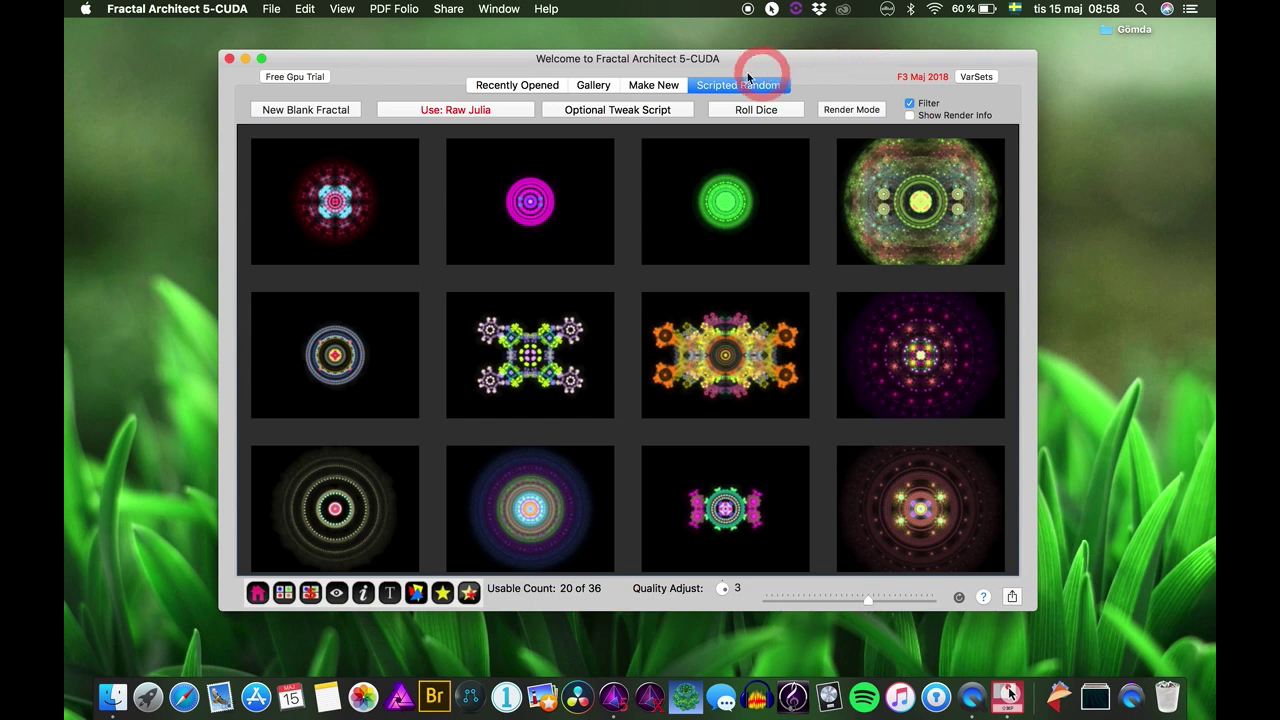
Roll a Make New batch of random fractals, stop it at 20 of 34 usable, and open Random Generation Settings
left_click(648, 88)
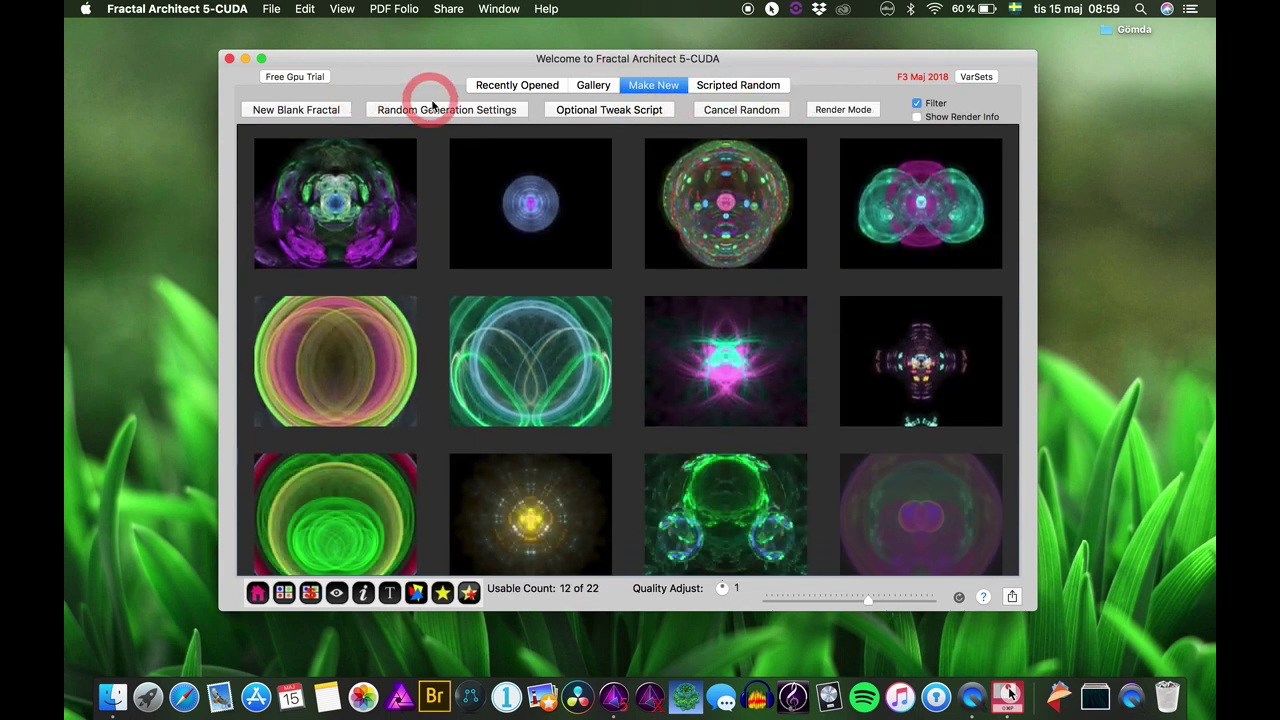
left_click(720, 110)
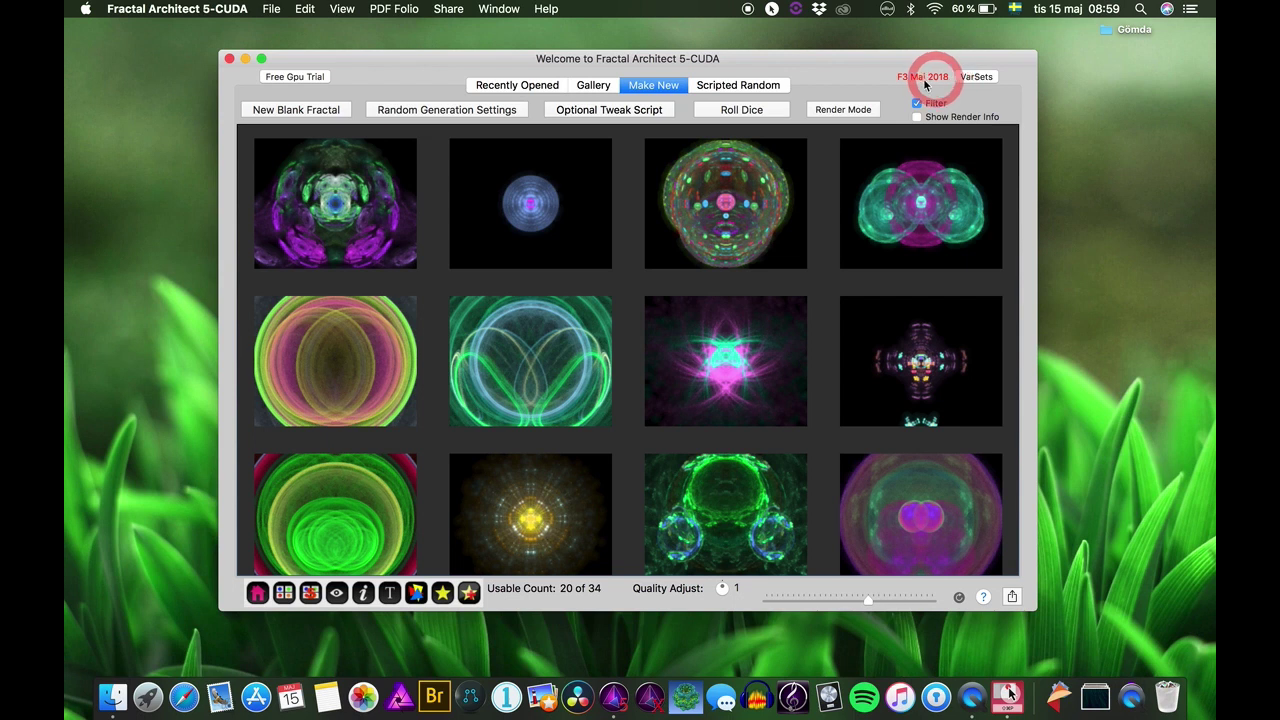
left_click(459, 112)
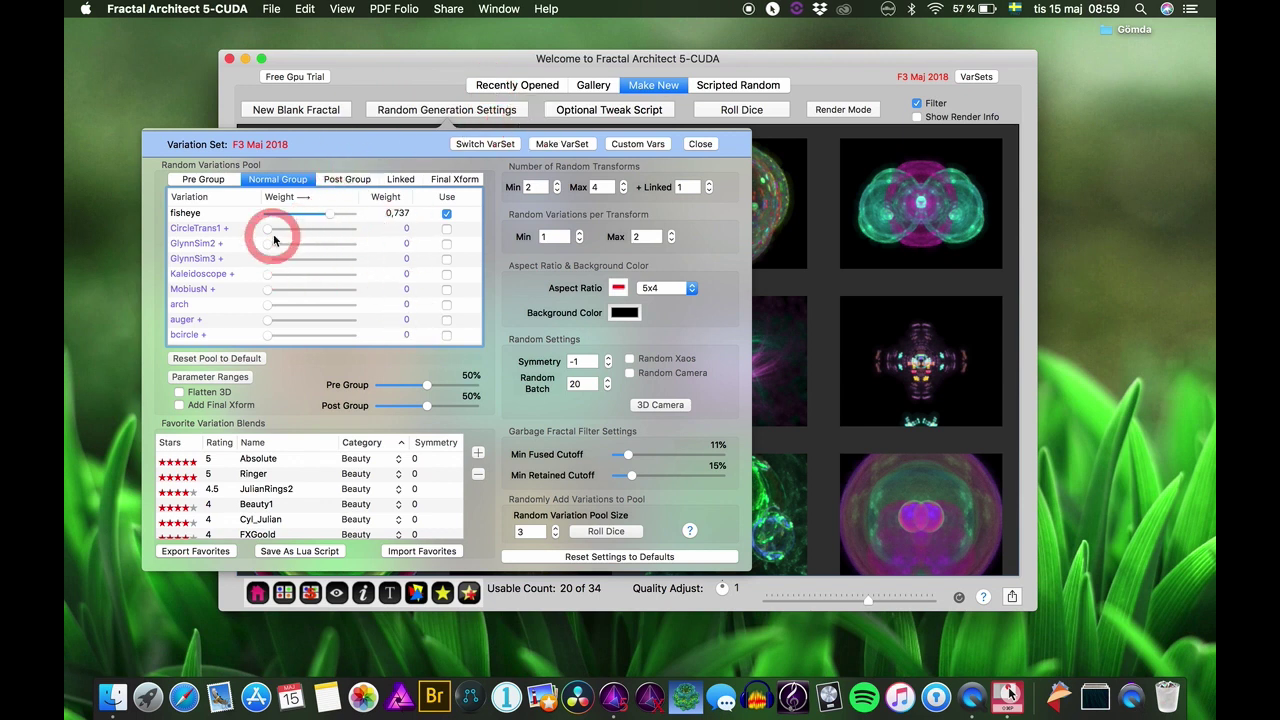
Enable CircleTrans1+ and Kaleidoscope+ at weight 1 in the random variation pool and roll a new batch
left_click(446, 230)
left_click(446, 273)
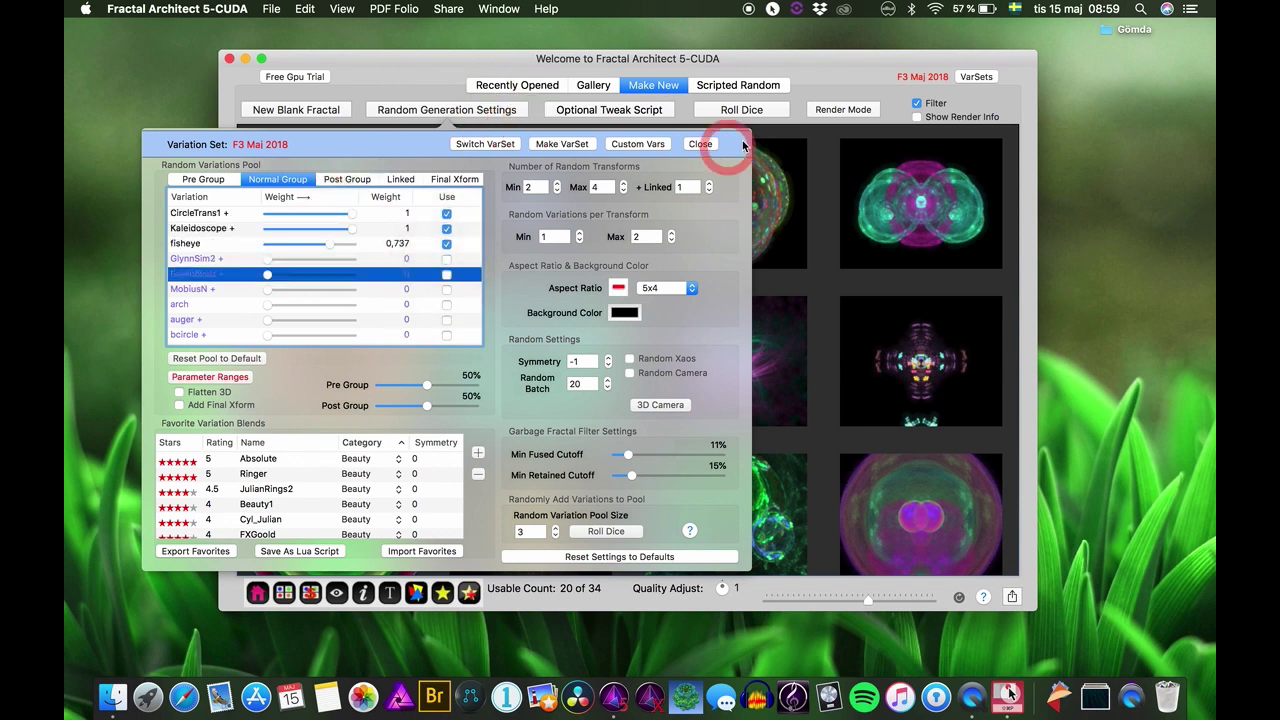
left_click(702, 145)
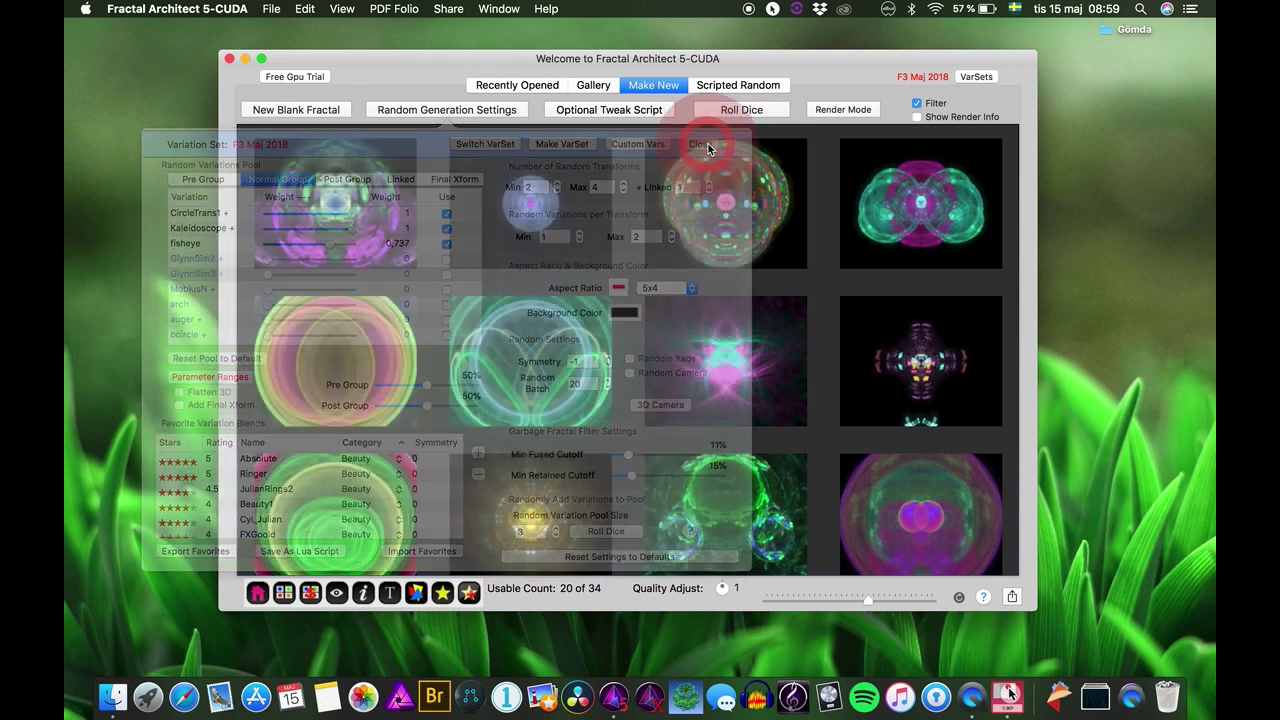
left_click(756, 110)
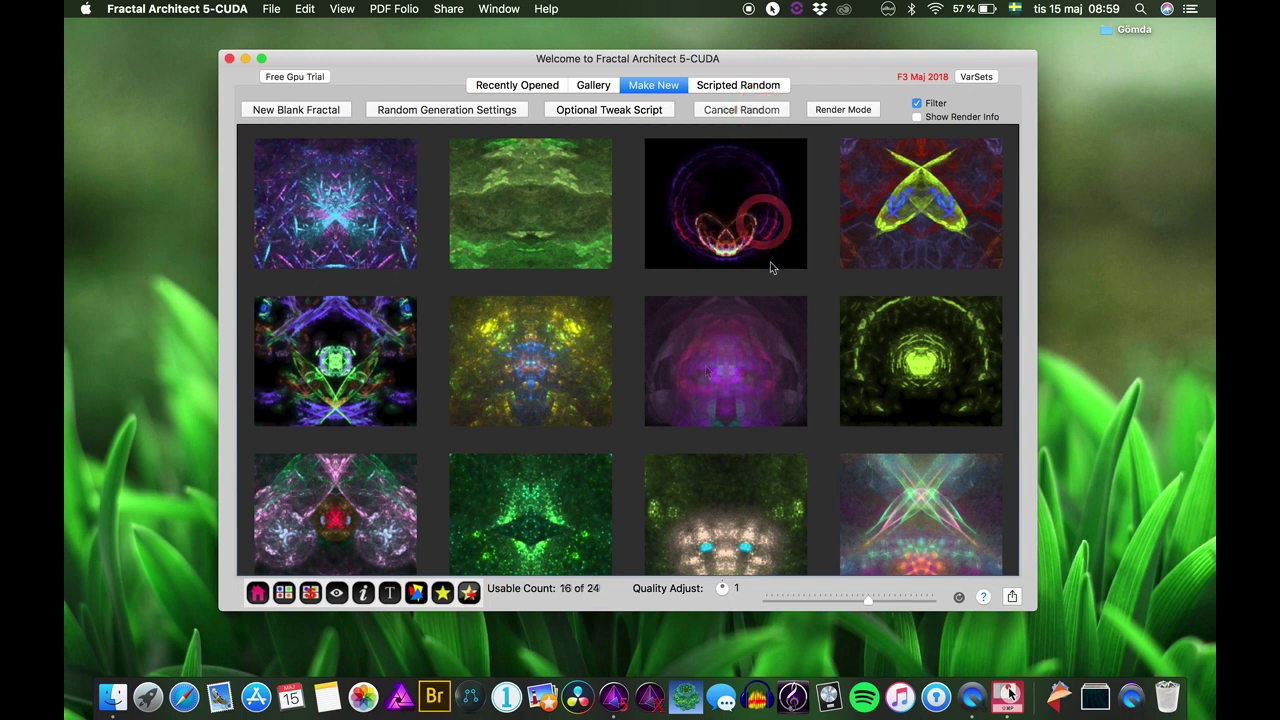
left_click(746, 87)
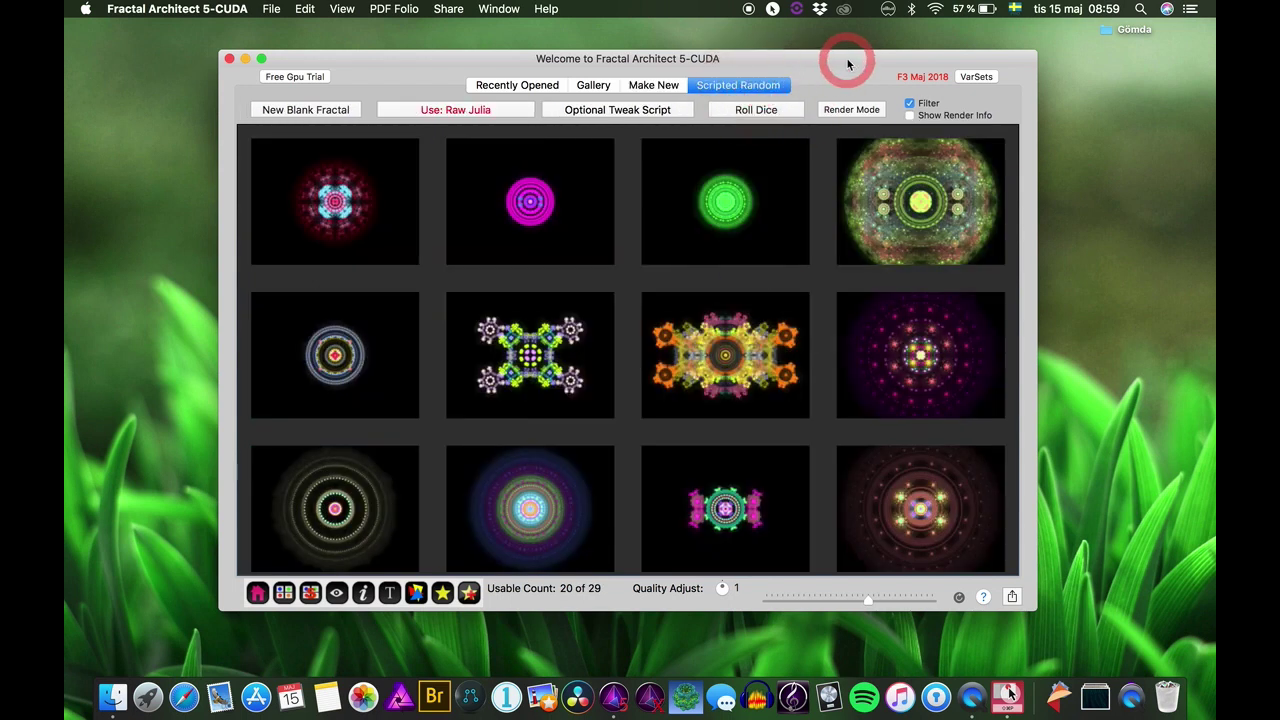
Choose Raw Julia from the Factory Scripts list and roll a new scripted batch
left_click(481, 112)
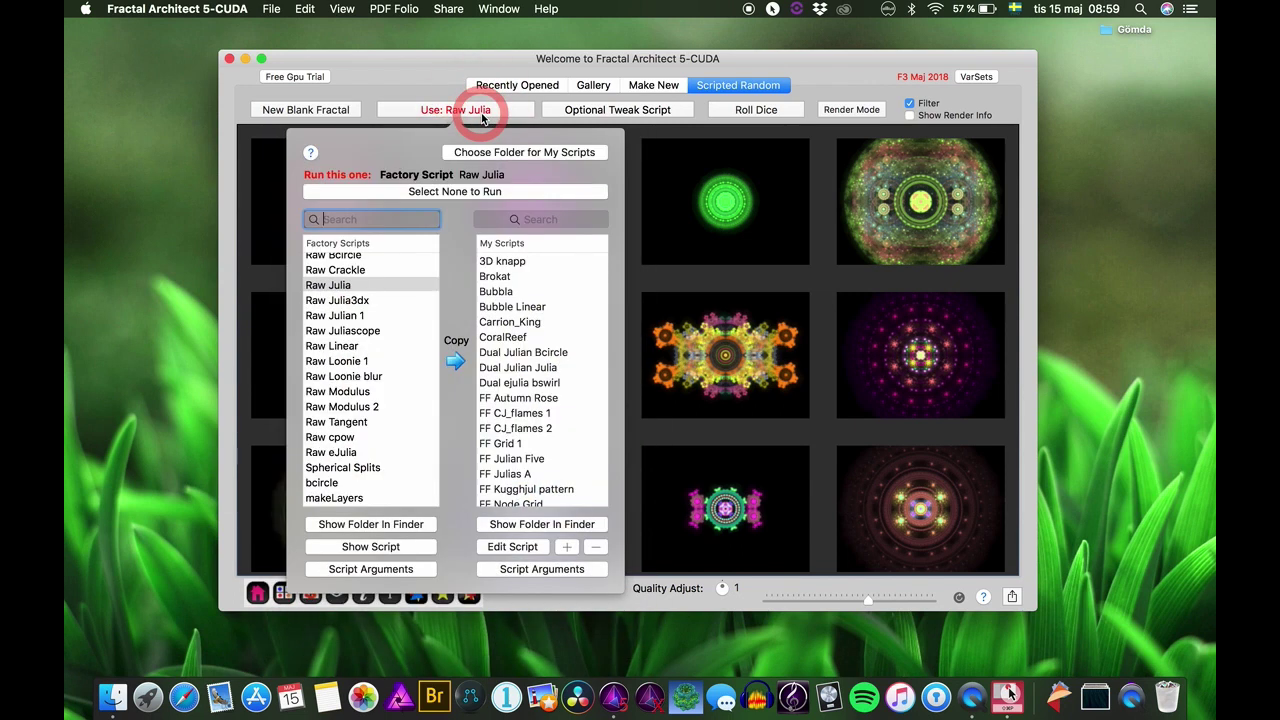
scroll(350, 368, "up", 5)
scroll(360, 372, "down", 5)
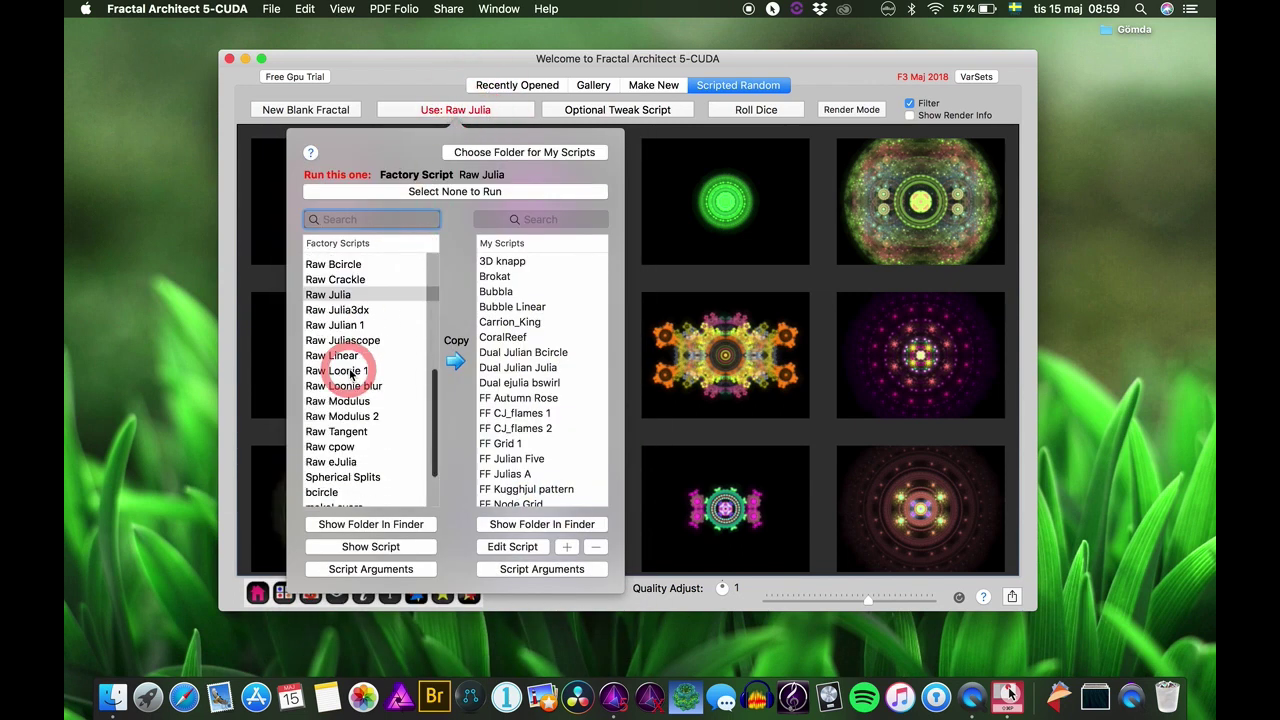
scroll(362, 375, "down", 3)
scroll(358, 375, "up", 10)
scroll(350, 374, "down", 15)
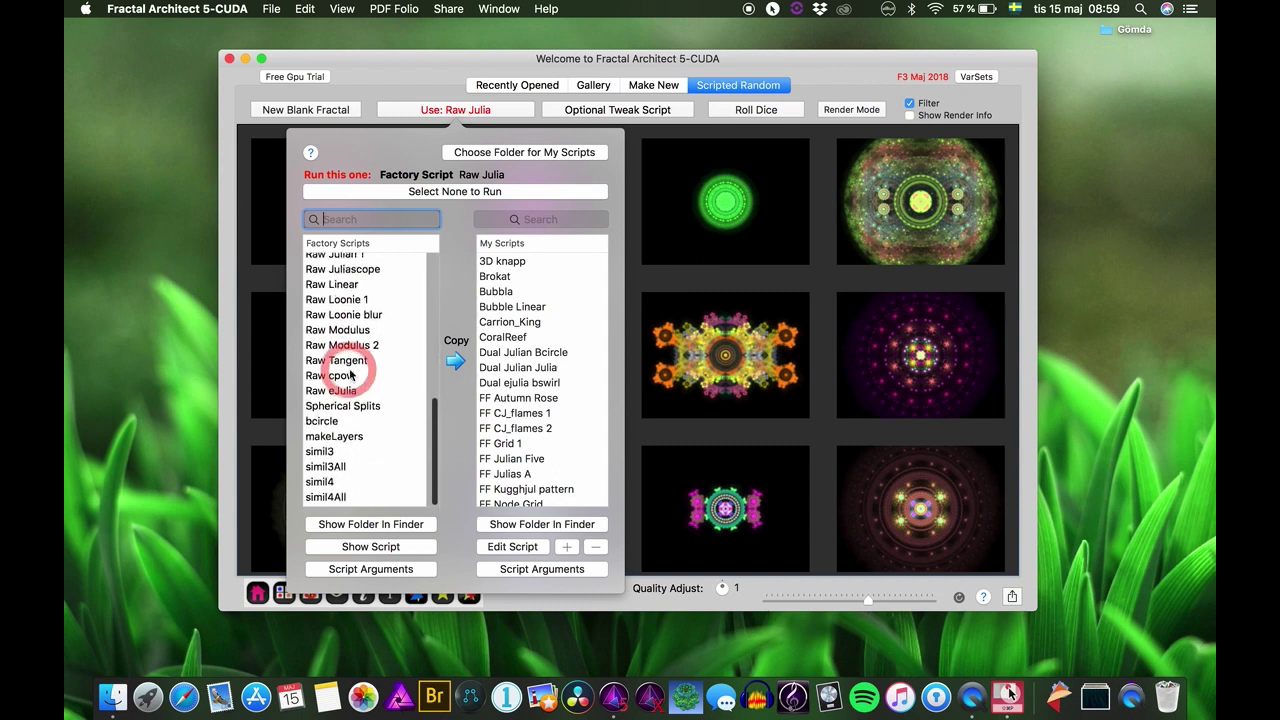
scroll(355, 375, "up", 4)
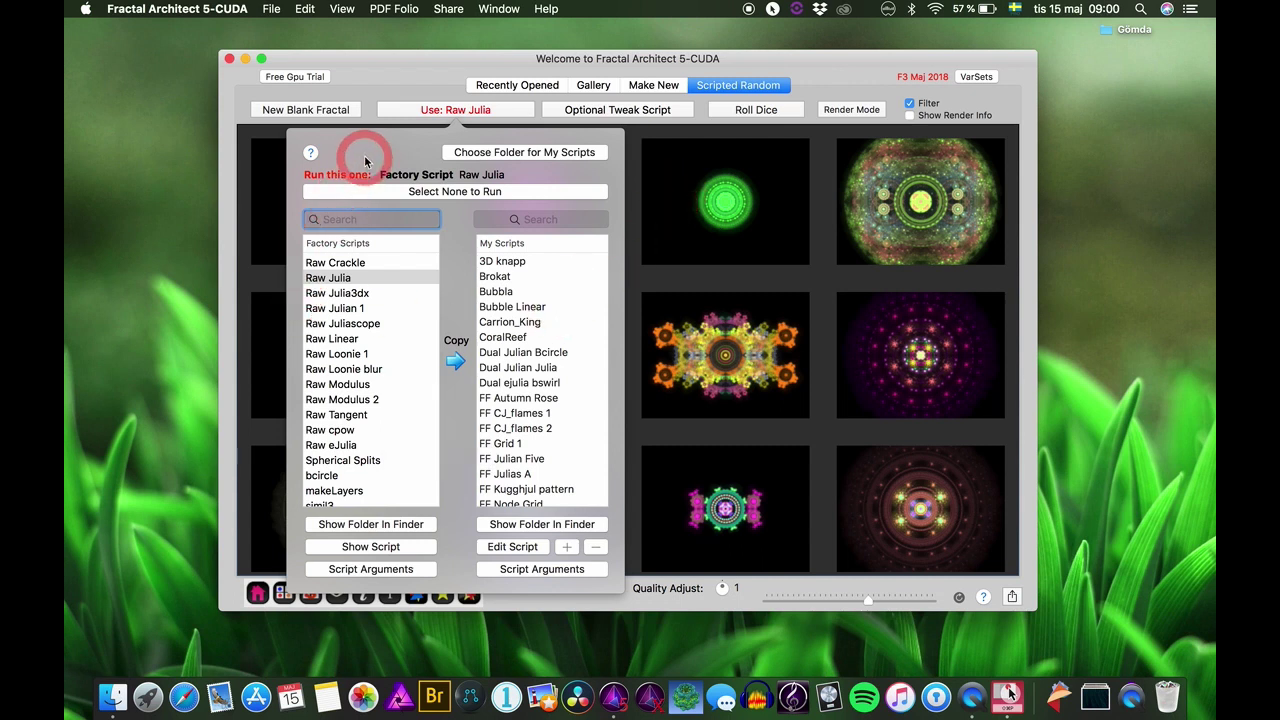
left_click(337, 278)
left_click(757, 186)
left_click(756, 109)
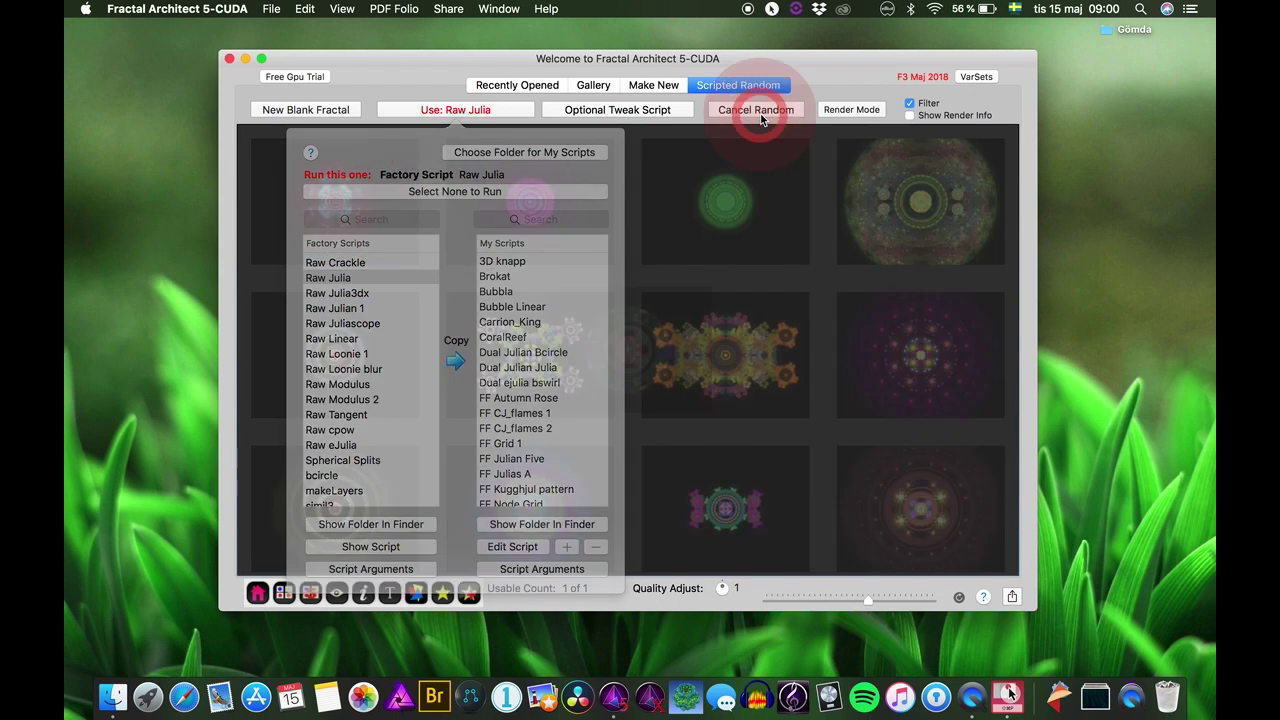
left_click(845, 64)
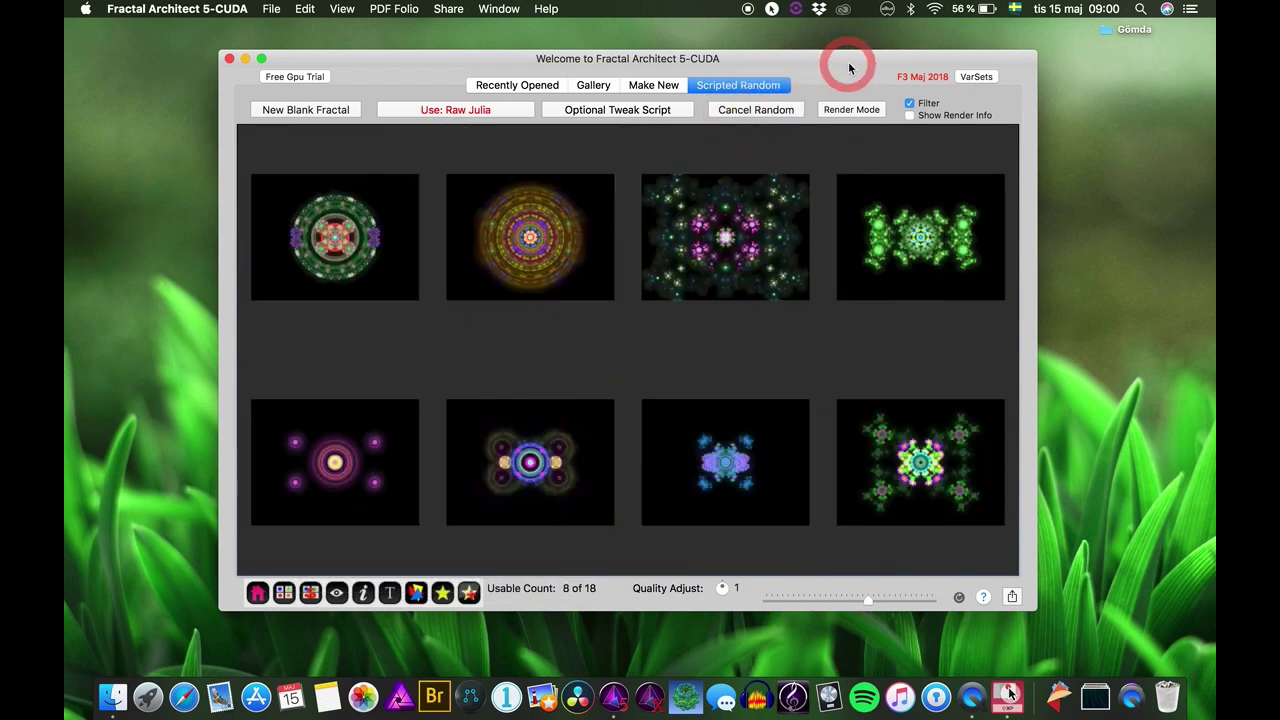
Let the Raw Julia batch finish at 20 of 44 usable and scroll through the thumbnail grid
left_click(838, 352)
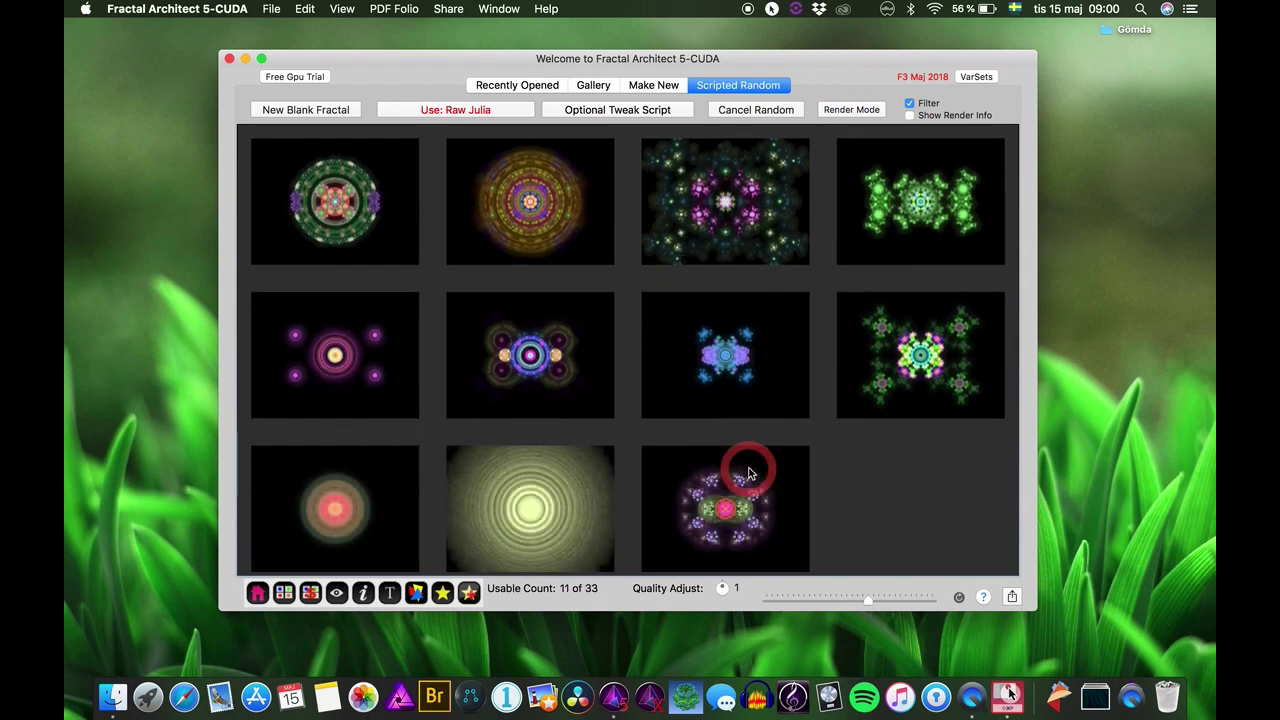
scroll(749, 457, "down", 5)
scroll(749, 473, "down", 2)
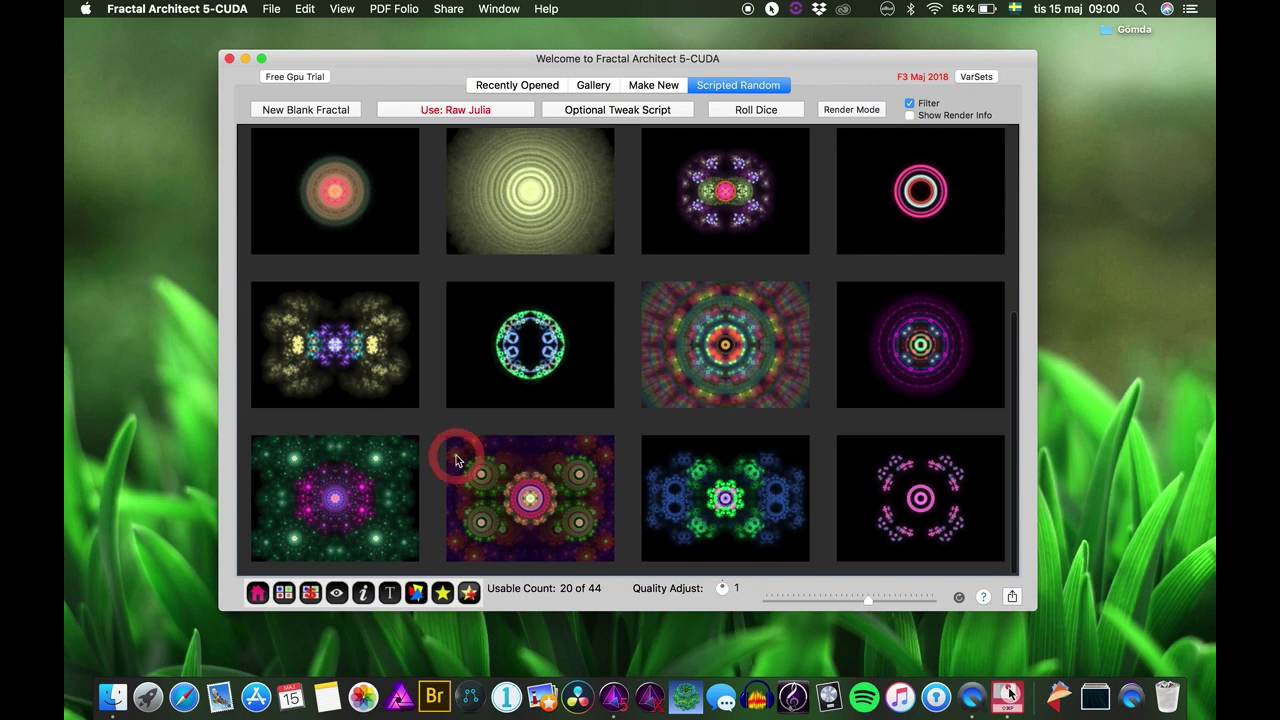
scroll(730, 260, "up", 4)
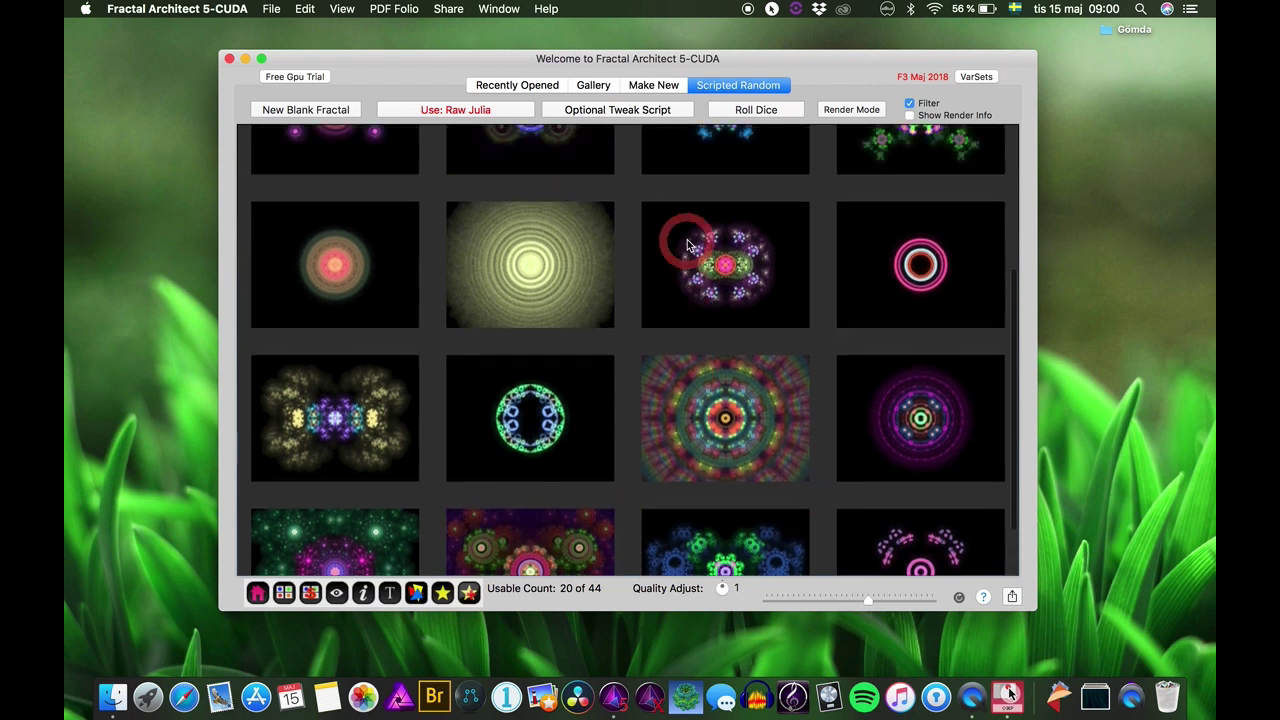
scroll(614, 329, "down", 4)
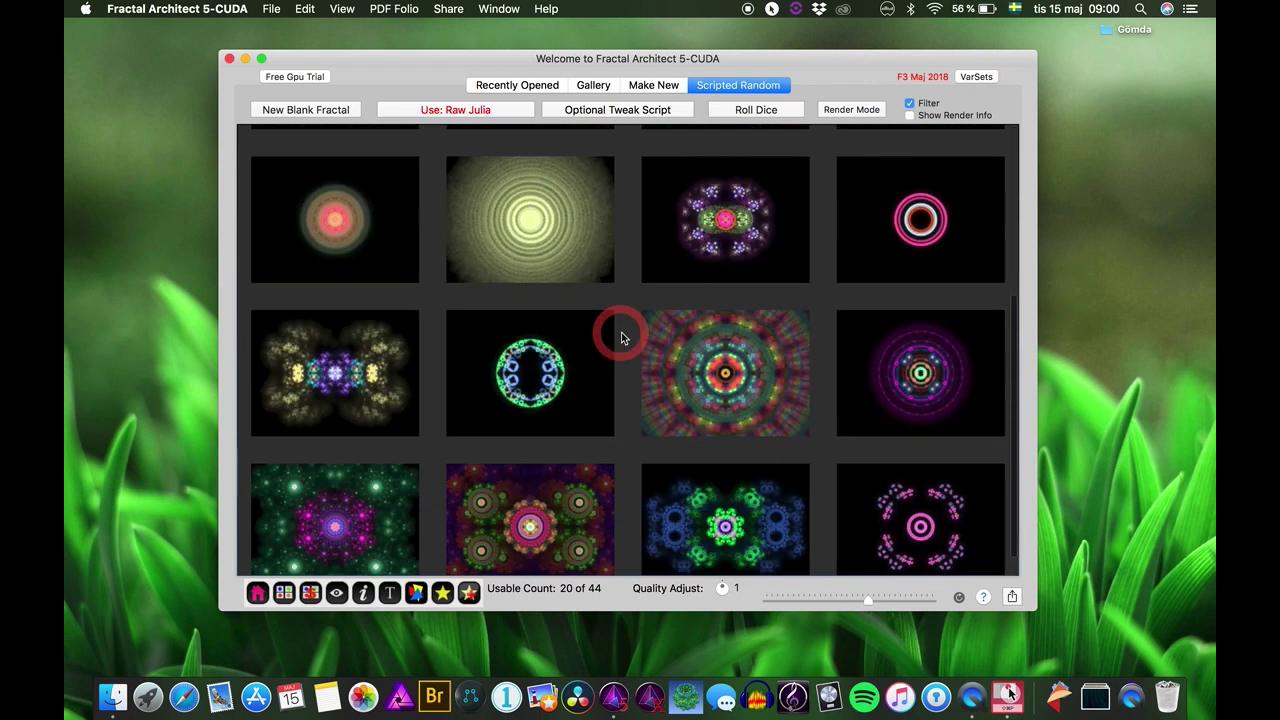
Open the purple-and-green fractal in the Xform Editor and inspect transforms 1–3, including transform 3's Pre#1 and Post#1 groups
left_click(417, 595)
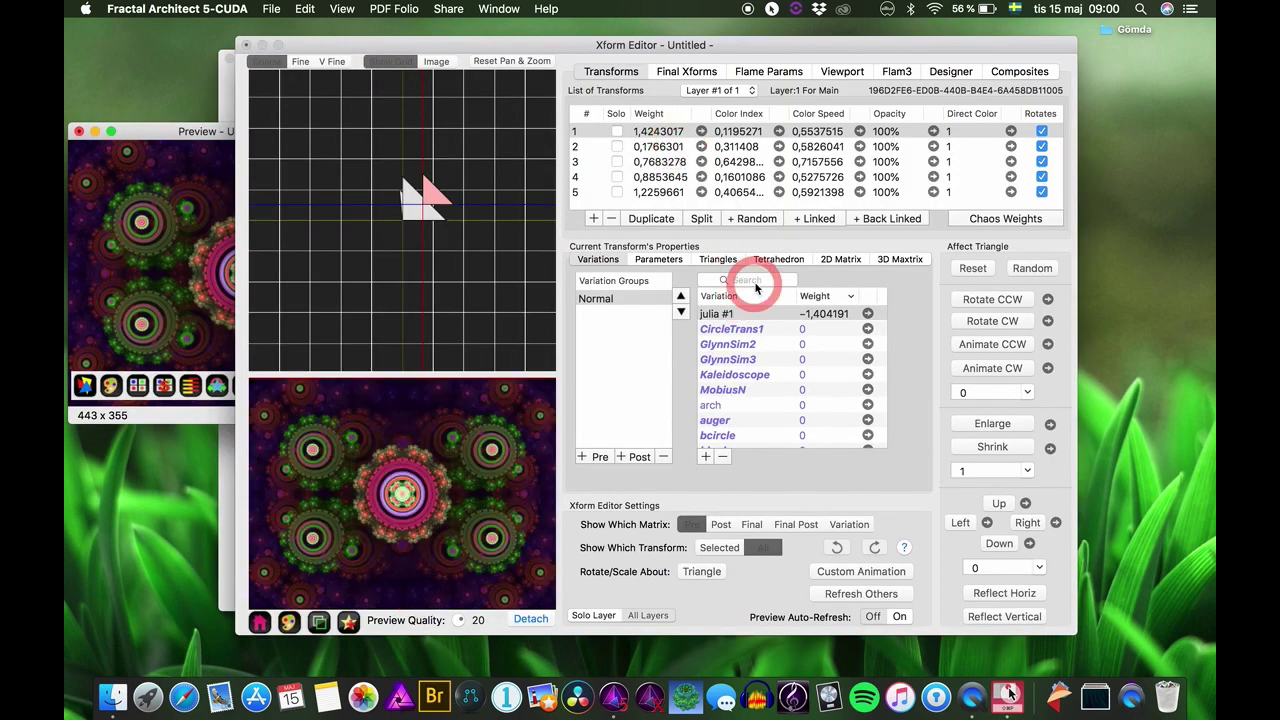
left_click(652, 131)
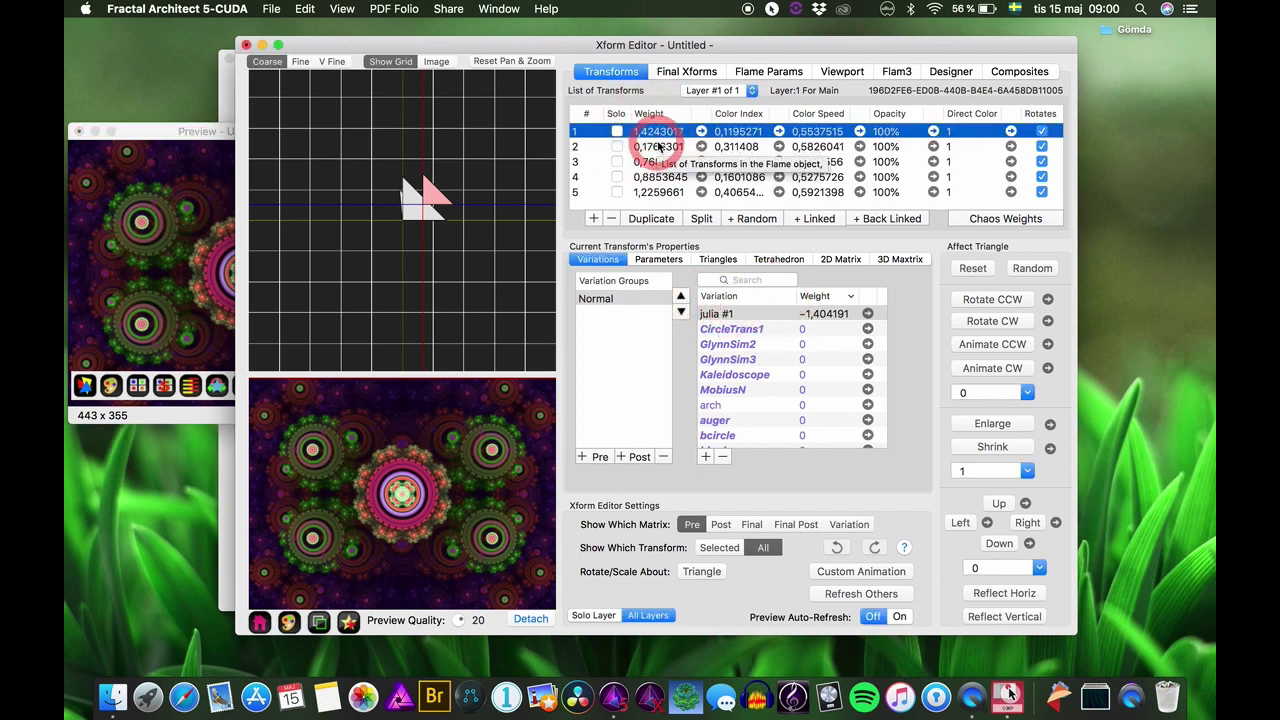
key("Down")
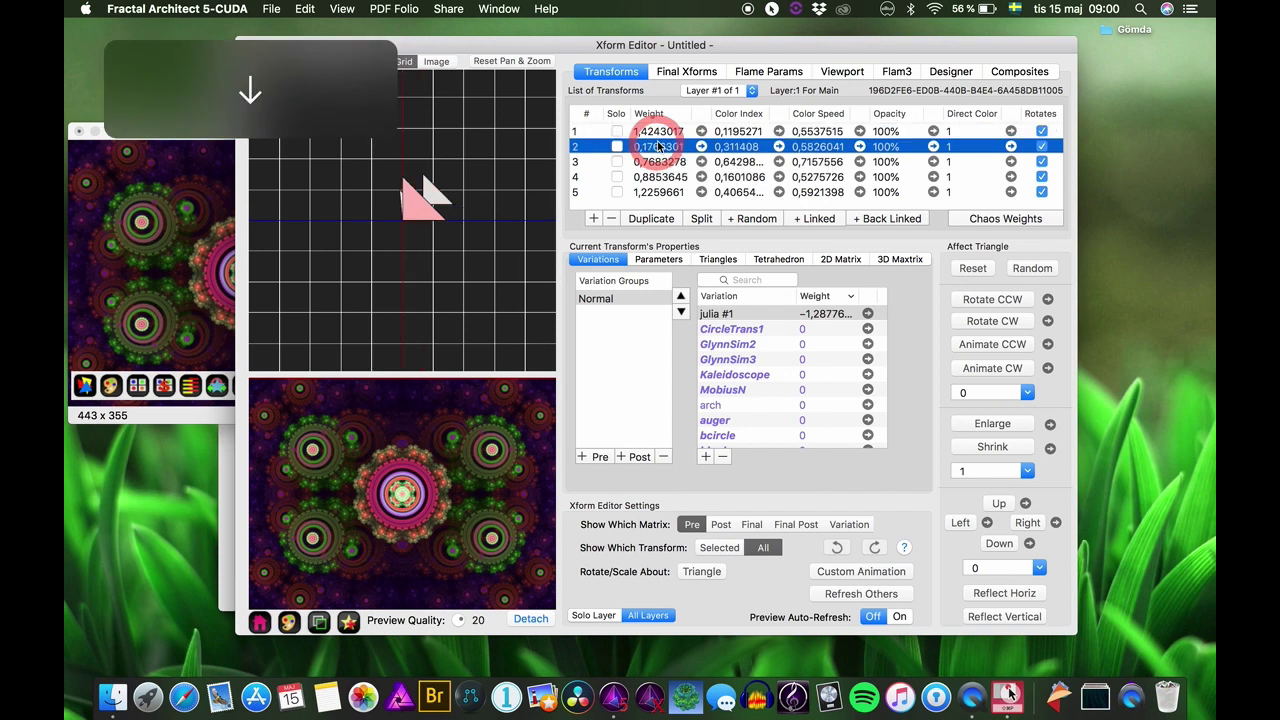
key("Down")
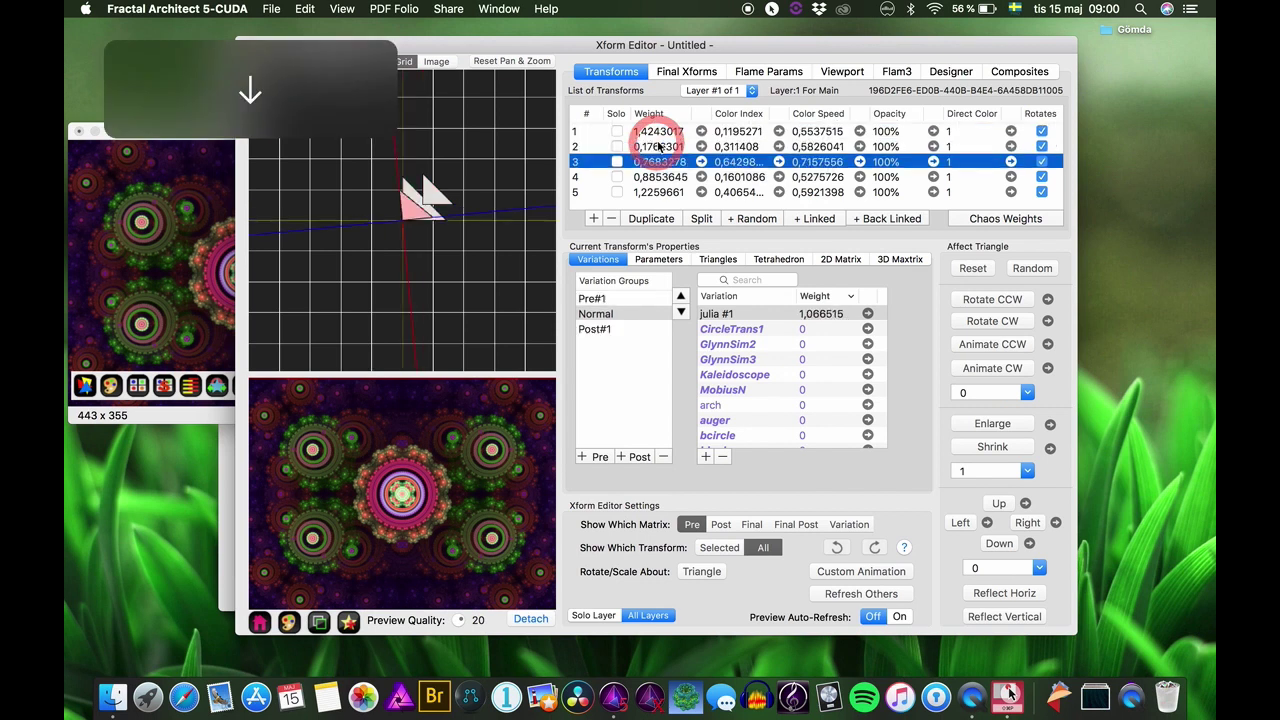
left_click(595, 300)
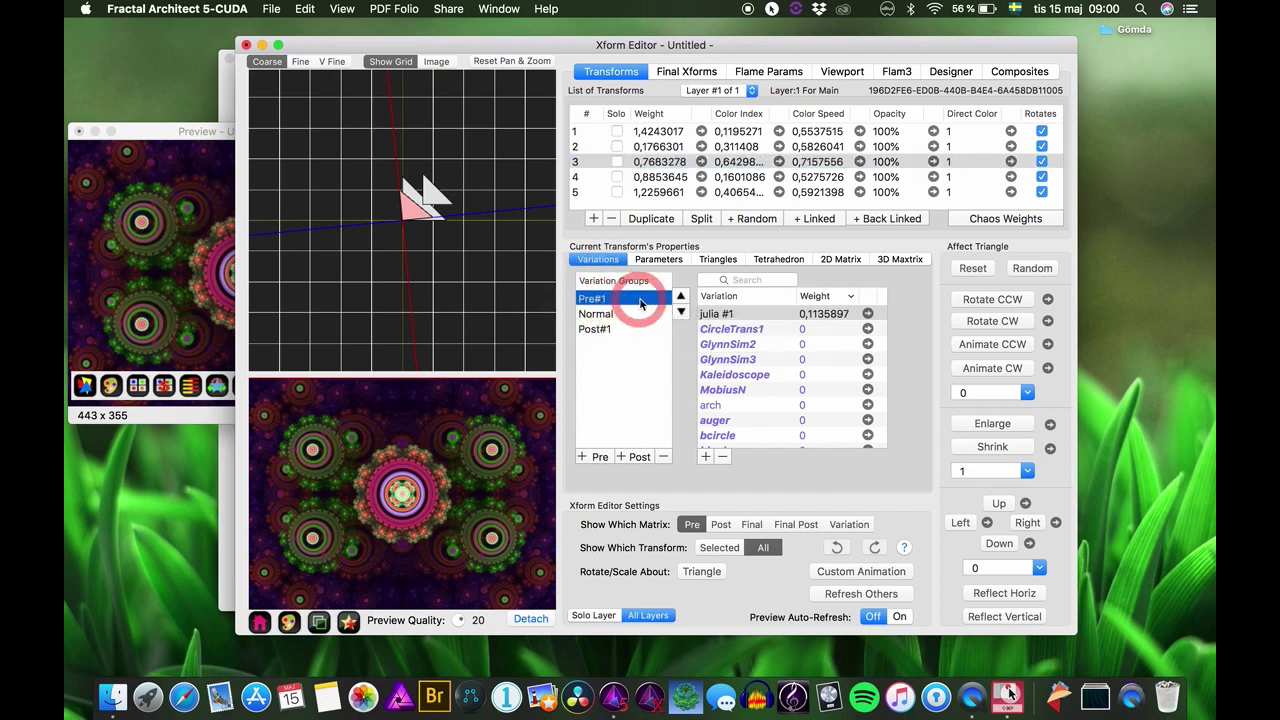
left_click(595, 330)
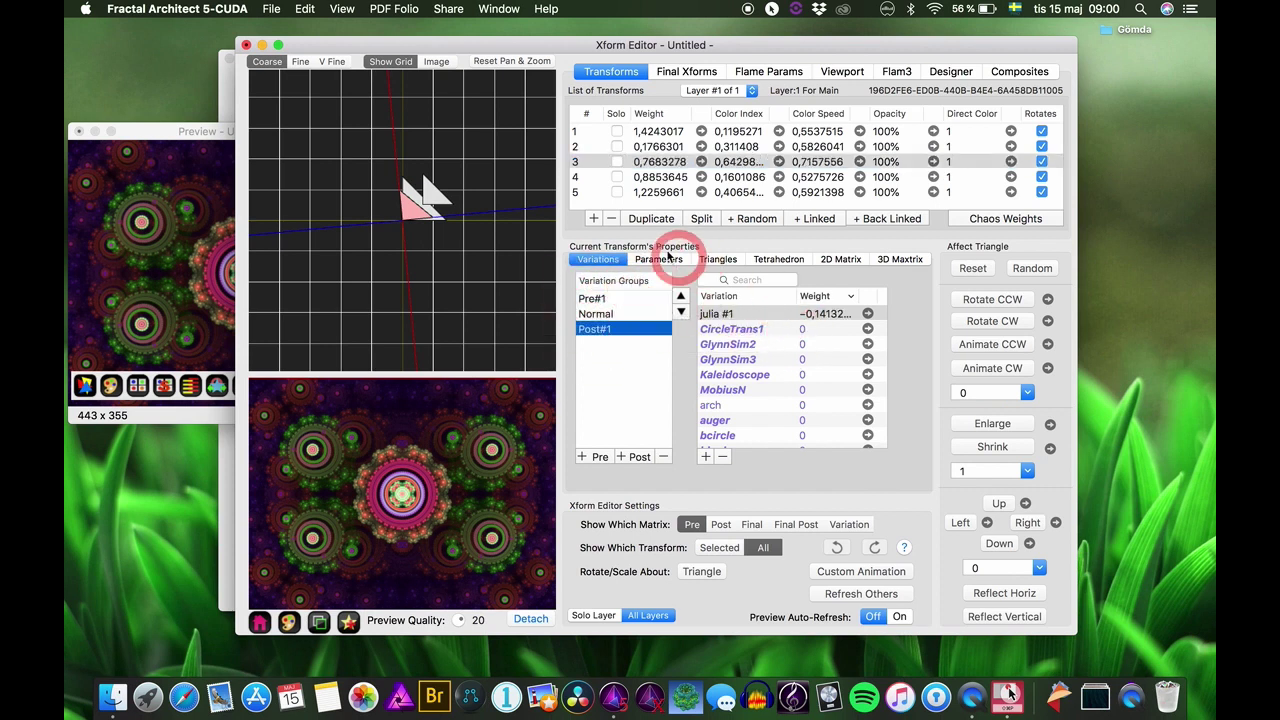
left_click(660, 163)
Inspect transform 4's Pre#1, Post#1 and Normal groups, check Final Xforms, then close the editor
key("Down")
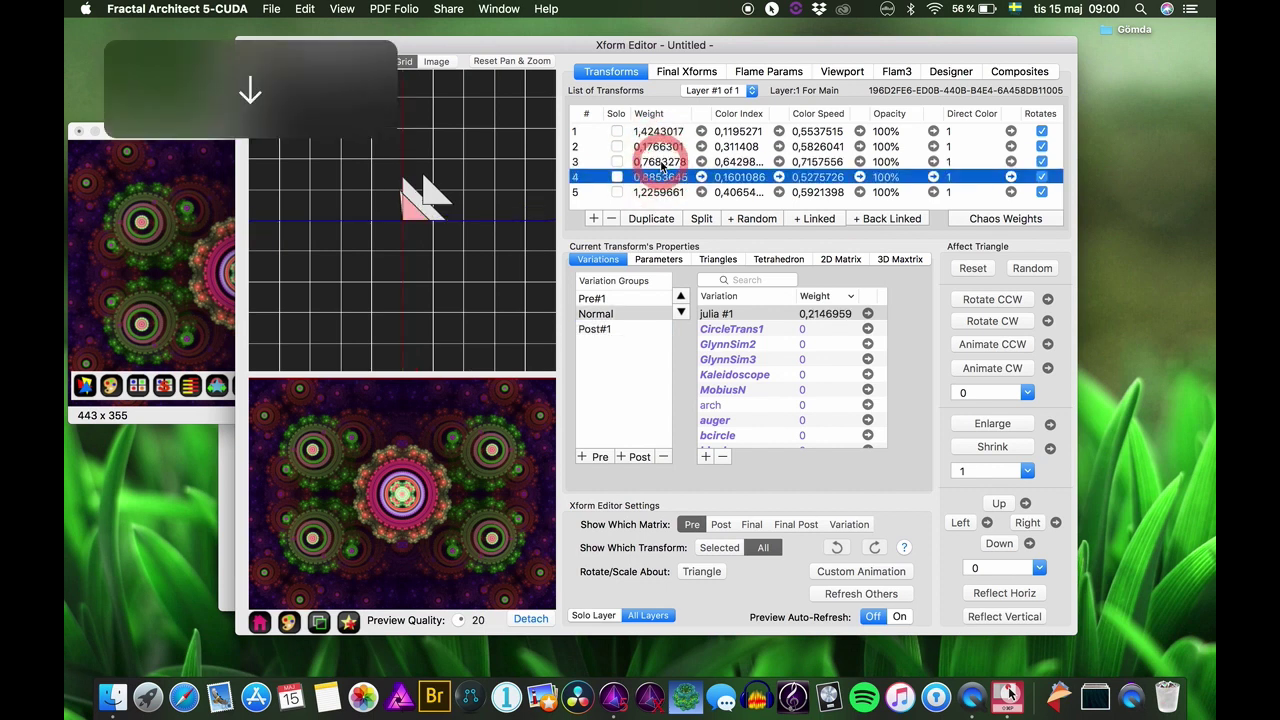
left_click(591, 299)
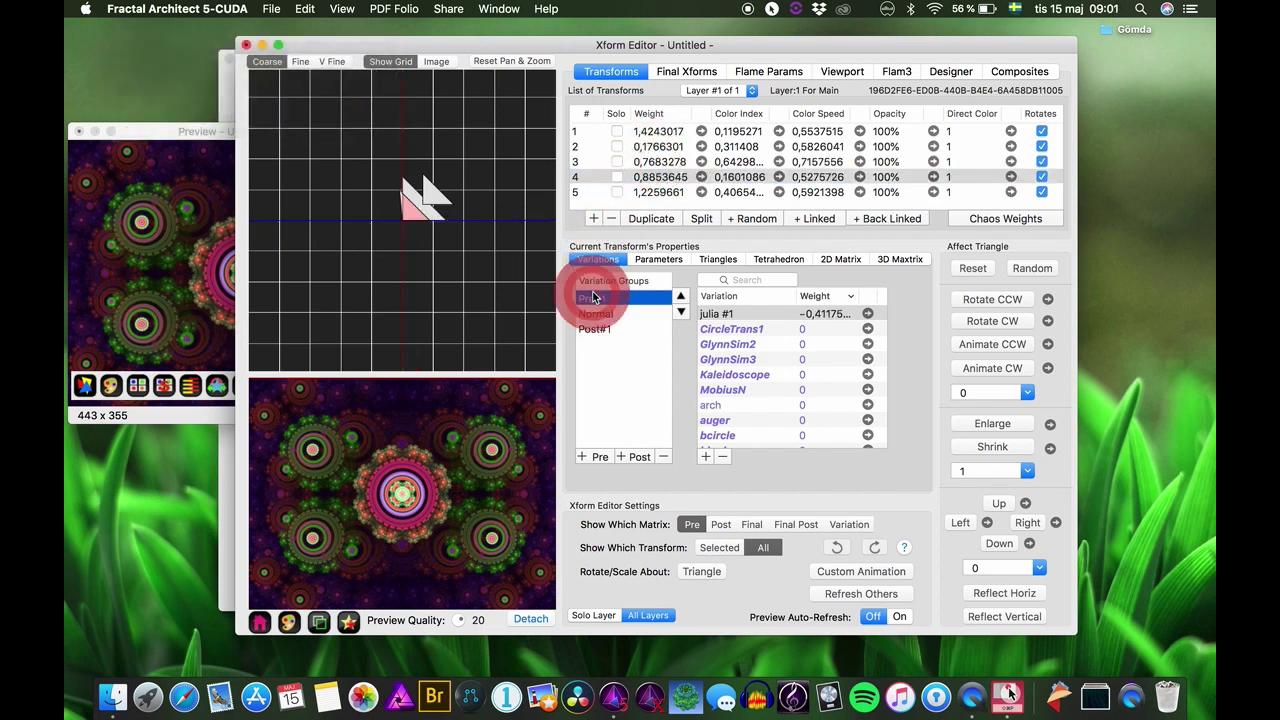
left_click(597, 330)
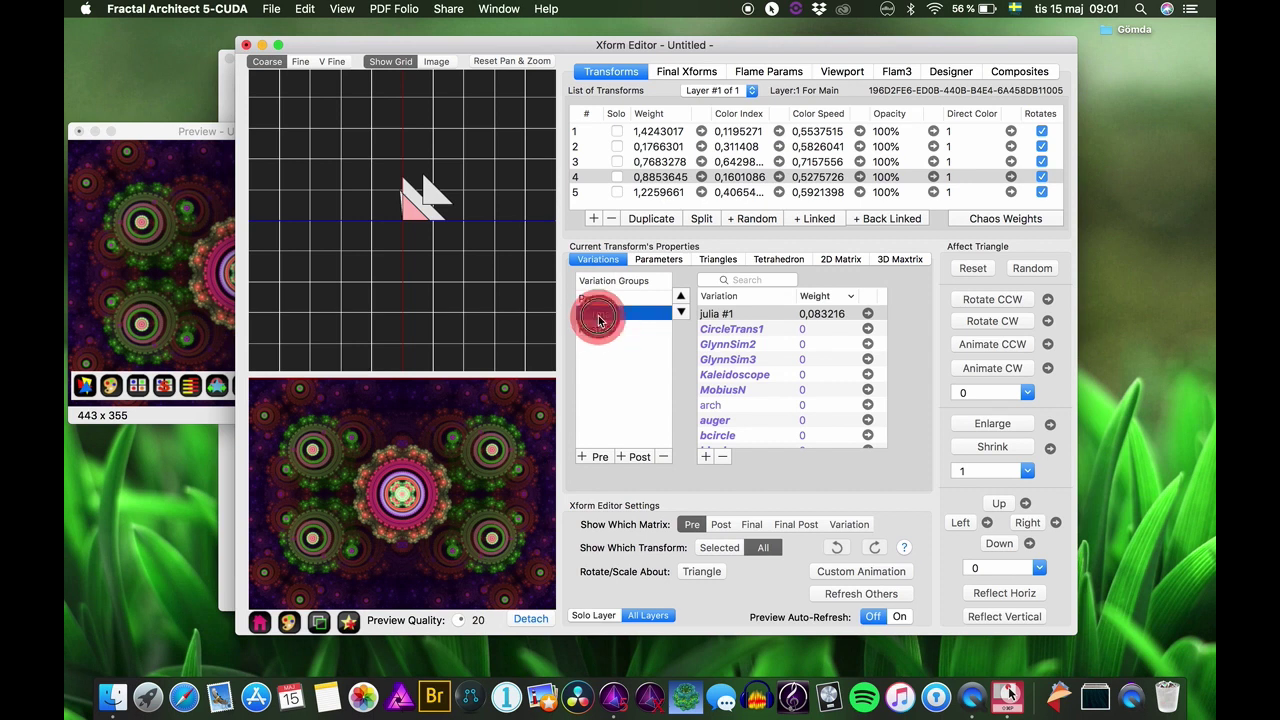
left_click(595, 314)
left_click(787, 297)
left_click(680, 180)
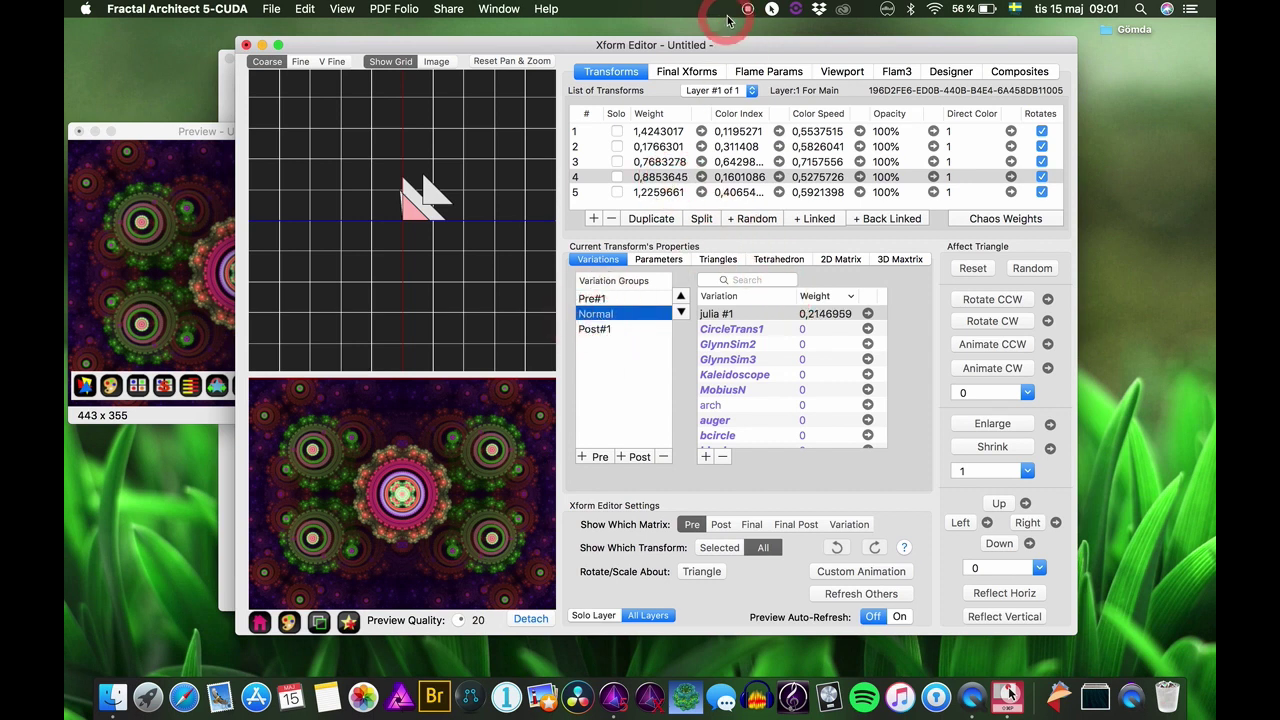
left_click(694, 71)
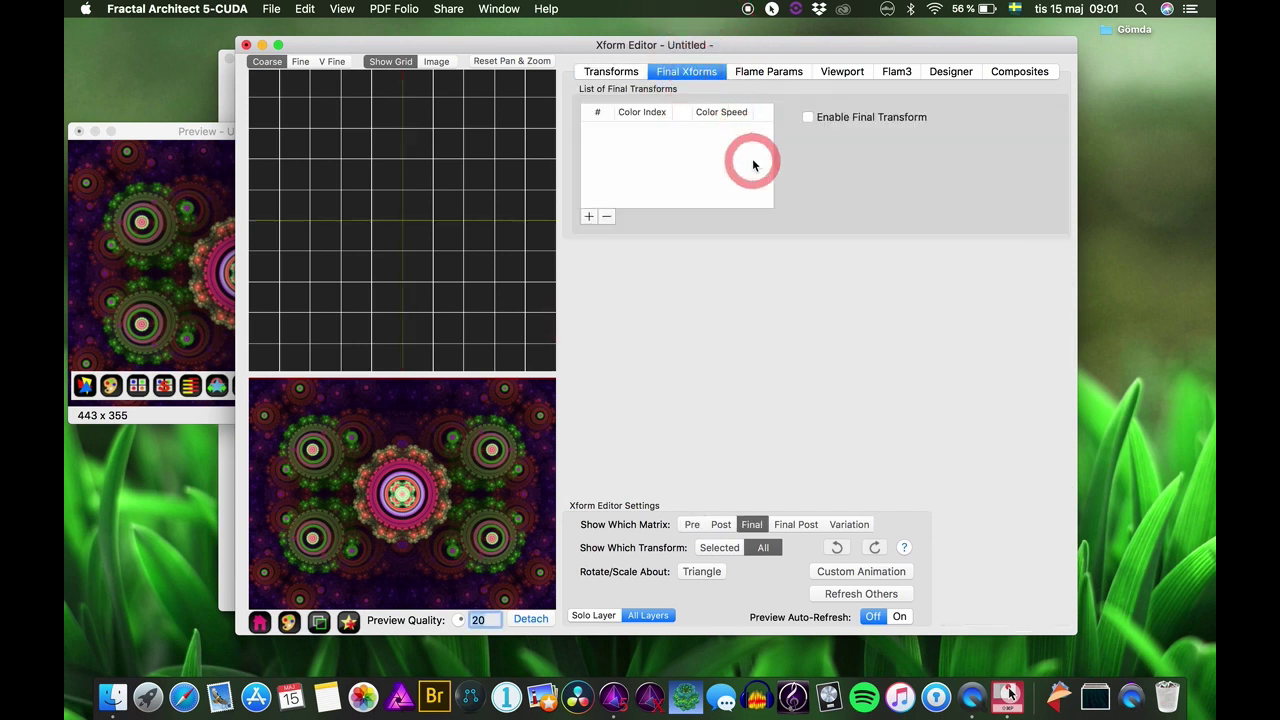
left_click(611, 71)
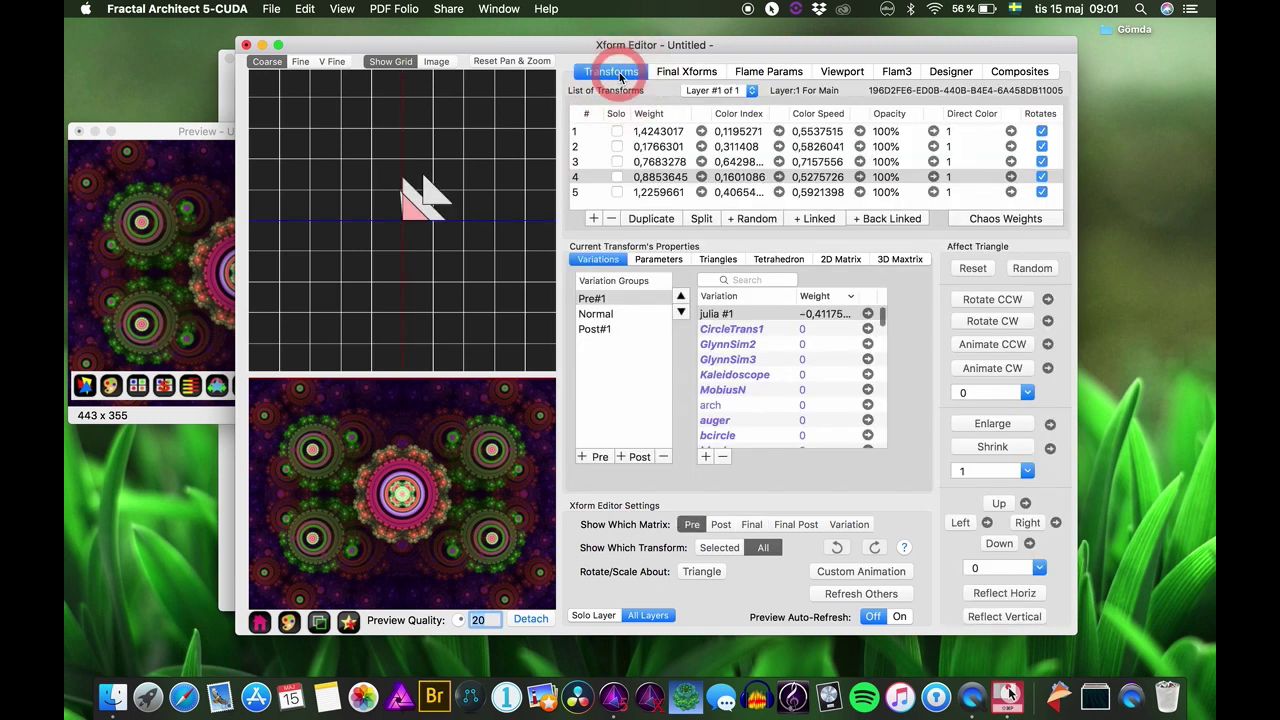
left_click(245, 46)
Close the untitled fractal preview and delete it without saving
left_click(482, 190)
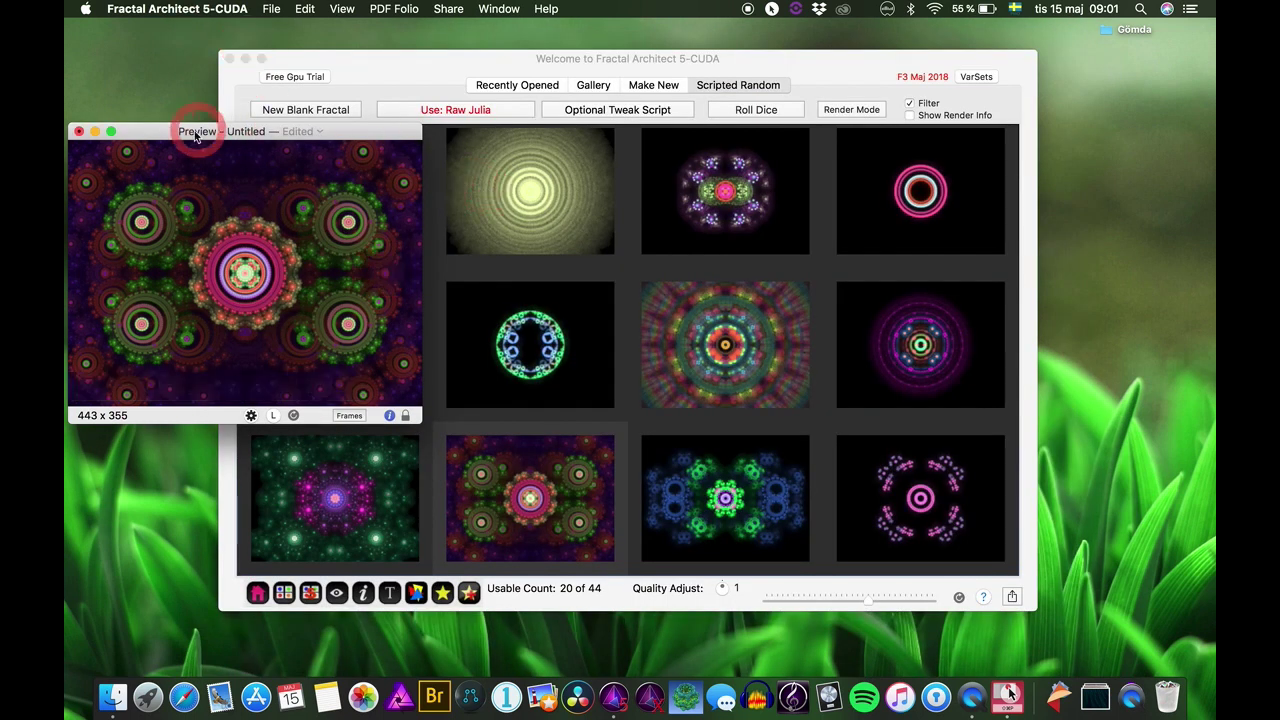
left_click(82, 133)
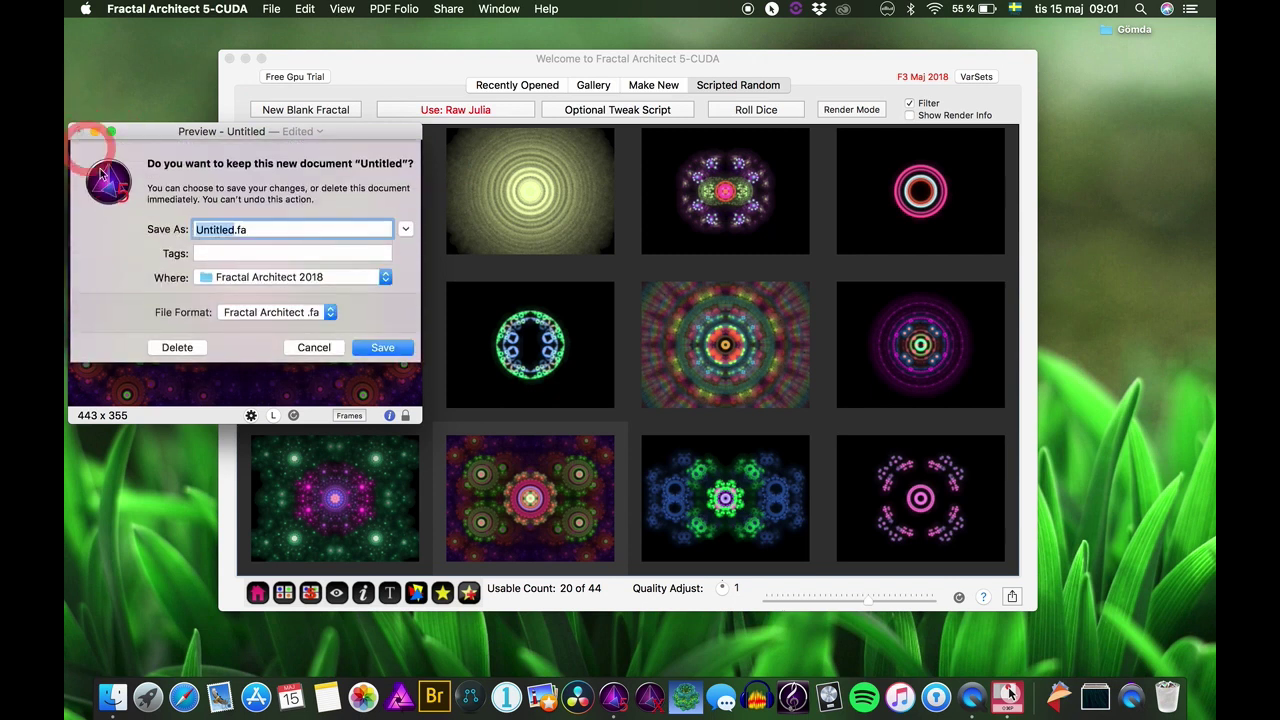
left_click(170, 347)
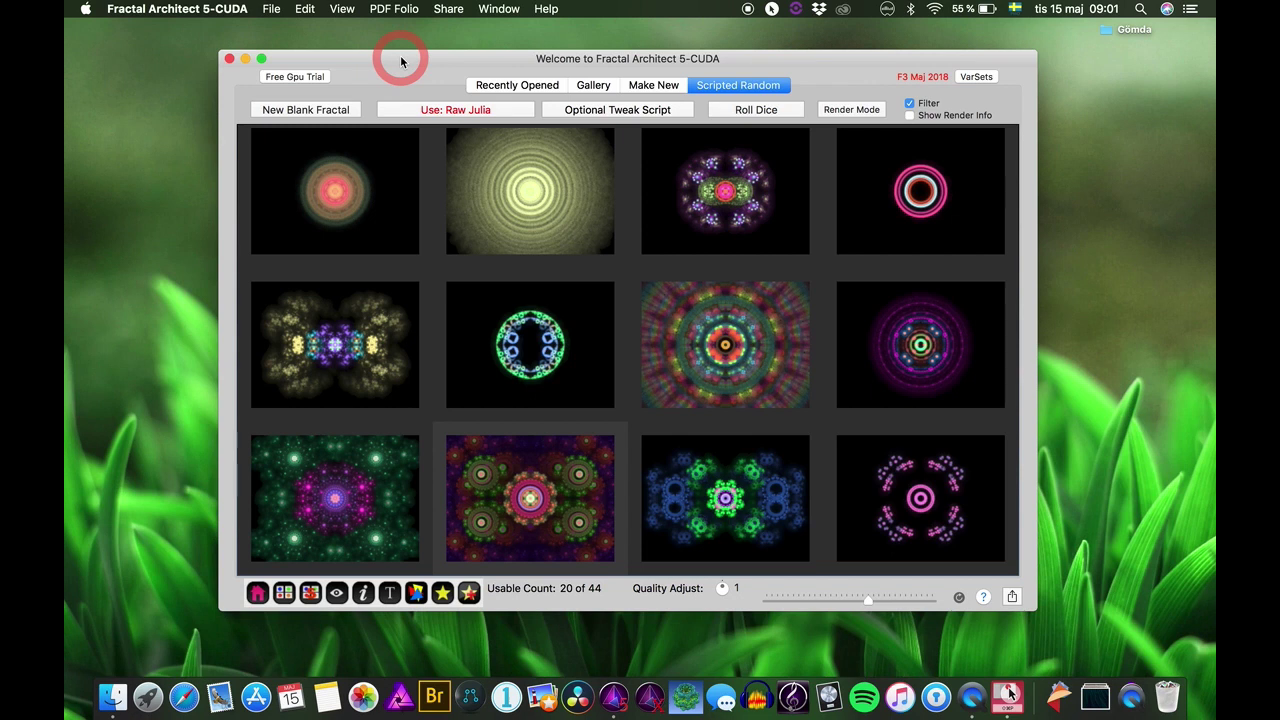
Create a new blank fractal and add the julia variation to transform 1 in the Xform Editor
left_click(289, 110)
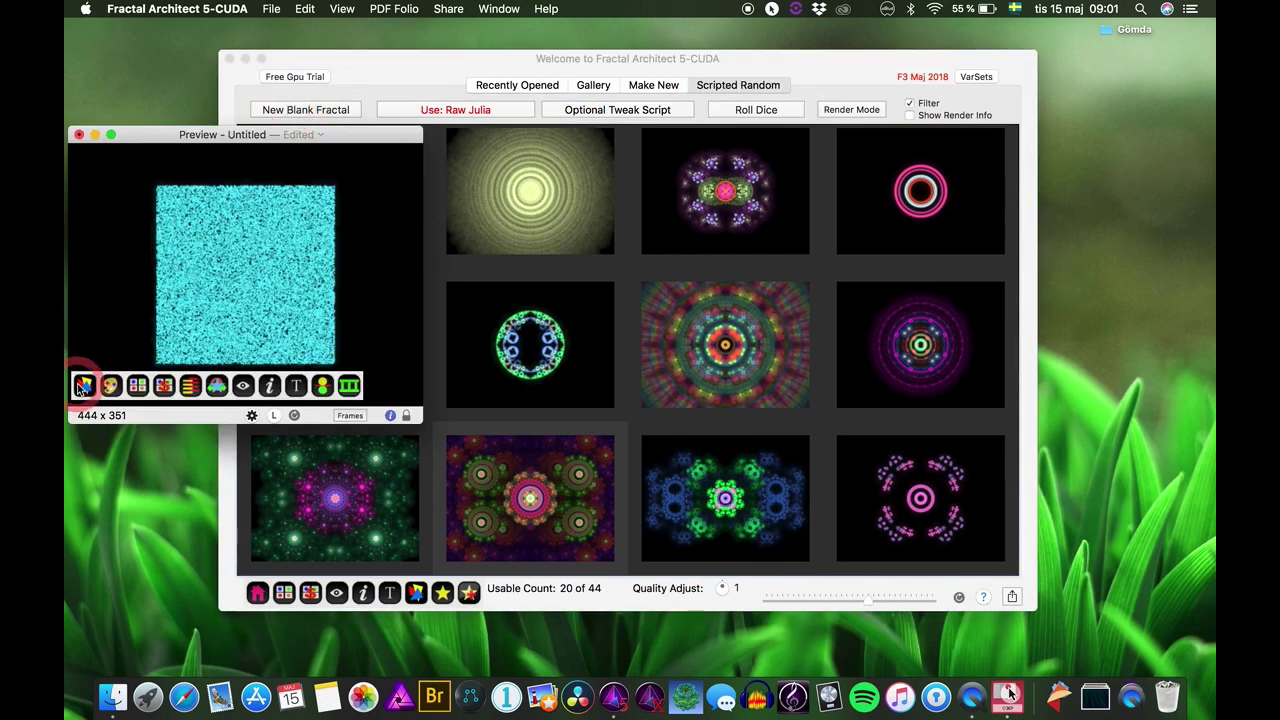
left_click(79, 386)
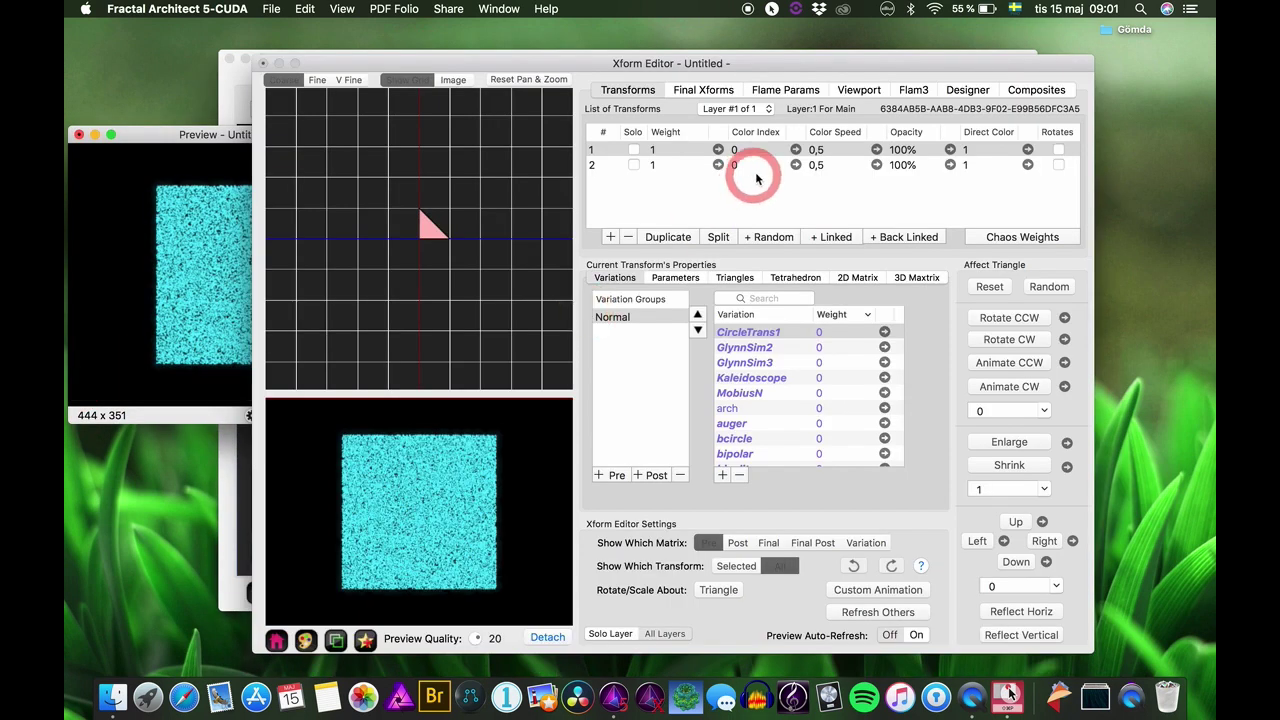
scroll(750, 385, "down", 10)
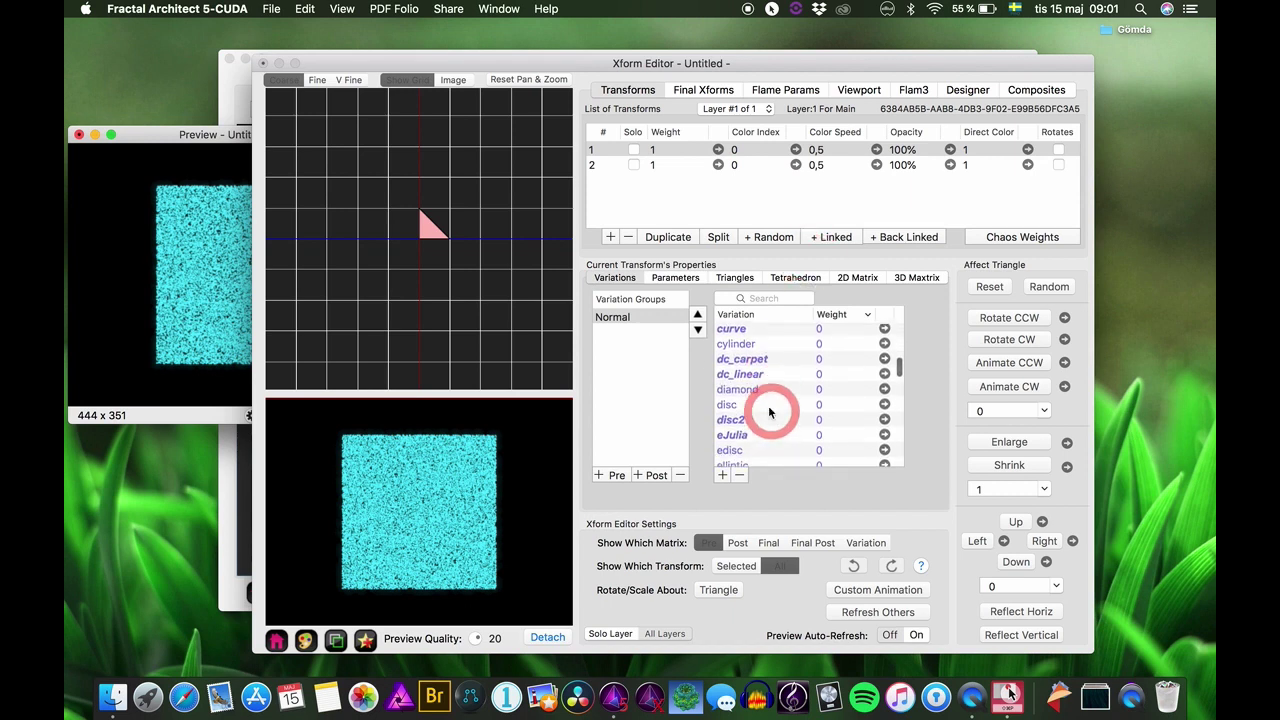
left_click(744, 377)
key("j")
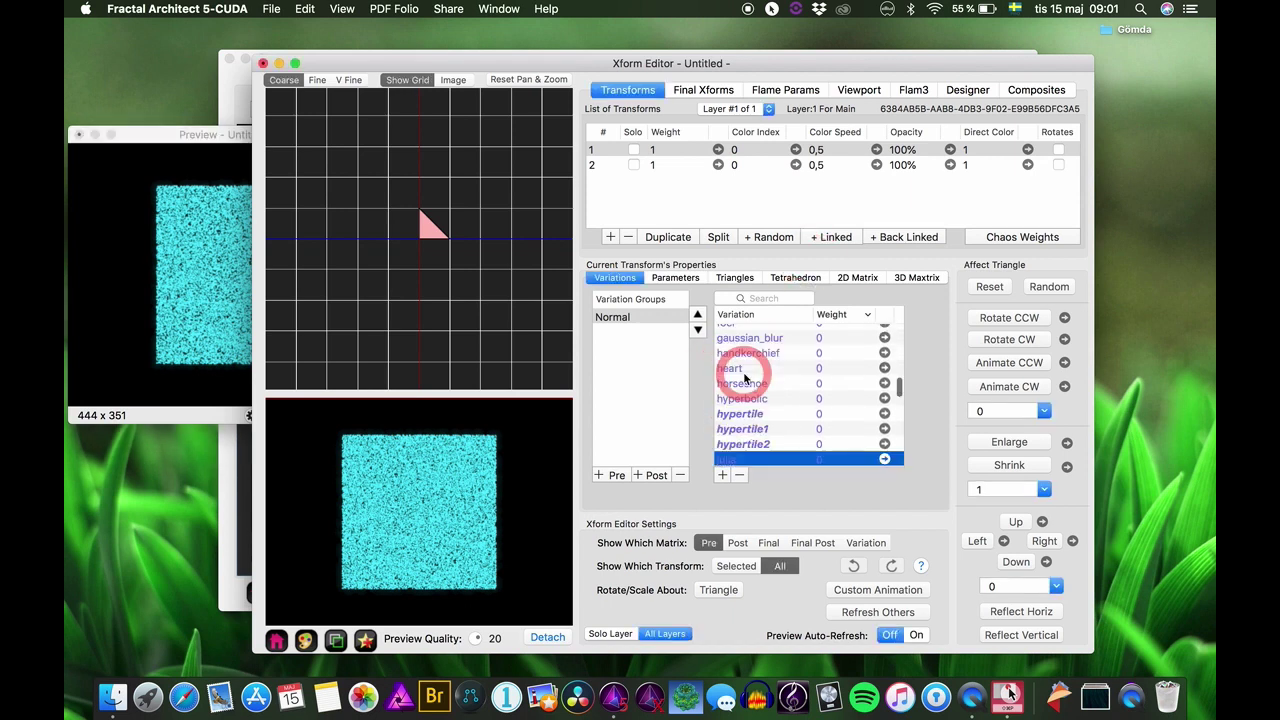
left_click(735, 459)
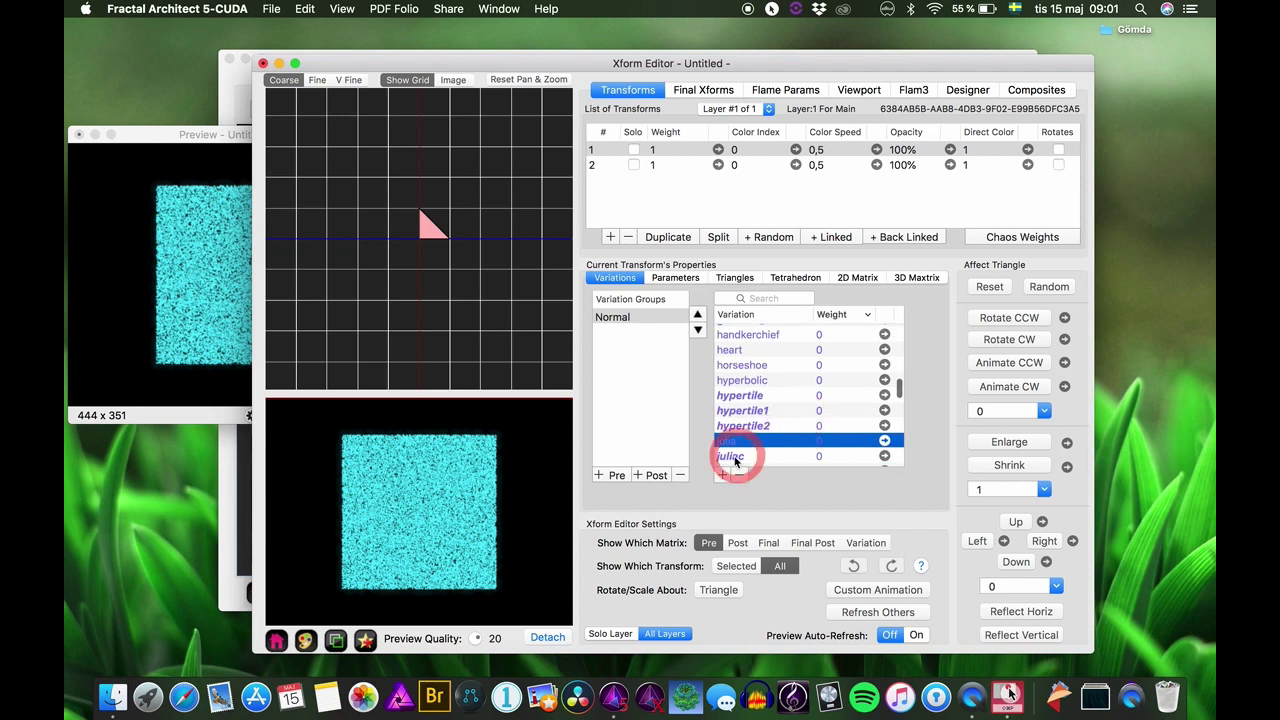
left_click(722, 476)
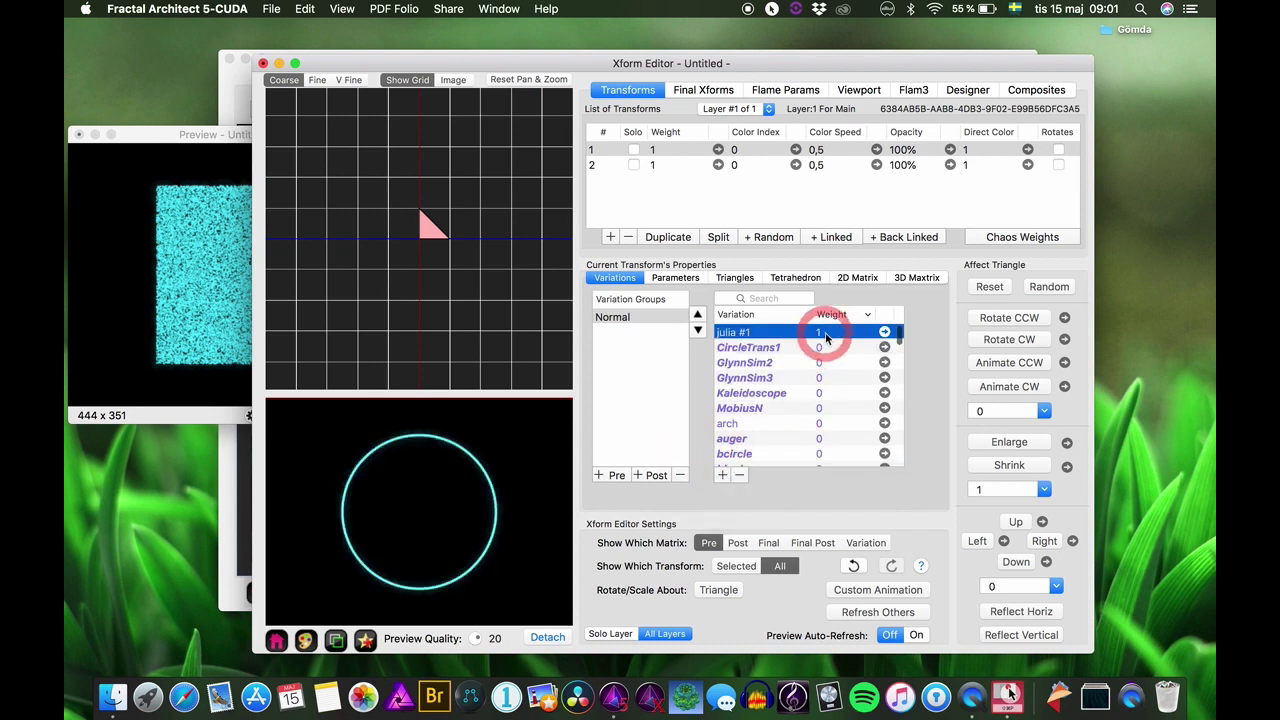
Add the julia variation to transform 2 as well, turning the preview into a cyan ring
left_click(662, 164)
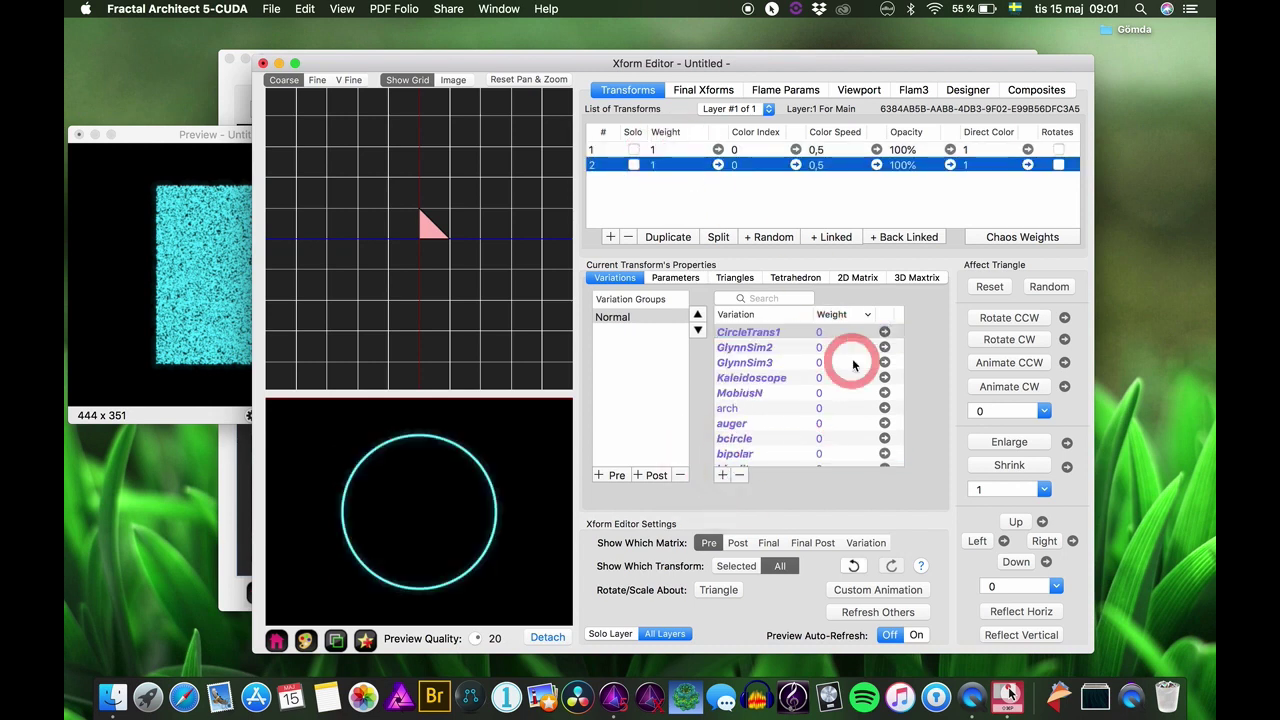
left_click(768, 335)
key("j")
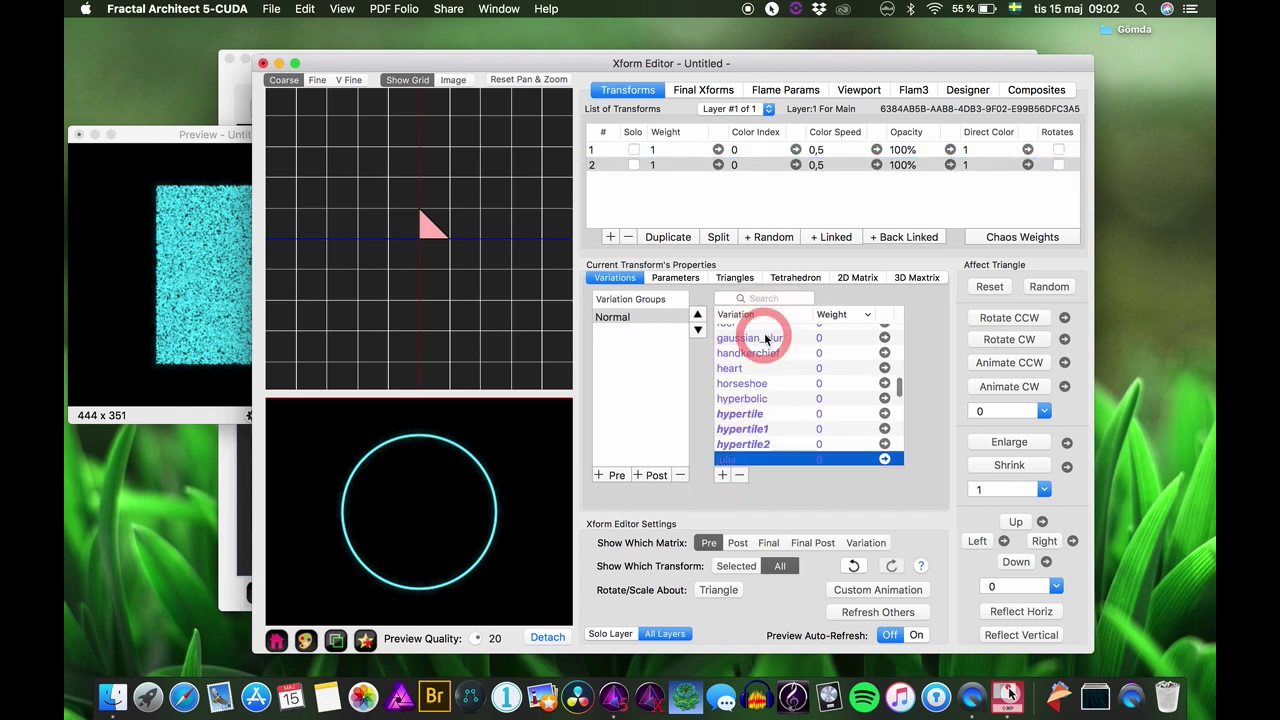
left_click(726, 464)
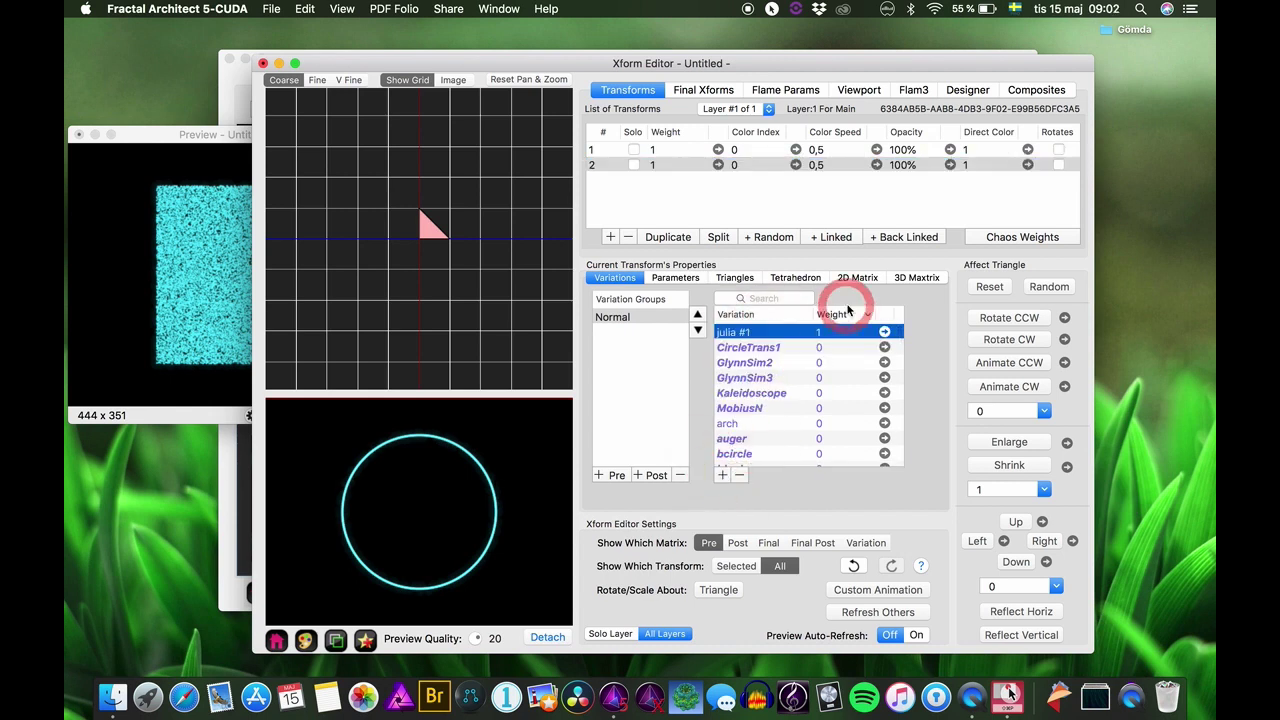
left_click(687, 200)
left_click(593, 180)
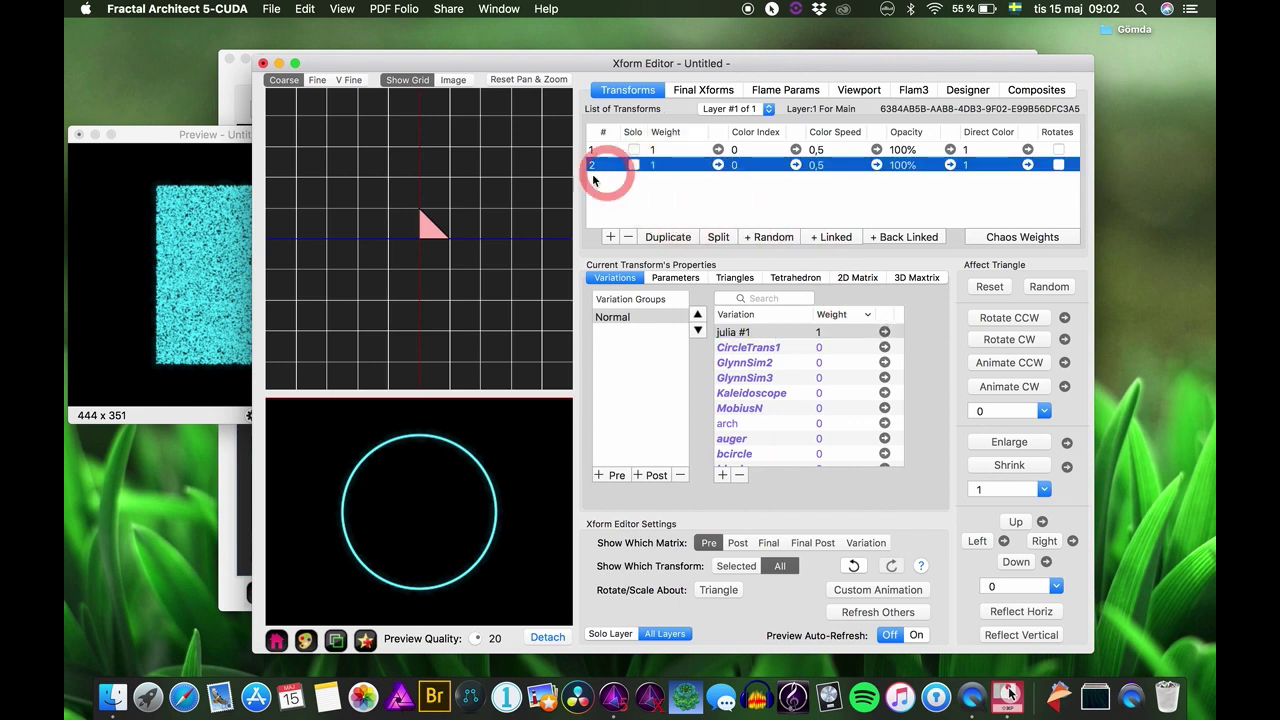
left_click(430, 228)
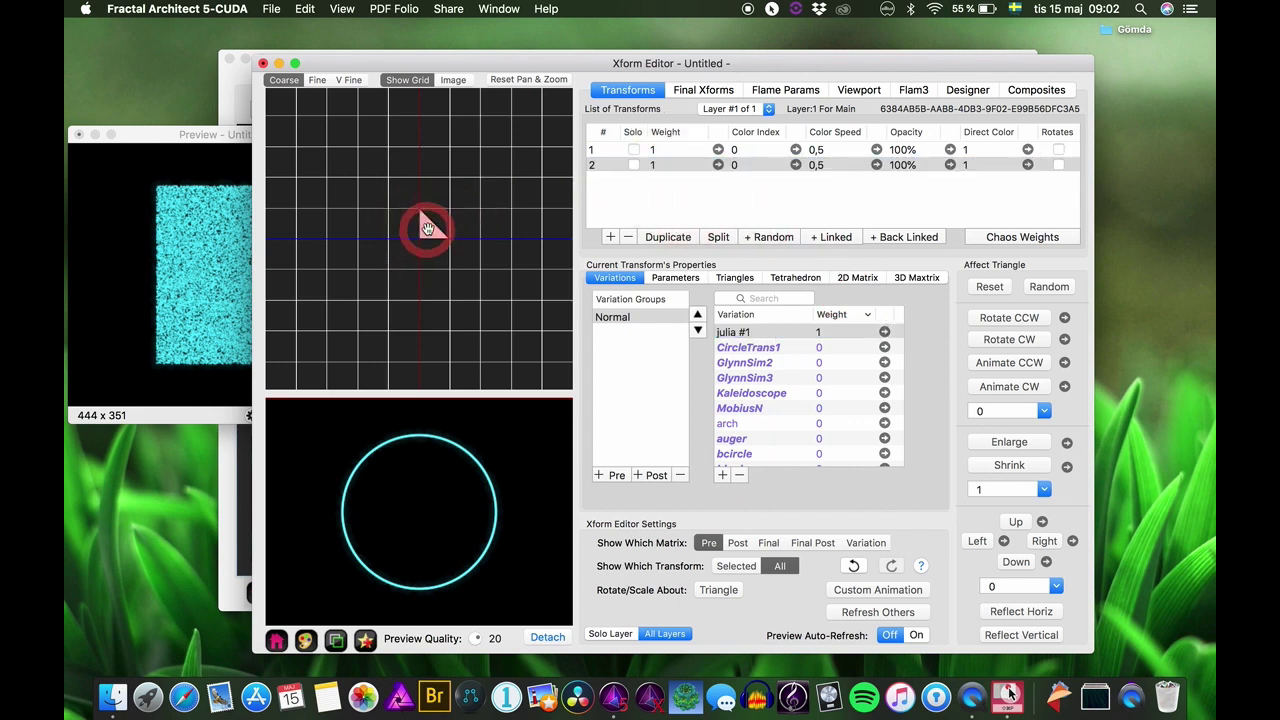
Drag transform 2's triangle up and right, add an empty Pre#1 group, and highlight julia in its variation list
mouse_move(434, 230)
left_mouse_down()
mouse_move(471, 206)
mouse_move(468, 233)
mouse_move(434, 246)
mouse_move(450, 243)
left_mouse_up()
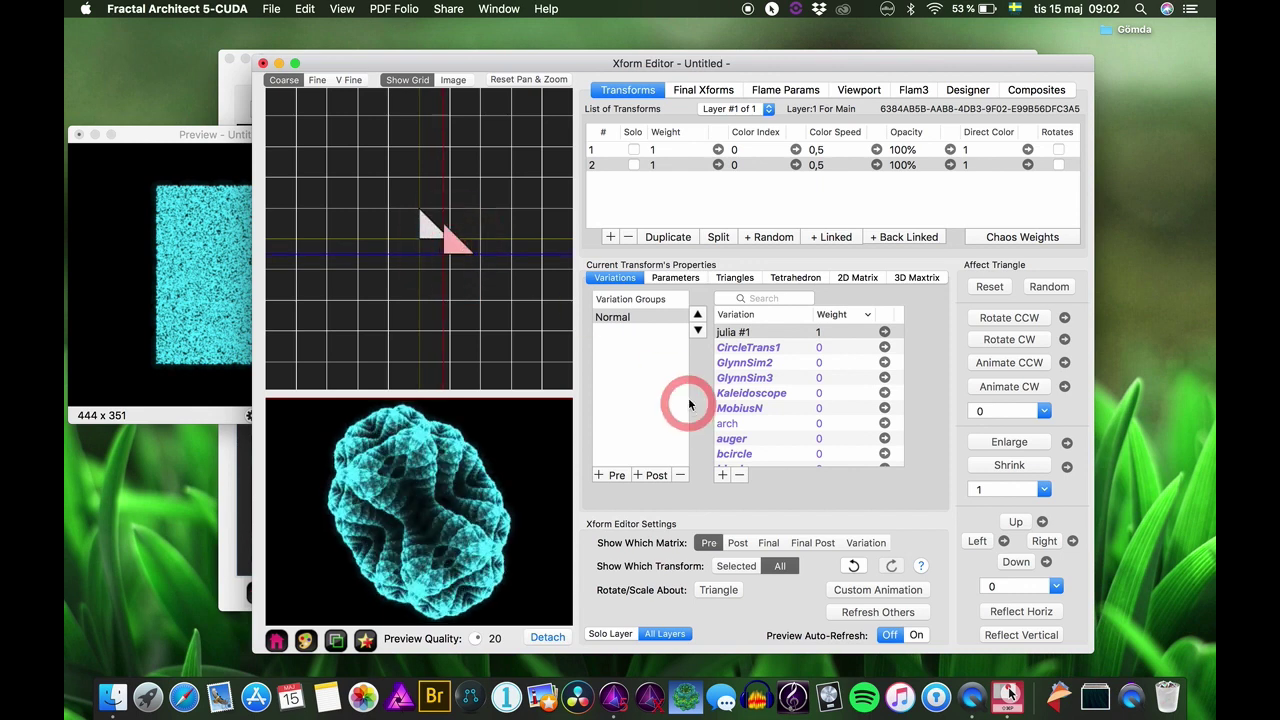
left_click(613, 474)
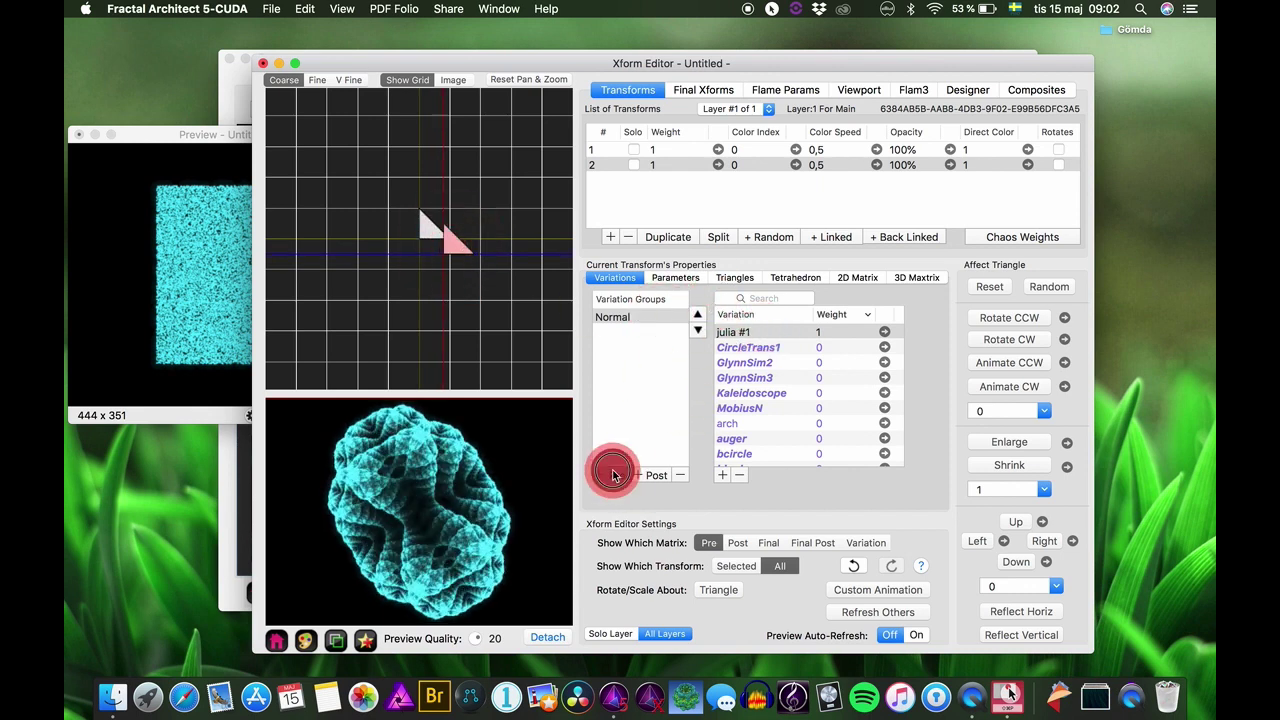
left_click(609, 317)
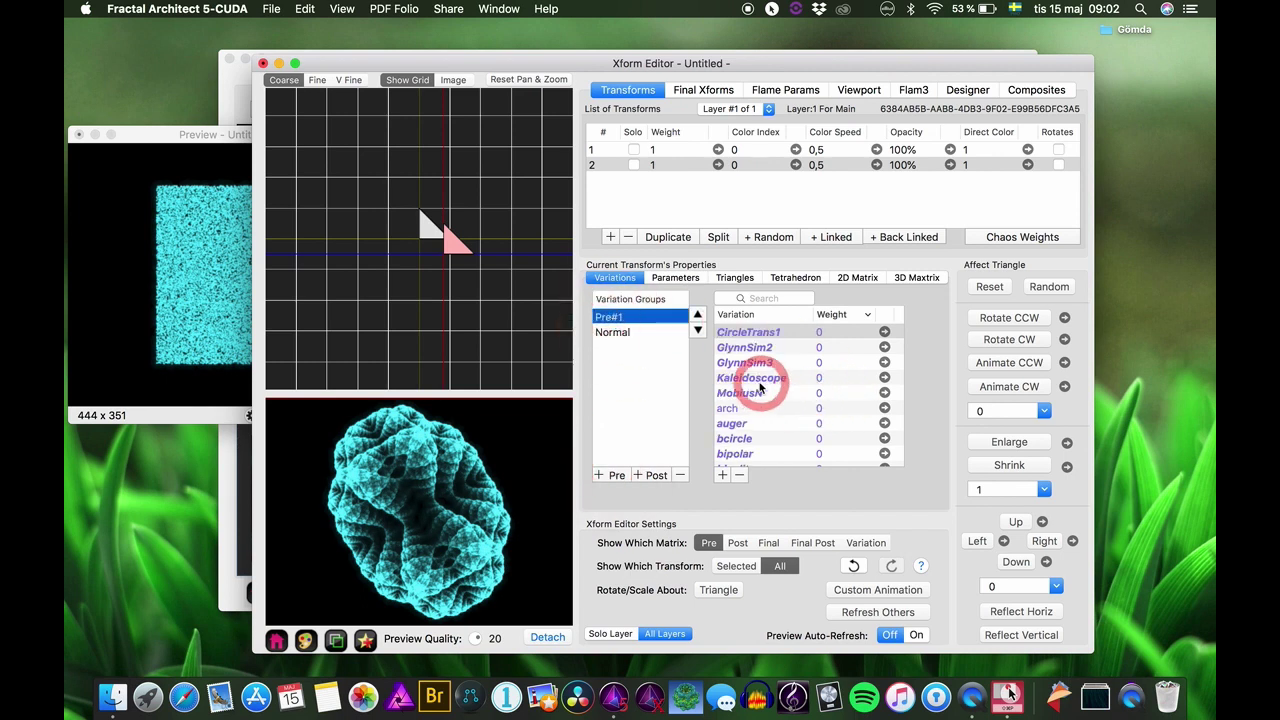
left_click(756, 380)
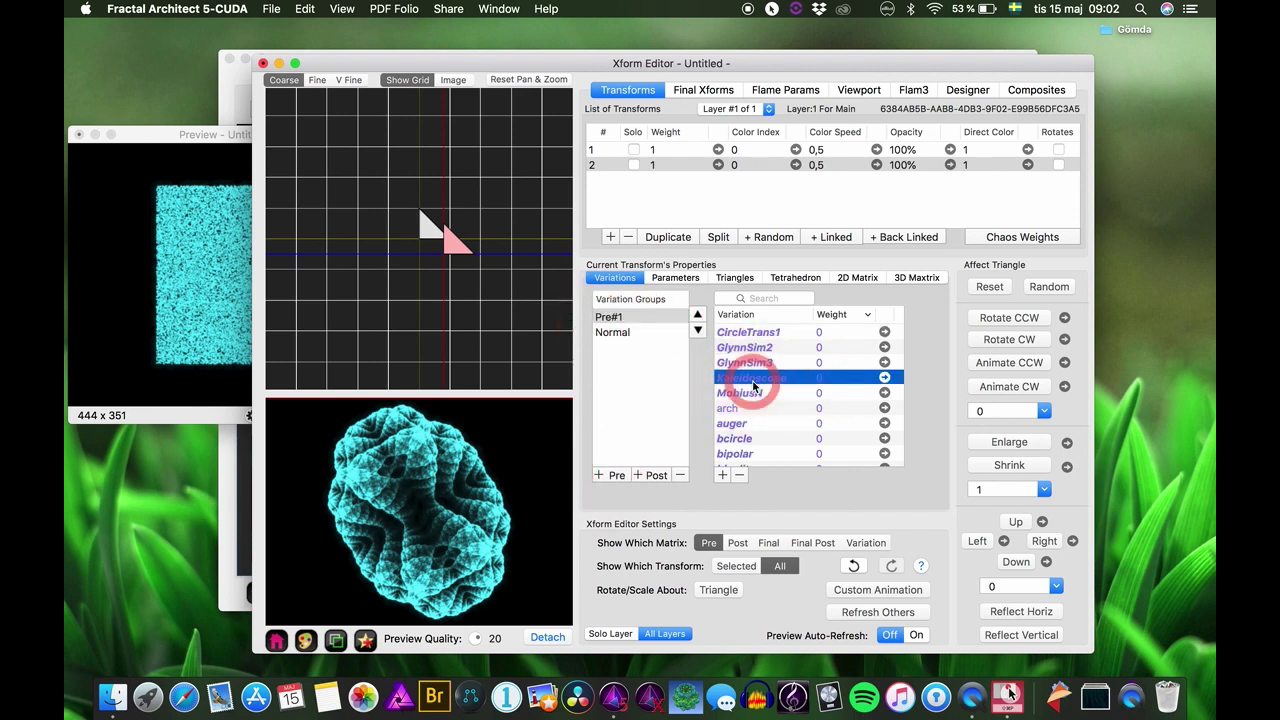
key("j")
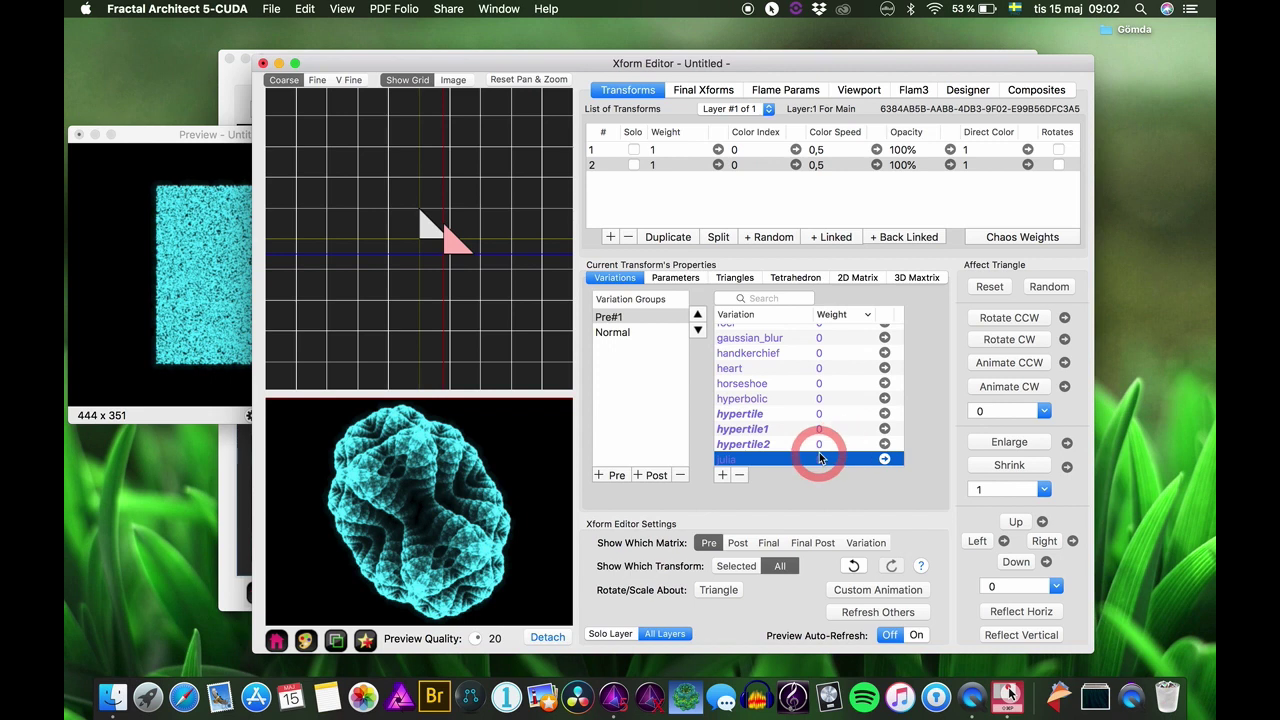
Add julia #1 at weight 1 to Pre#1 and reselect the Pre#1 group
left_click(722, 474)
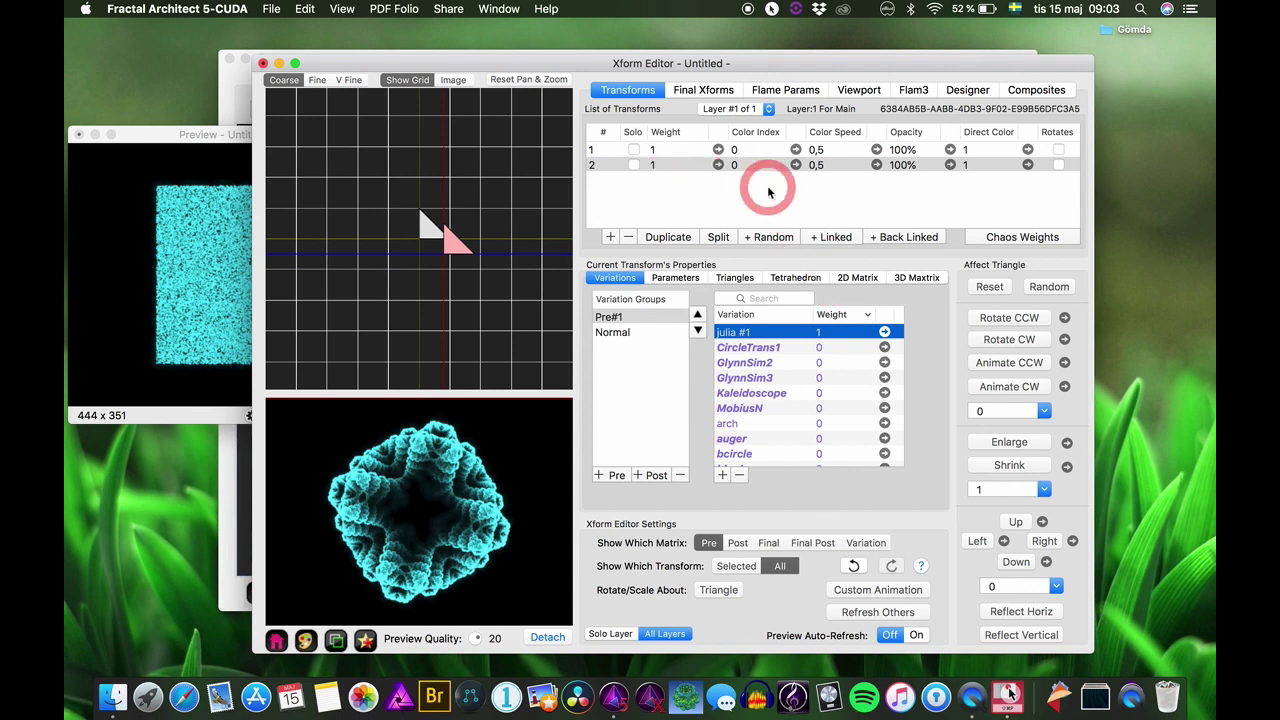
left_click(610, 316)
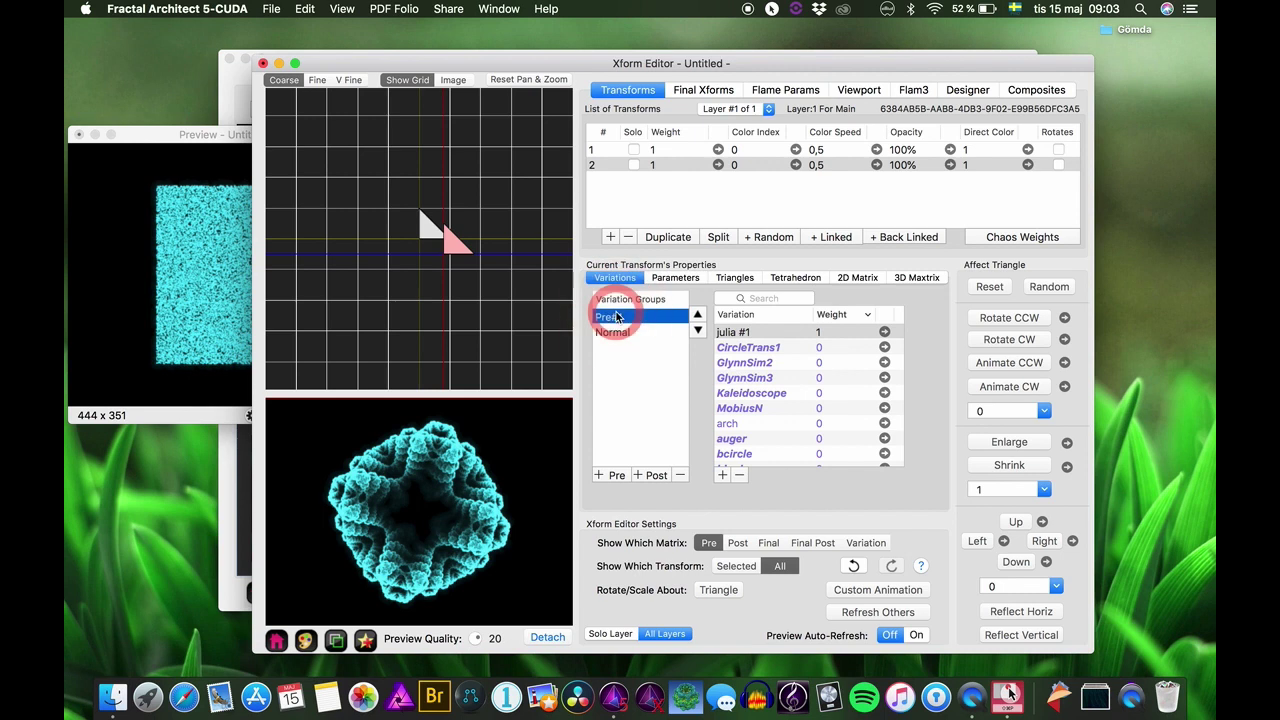
Add a Pre#2 group on transform 2 holding matrix2d #1 at weight 1
left_click(612, 476)
left_click(625, 333)
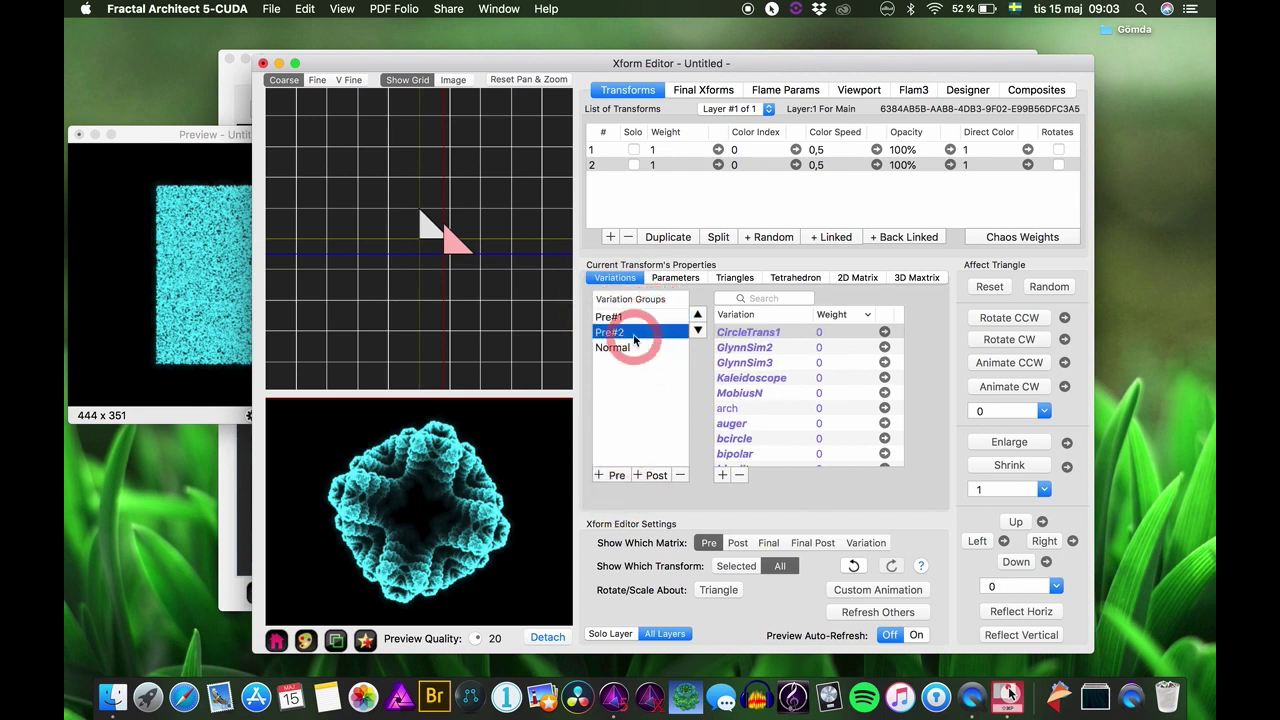
left_click(738, 395)
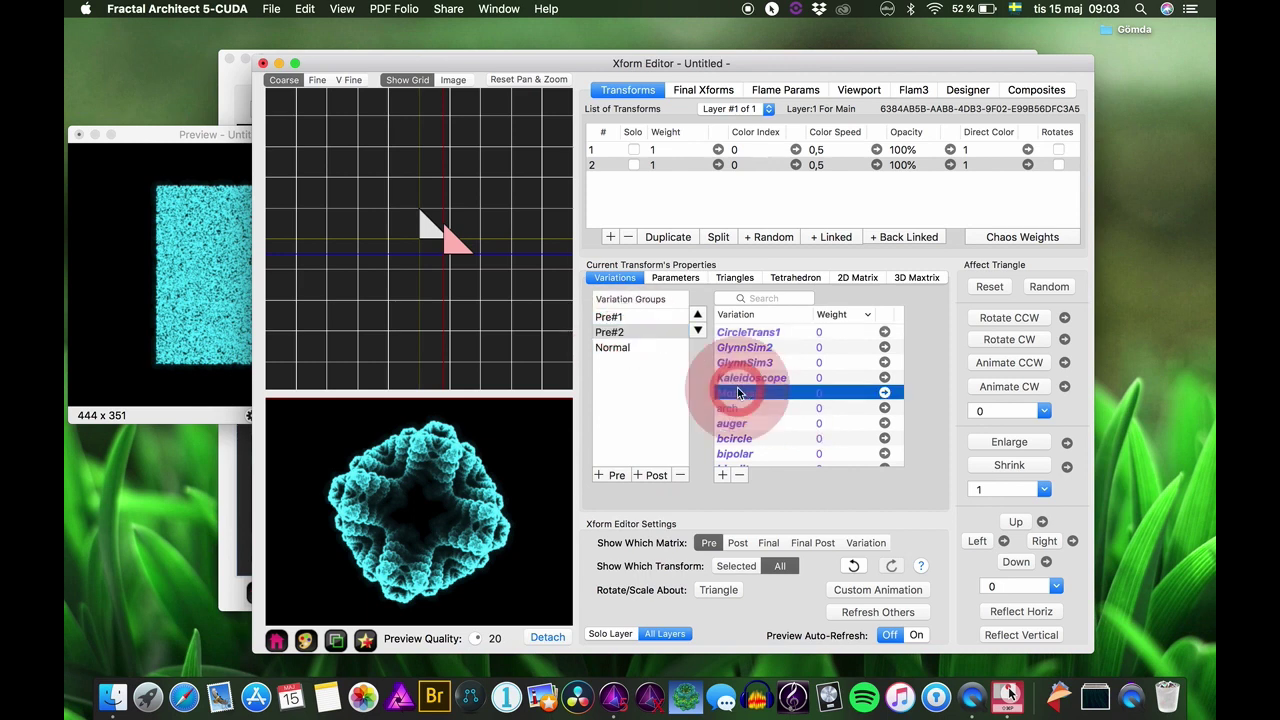
key("m")
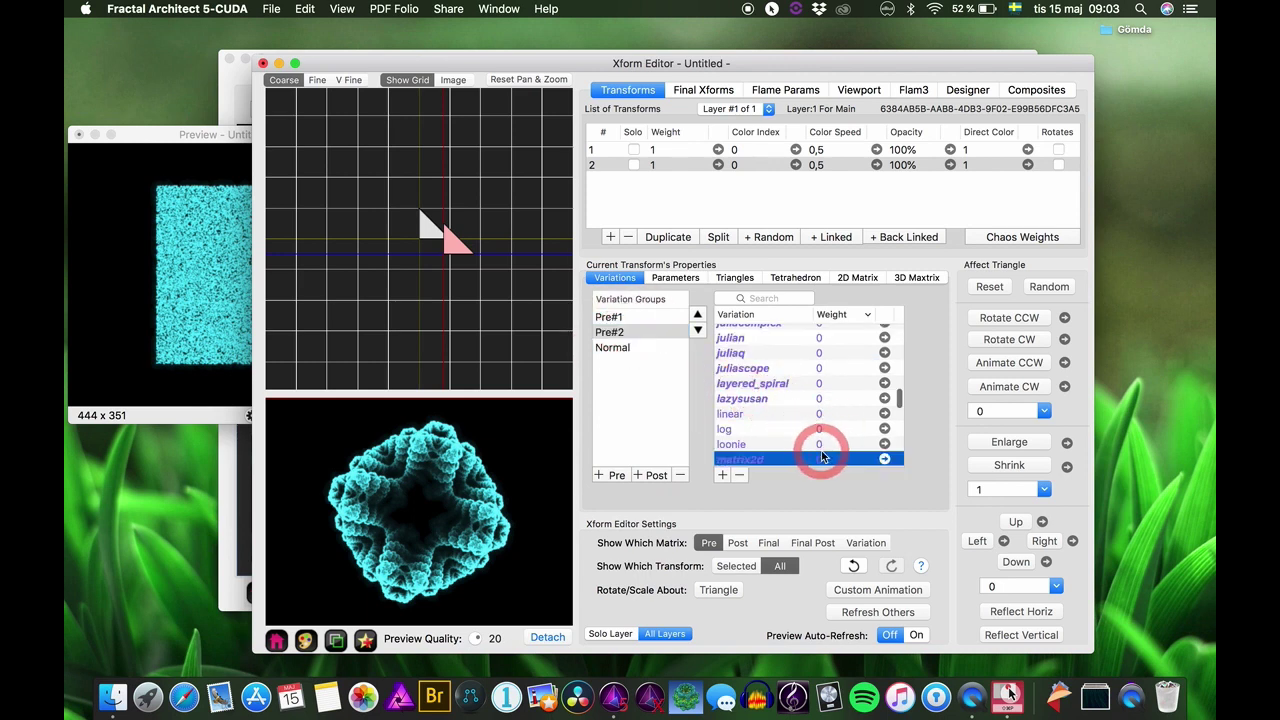
left_click(722, 476)
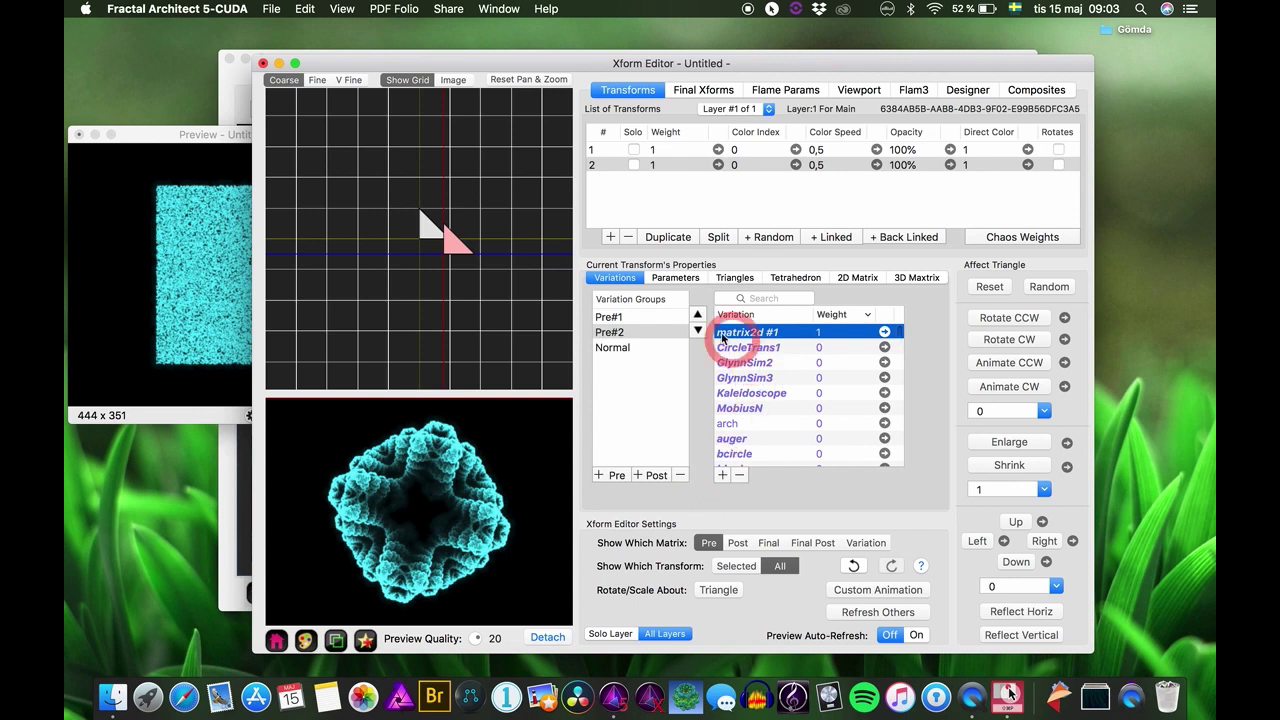
Review transform 2's triangle coordinates and the matrix2d identity parameters, then reselect Pre#1
left_click(683, 164)
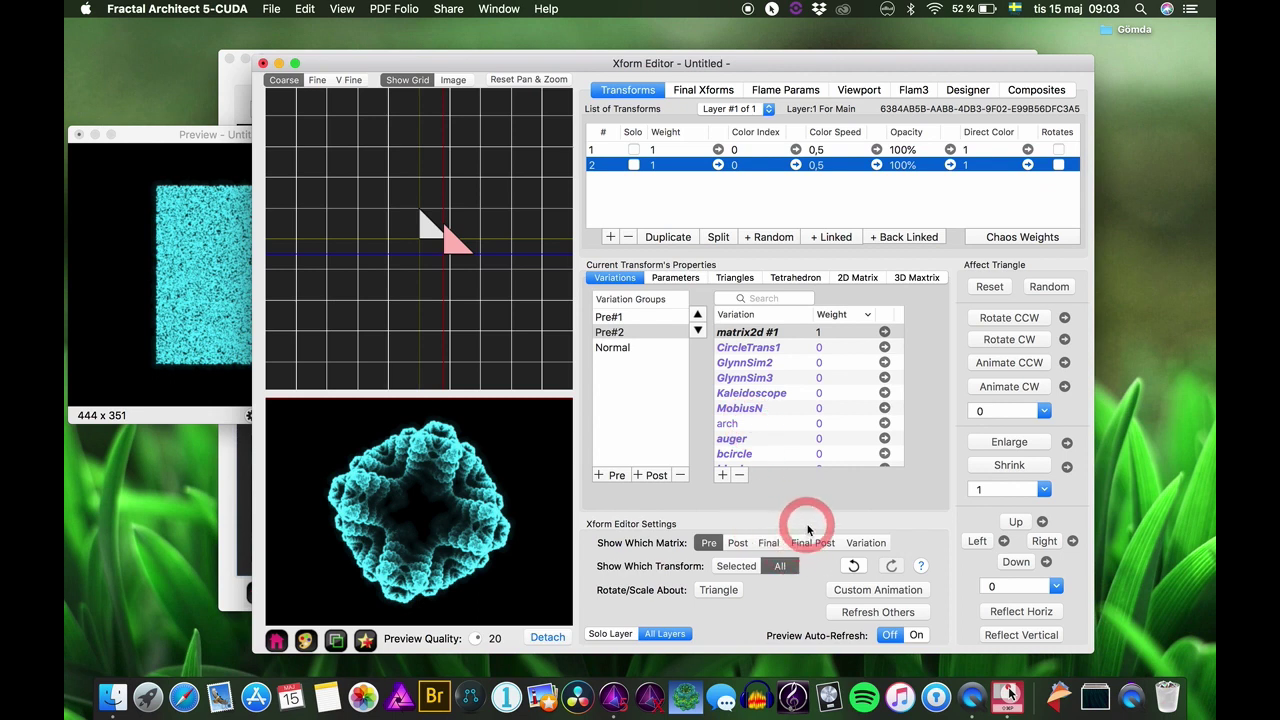
left_click(734, 277)
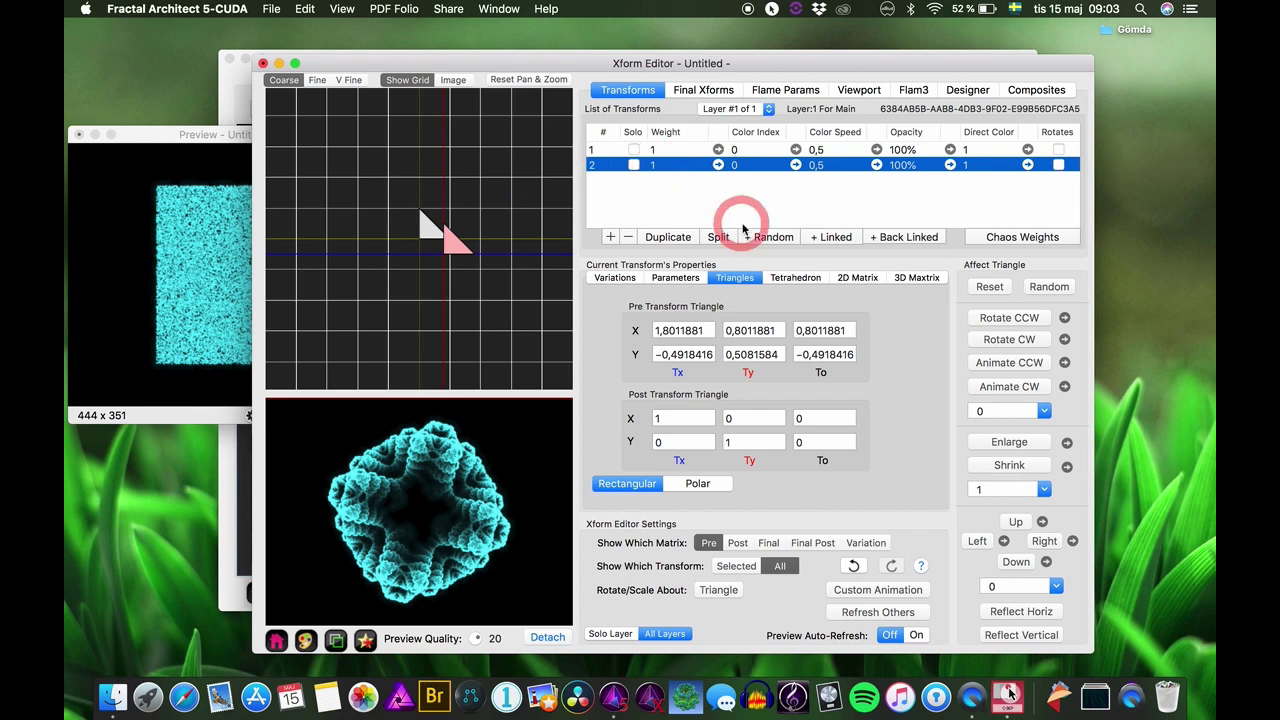
left_click(612, 277)
left_click(674, 280)
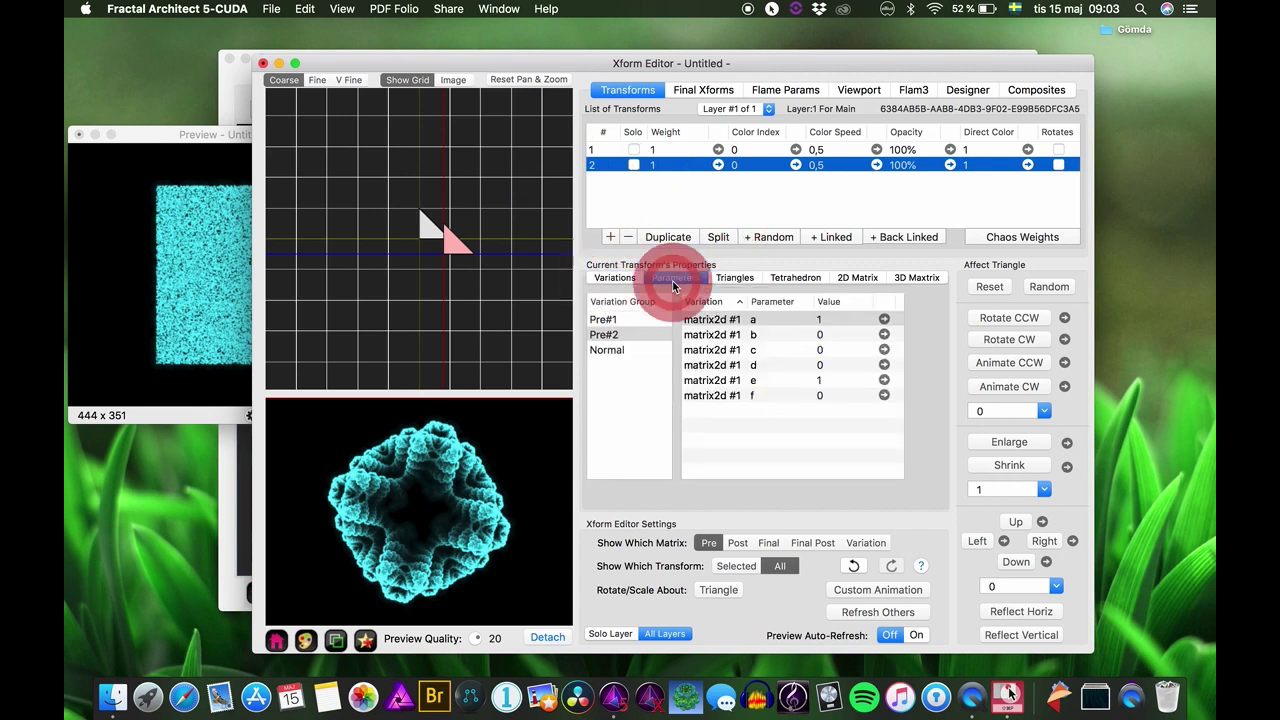
left_click(616, 279)
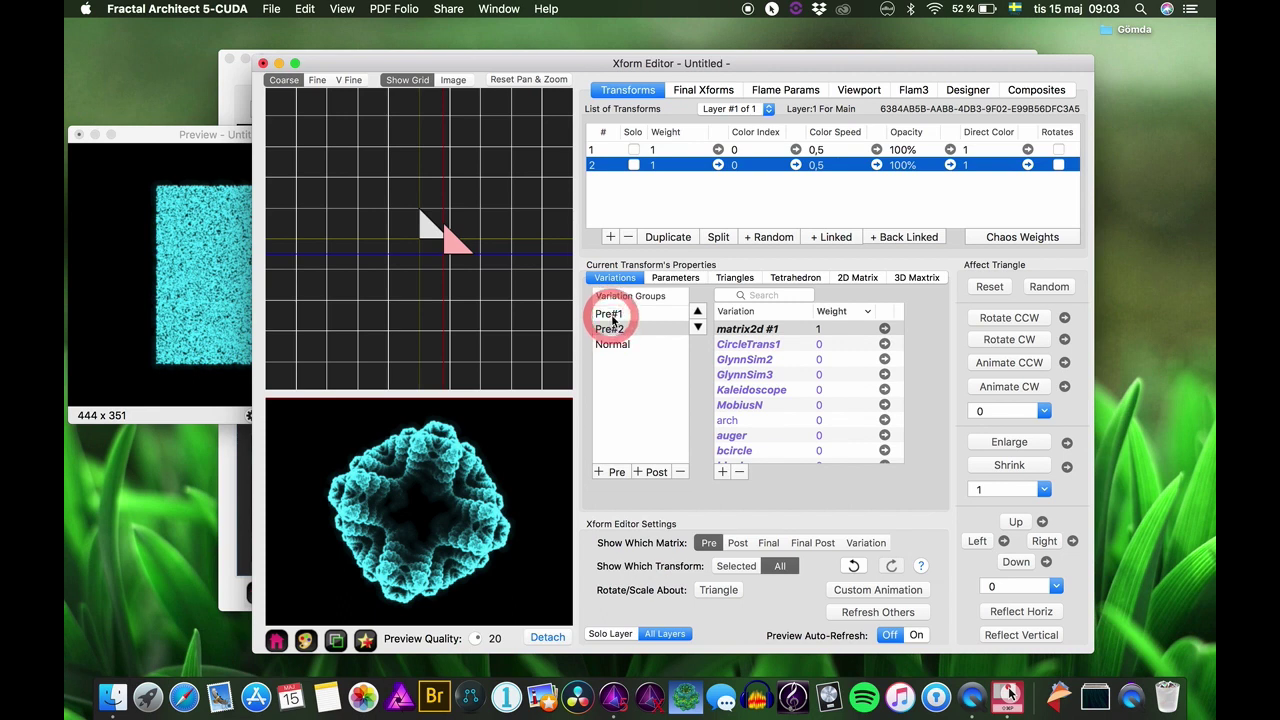
left_click(608, 314)
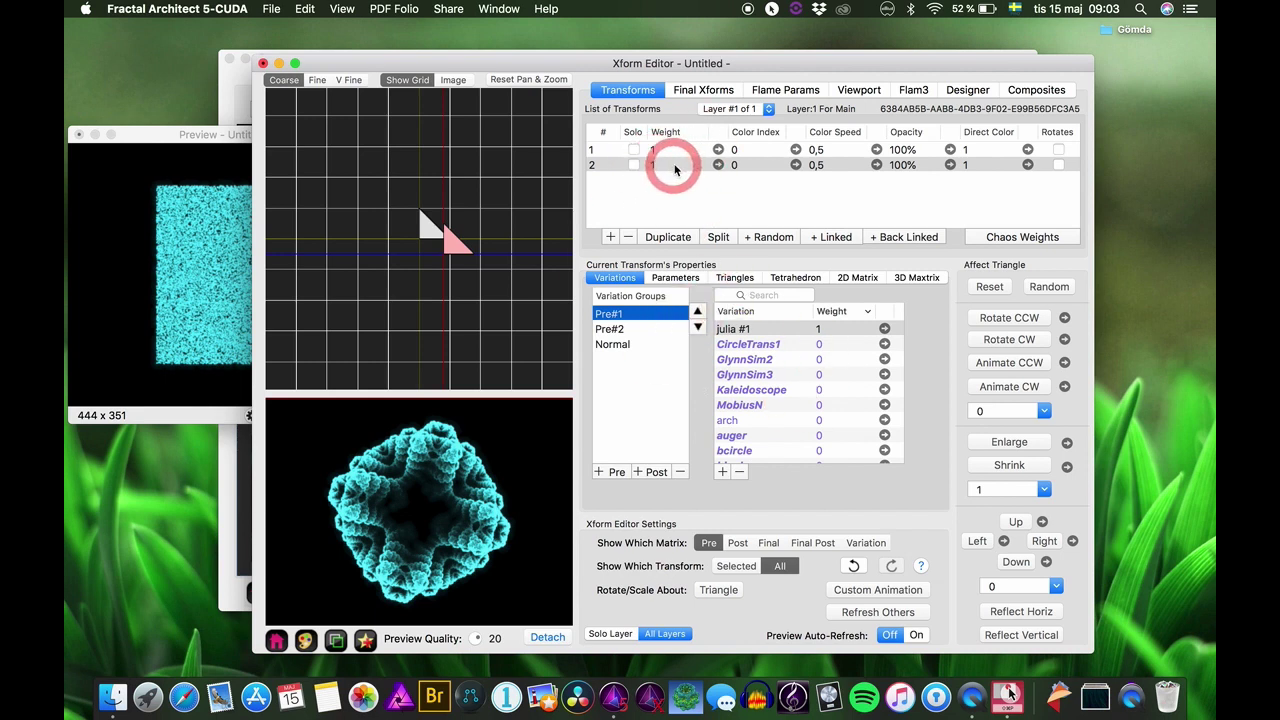
On Pre#2's Variation matrix, move and stretch the matrix2d triangle into a lacy cyan ring
left_click(649, 318)
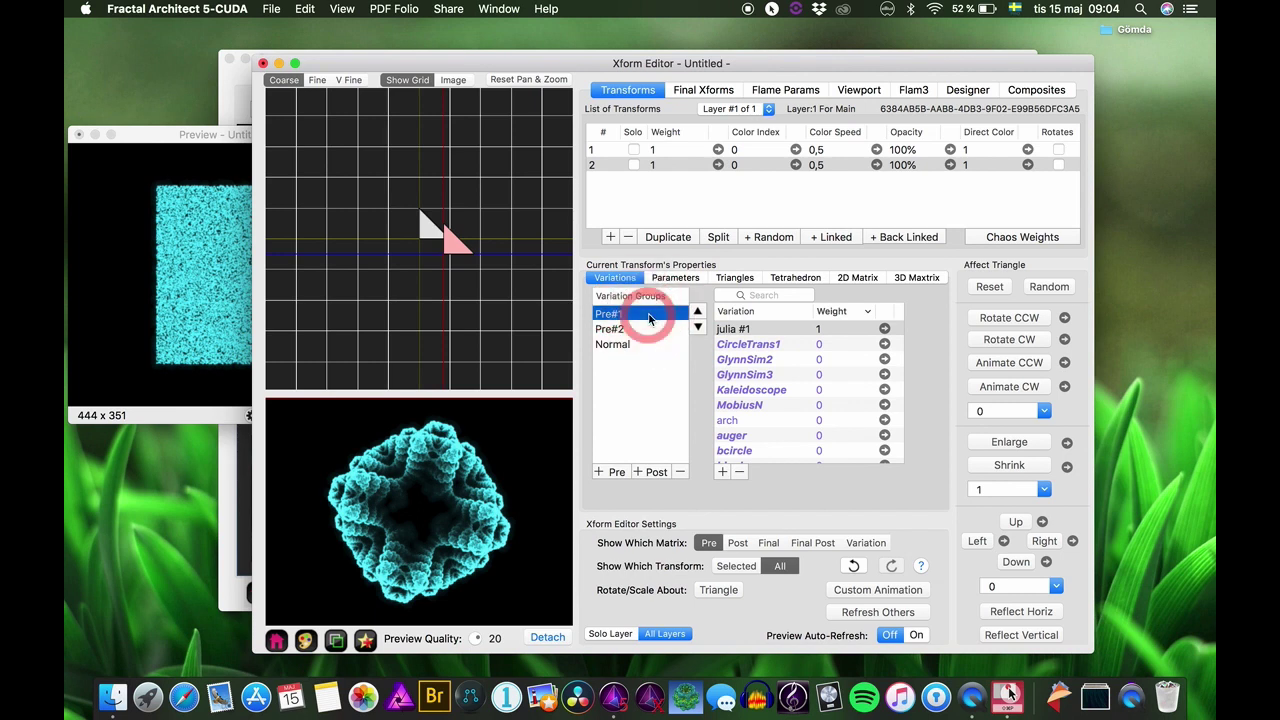
left_click(650, 328)
left_click(866, 542)
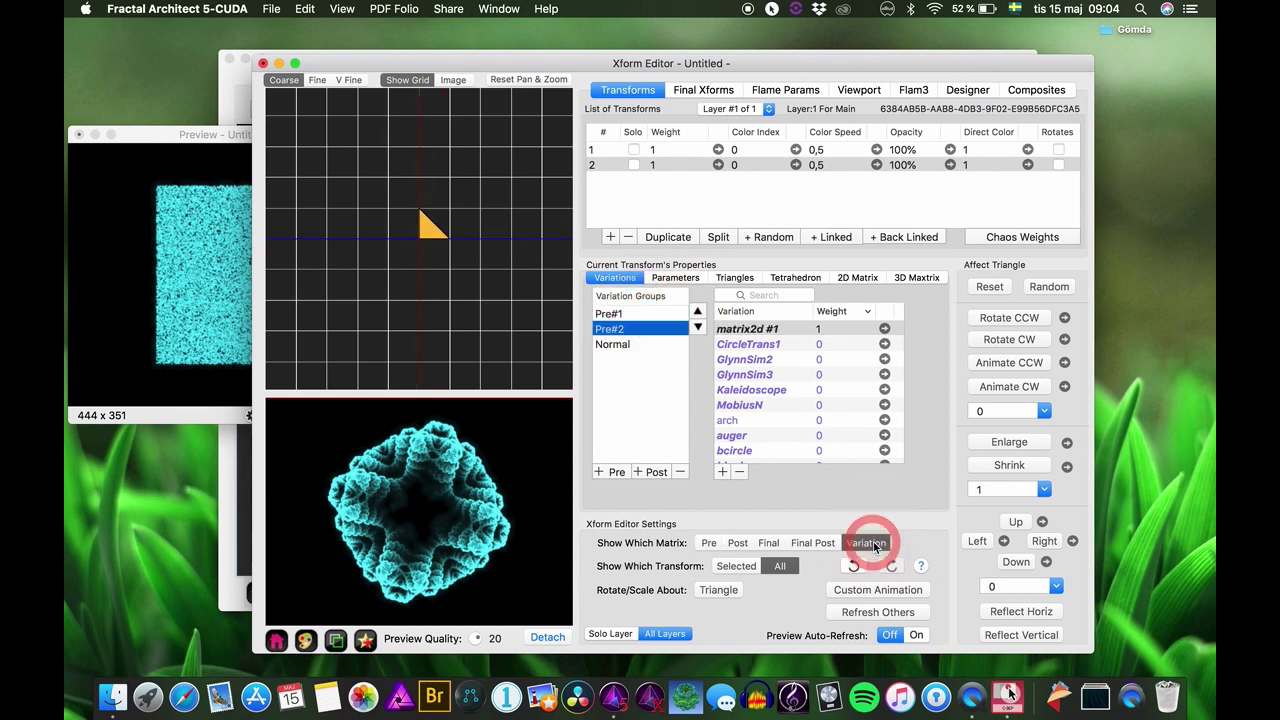
left_click(430, 228)
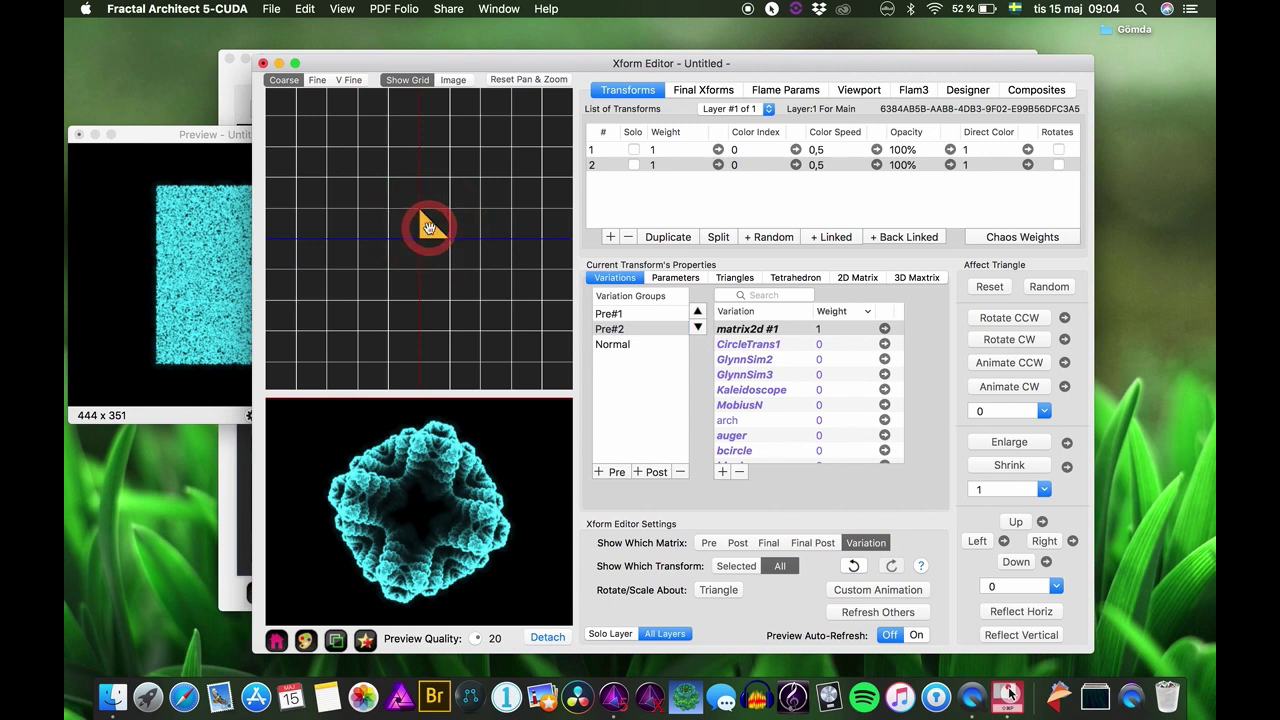
left_click_drag(430, 228, 490, 280)
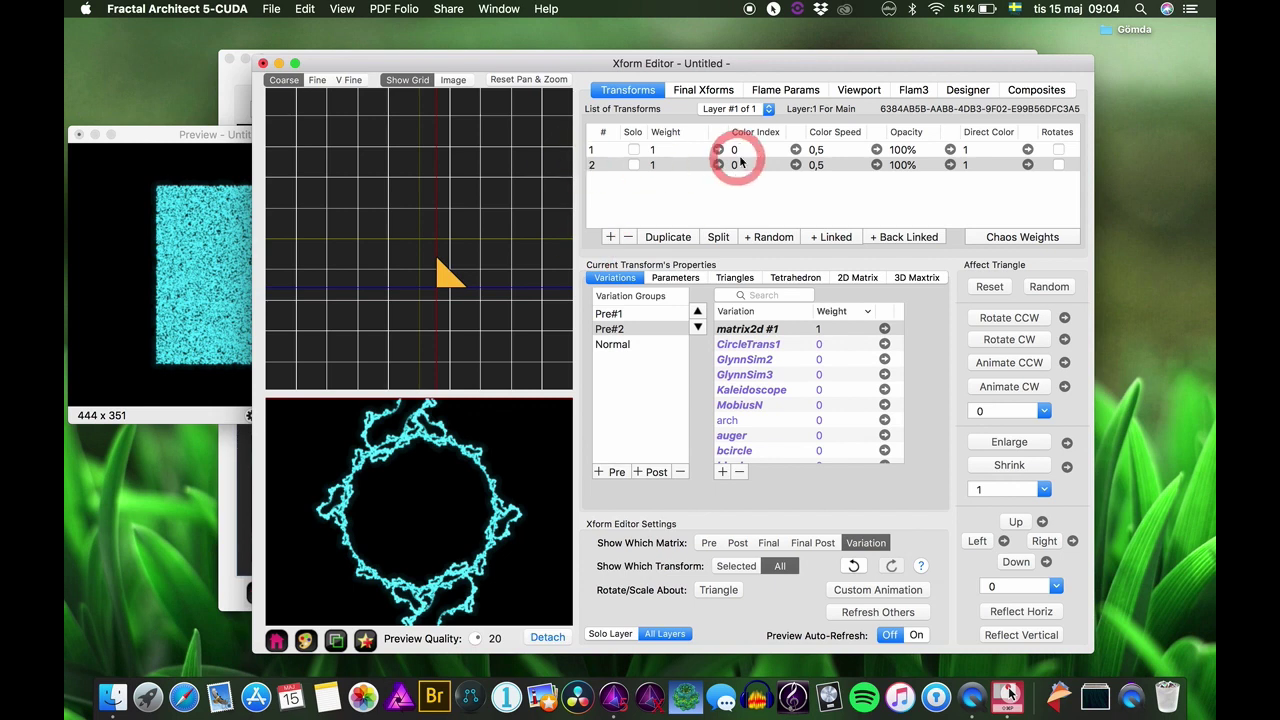
left_click_drag(448, 280, 472, 193)
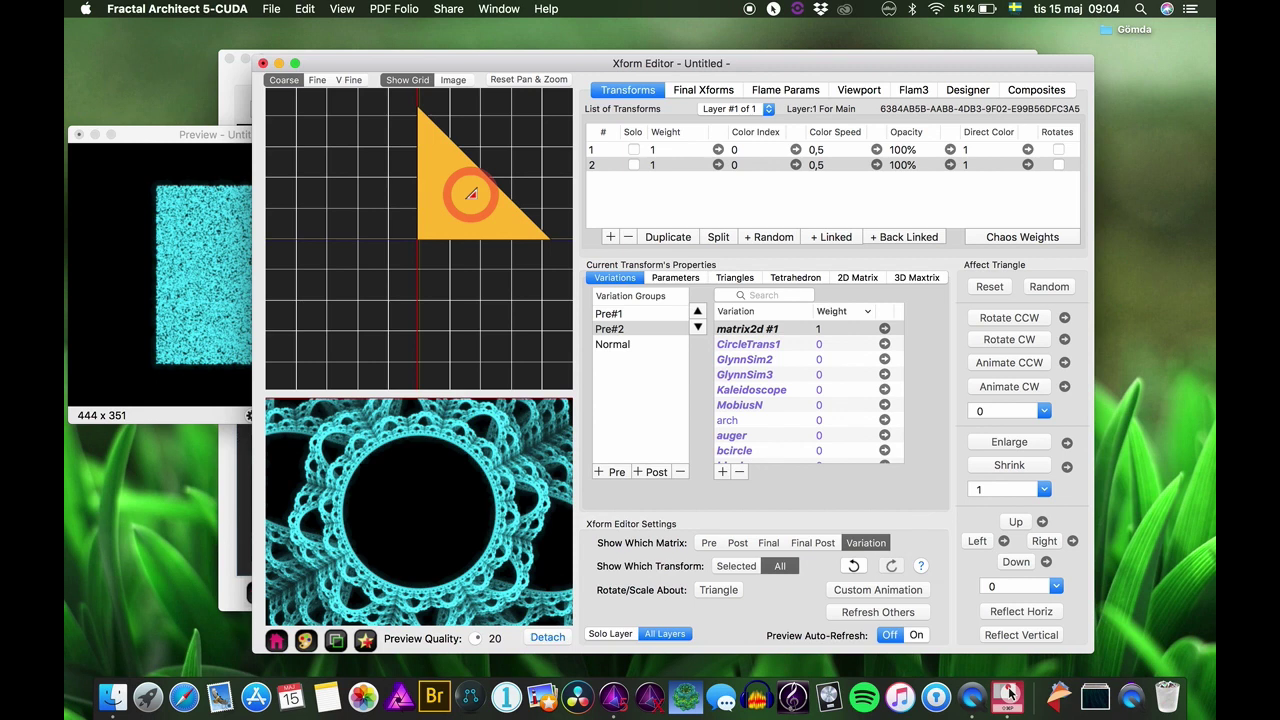
left_click(263, 63)
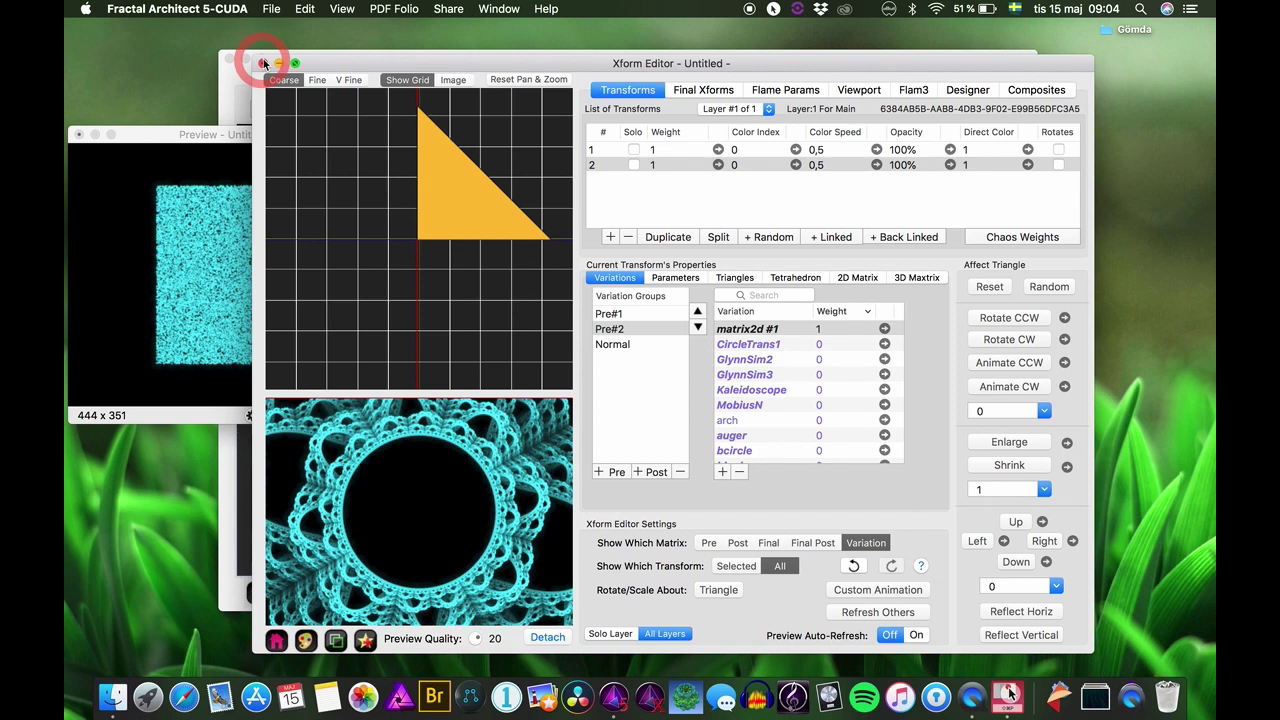
Close the Xform Editor and bring the untitled preview forward, opening then dismissing its actions menu
left_click(263, 63)
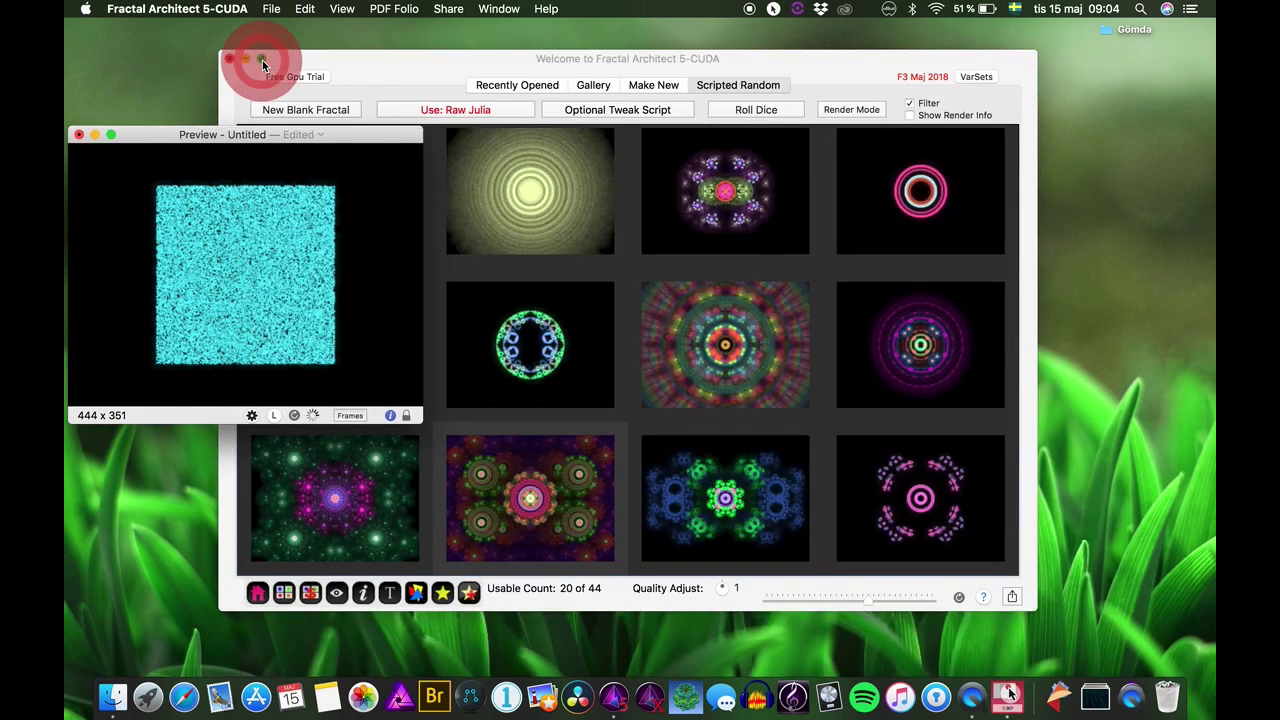
left_click(105, 132)
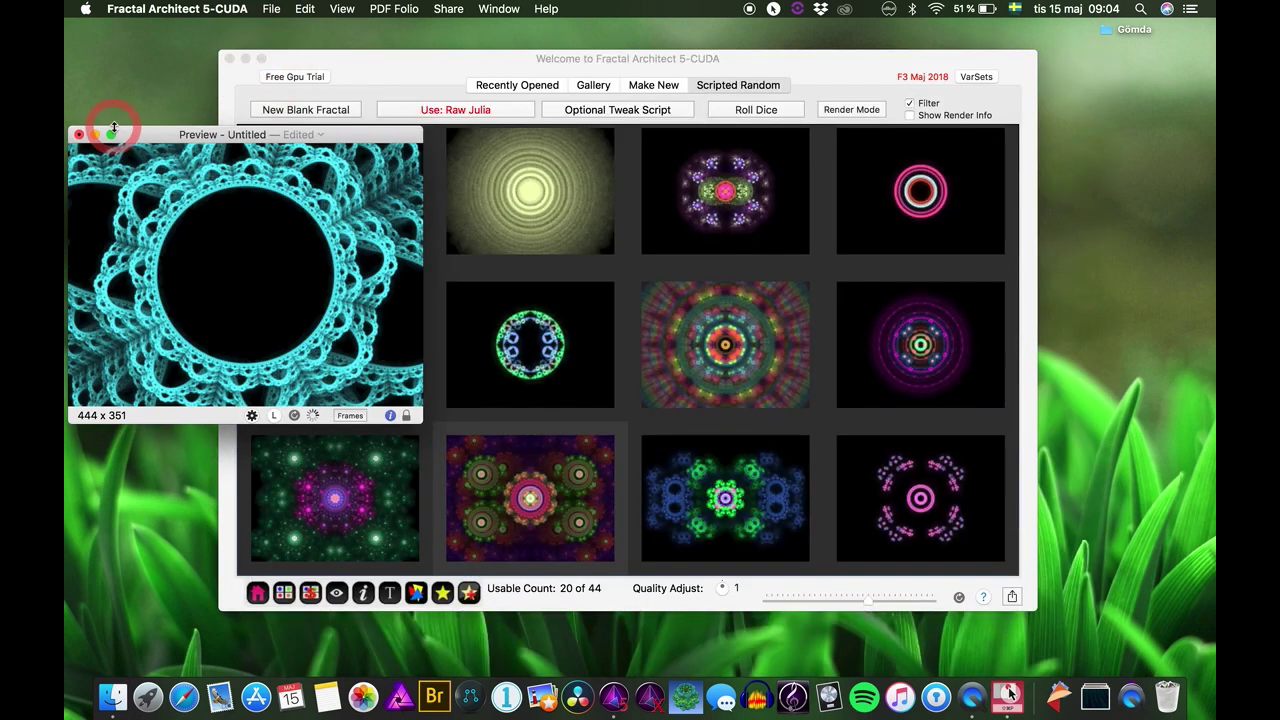
left_click(287, 134)
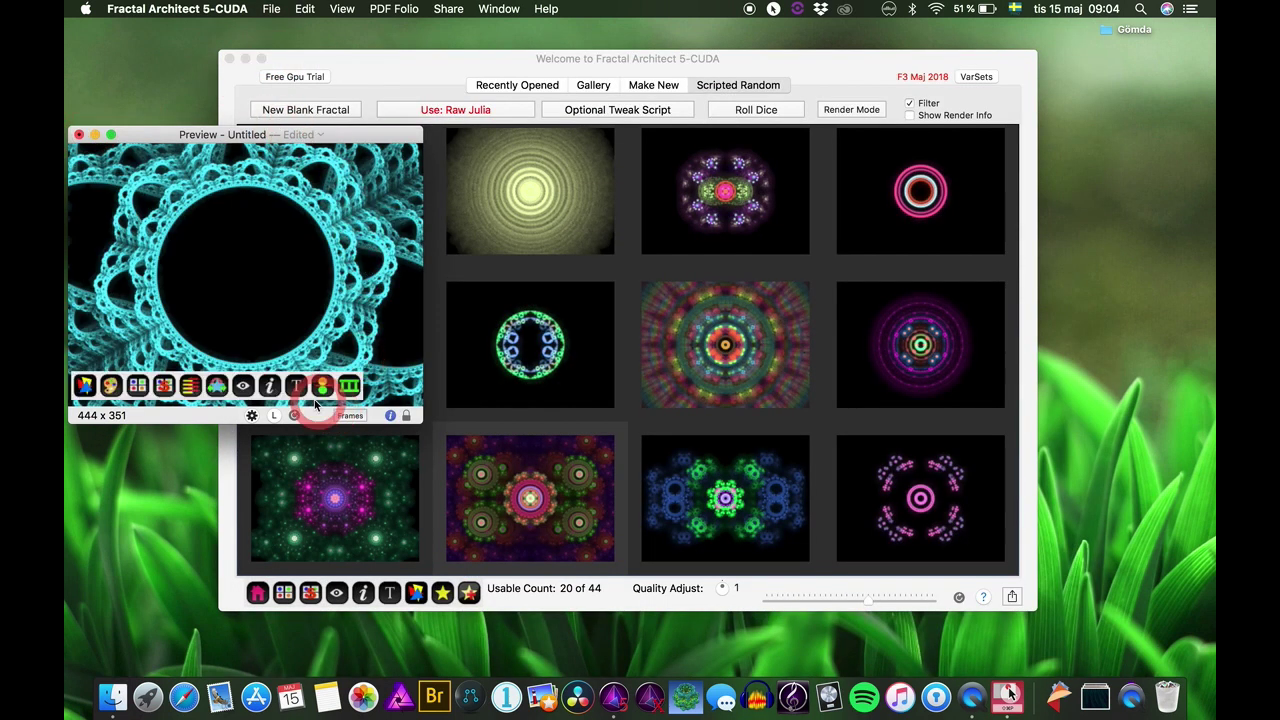
left_click(287, 213)
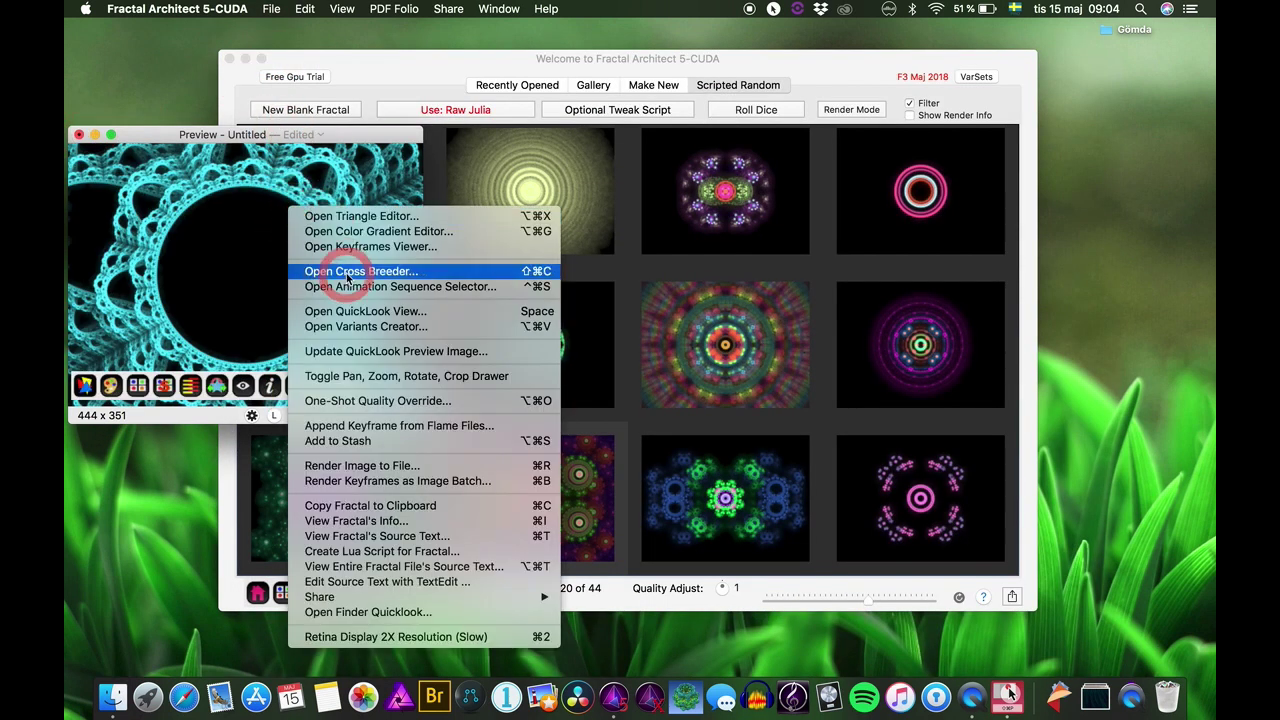
left_click(347, 283)
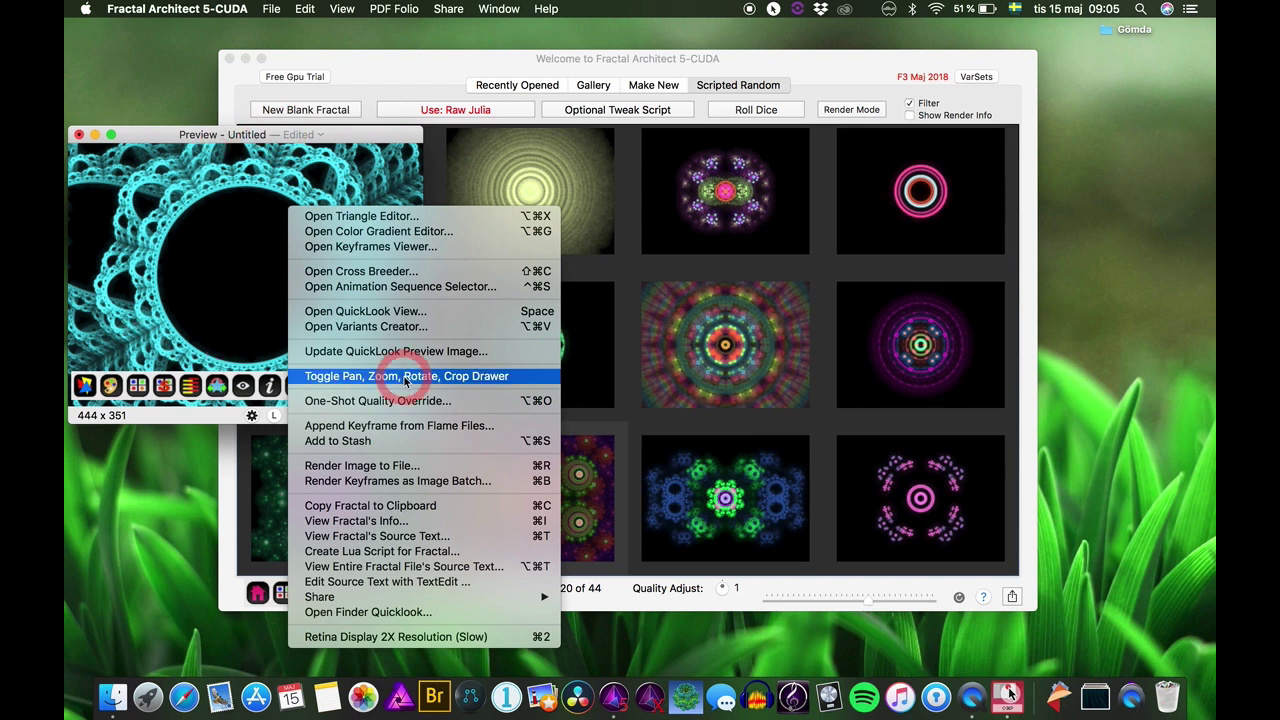
left_click(350, 440)
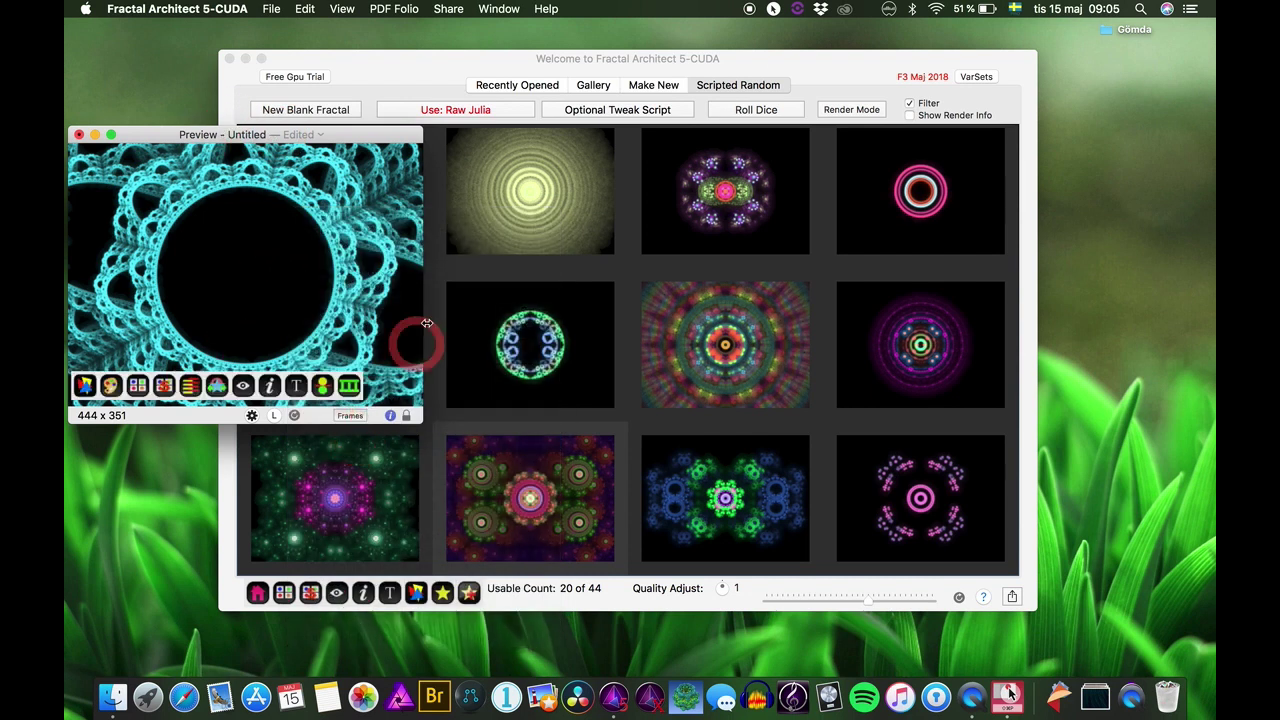
Close the untitled preview, deleting it unsaved, and nudge the gallery window left
left_click(79, 134)
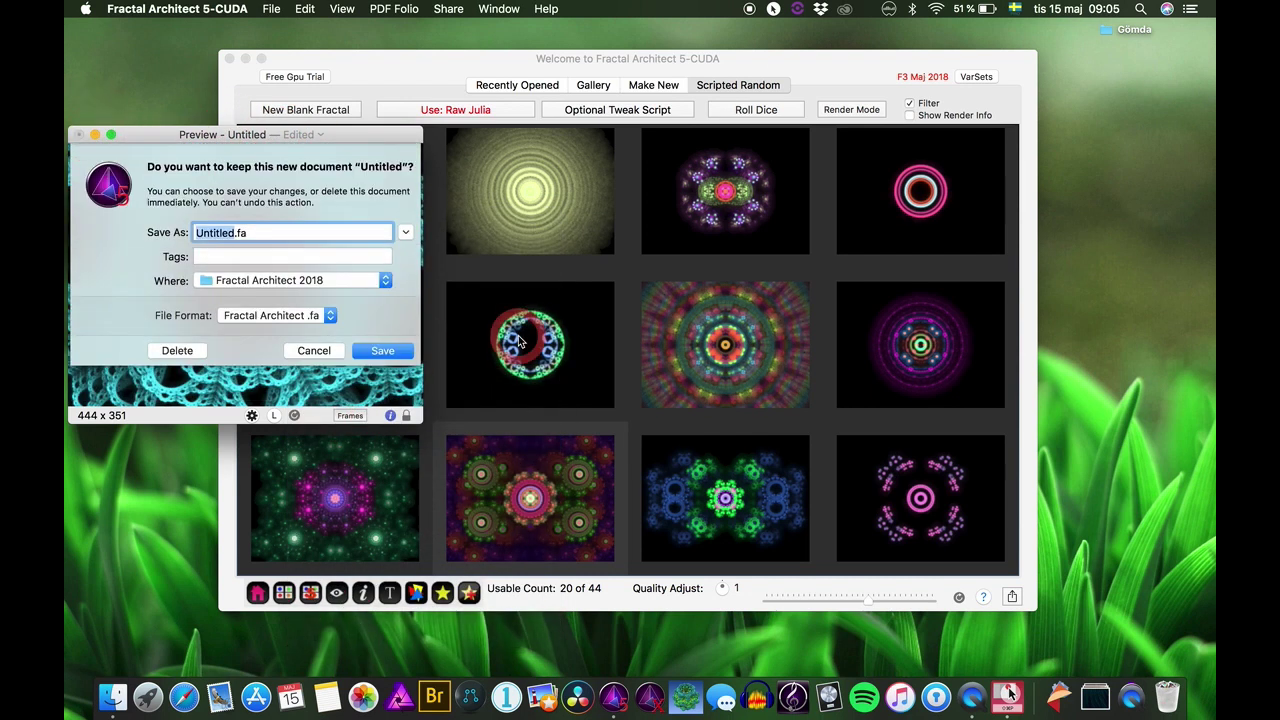
left_click(172, 351)
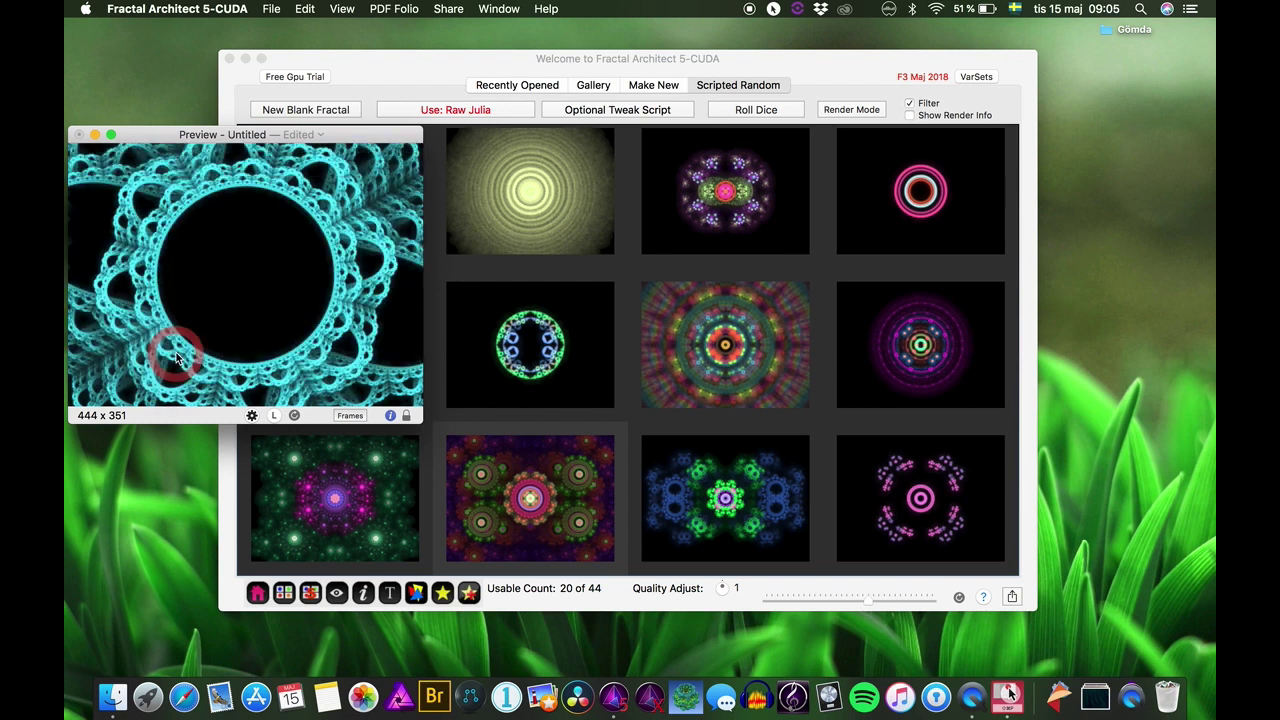
left_click_drag(834, 59, 783, 63)
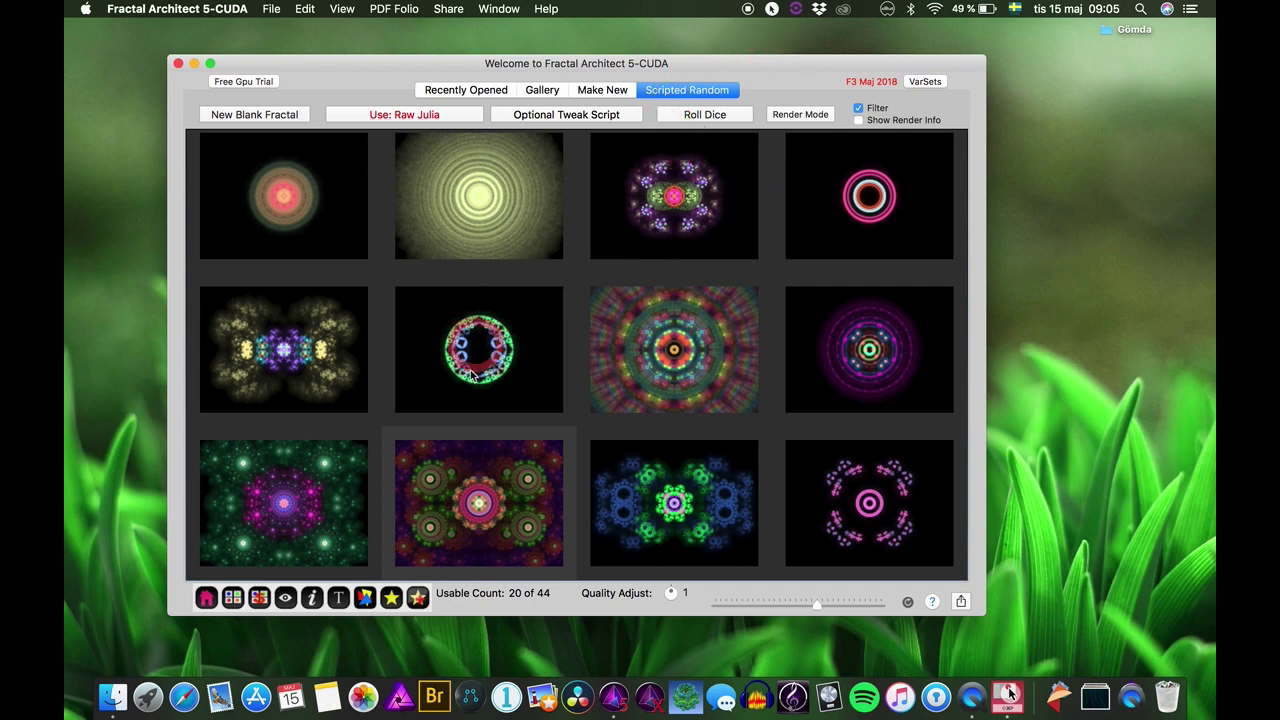
Check and close the Use: Raw Julia chooser, then bring up the Optional Tweak Script panel
left_click(419, 110)
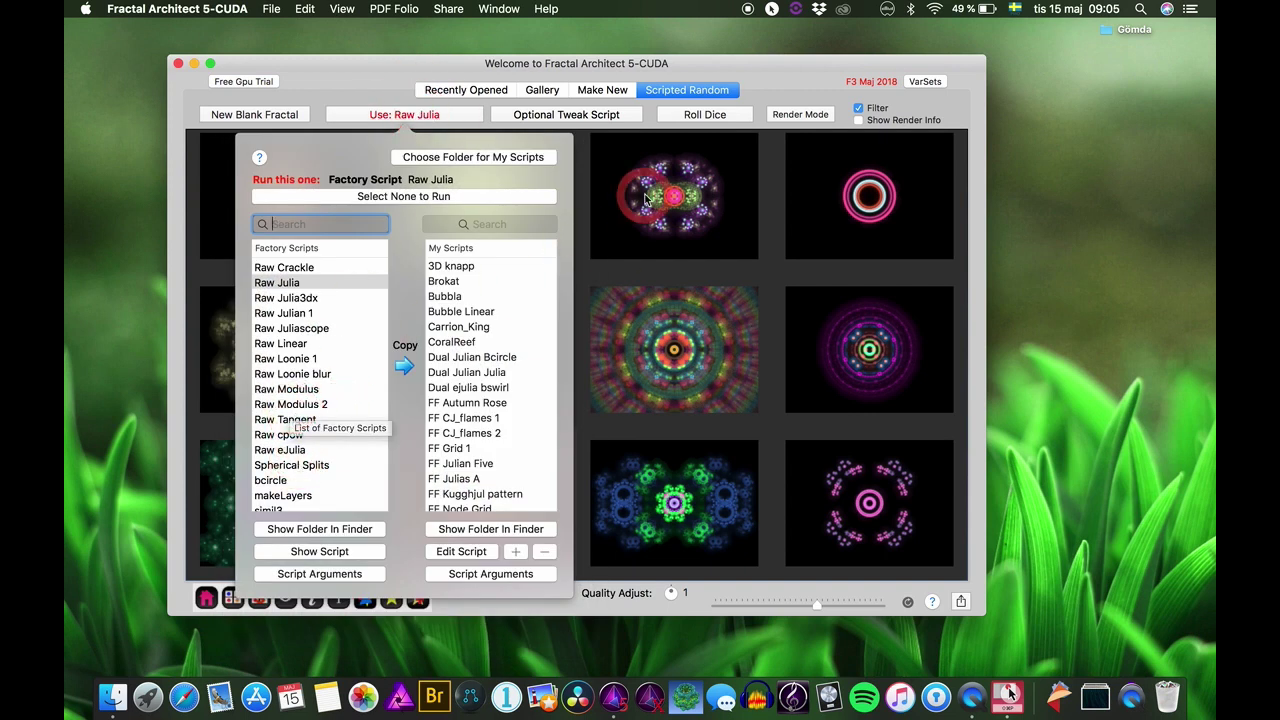
left_click(770, 62)
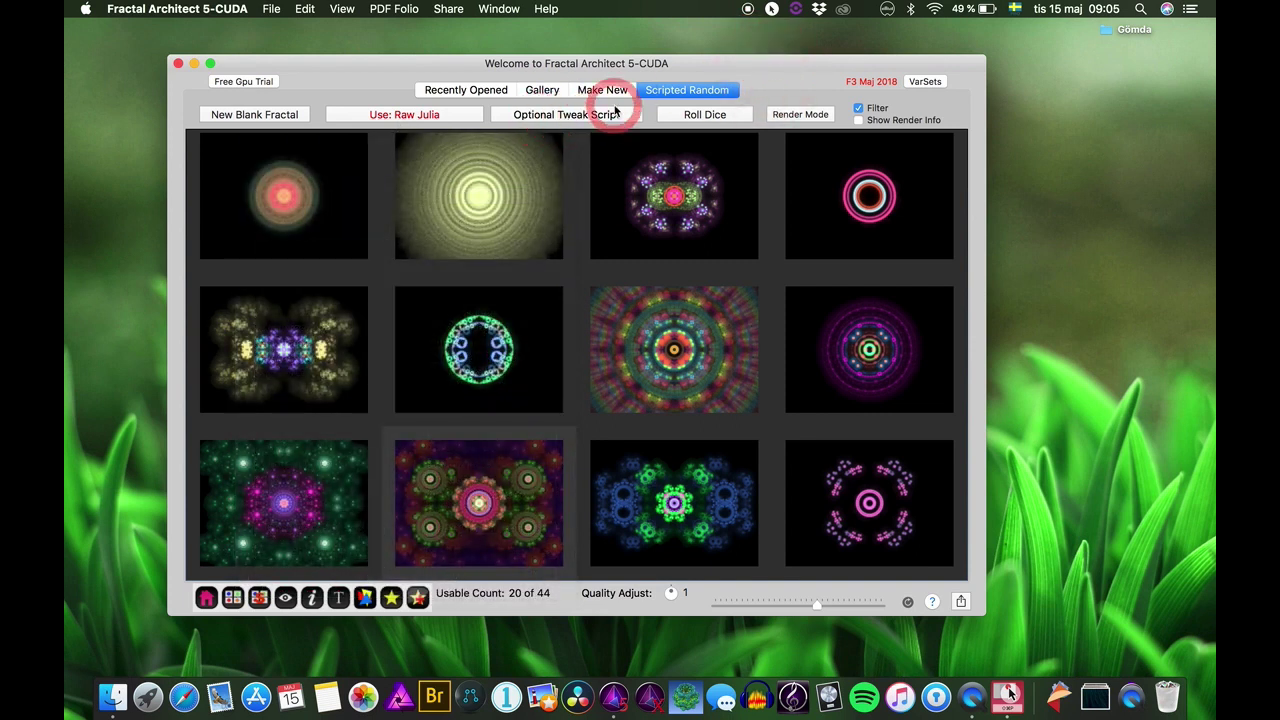
left_click(588, 116)
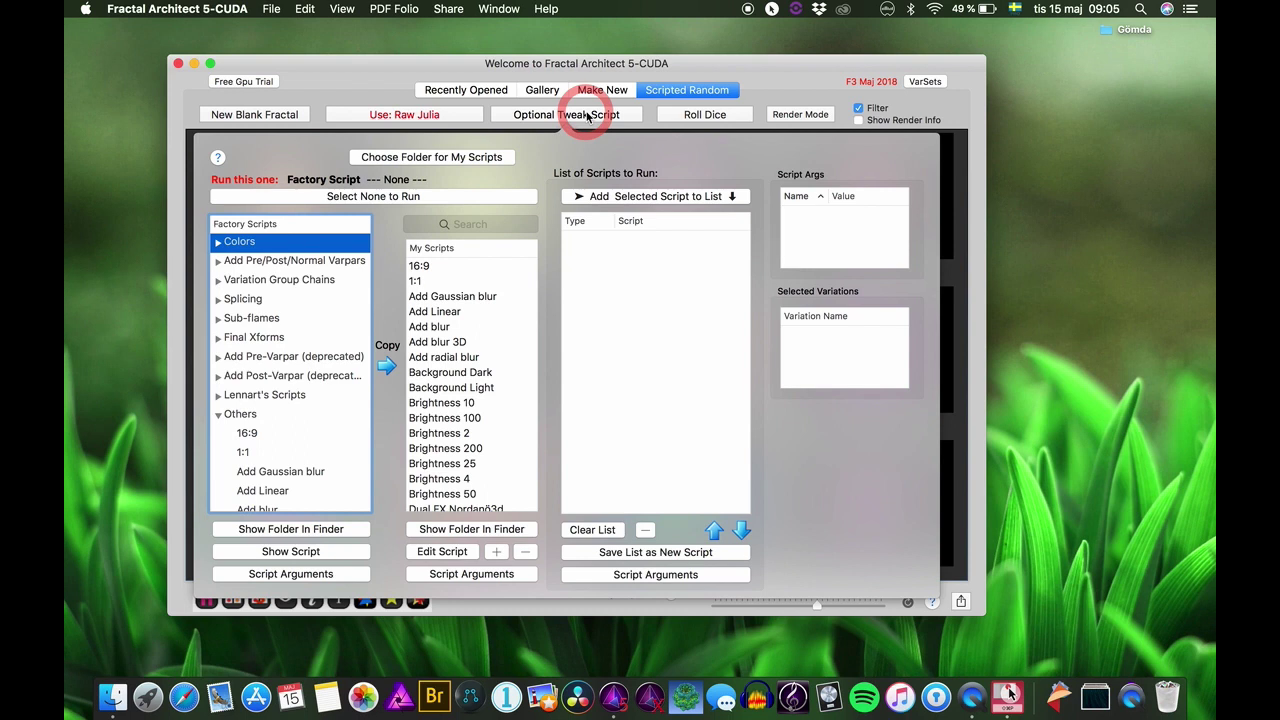
Collapse Others, expand Add Pre/Post/Normal Varpars, and choose addPostVarPar as the tweak script
left_click(217, 413)
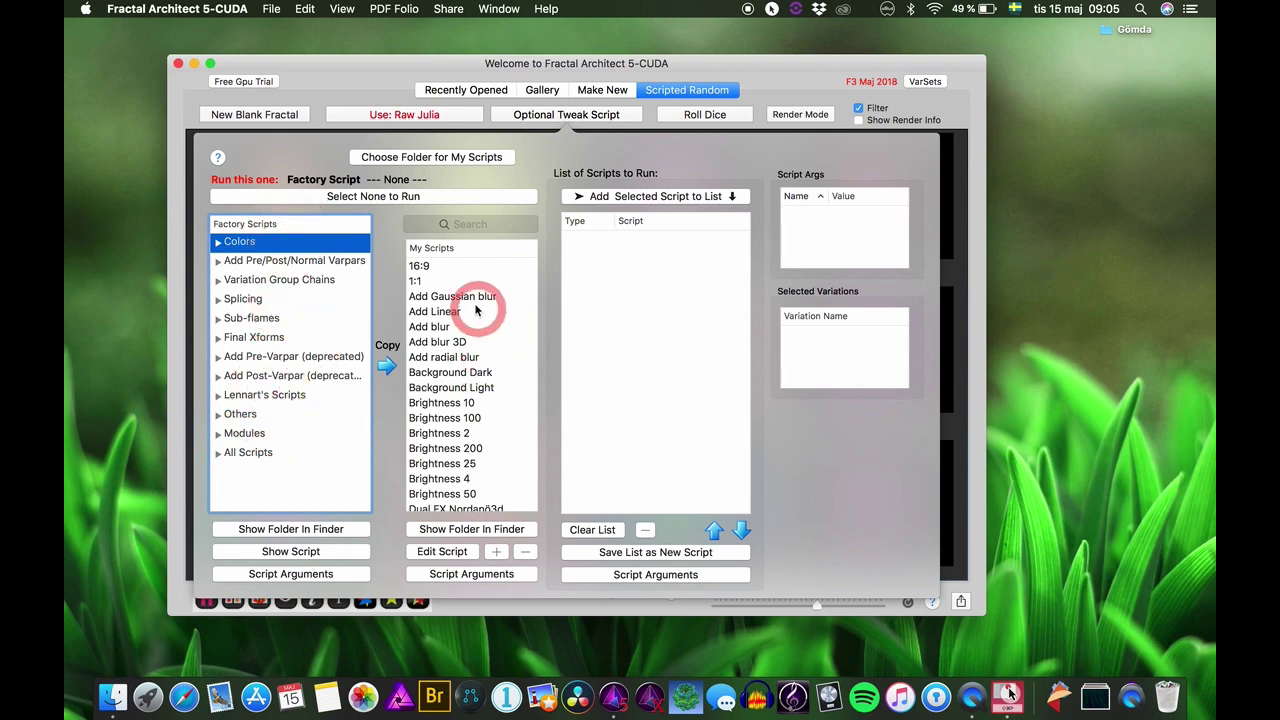
scroll(470, 415, "down", 10)
scroll(482, 414, "down", 10)
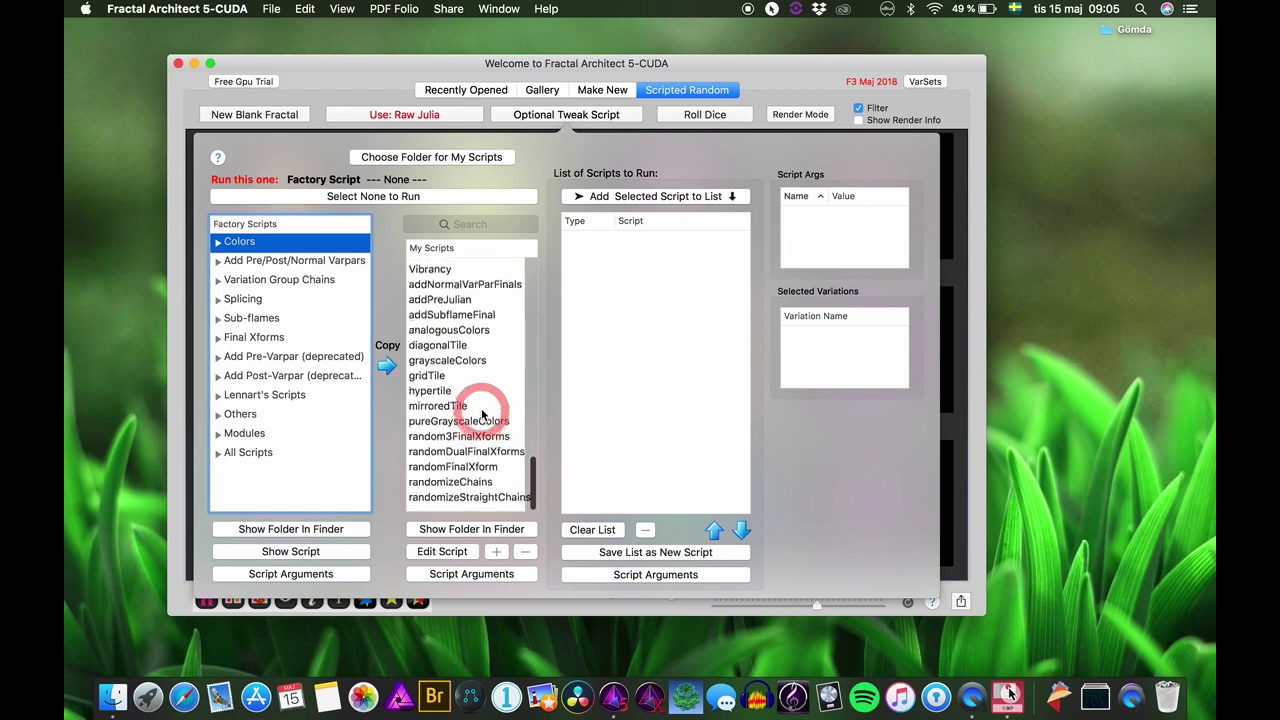
scroll(482, 414, "up", 20)
scroll(482, 414, "down", 10)
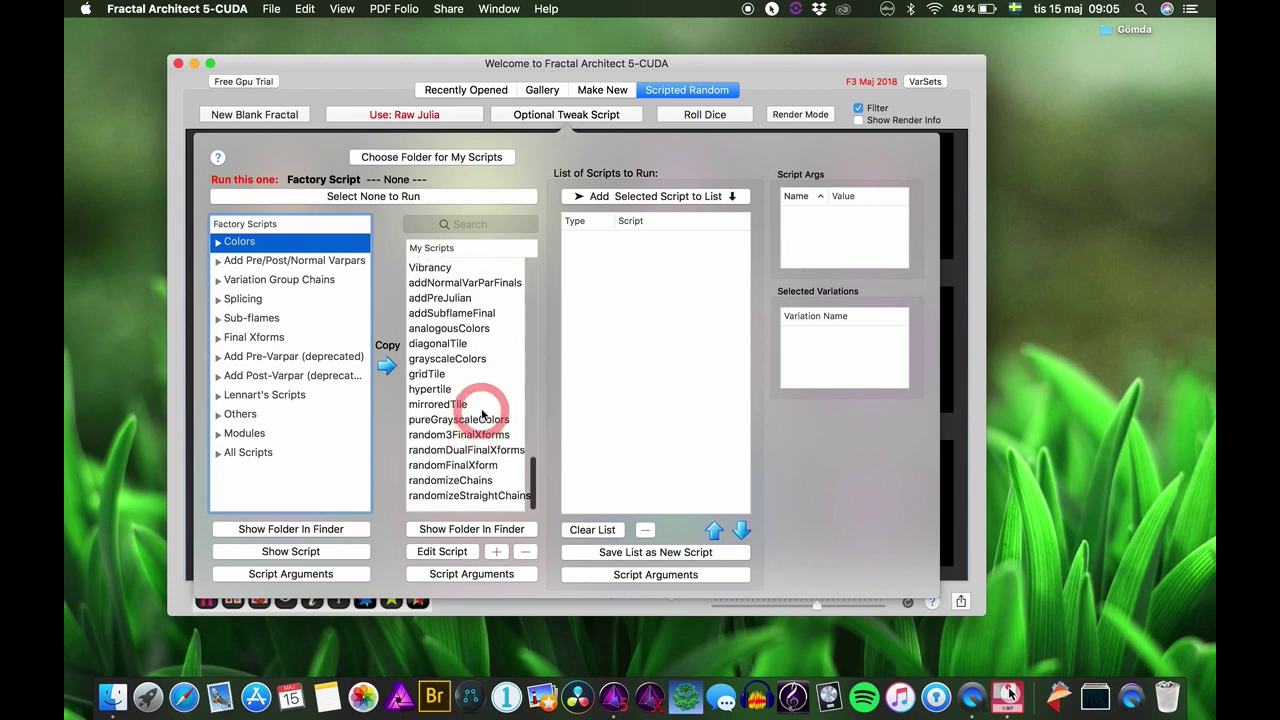
scroll(488, 414, "up", 15)
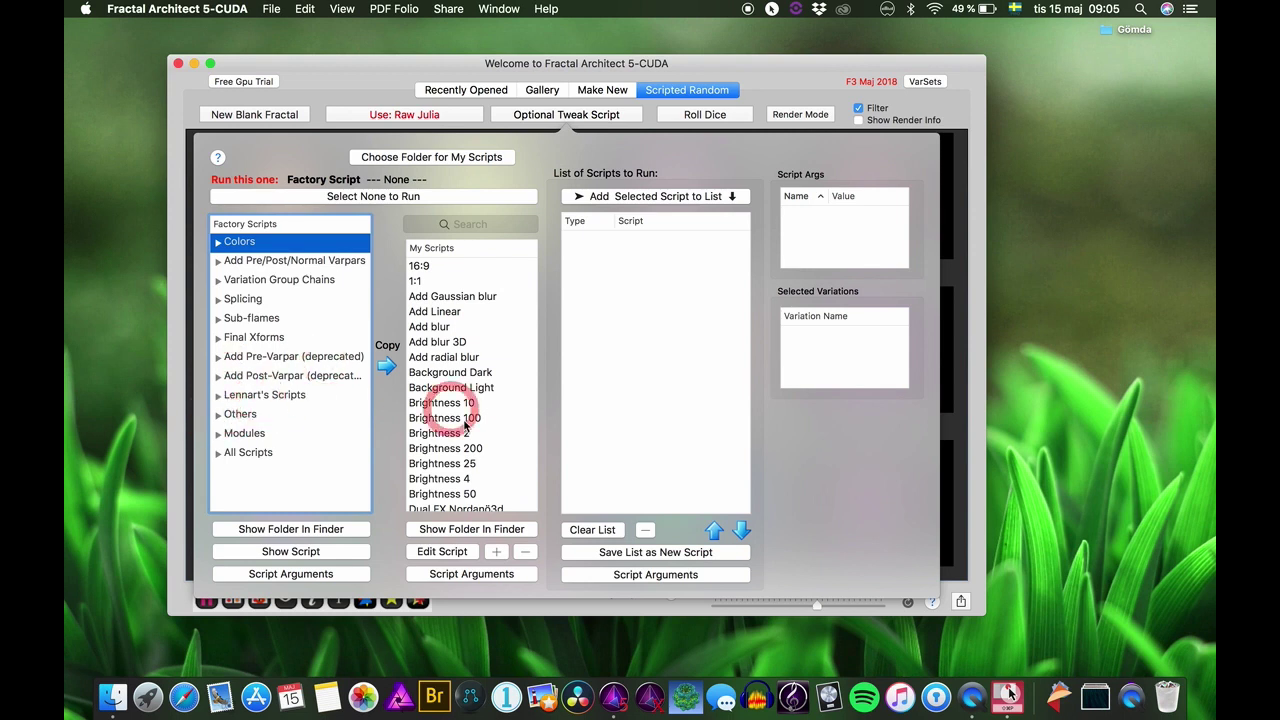
scroll(505, 422, "down", 15)
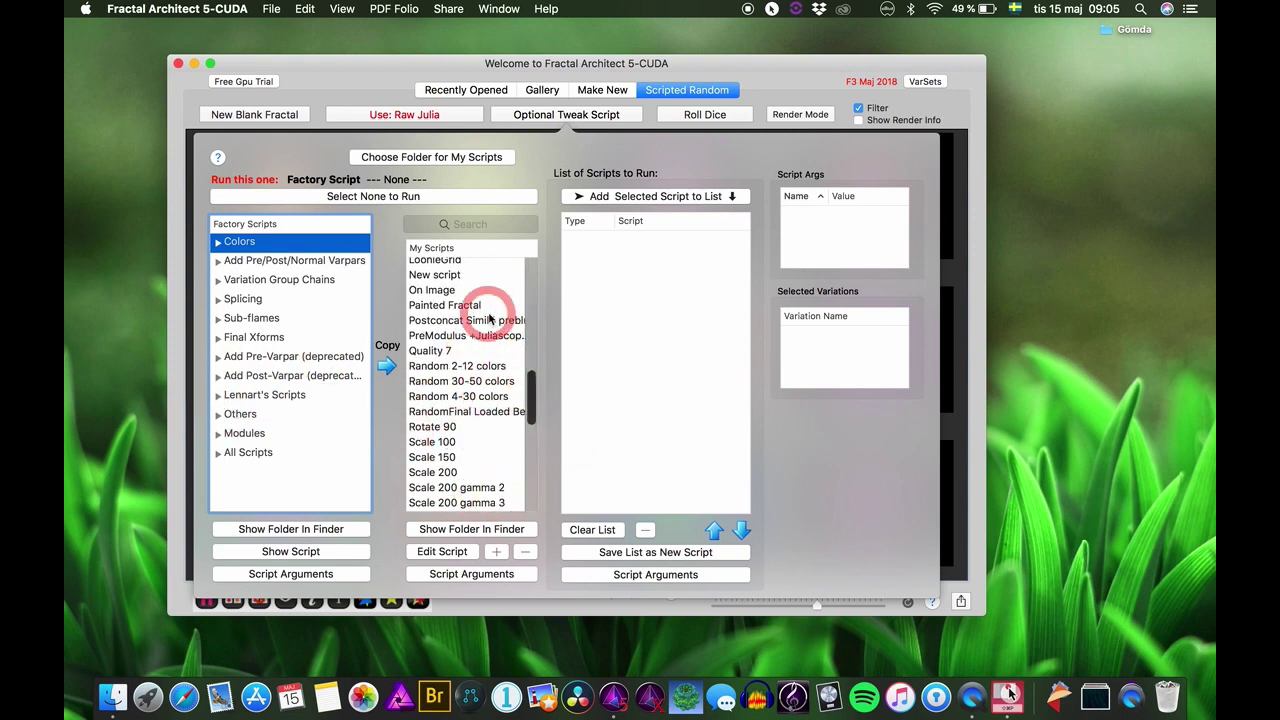
scroll(490, 318, "up", 15)
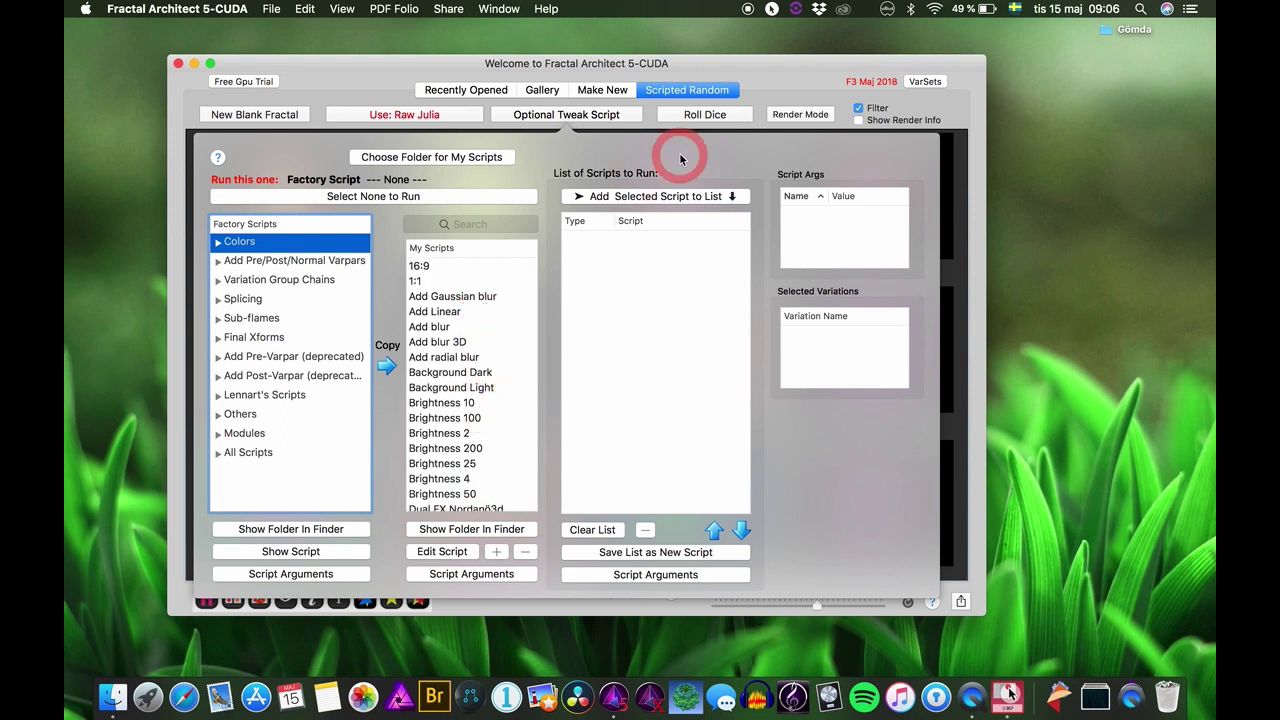
left_click(218, 261)
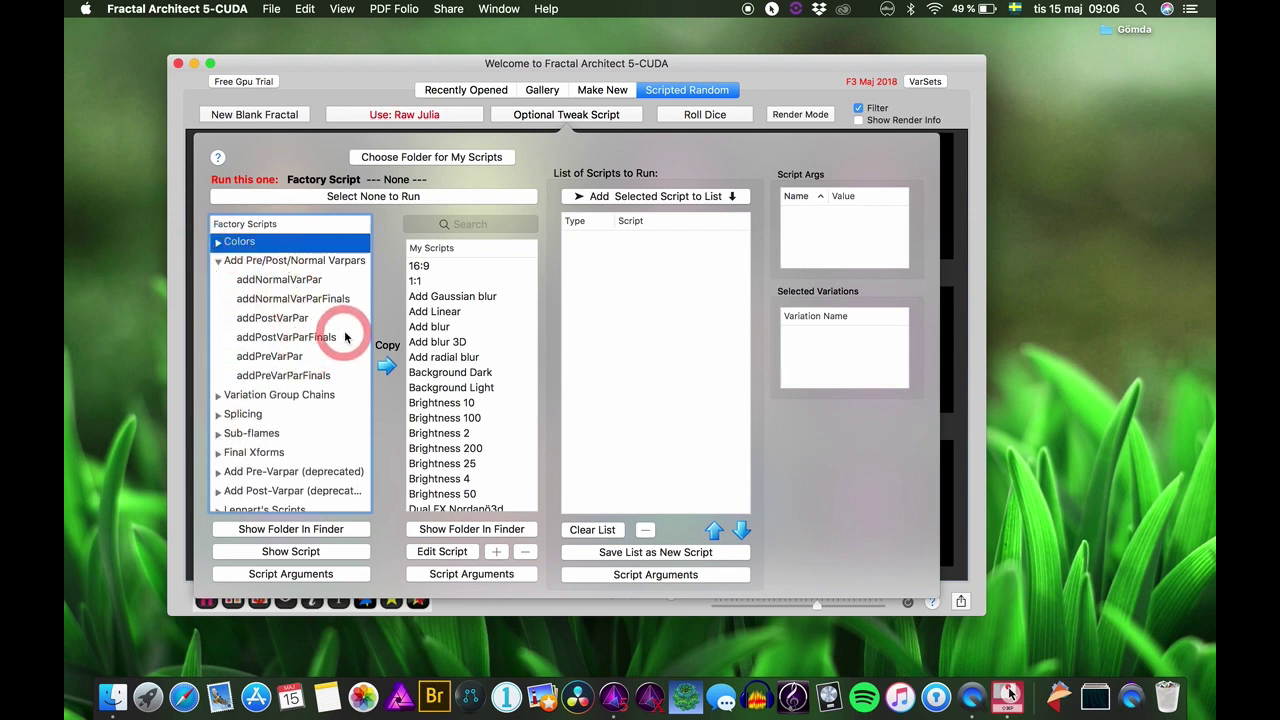
left_click(277, 318)
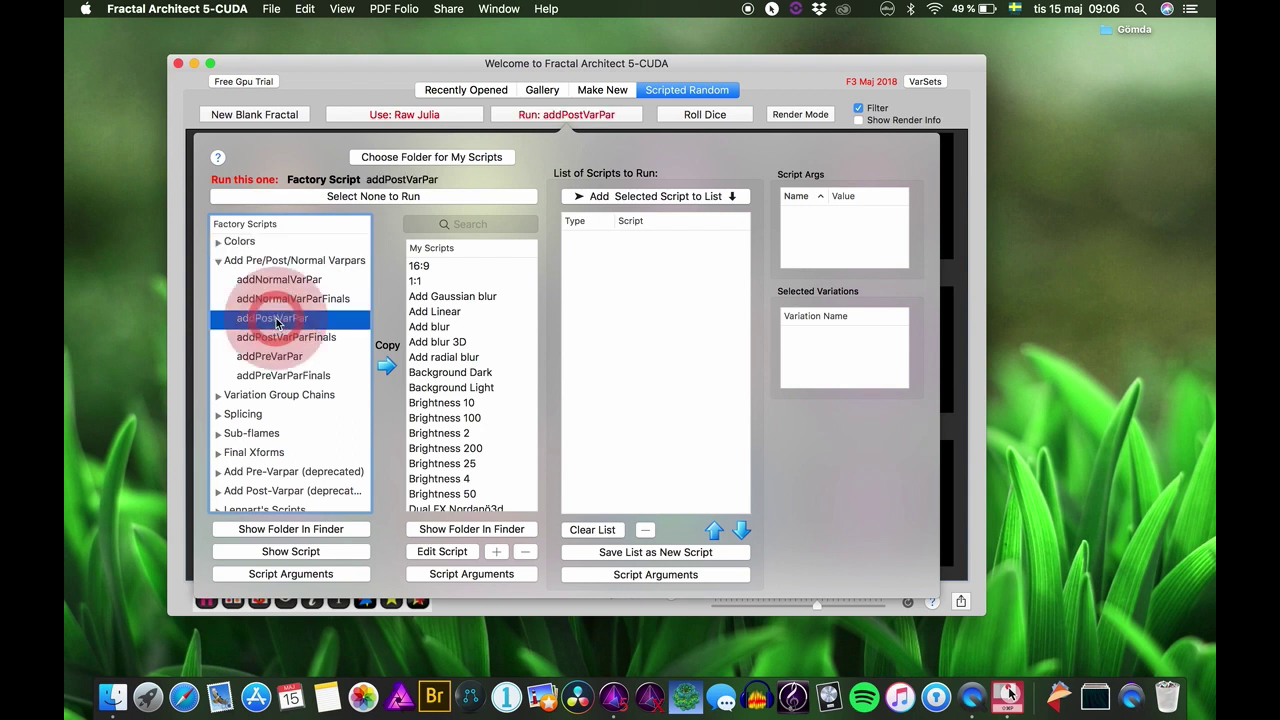
Put addPostVarPar in the run list, select it, and bring up its Script Arguments
left_click(660, 198)
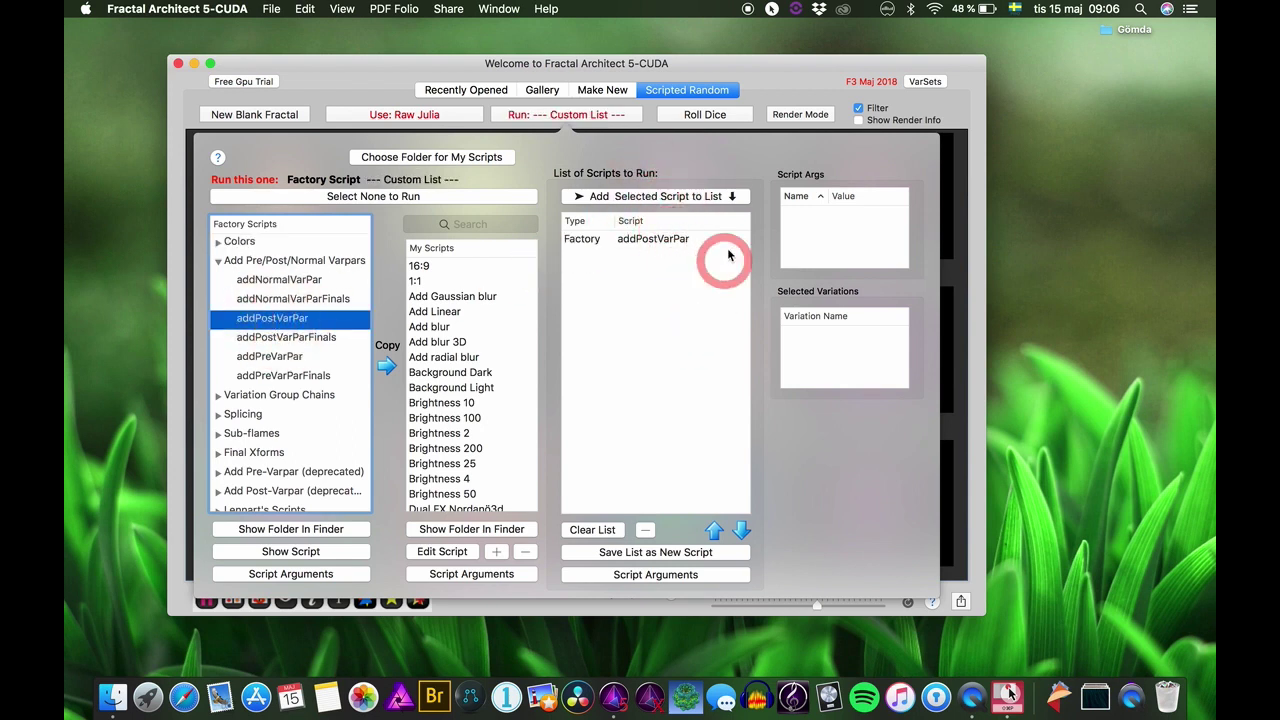
left_click(645, 239)
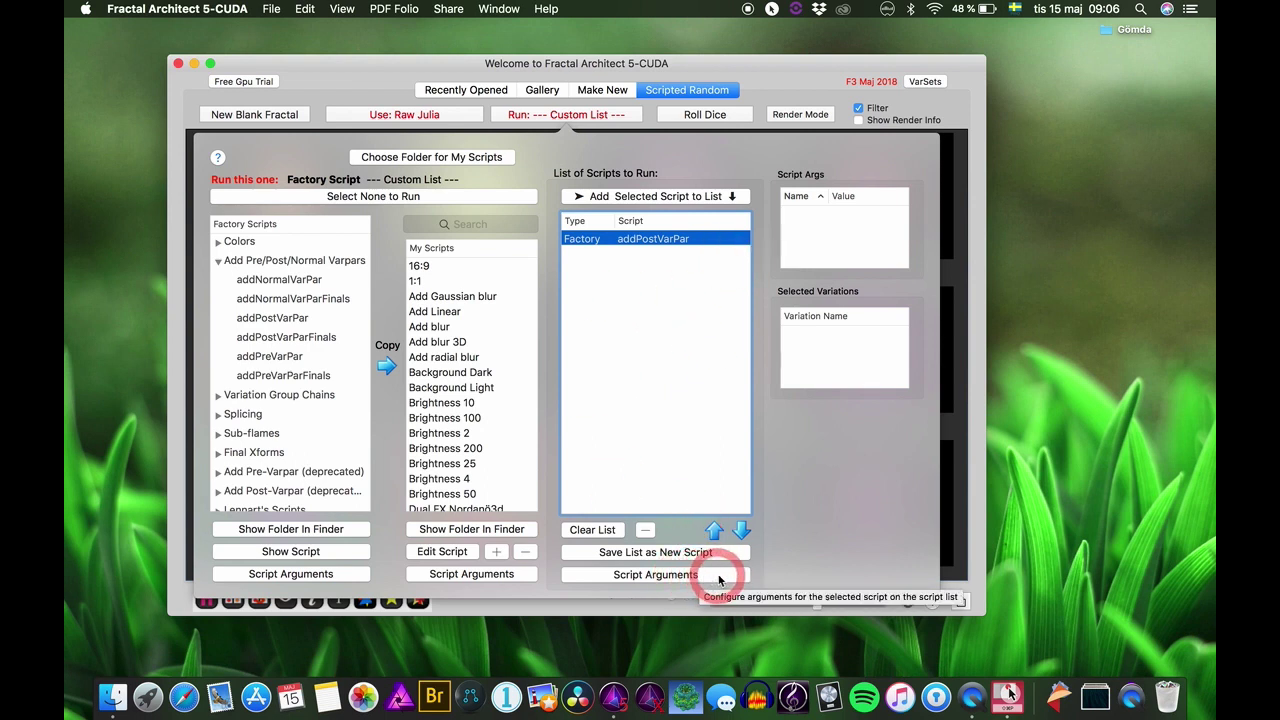
left_click(664, 575)
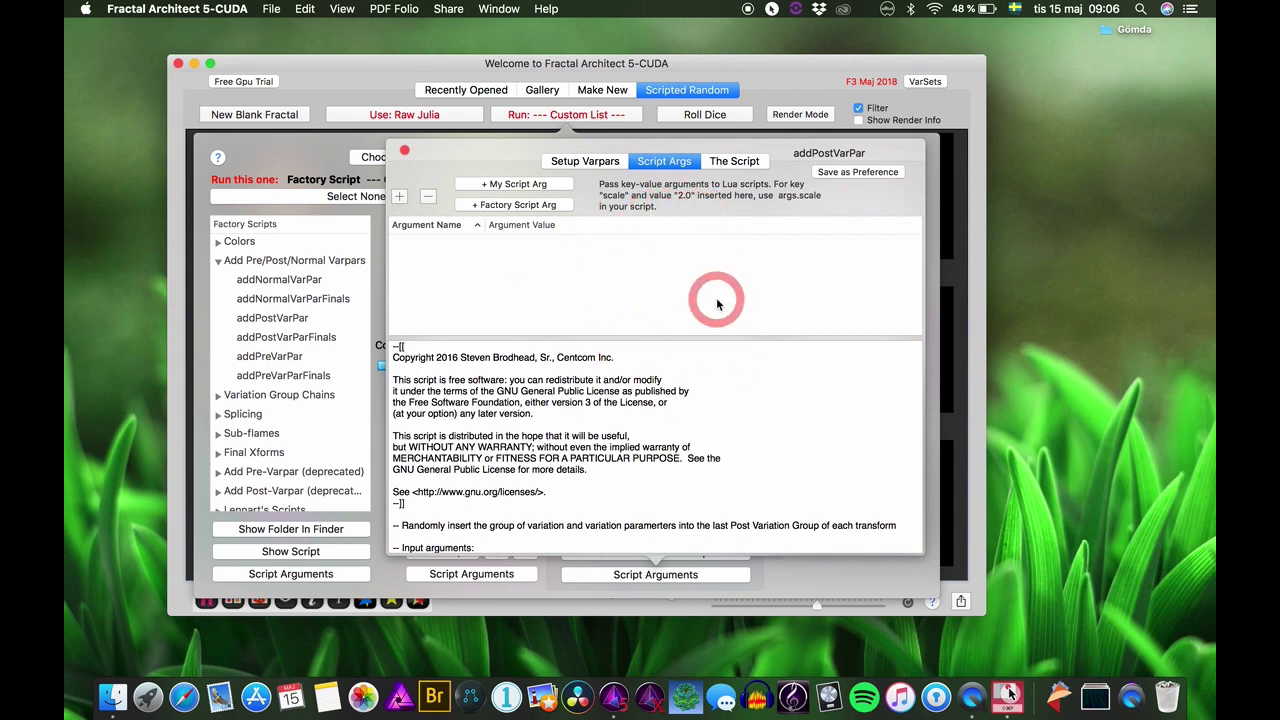
Tick heart (range -2 to 2) in Setup Varpars, close the sheet, and start a new gallery run
left_click(586, 163)
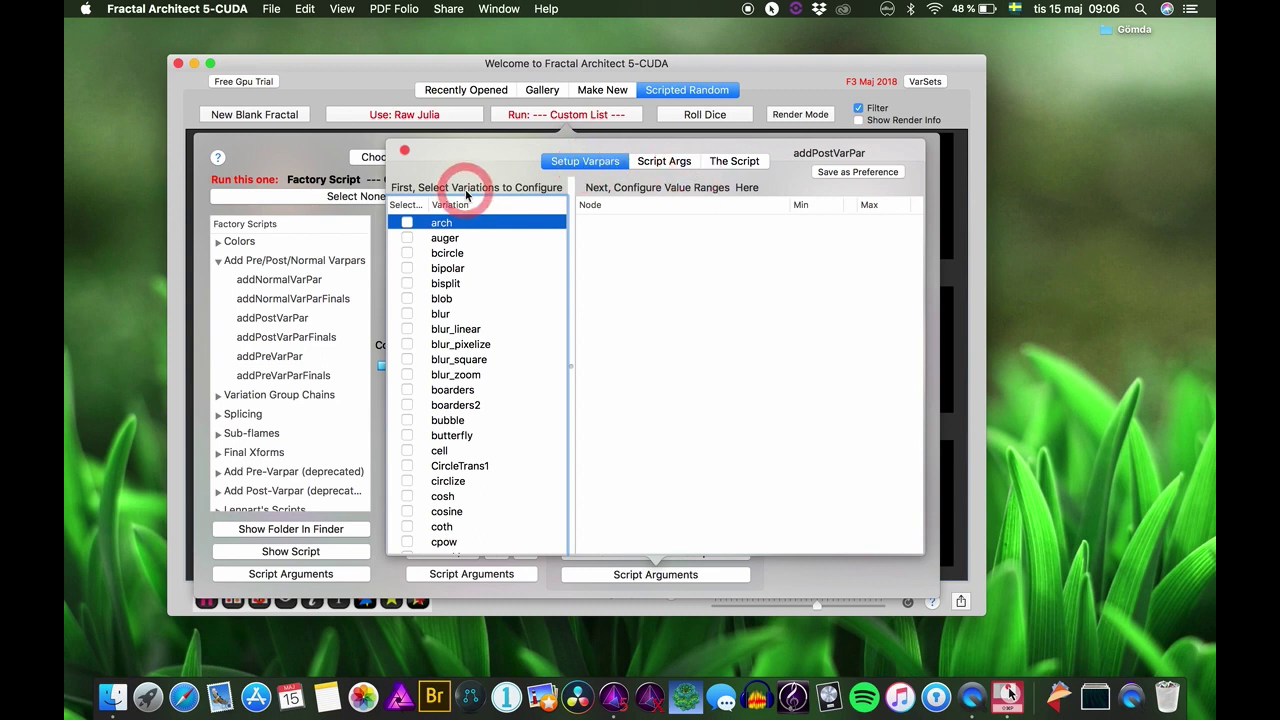
scroll(486, 414, "down", 15)
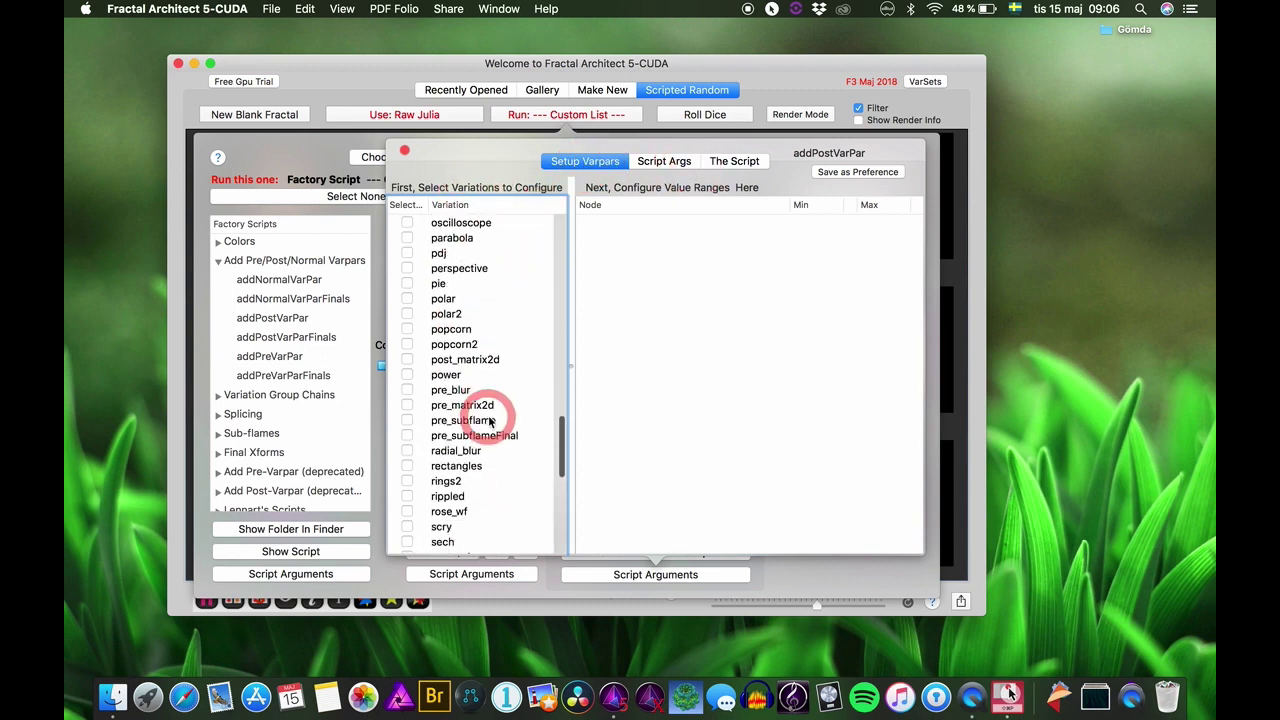
scroll(489, 421, "down", 10)
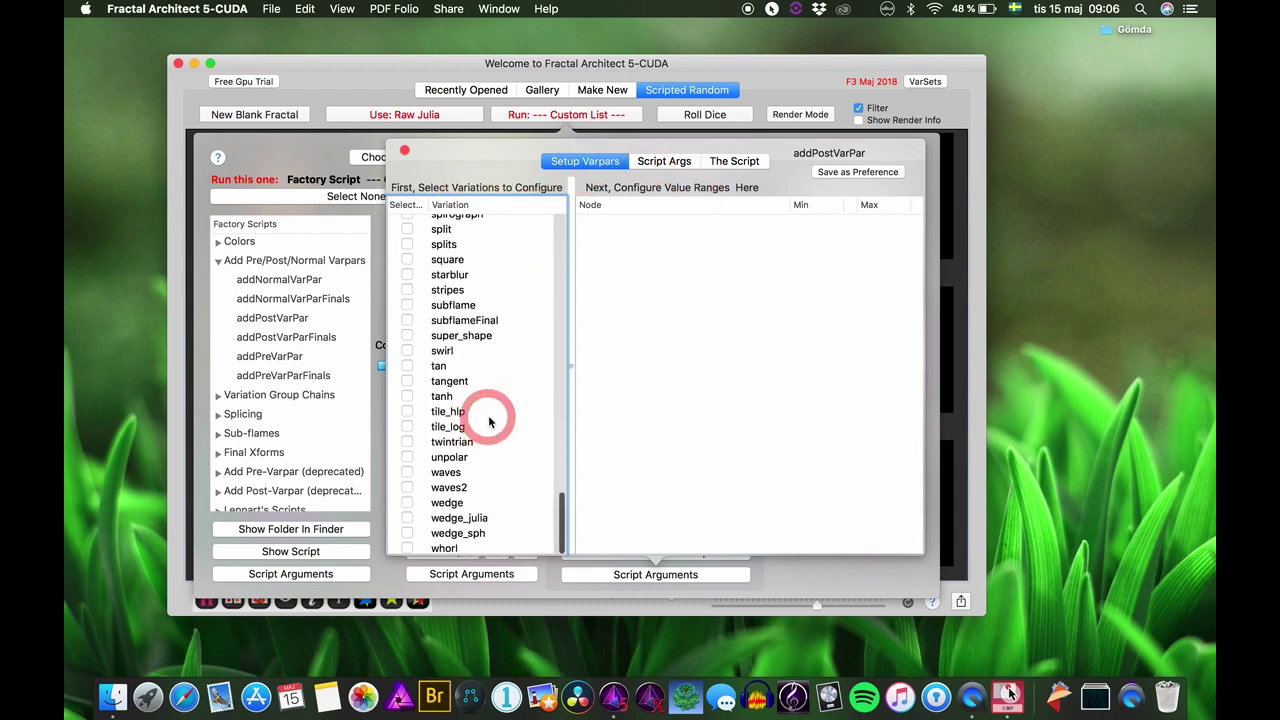
scroll(489, 421, "up", 20)
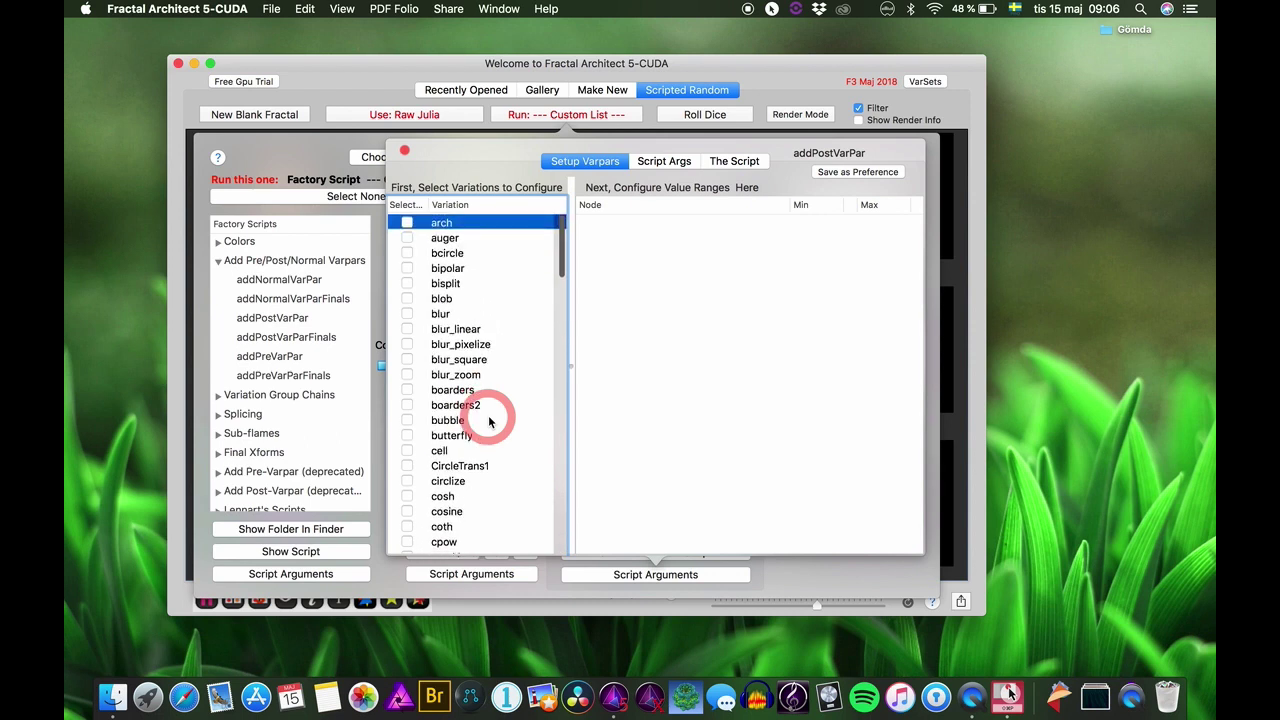
scroll(489, 421, "down", 20)
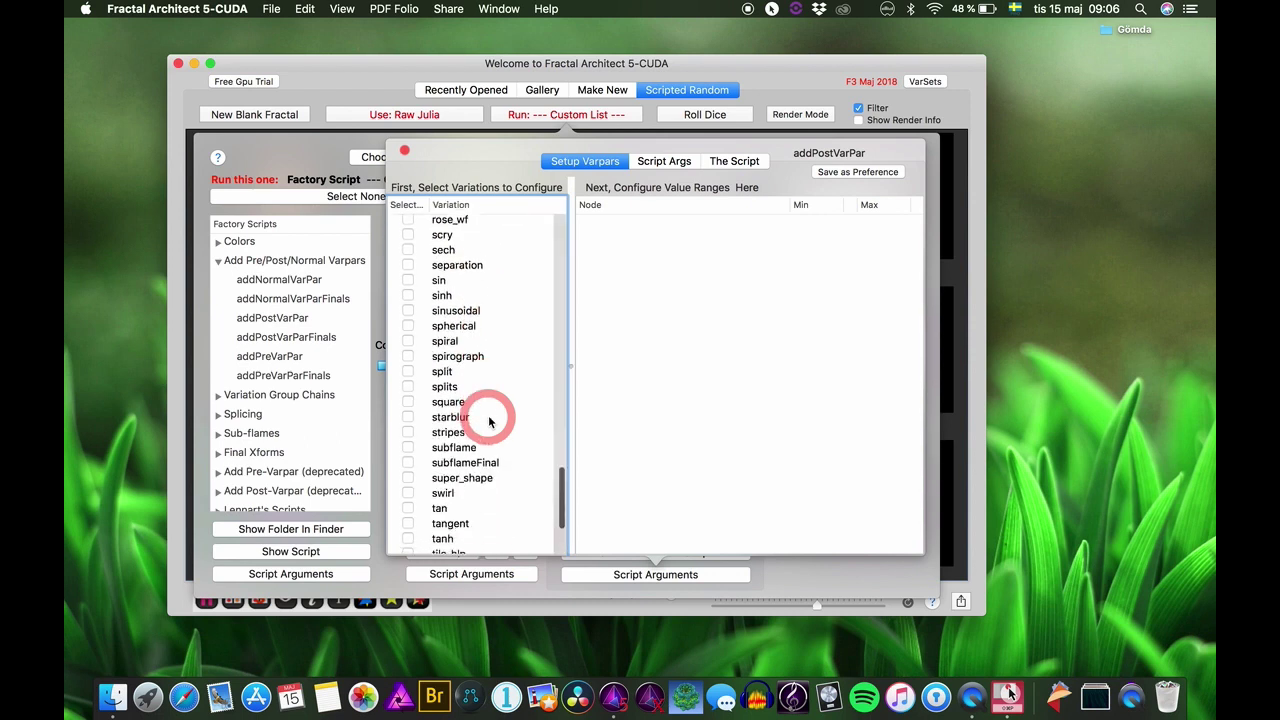
scroll(489, 421, "up", 12)
scroll(489, 421, "up", 20)
scroll(489, 421, "down", 15)
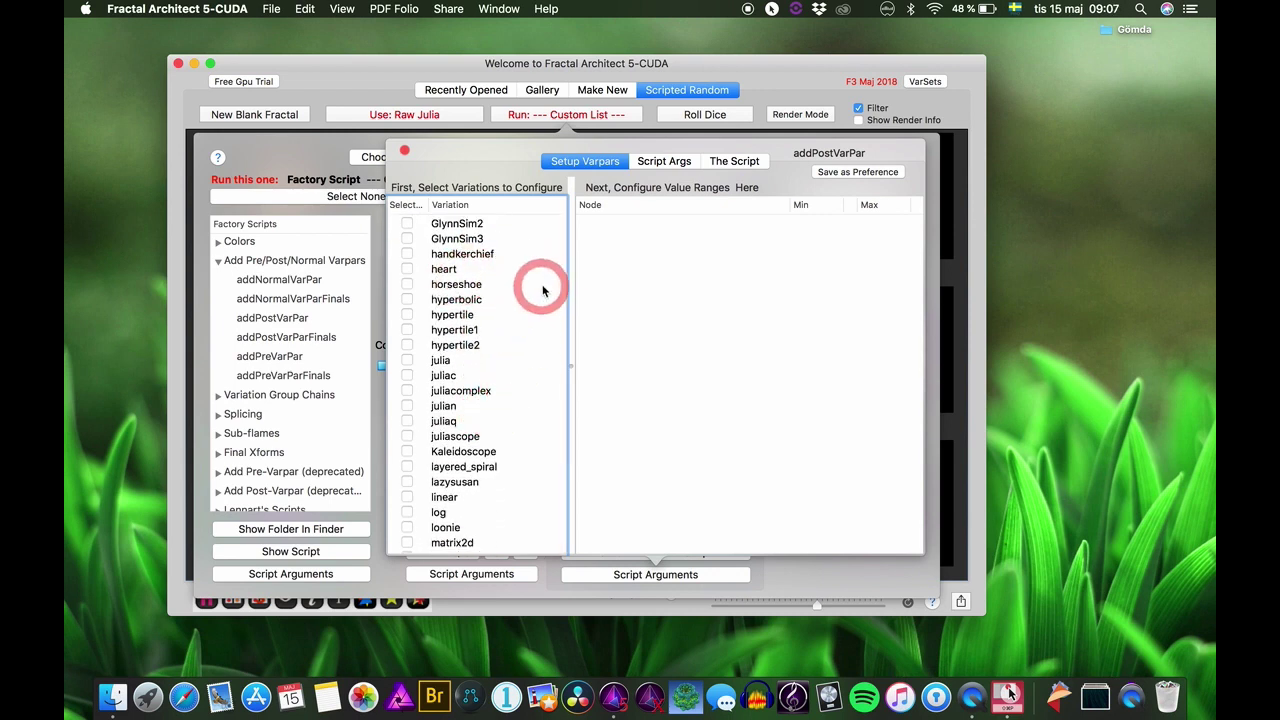
left_click(407, 269)
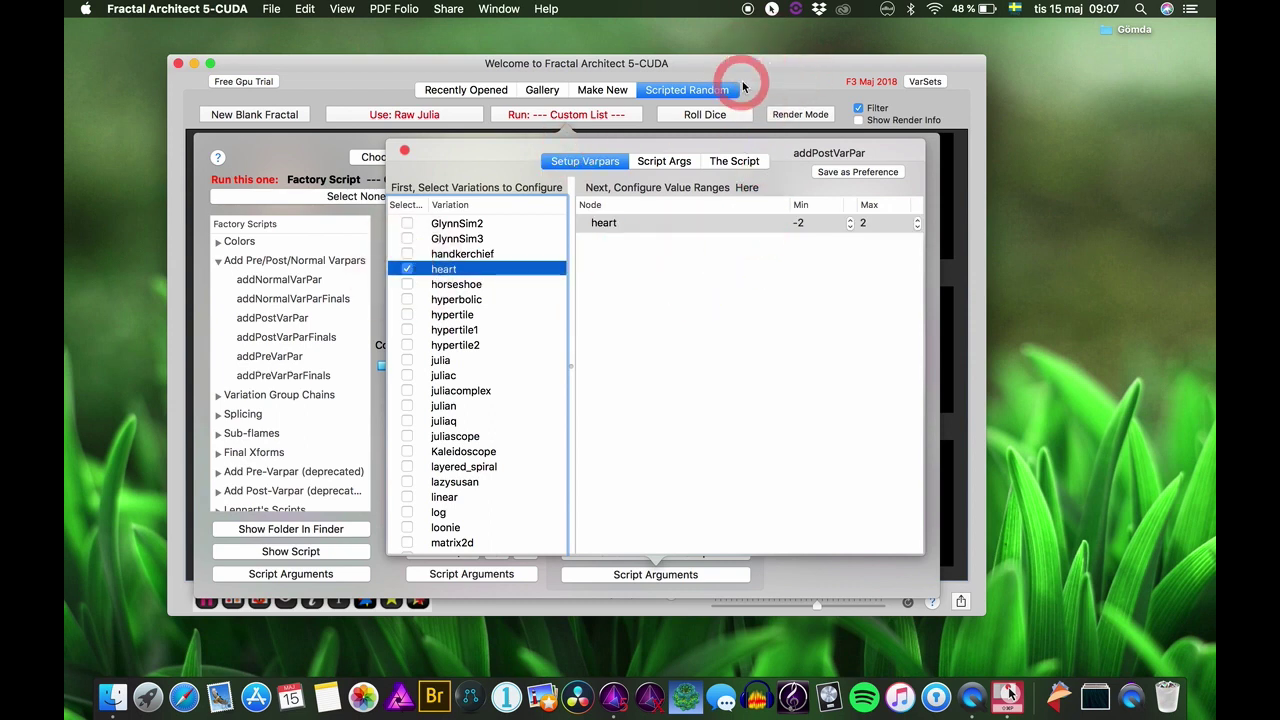
left_click(407, 157)
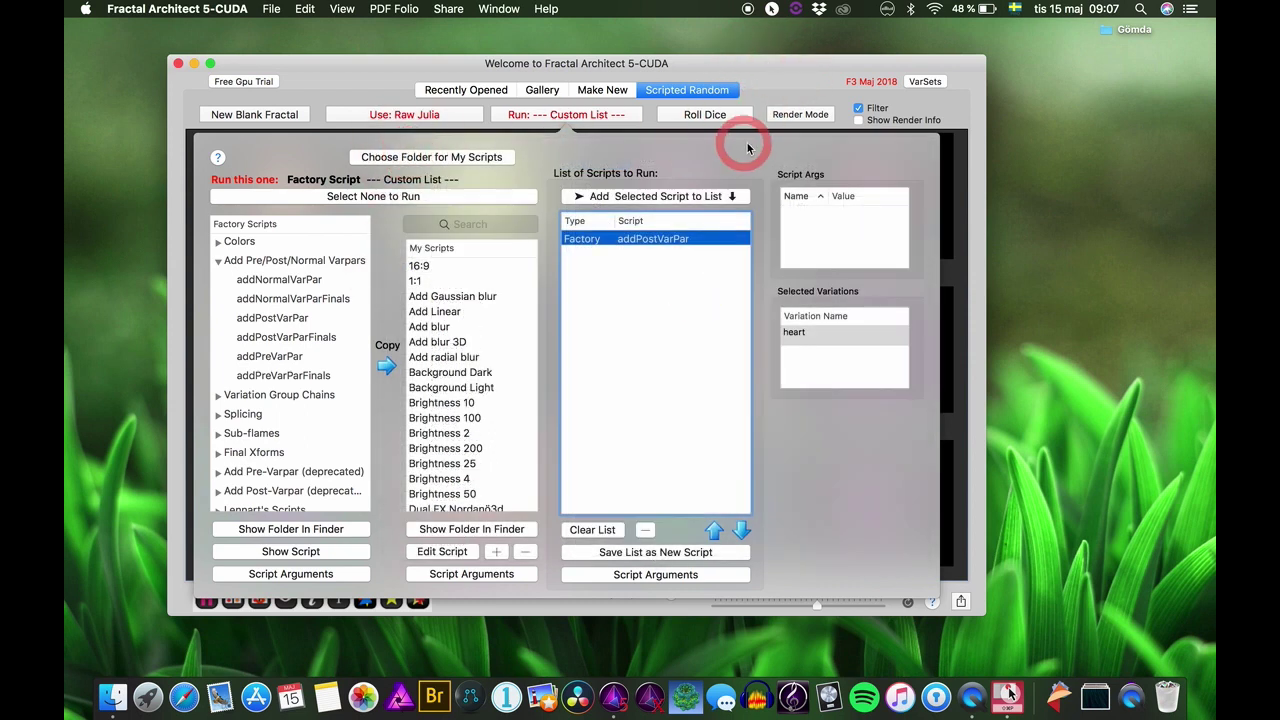
left_click(708, 116)
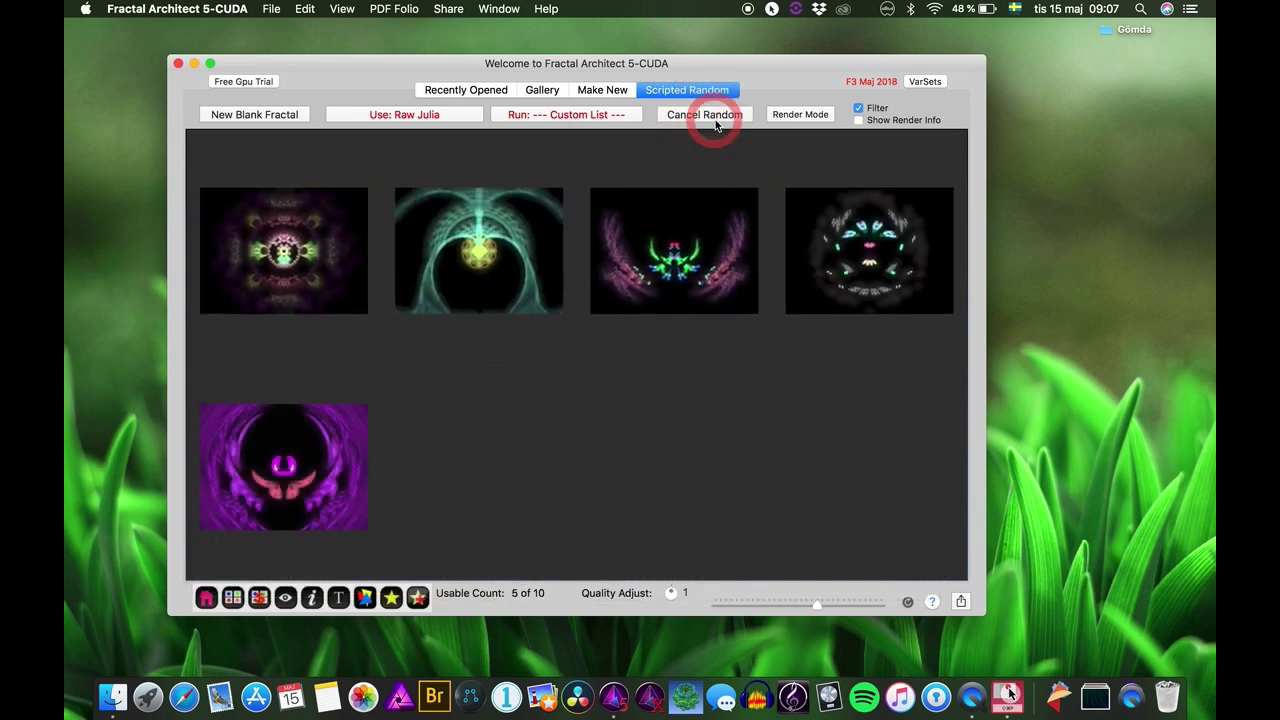
Quick Look the teal arch fractal, close it, and scroll the finished 20-of-28 gallery
left_click(487, 197)
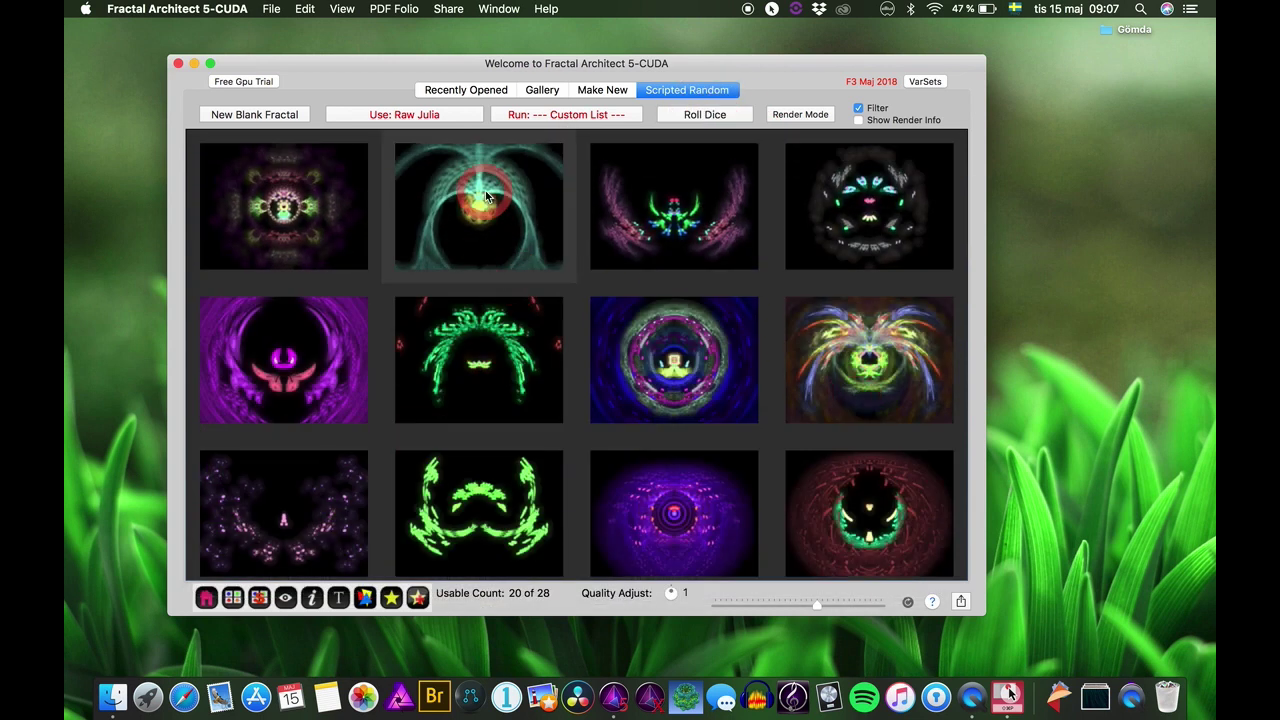
key("space")
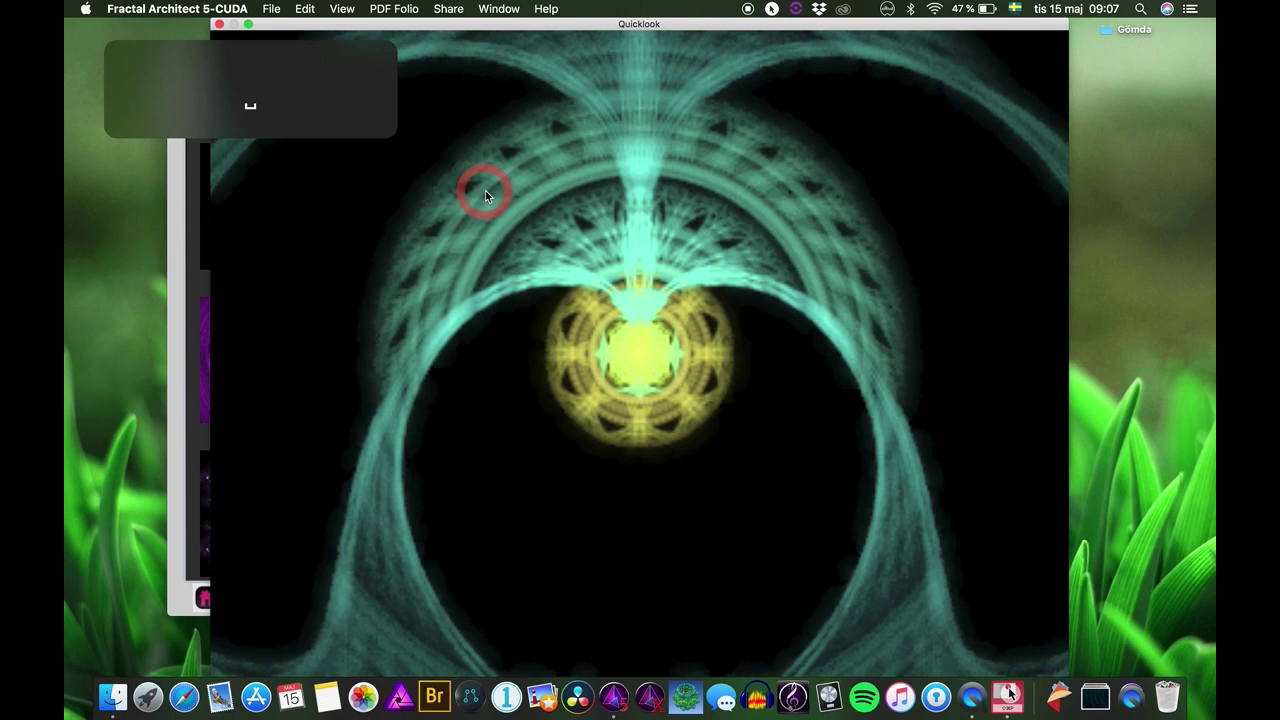
key("space")
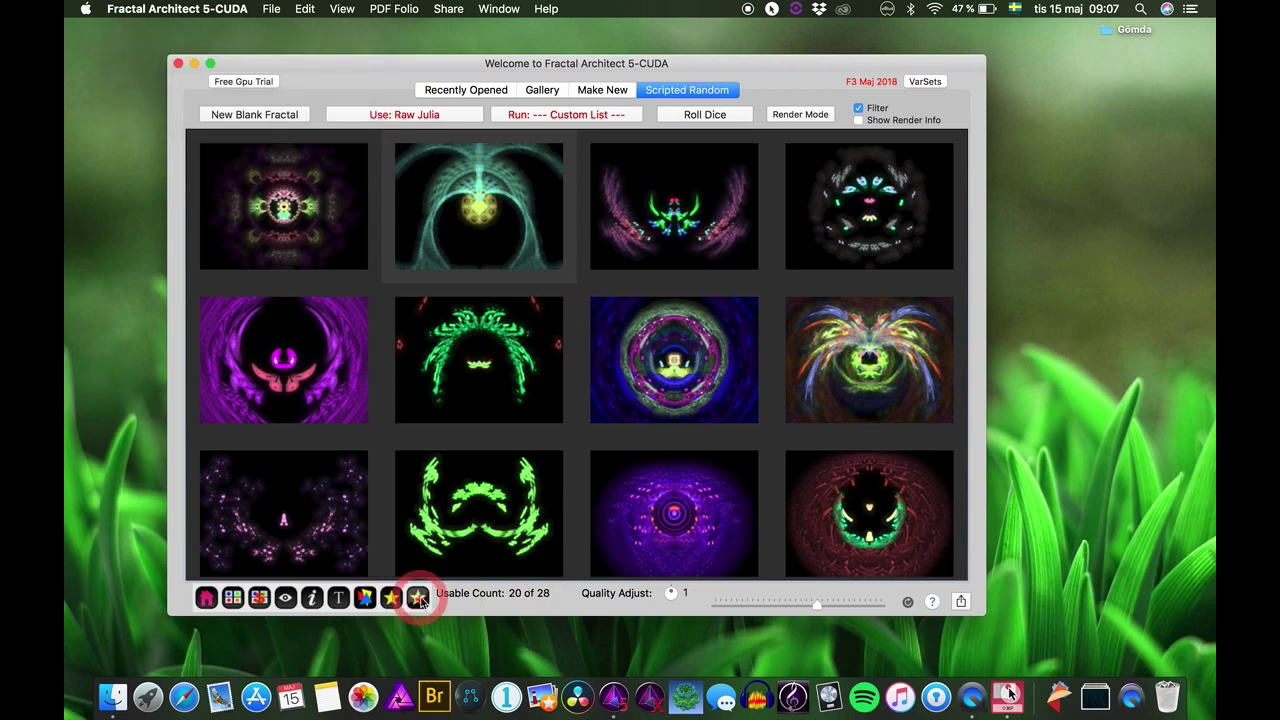
scroll(718, 301, "down", 5)
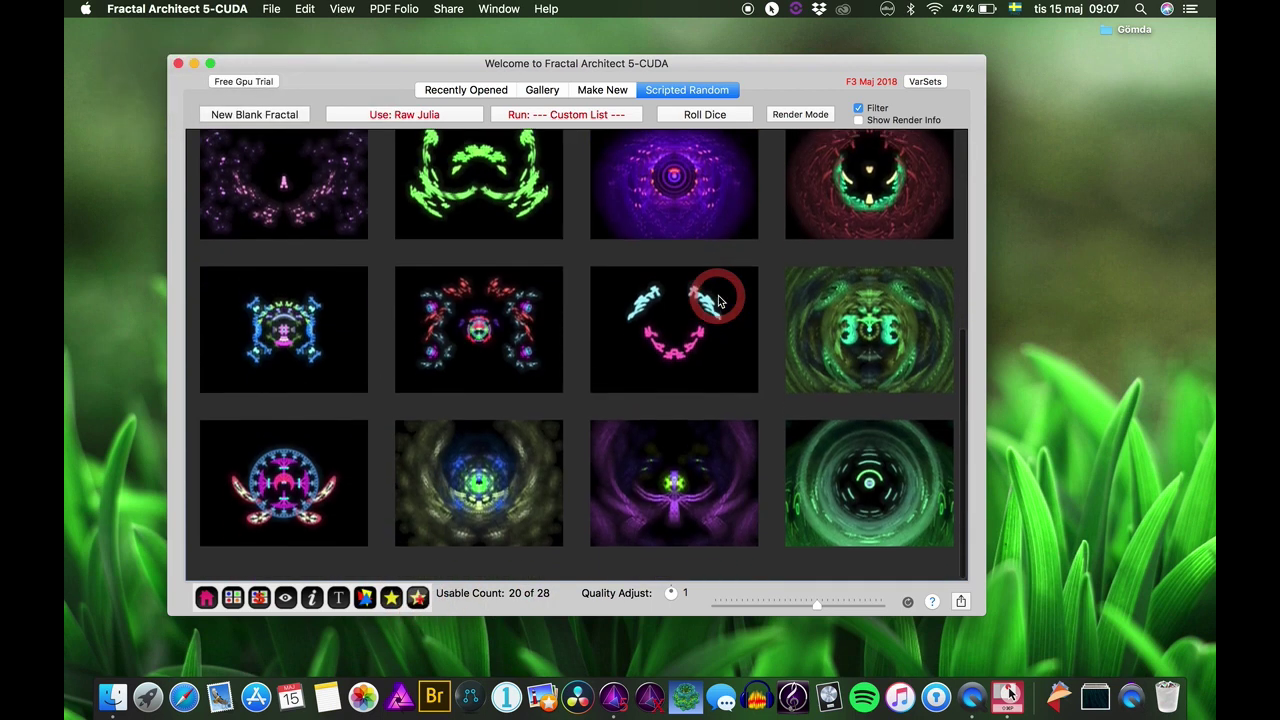
scroll(718, 301, "up", 5)
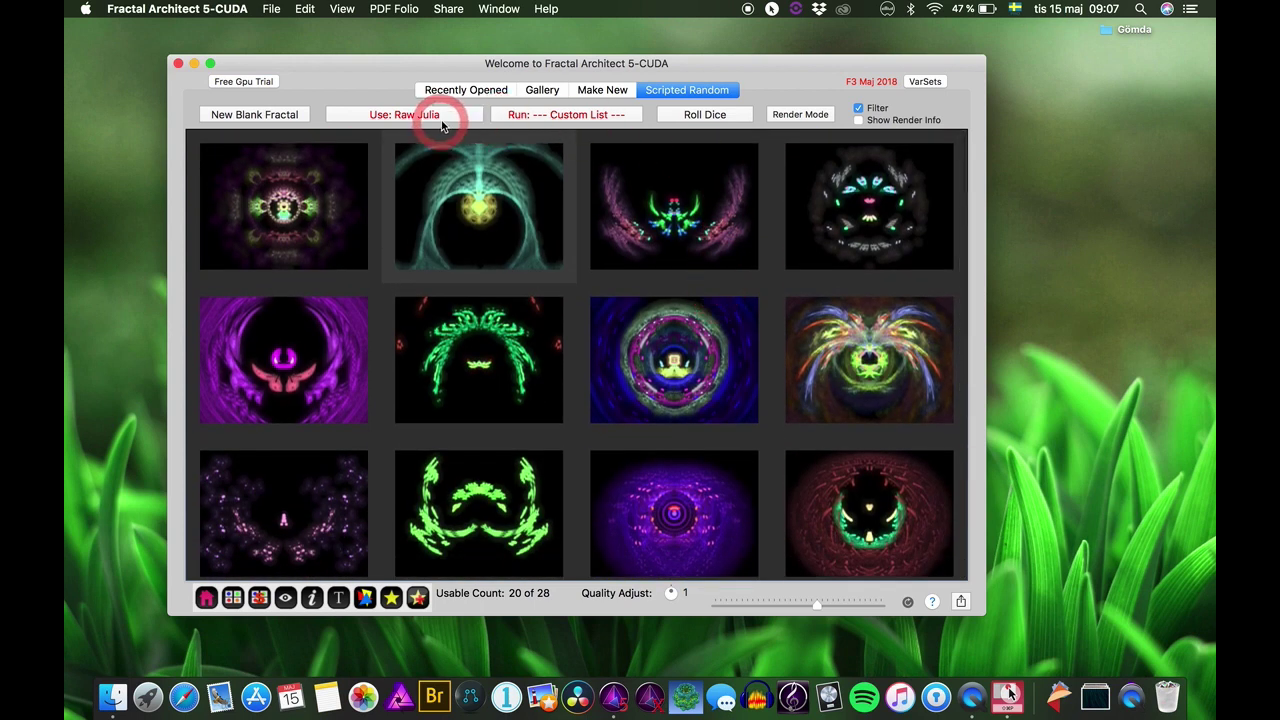
Add the hypertile2 factory script from Others after addPostVarPar in the custom run list
left_click(550, 114)
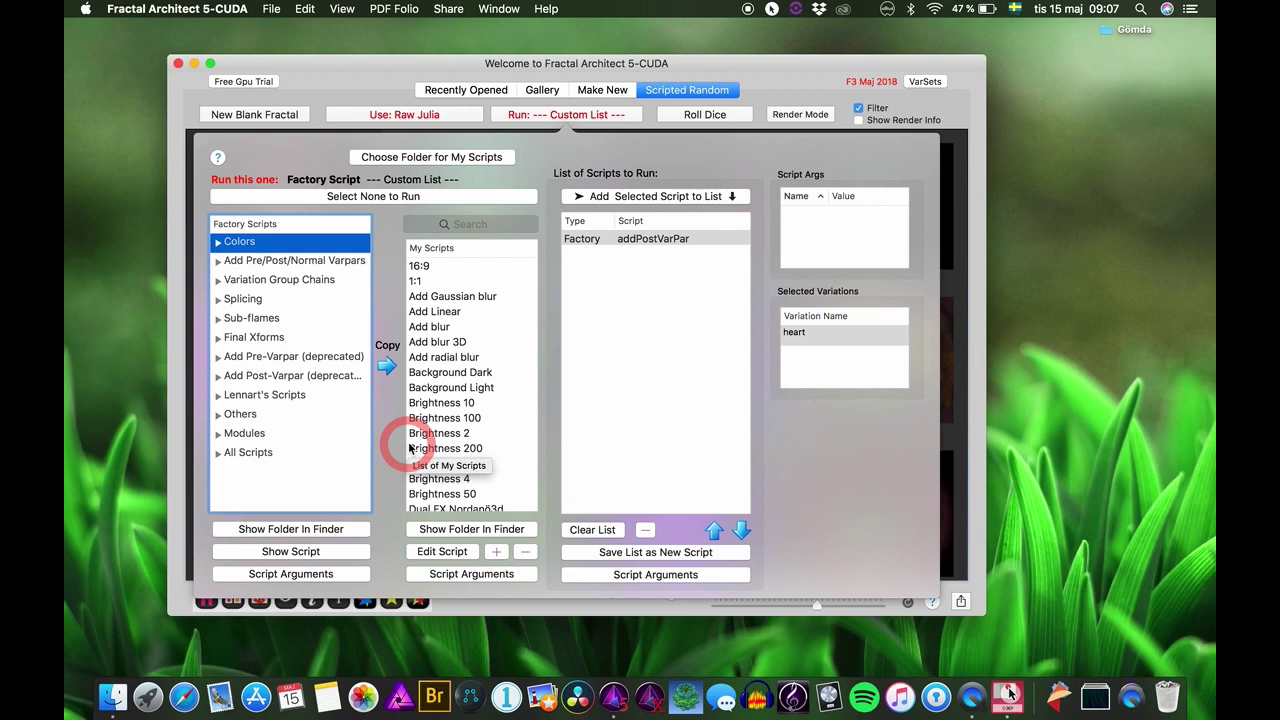
left_click(218, 415)
scroll(323, 457, "down", 10)
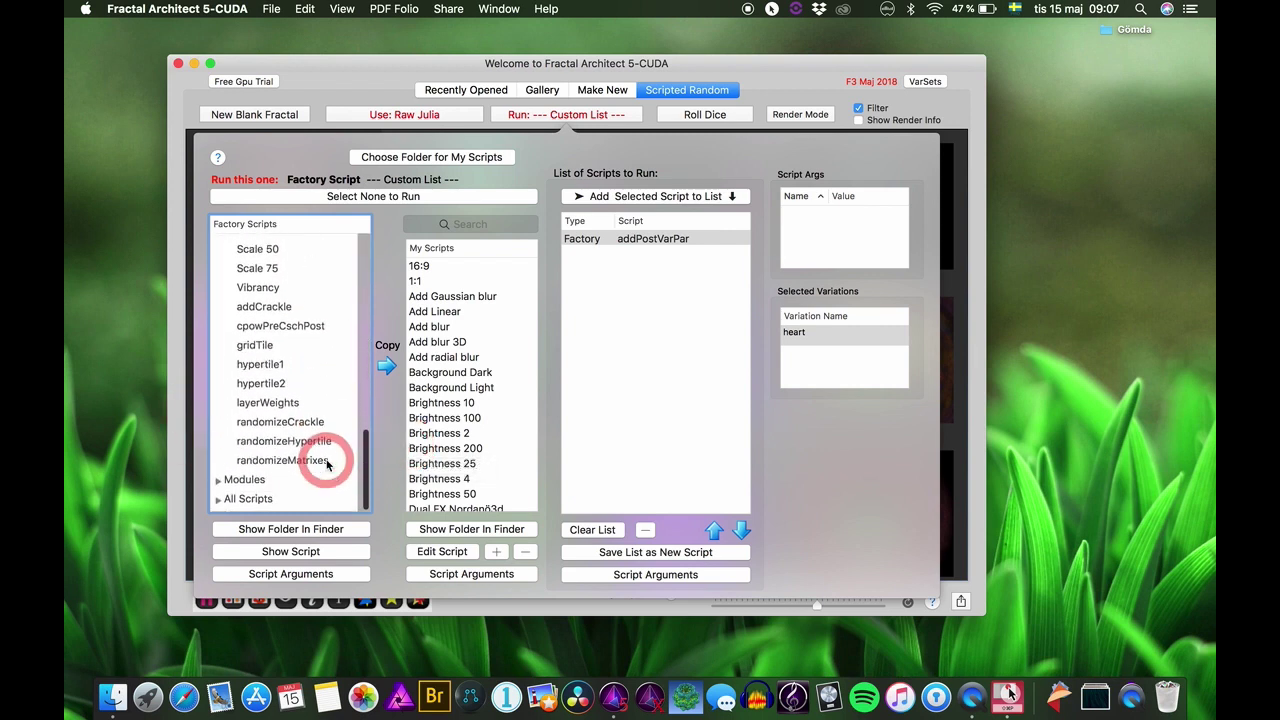
left_click(258, 383)
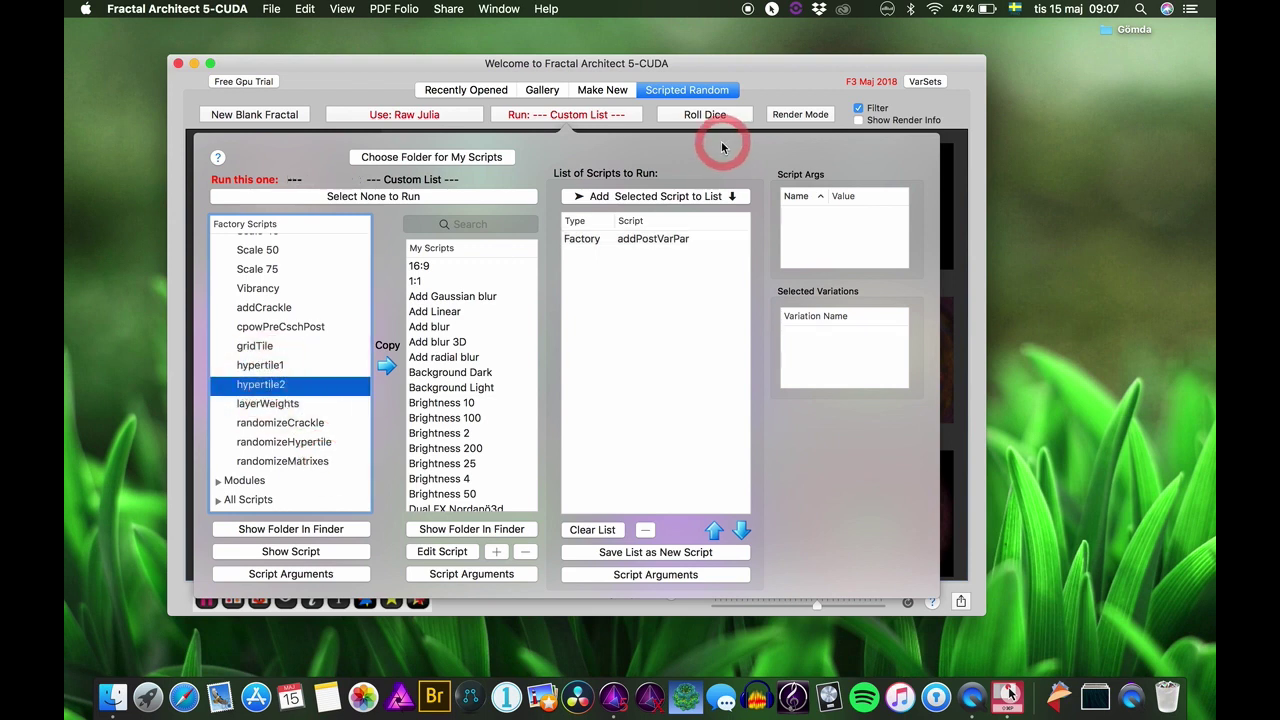
left_click(650, 196)
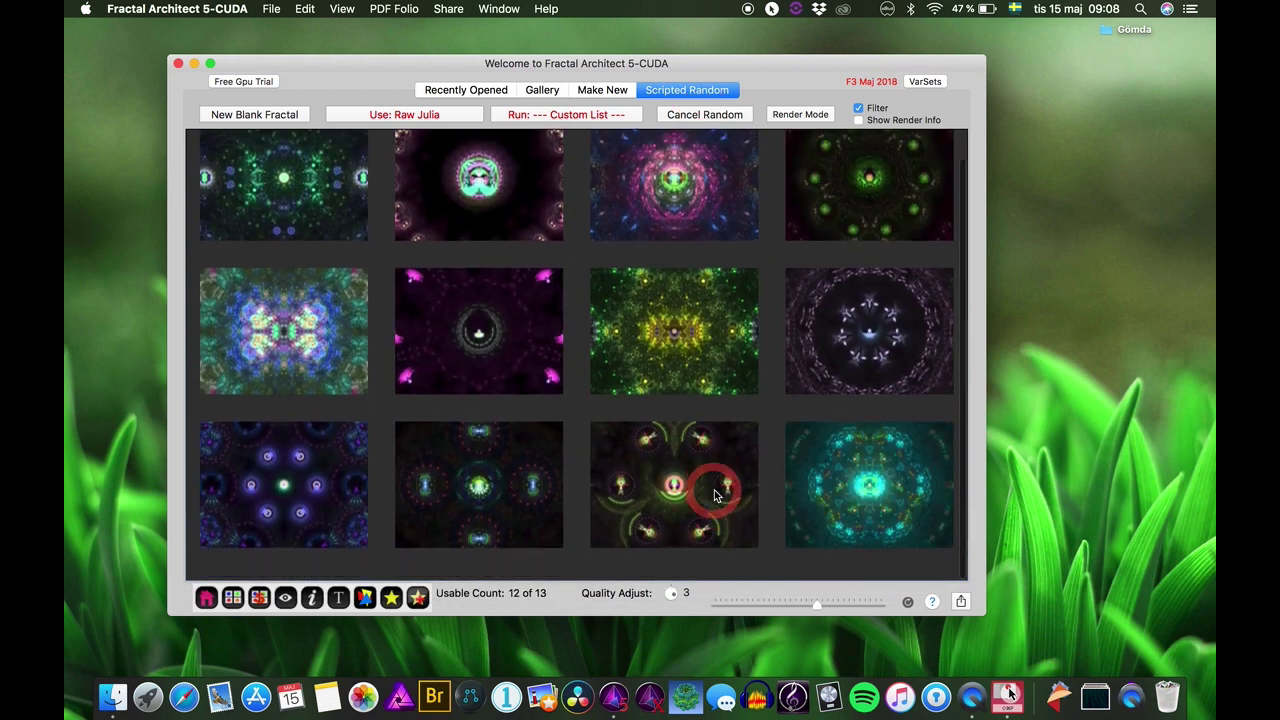
scroll(715, 495, "down", 3)
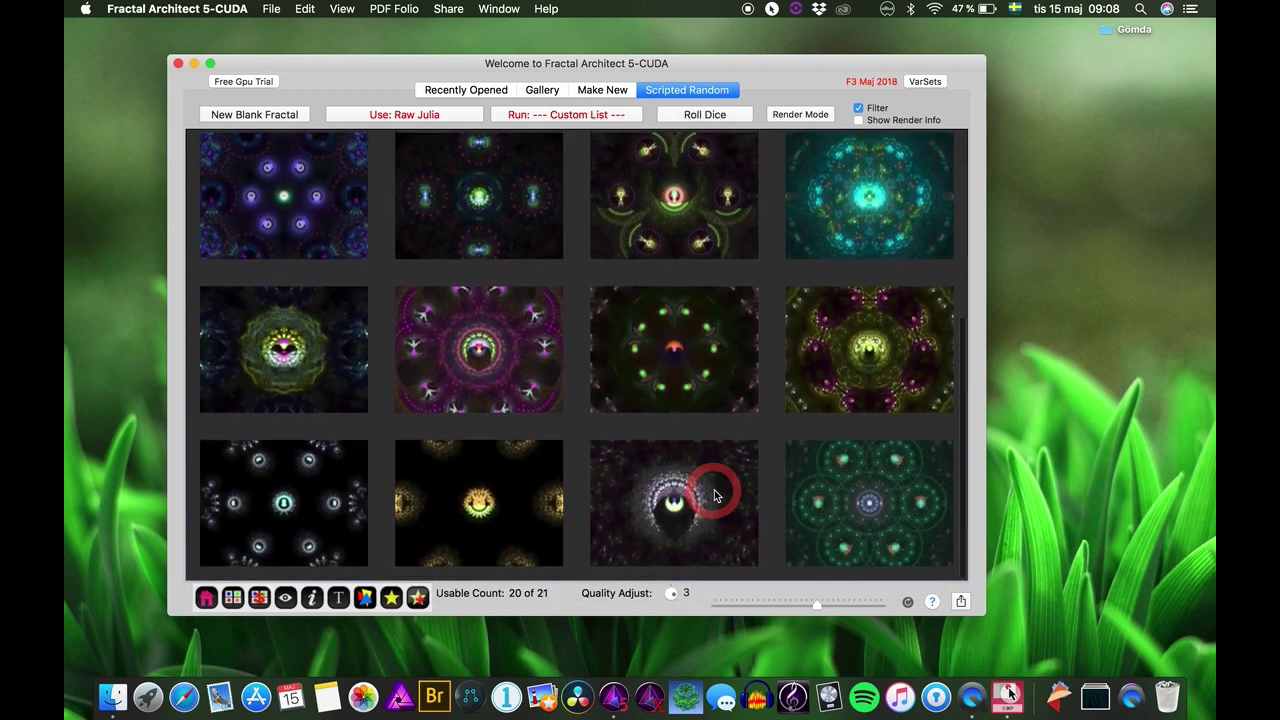
scroll(732, 262, "up", 6)
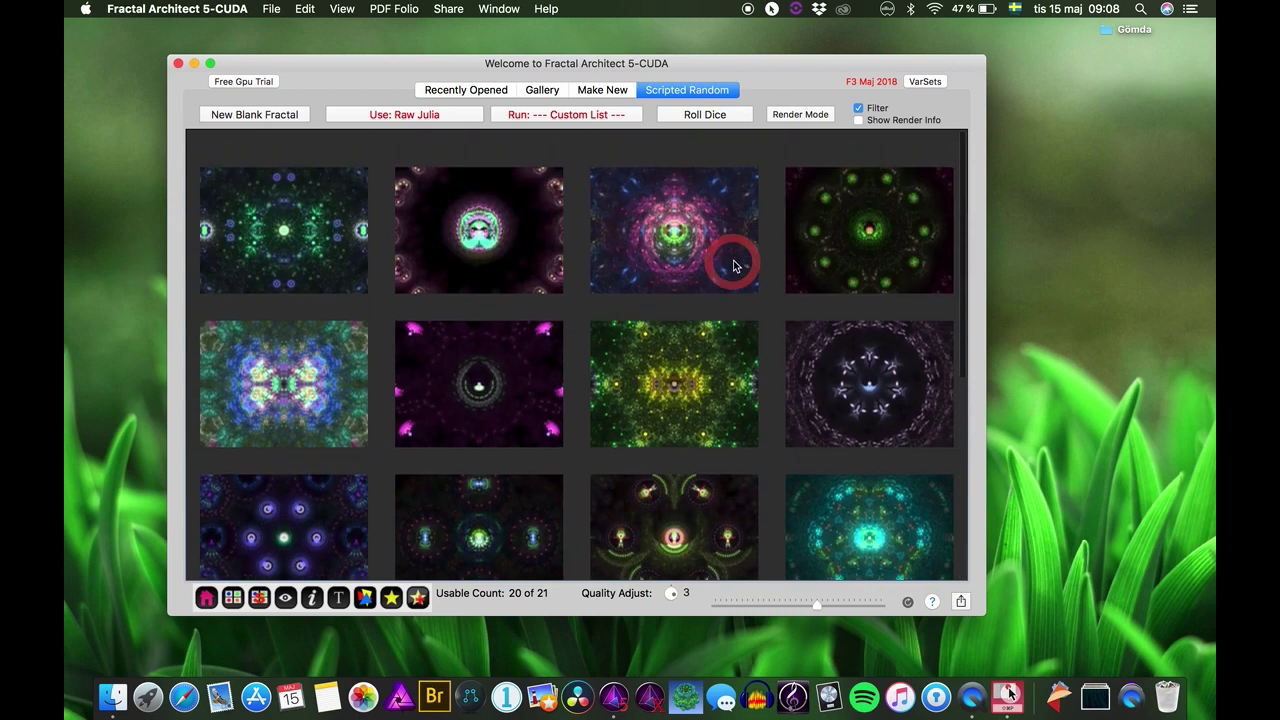
scroll(733, 265, "down", 6)
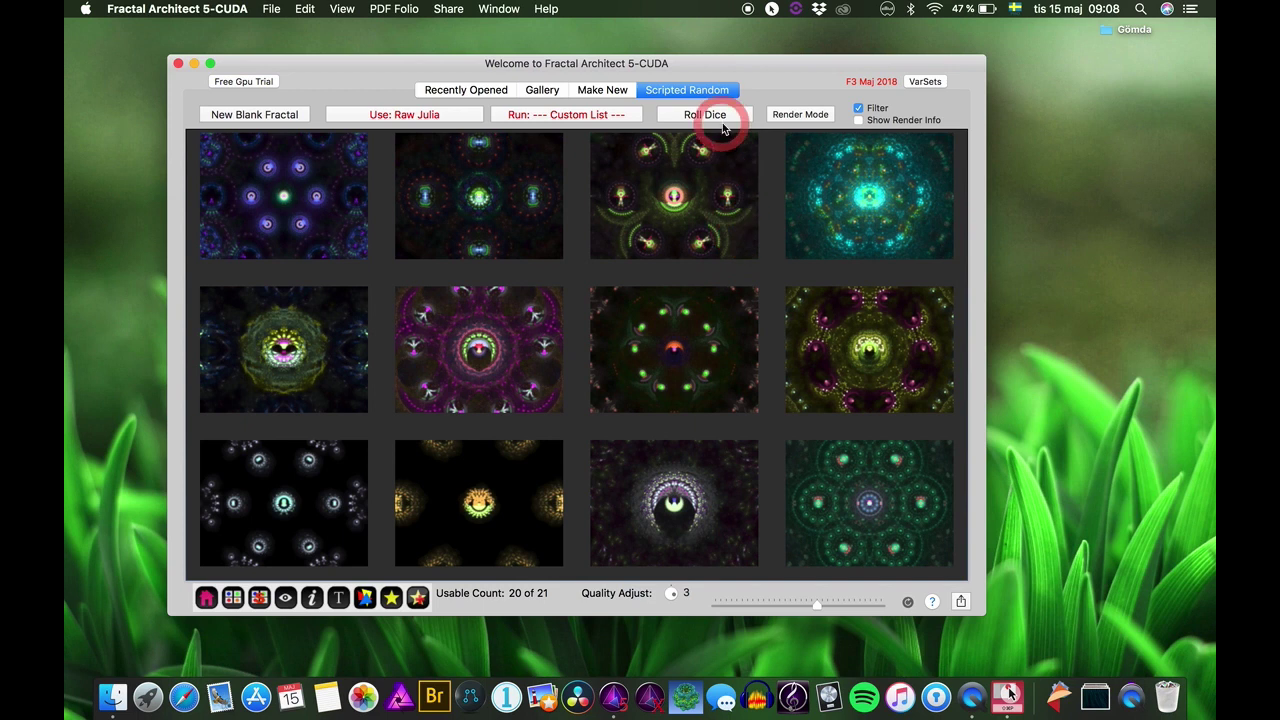
scroll(660, 205, "up", 6)
left_click(545, 114)
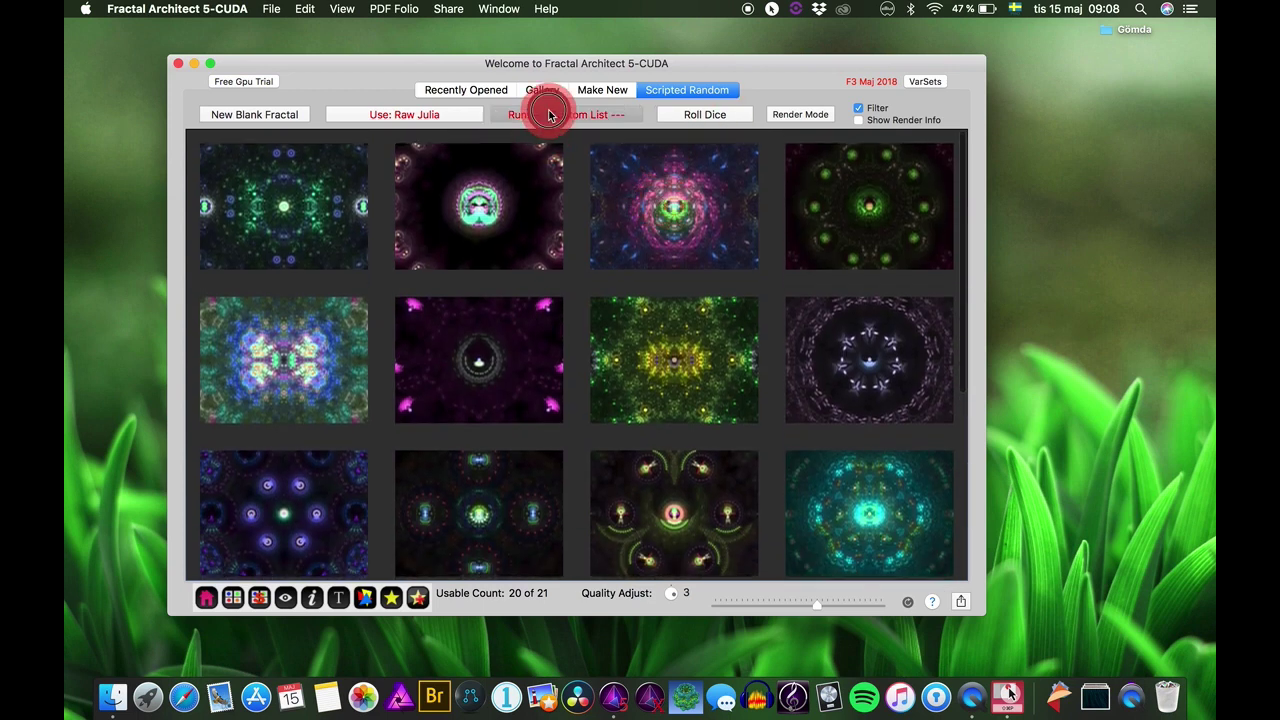
Append the Scale 100 factory script to the custom list and roll a fresh 20-fractal gallery
left_click(713, 335)
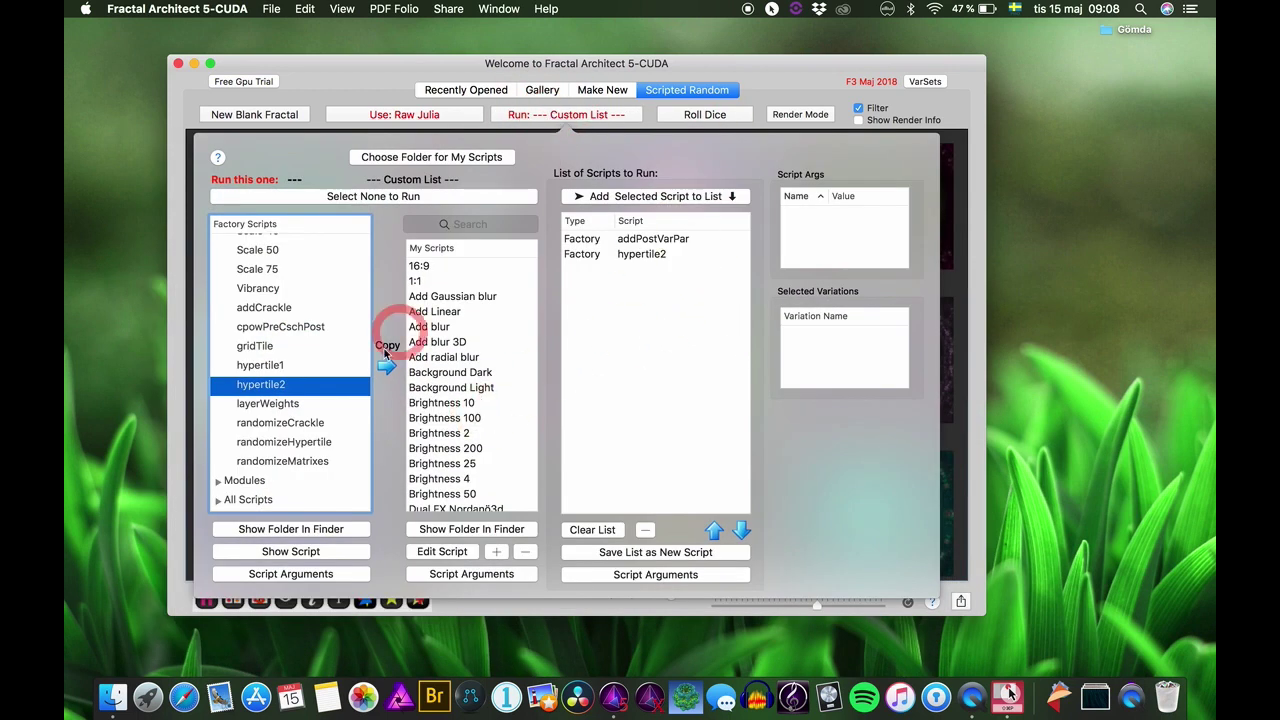
scroll(283, 299, "up", 15)
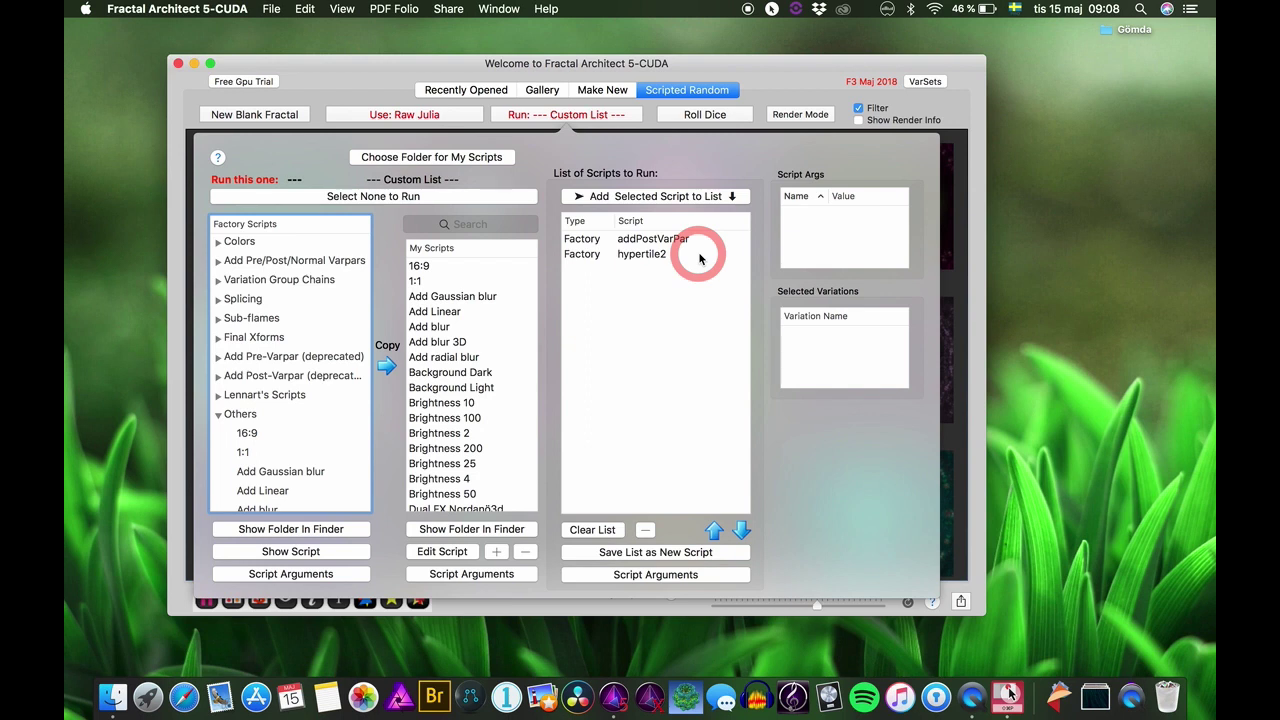
scroll(214, 430, "down", 10)
left_click(257, 430)
scroll(257, 444, "up", 5)
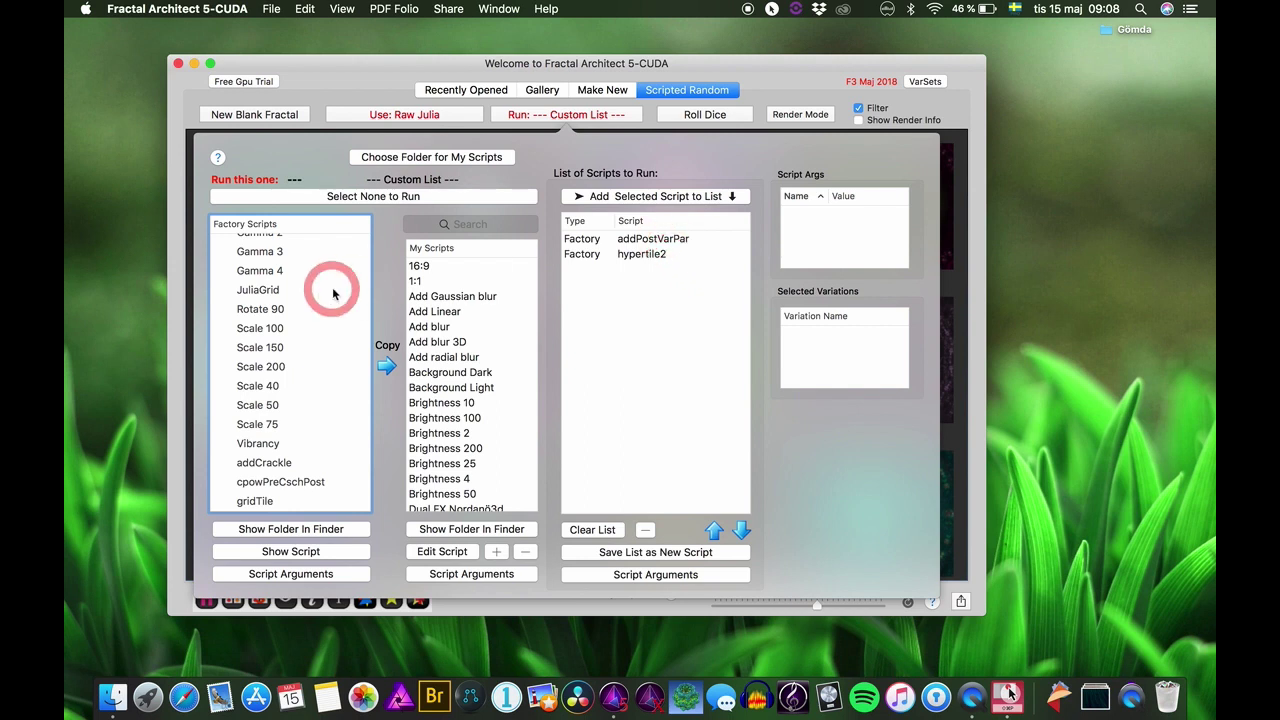
left_click(258, 328)
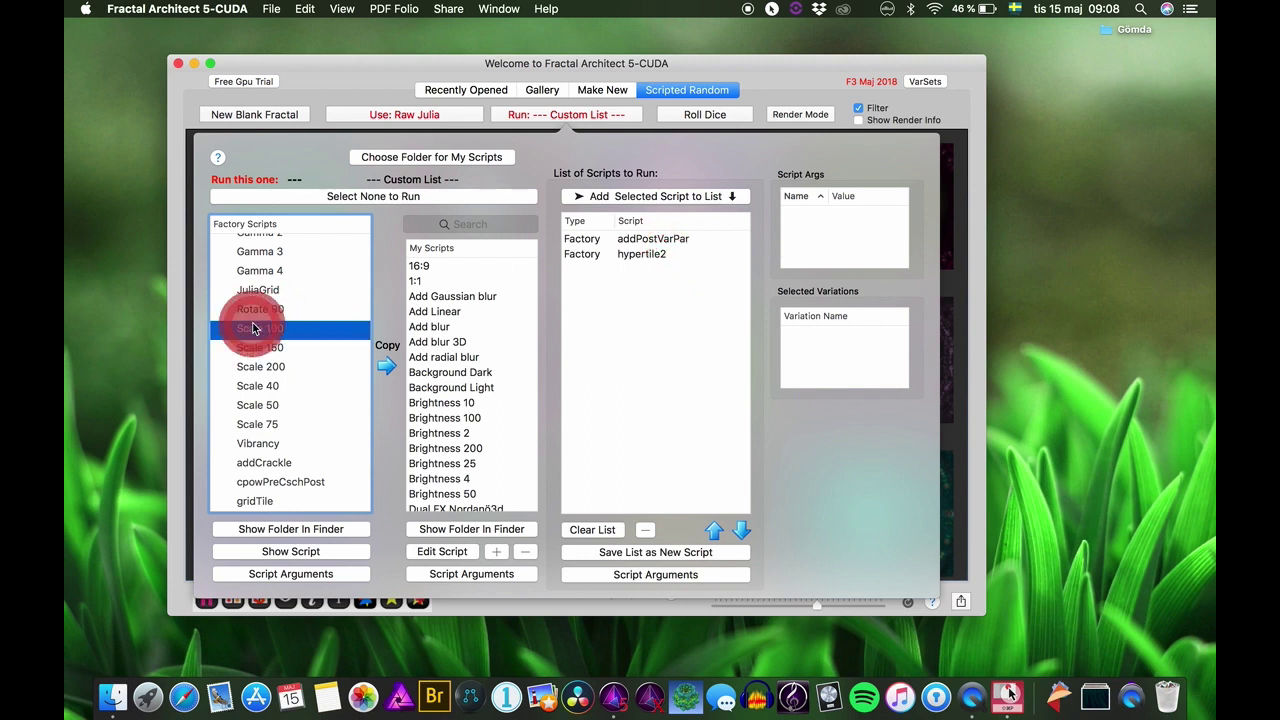
left_click(677, 197)
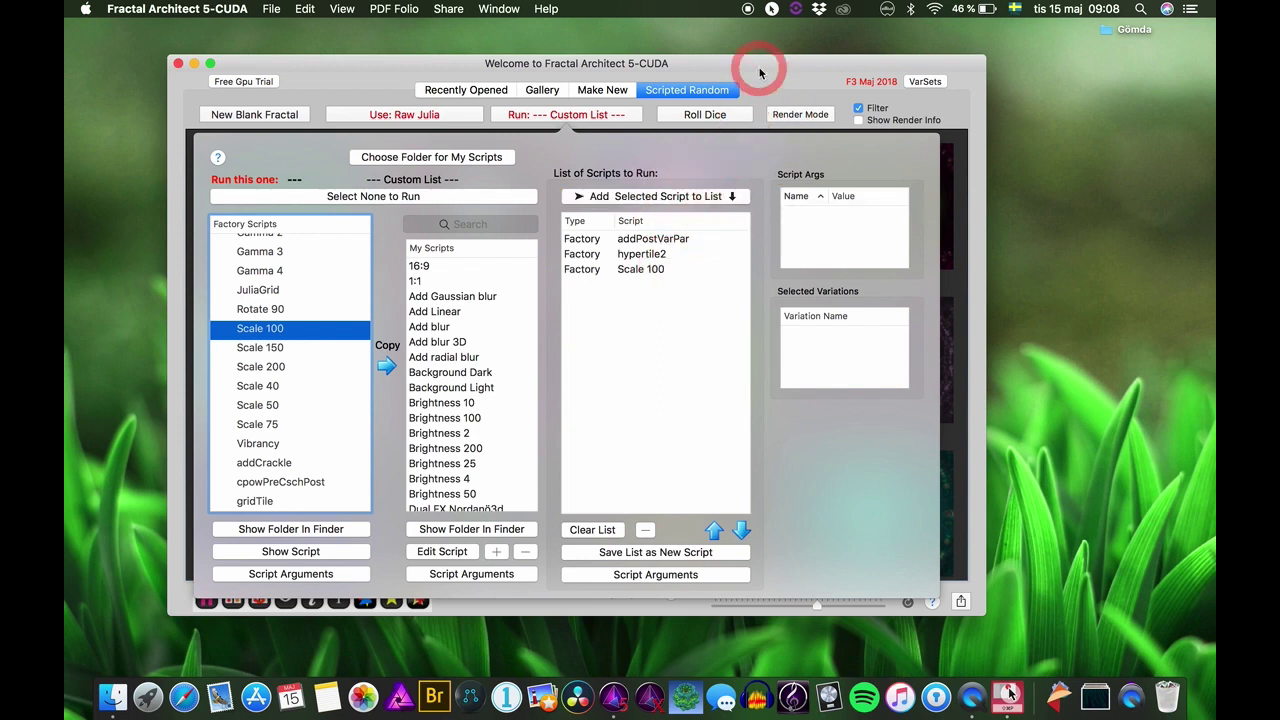
left_click(727, 92)
left_click(714, 113)
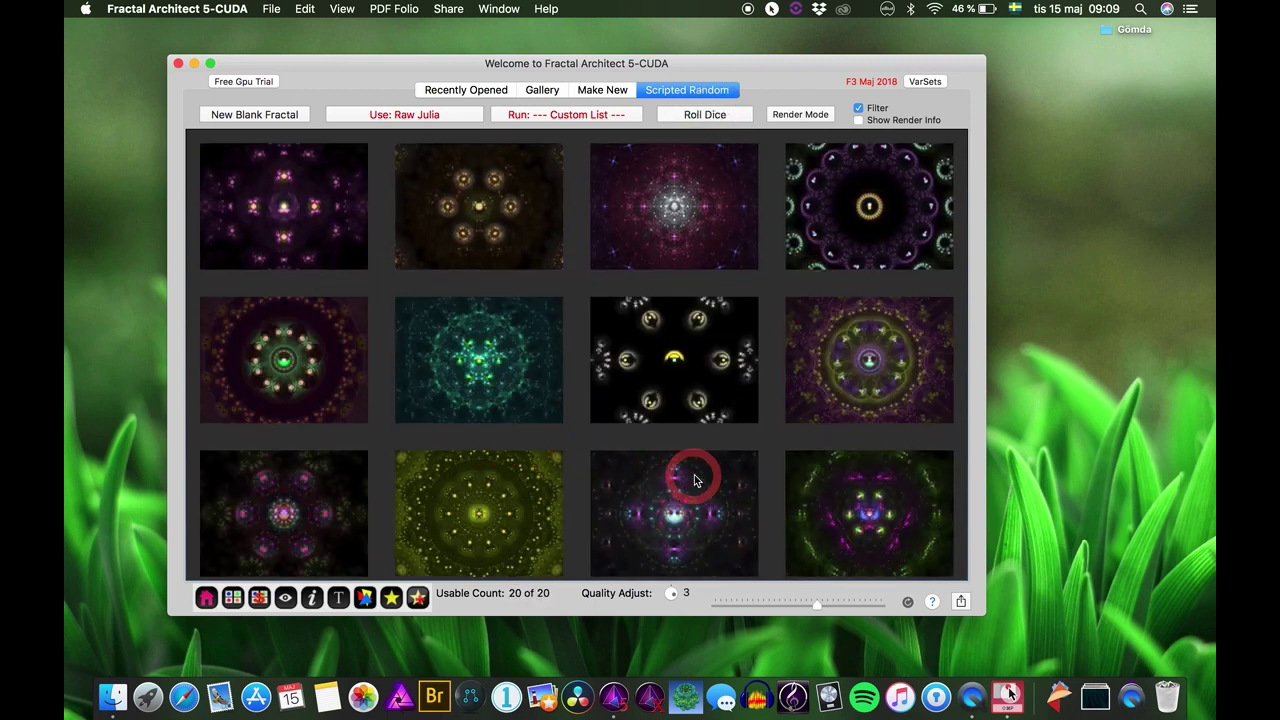
scroll(700, 485, "down", 5)
scroll(697, 478, "up", 6)
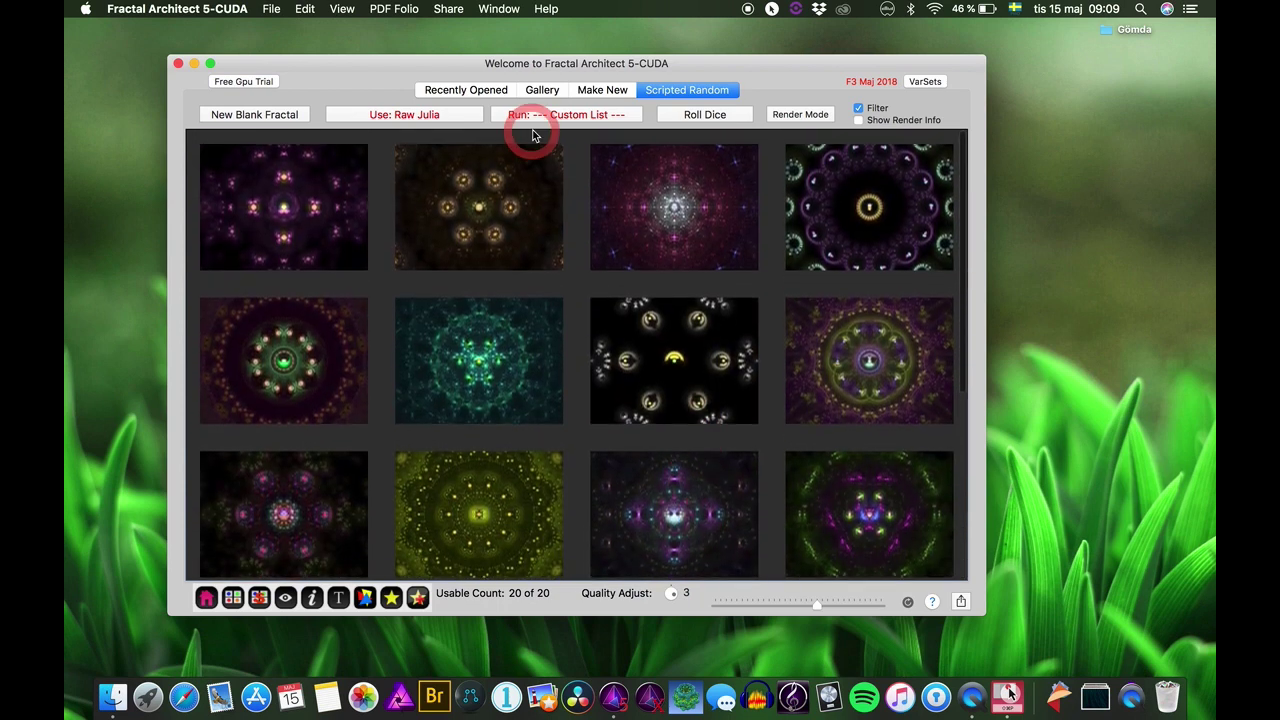
left_click(560, 117)
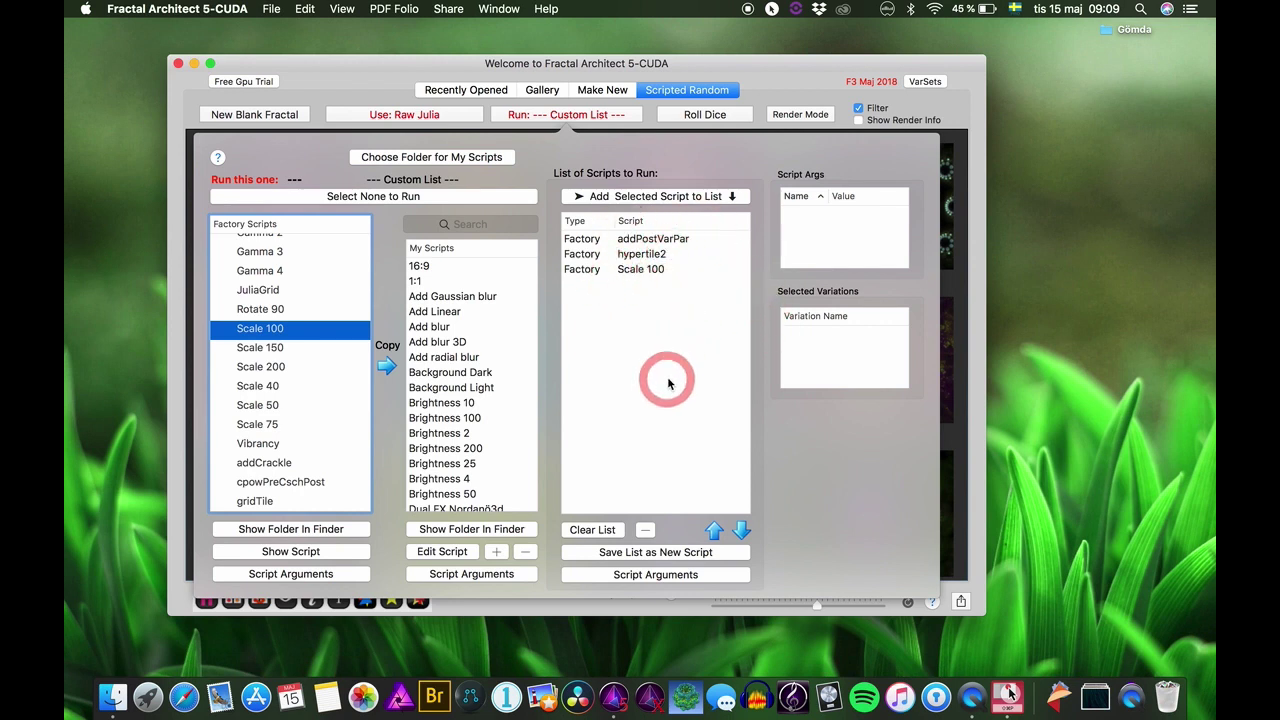
left_click(689, 552)
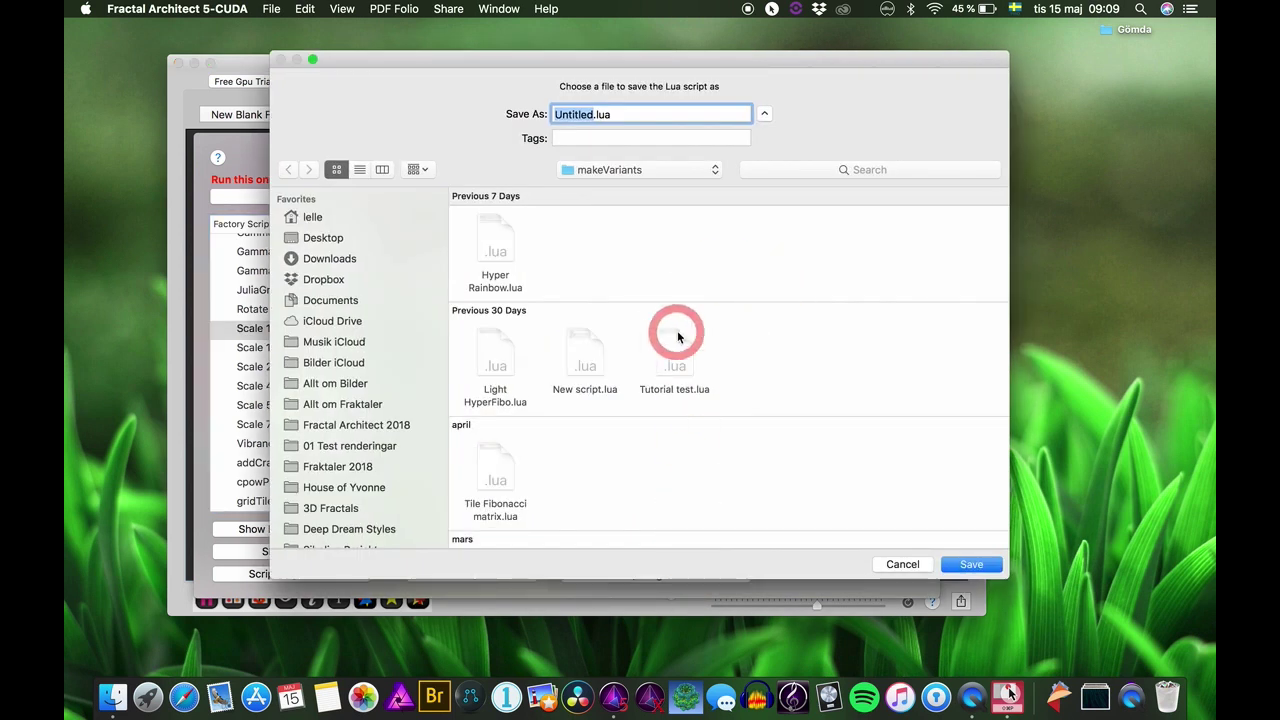
left_click(915, 564)
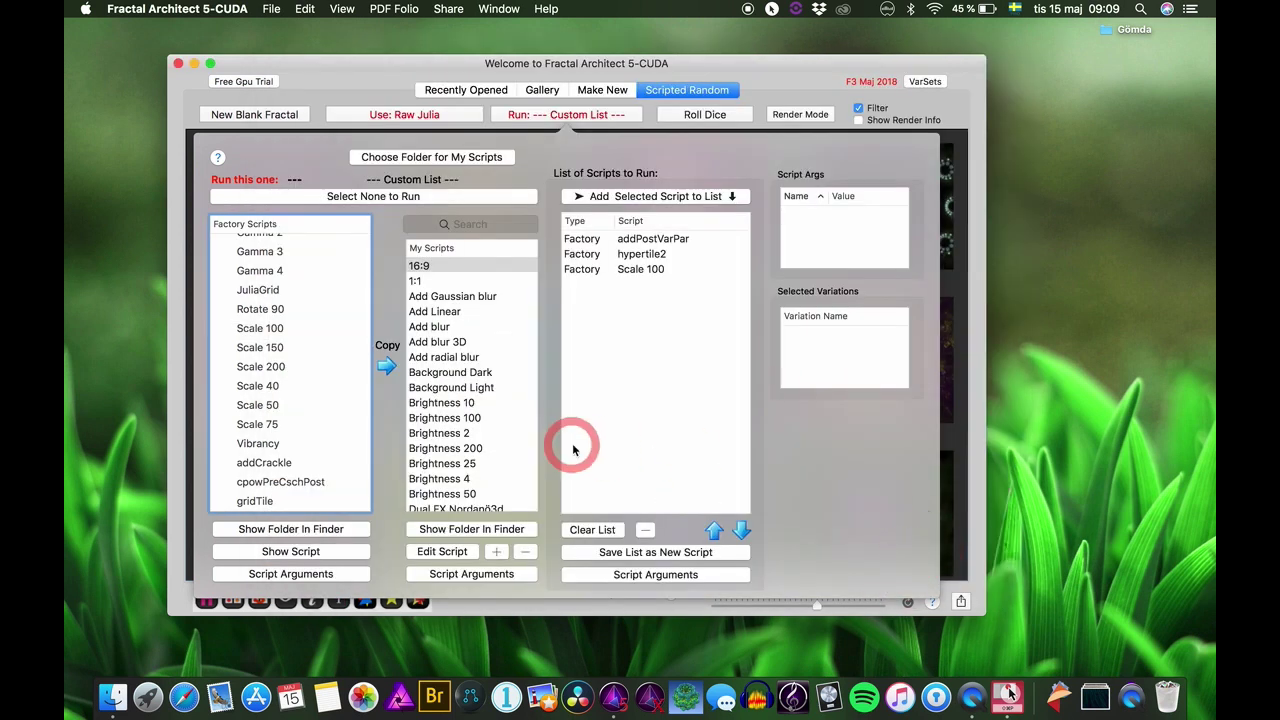
scroll(467, 441, "down", 5)
scroll(467, 441, "down", 10)
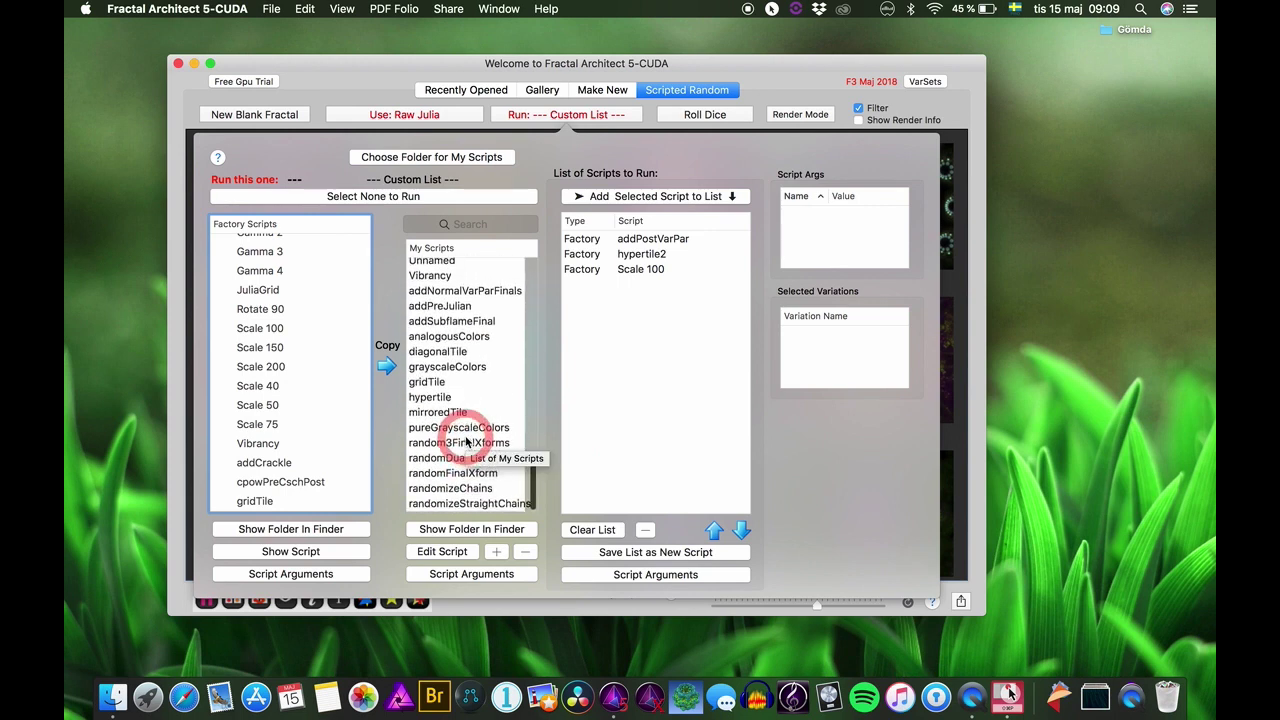
scroll(467, 441, "up", 15)
scroll(467, 441, "down", 15)
scroll(467, 441, "up", 10)
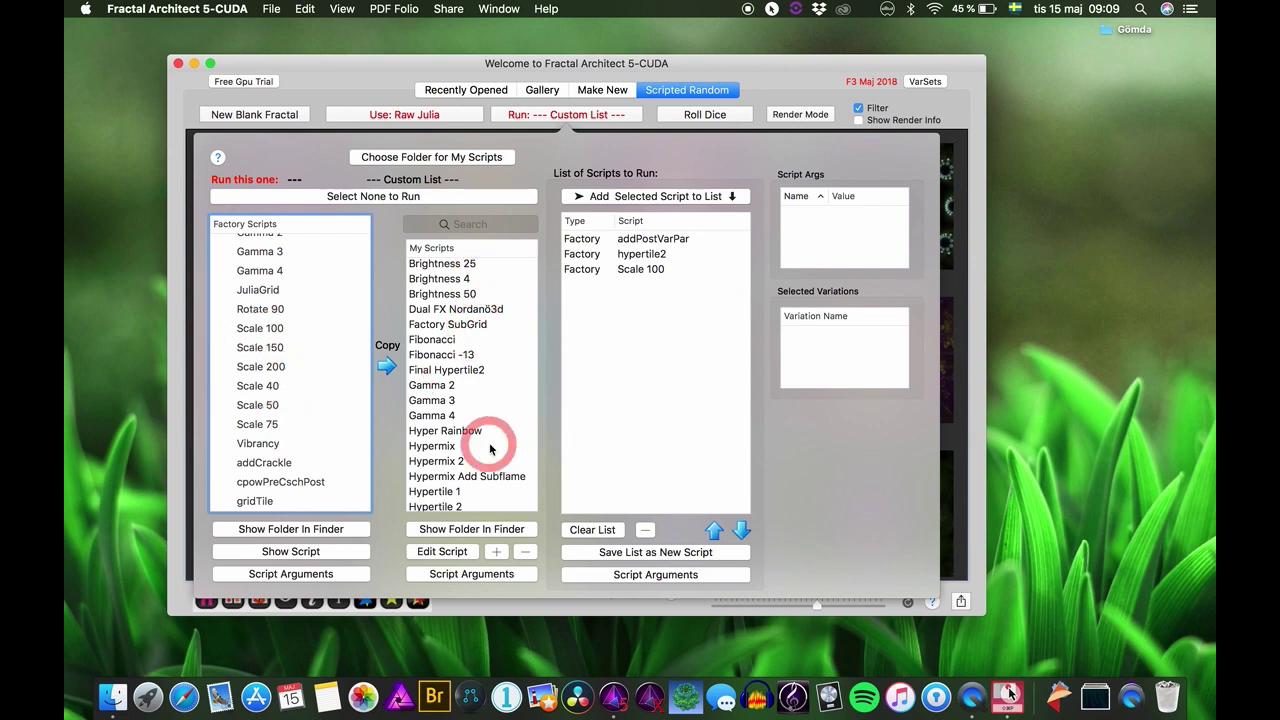
scroll(486, 443, "down", 10)
scroll(486, 443, "up", 5)
scroll(472, 341, "up", 10)
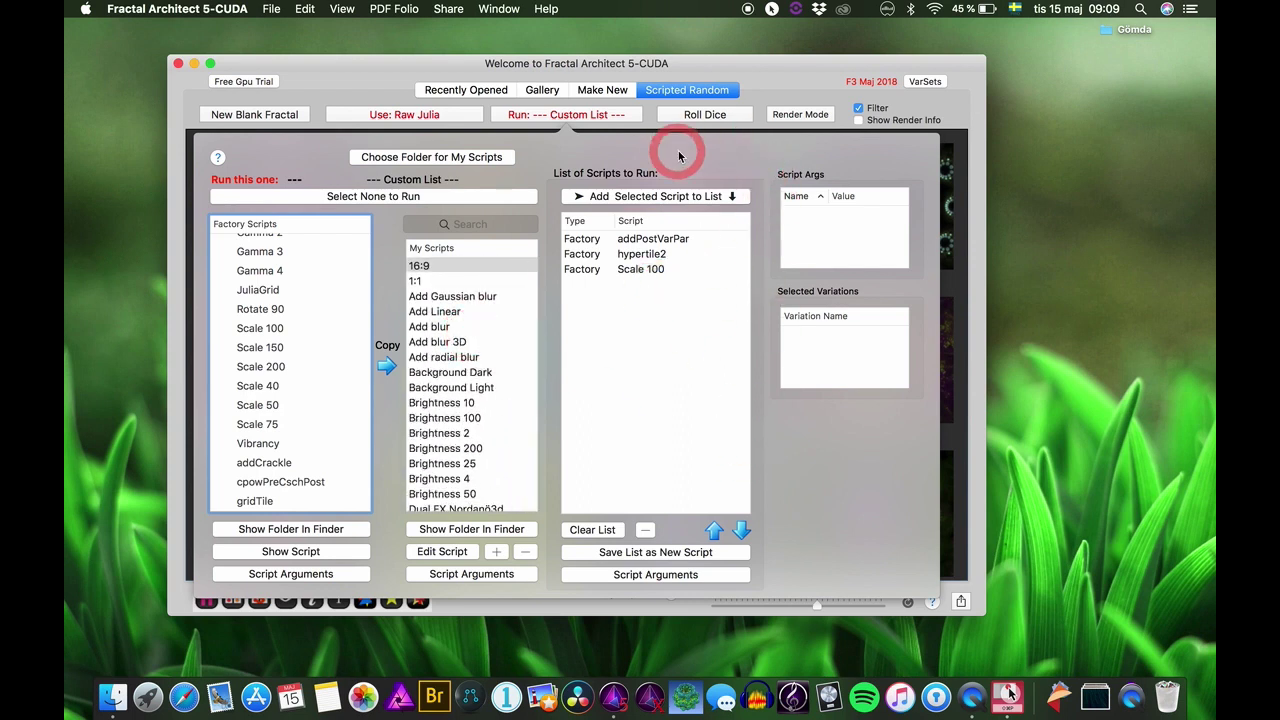
left_click(788, 75)
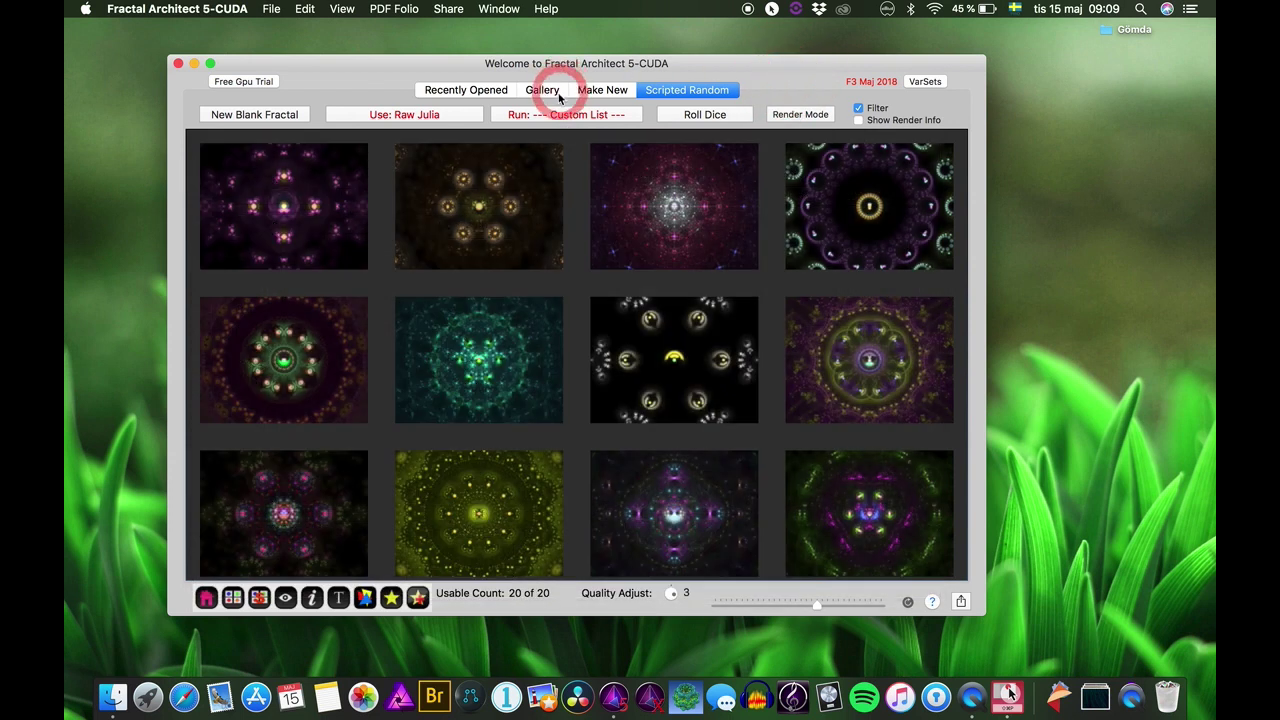
Set the script to run to none and start a new random run without scripts
left_click(547, 116)
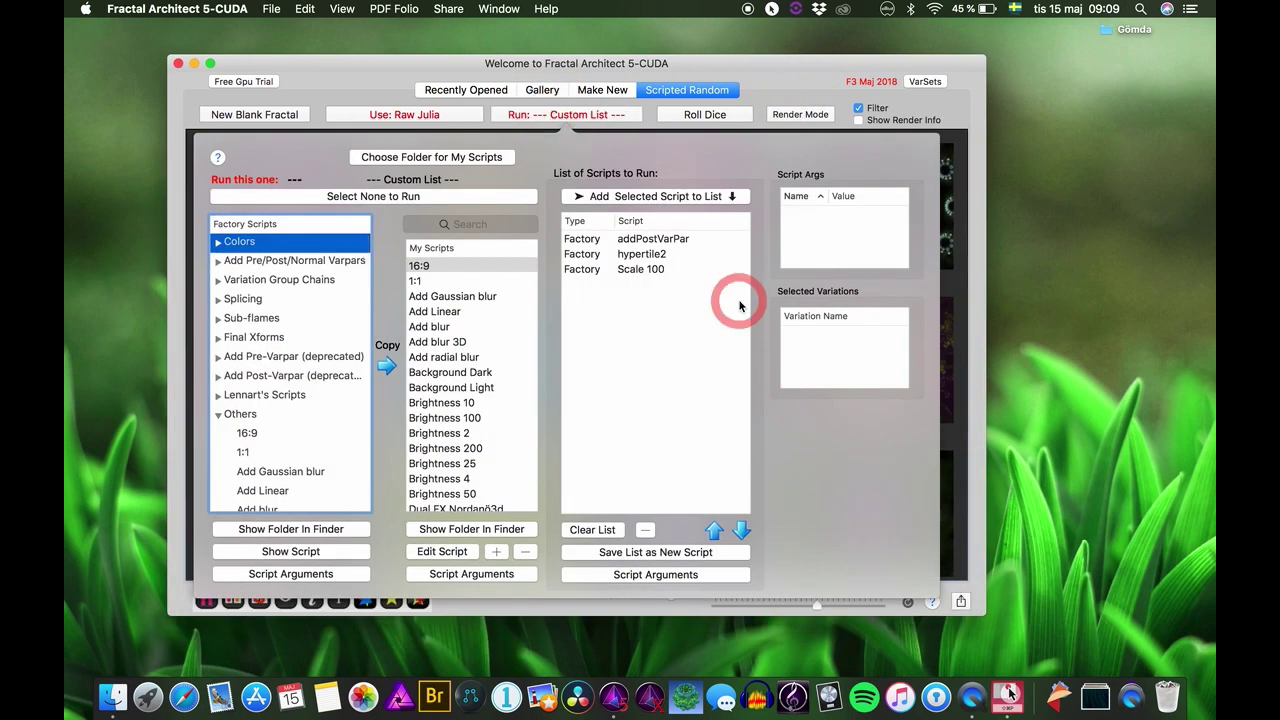
left_click(476, 180)
left_click(743, 113)
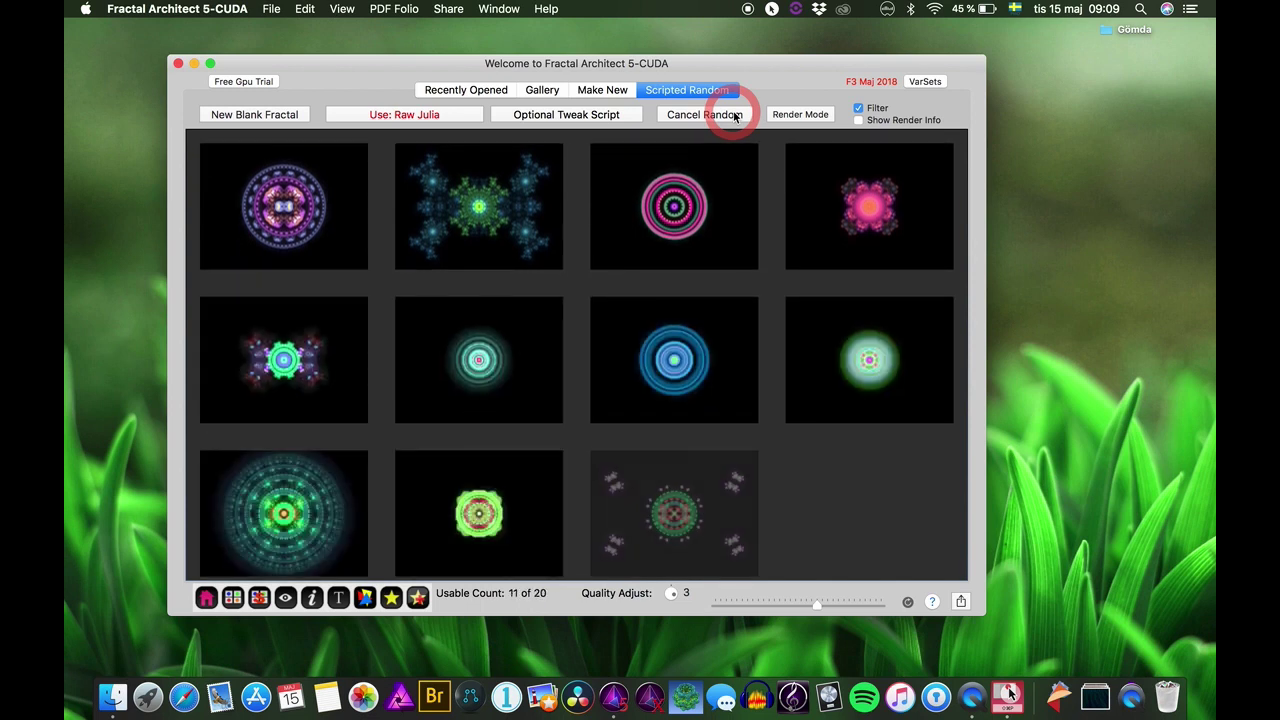
In the tweak script panel, choose Fibonacci from the Others factory scripts instead of Fibonacci -13
left_click(561, 116)
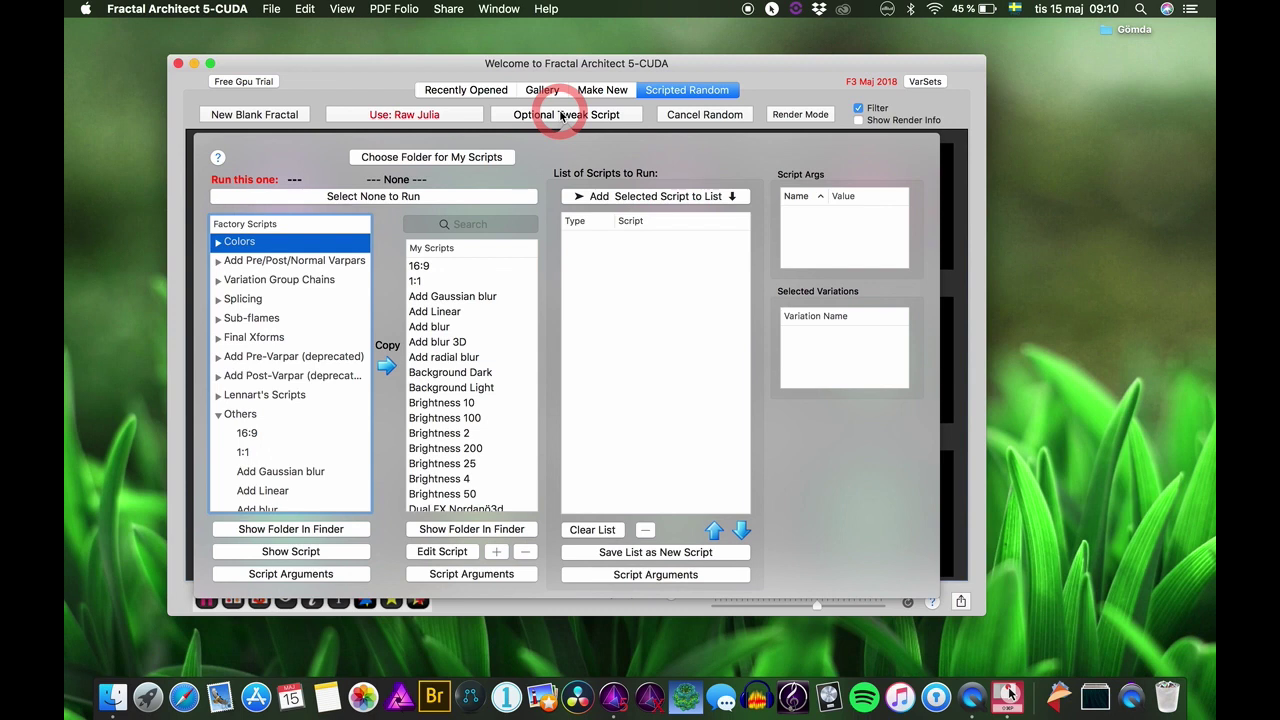
left_click(218, 414)
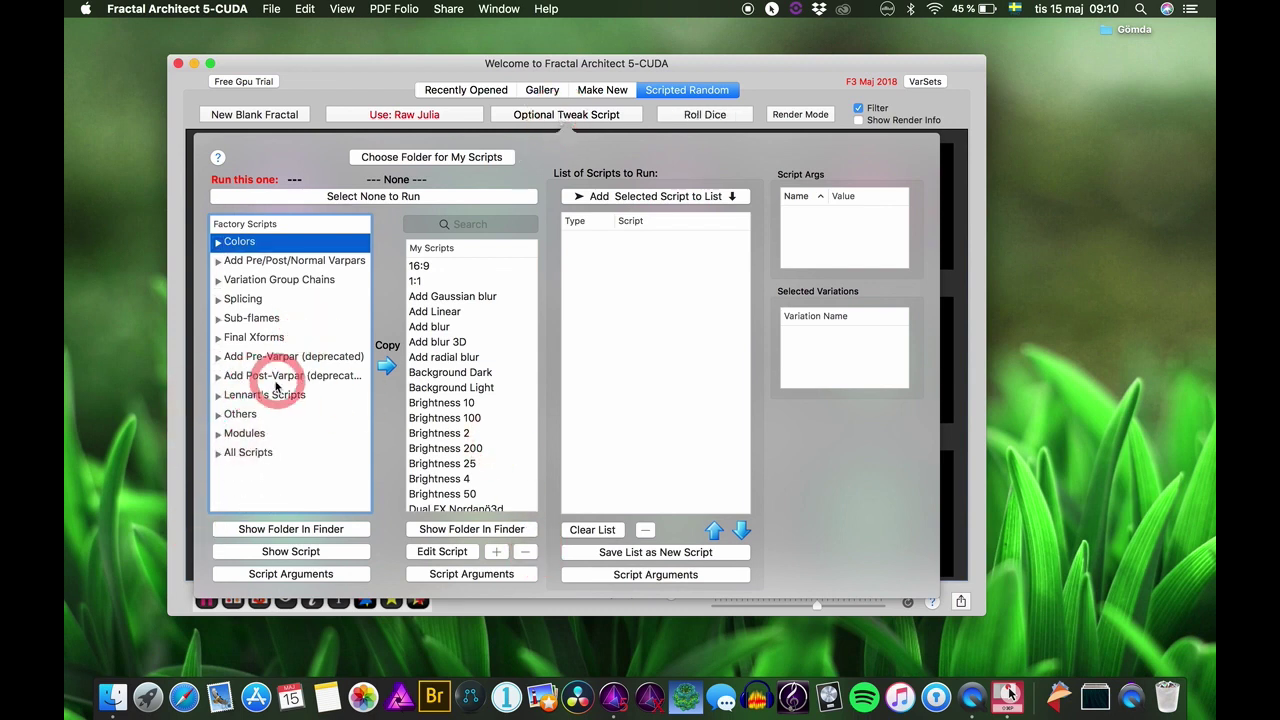
left_click(218, 414)
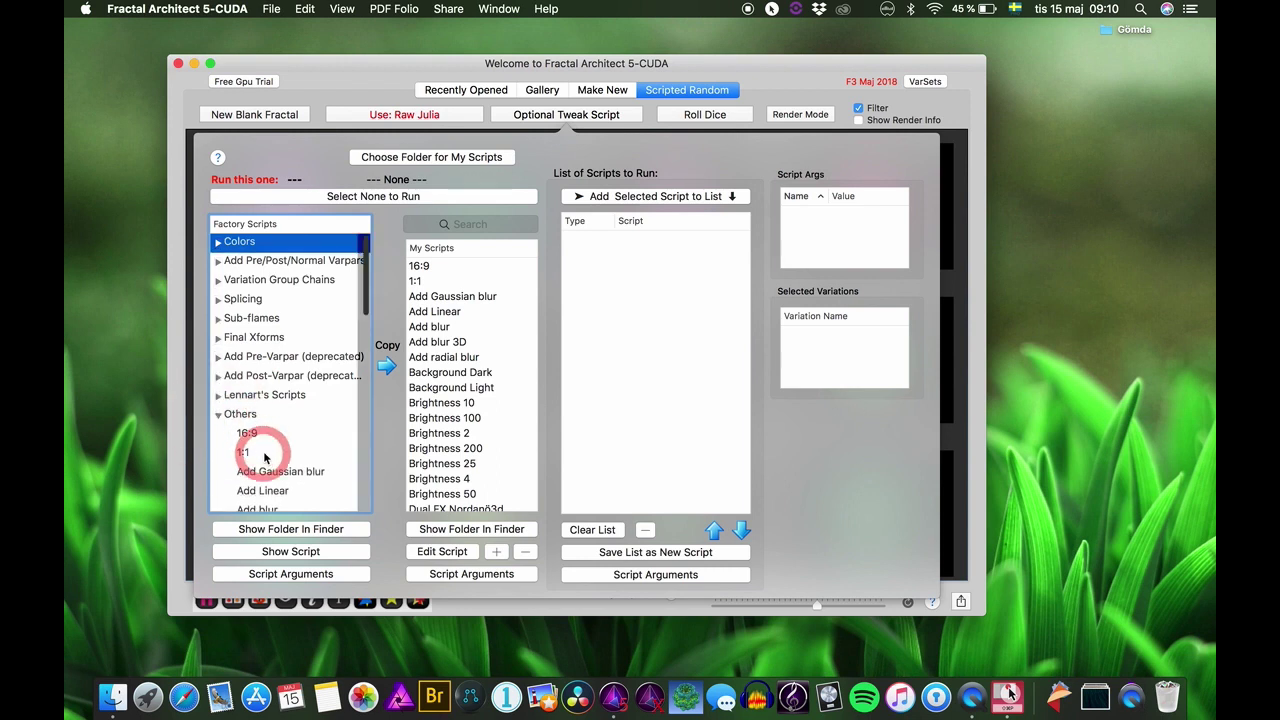
scroll(262, 455, "down", 5)
scroll(265, 455, "down", 5)
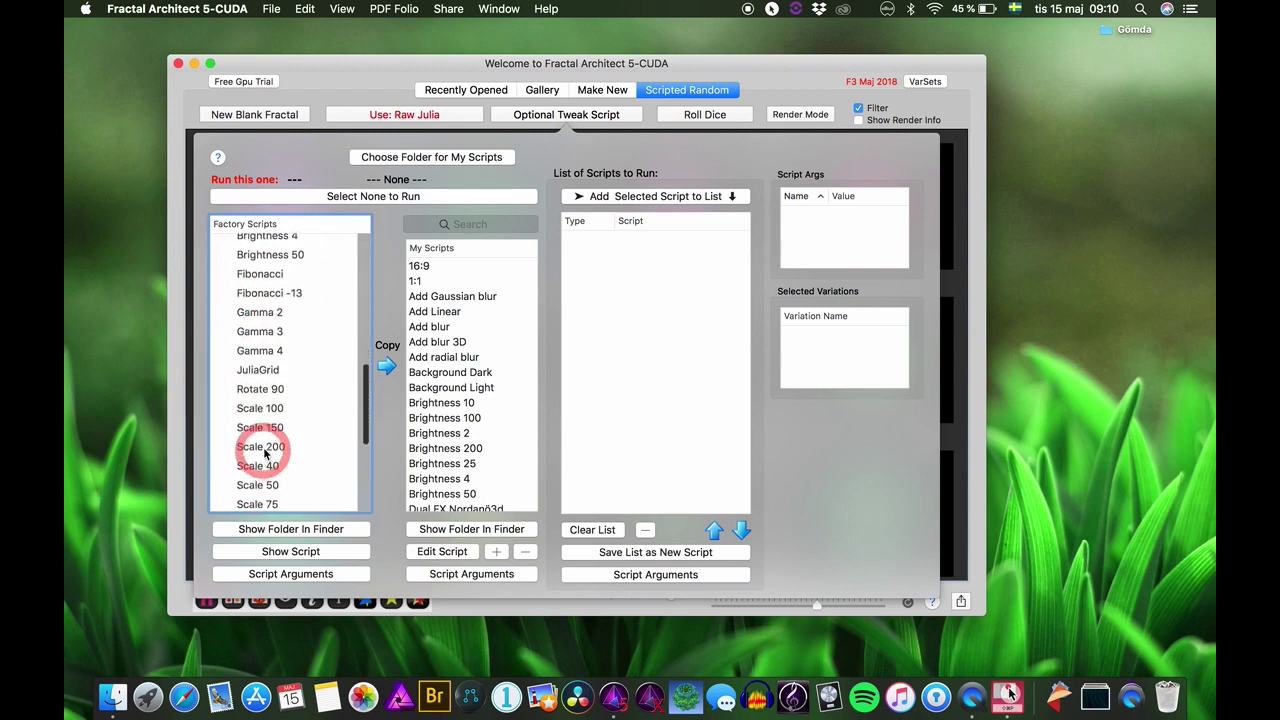
left_click(268, 293)
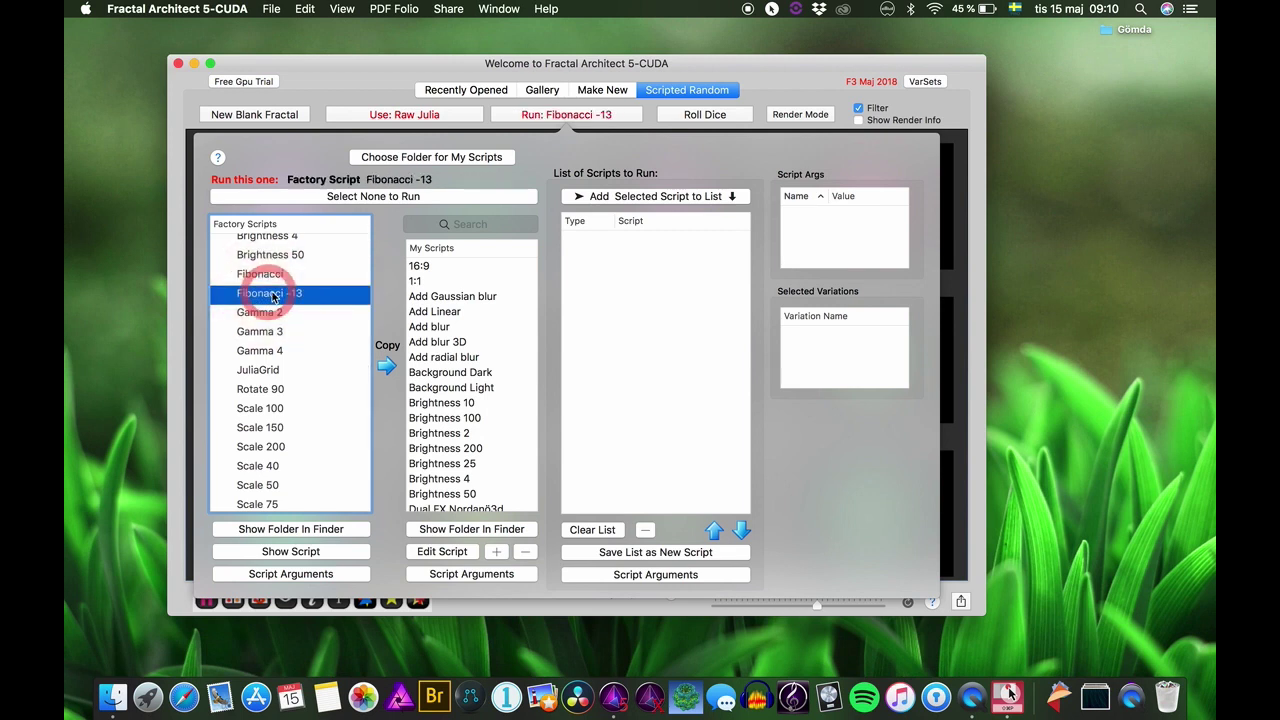
left_click(262, 275)
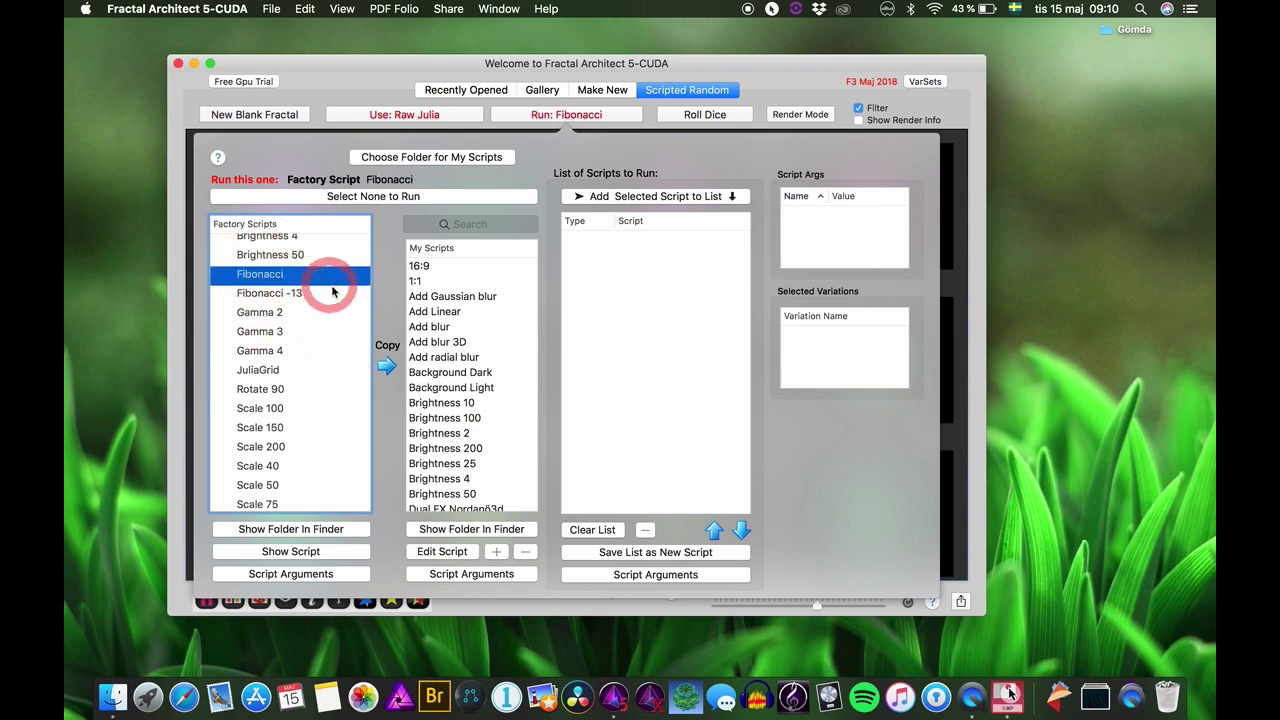
left_click(284, 552)
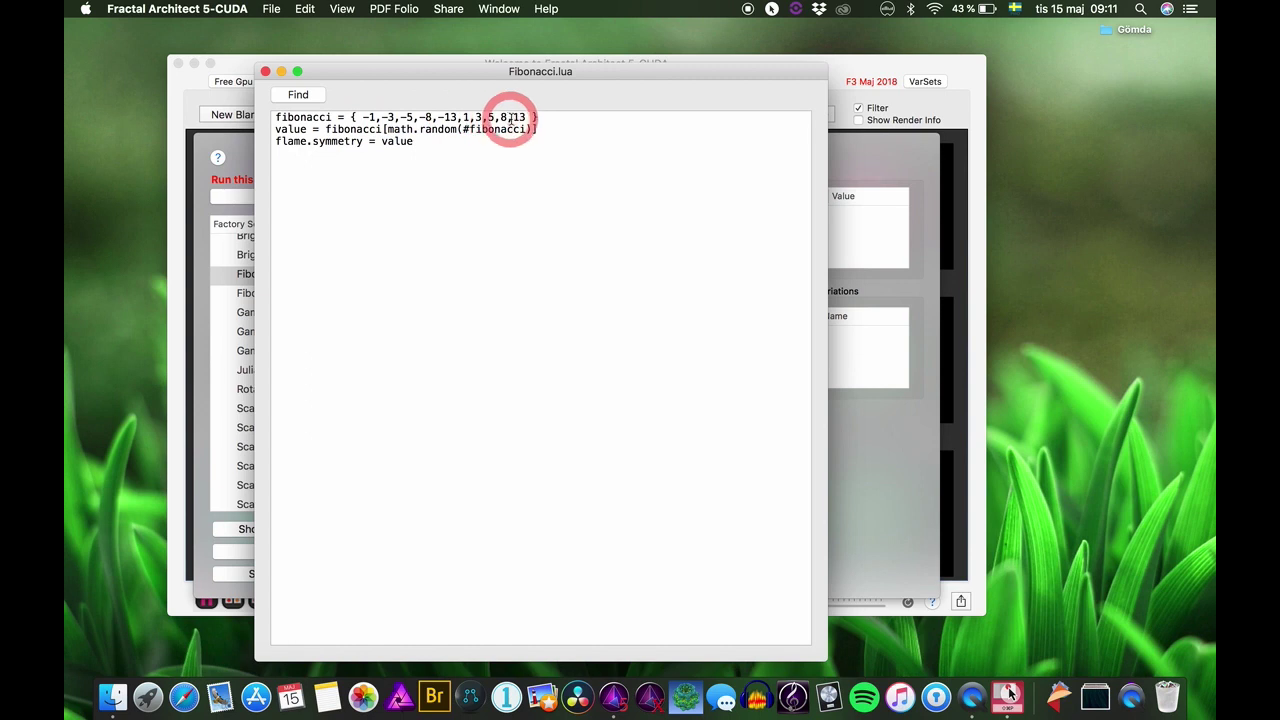
left_click(266, 72)
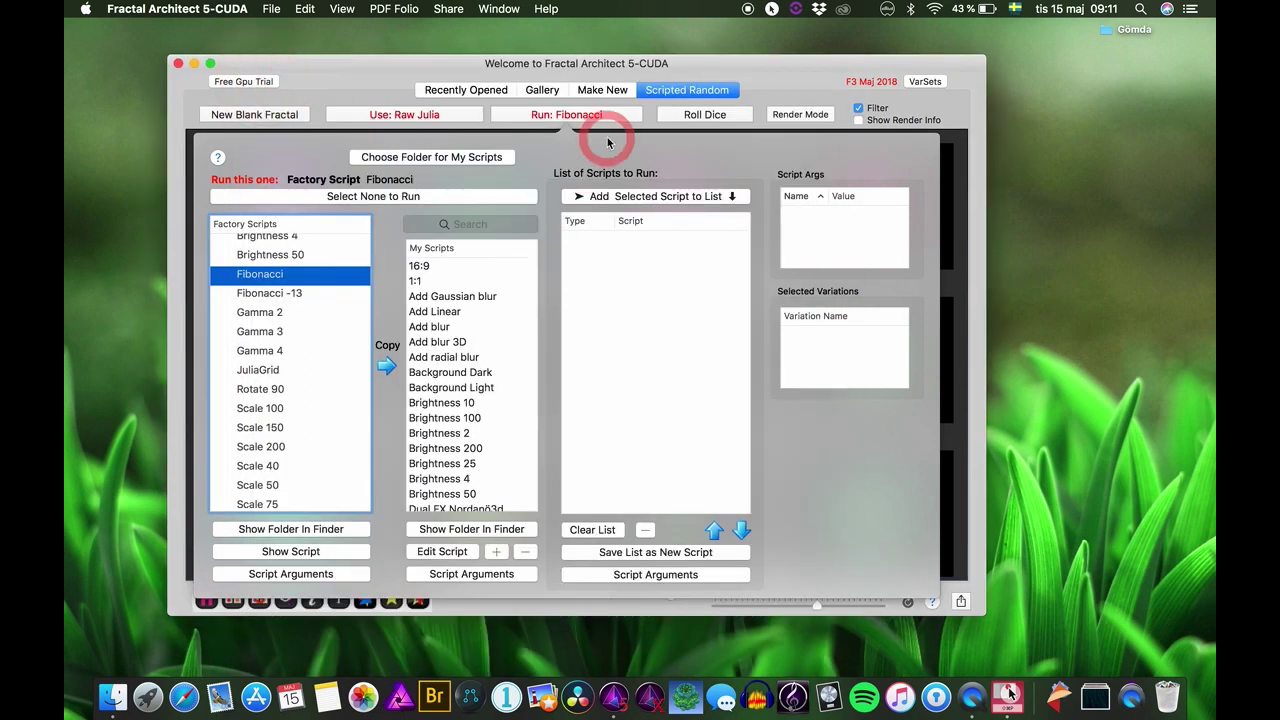
Render a random gallery, then choose the Fibonacci -13 factory script and view its code
left_click(690, 121)
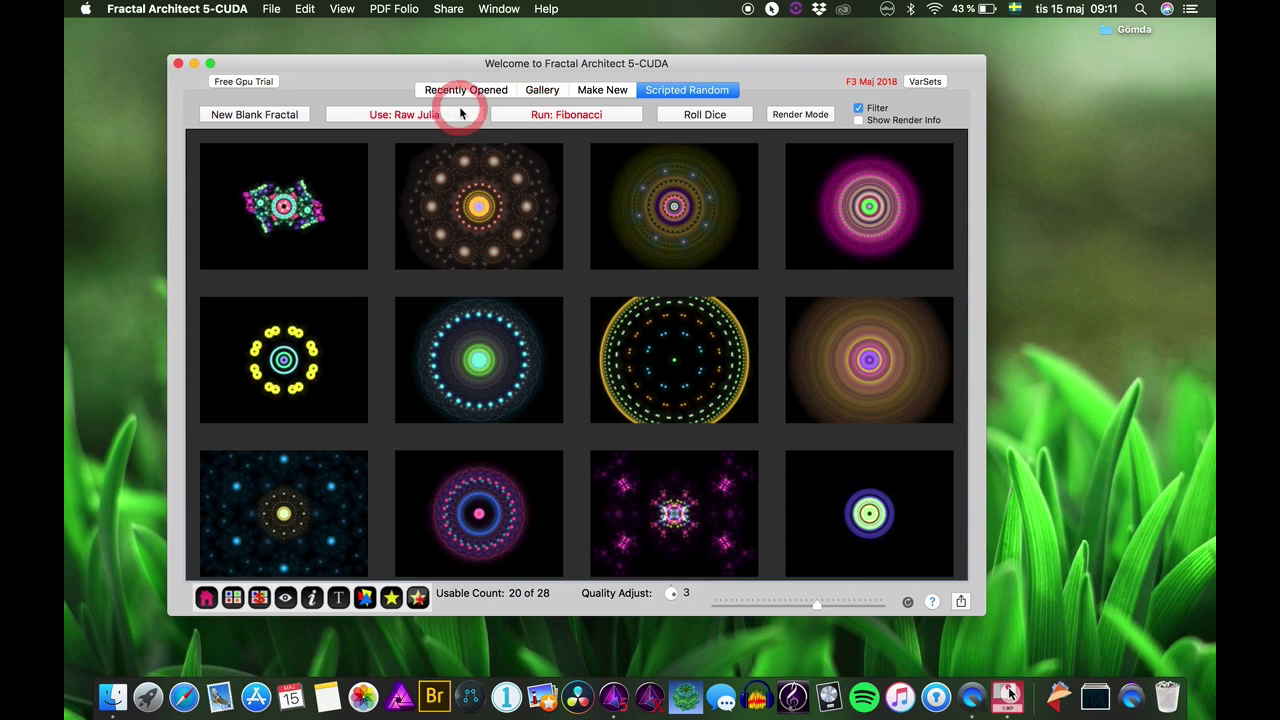
left_click(529, 114)
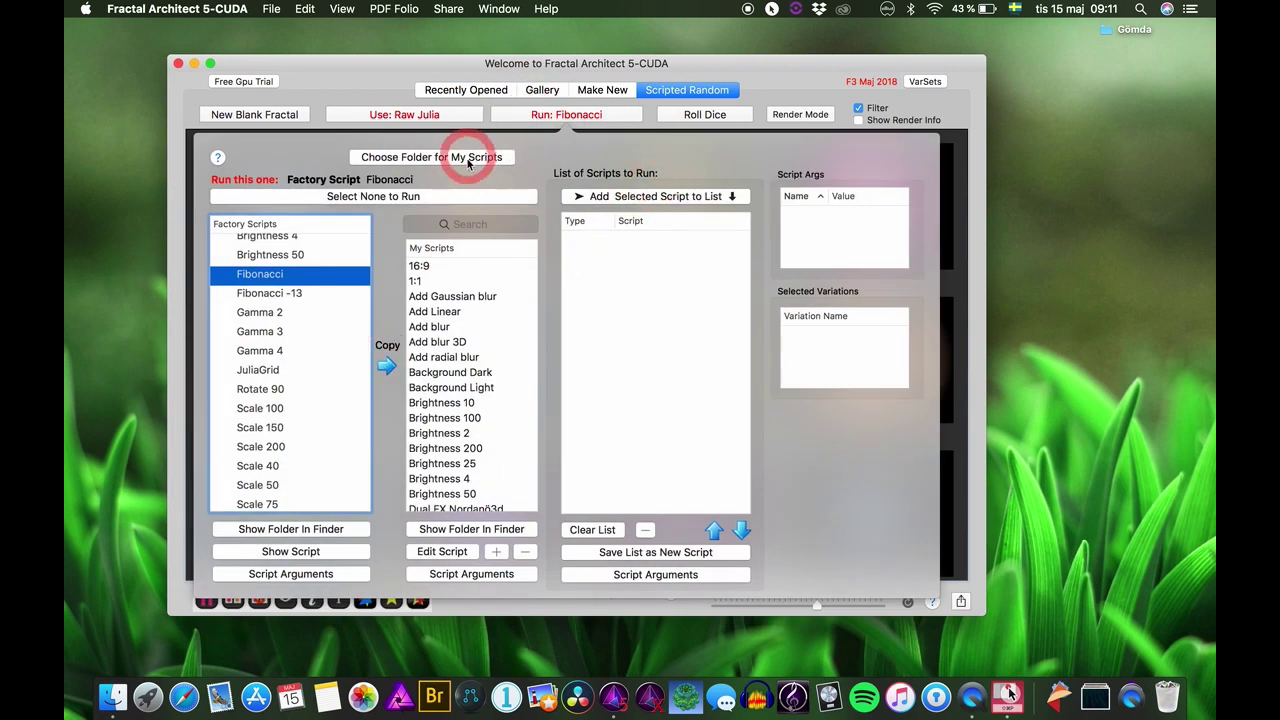
left_click(256, 293)
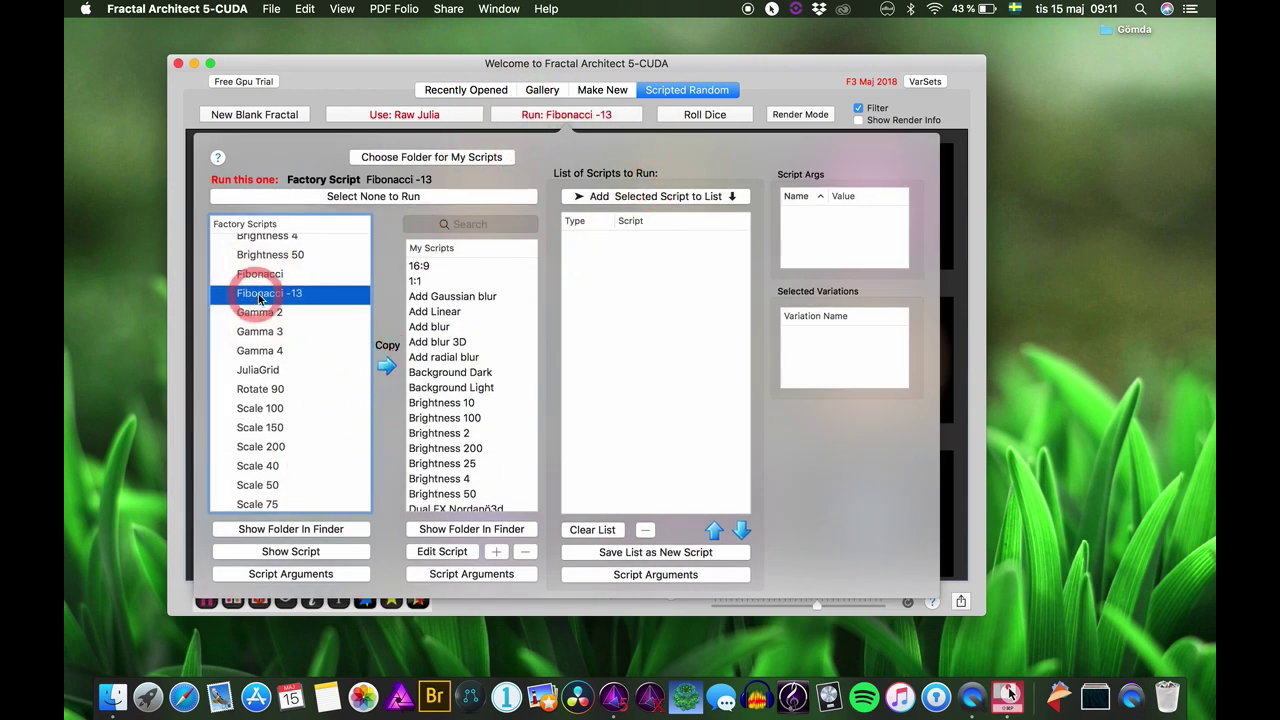
left_click(270, 551)
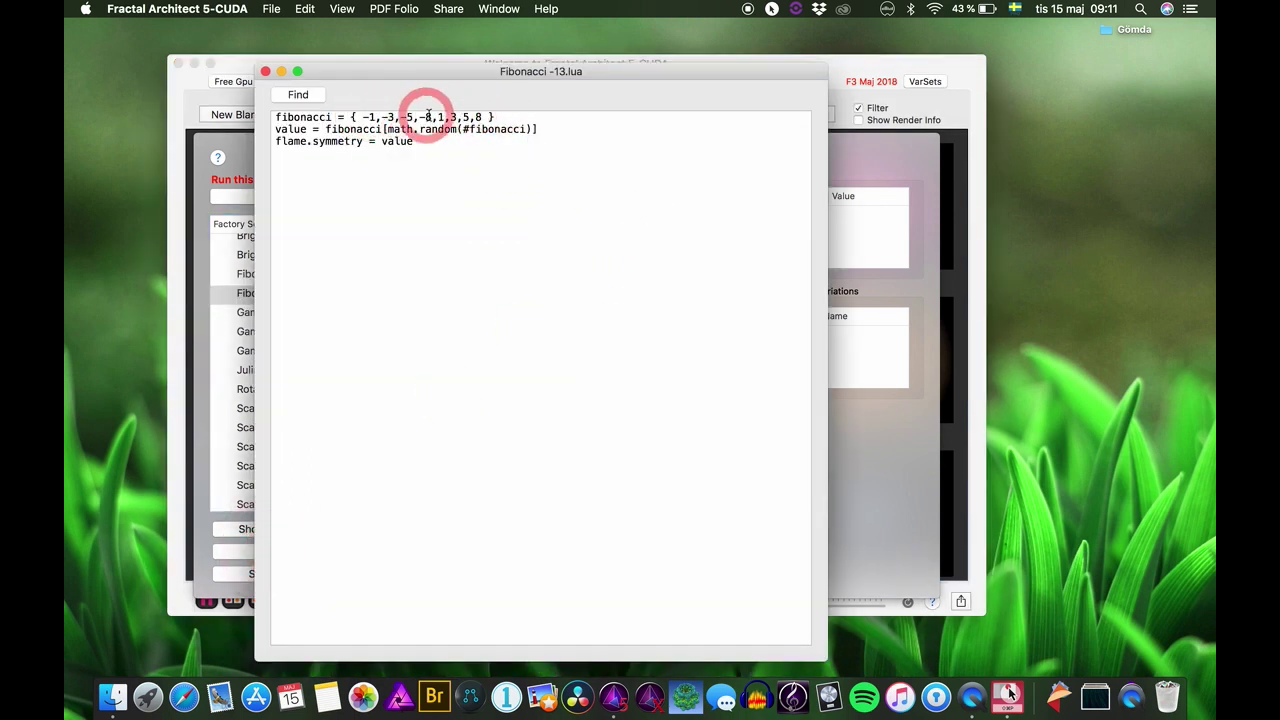
left_click(267, 74)
left_click(771, 74)
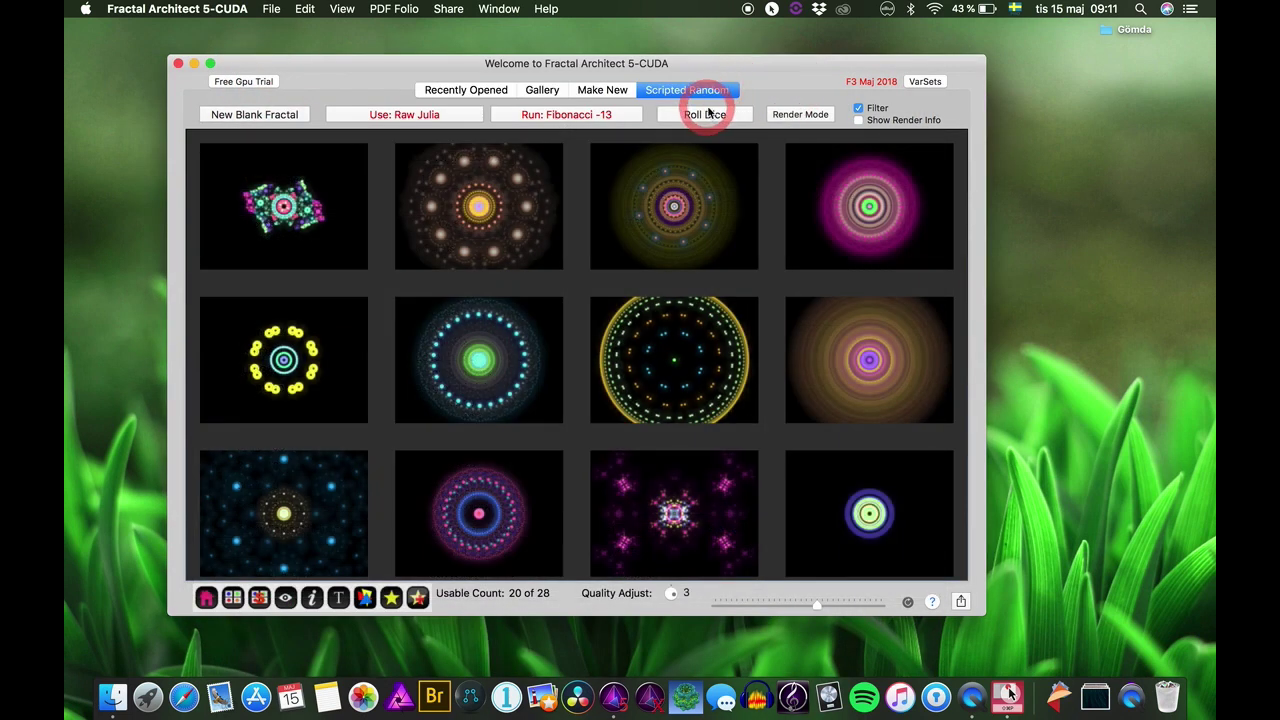
Roll a new random gallery with Fibonacci -13 and view its script code again
left_click(707, 114)
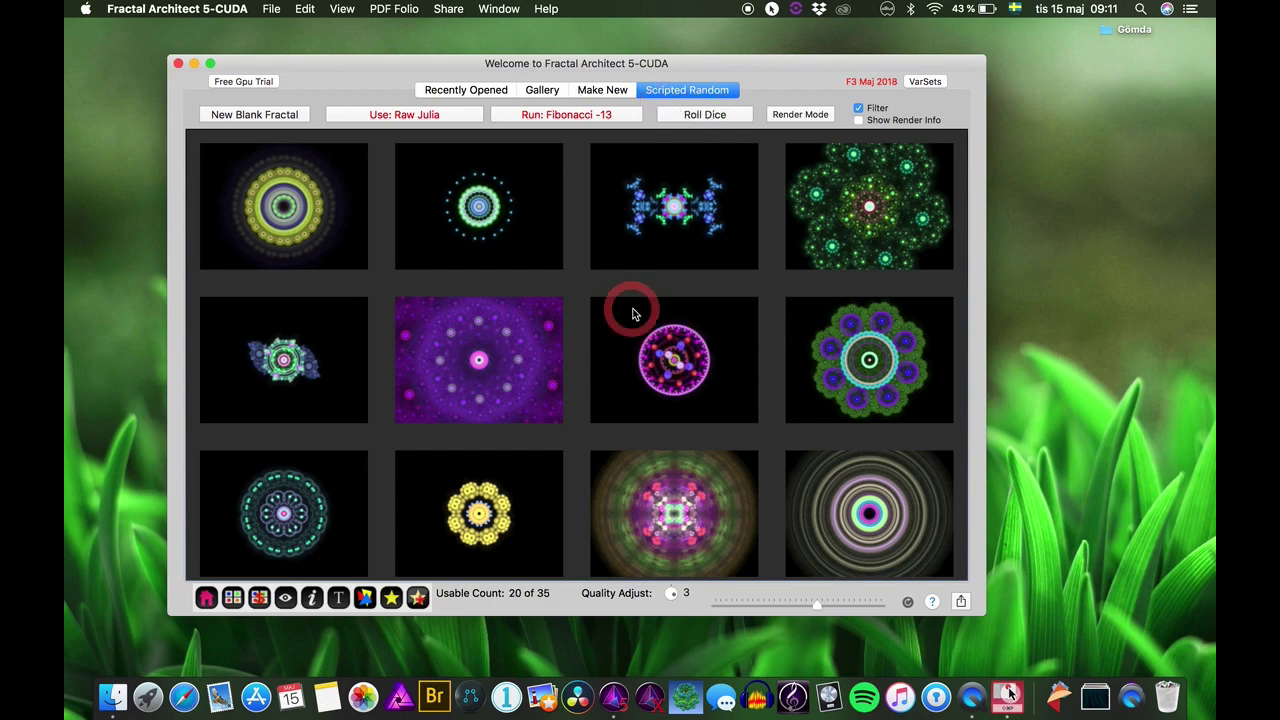
scroll(632, 314, "down", 5)
scroll(632, 314, "up", 5)
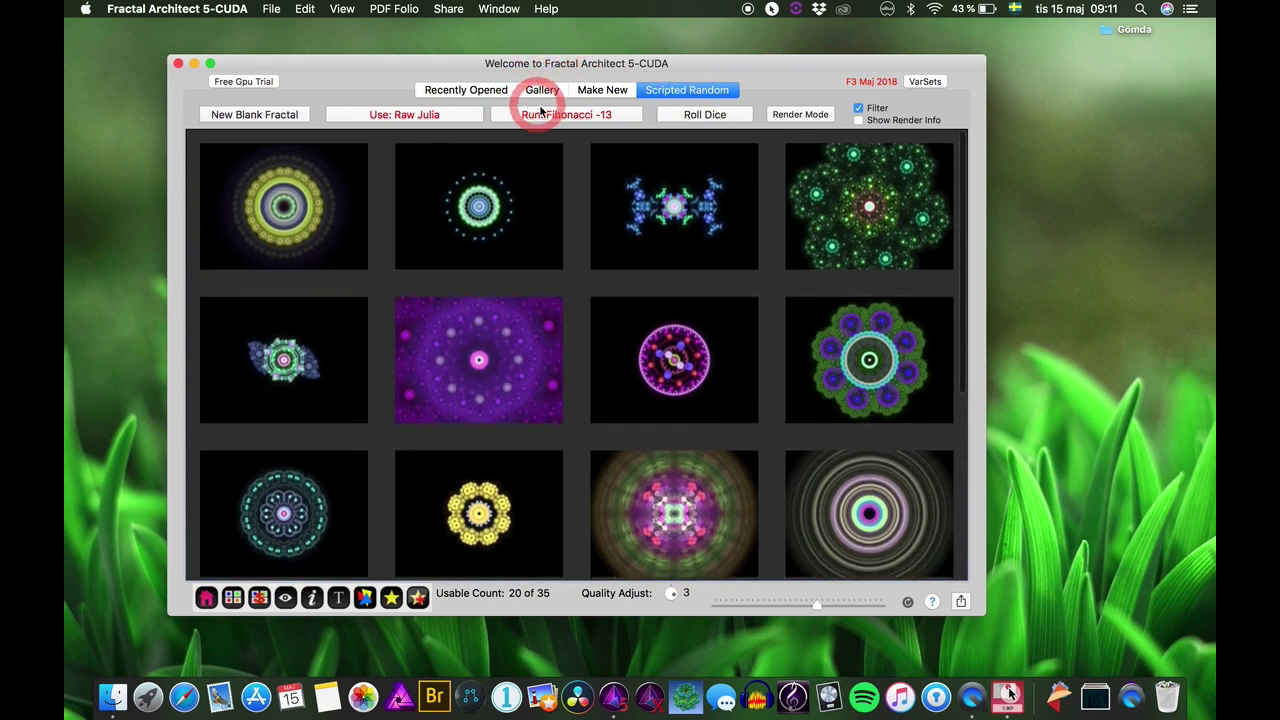
left_click(544, 116)
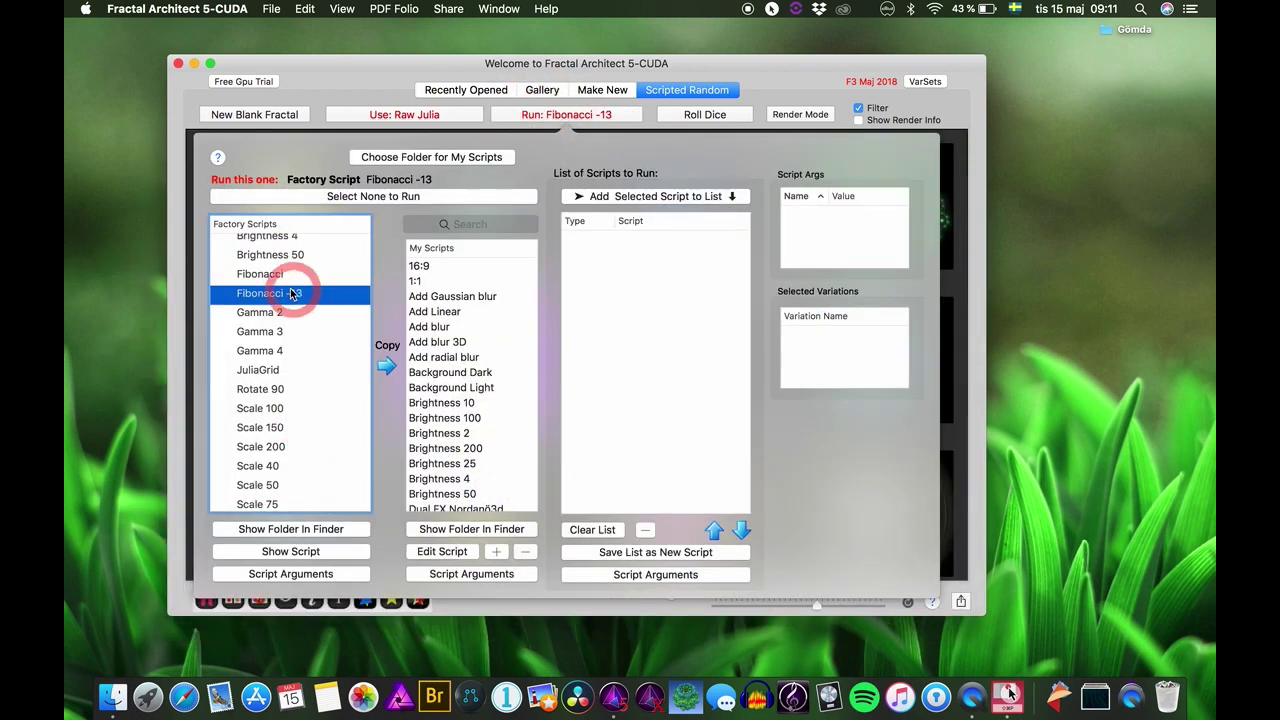
left_click(335, 549)
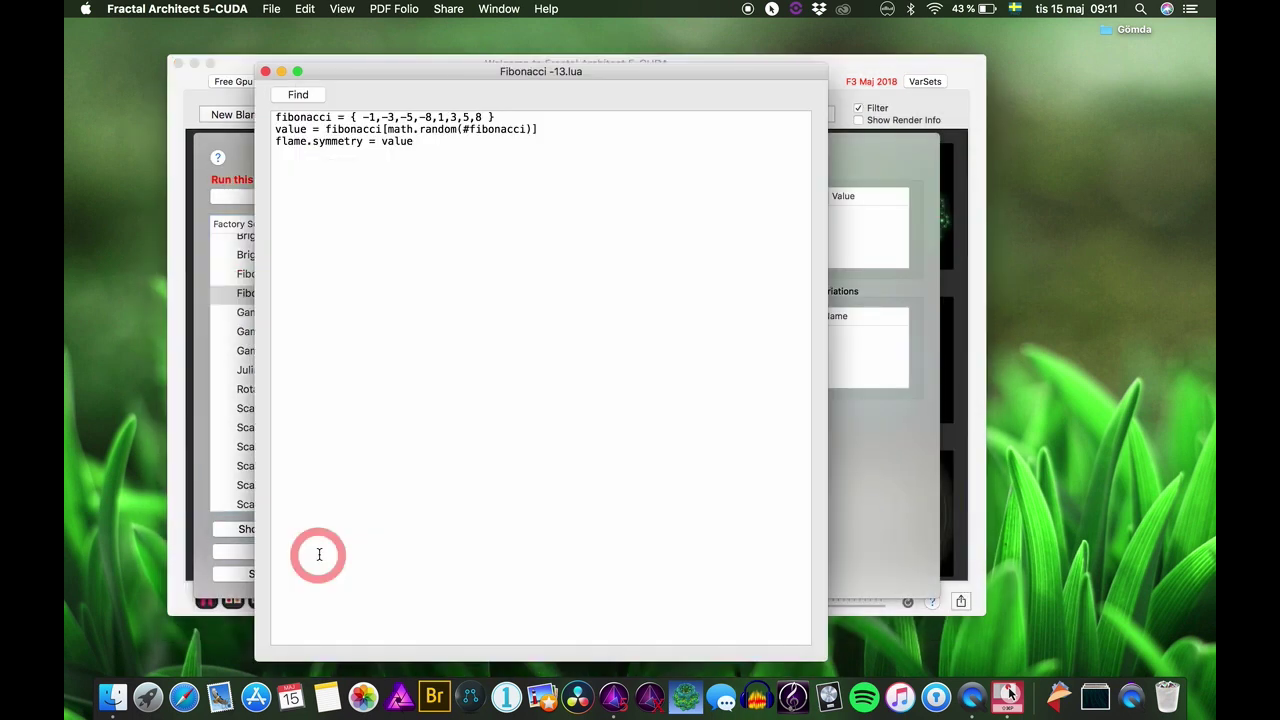
left_click(453, 140)
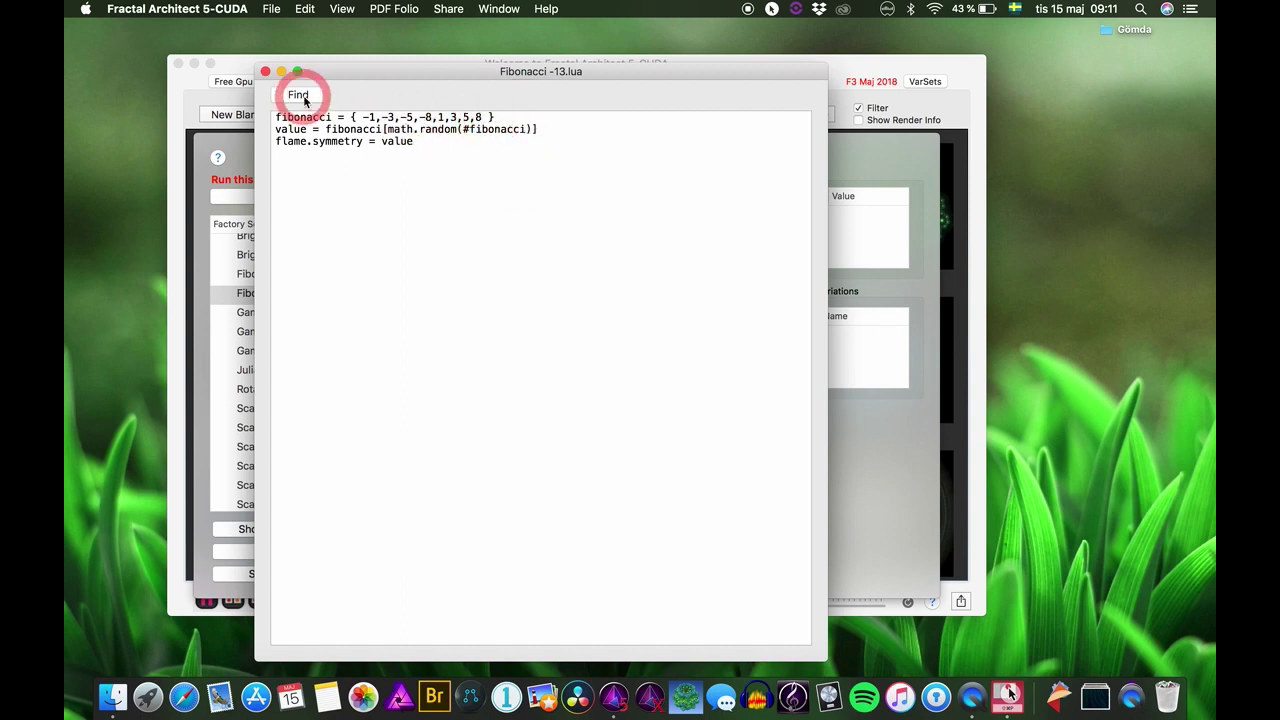
left_click(265, 71)
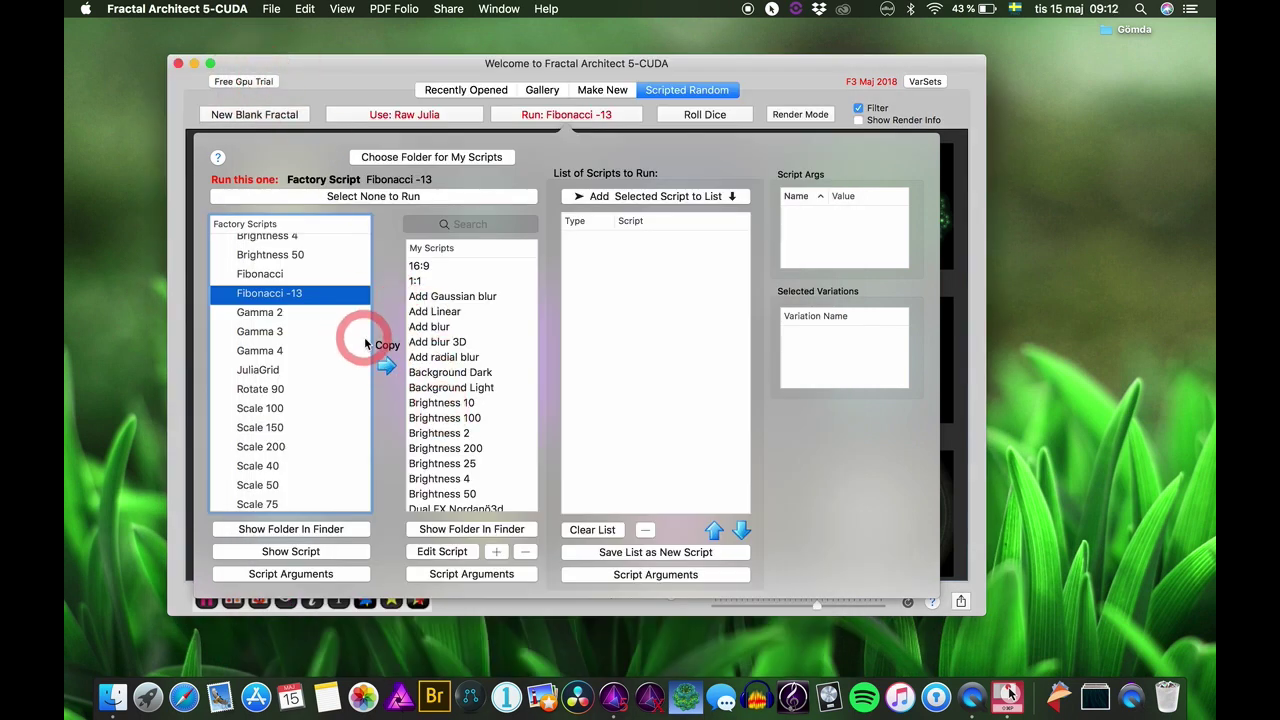
Copy the Fibonacci -13 factory script into My Scripts
left_click(385, 364)
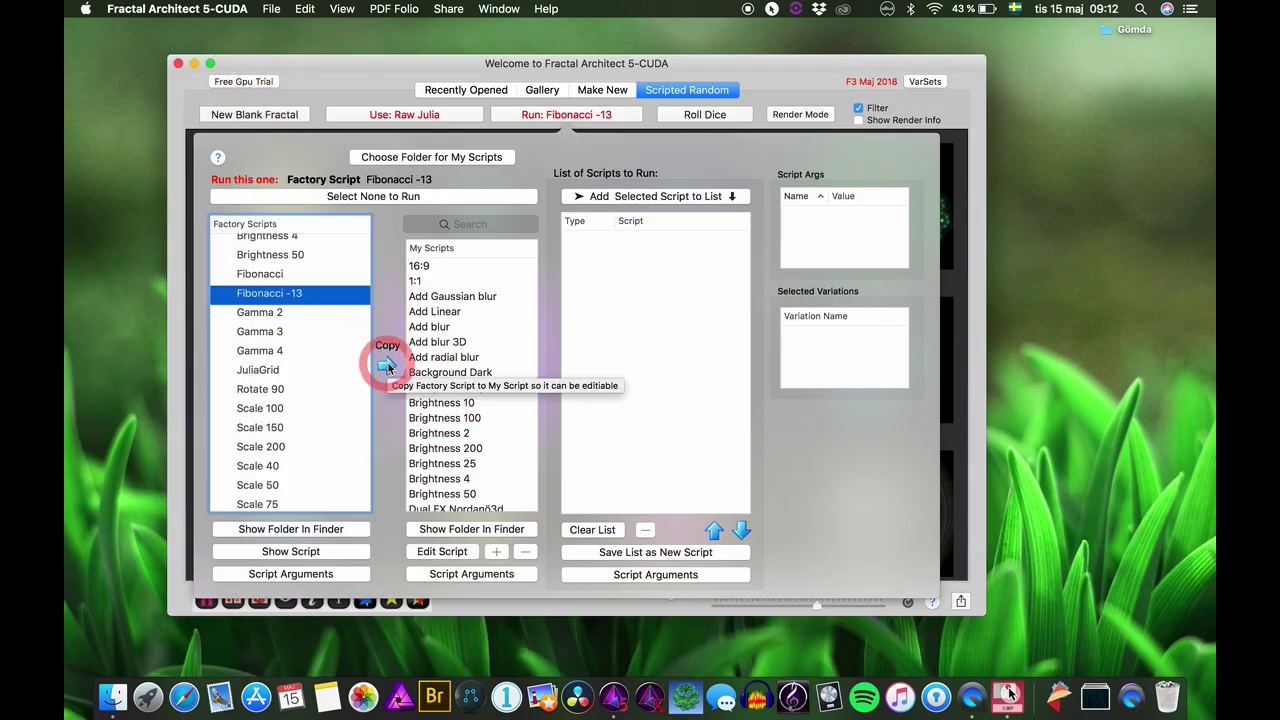
left_click(383, 364)
left_click(468, 452)
scroll(468, 452, "down", 10)
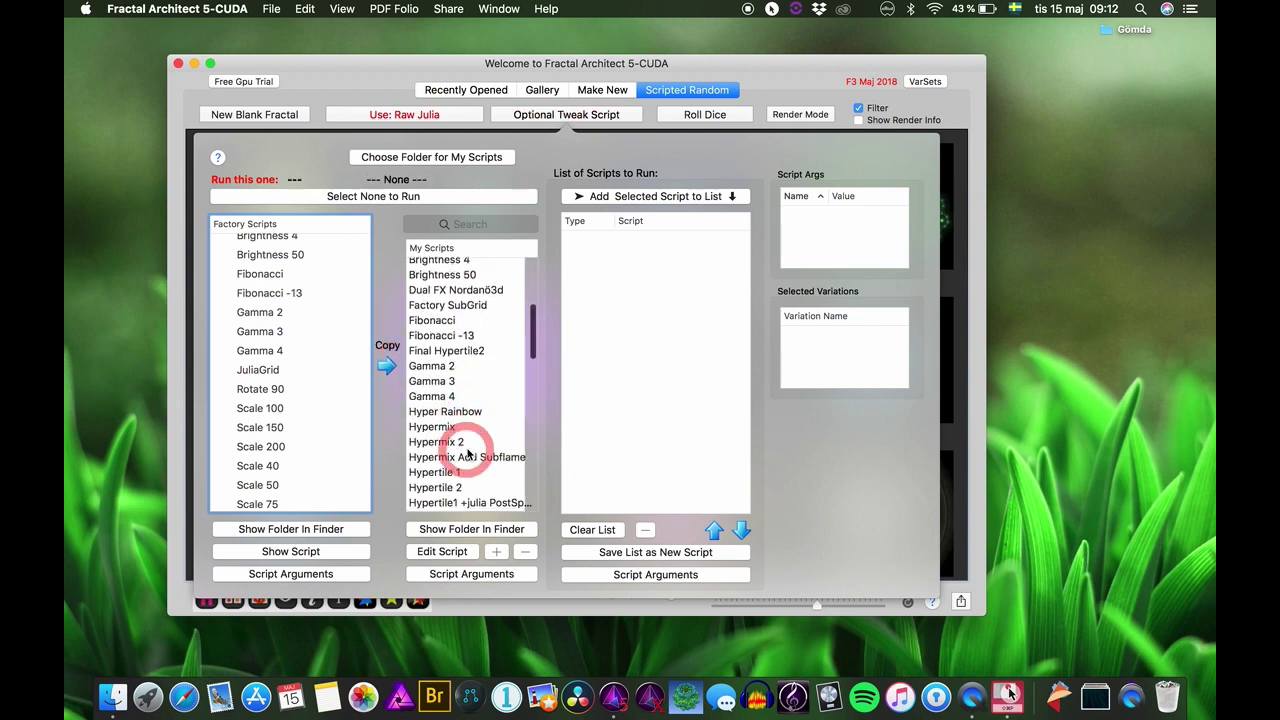
scroll(468, 452, "down", 3)
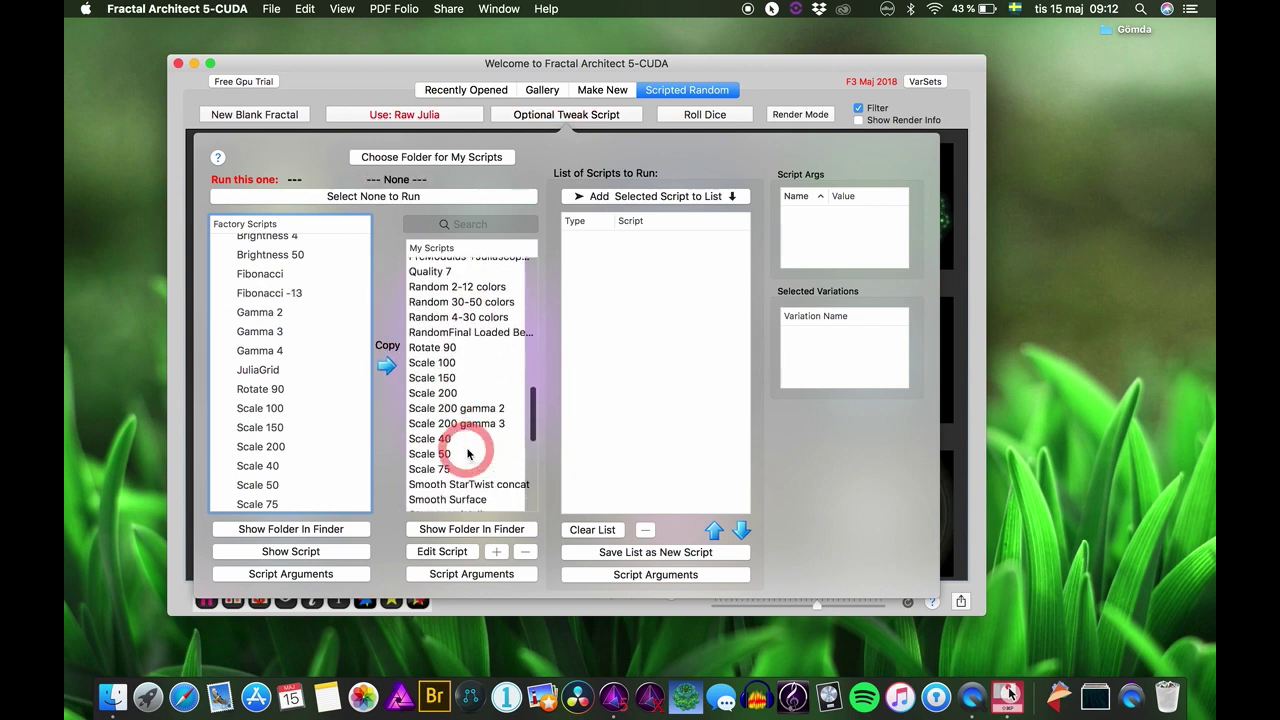
scroll(468, 452, "up", 8)
scroll(468, 452, "up", 1)
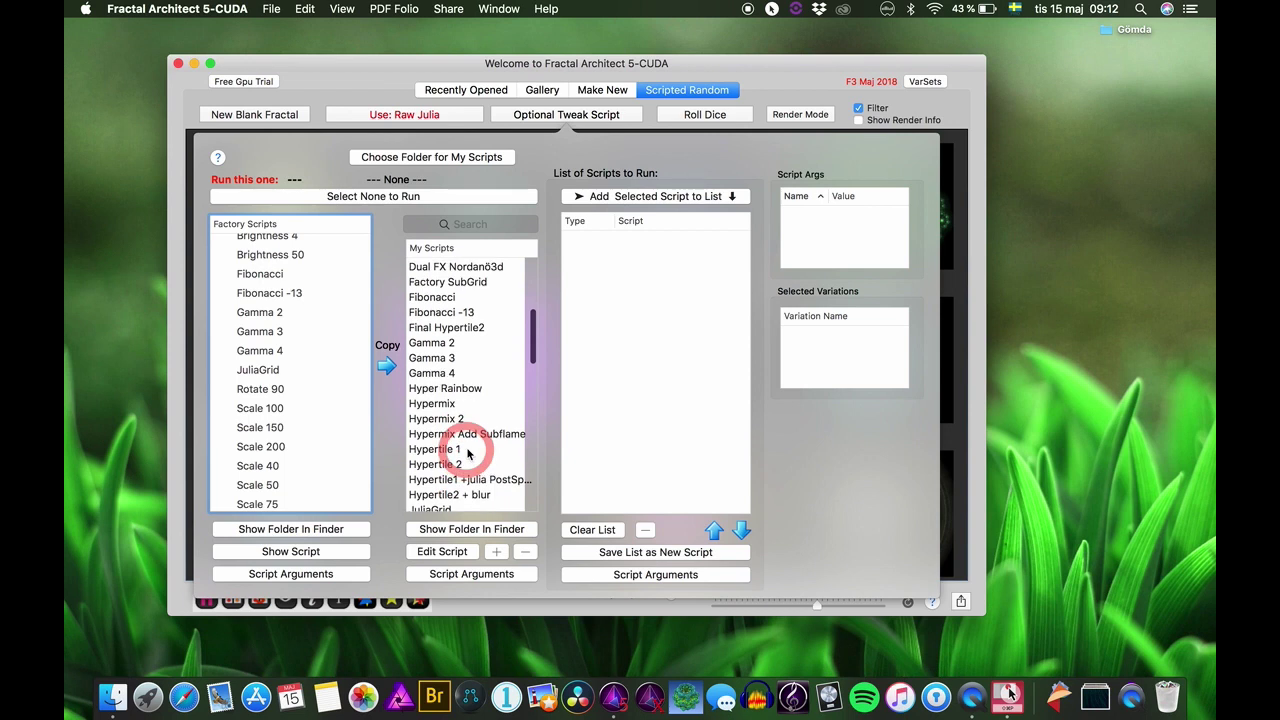
scroll(468, 452, "down", 15)
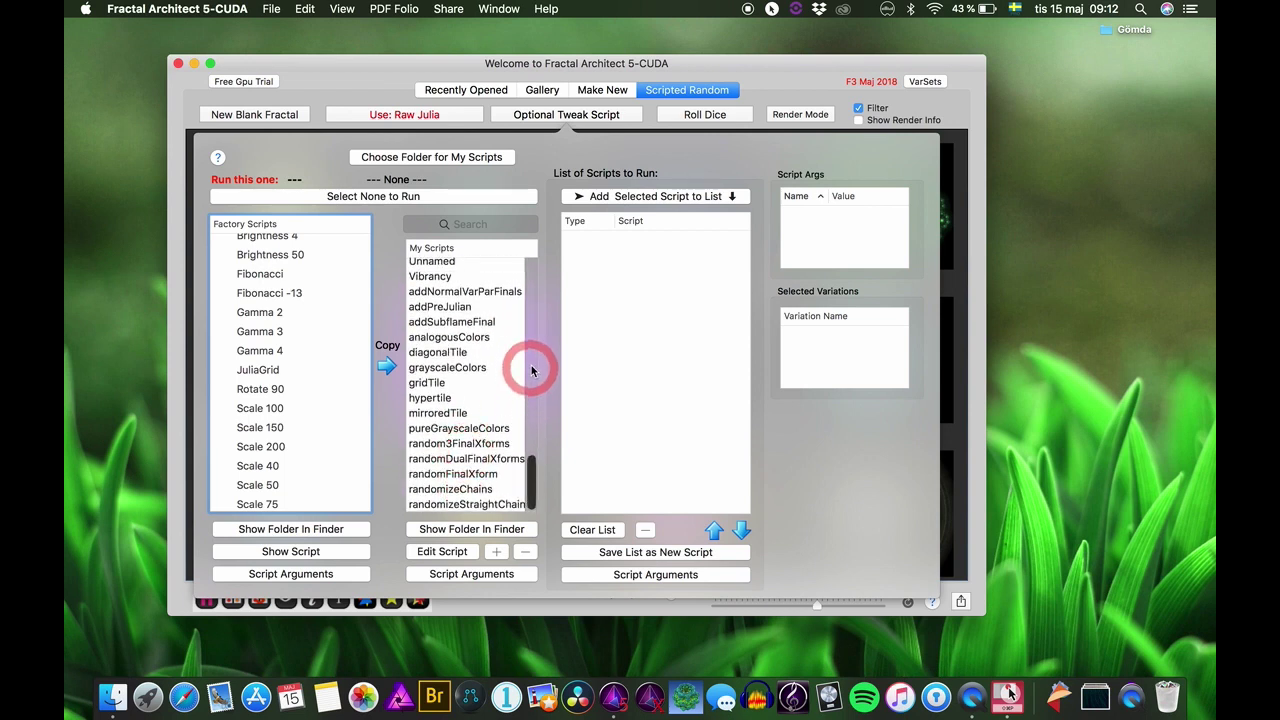
scroll(478, 290, "up", 3)
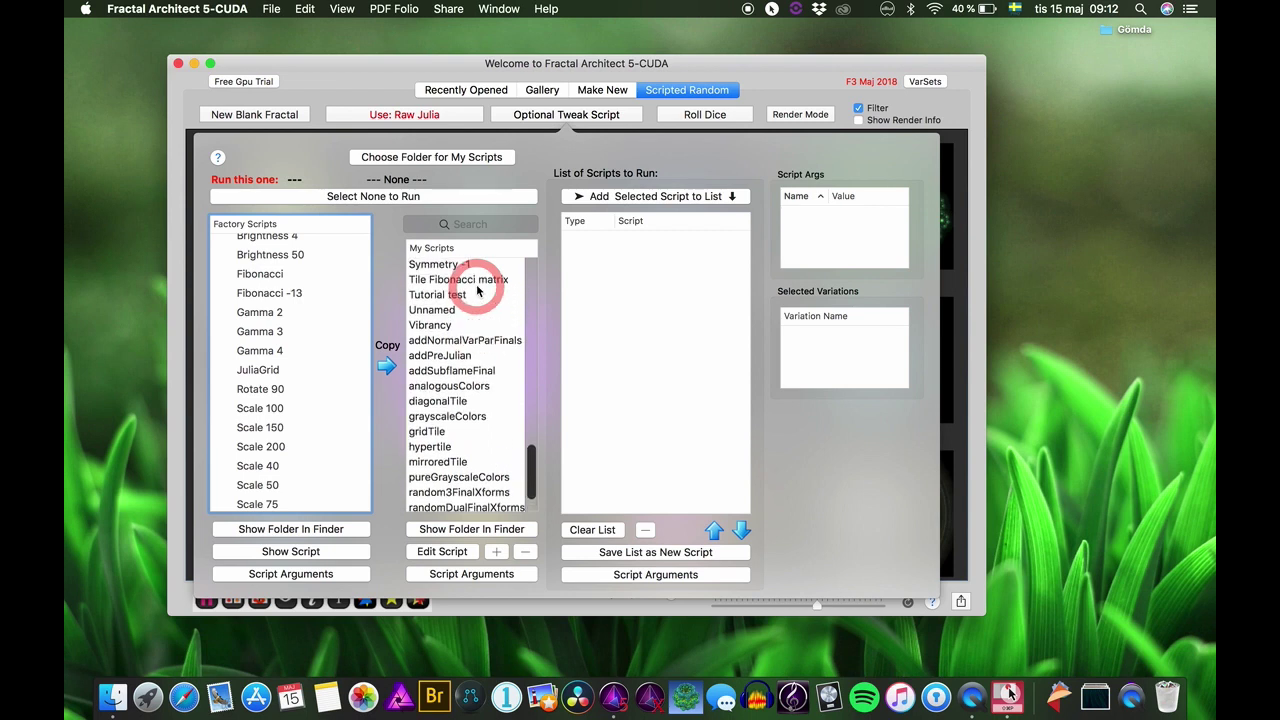
Briefly open the Unnamed script, then open the My Scripts Fibonacci -13 copy for editing
left_click(432, 310)
left_click(442, 551)
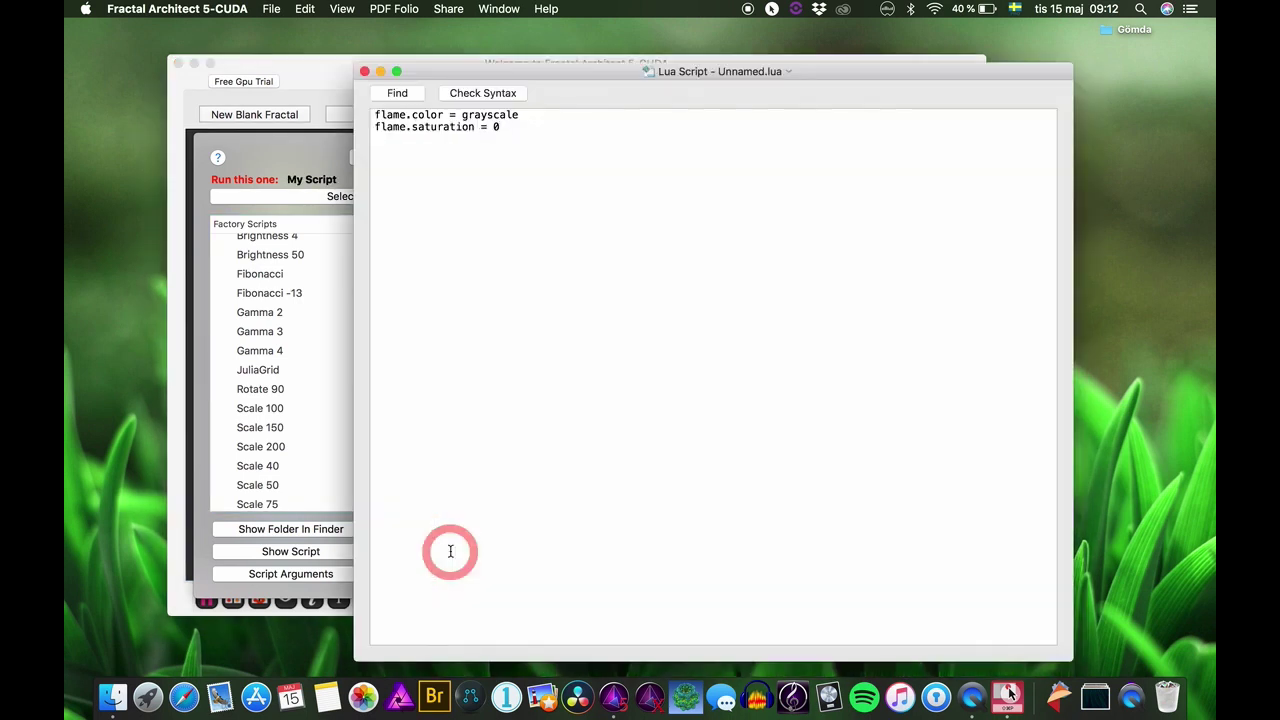
left_click(364, 77)
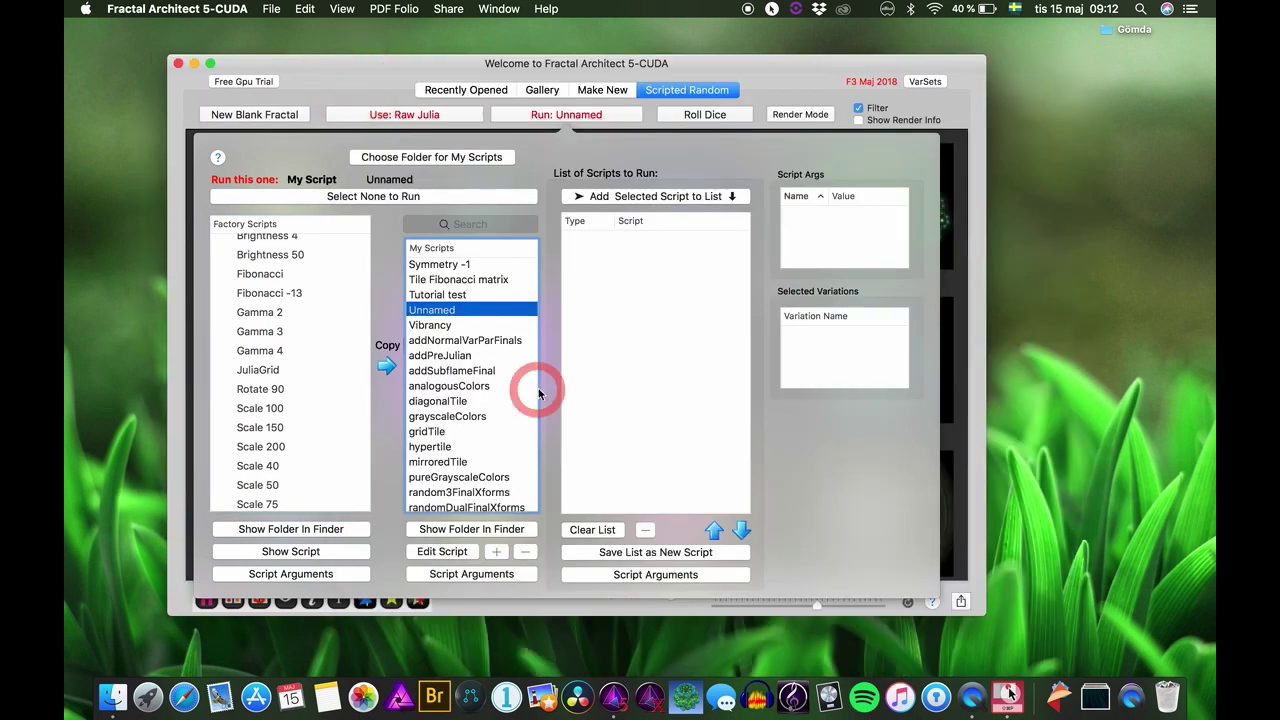
scroll(507, 357, "up", 5)
scroll(507, 357, "up", 6)
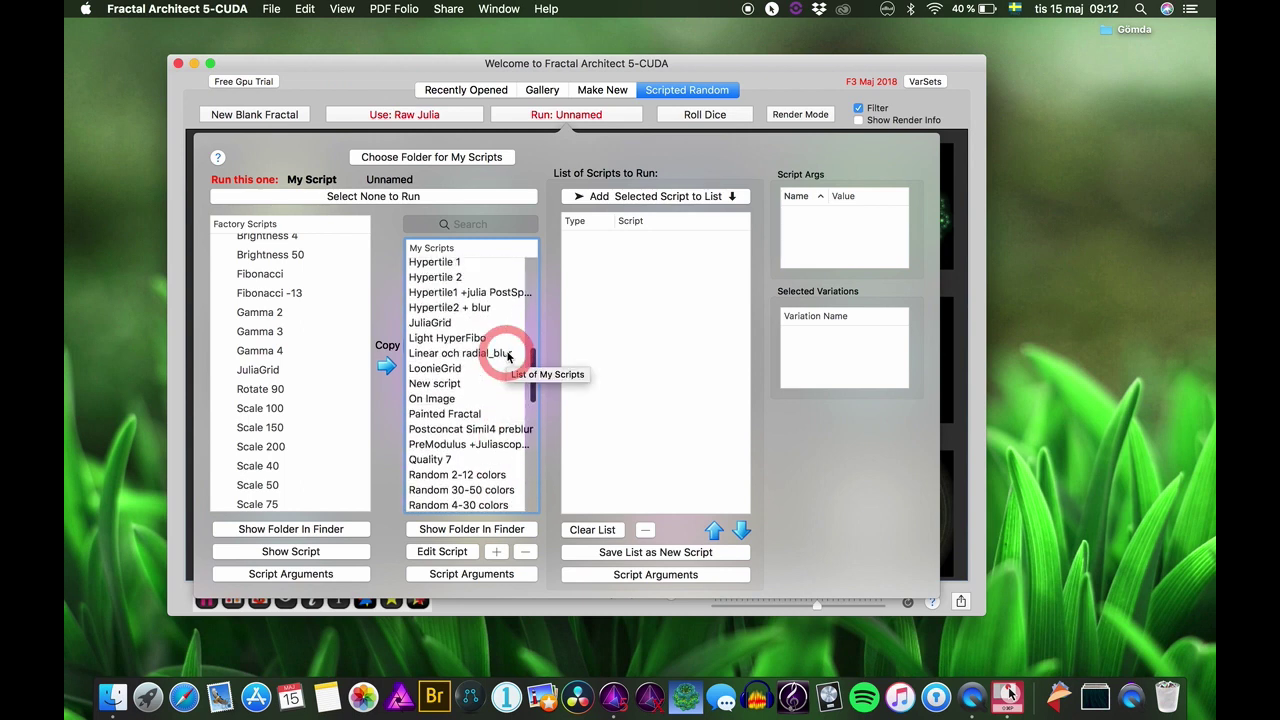
scroll(507, 357, "up", 2)
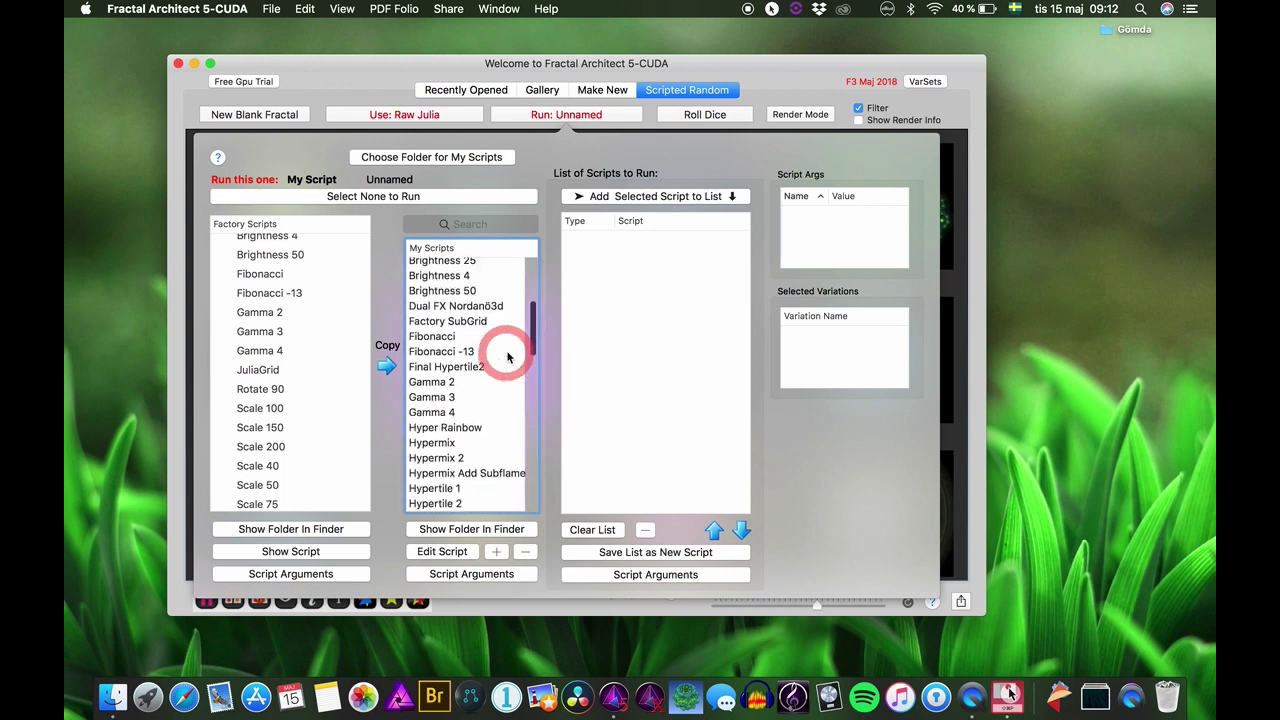
left_click(434, 362)
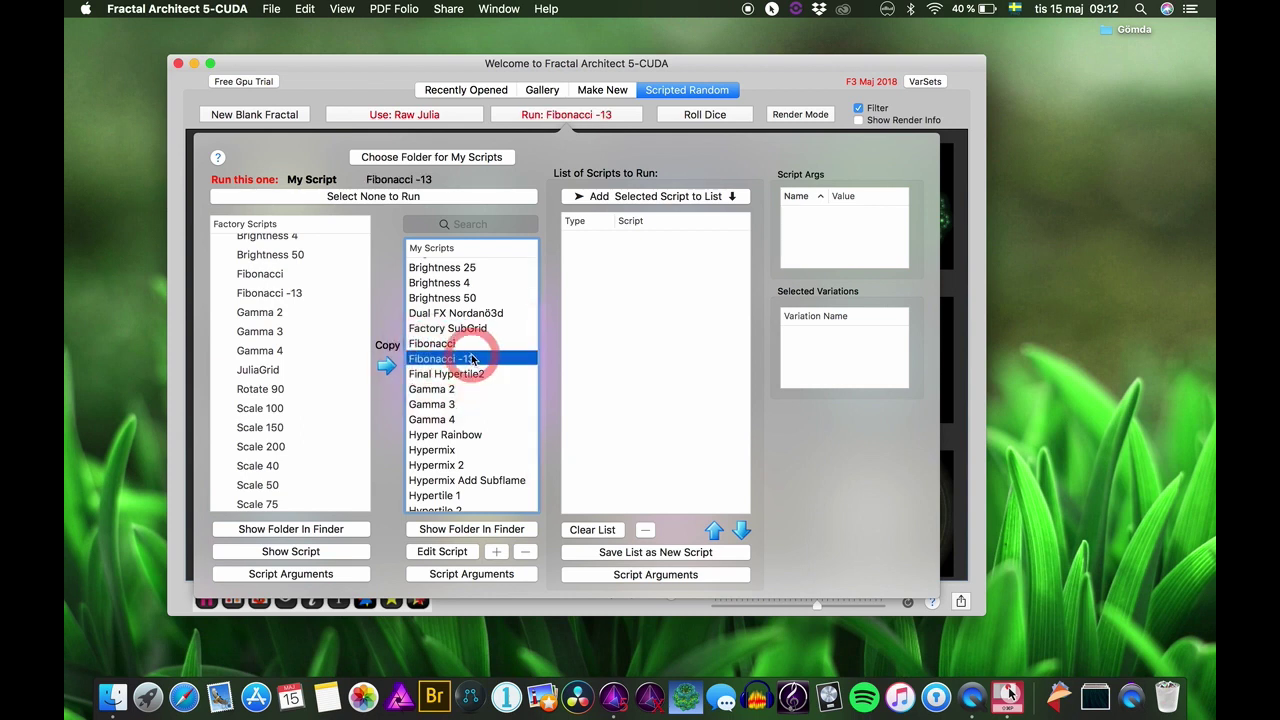
left_click(452, 550)
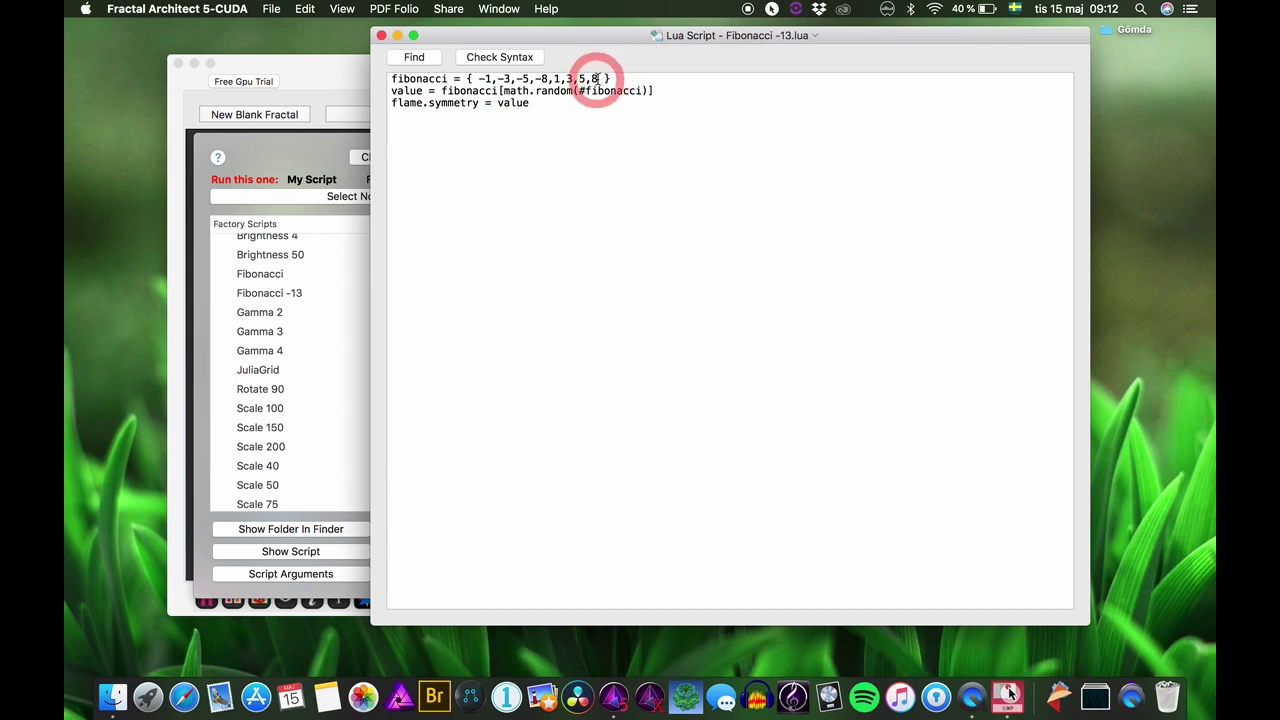
Append 50 to the fibonacci list, making { -1,-3,-5,-8,1,3,5,8,50 }, and save Fibonacci -13.lua
left_click(788, 112)
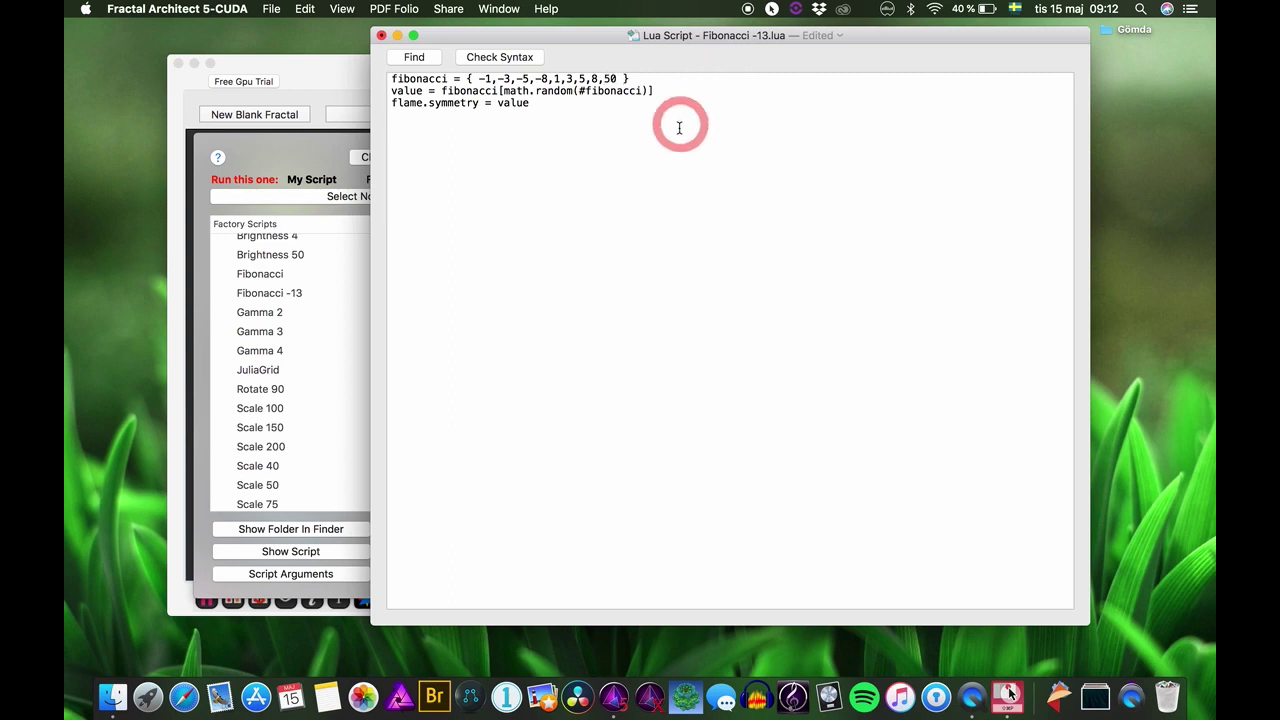
left_click(380, 37)
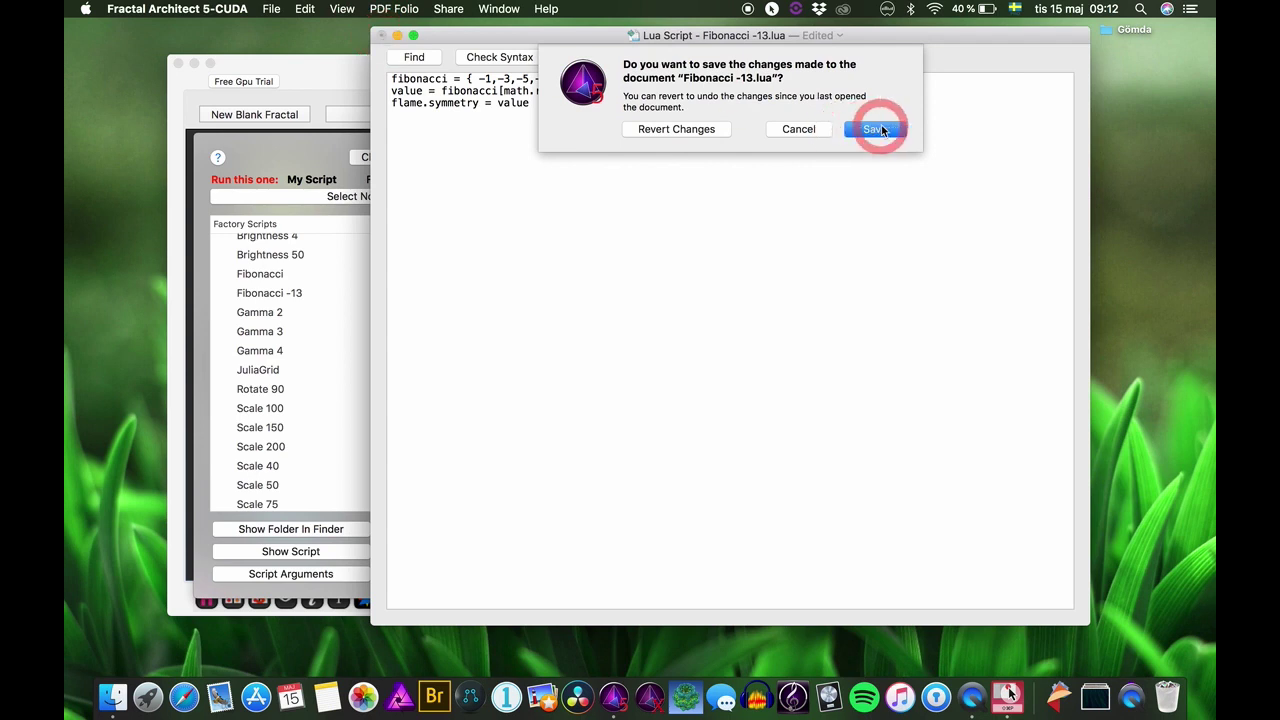
left_click(880, 130)
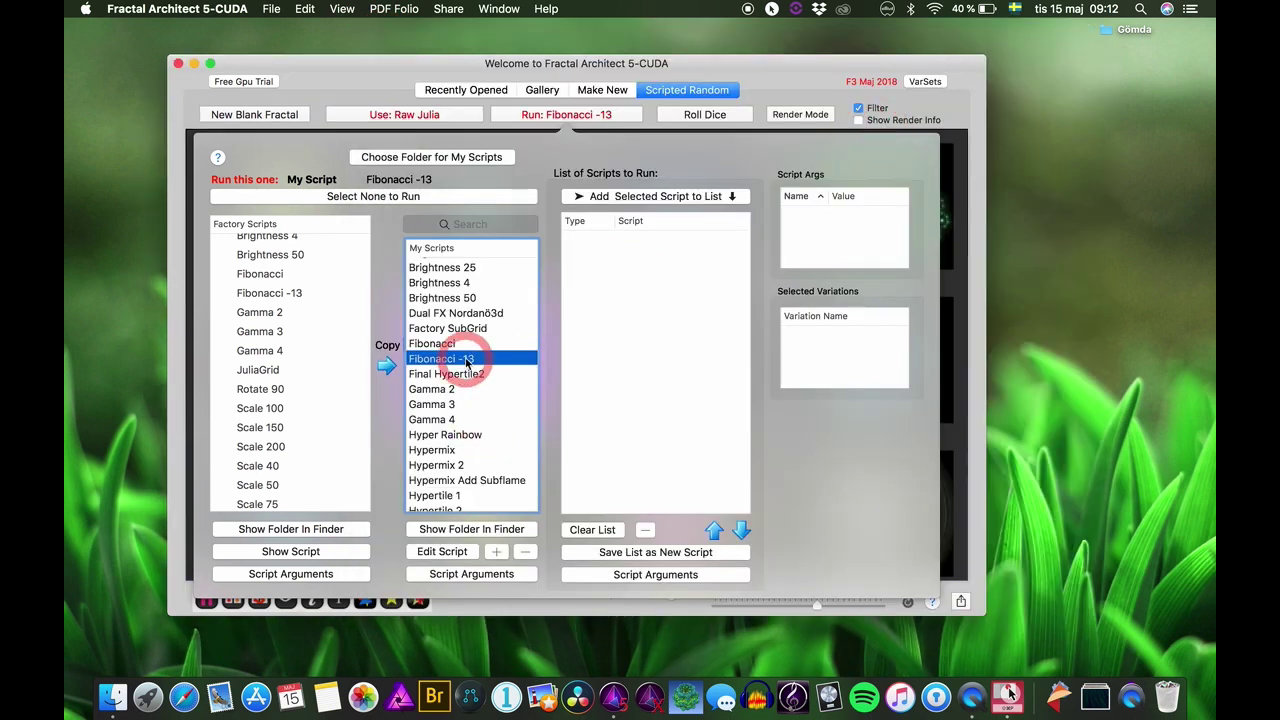
Rename the My Scripts copy from Fibonacci -13 to Fibonacci +50
left_click(470, 361)
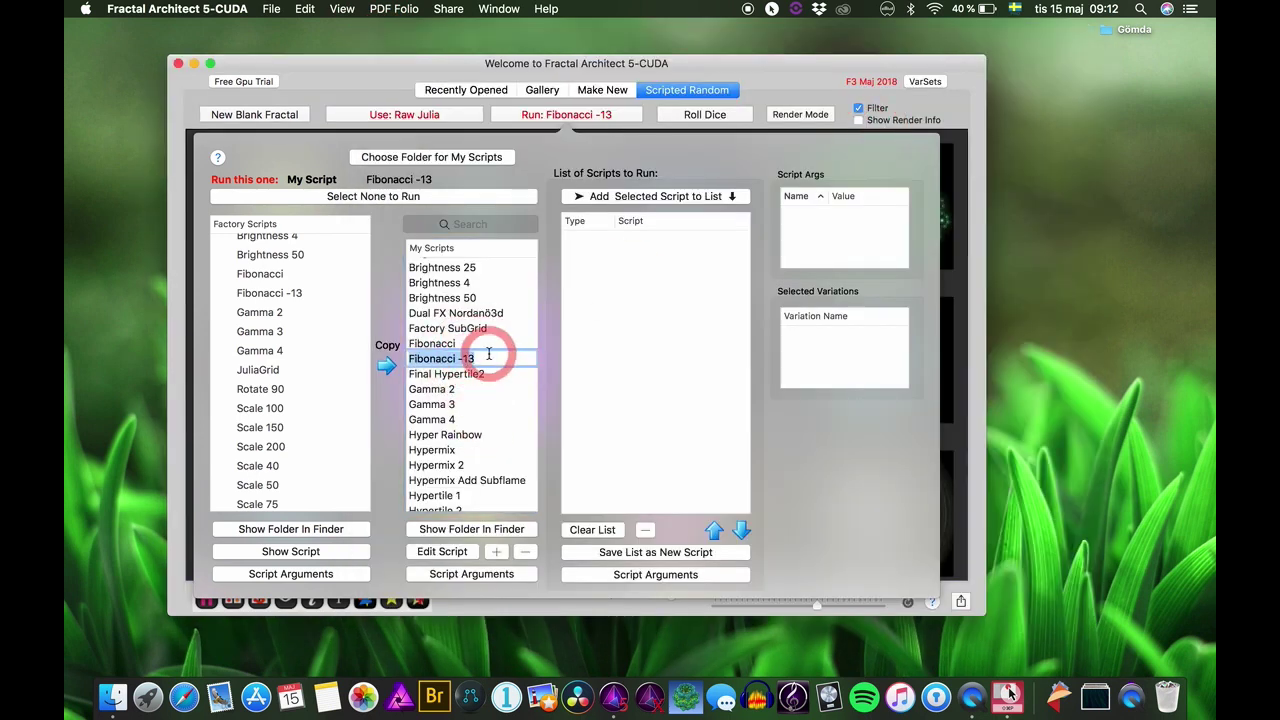
left_click(483, 357)
key("BackSpace")
key("BackSpace")
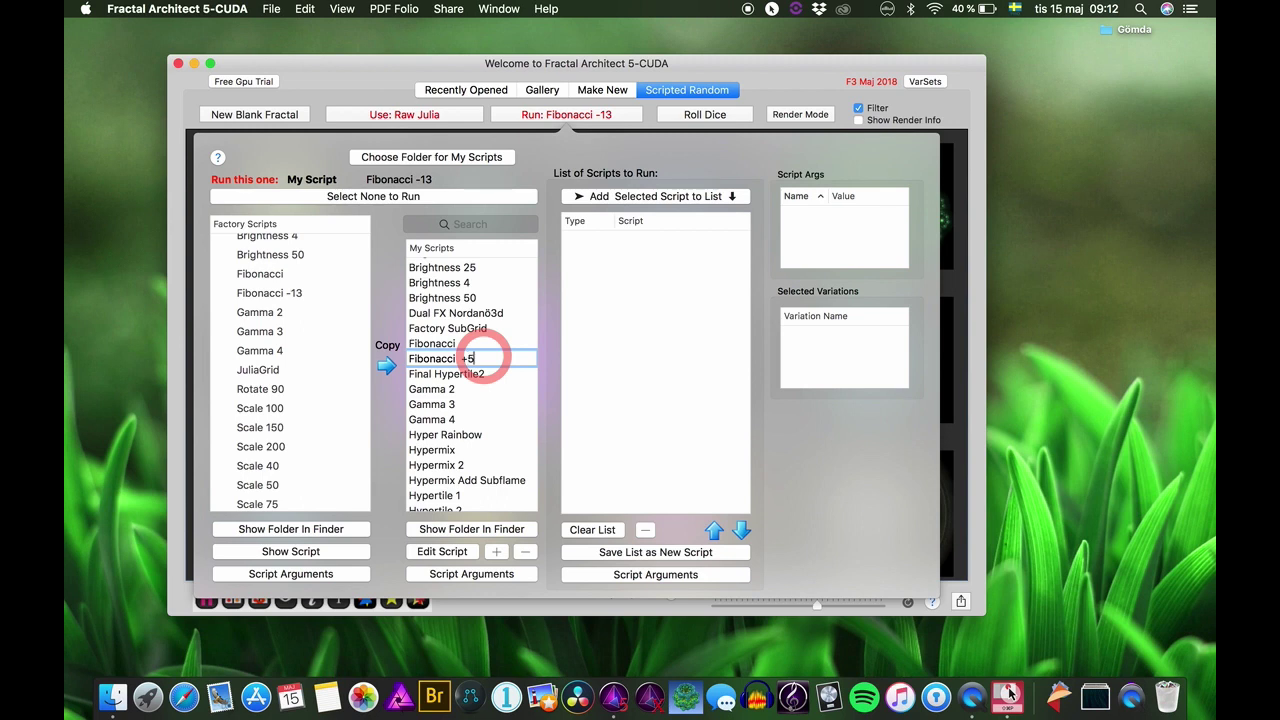
key("Return")
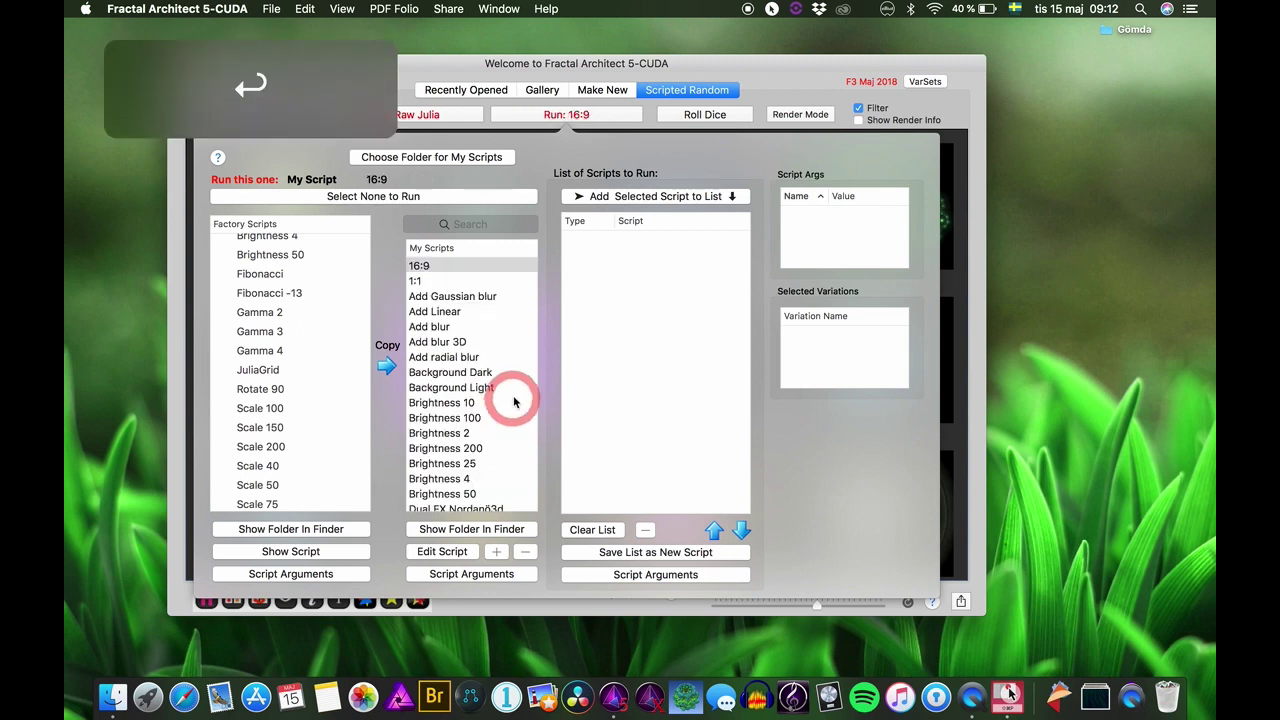
scroll(514, 446, "down", 10)
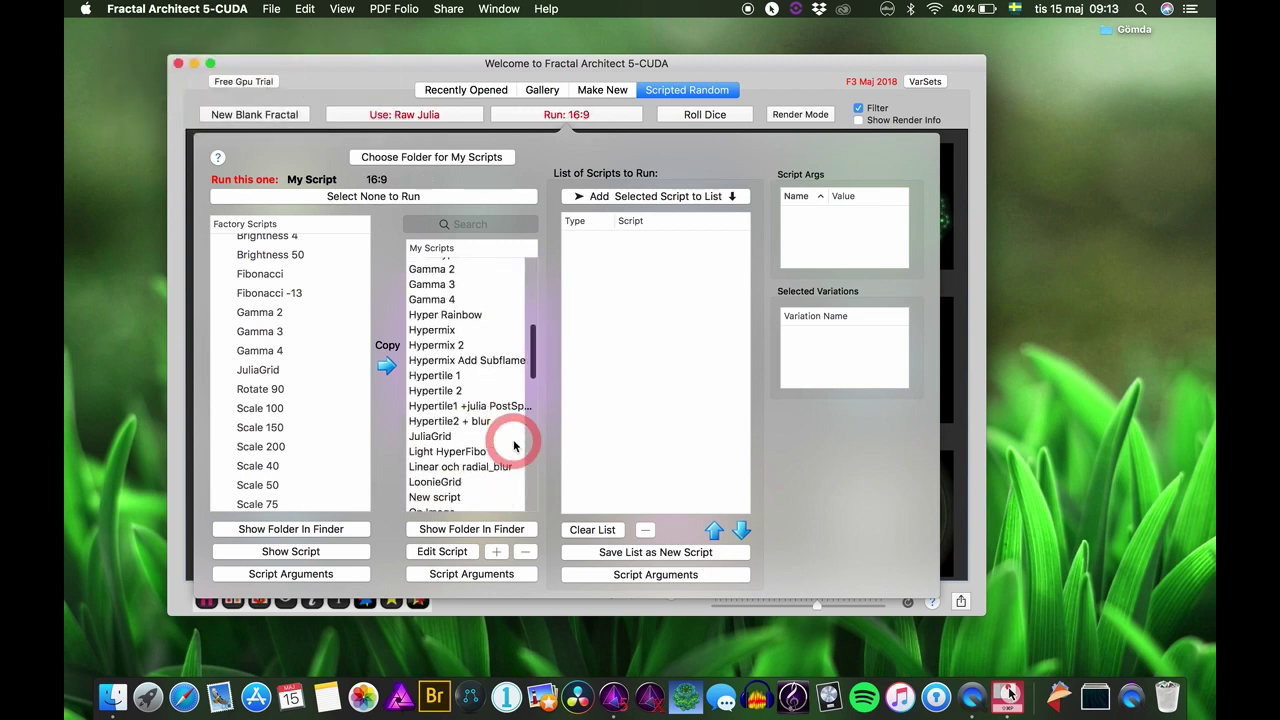
scroll(514, 446, "down", 10)
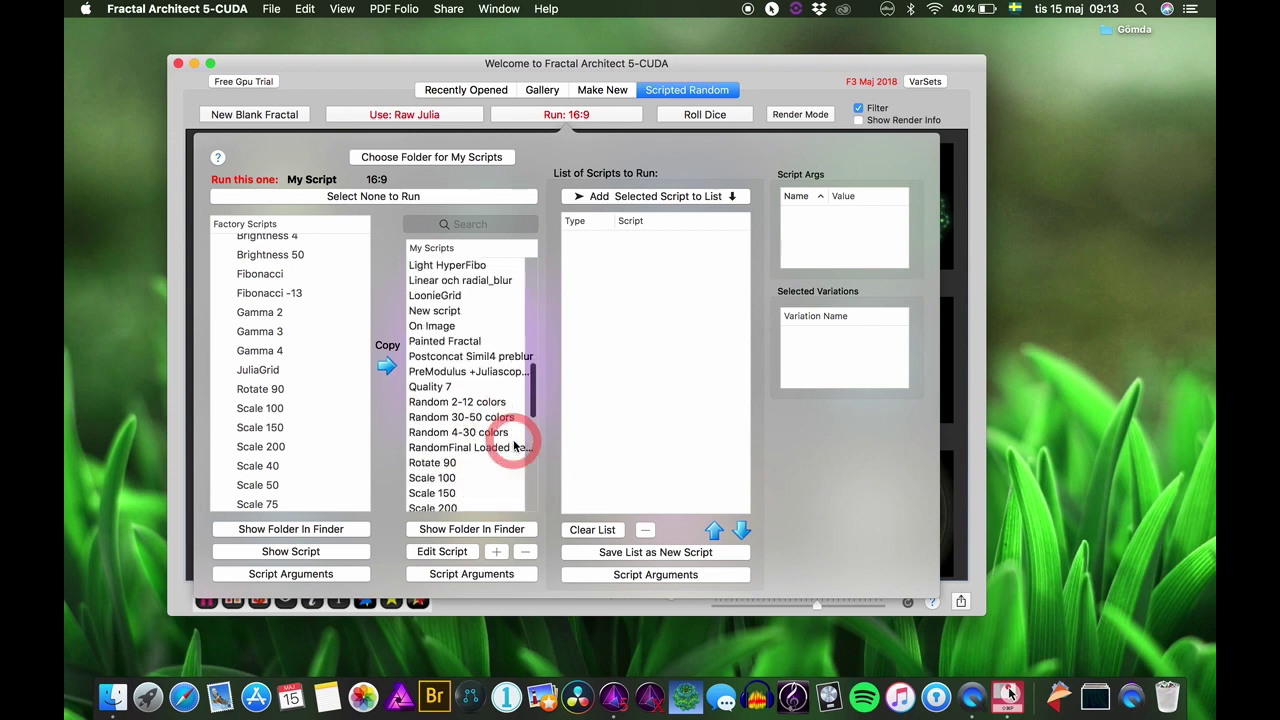
scroll(514, 446, "up", 10)
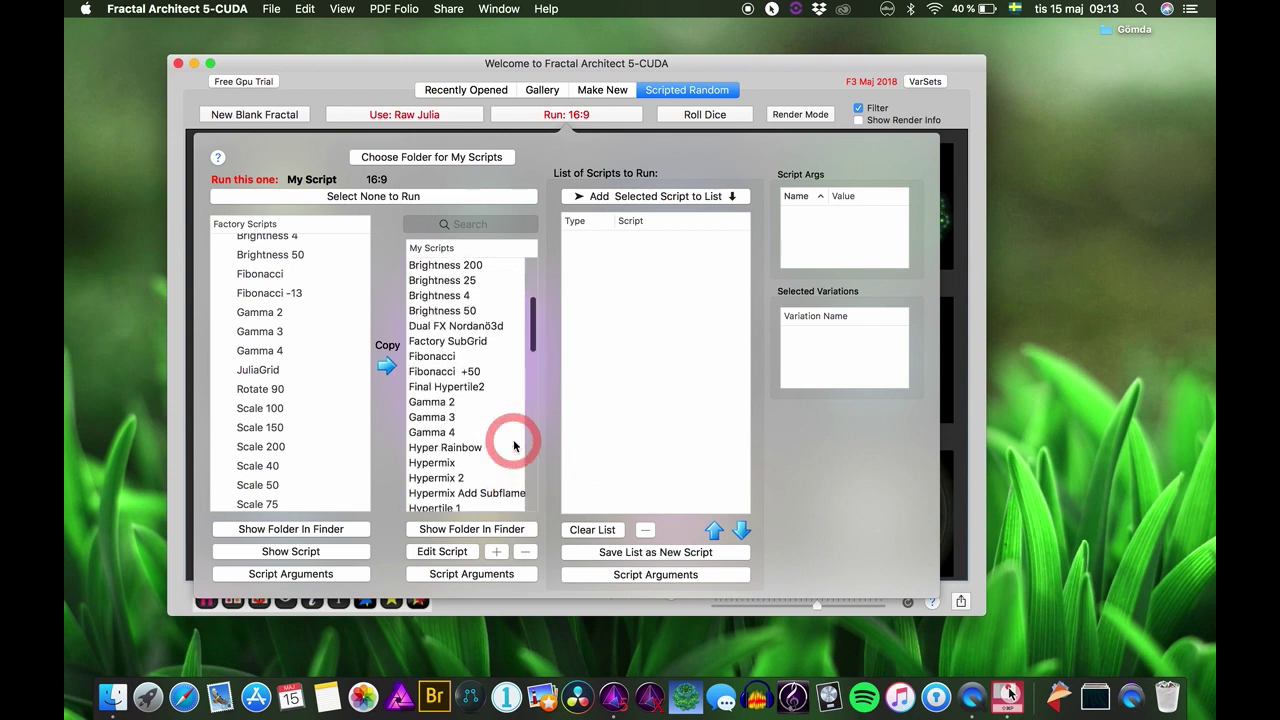
Put Fibonacci +50 in the run list and roll a random gallery from that custom list
left_click(443, 371)
left_click(619, 196)
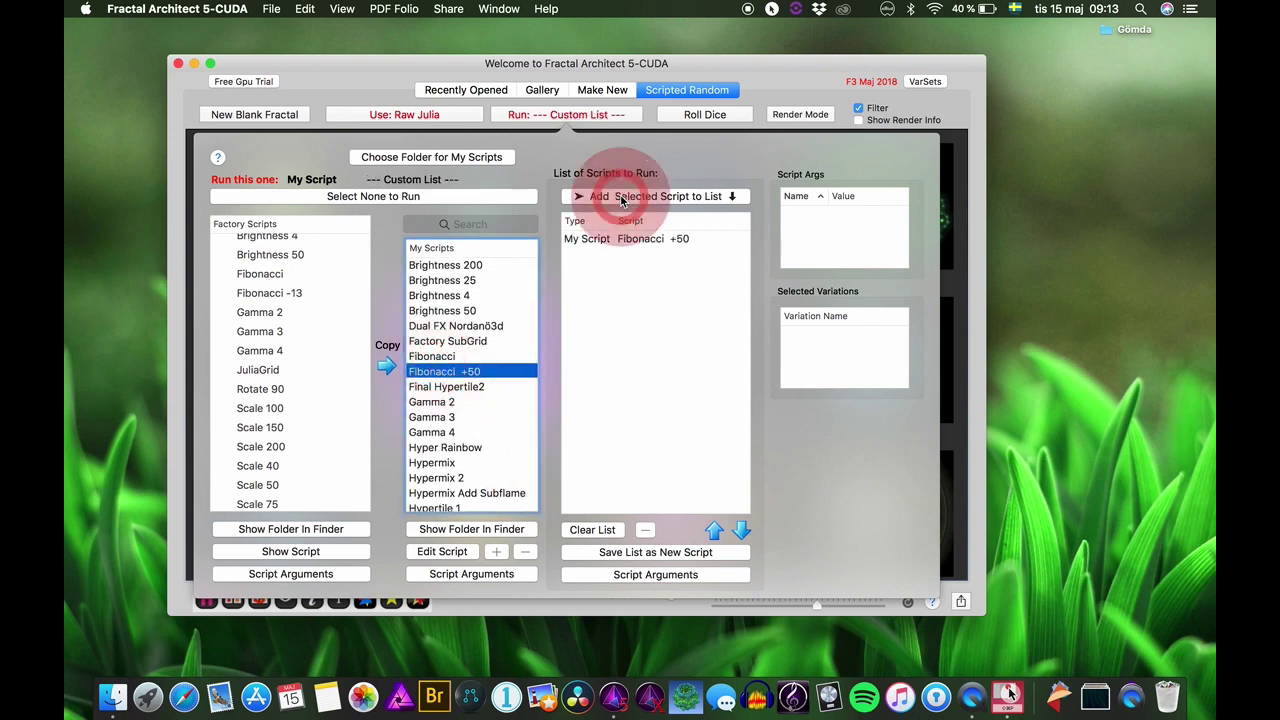
left_click(705, 114)
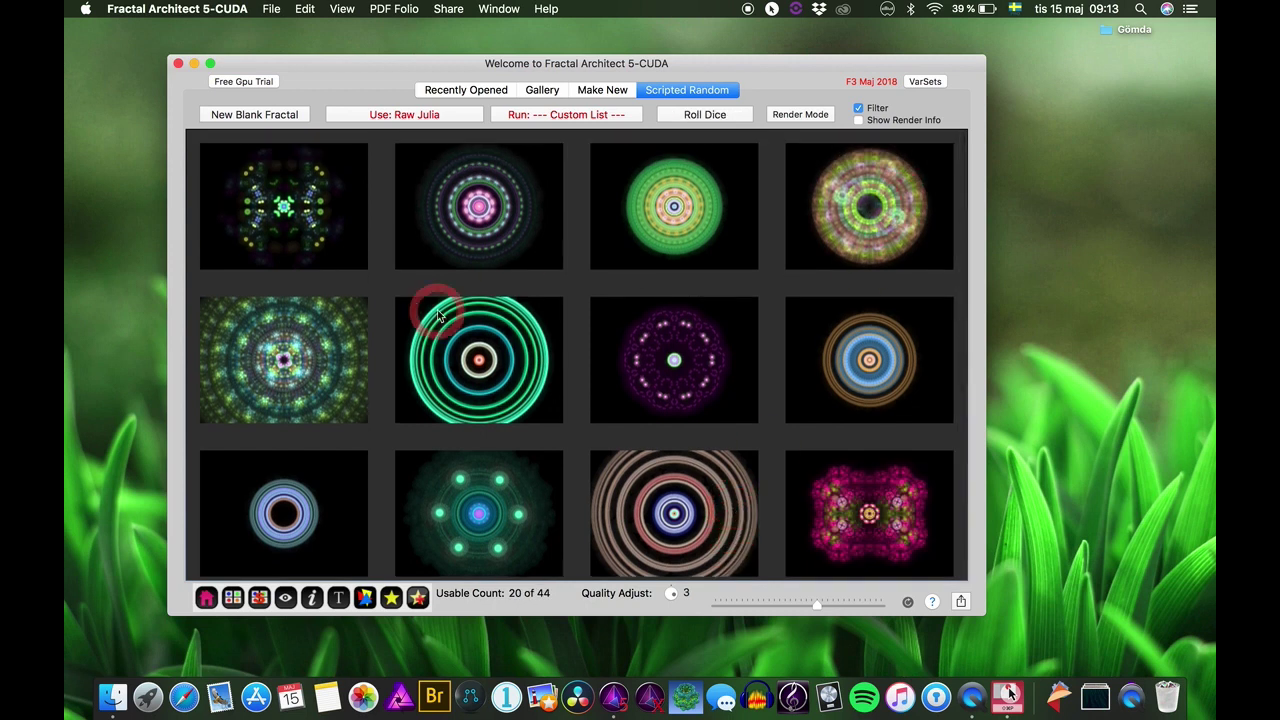
Clear the script chosen to run and close the script chooser
left_click(553, 112)
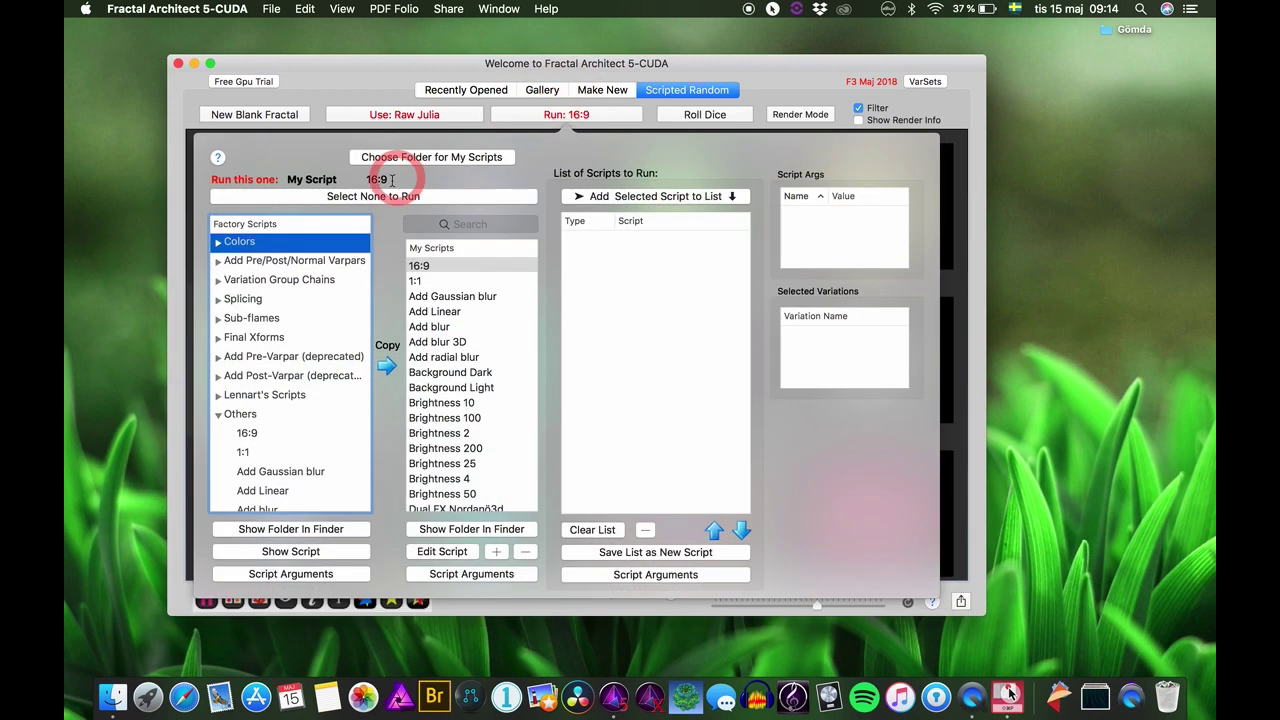
left_click(358, 199)
left_click(733, 88)
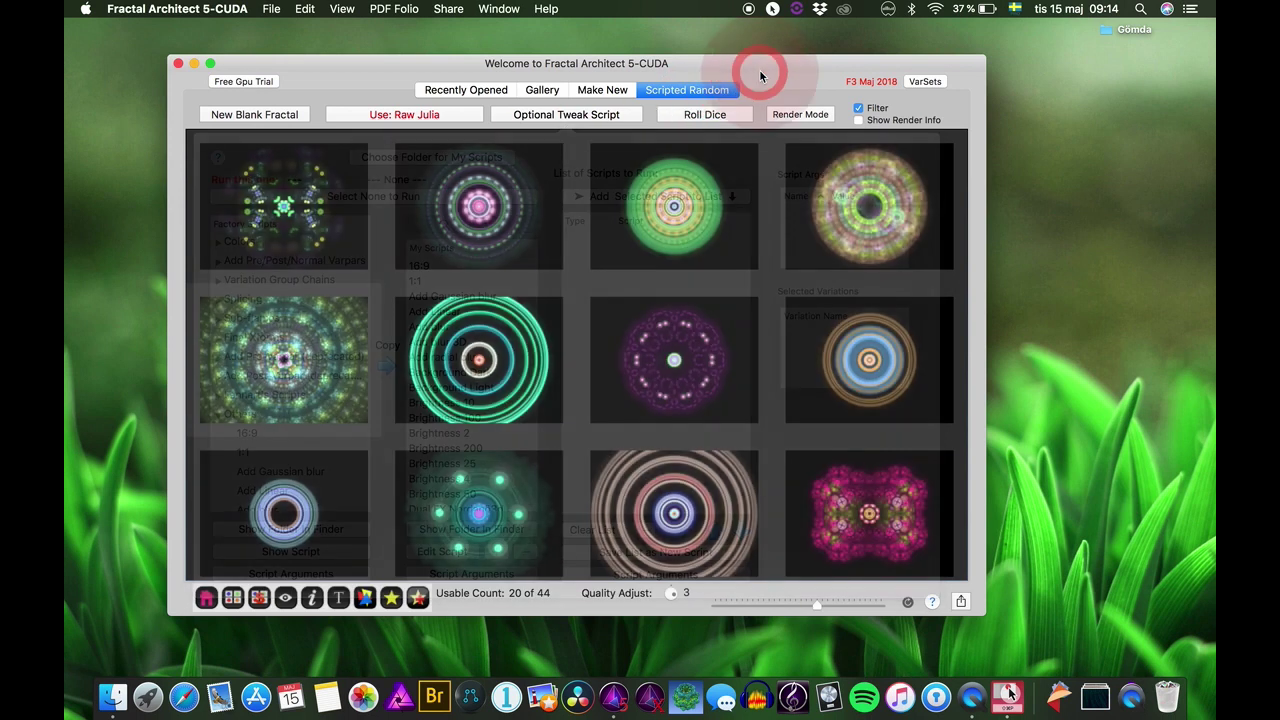
left_click(470, 170)
Generate a widescreen random gallery with the factory 16:9 script, then stop the run
left_click(557, 114)
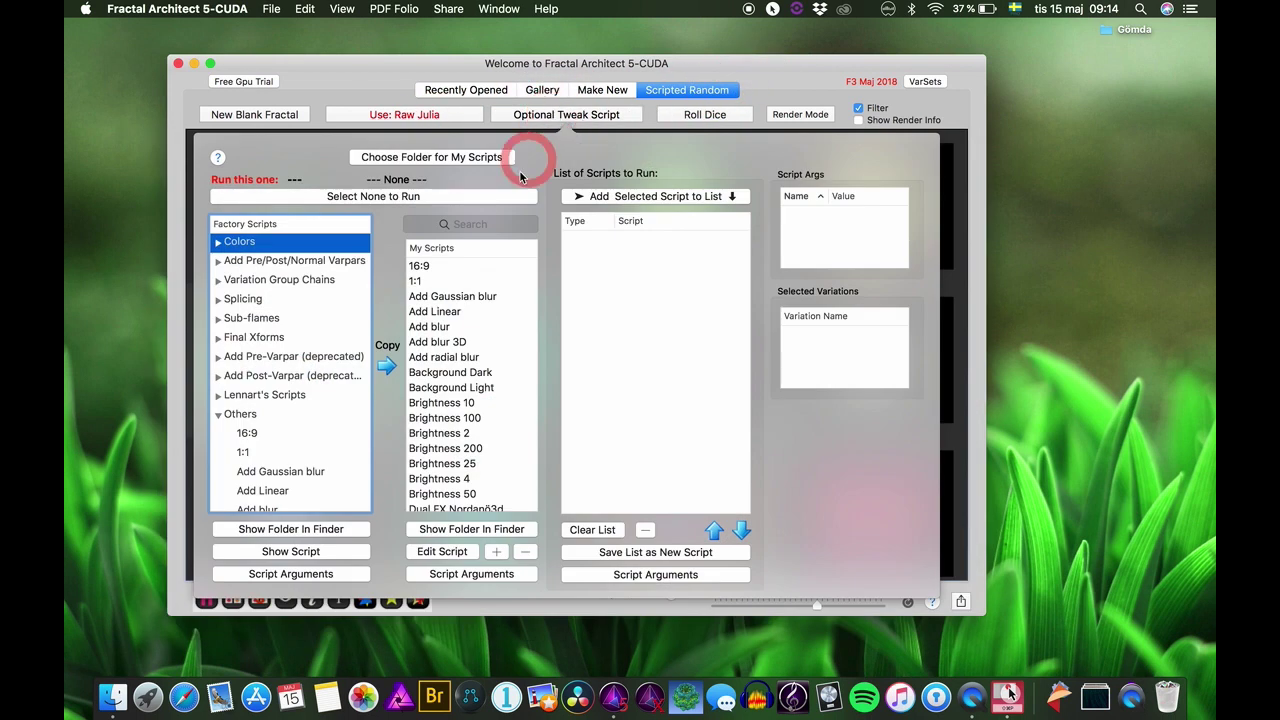
left_click(265, 423)
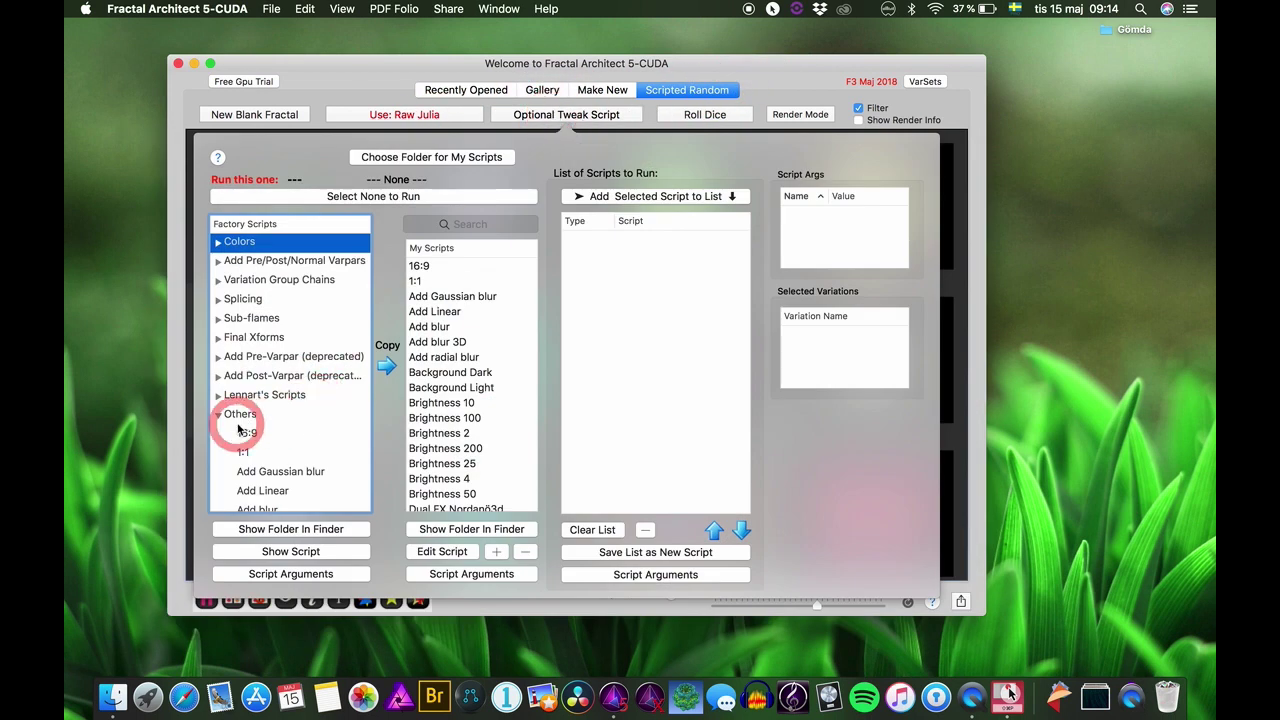
left_click(248, 433)
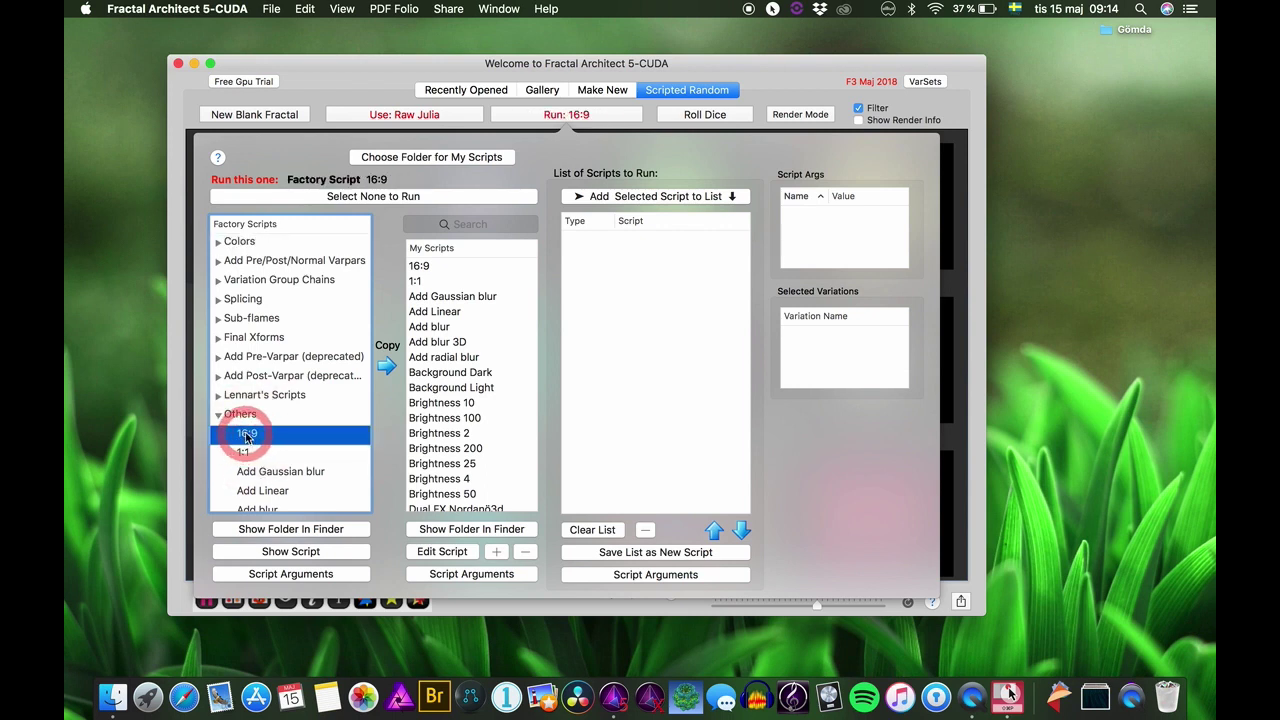
left_click(614, 228)
left_click(717, 115)
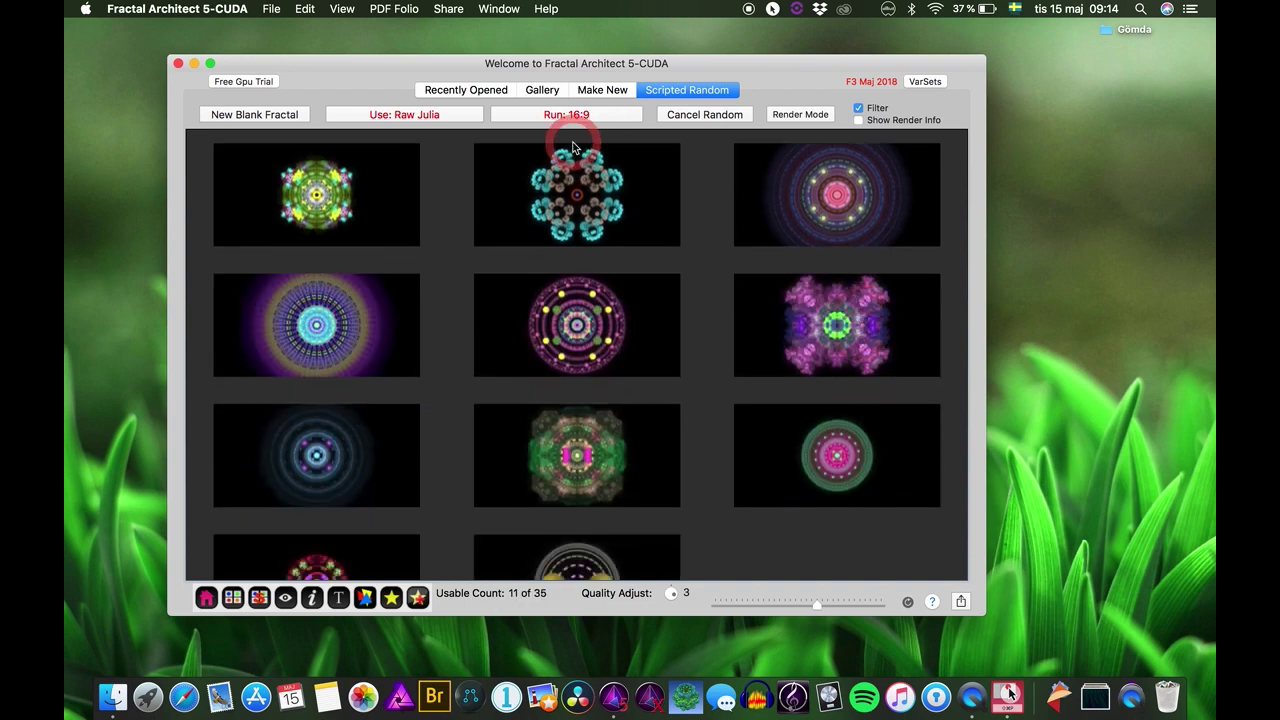
left_click(677, 114)
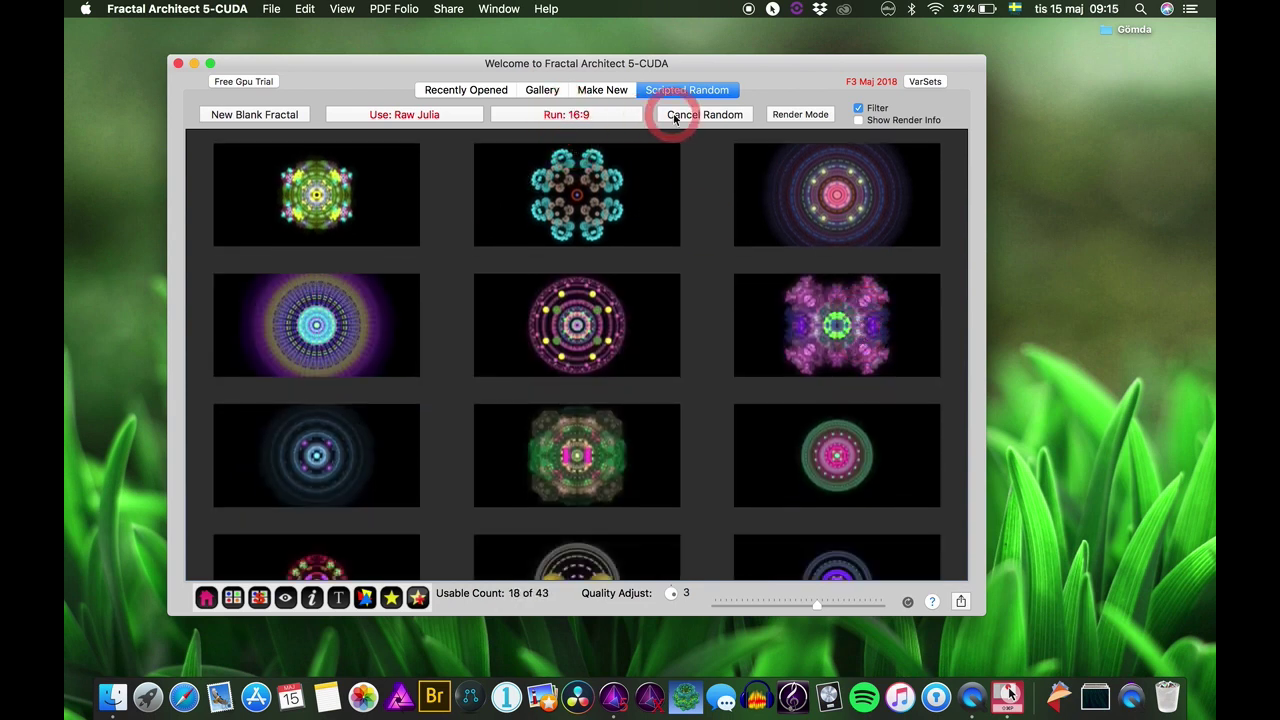
left_click(611, 112)
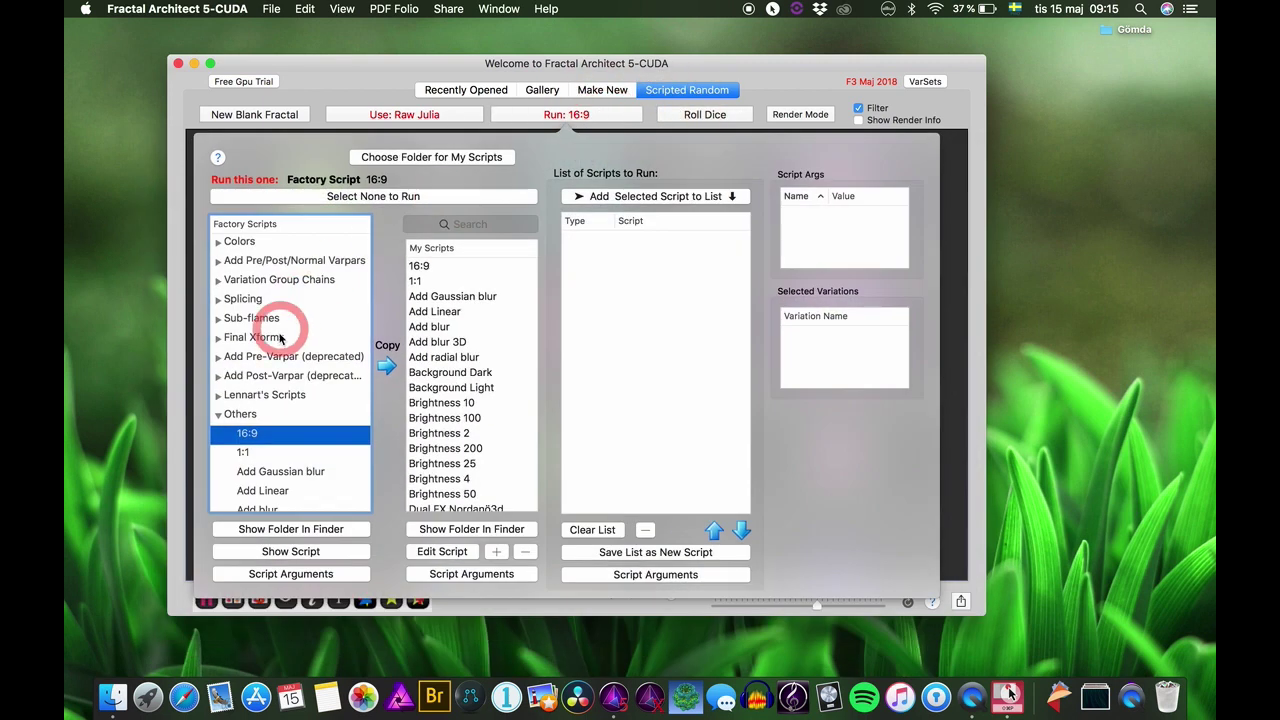
Roll a square-format random gallery using the factory 1:1 script
left_click(243, 452)
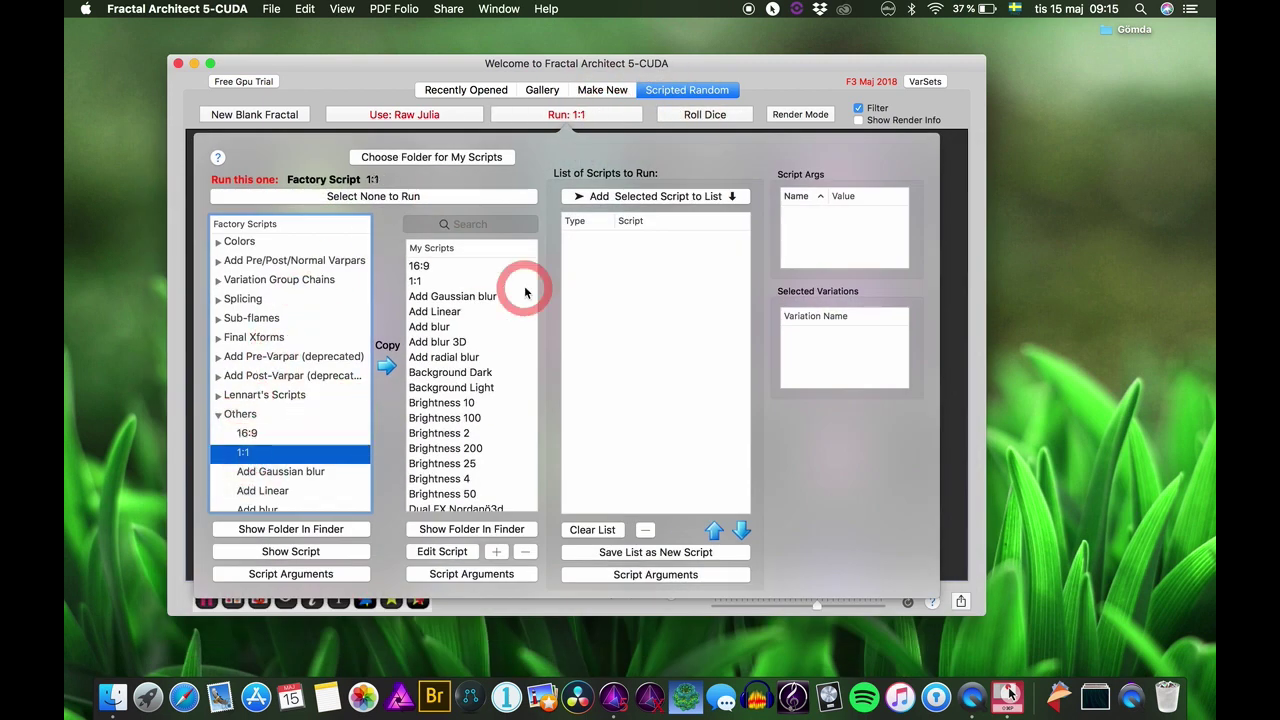
left_click(770, 85)
left_click(712, 114)
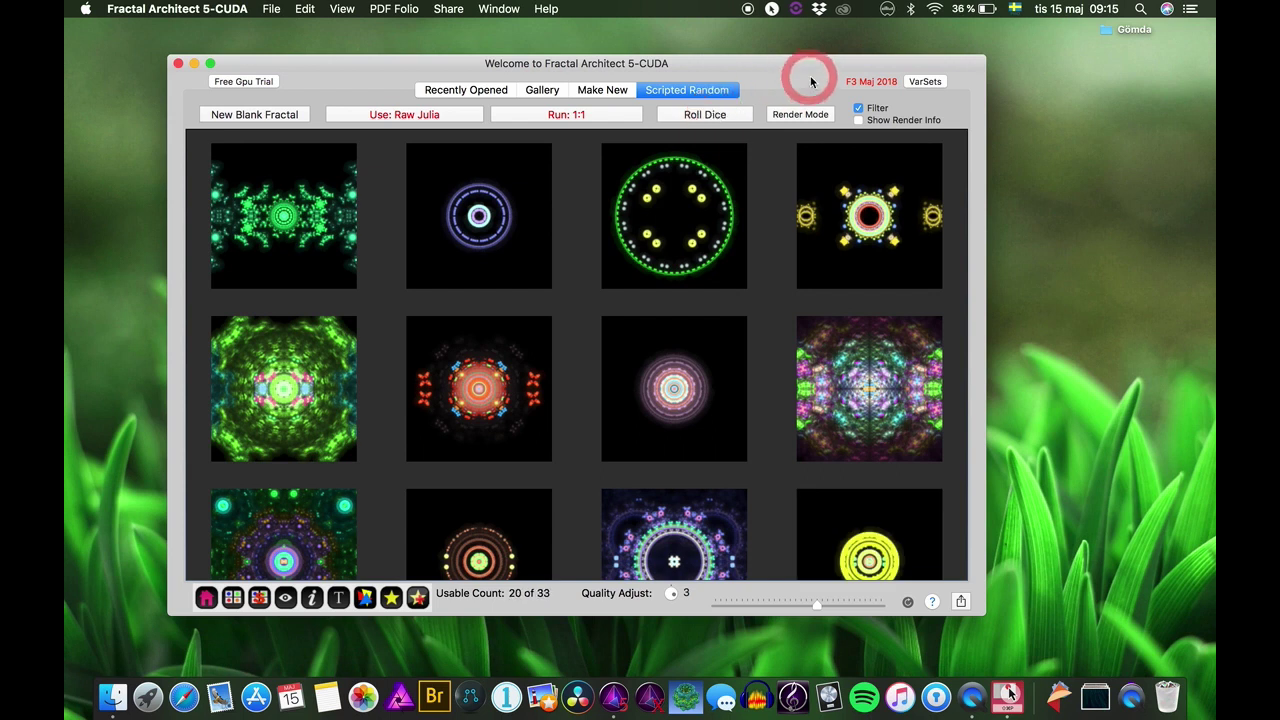
Clear the script chosen to run and scroll through the Factory Scripts list
left_click(581, 115)
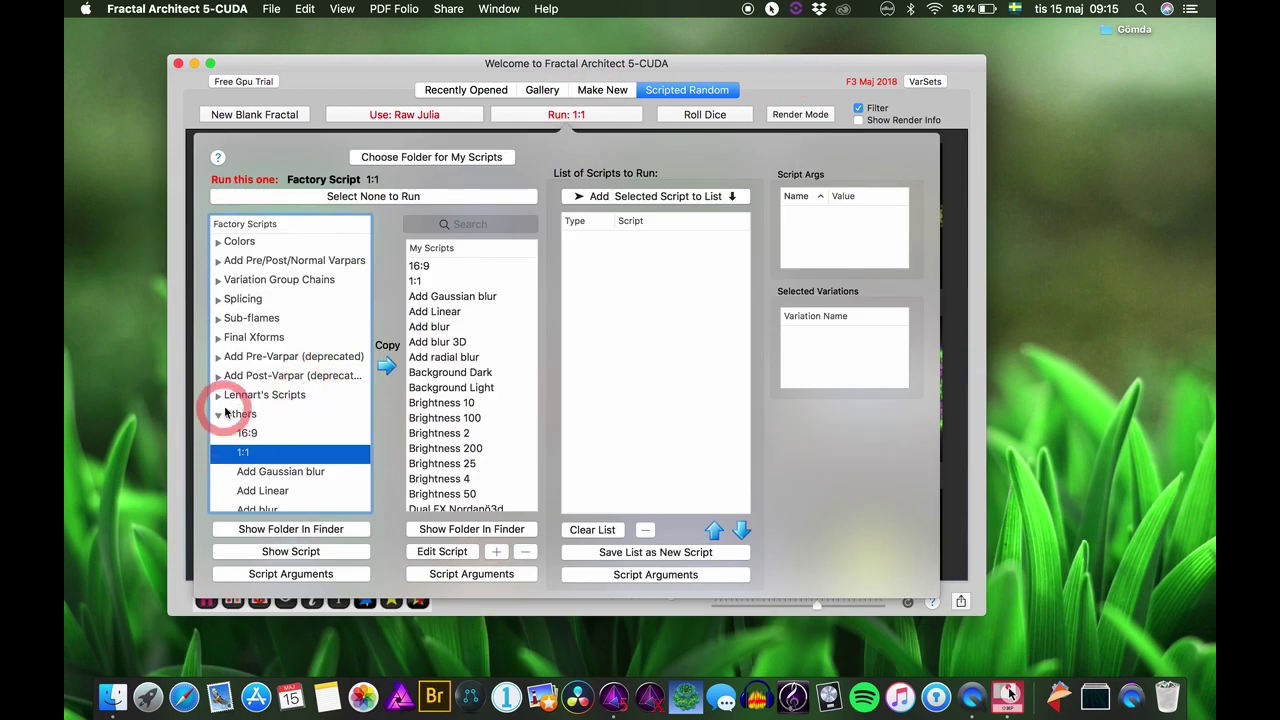
left_click(449, 196)
scroll(300, 451, "down", 2)
scroll(303, 455, "down", 4)
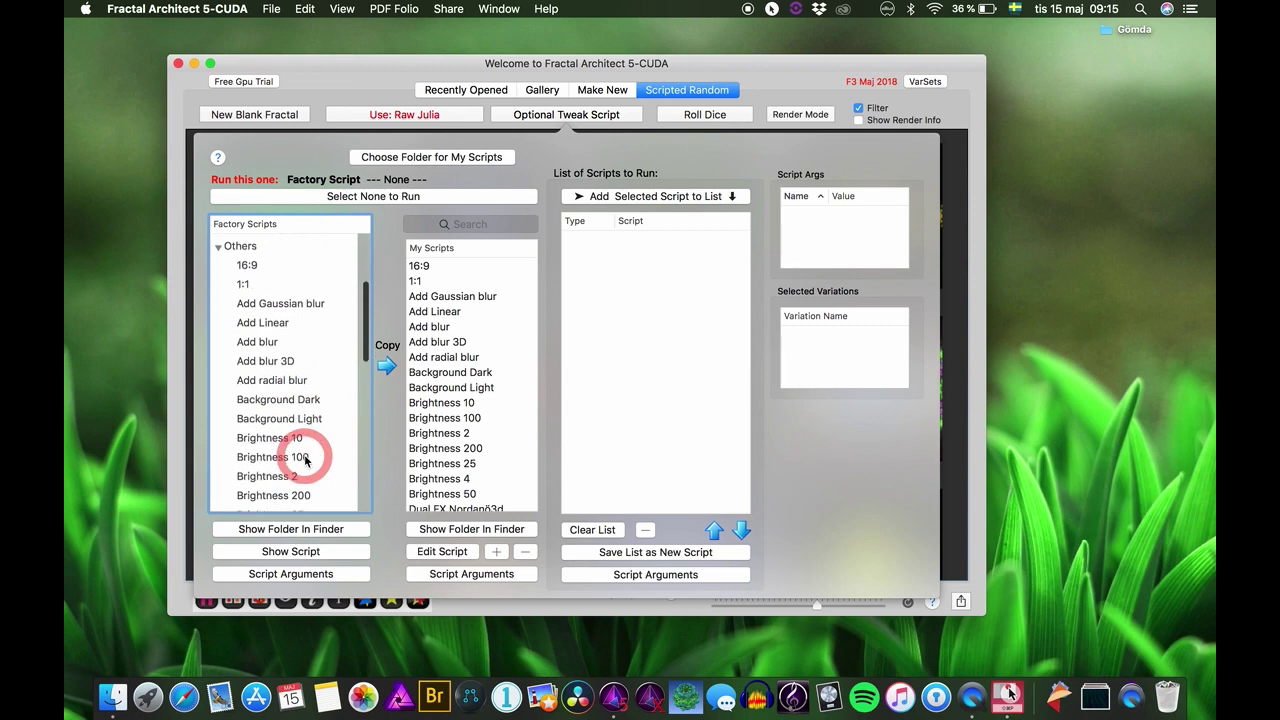
Roll a random gallery using the factory Add radial blur script from Others
left_click(273, 371)
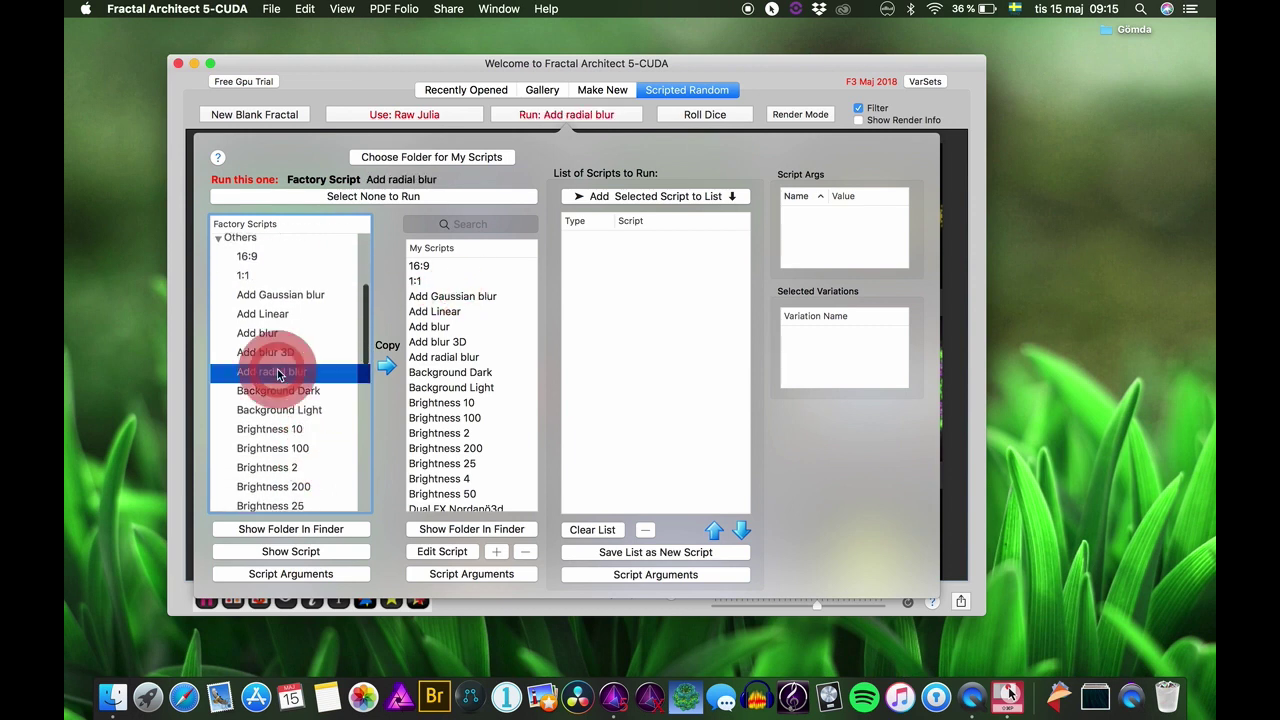
left_click(720, 116)
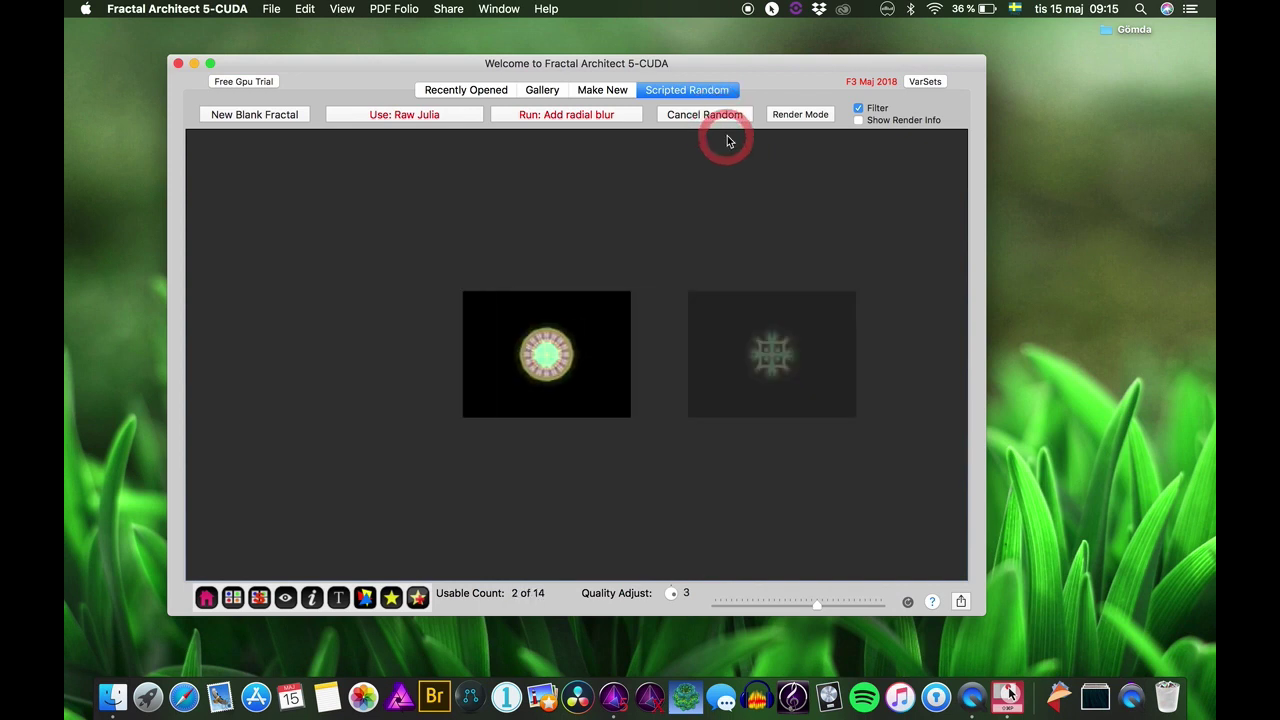
left_click(773, 350)
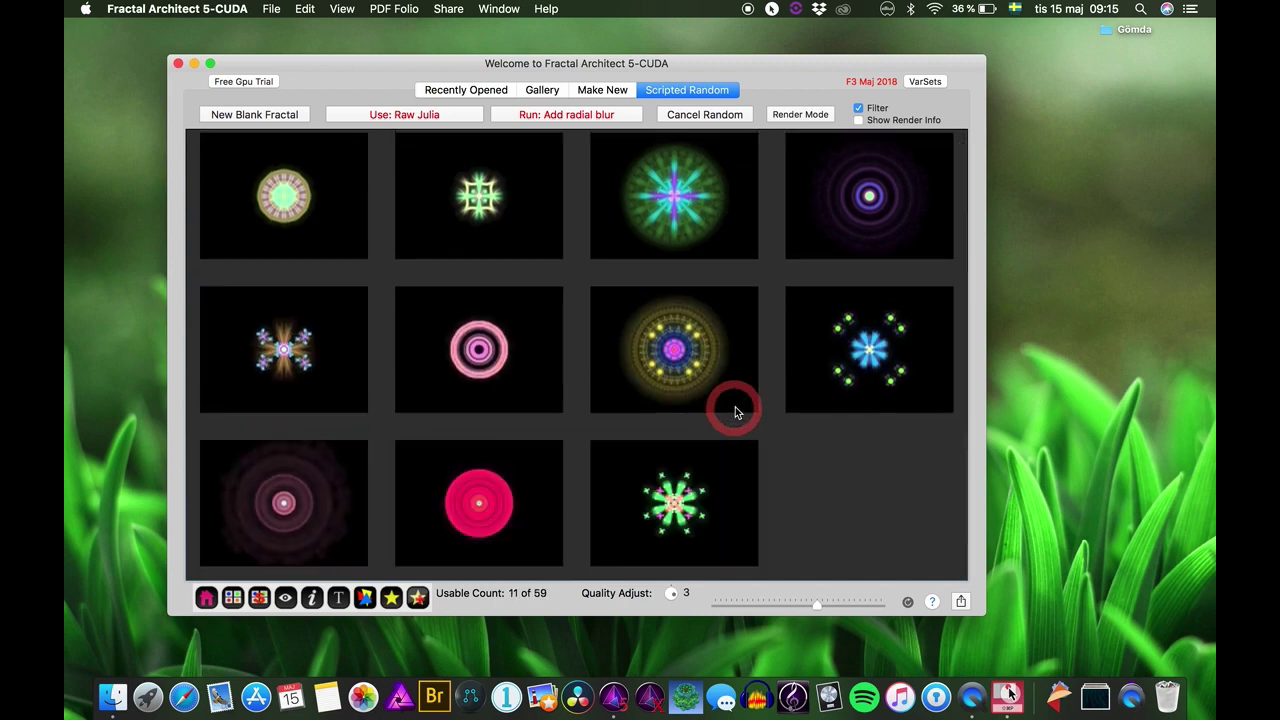
scroll(729, 409, "up", 1)
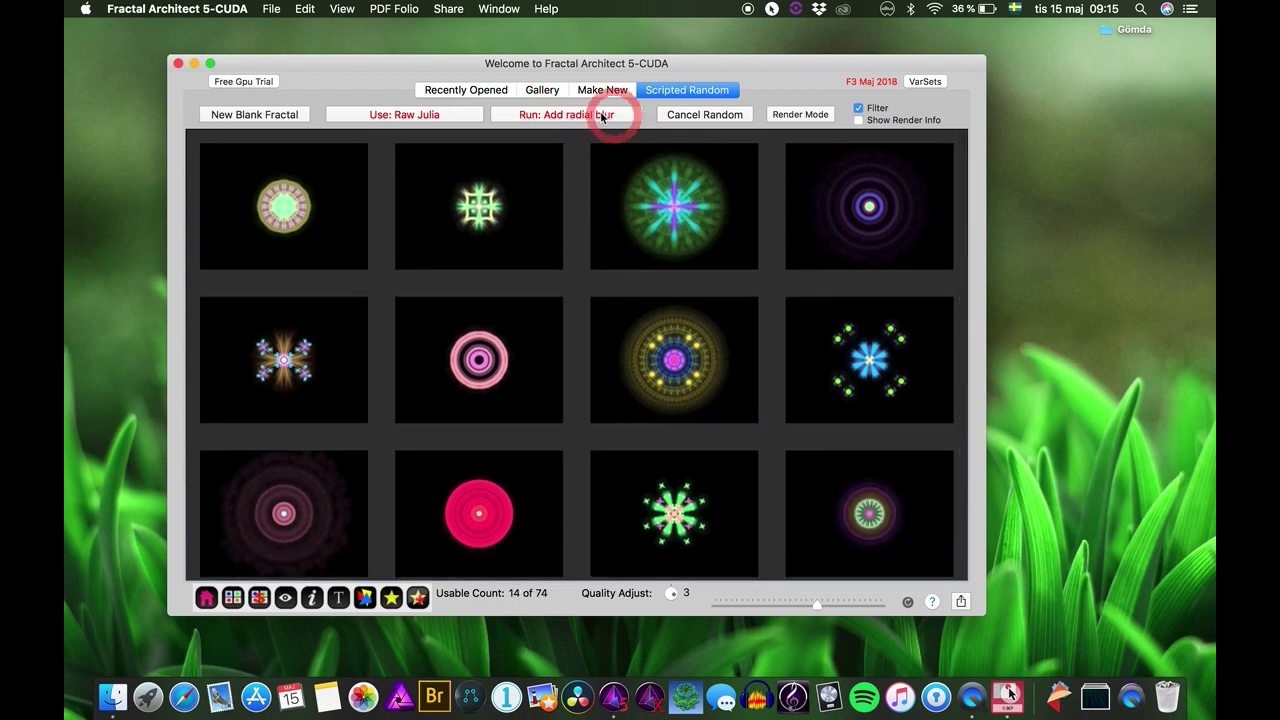
Clear the script to run, then view and close the factory Add blur script's code
left_click(540, 117)
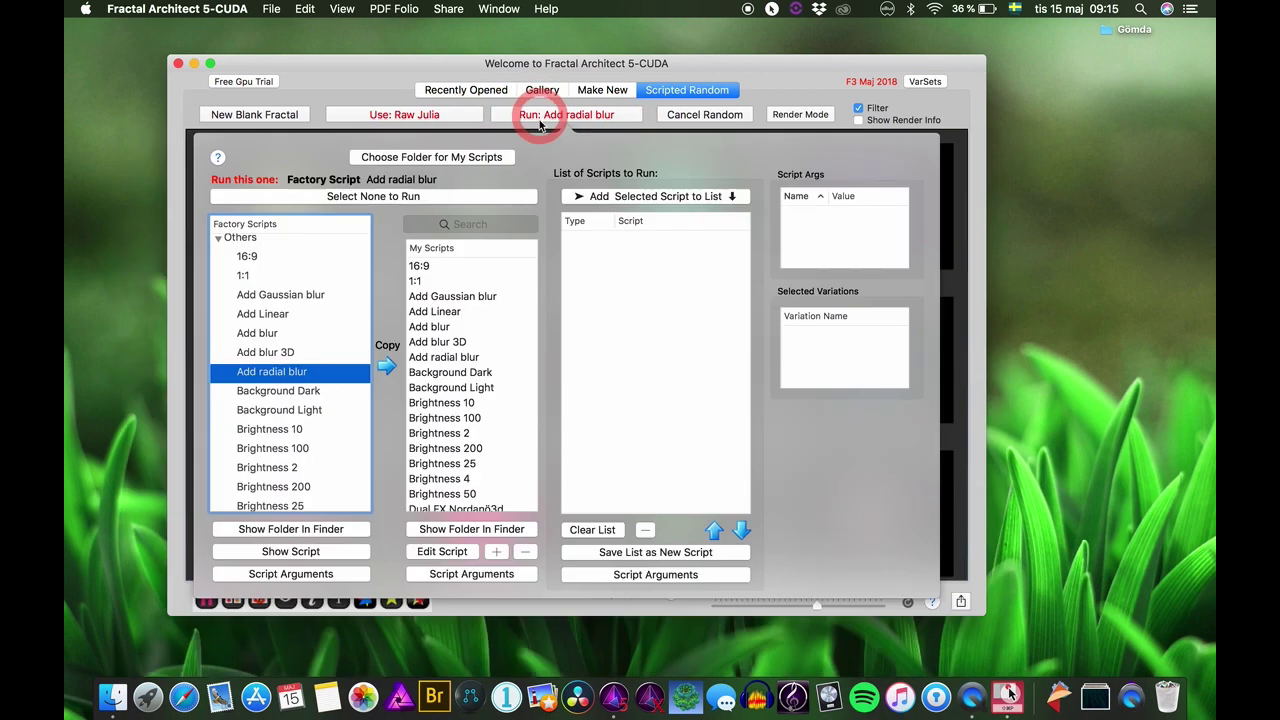
left_click(365, 195)
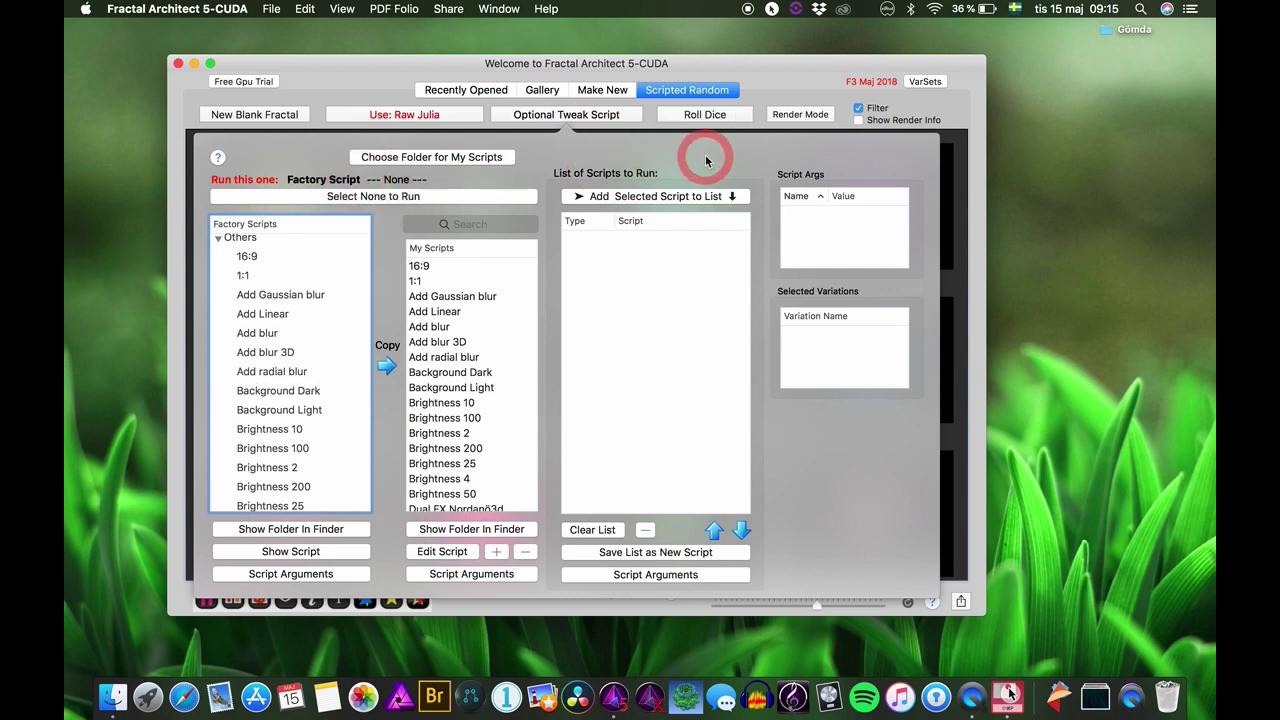
left_click(268, 333)
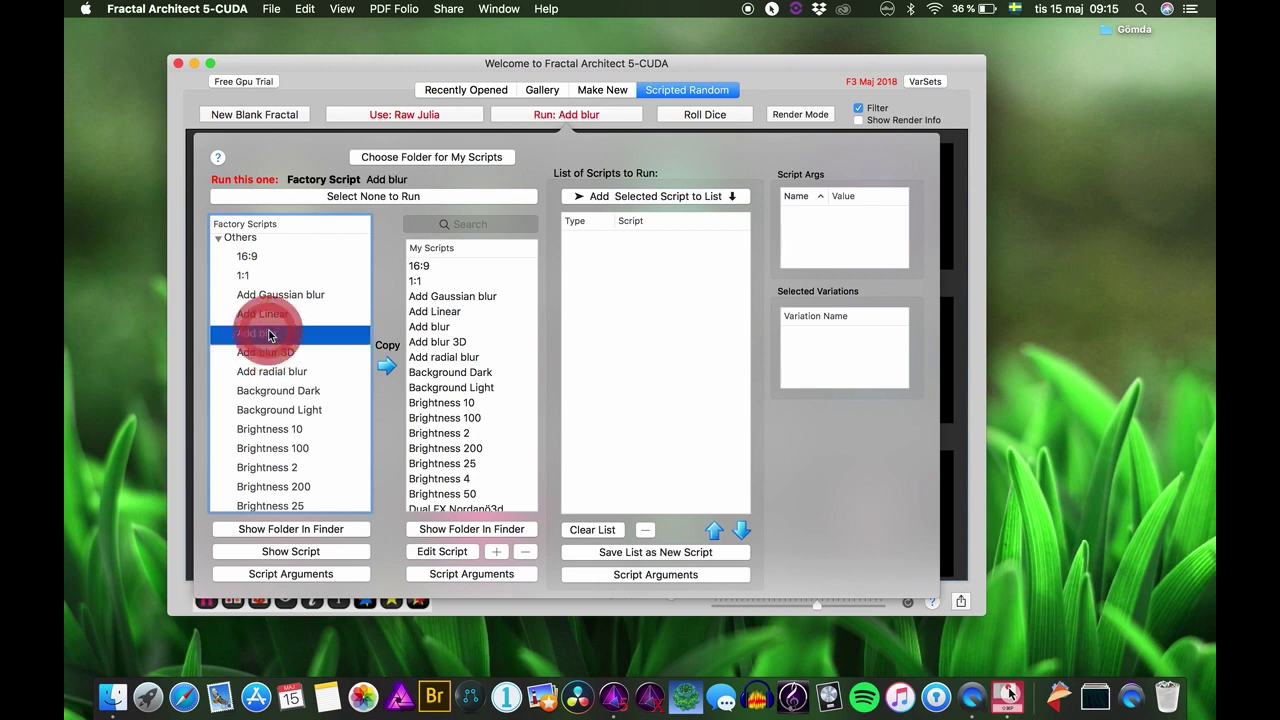
left_click(282, 551)
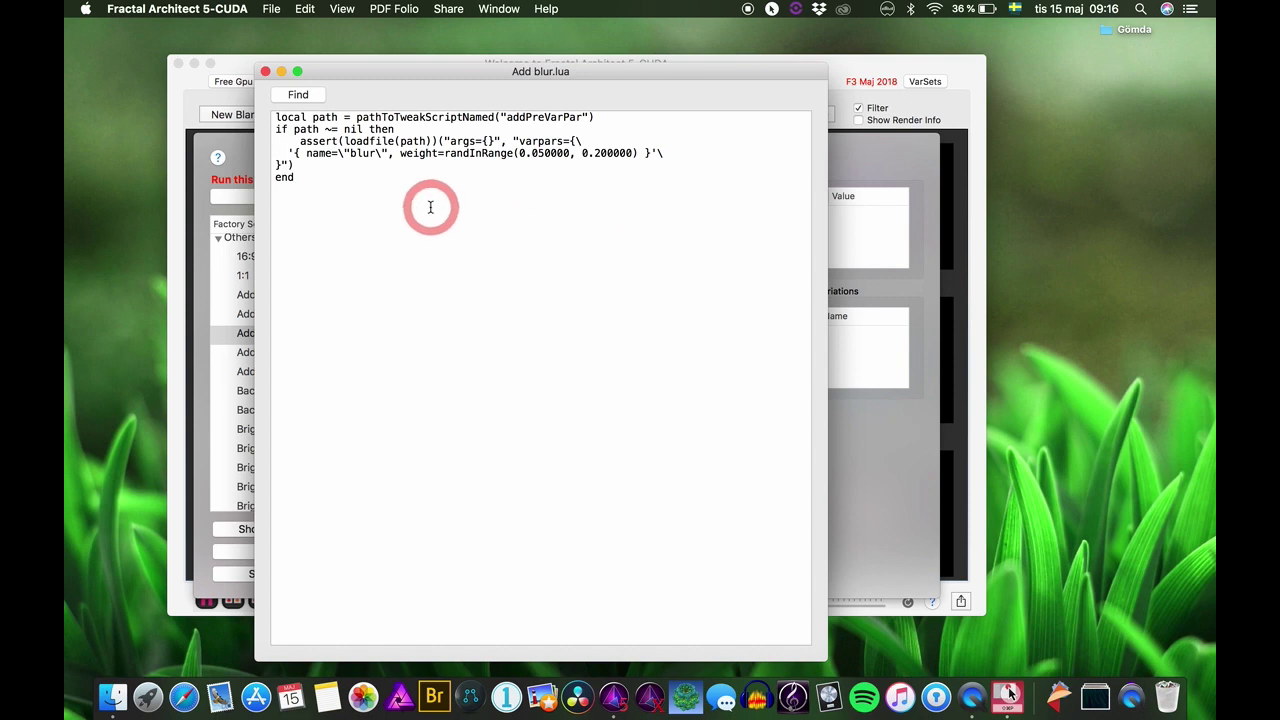
left_click(265, 72)
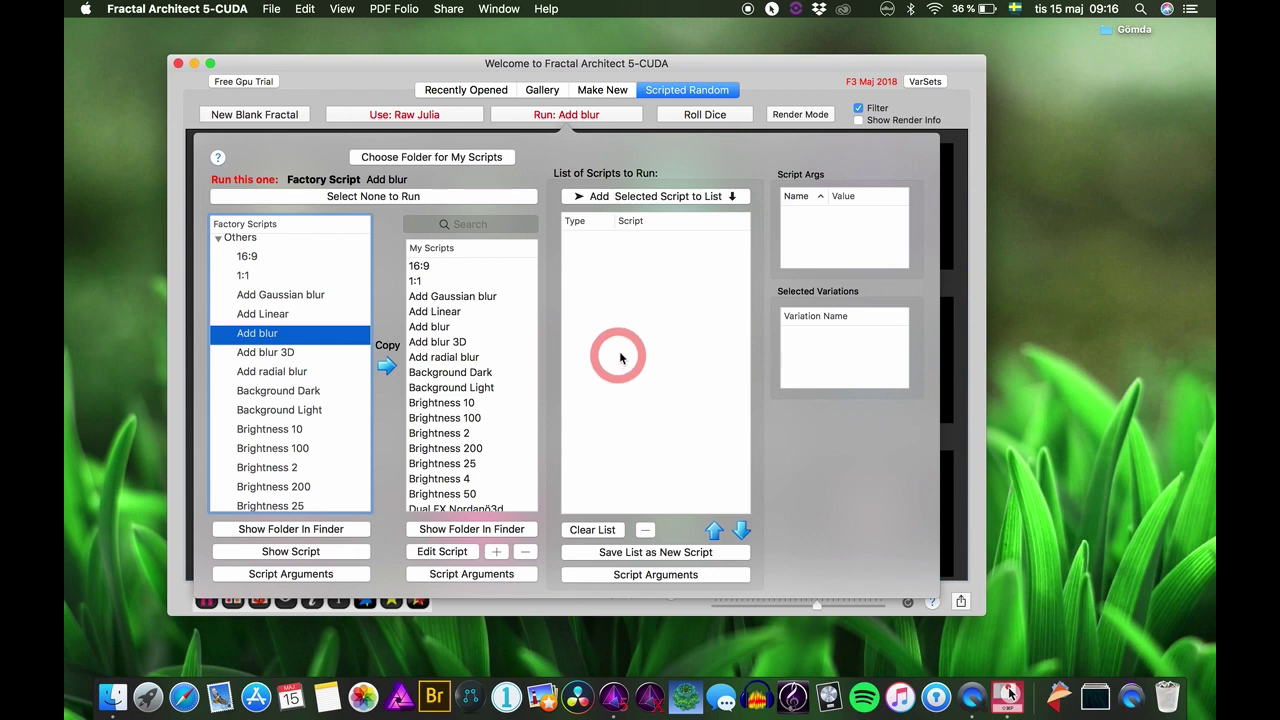
Add the factory addPostVarPar script from Add Pre/Post/Normal Varpars to the run list
left_click(215, 240)
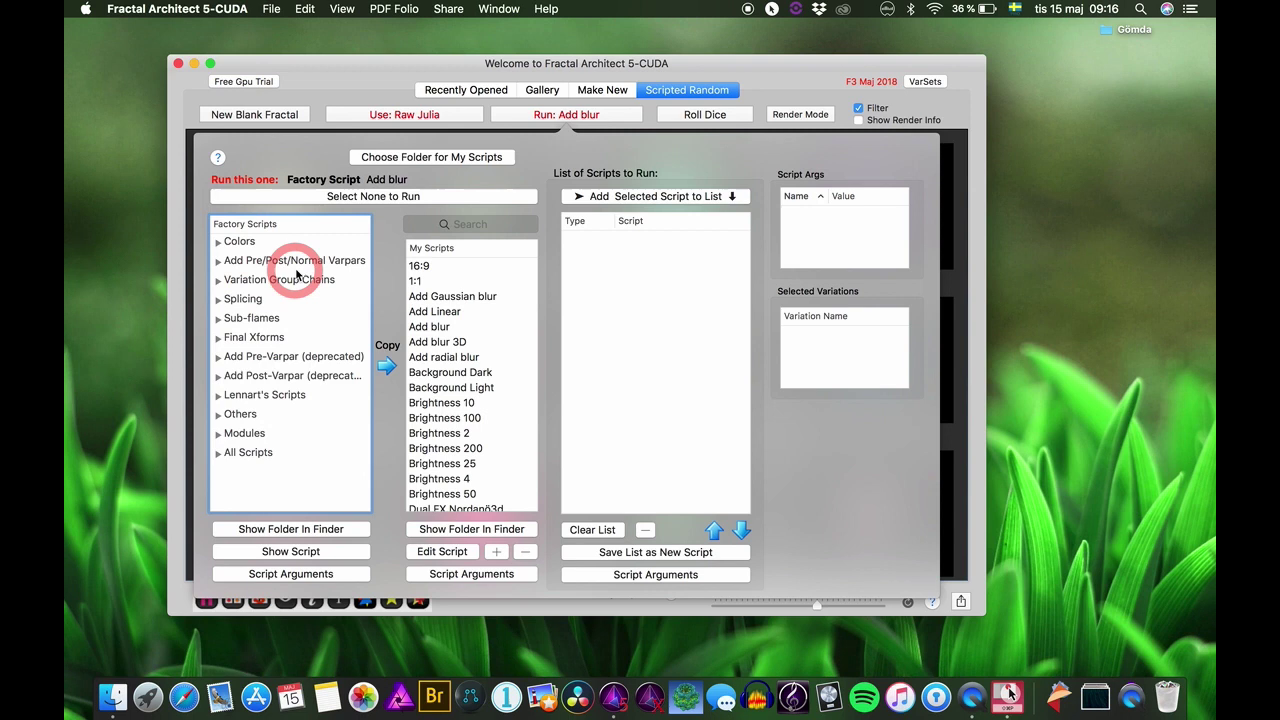
left_click(217, 260)
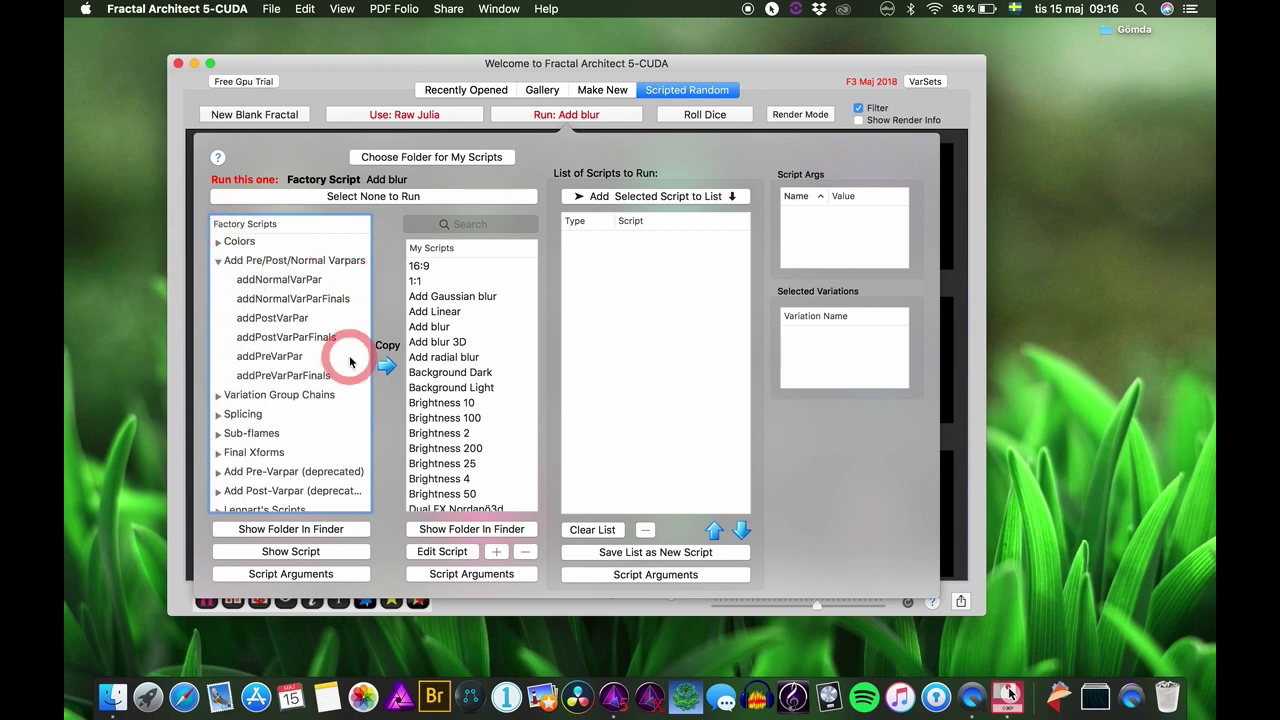
left_click(278, 319)
left_click(640, 196)
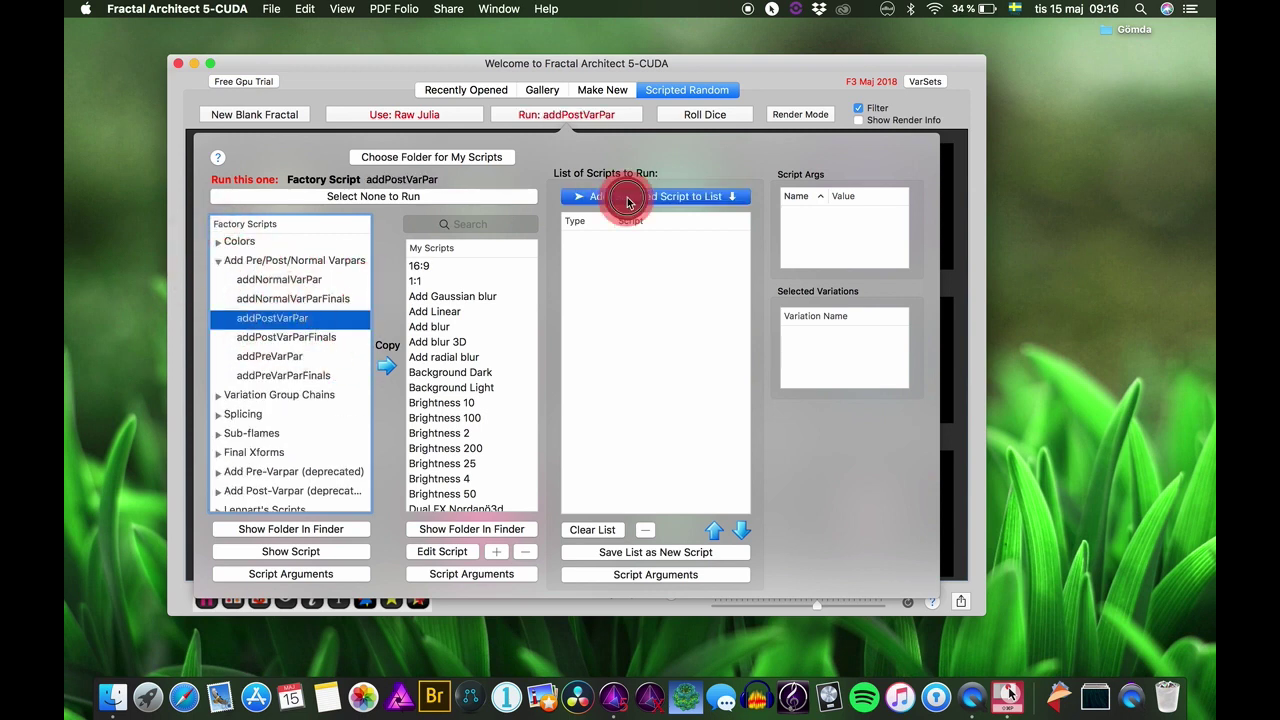
Set addPostVarPar's script arguments to add the blur_pixelize variation
left_click(649, 246)
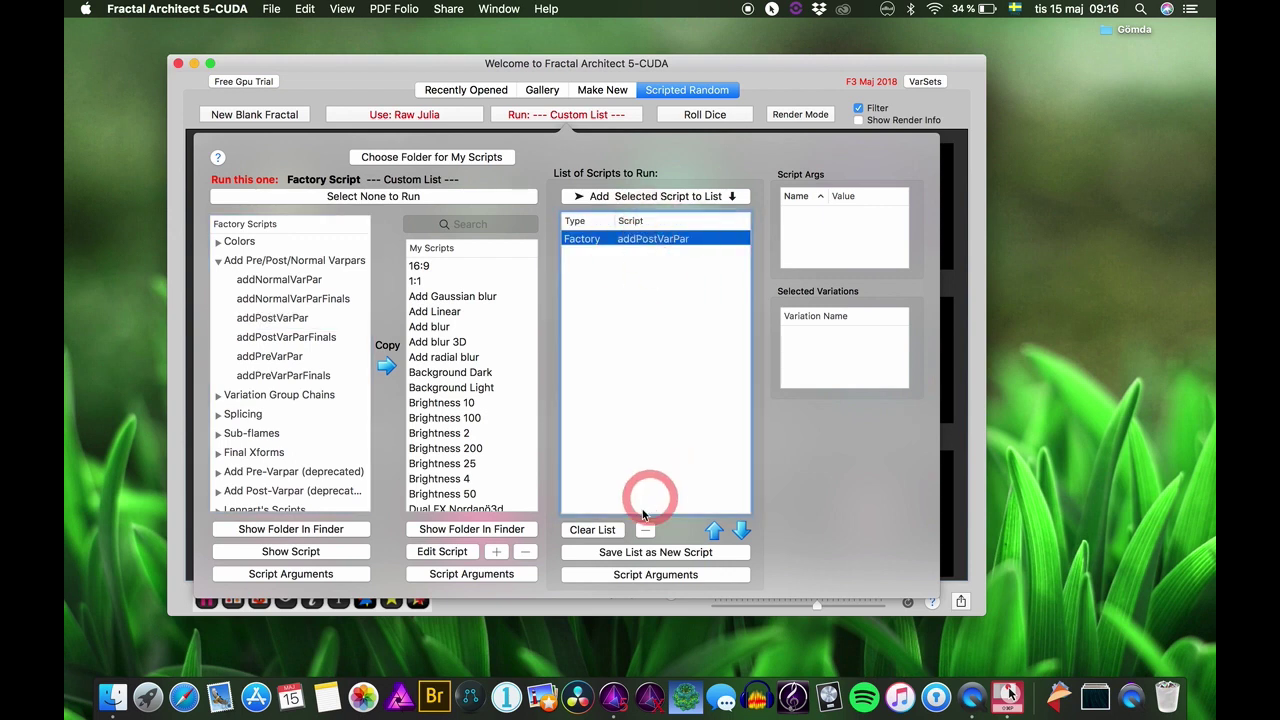
left_click(640, 576)
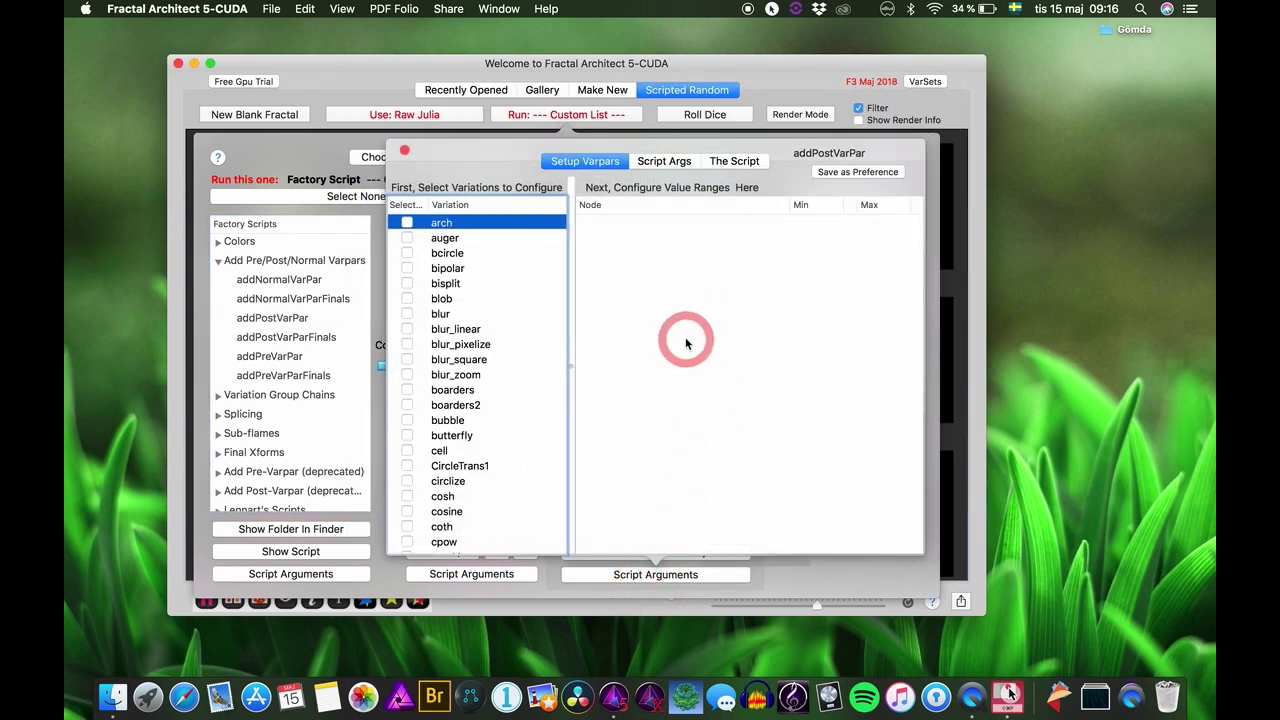
left_click(407, 344)
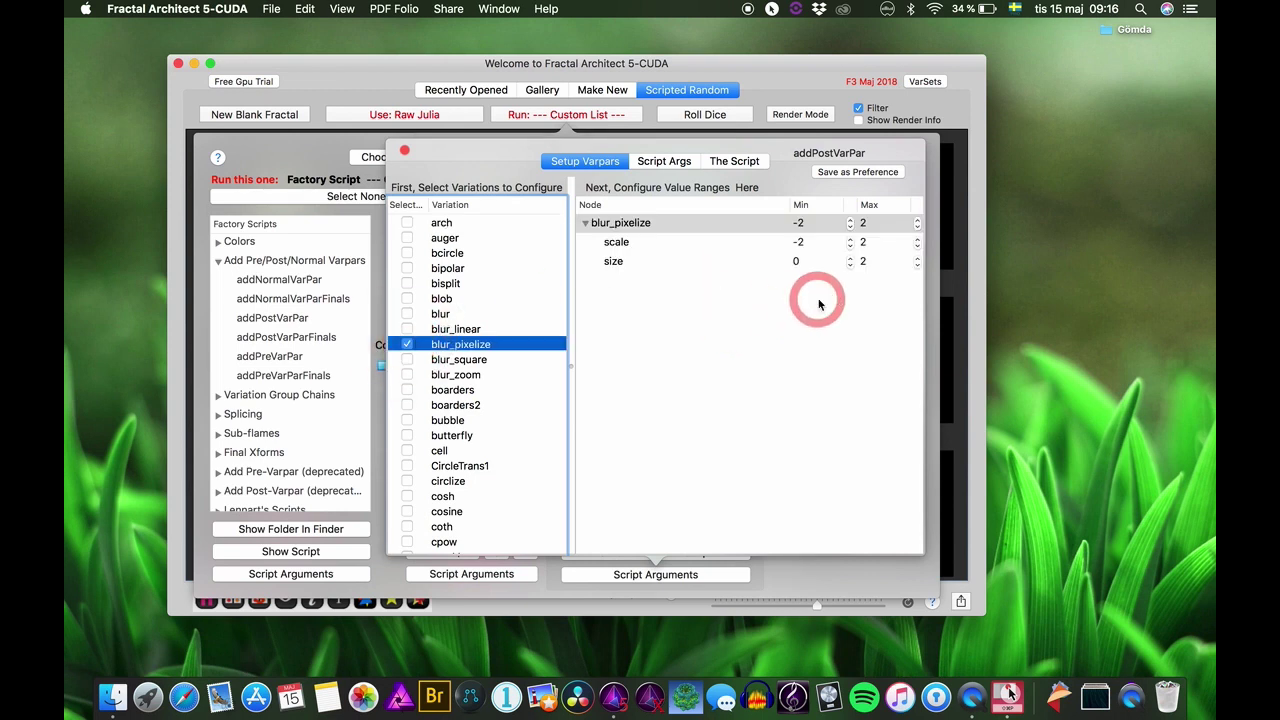
left_click(405, 152)
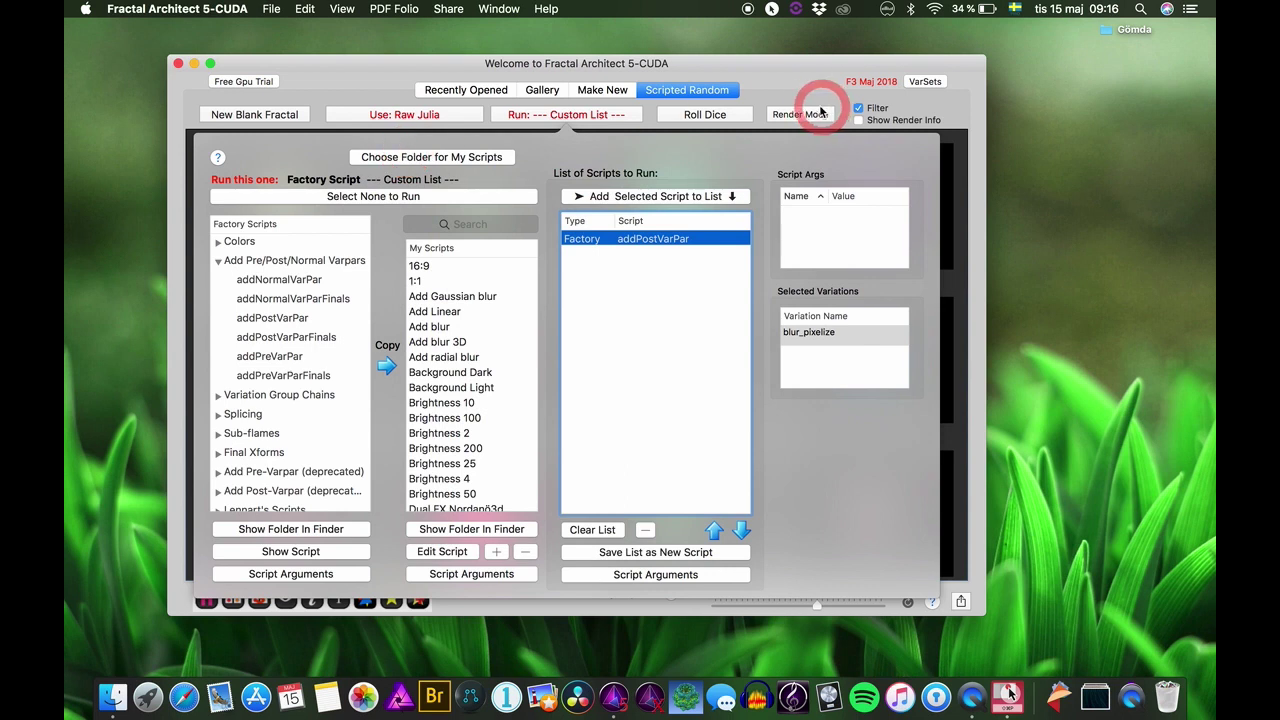
Roll a new gallery of pixelated random fractals, finishing at 20 of 22 usable
left_click(705, 116)
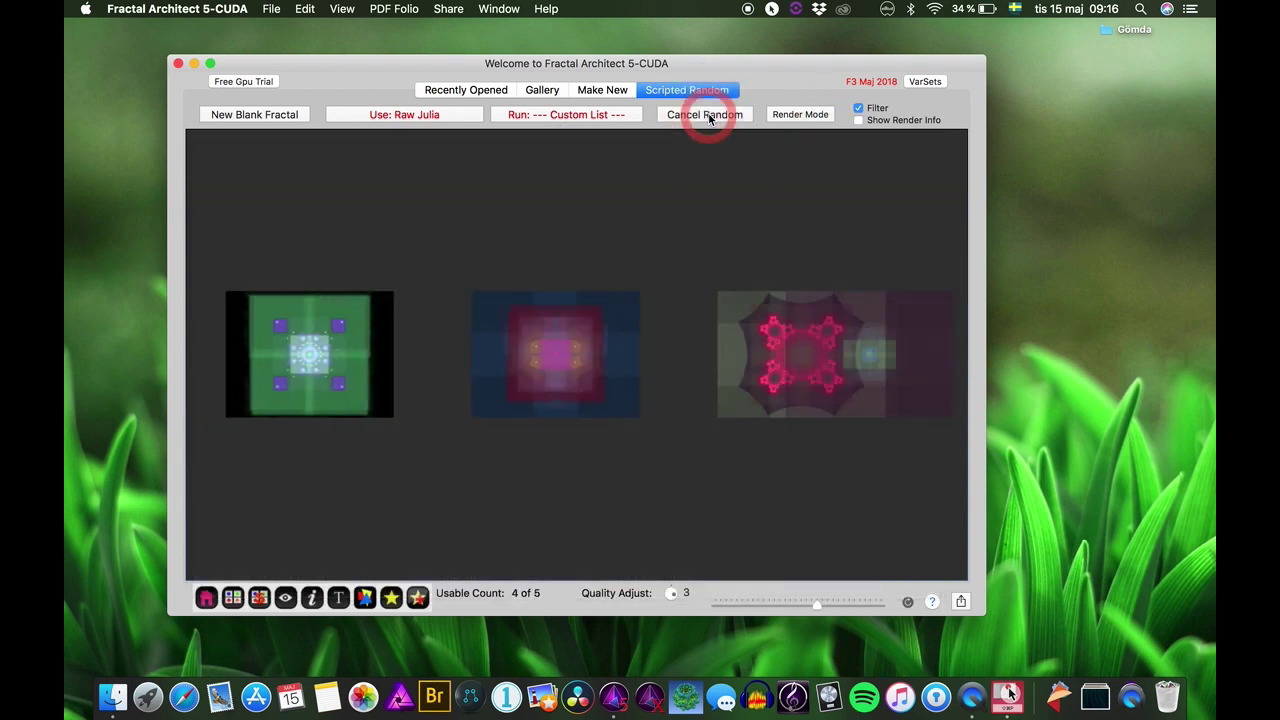
scroll(815, 489, "down", 5)
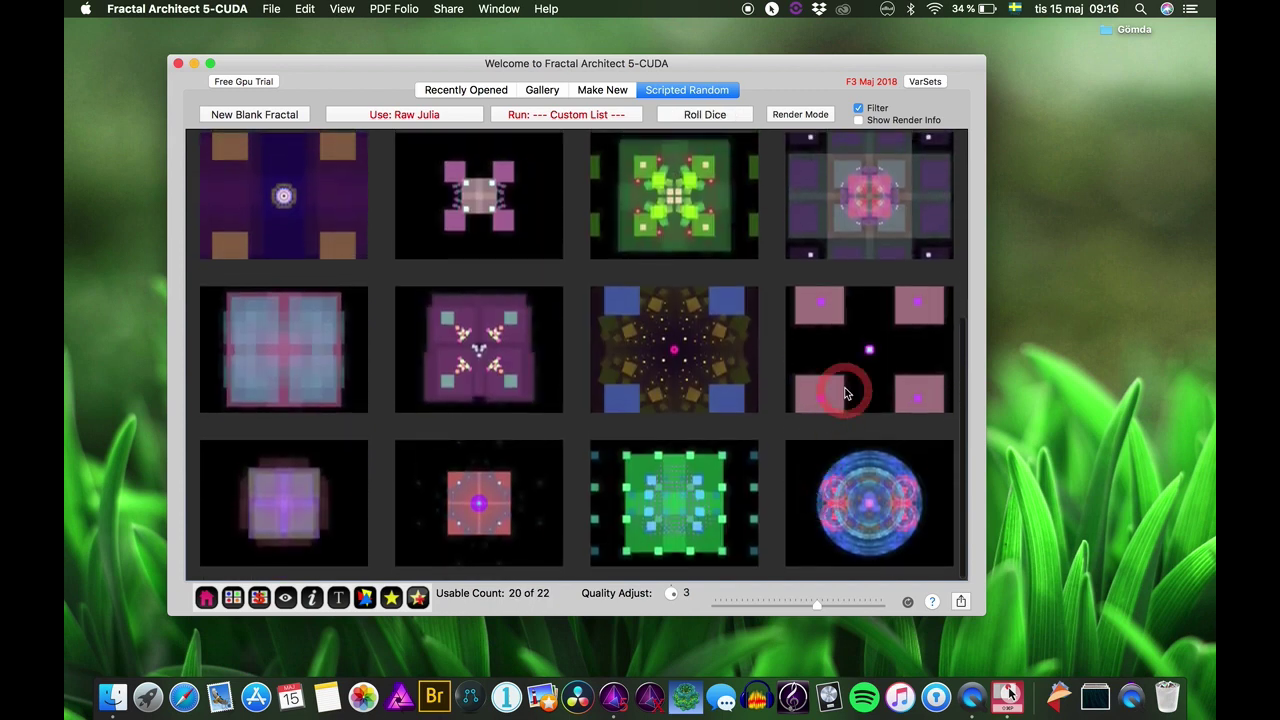
scroll(705, 318, "up", 5)
left_click(548, 114)
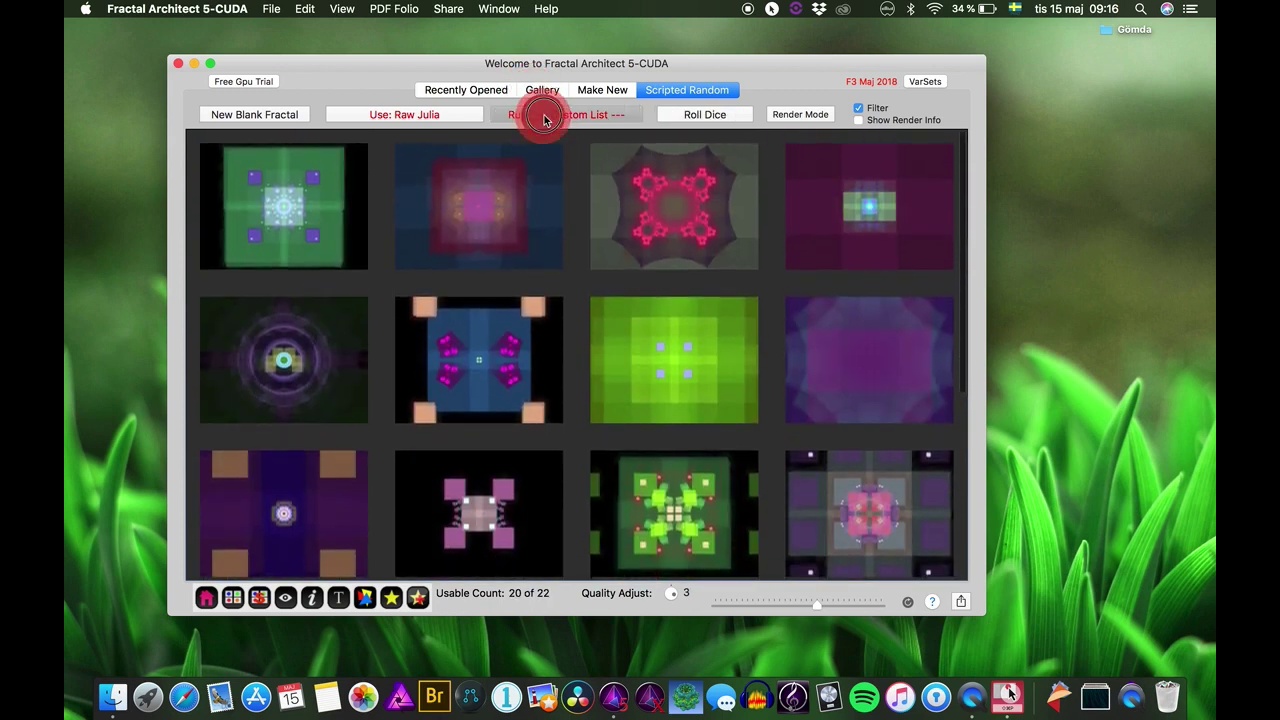
Narrow blur_pixelize's weight range to -1 to 1 and its size range to 0 to 0.5
left_click(668, 575)
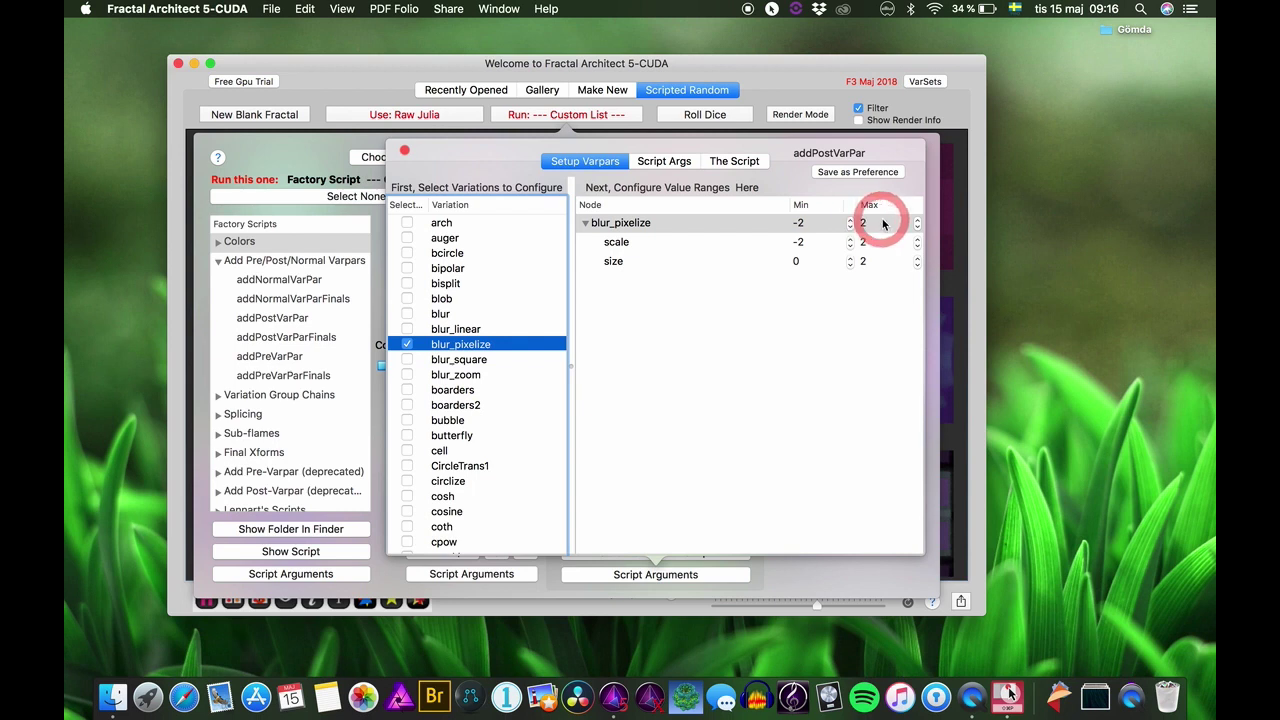
left_click(849, 219)
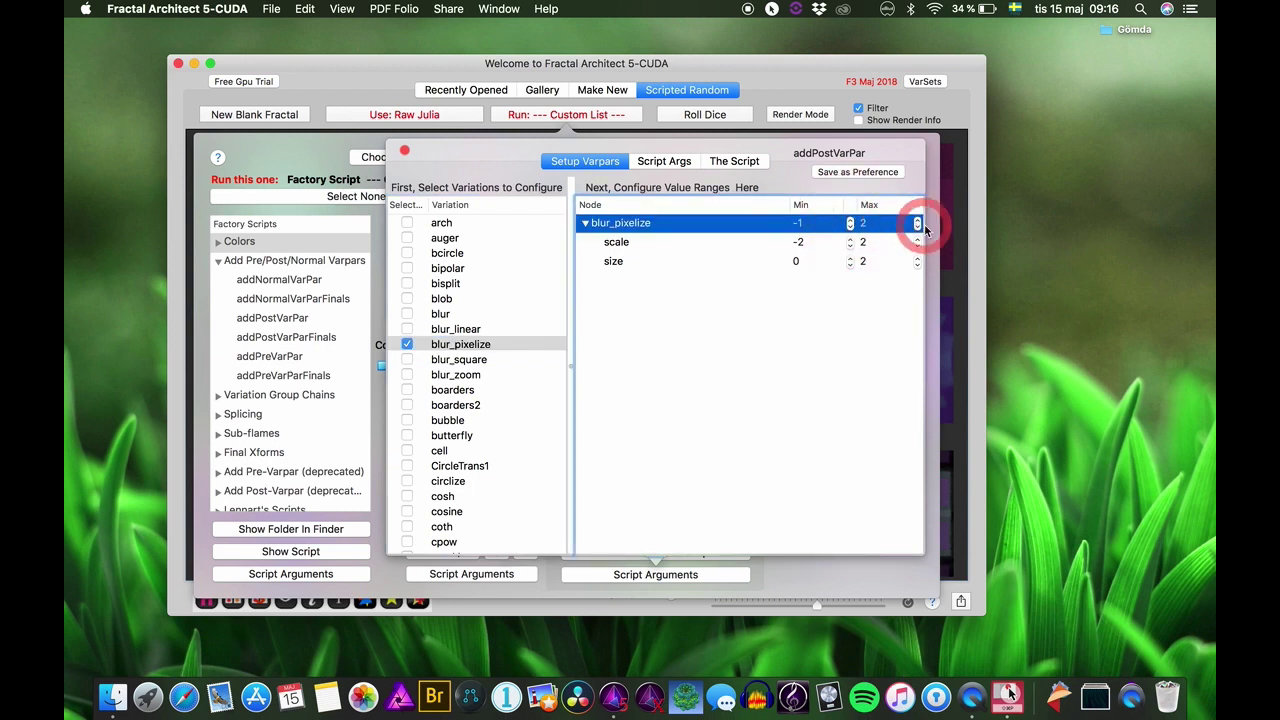
left_click(917, 228)
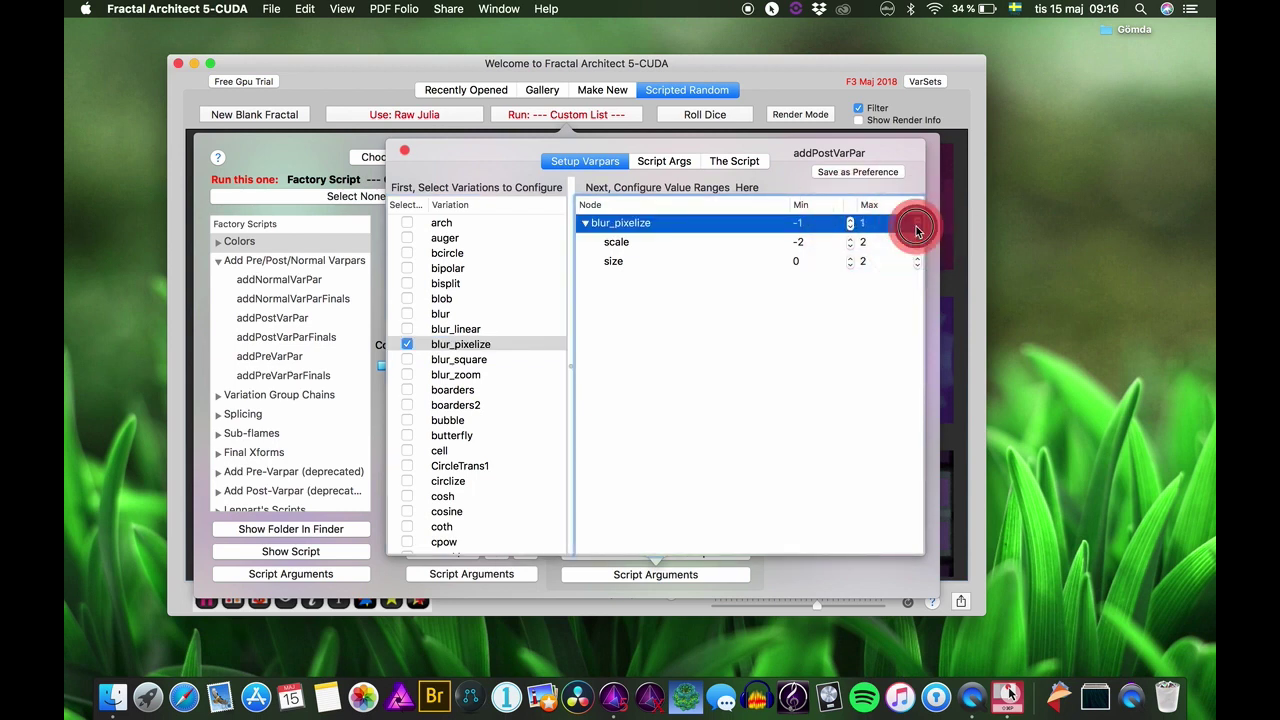
left_click(849, 266)
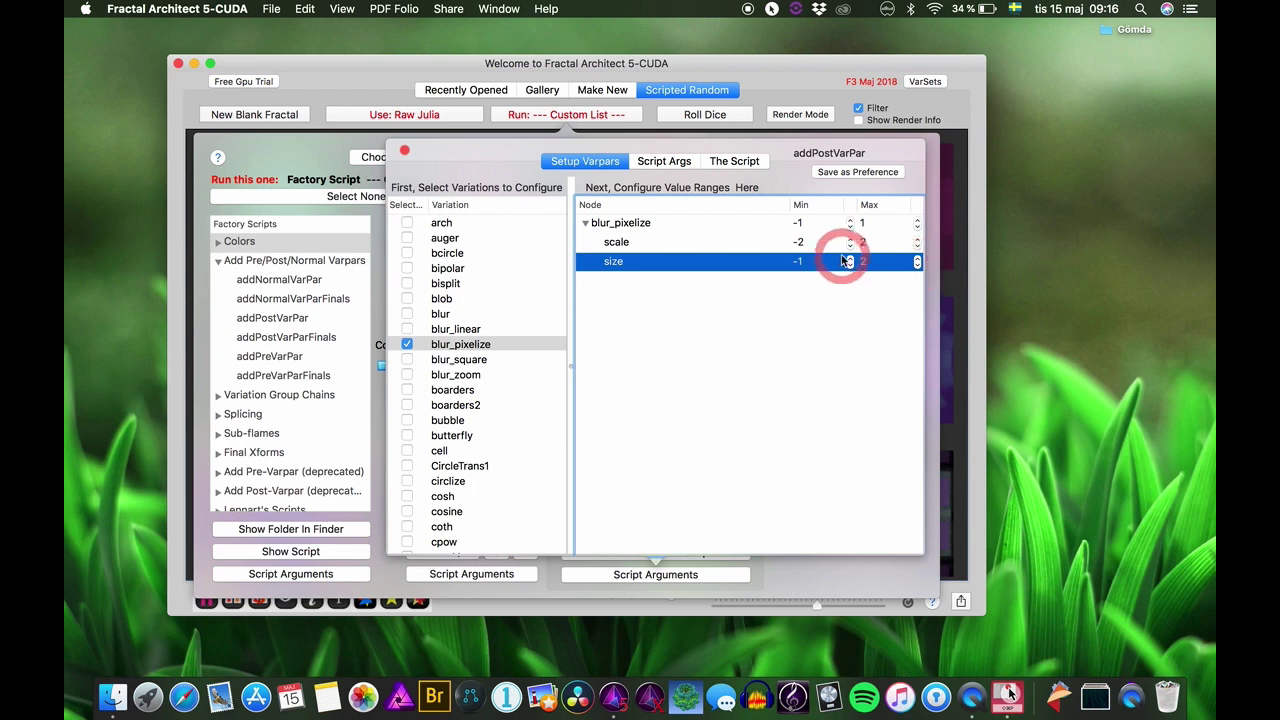
left_click(850, 258)
left_click(850, 258)
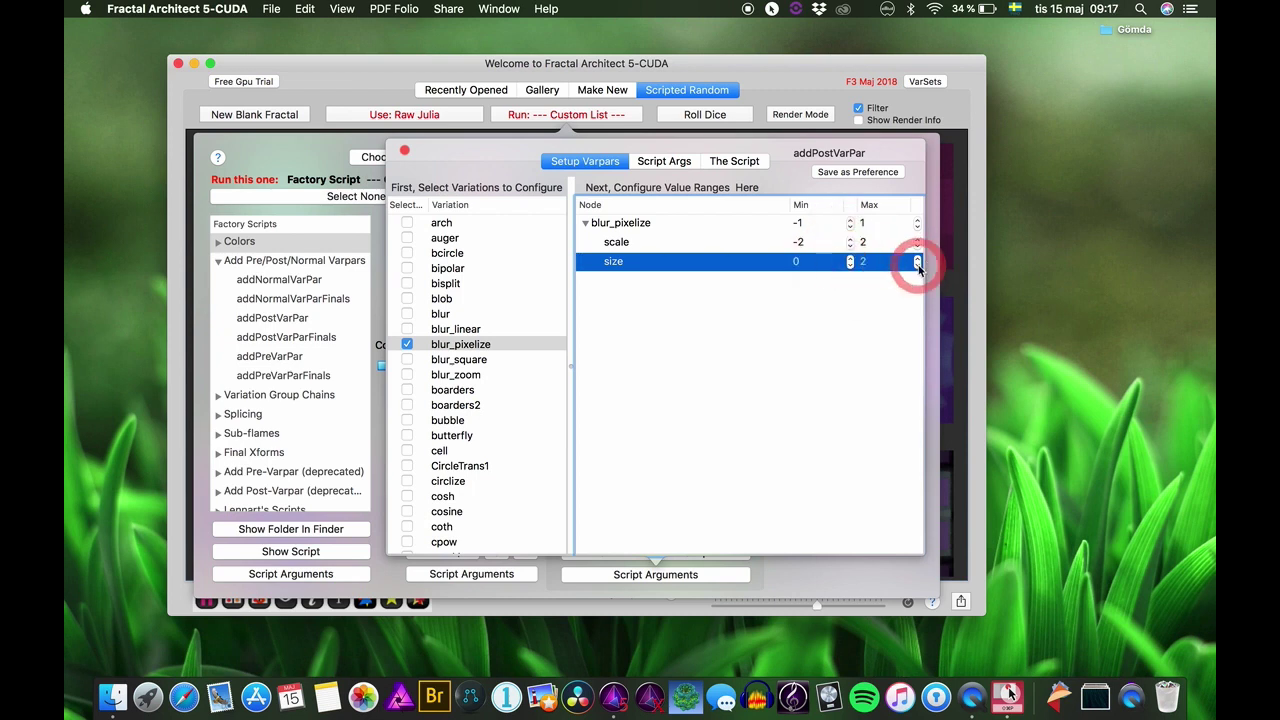
left_click(917, 265)
left_click(917, 265)
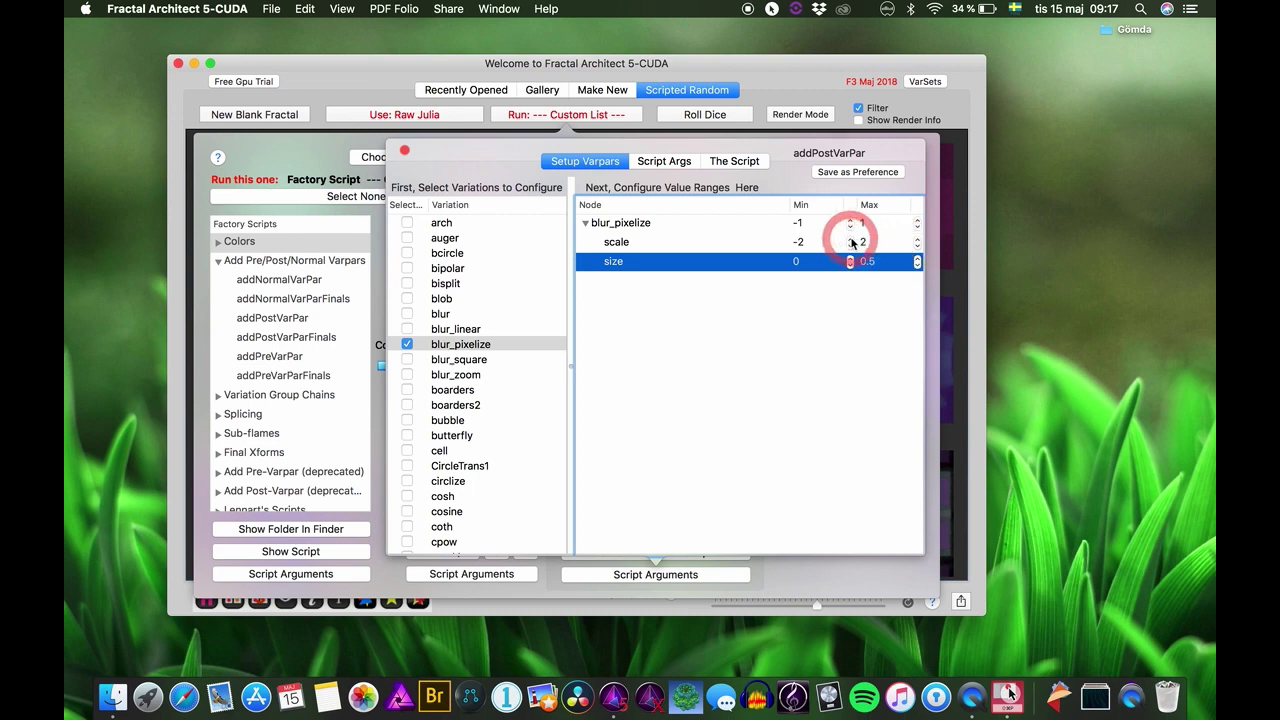
Set the scale range to -1 to 1 and roll a new random gallery
left_click(850, 241)
left_click(916, 246)
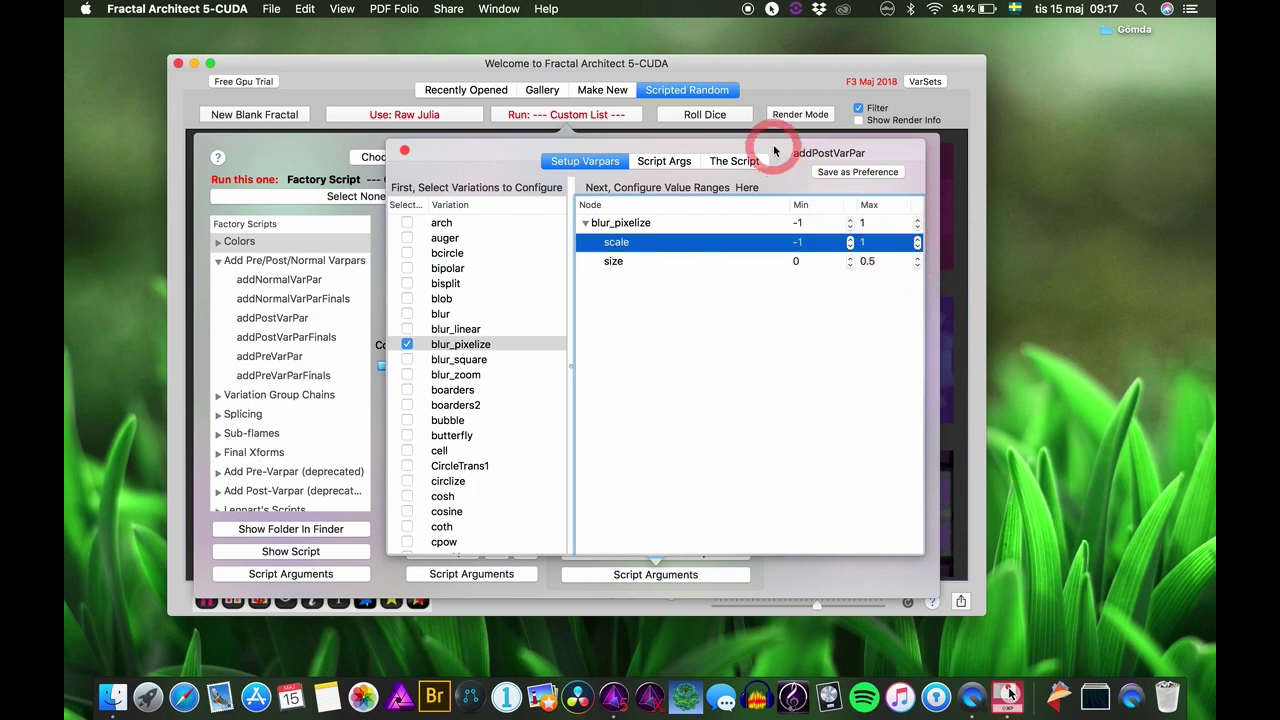
left_click(705, 115)
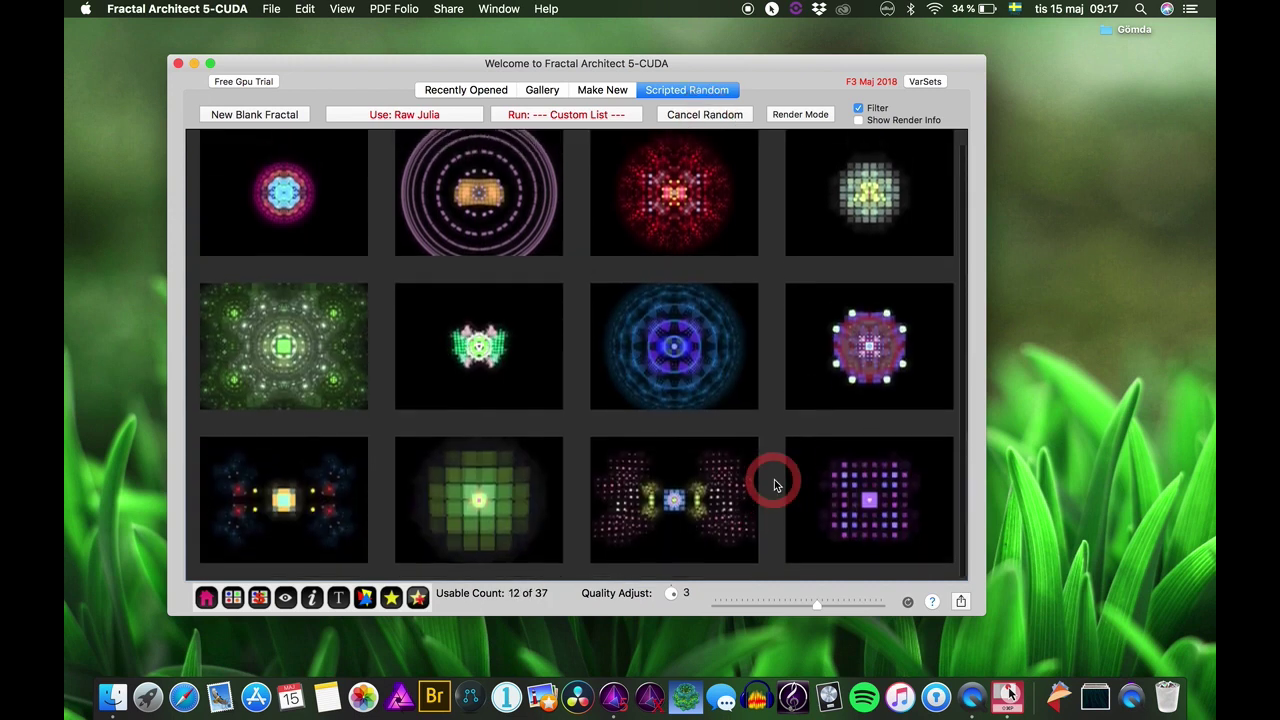
Widen blur_pixelize's scale range to -1.5 to 1.5 in Script Arguments
left_click(586, 112)
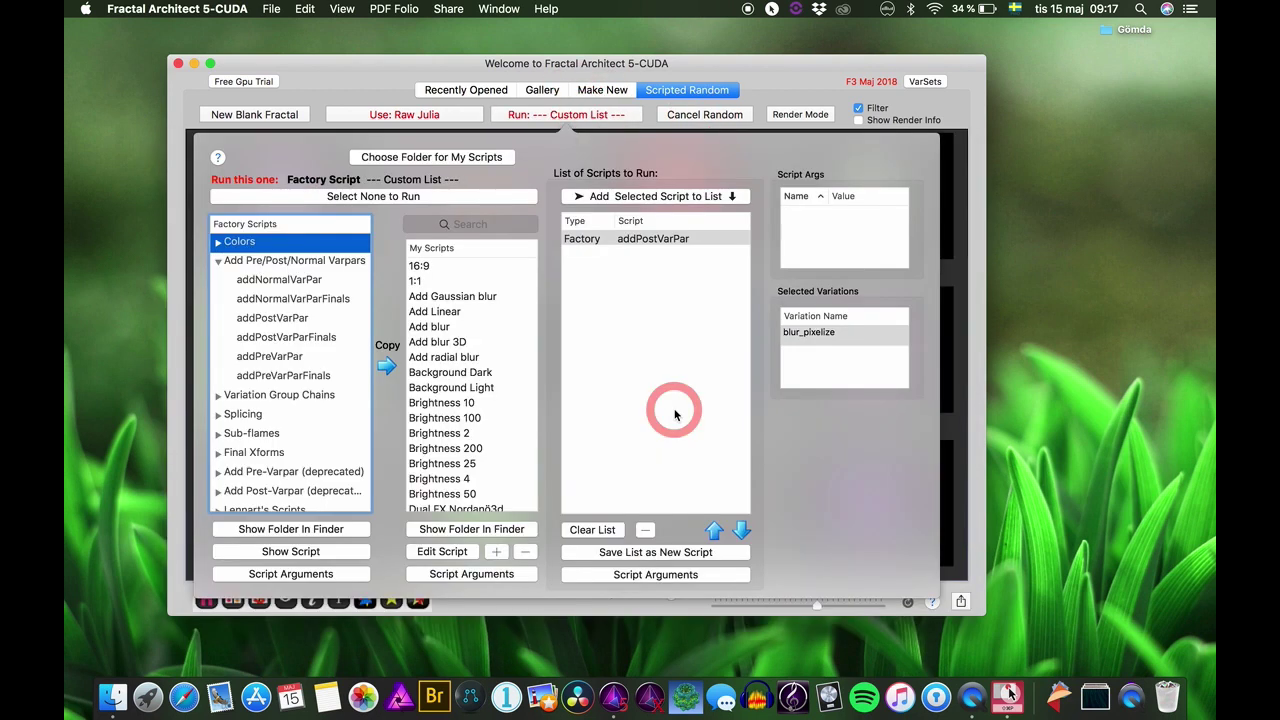
left_click(654, 574)
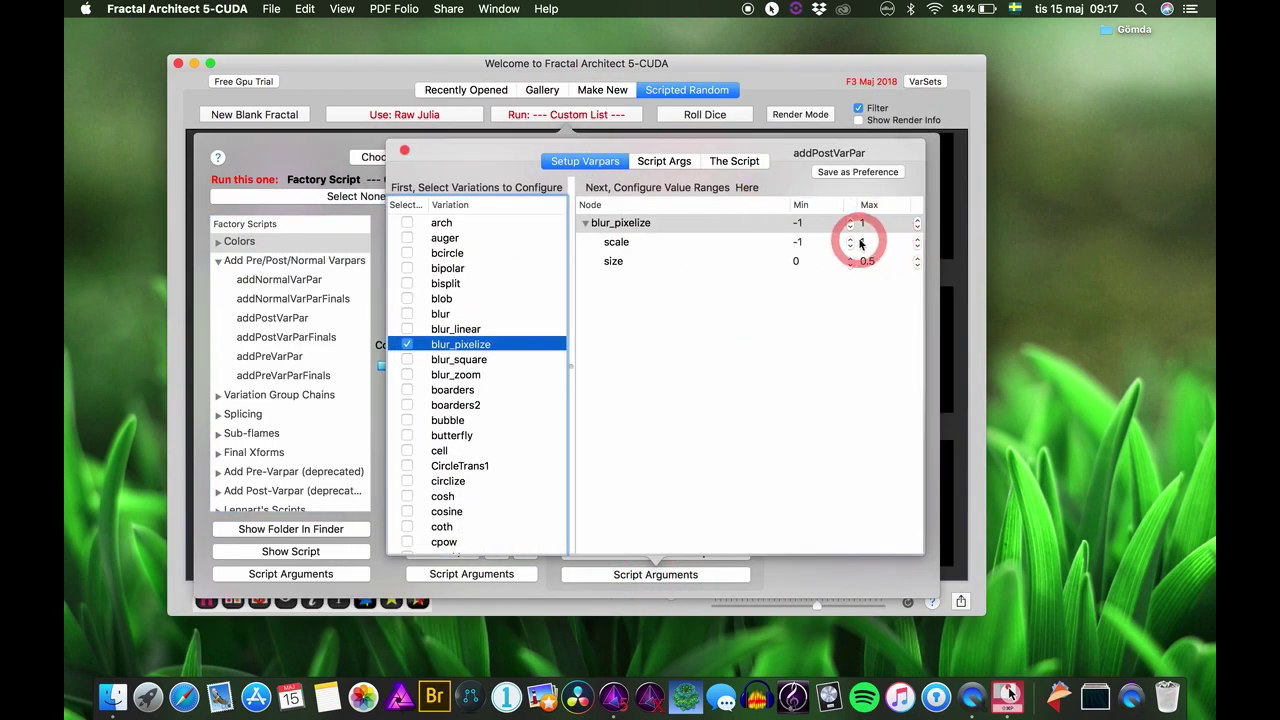
left_click(851, 240)
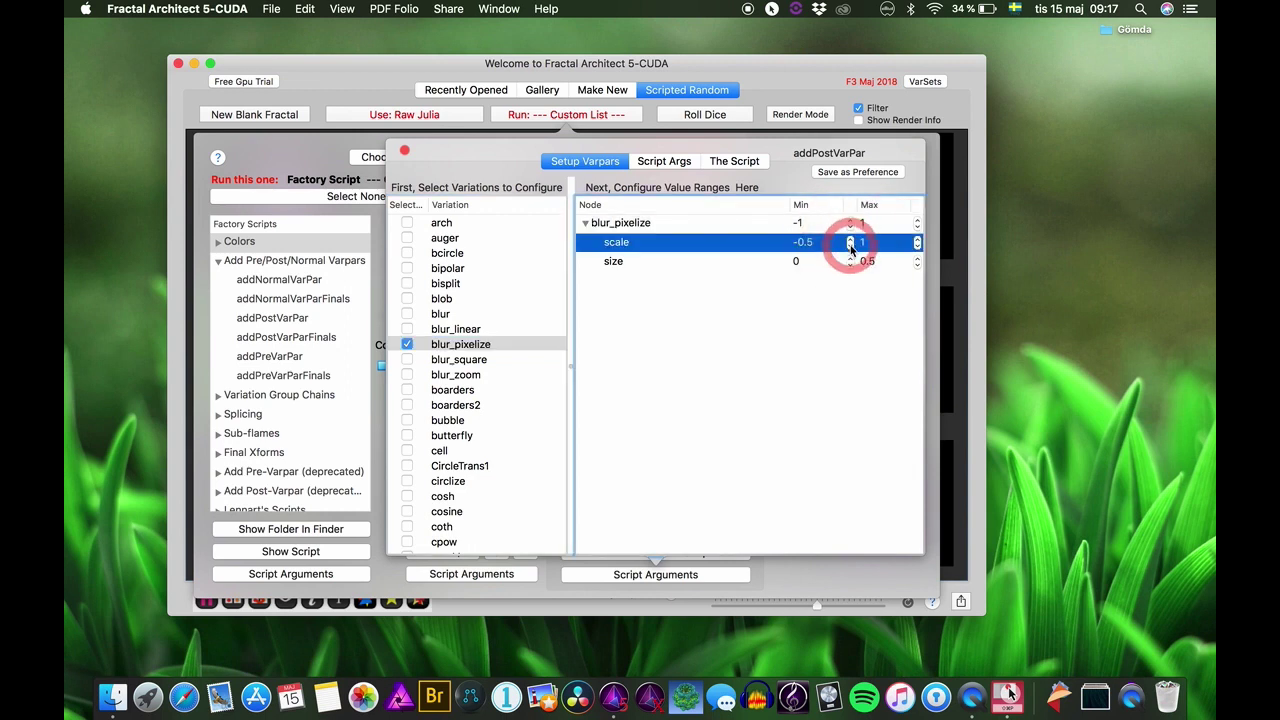
double_click(851, 247)
left_click(918, 240)
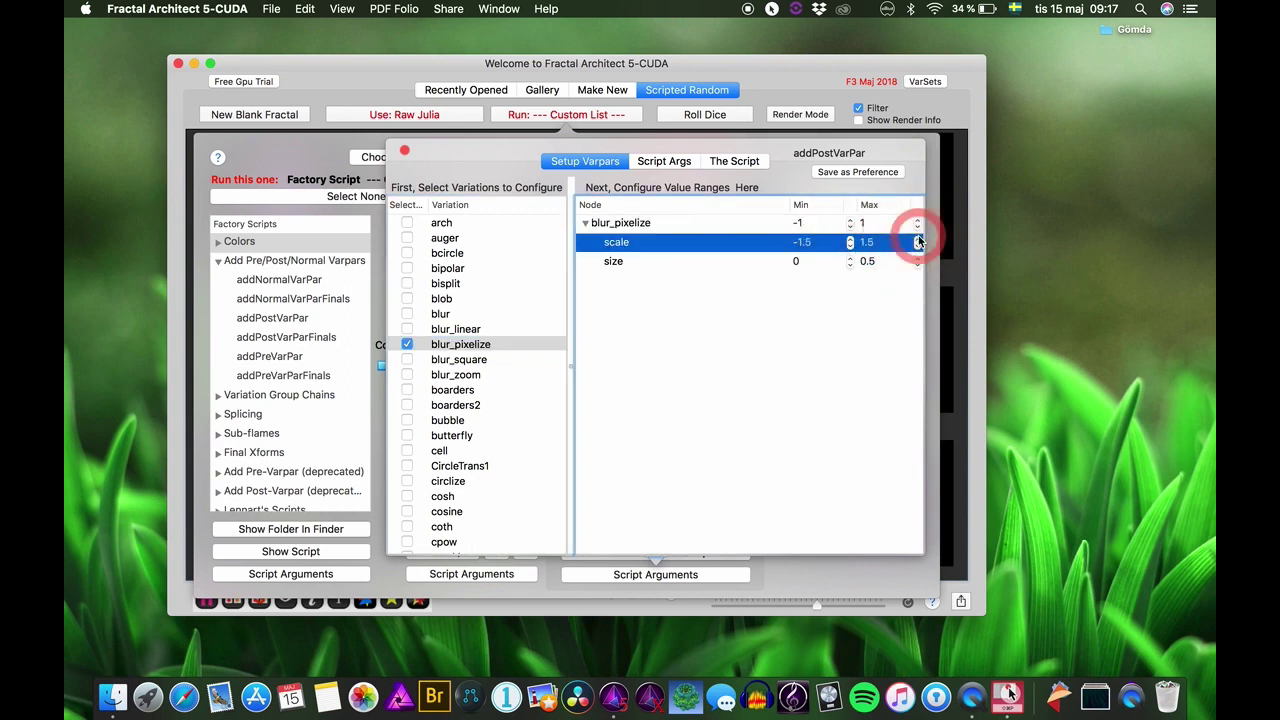
Roll a random gallery, cancel it, roll a fresh batch and reopen the custom script list
left_click(790, 118)
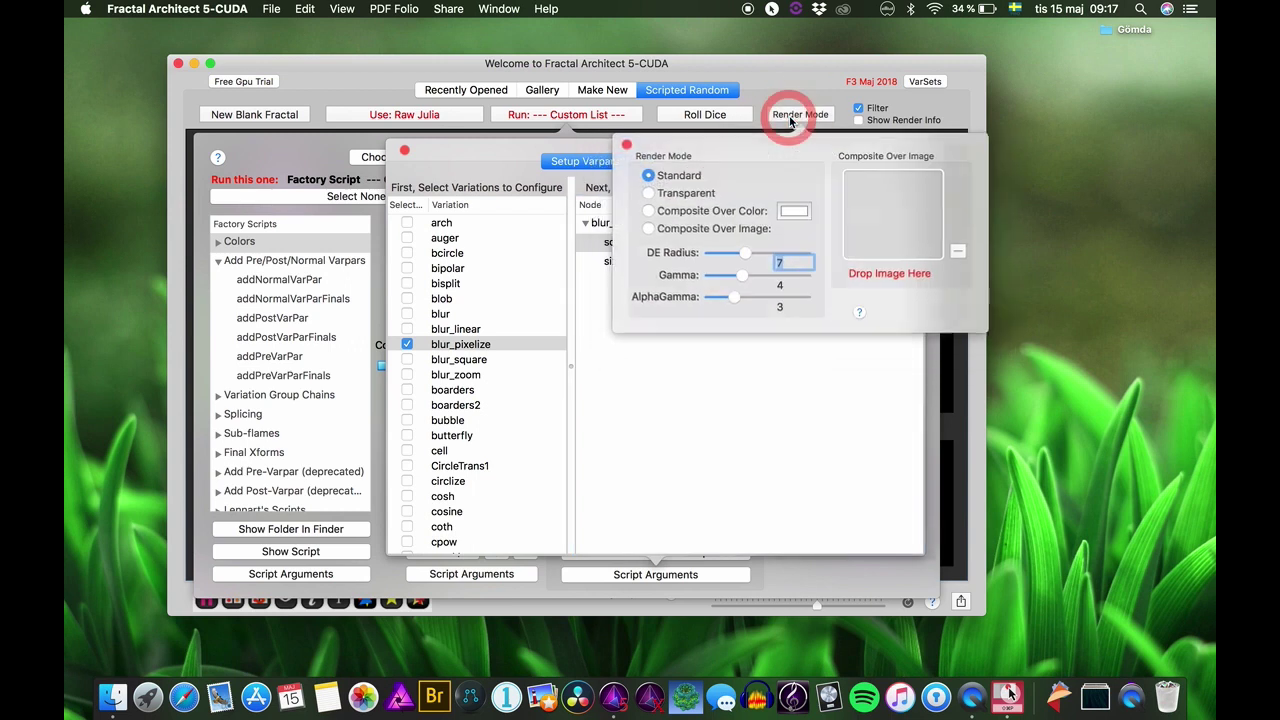
left_click(790, 118)
left_click(706, 116)
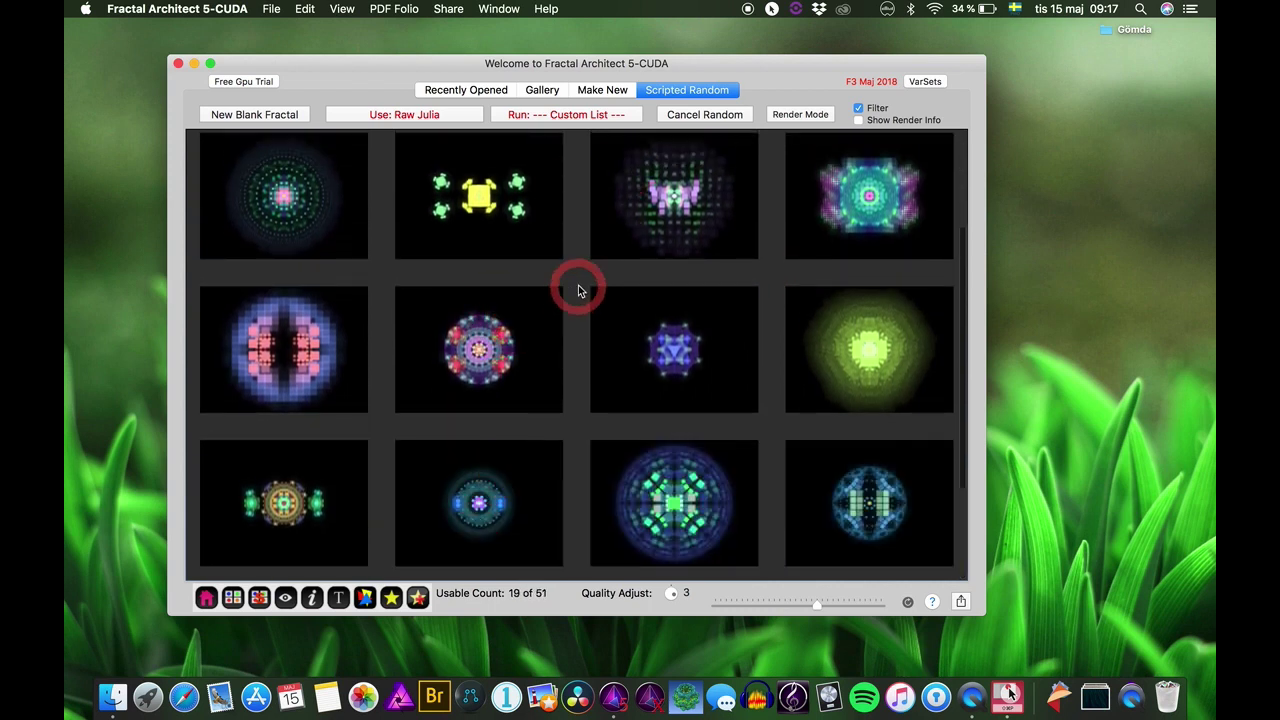
left_click(705, 115)
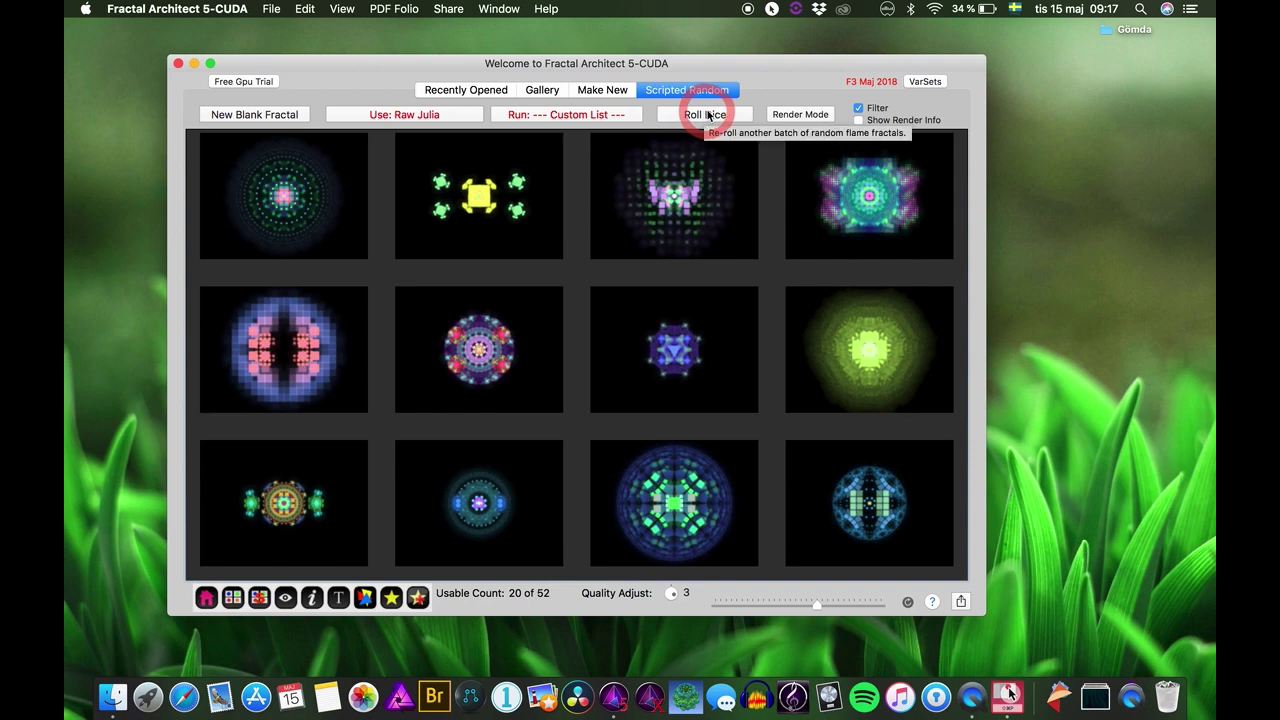
left_click(707, 115)
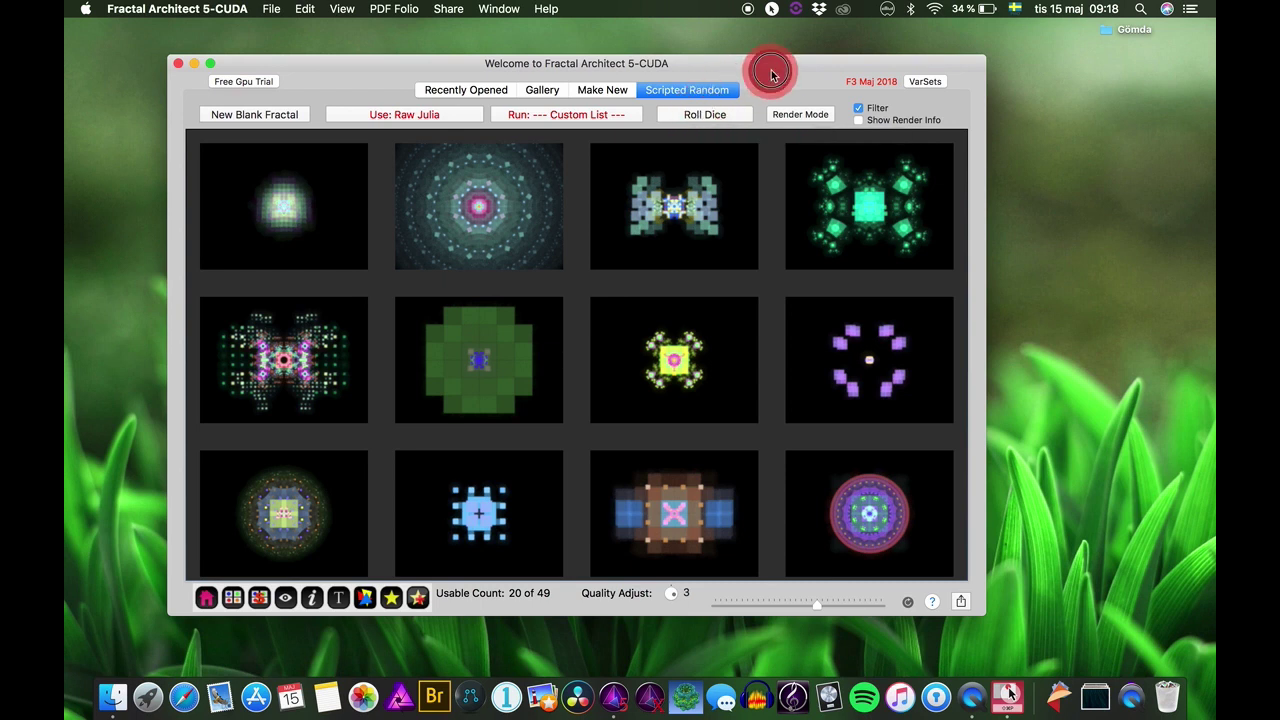
left_click(577, 124)
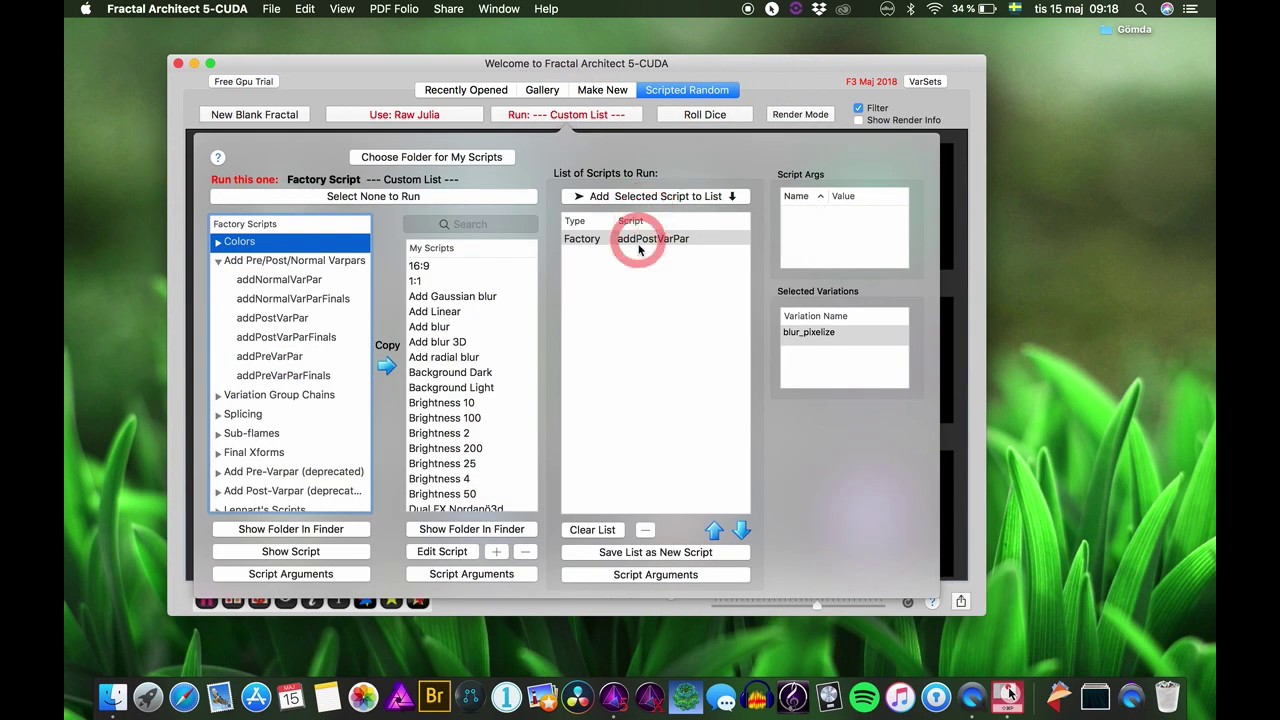
Step blur_pixelize's scale Min down to -2 and Max up to 2
left_click(643, 576)
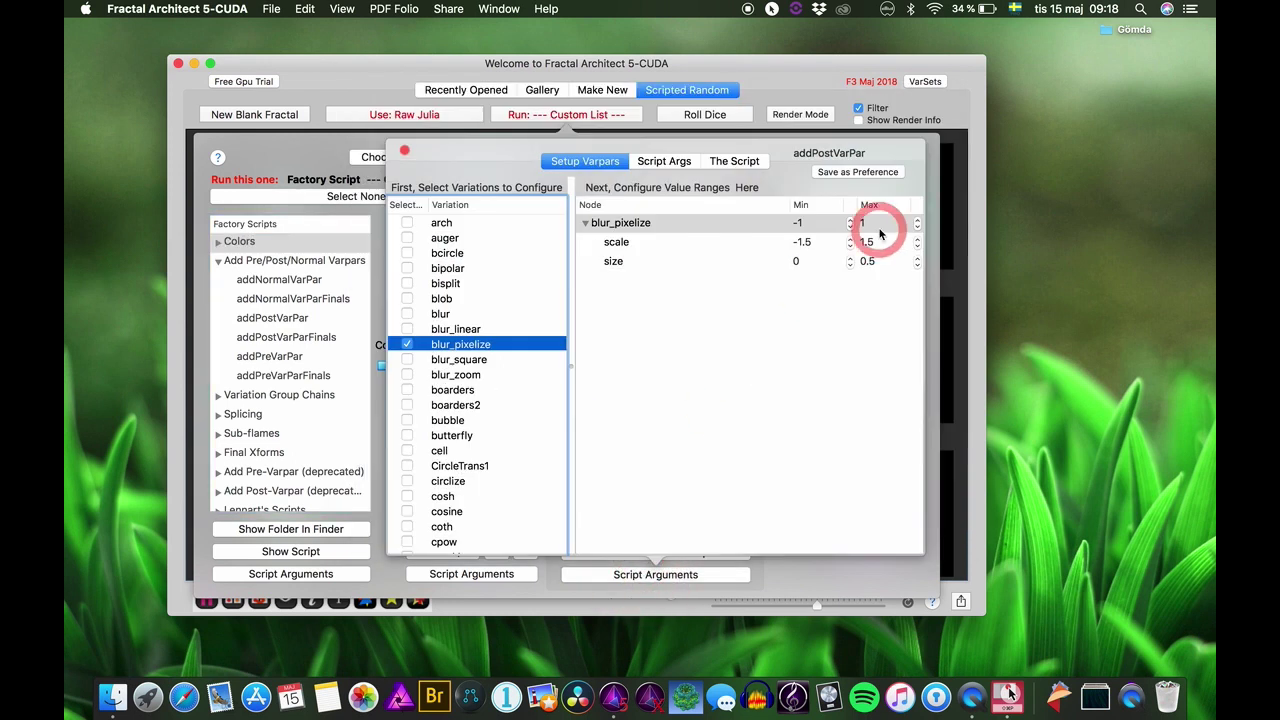
left_click(851, 246)
left_click(916, 239)
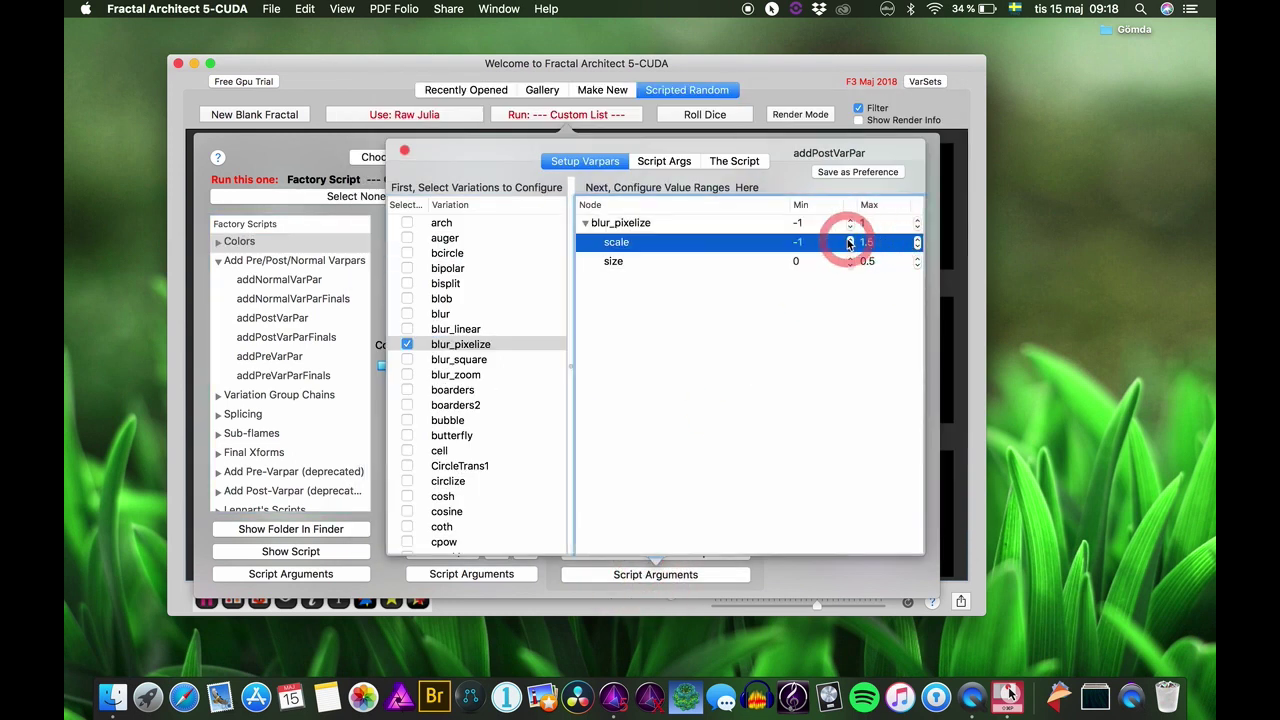
left_click(851, 239)
left_click(851, 239)
left_click(851, 240)
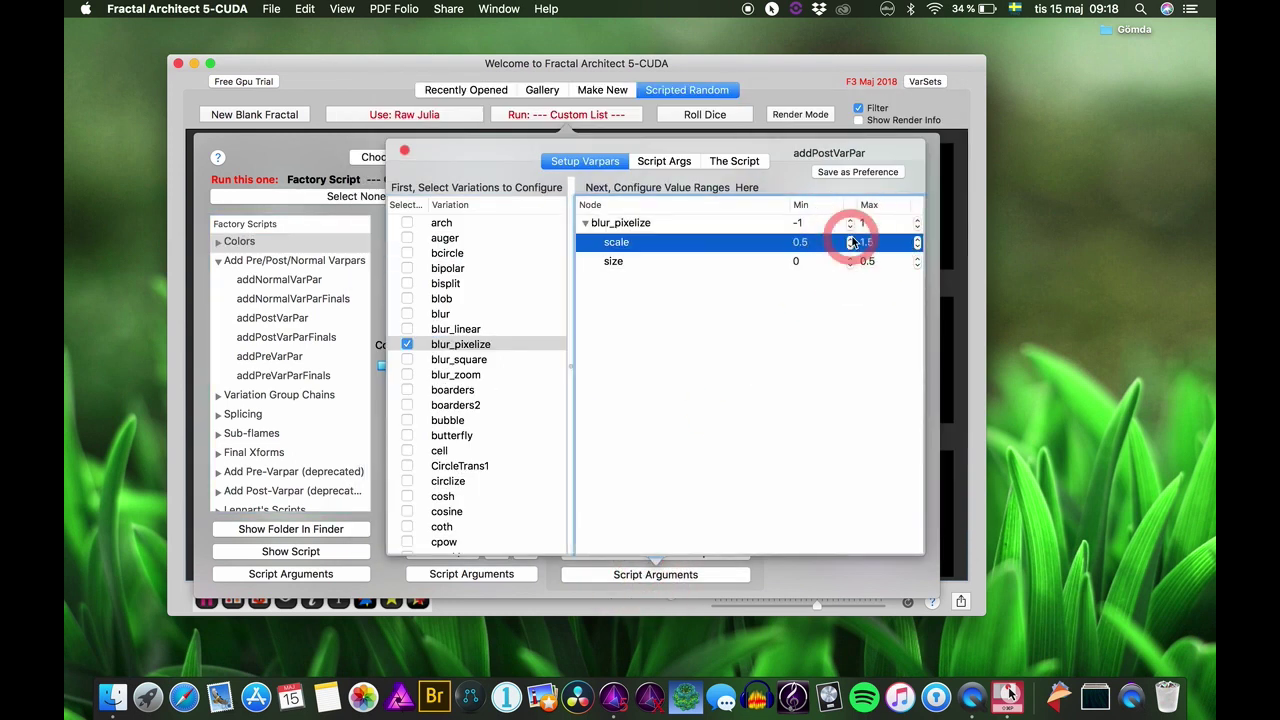
left_click(850, 245)
left_click(850, 245)
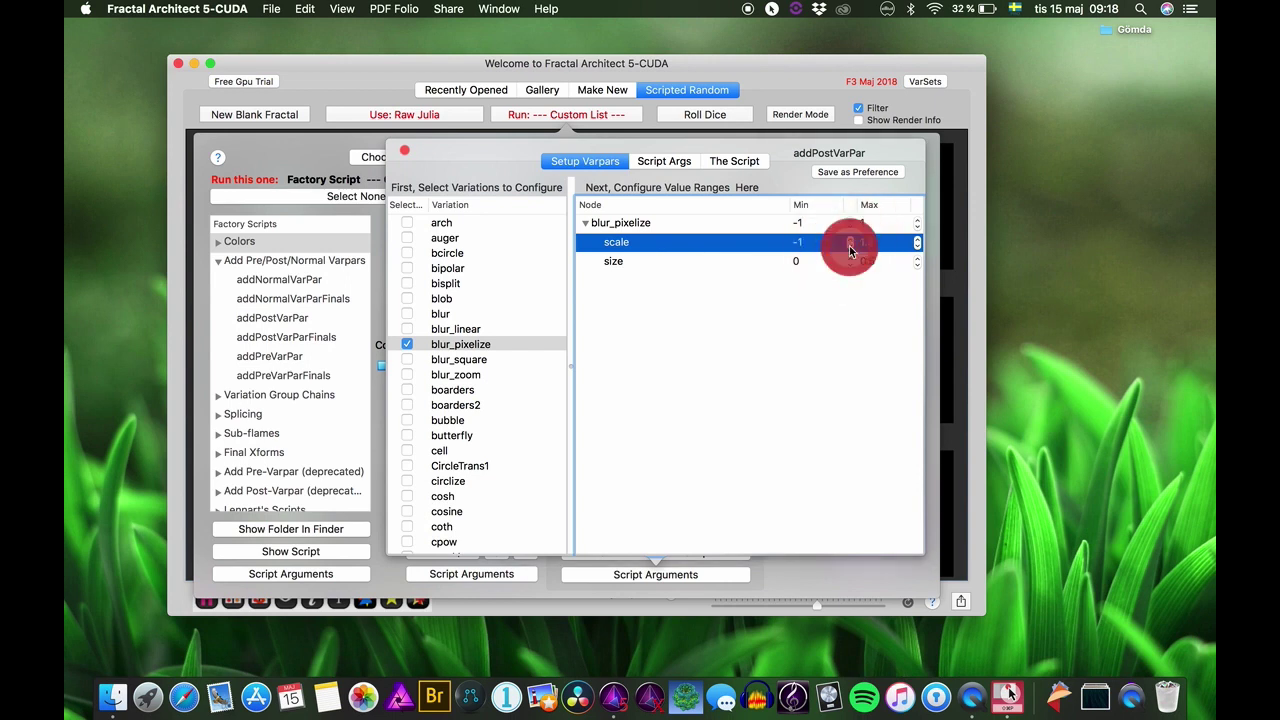
left_click(851, 246)
left_click(852, 247)
left_click(915, 242)
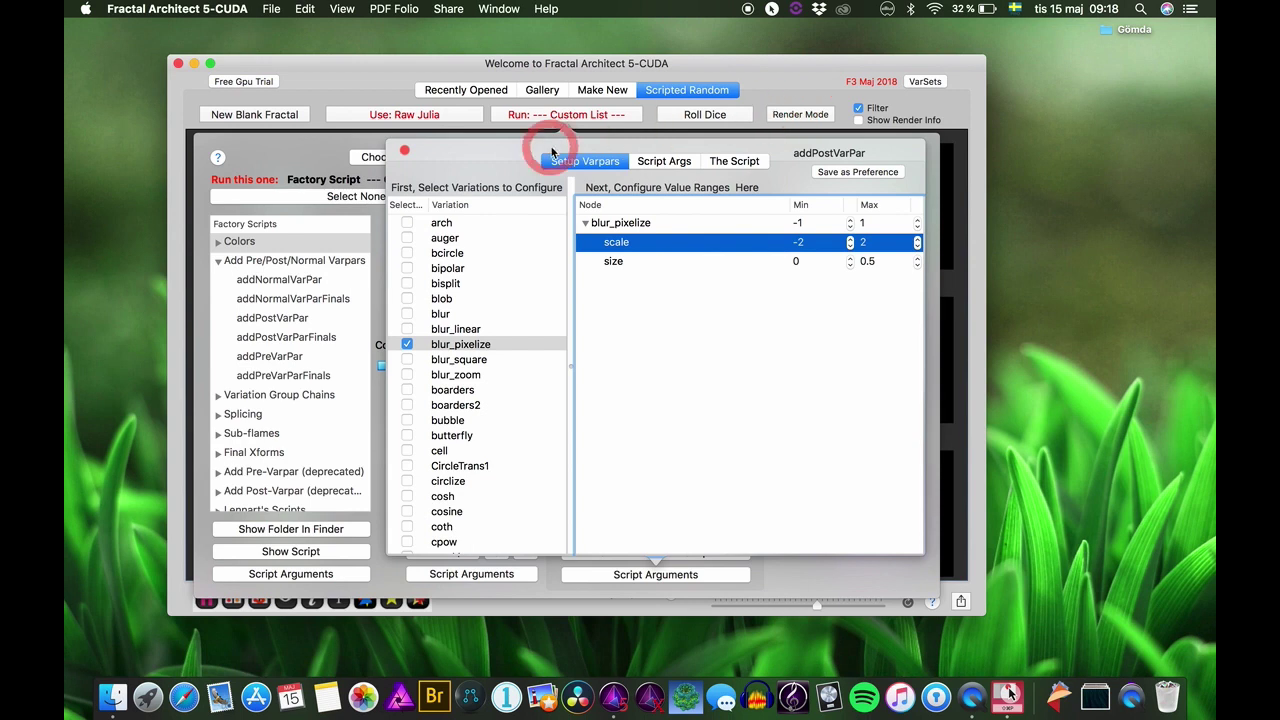
Close the sheet, roll a new gallery and open the Run: Custom List panel
left_click(404, 150)
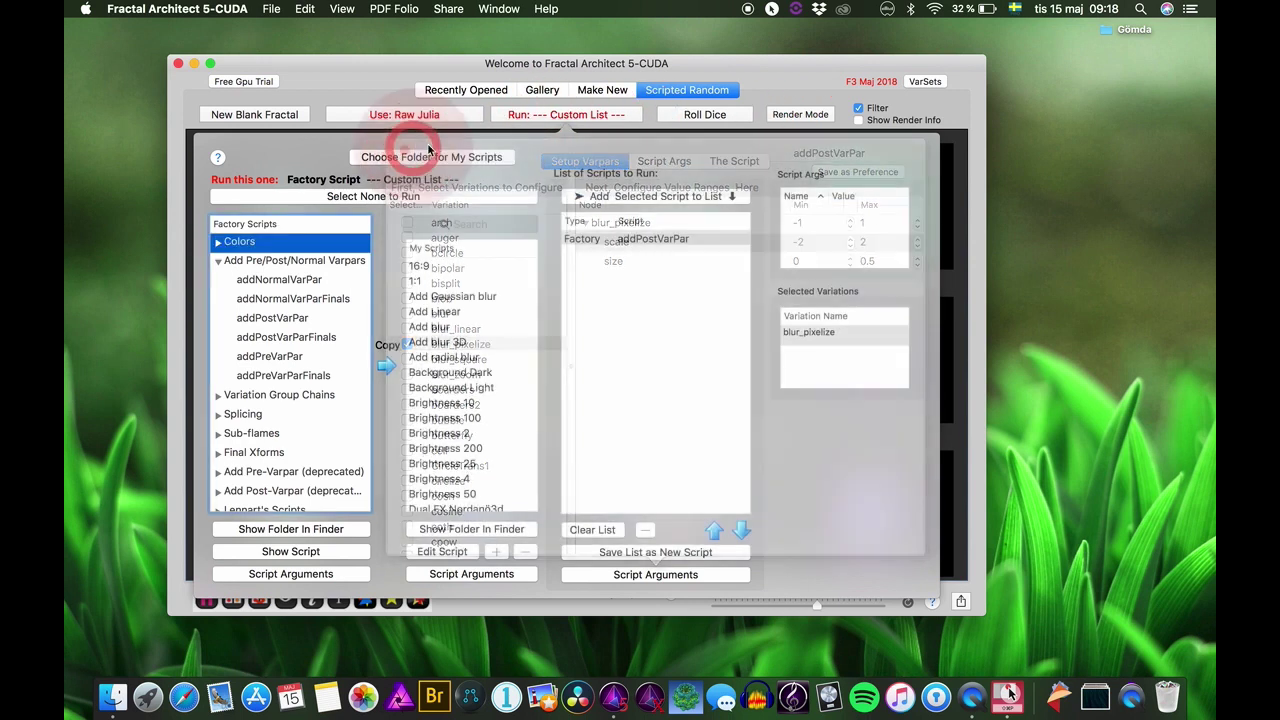
left_click(700, 117)
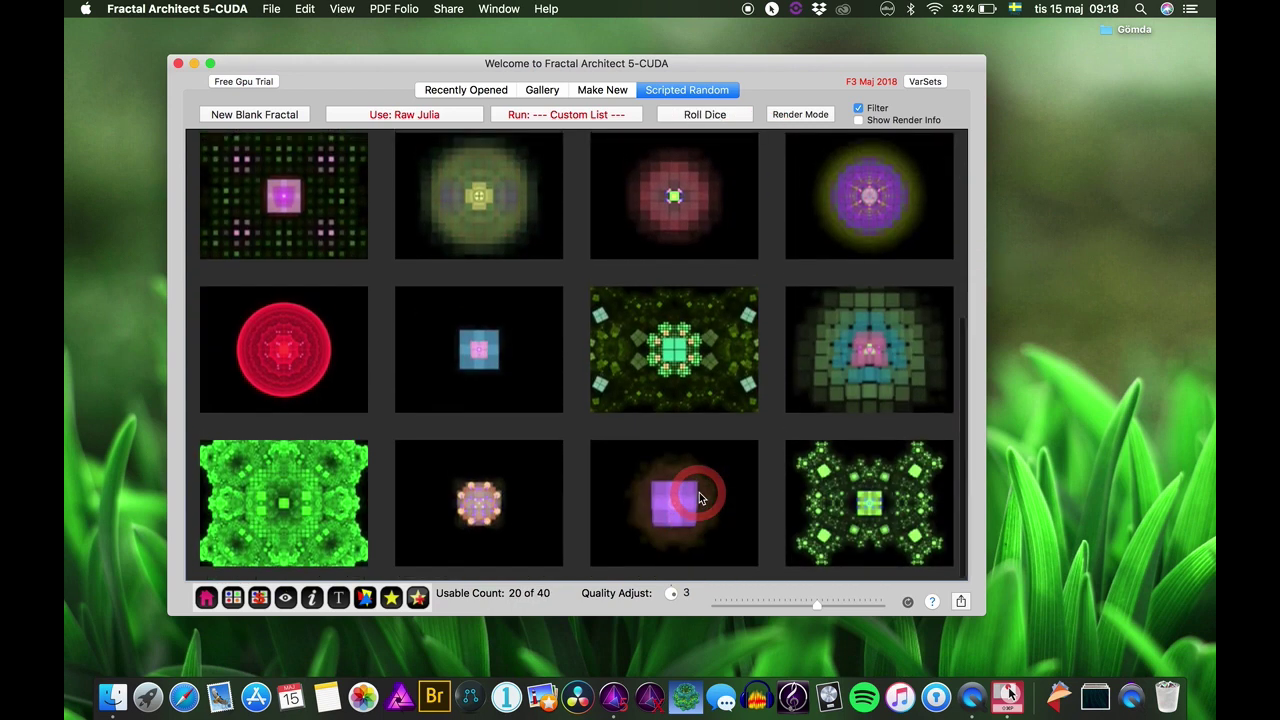
scroll(690, 450, "up", 5)
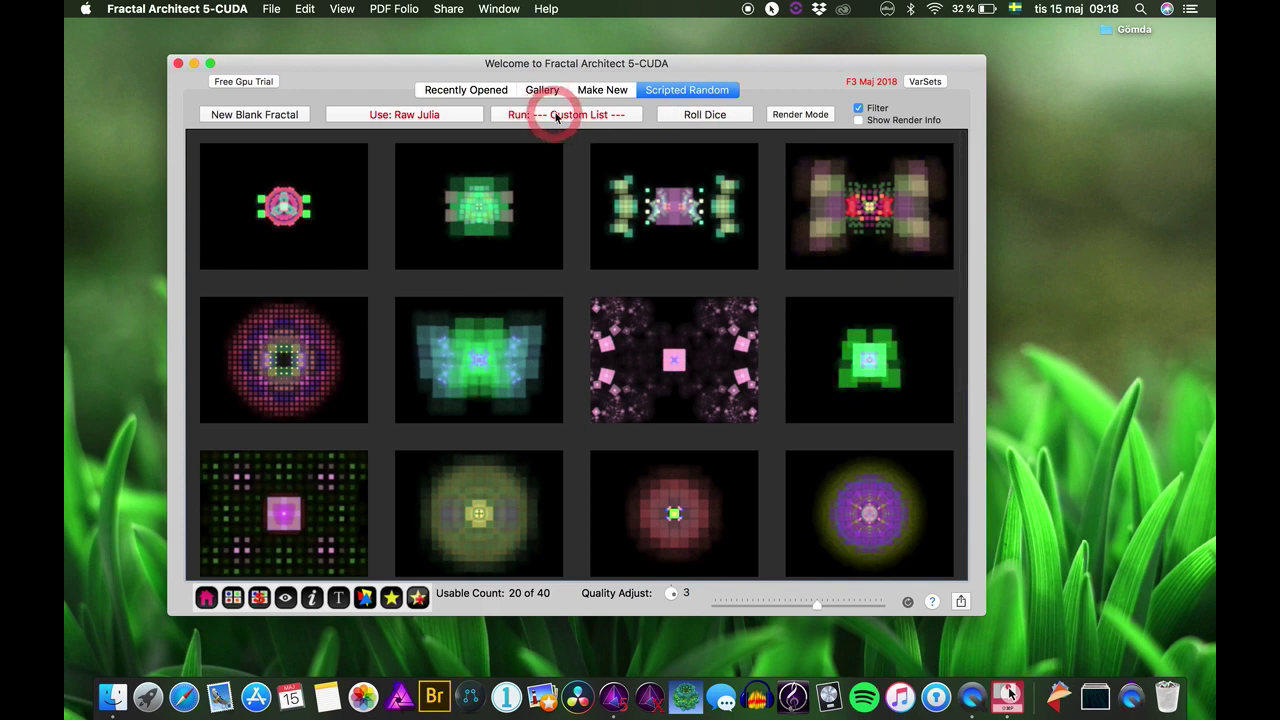
left_click(557, 115)
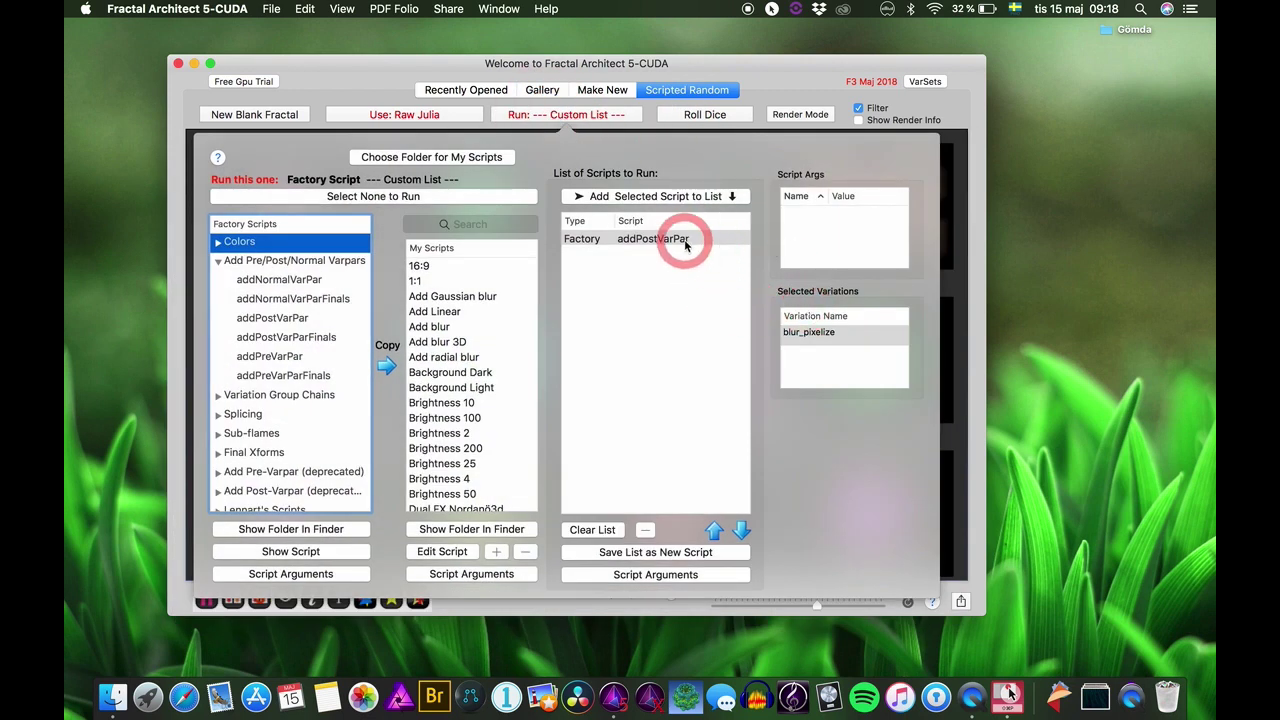
Save the run list as new script 'Add blur-pixelize.lua' and clear the scripts to run
left_click(647, 553)
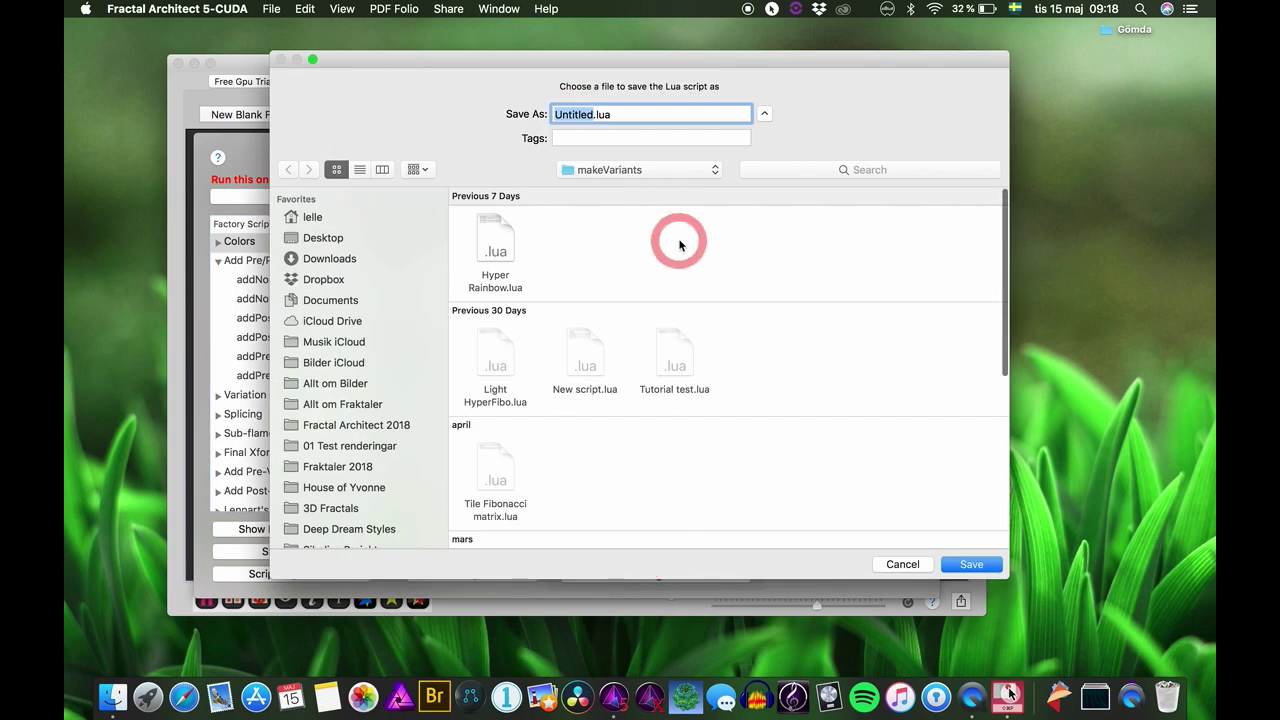
type("A")
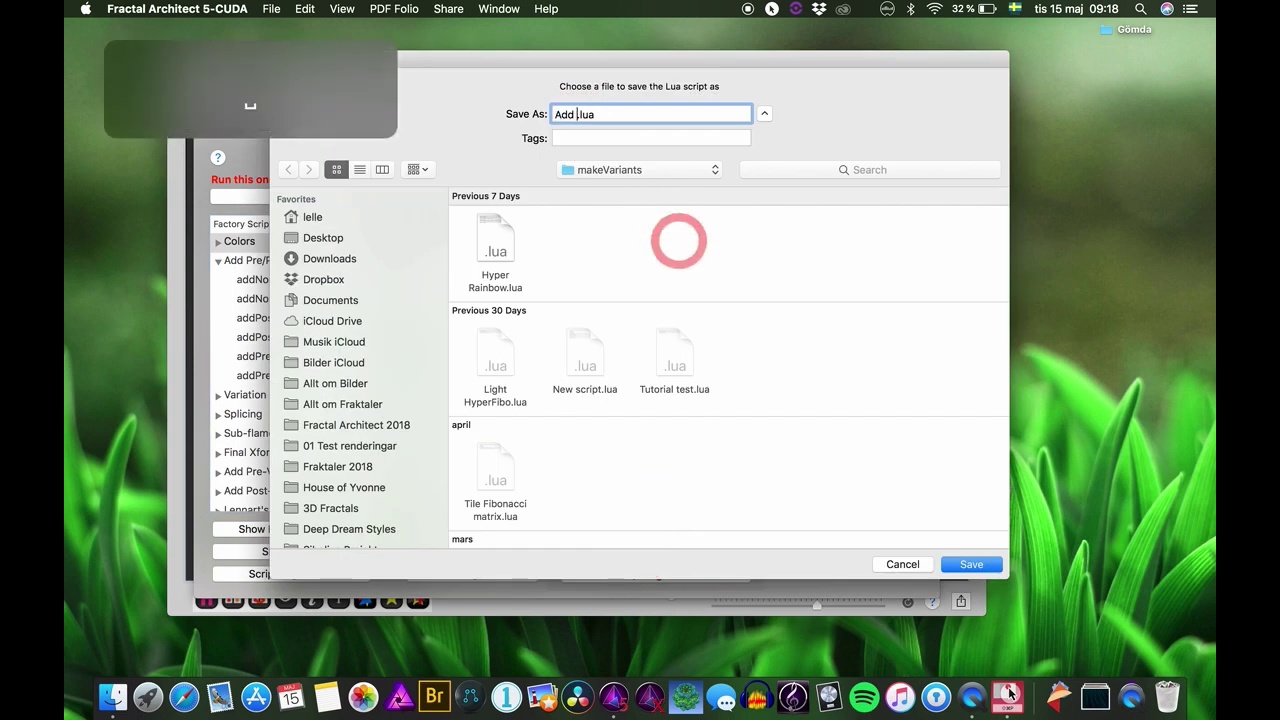
type("dd blur-pixelize")
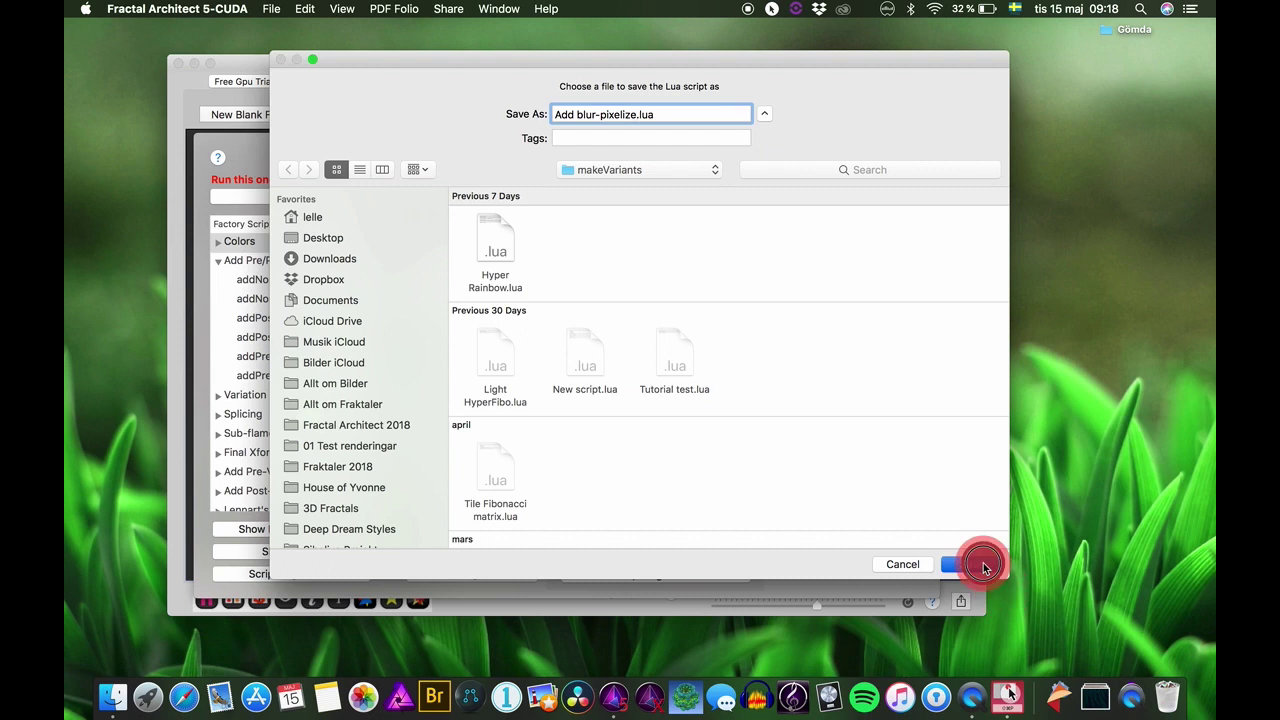
left_click(984, 566)
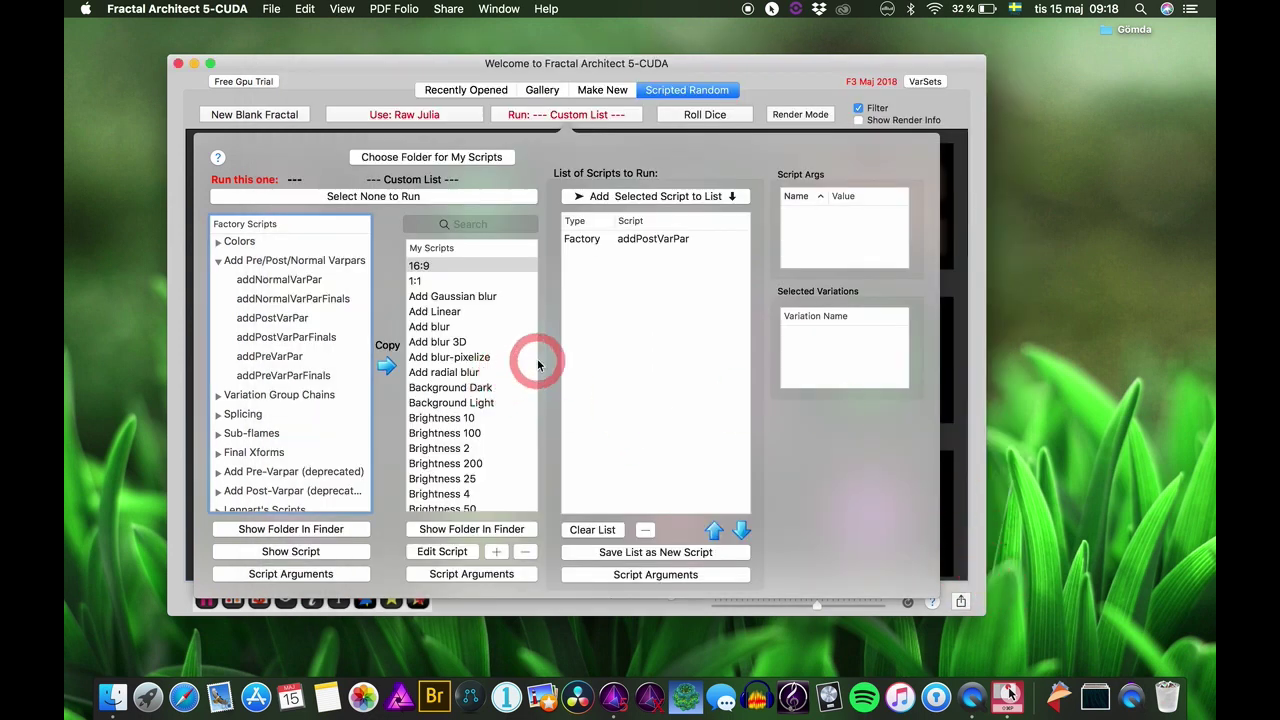
left_click(457, 195)
Make Add blur-pixelize the only run-list script and render a pixelized random gallery with it
left_click(704, 114)
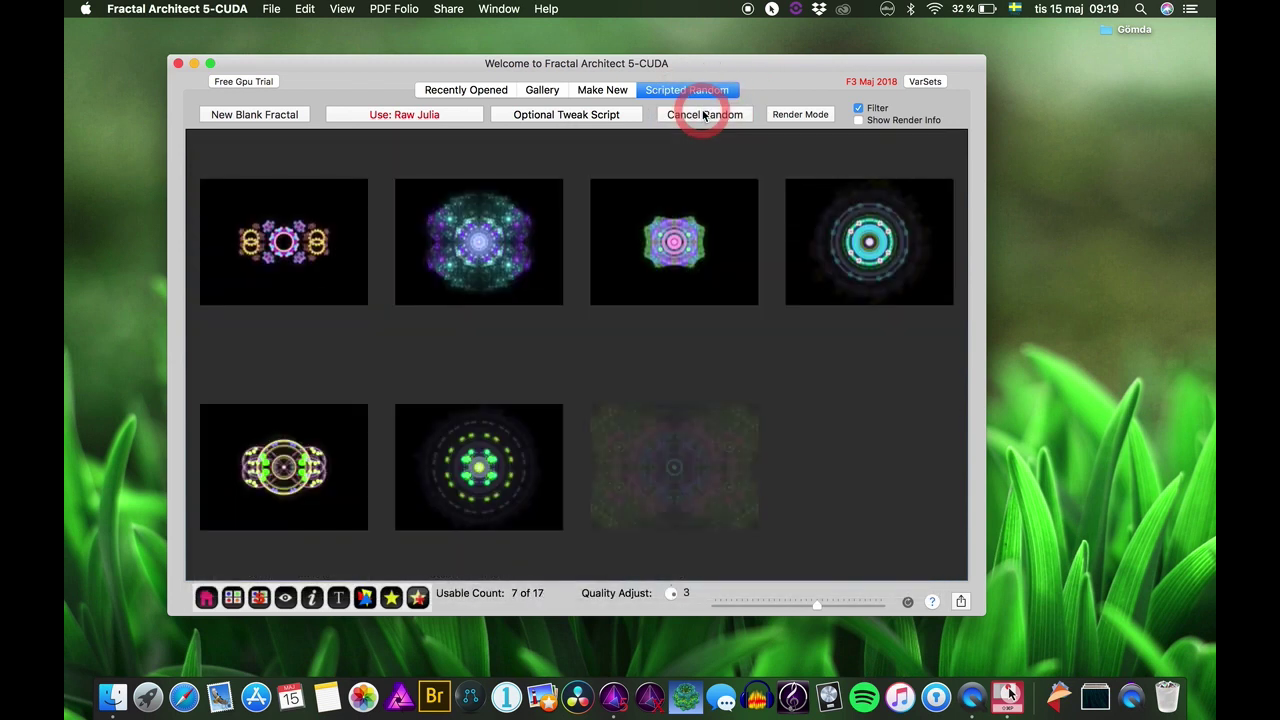
left_click(545, 114)
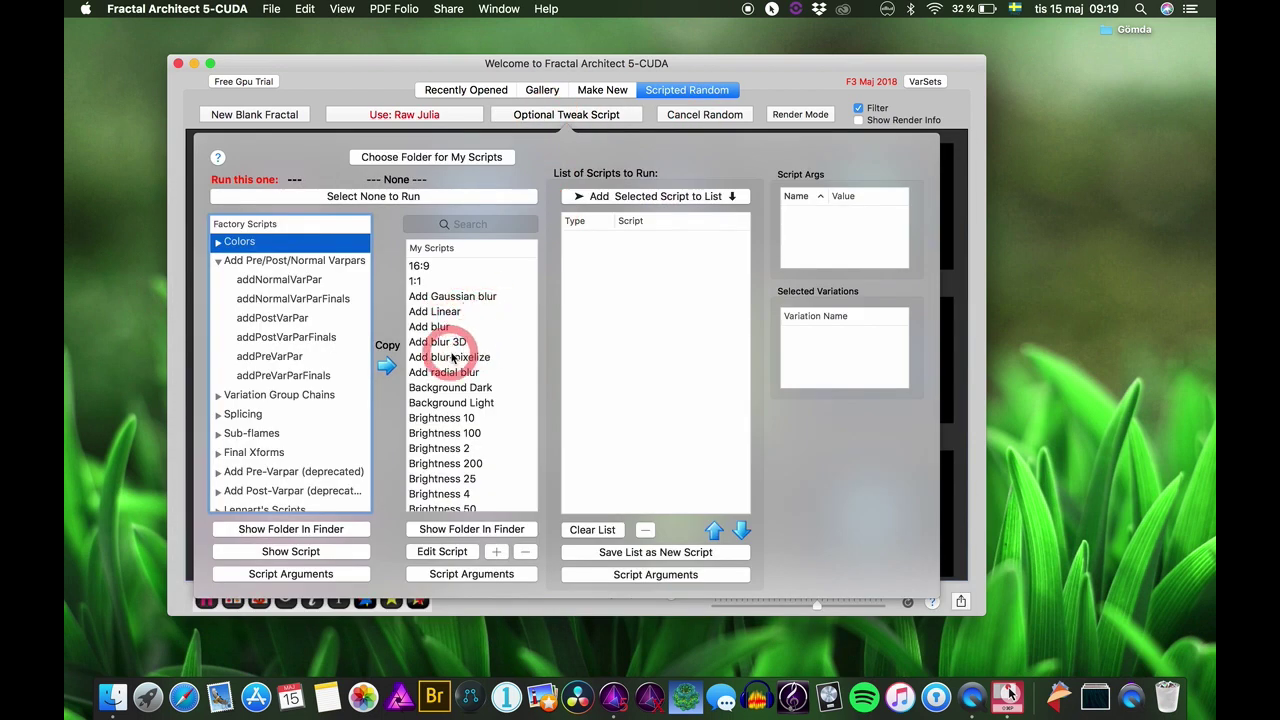
left_click(450, 357)
left_click(632, 197)
left_click(729, 115)
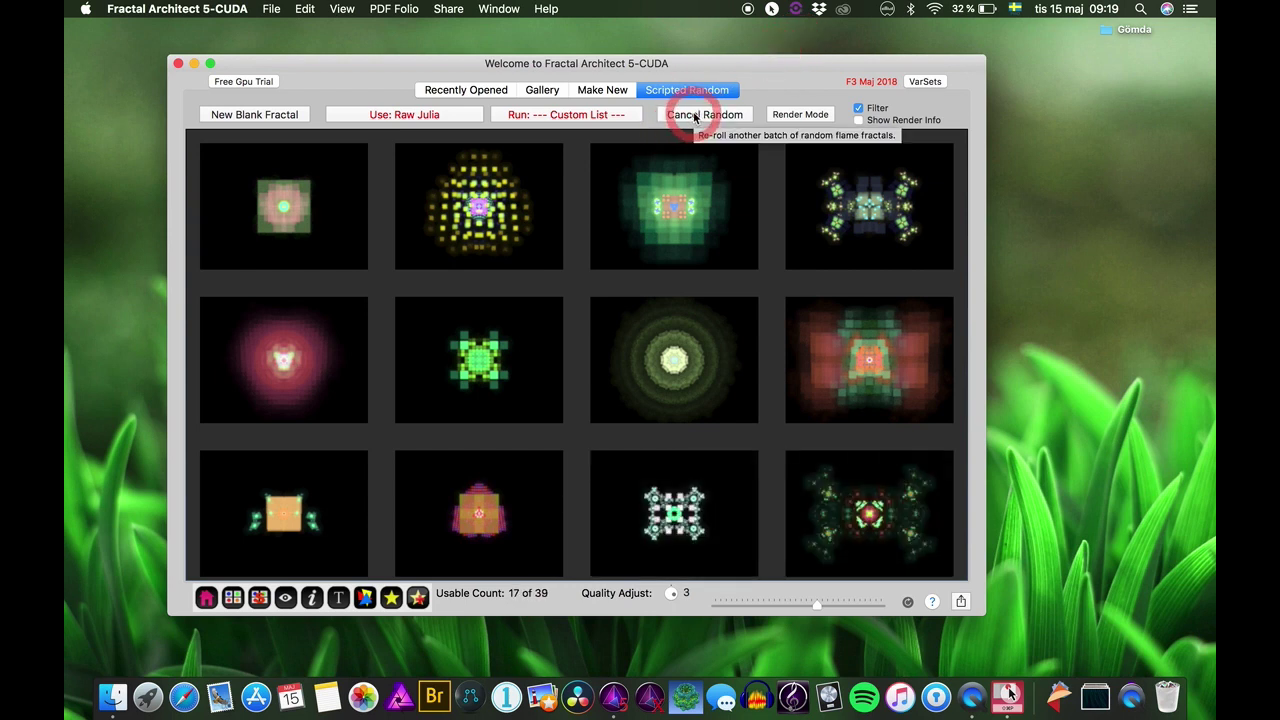
left_click(576, 115)
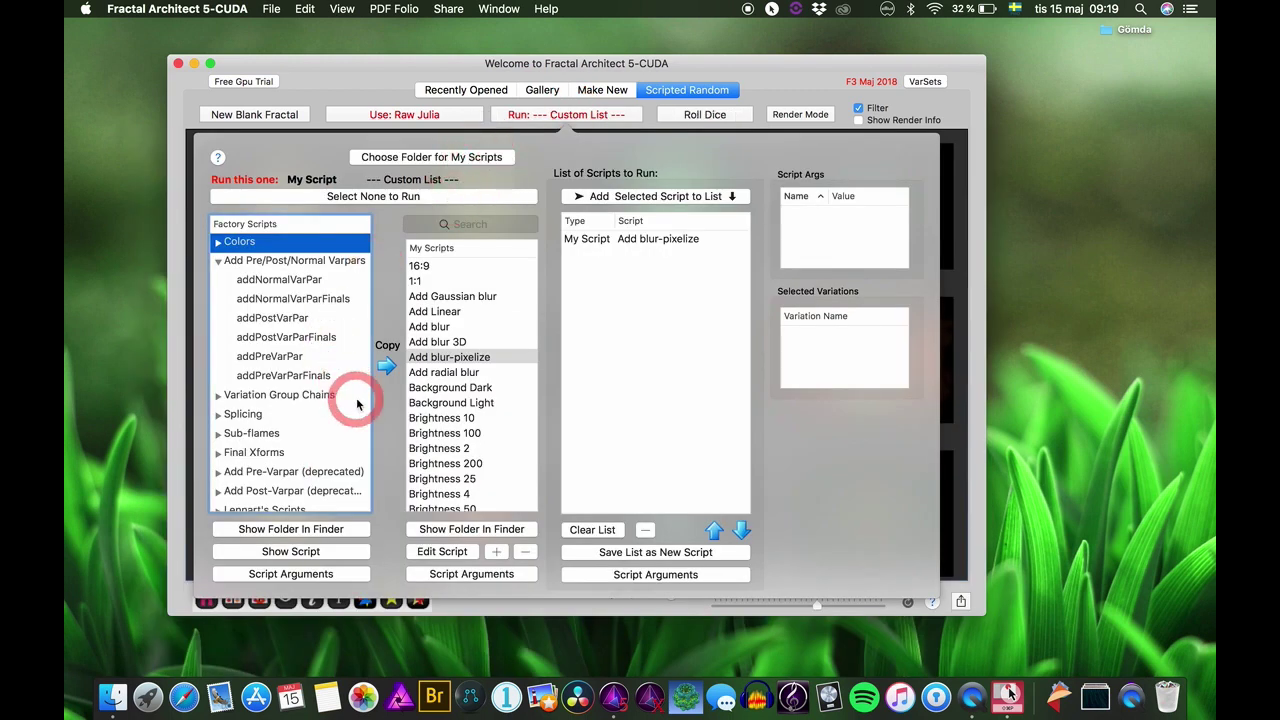
View the factory Scale 200 script's flame.scale = 200 code under Others, then add a new user script
left_click(219, 261)
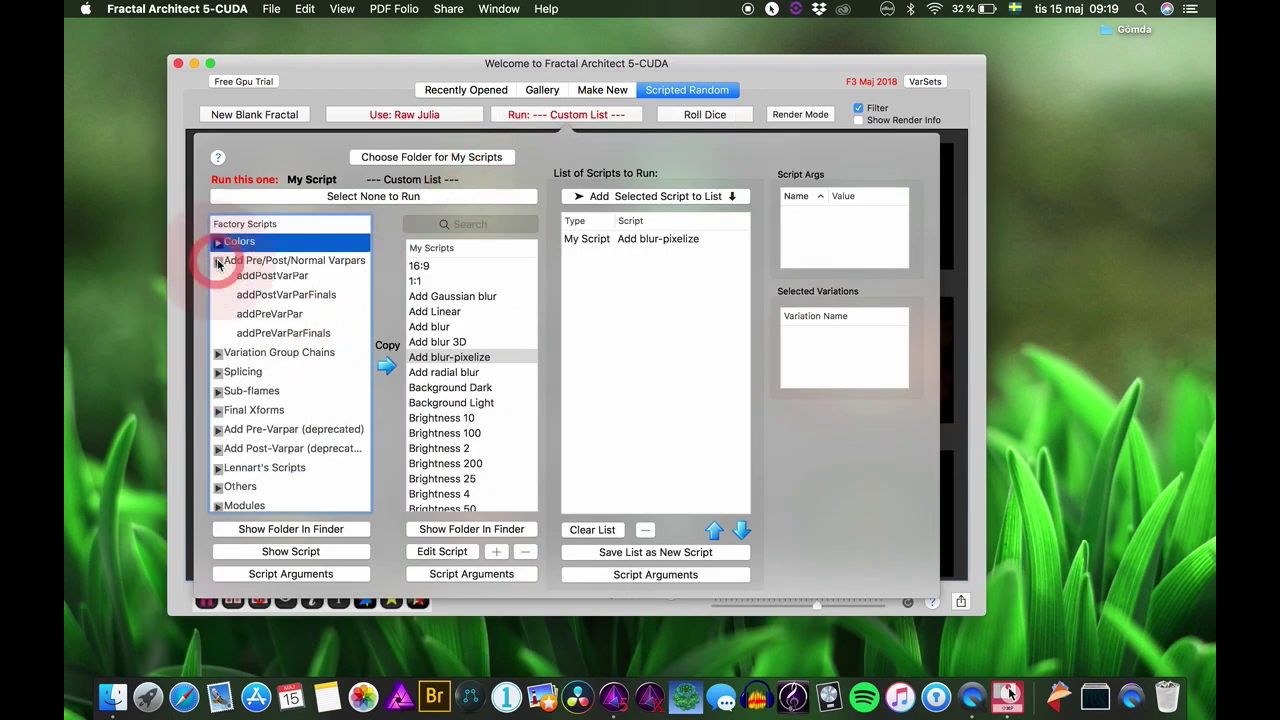
left_click(217, 415)
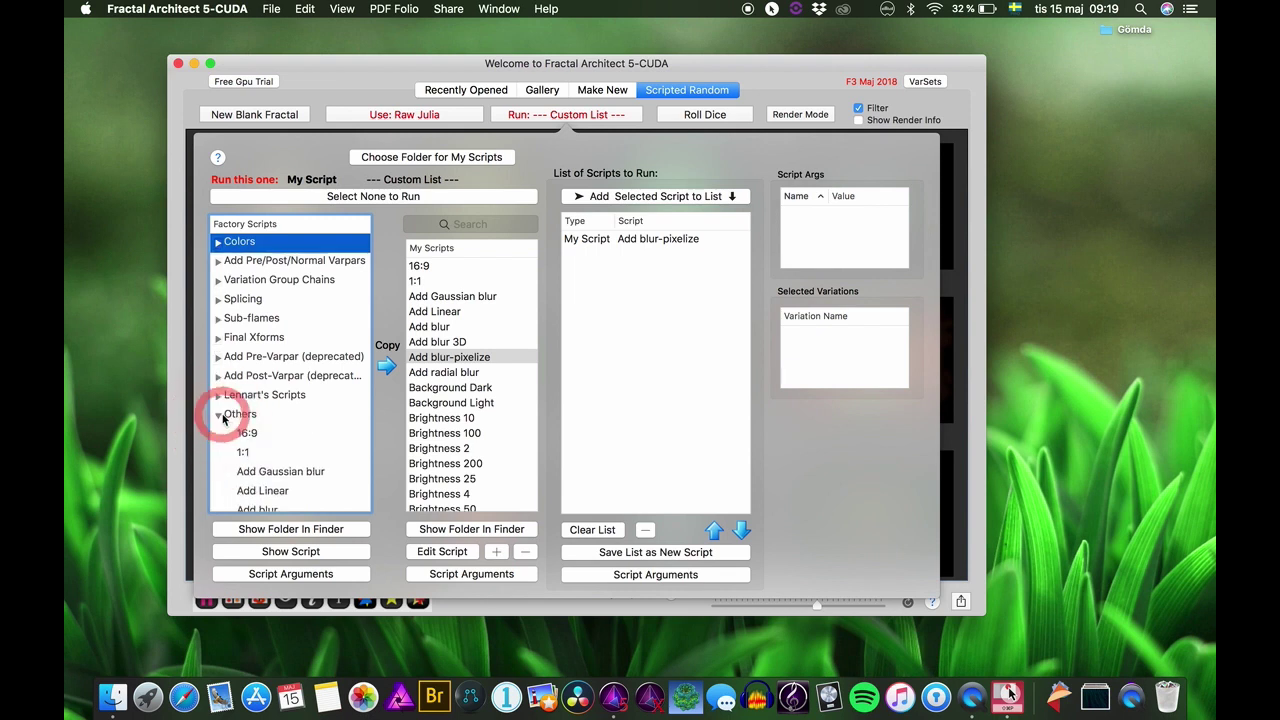
scroll(322, 447, "down", 10)
scroll(322, 449, "down", 5)
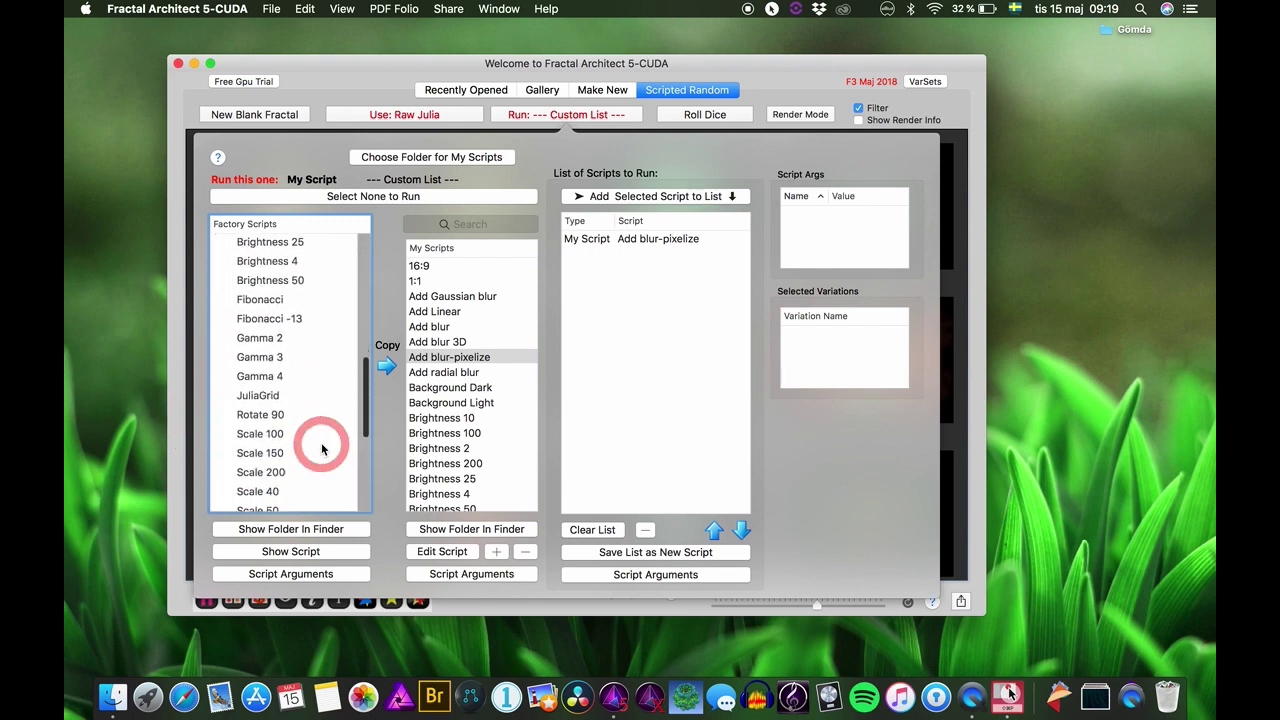
scroll(322, 449, "down", 1)
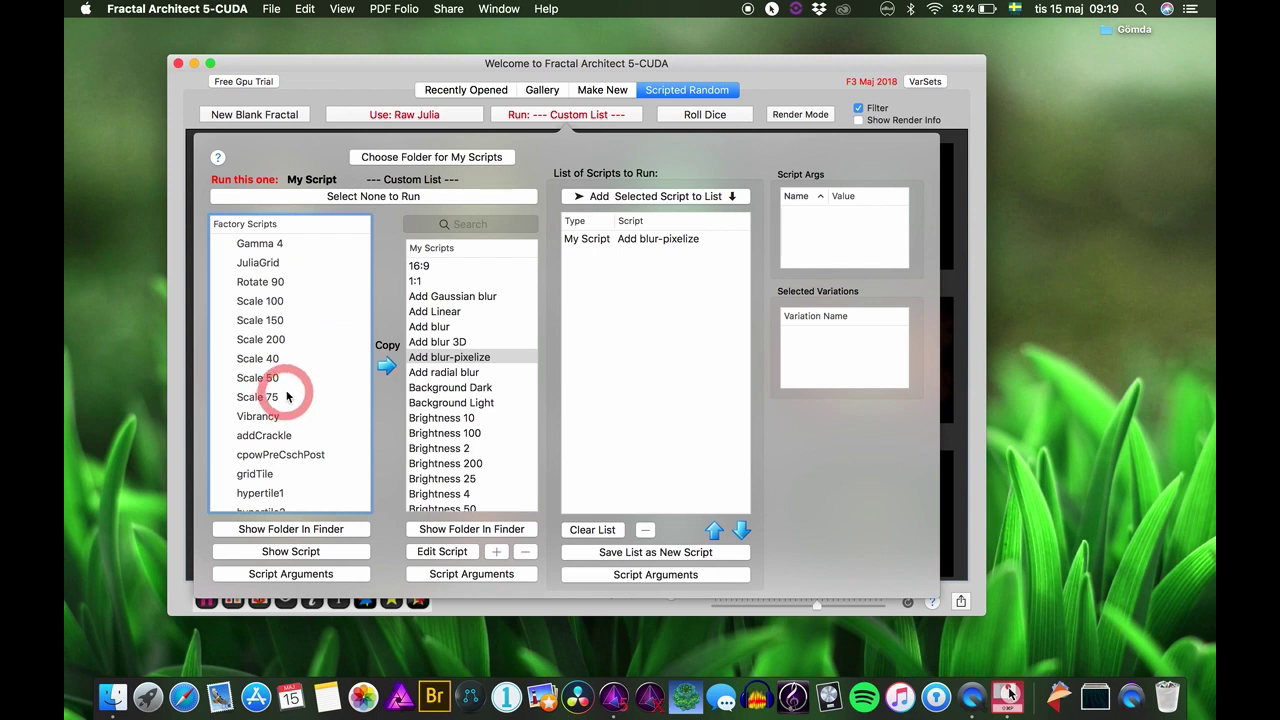
left_click(290, 340)
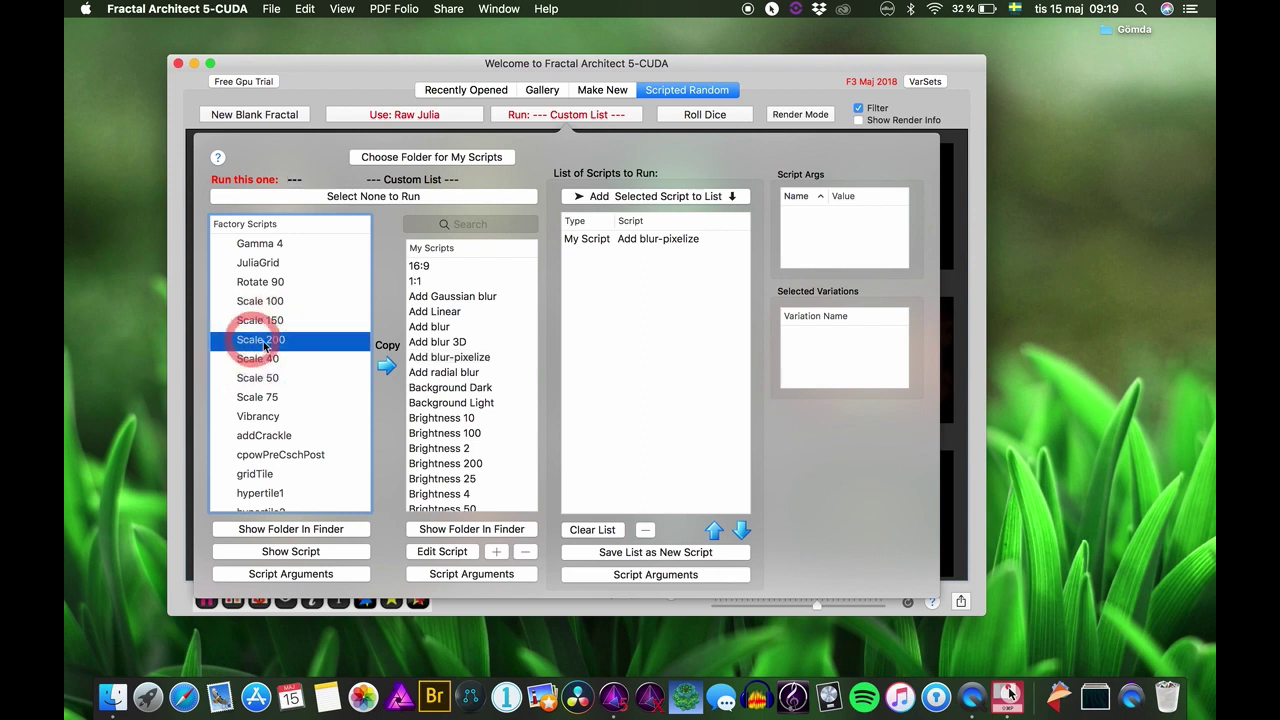
left_click(290, 551)
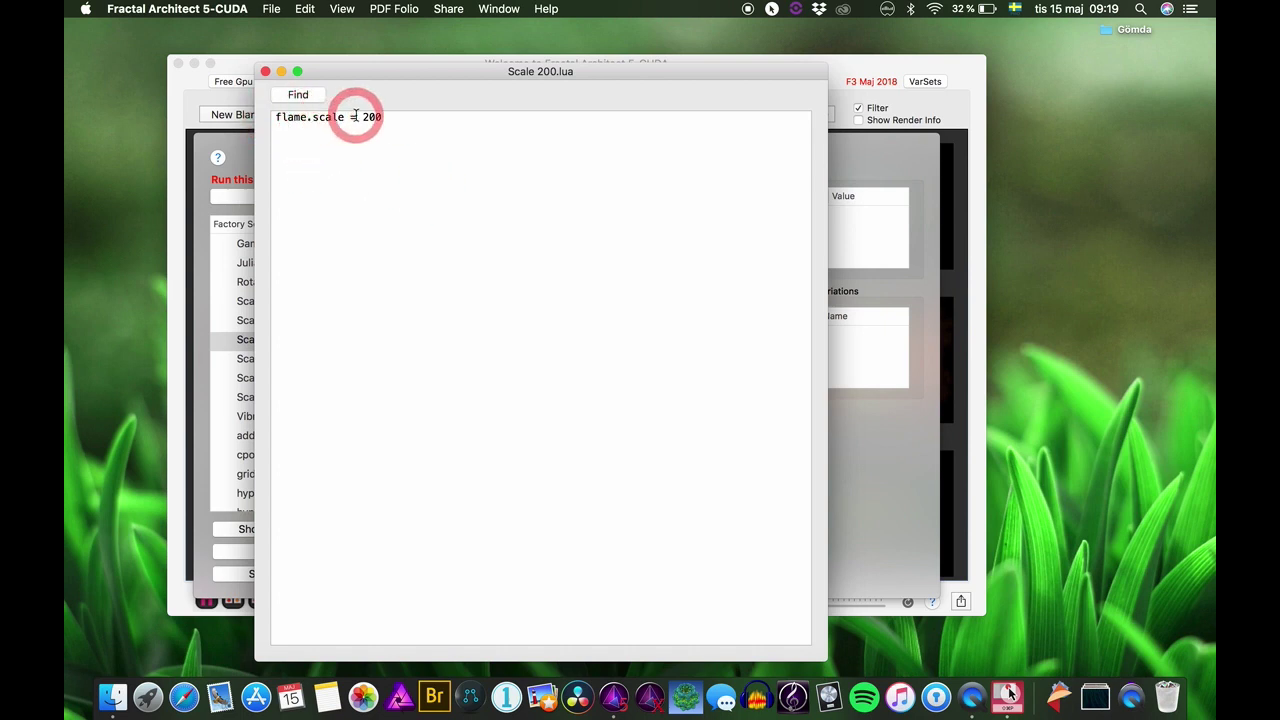
left_click(265, 71)
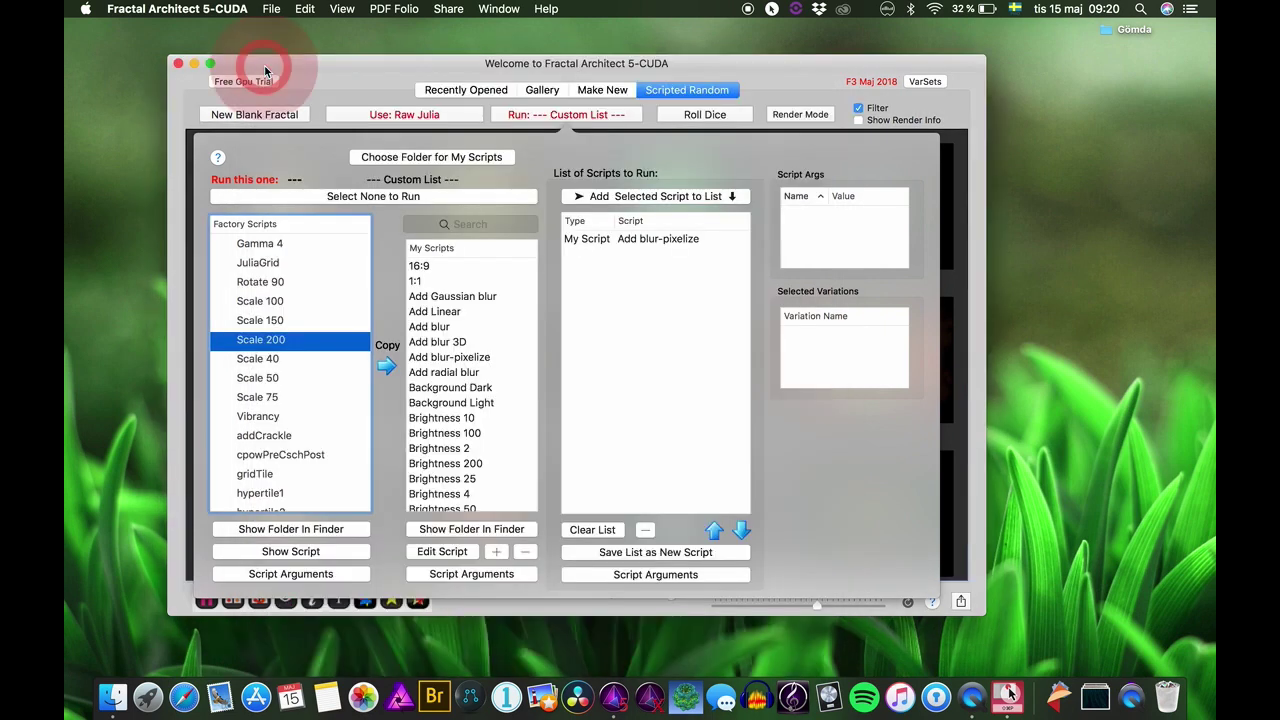
left_click(497, 552)
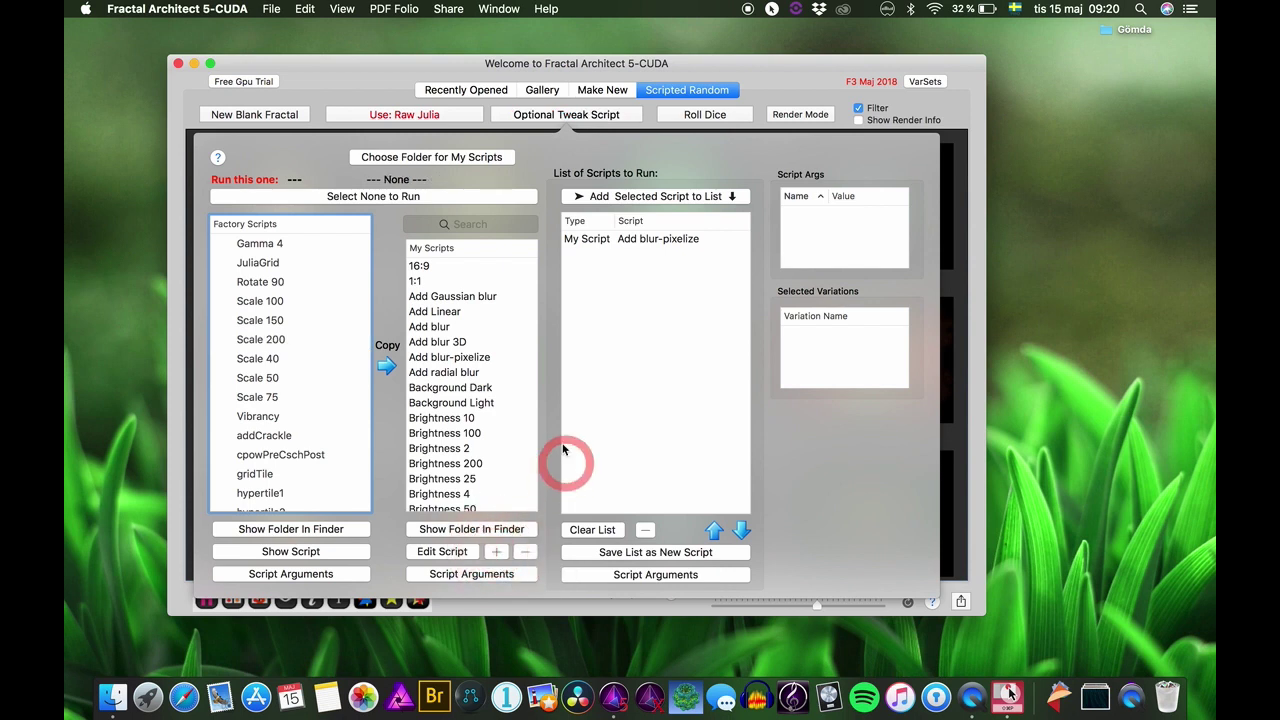
Filter My Scripts by 'un' and select the Unnamed script
scroll(481, 397, "down", 15)
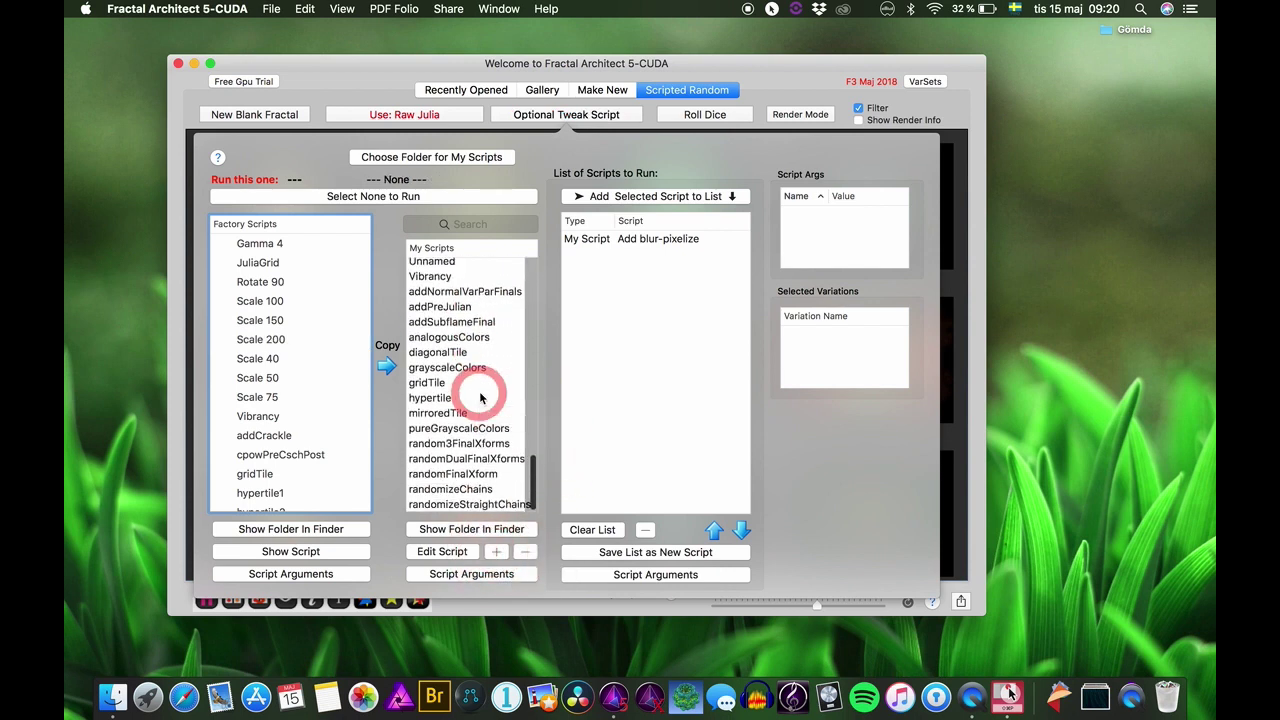
scroll(475, 398, "up", 4)
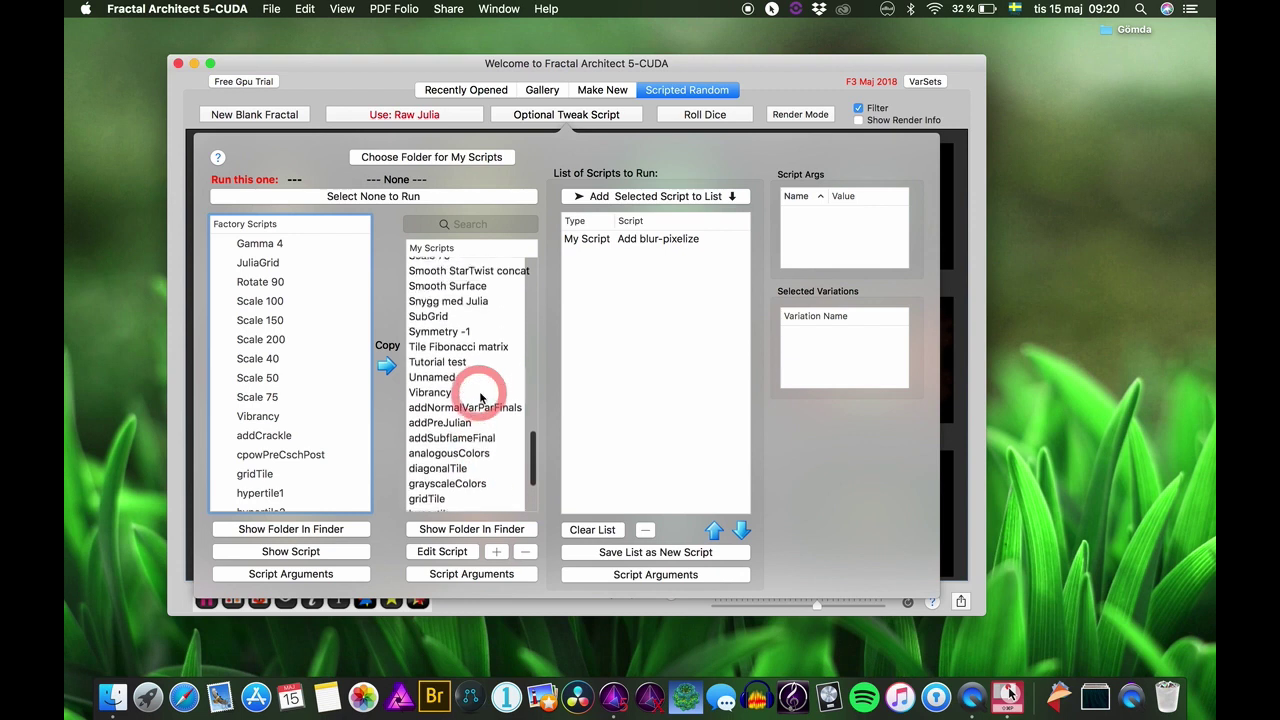
left_click(461, 223)
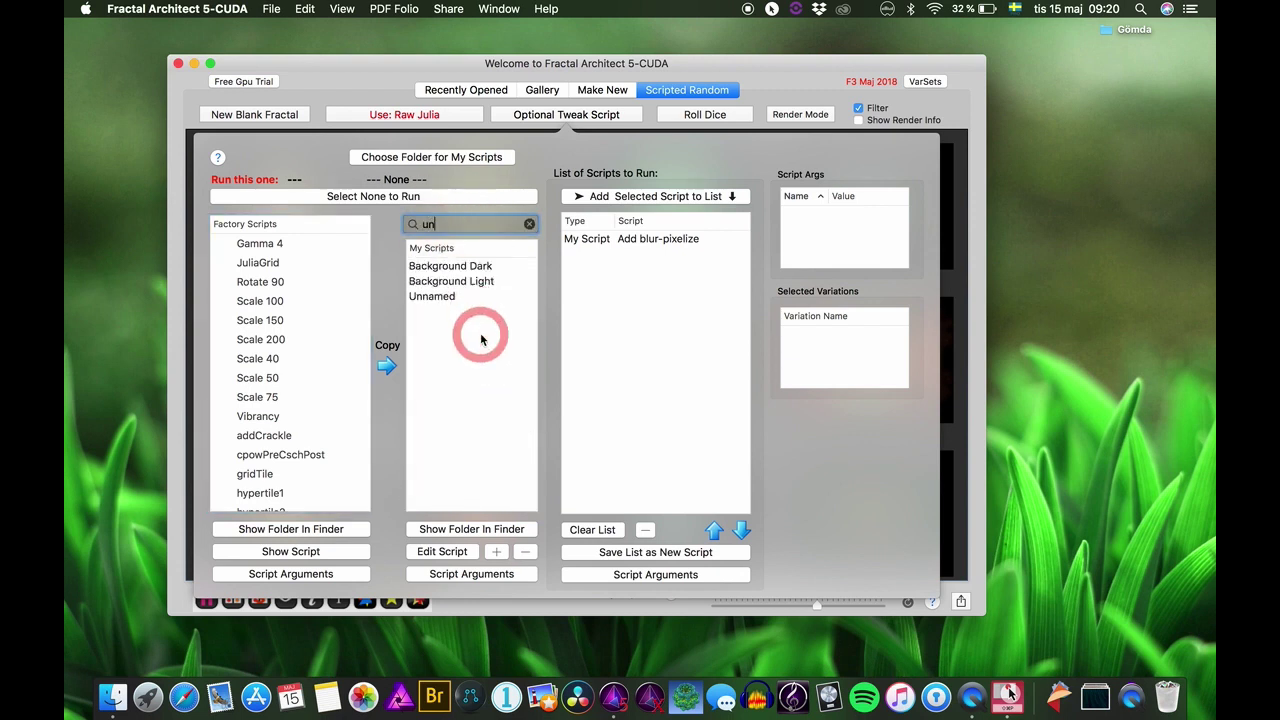
left_click(434, 298)
Write 'flame. scale = 300' into Unnamed.lua and close the script editor
left_click(441, 551)
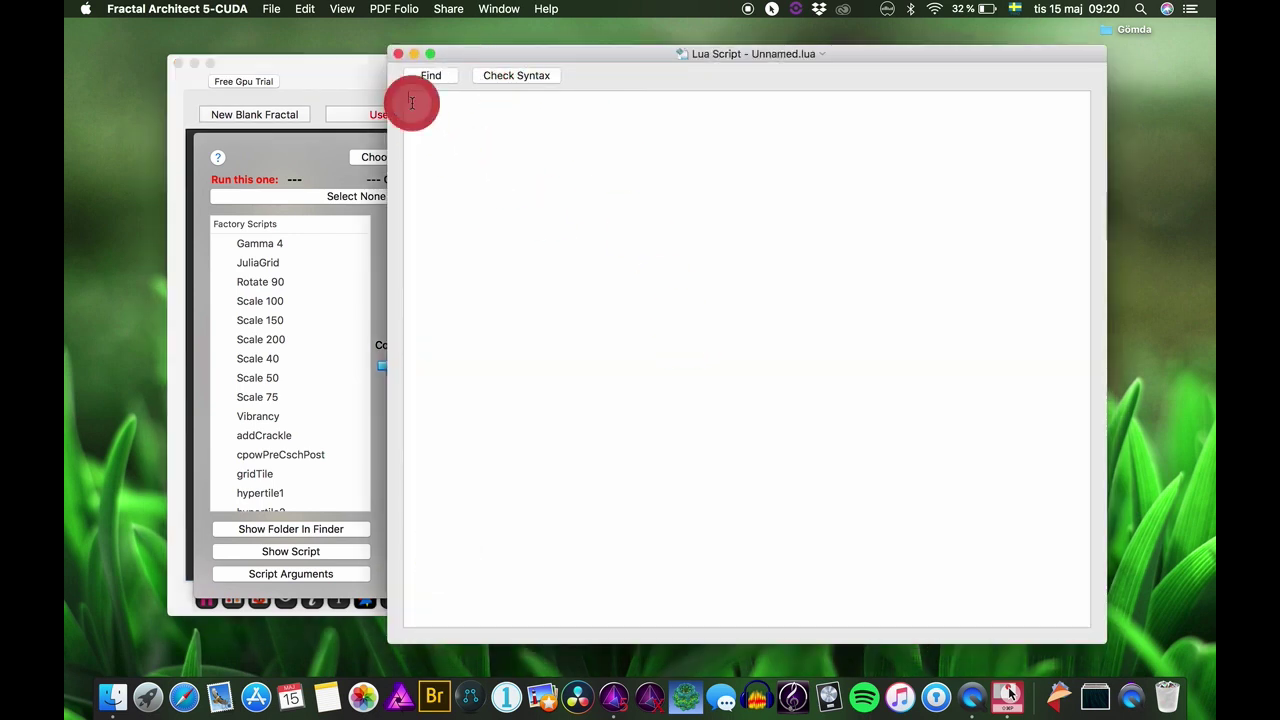
left_click(399, 55)
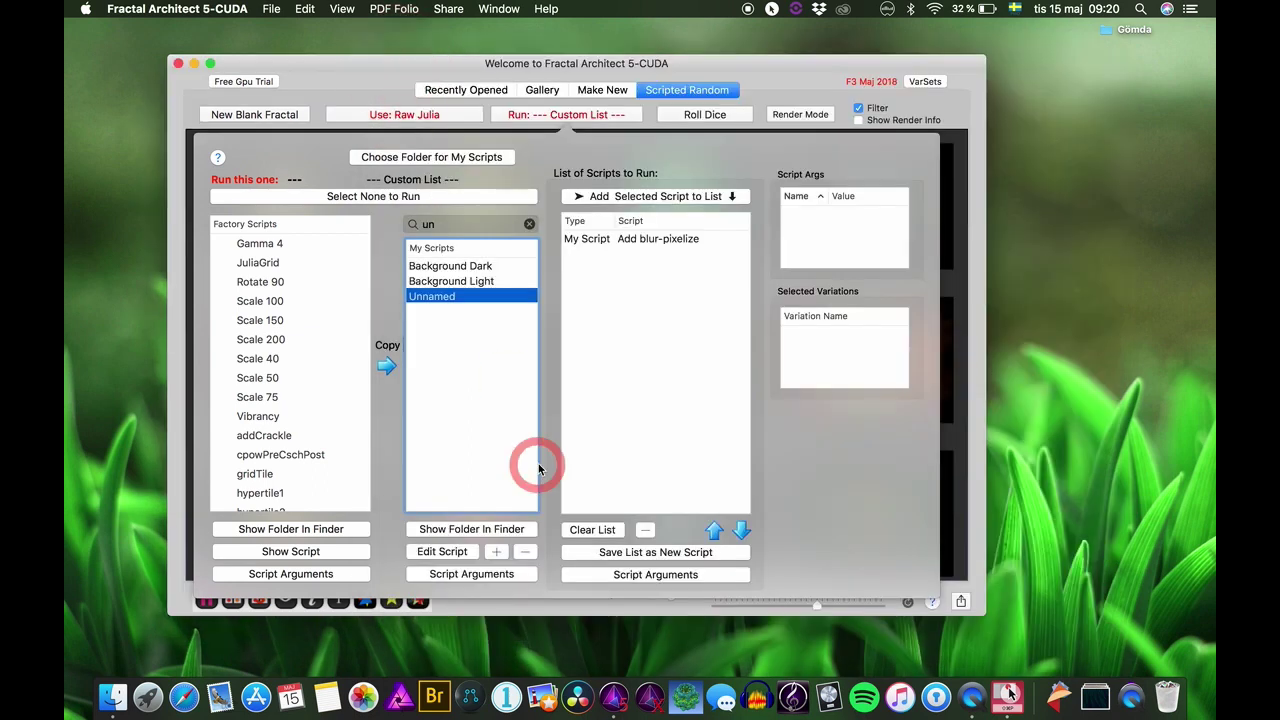
left_click(459, 553)
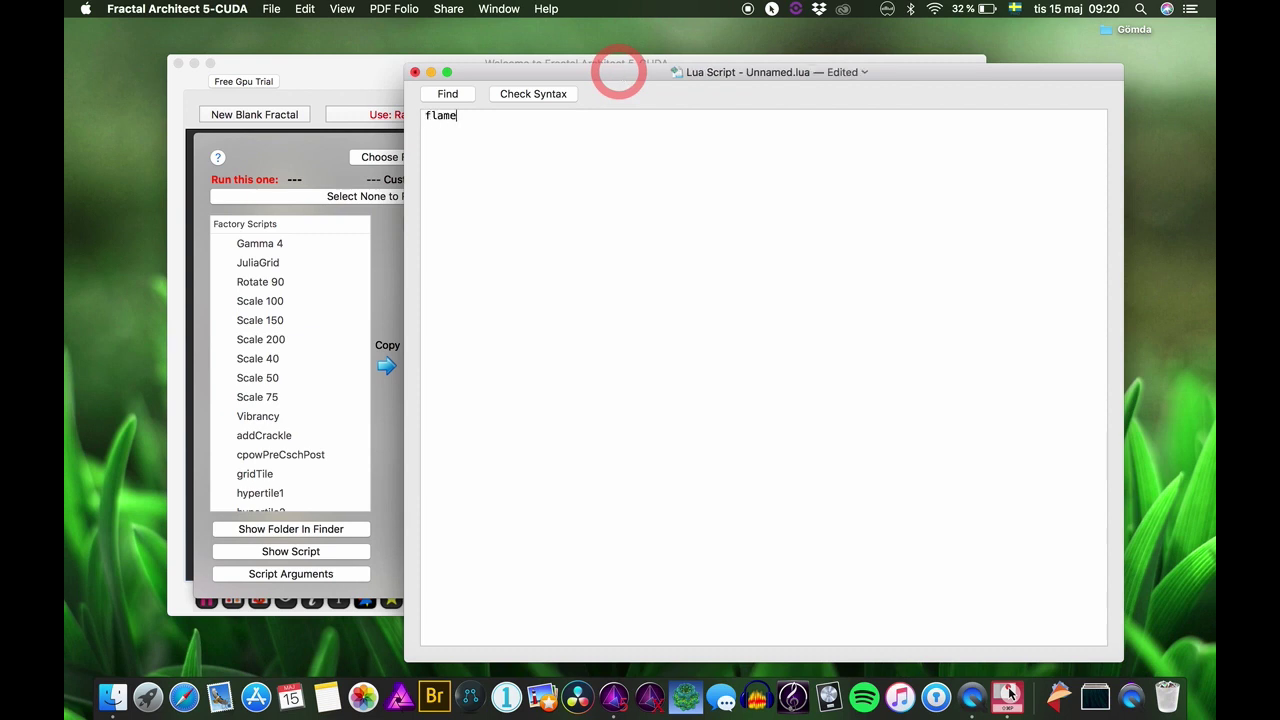
type("flame.")
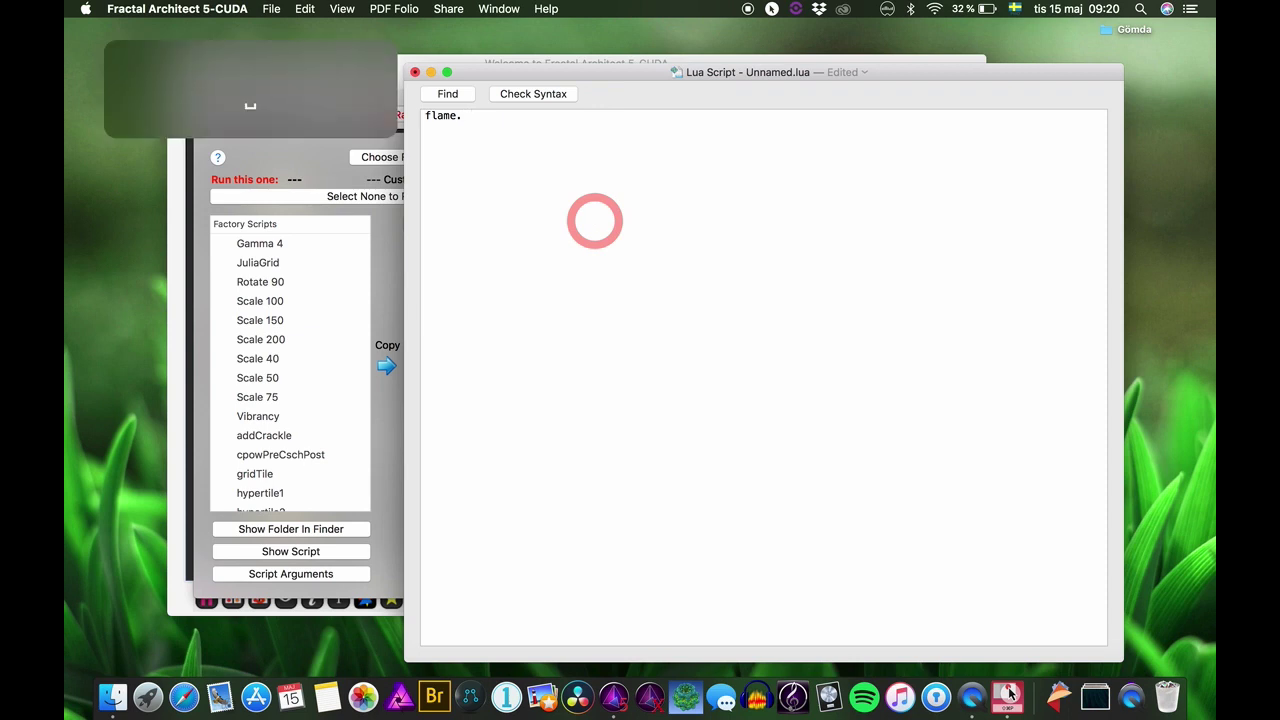
type(" sca")
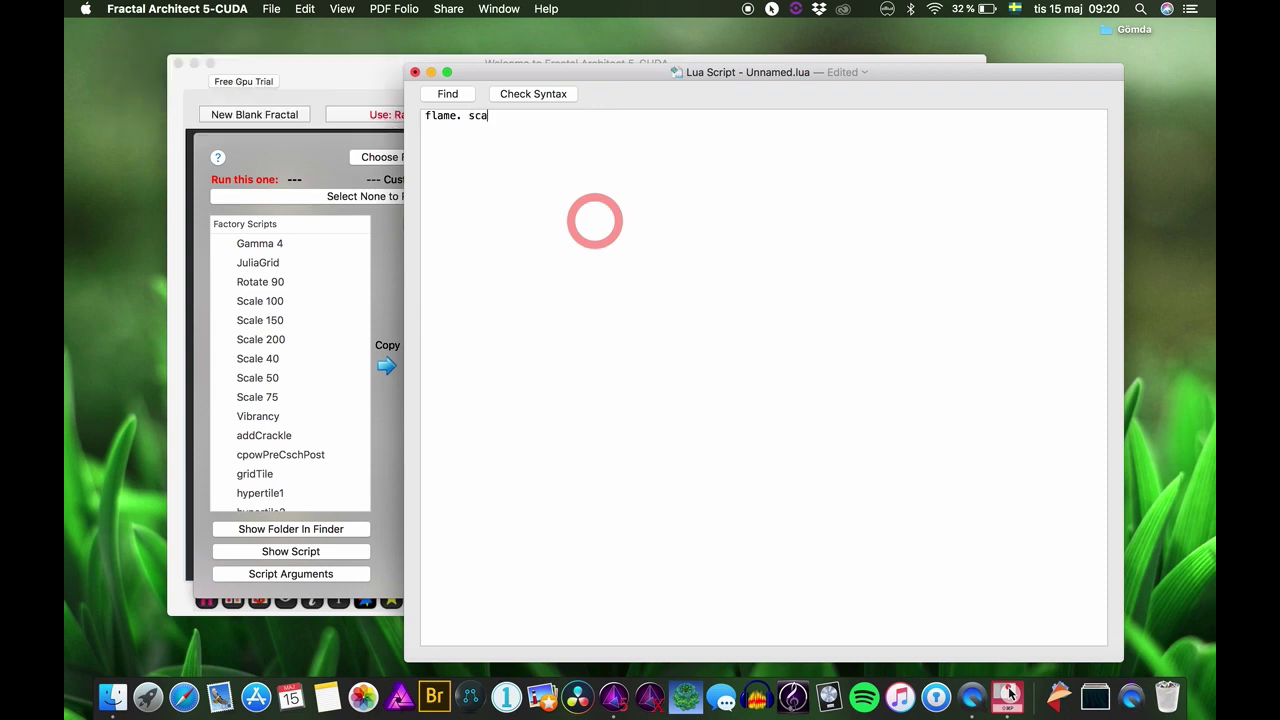
type("le ")
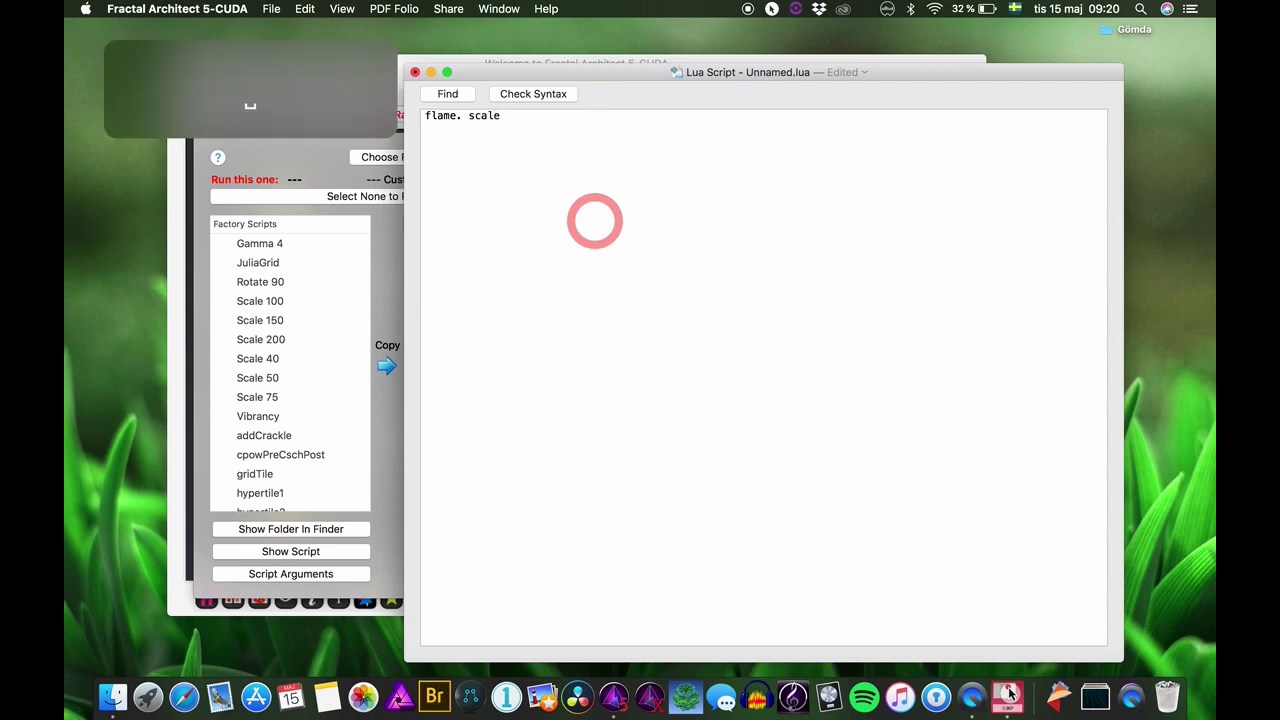
type("+")
key("BackSpace")
type("?")
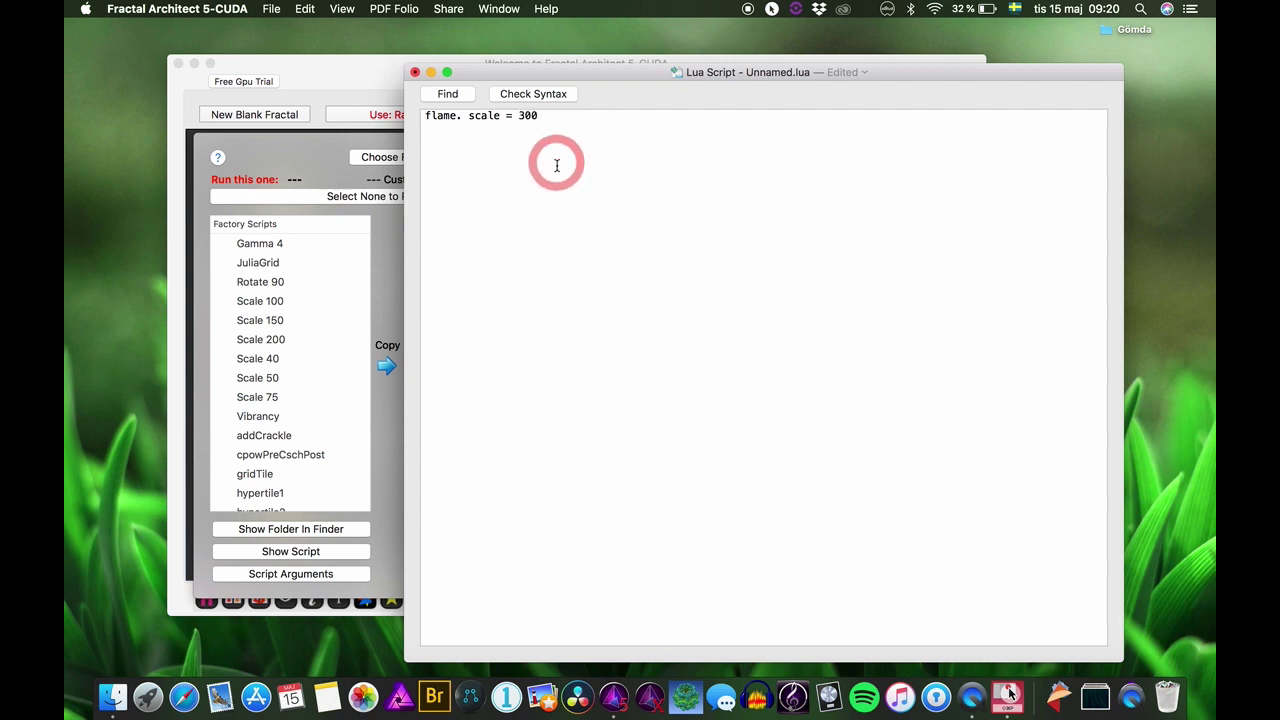
left_click(415, 72)
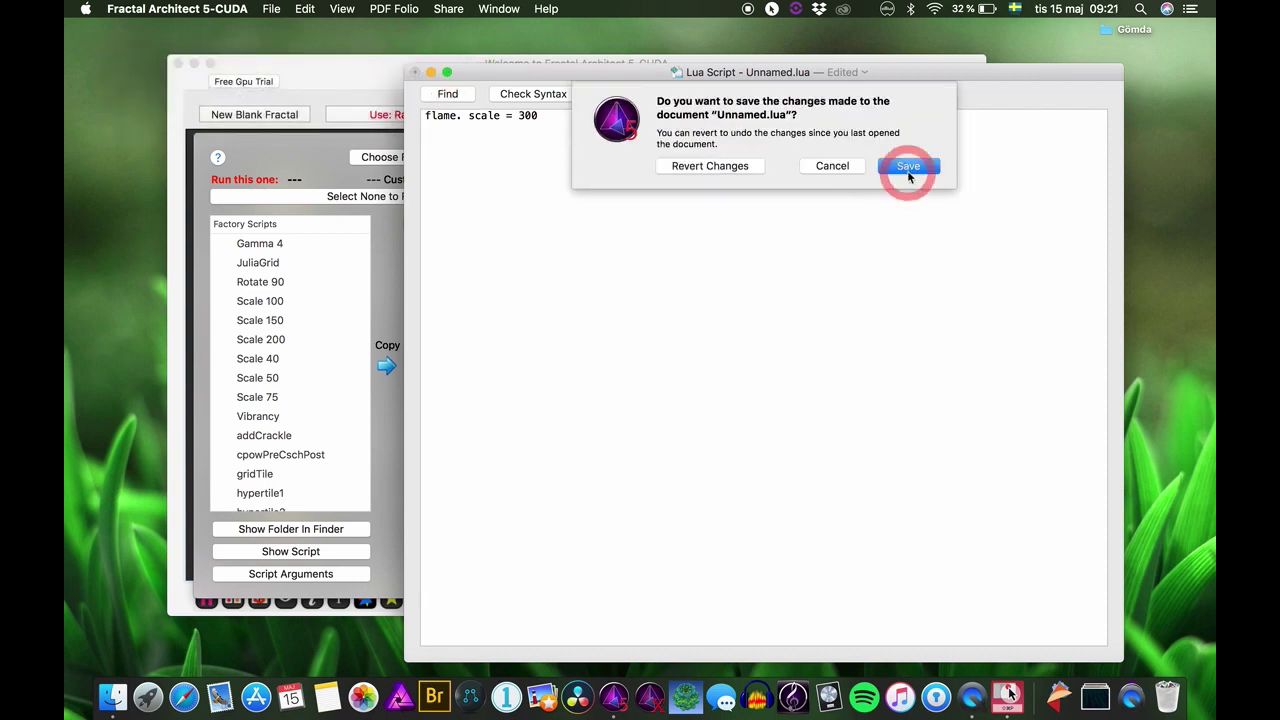
Save the changes to Unnamed.lua and rename the script to Scale 300
left_click(907, 163)
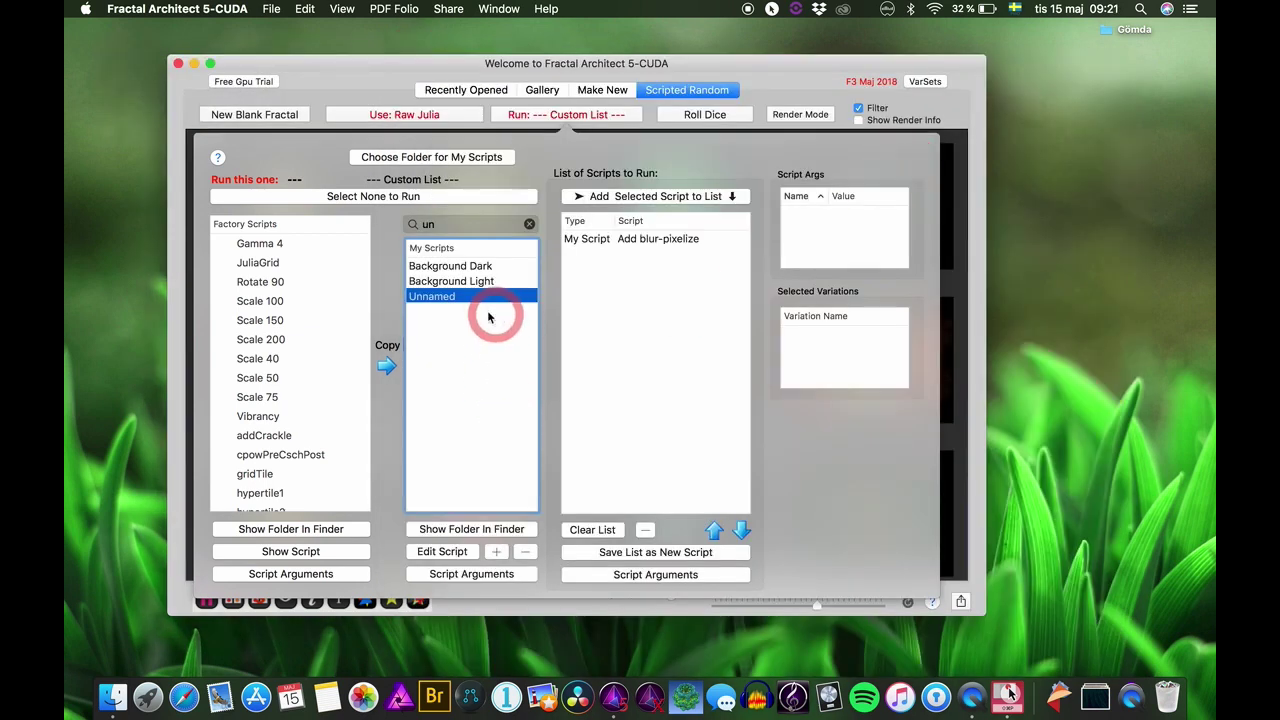
left_click(446, 297)
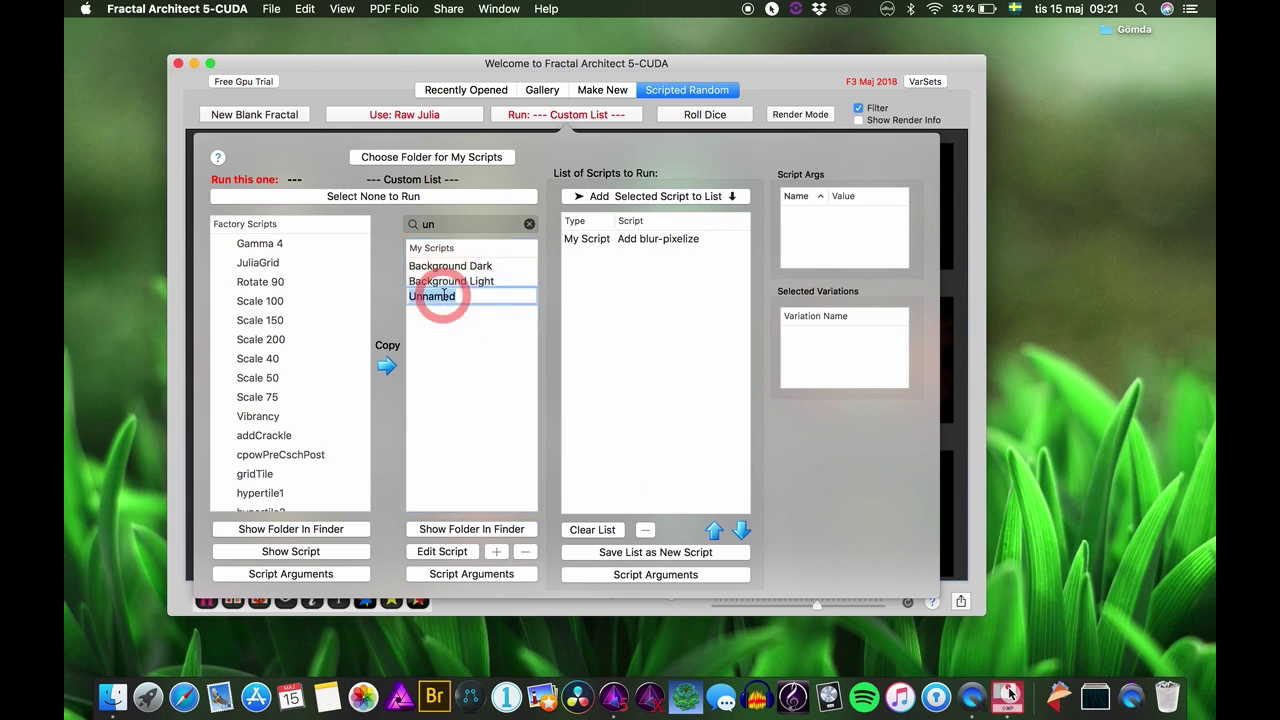
key("shift")
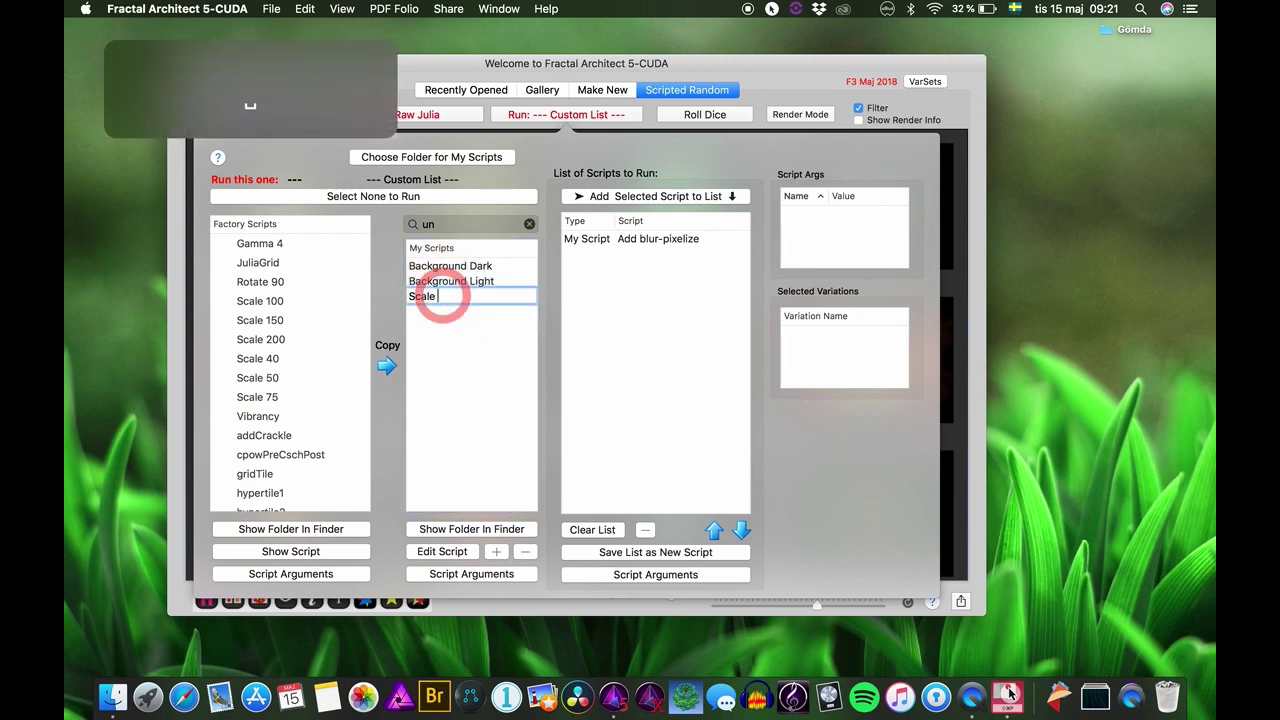
left_click(471, 386)
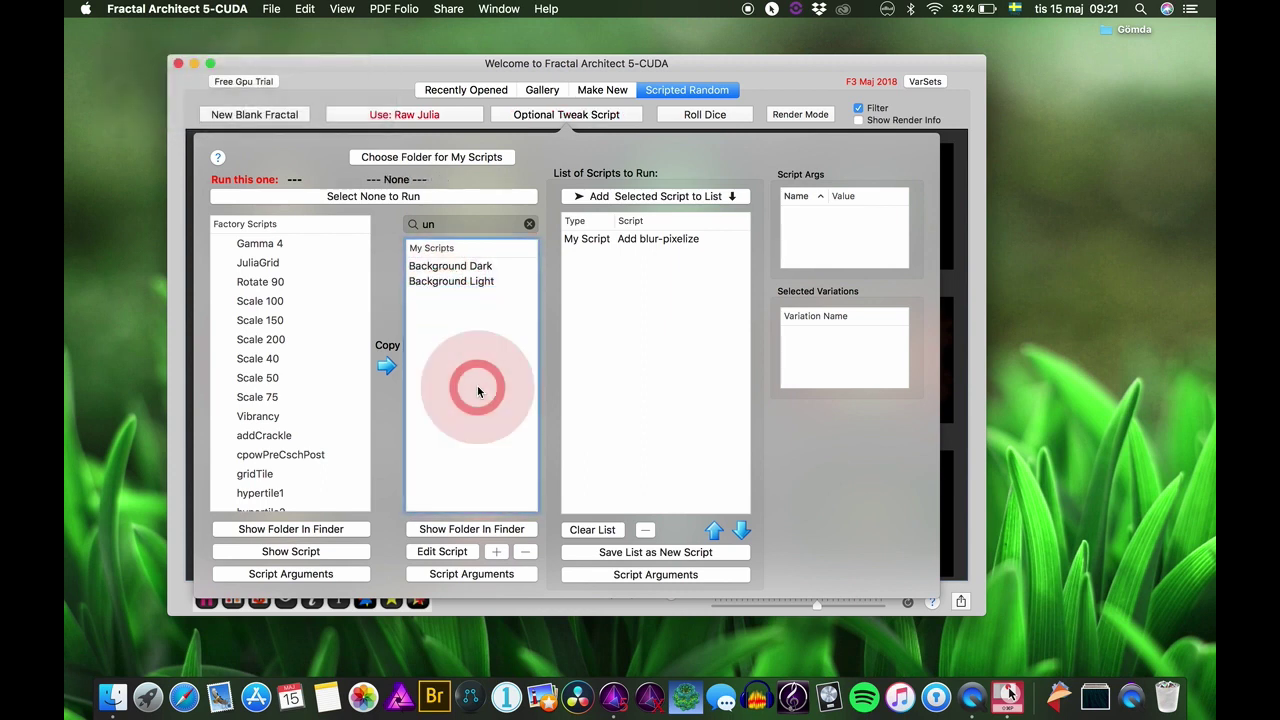
Add Scale 300 after Add blur-pixelize in the run list and generate random fractals
left_click(528, 226)
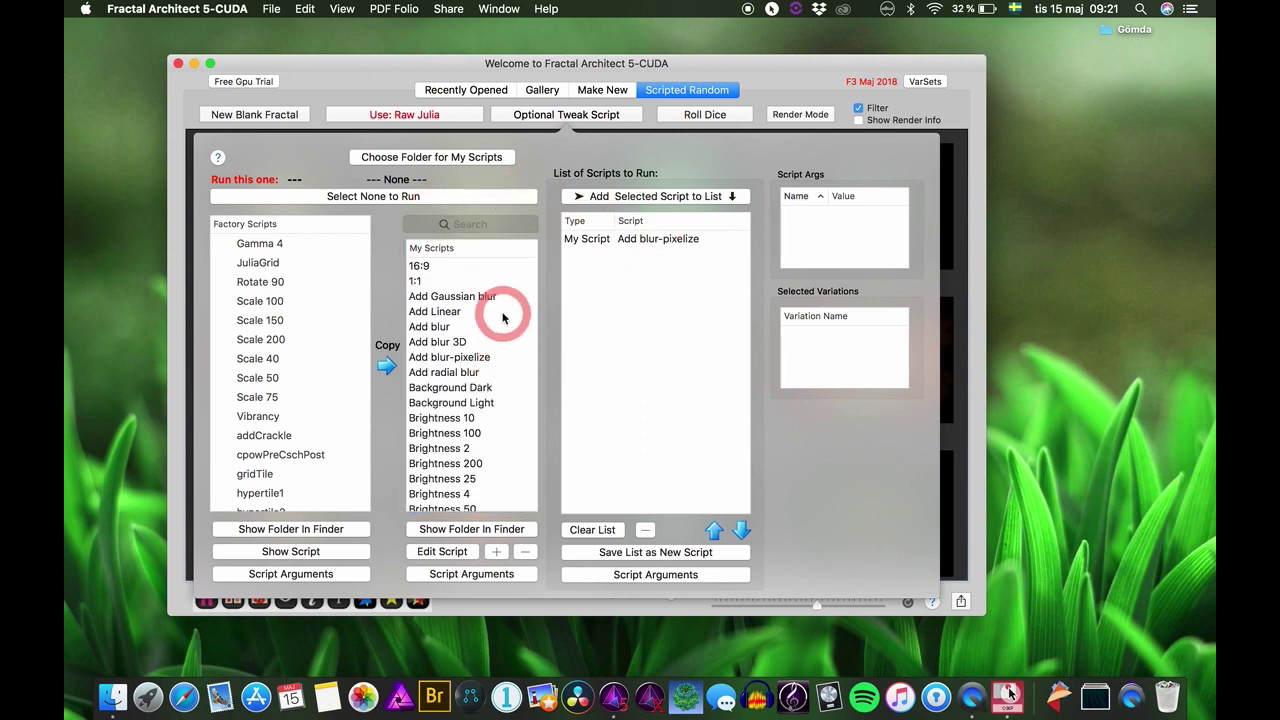
scroll(455, 440, "down", 15)
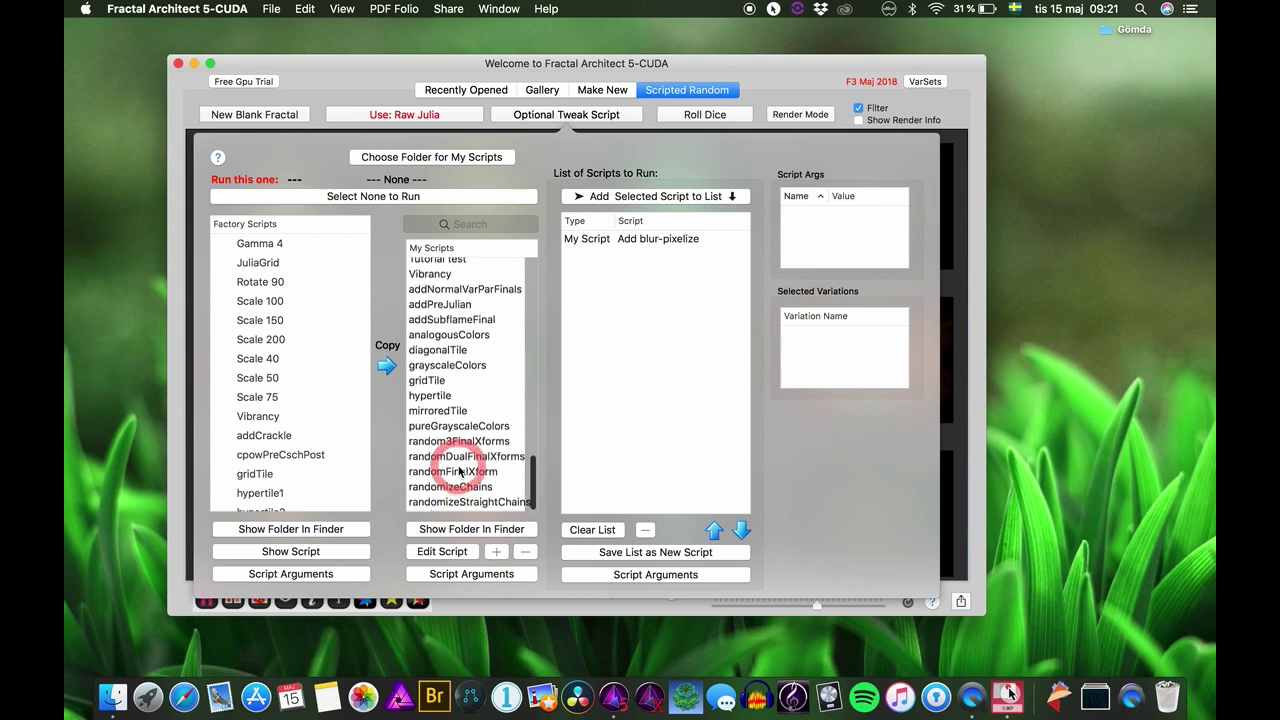
scroll(475, 368, "up", 3)
scroll(480, 370, "up", 5)
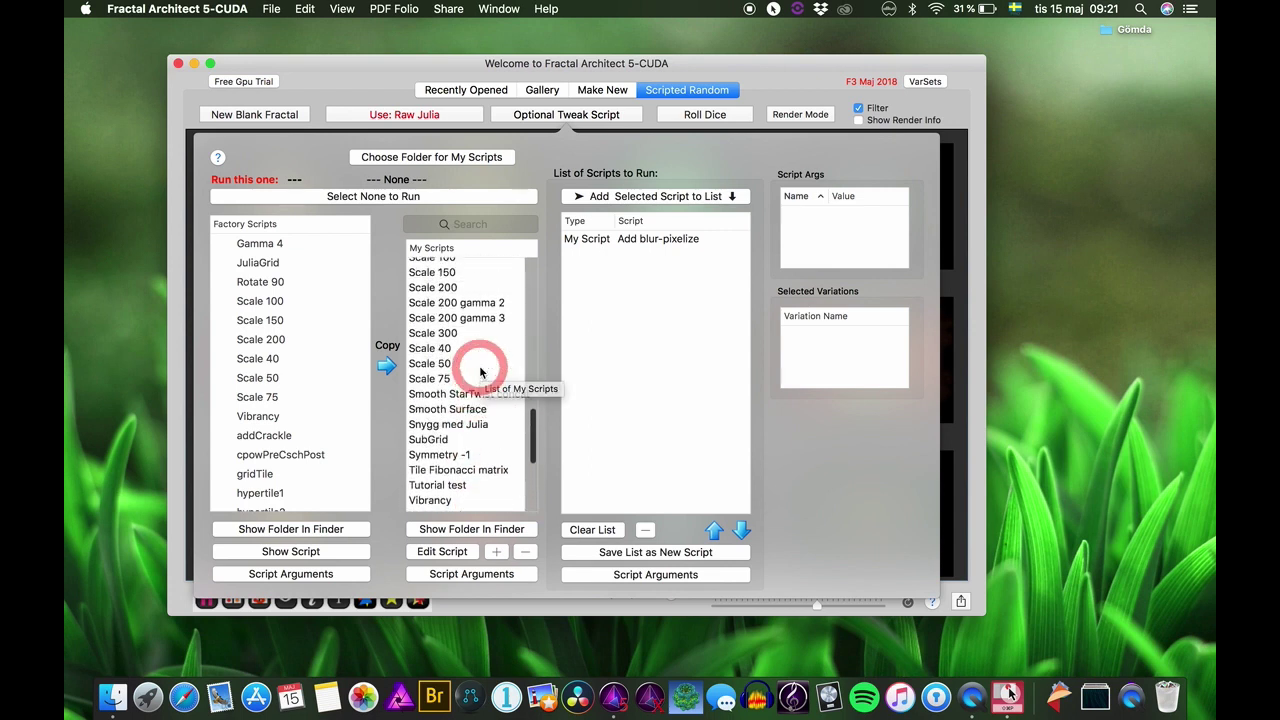
left_click(437, 341)
left_click(652, 196)
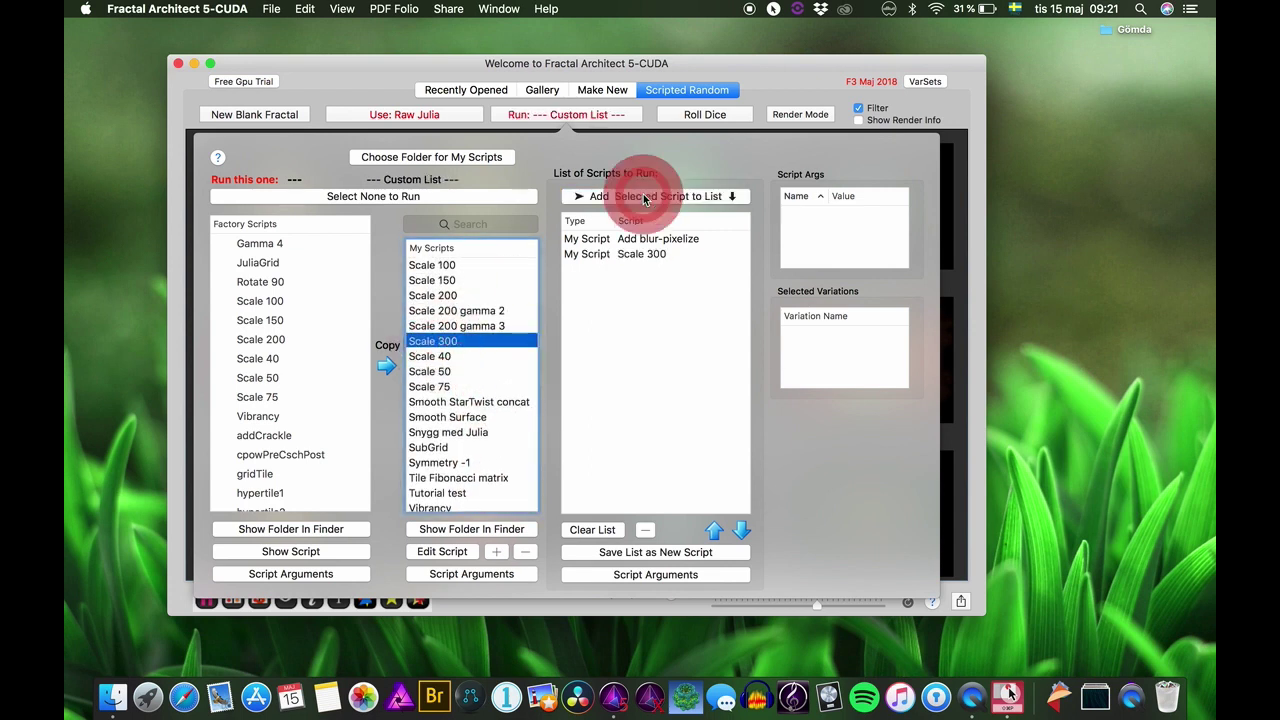
left_click(708, 114)
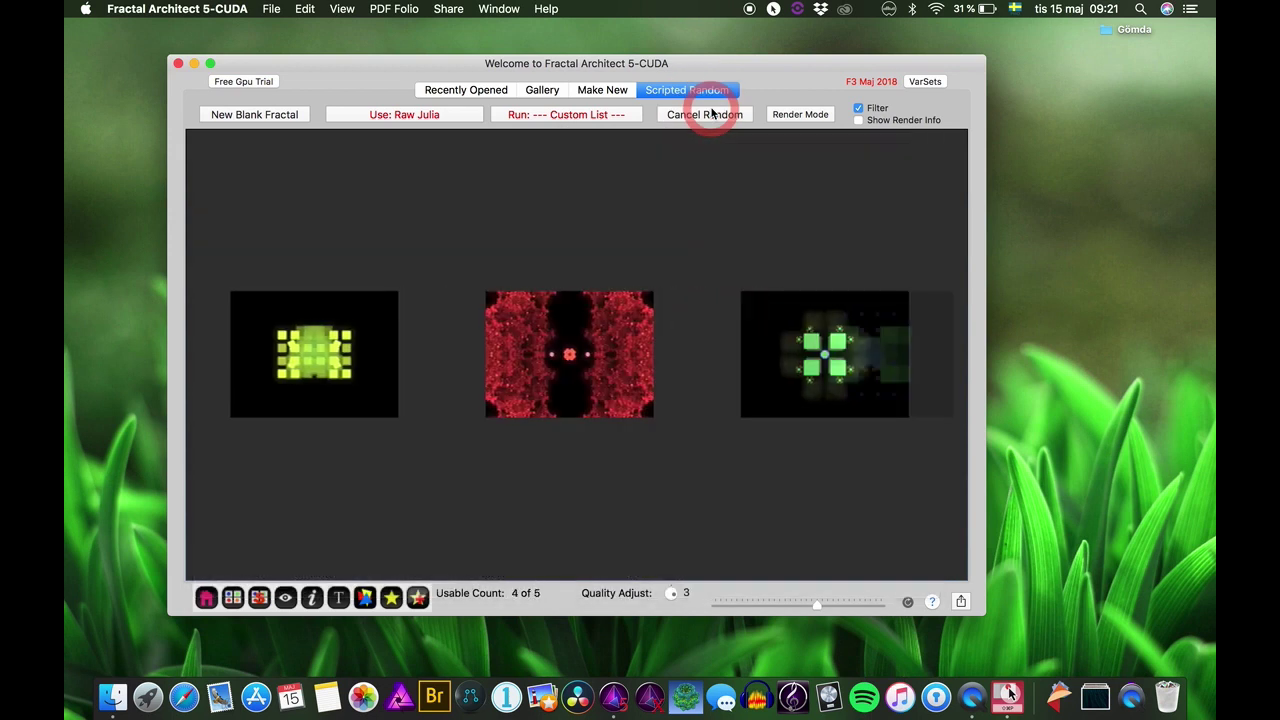
Open the green square fractal in the Xform Editor to confirm viewport scale 300, then bring its preview forward
left_click(880, 393)
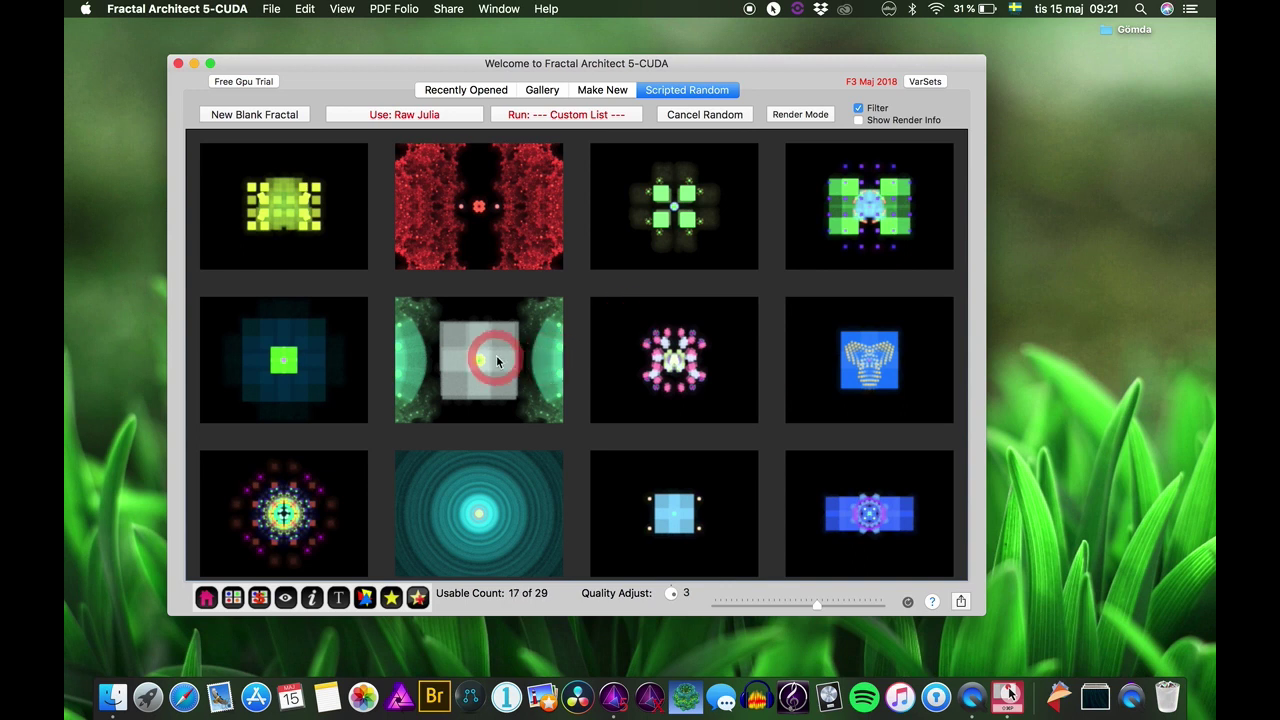
left_click(488, 355)
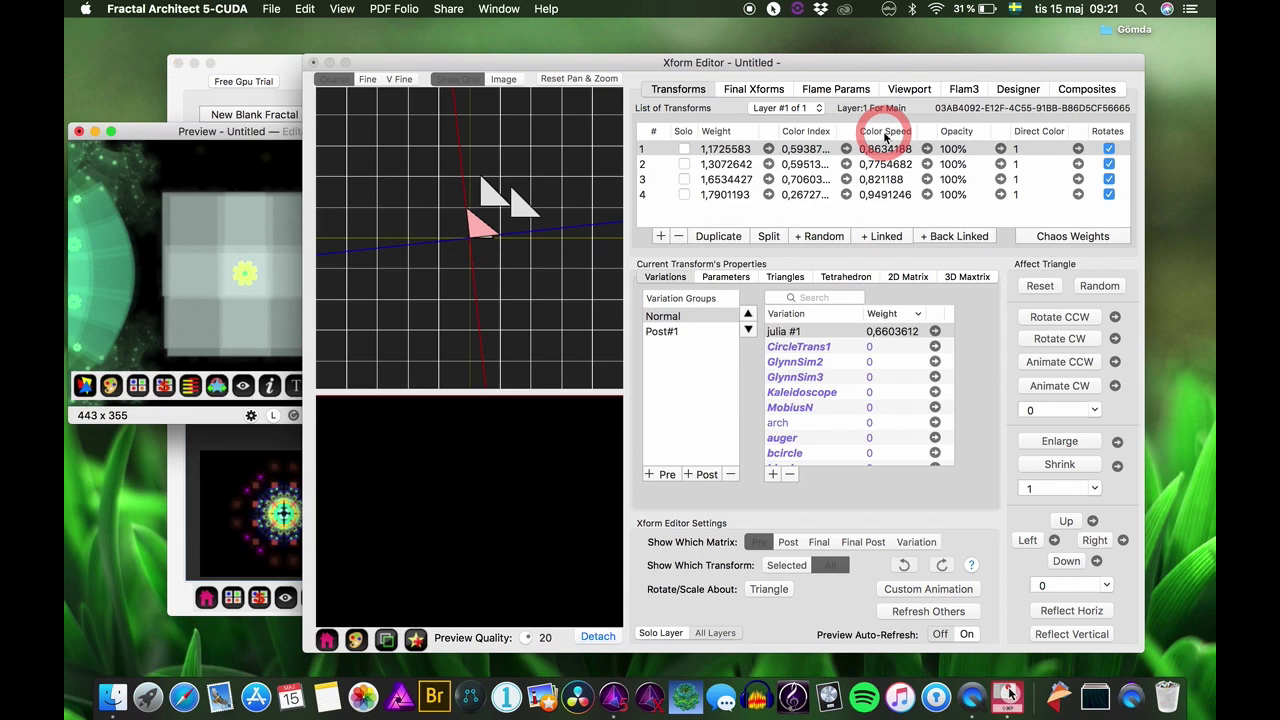
left_click(912, 88)
left_click(851, 88)
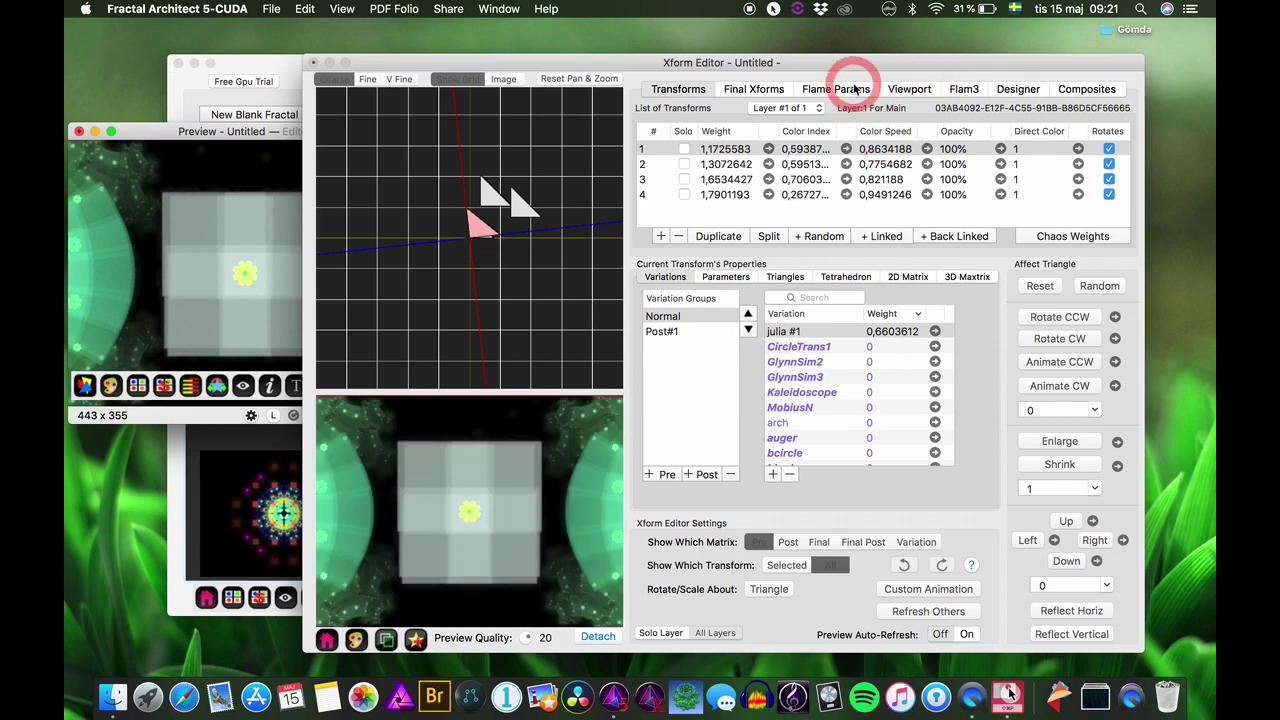
left_click(907, 90)
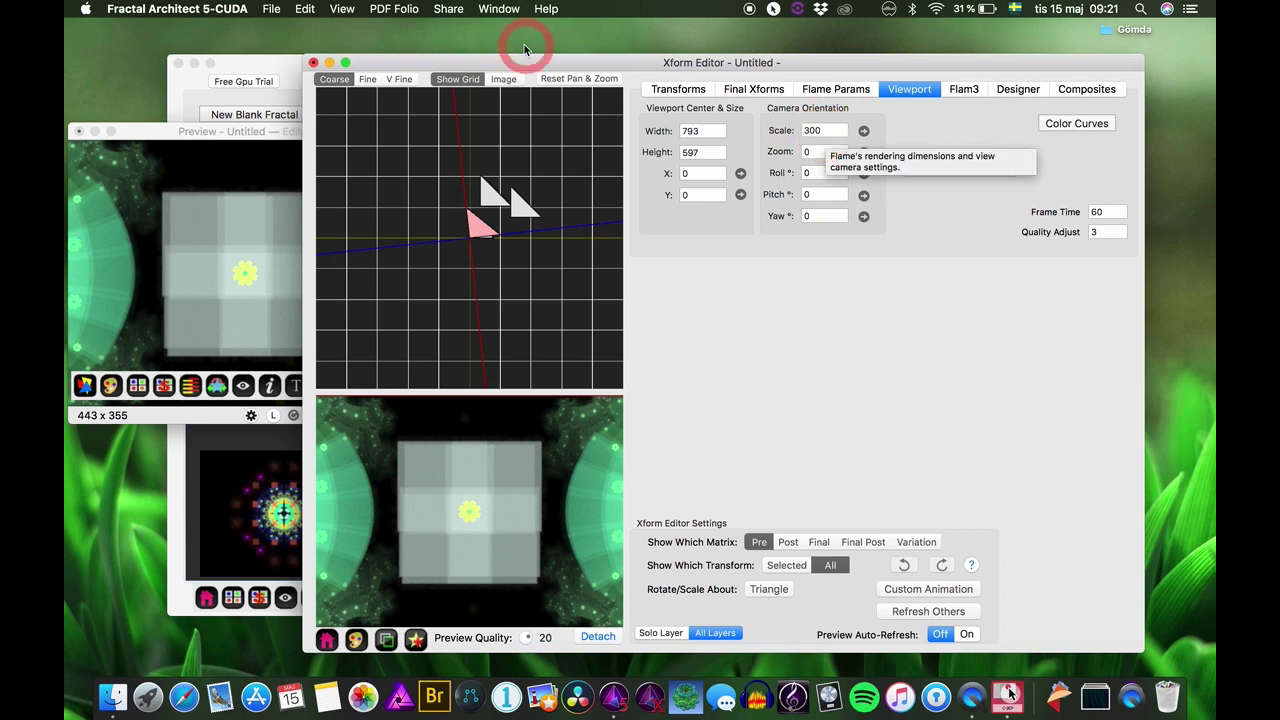
left_click(313, 62)
left_click(350, 233)
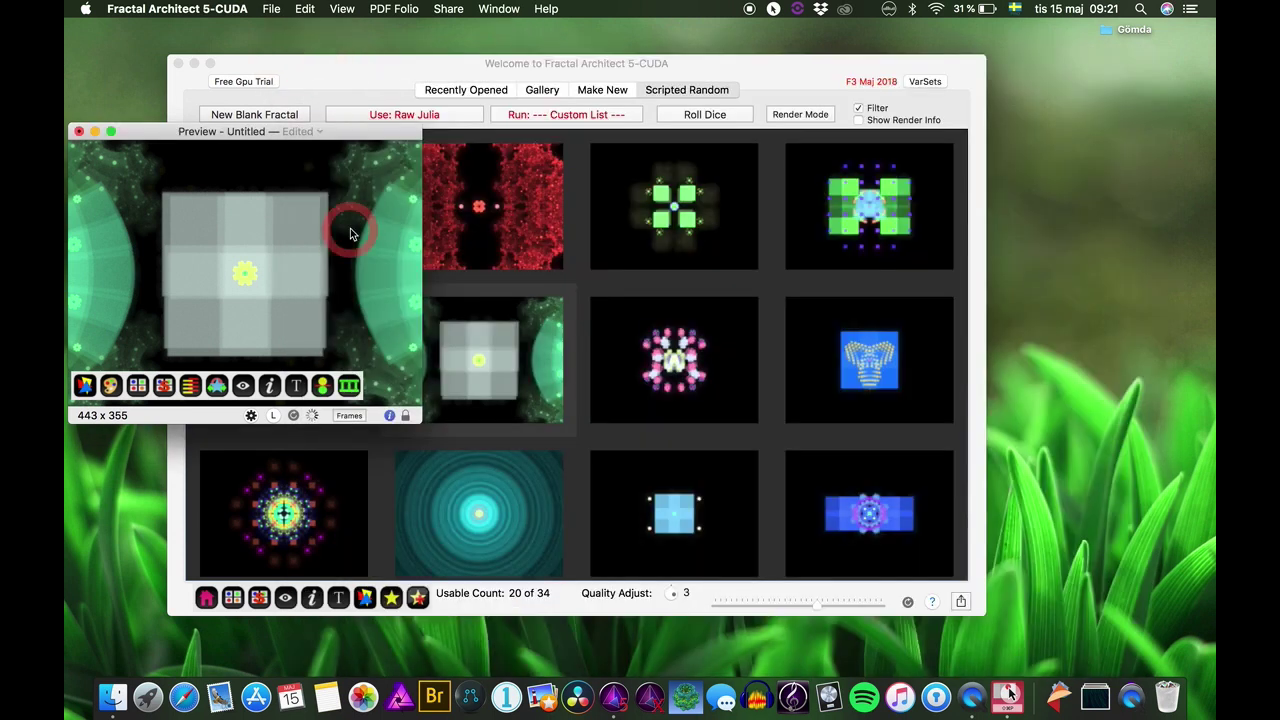
Close the preview window, deleting the edited fractal, and bring the gallery back to the front
left_click(82, 133)
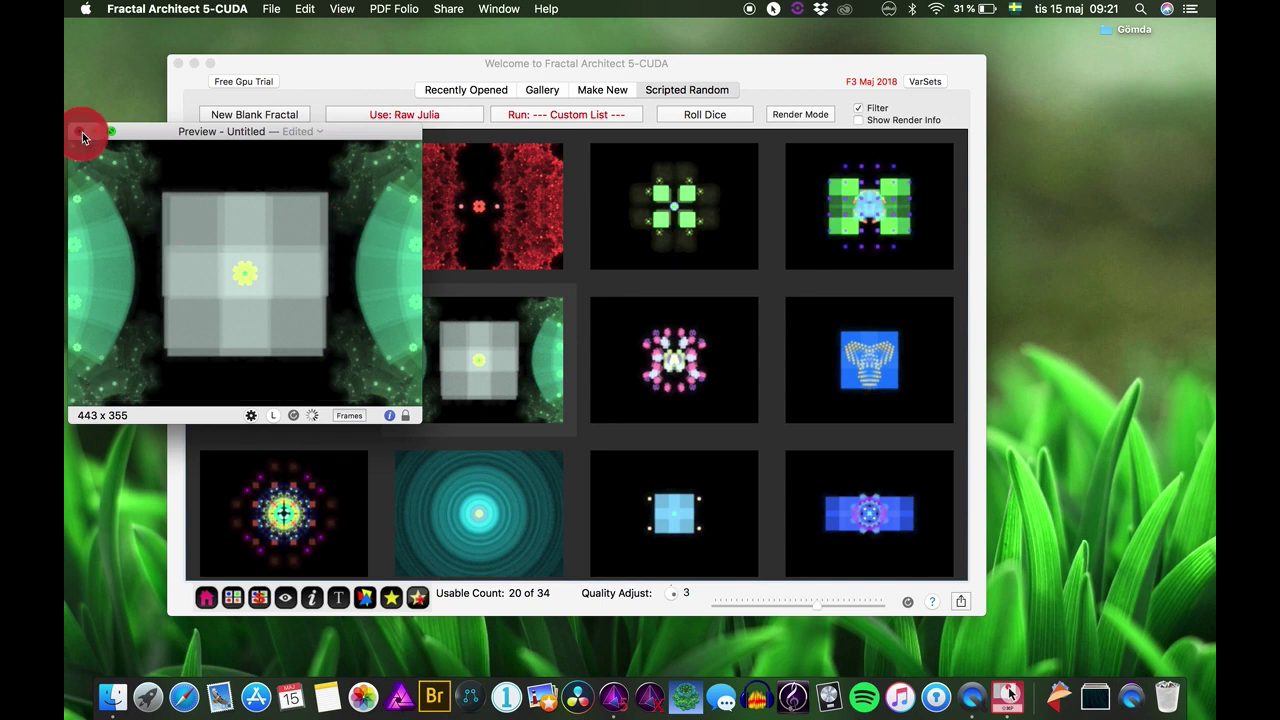
left_click(428, 217)
left_click(177, 337)
left_click(657, 263)
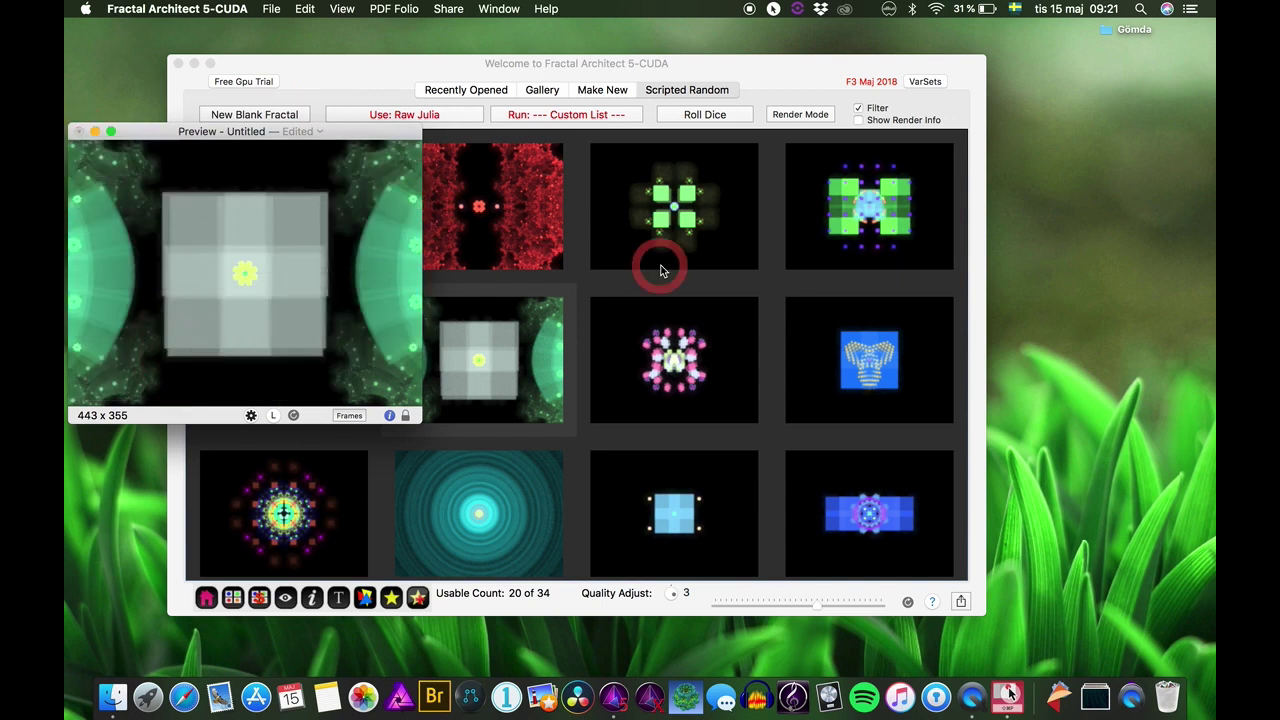
left_click(712, 154)
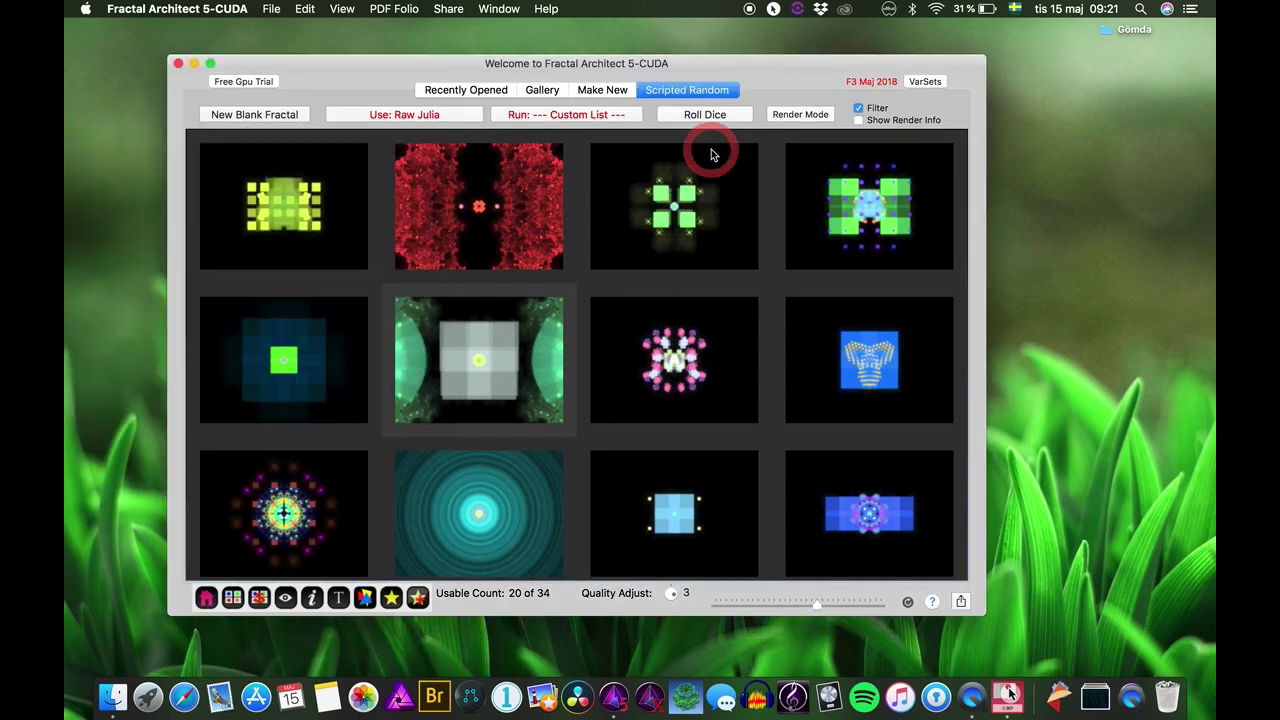
From the Custom List script panel, view the Scale 300.lua code (flame.scale = 300), then close it
left_click(566, 114)
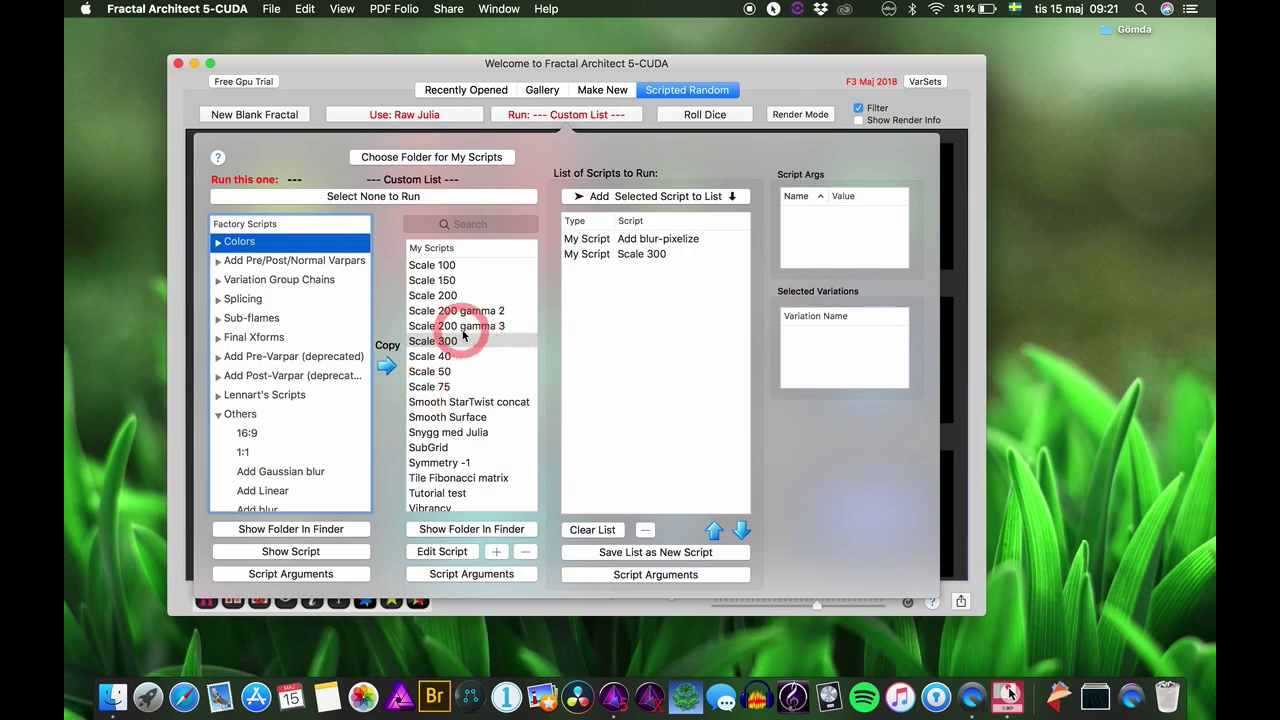
left_click(441, 551)
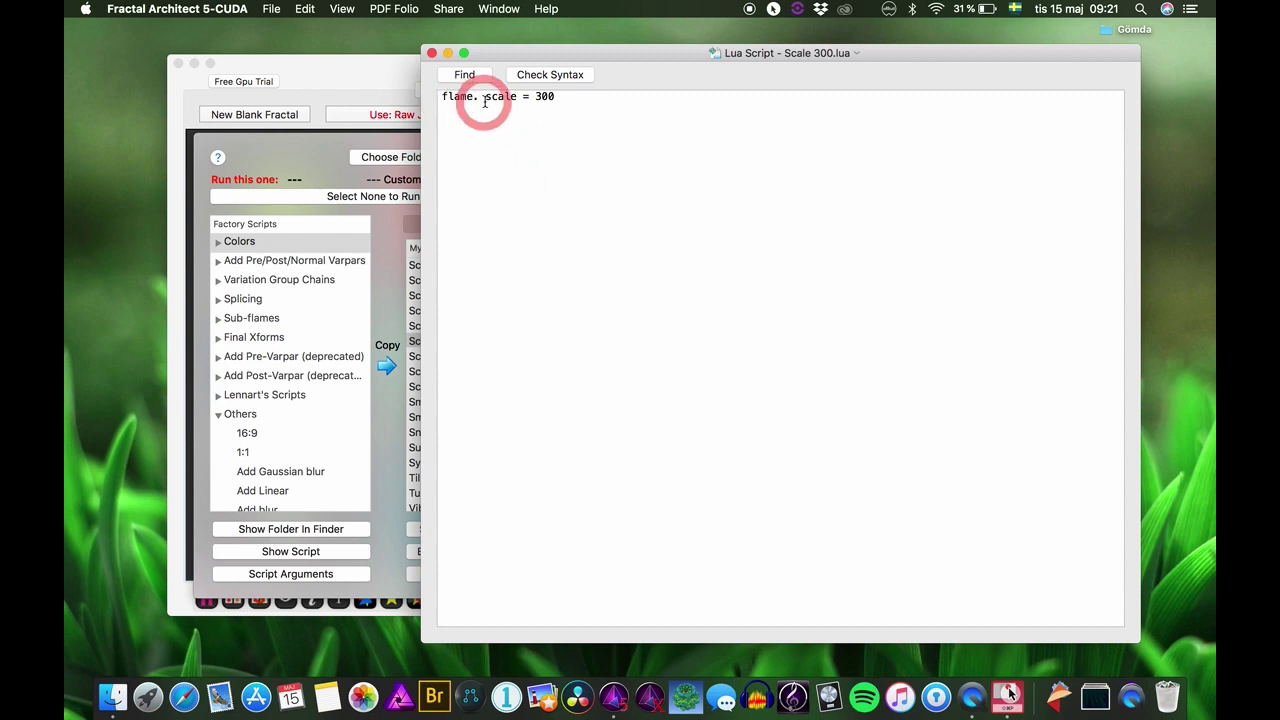
left_click(431, 53)
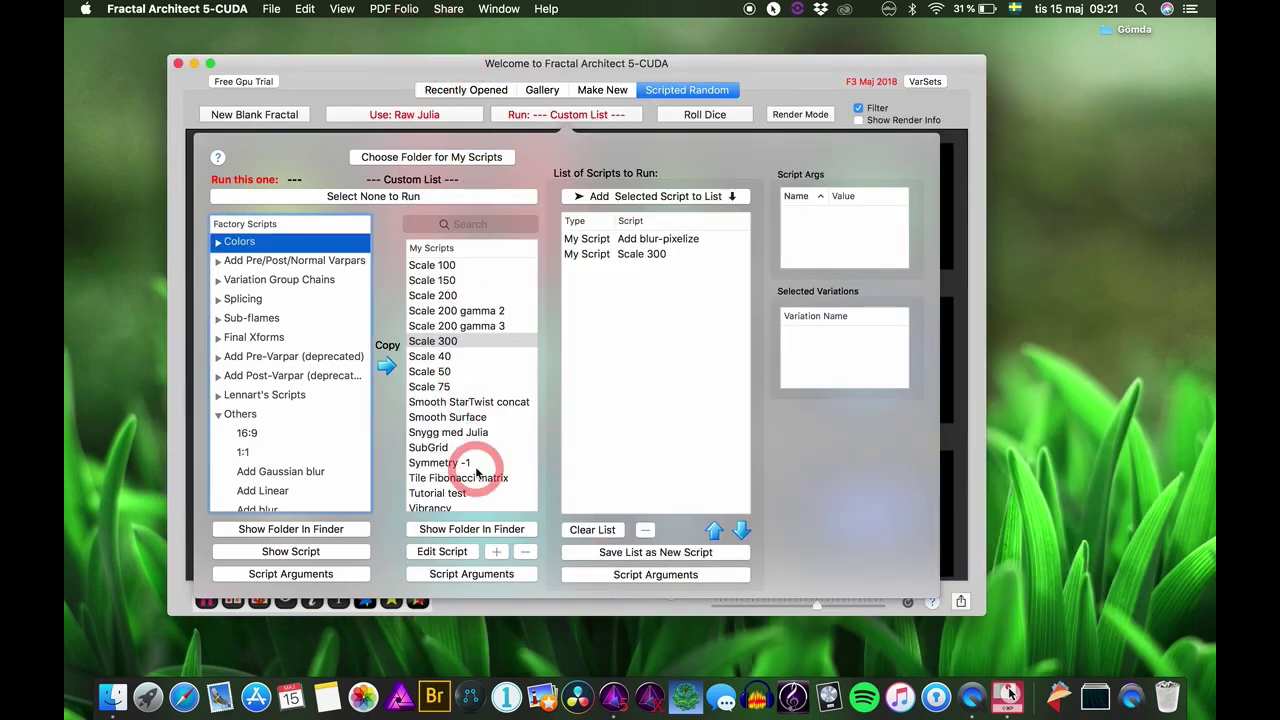
scroll(477, 465, "down", 5)
scroll(477, 470, "up", 1)
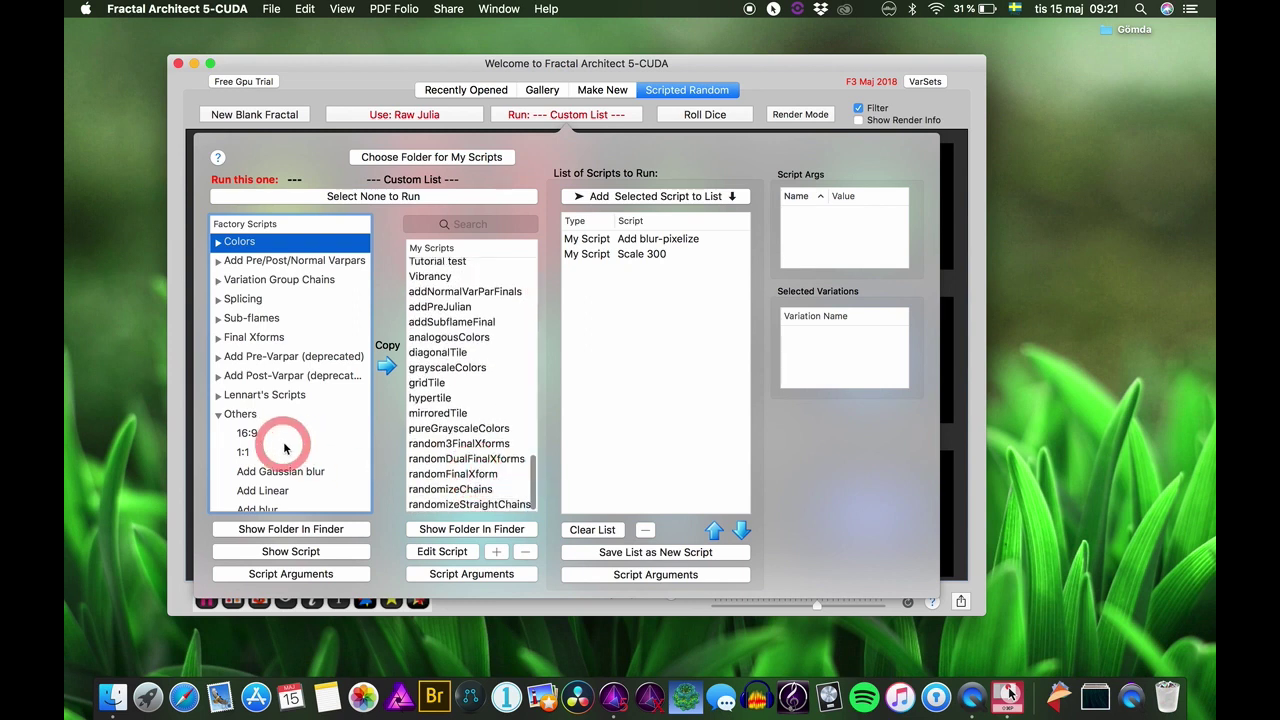
scroll(284, 448, "down", 1)
scroll(284, 448, "down", 10)
scroll(284, 448, "up", 5)
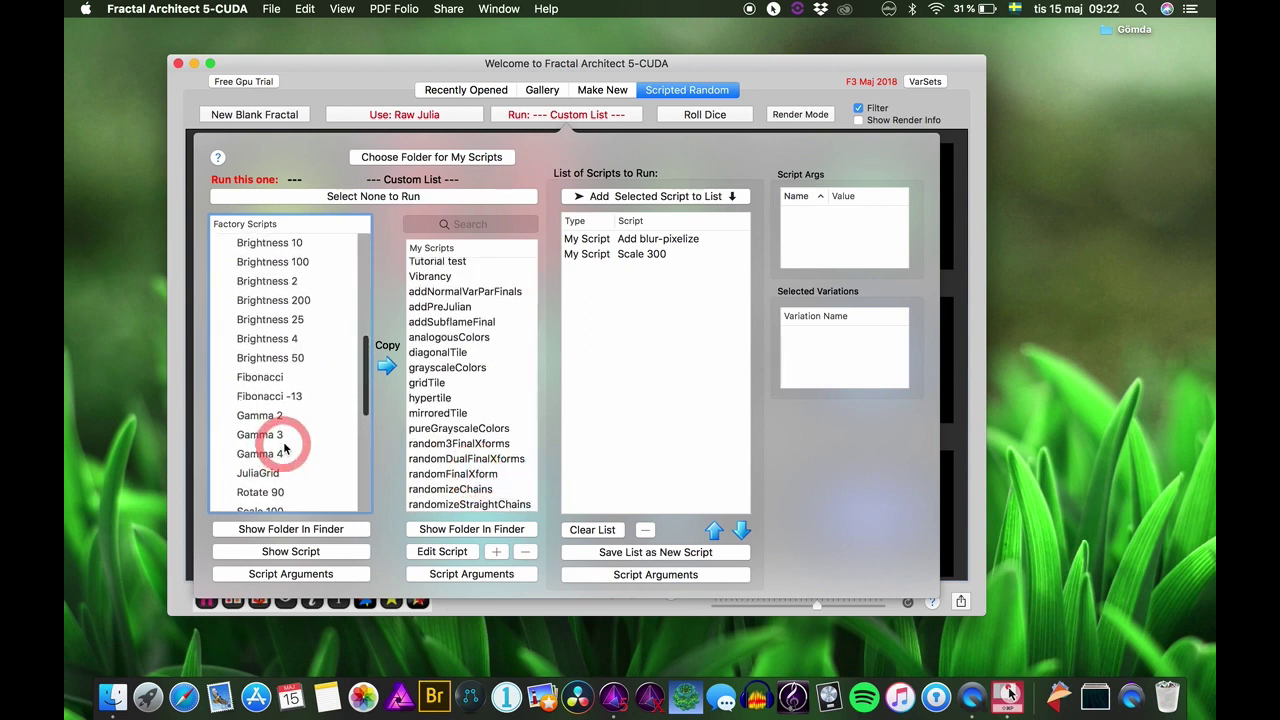
left_click(218, 345)
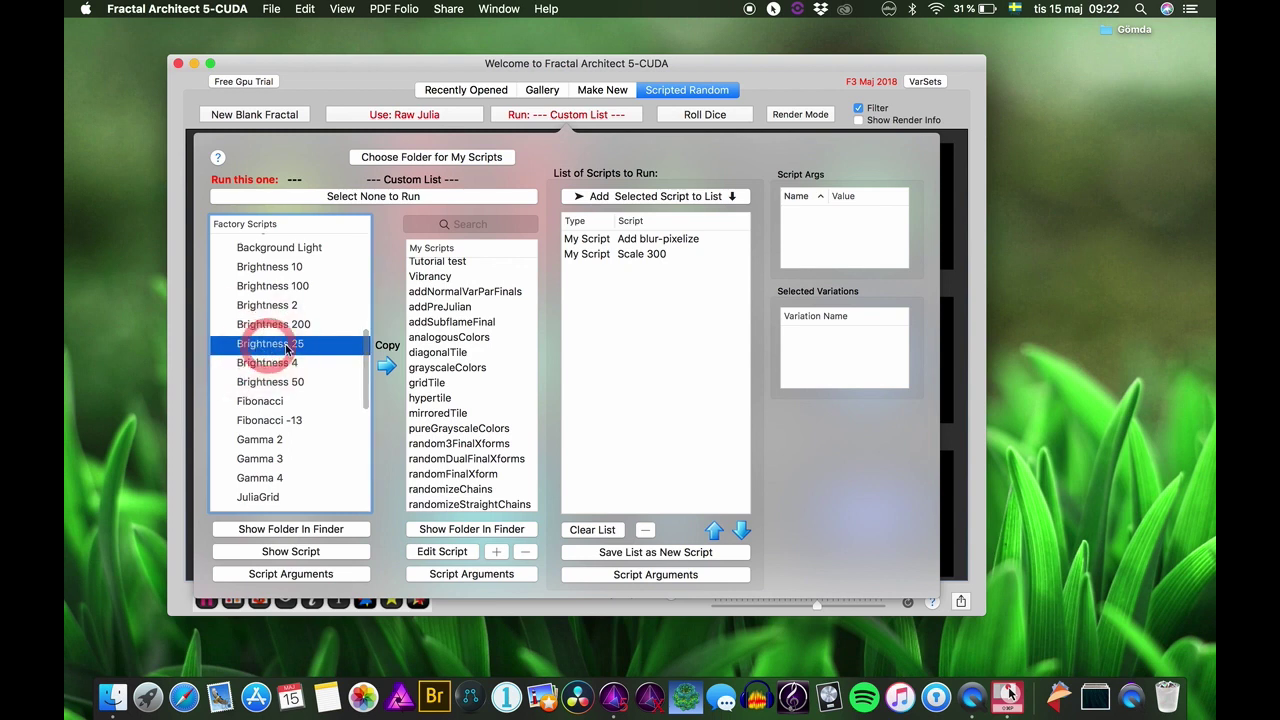
left_click(280, 551)
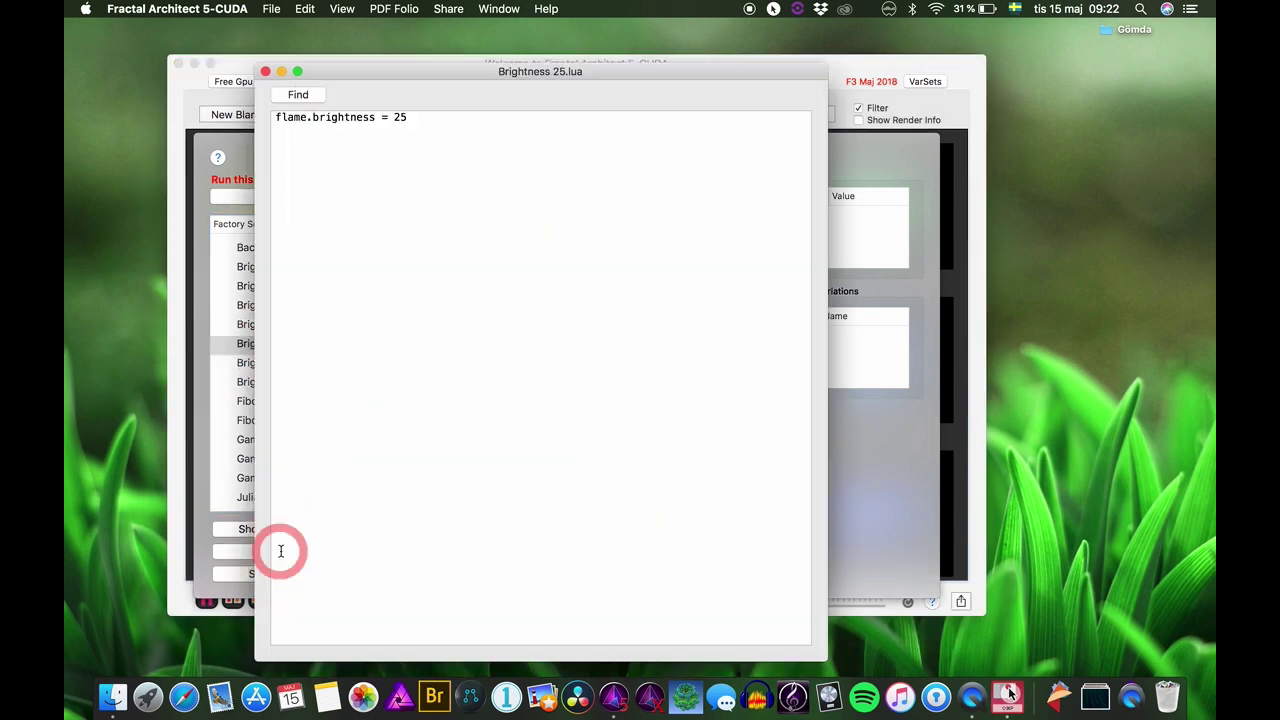
left_click(310, 118)
left_click_drag(384, 118, 409, 118)
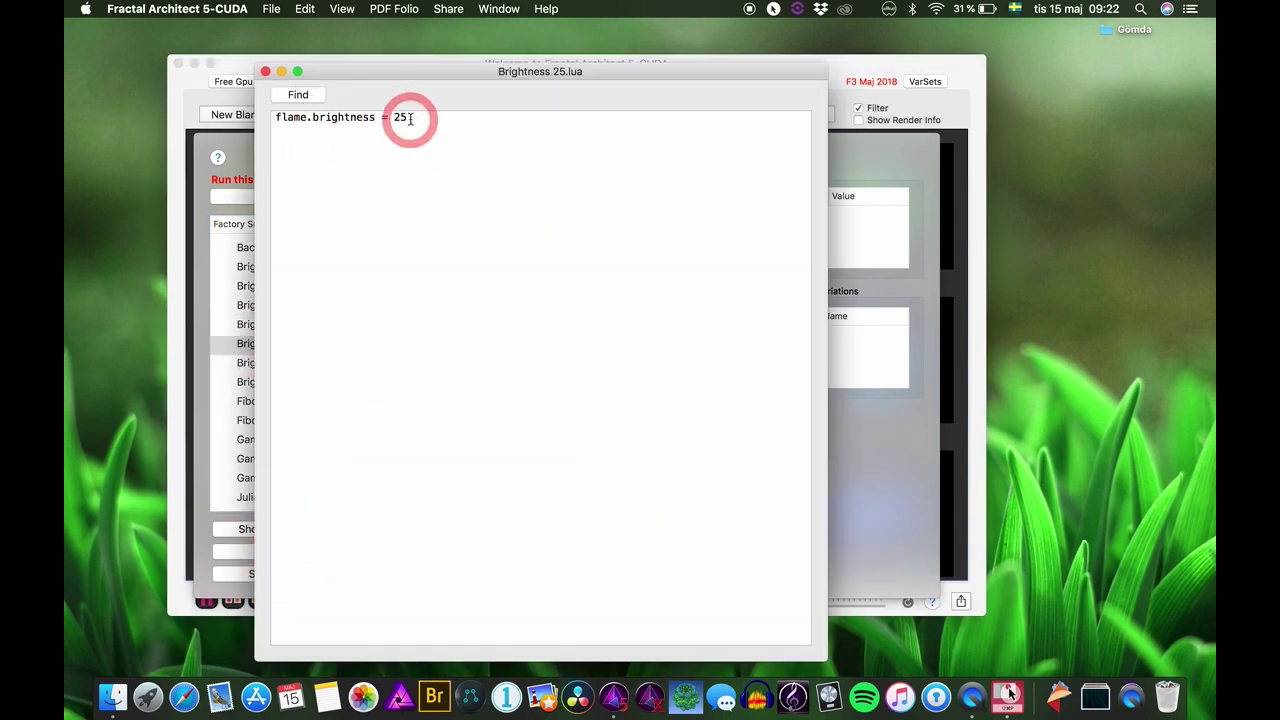
left_click(265, 71)
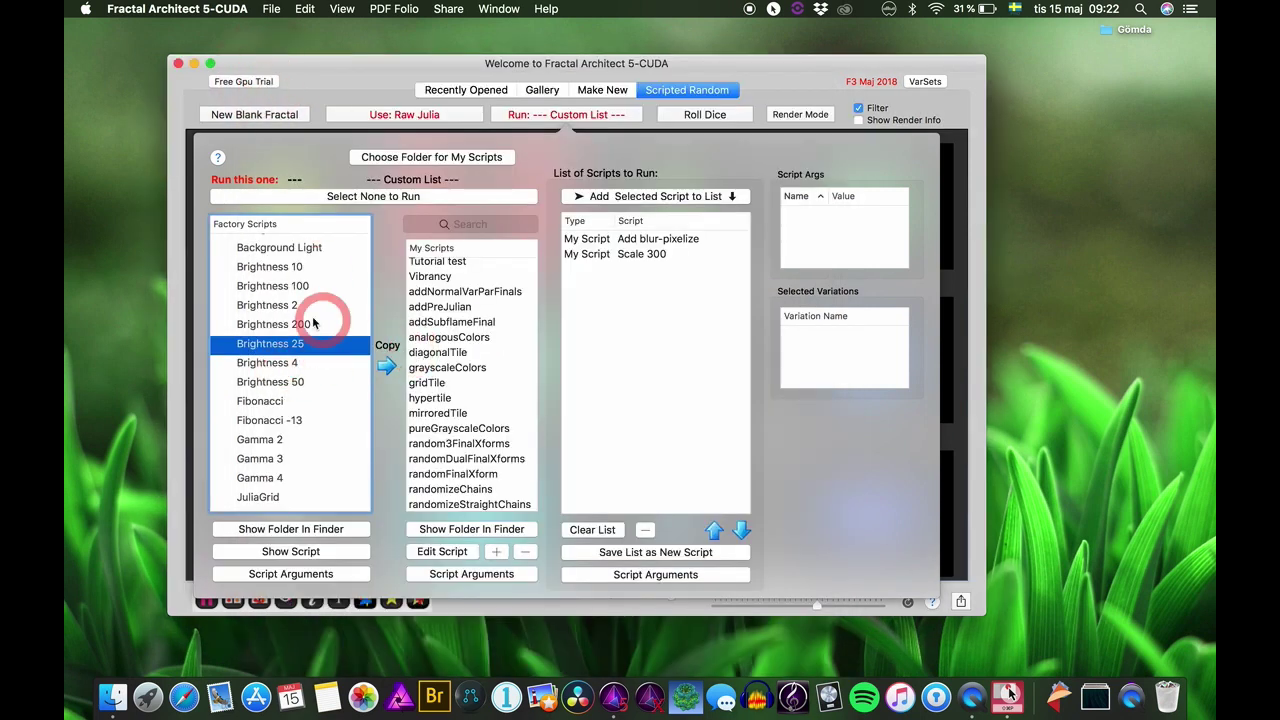
scroll(320, 317, "up", 10)
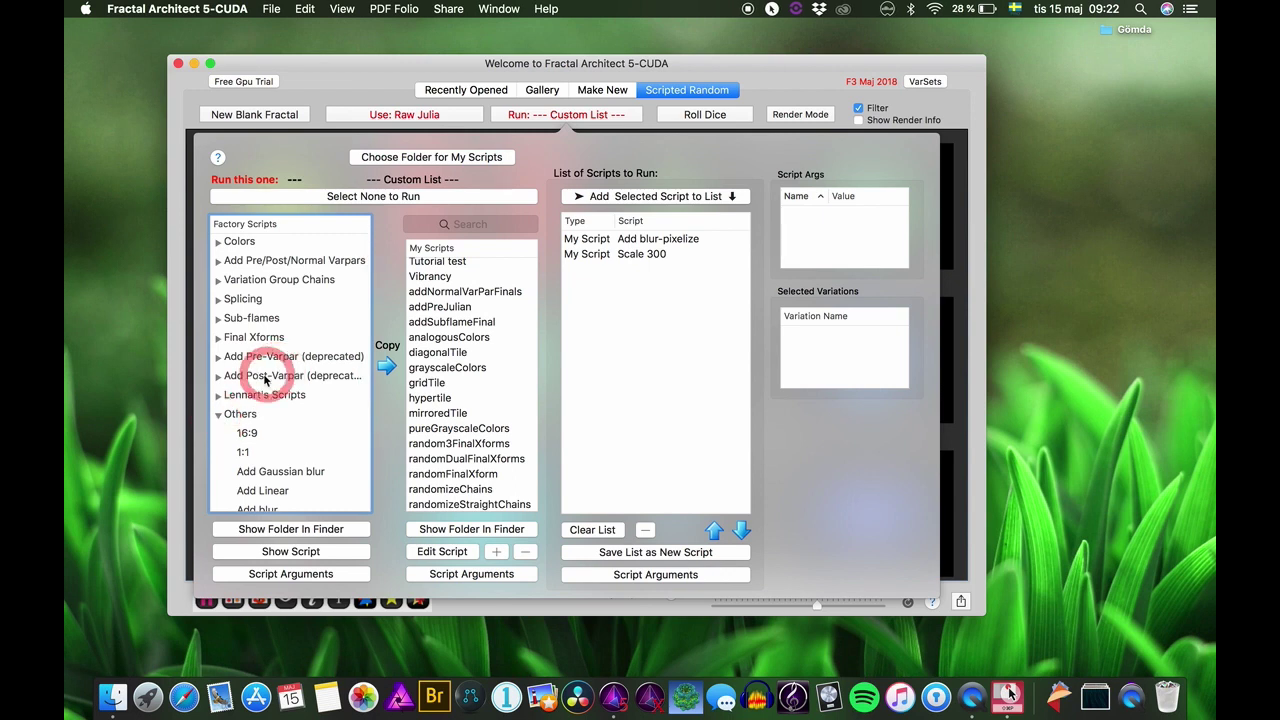
scroll(280, 500, "down", 6)
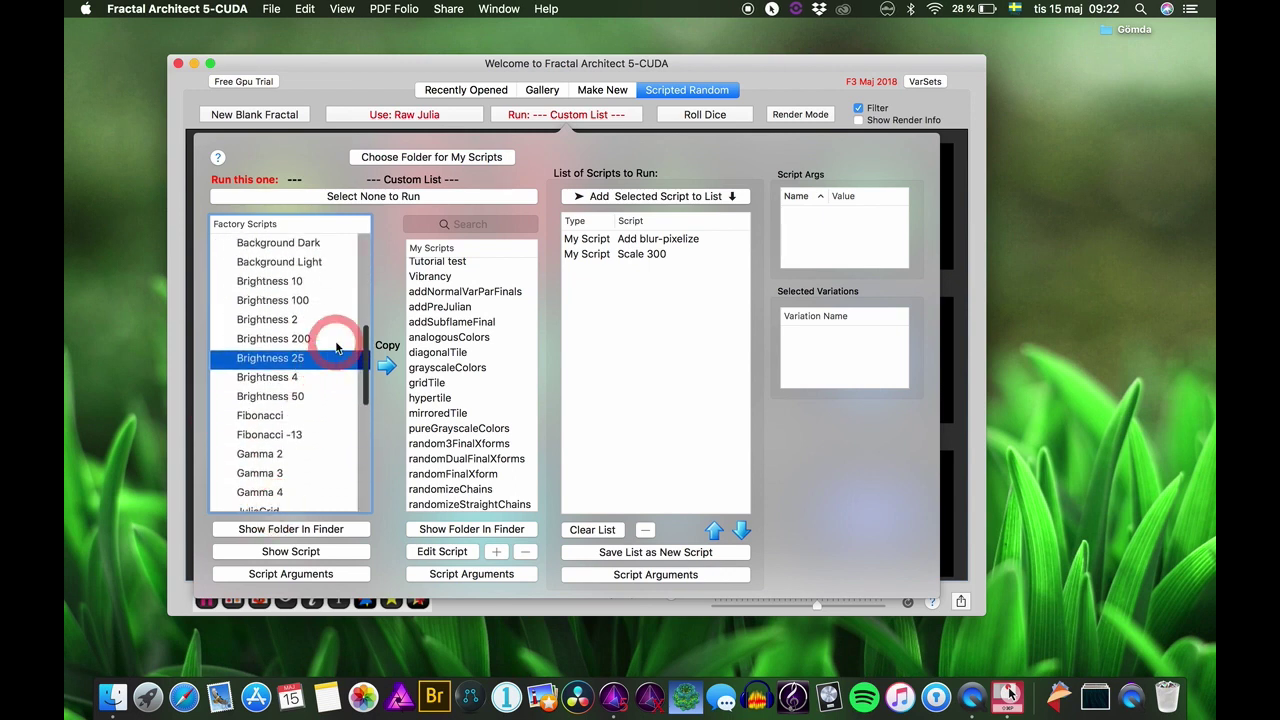
View the Fibonacci -13.lua source, which sets flame.symmetry to a random value from { -1,-3,-5,-8,1,3,5,8 }
left_click(265, 434)
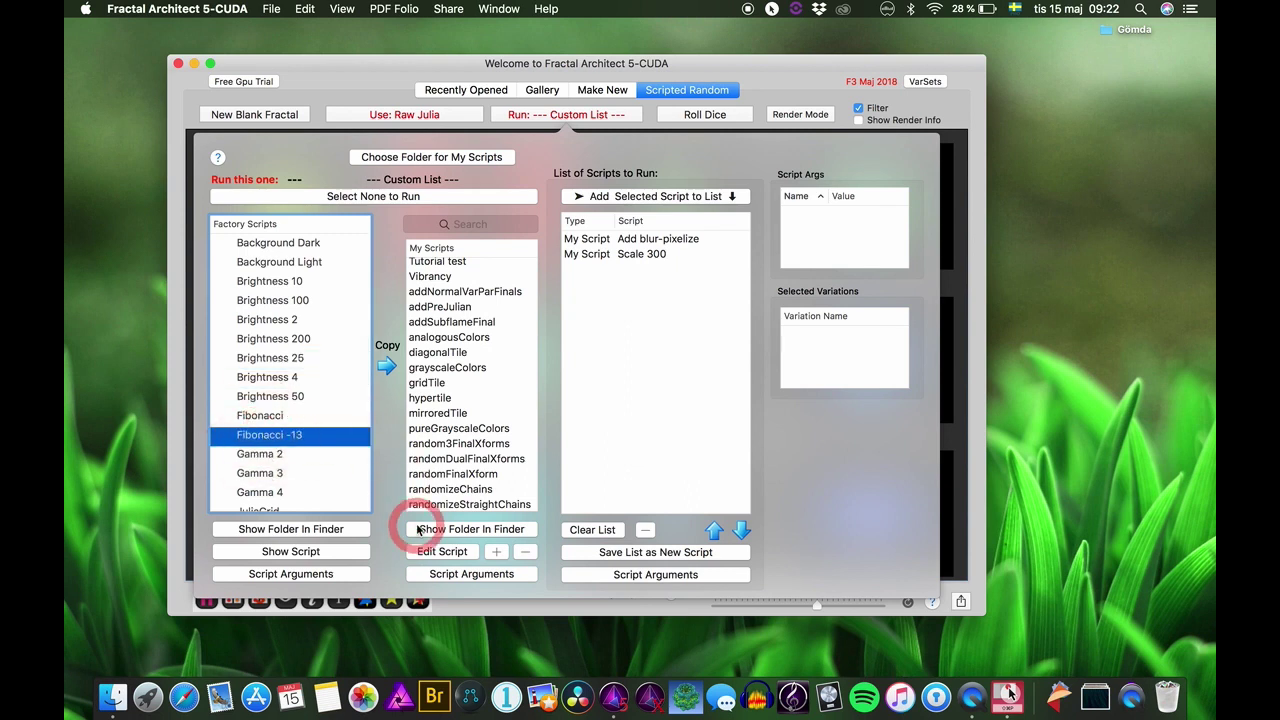
left_click(272, 550)
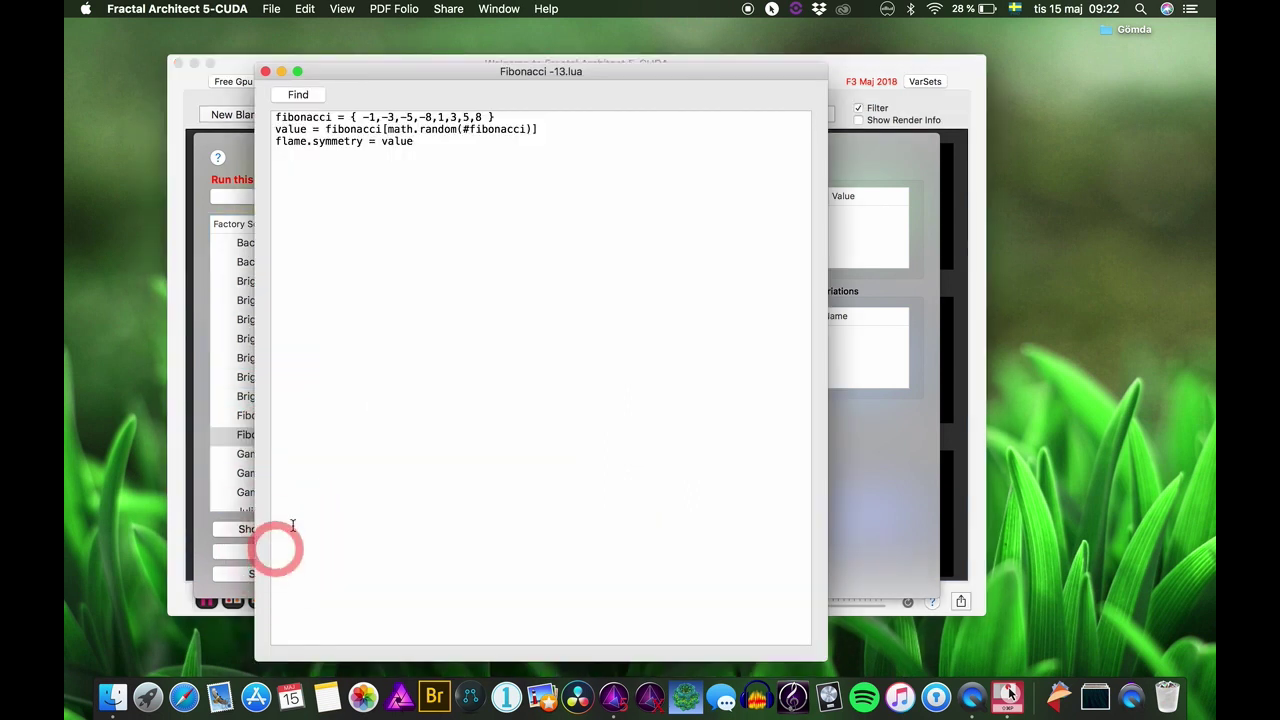
left_click(437, 238)
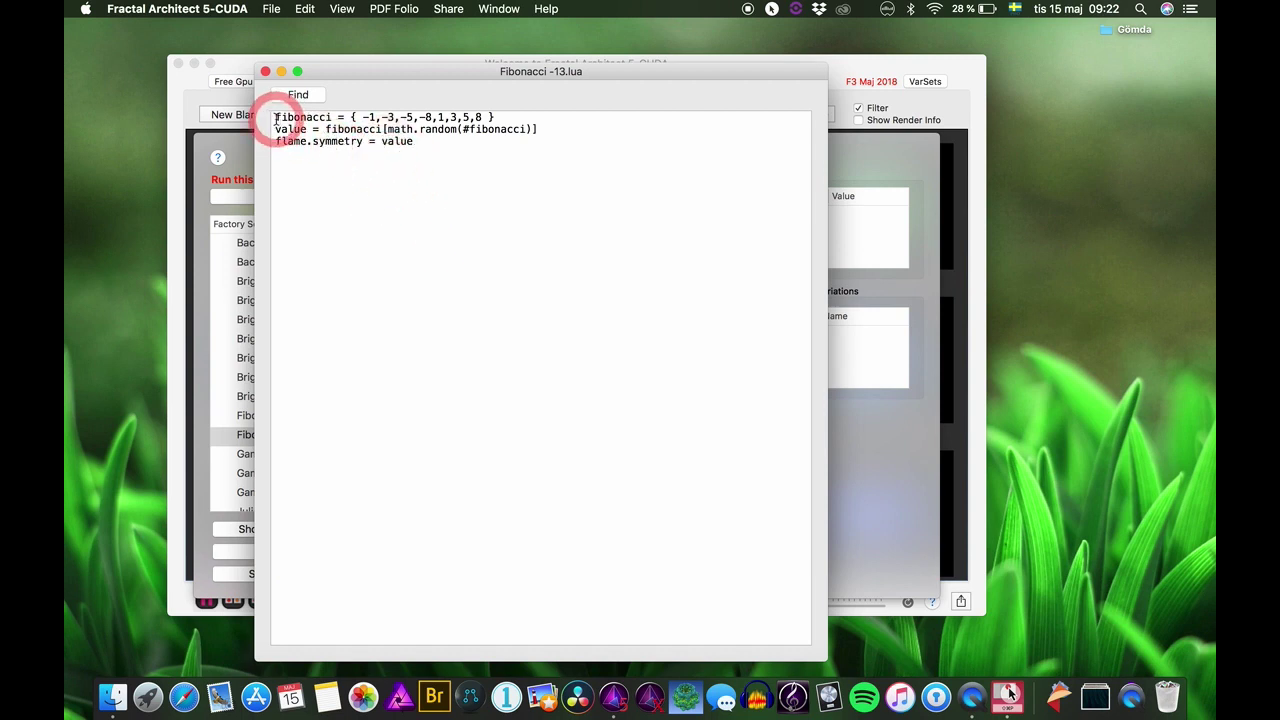
left_click_drag(282, 118, 331, 114)
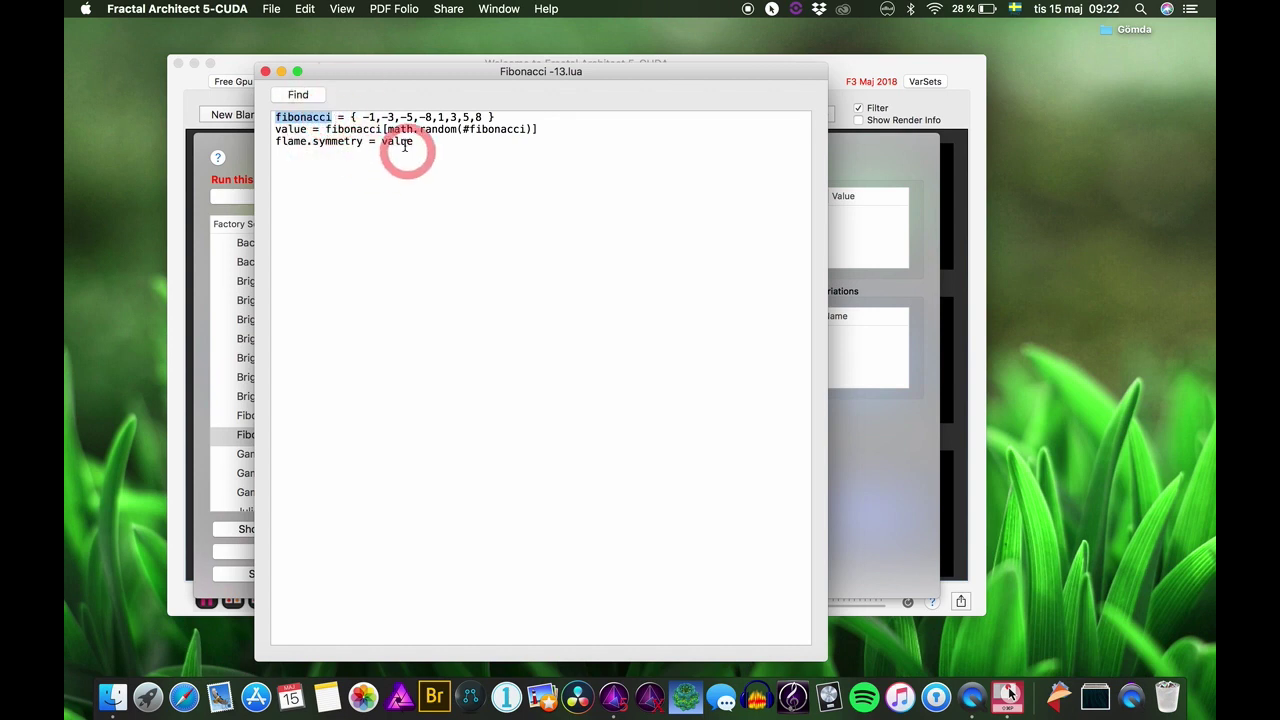
left_click(414, 177)
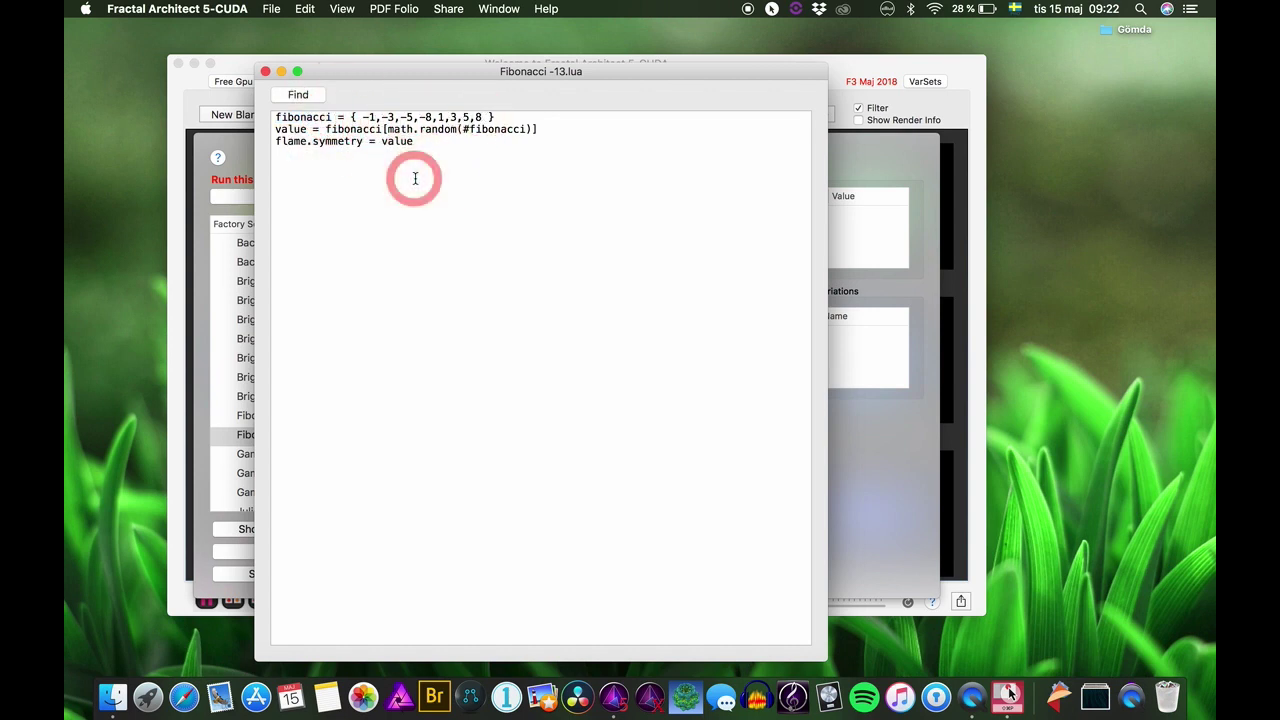
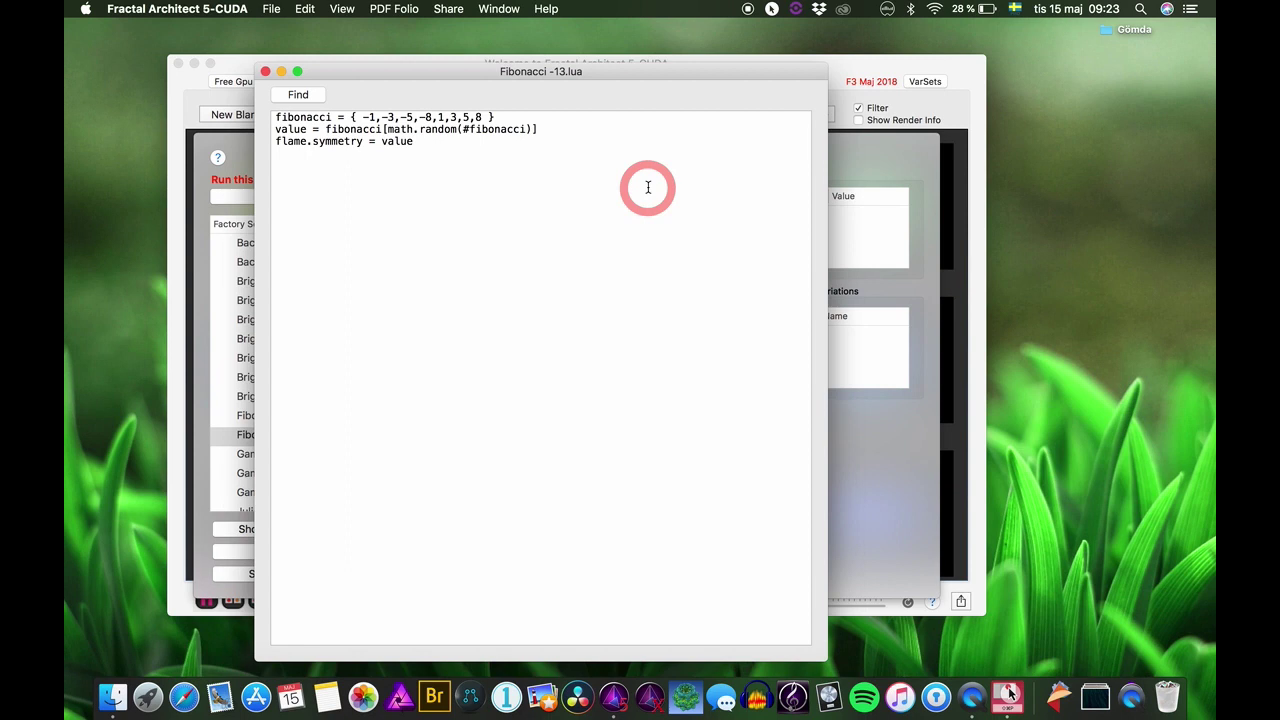
Close the Fibonacci -13.lua script editor window to get back to the Scripted Random panel
left_click(504, 206)
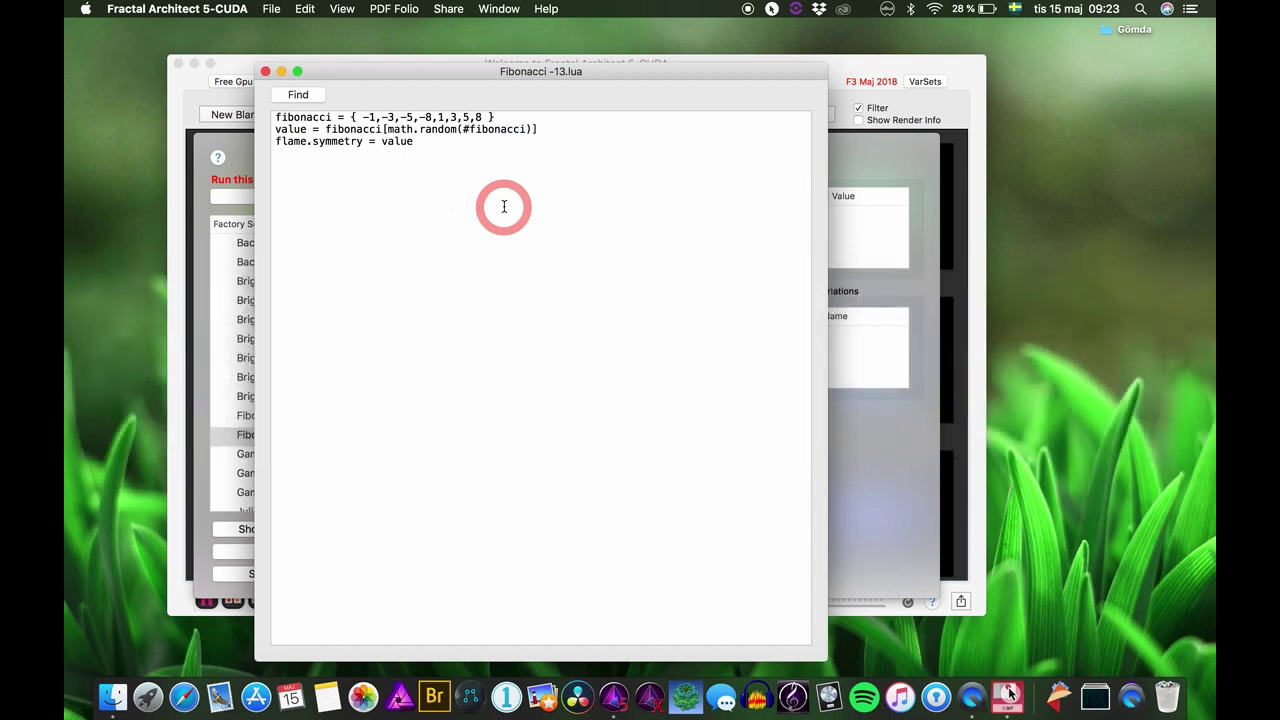
left_click(266, 72)
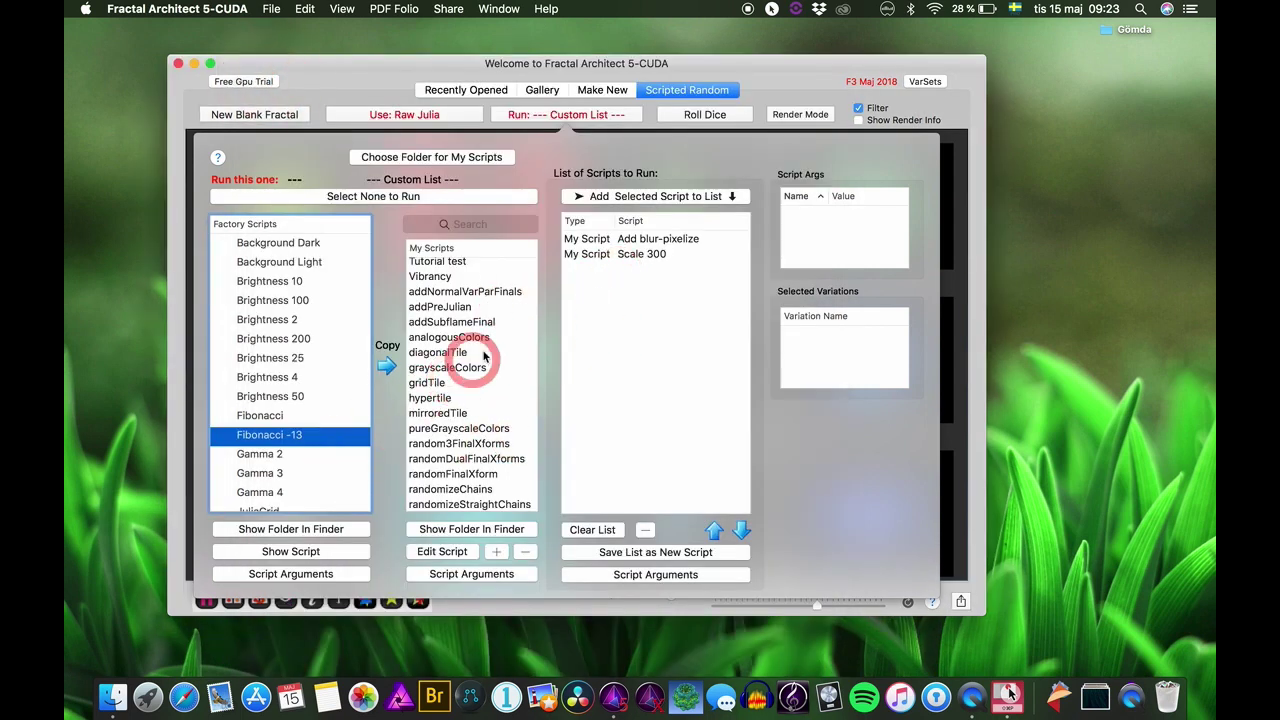
Reopen the custom script list and clear the run list with Select None to Run
left_click(767, 66)
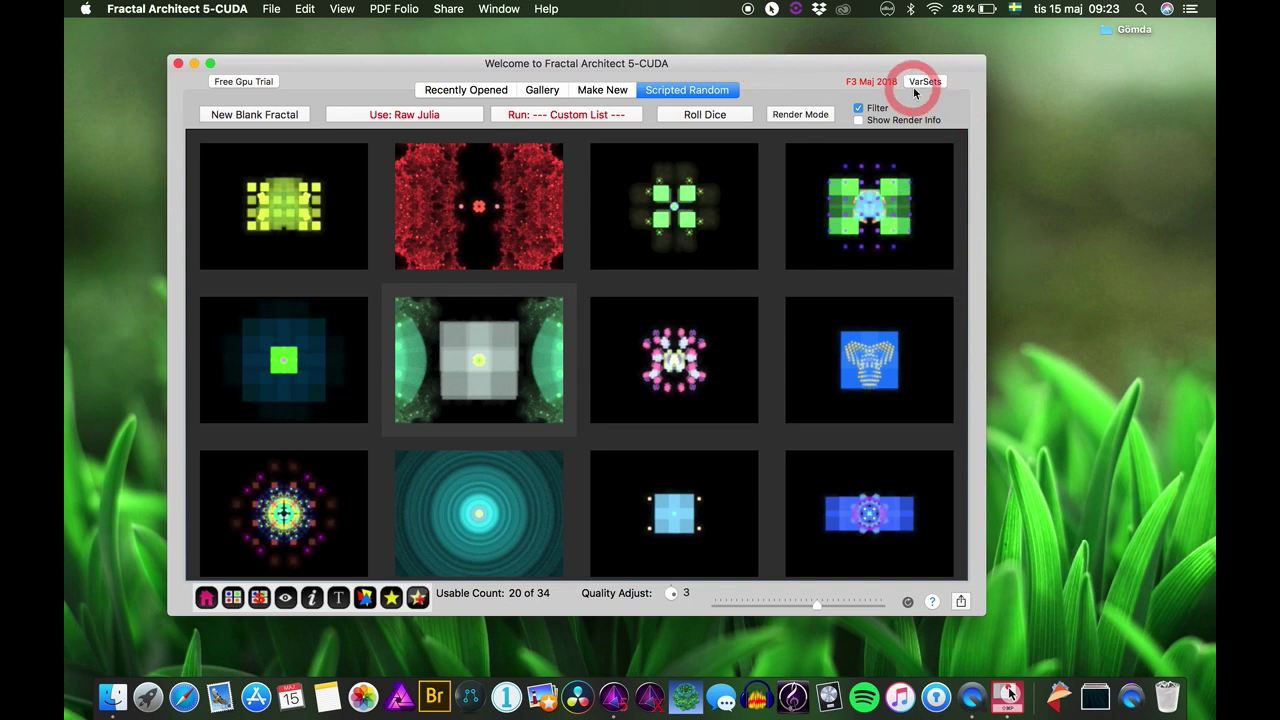
left_click(608, 114)
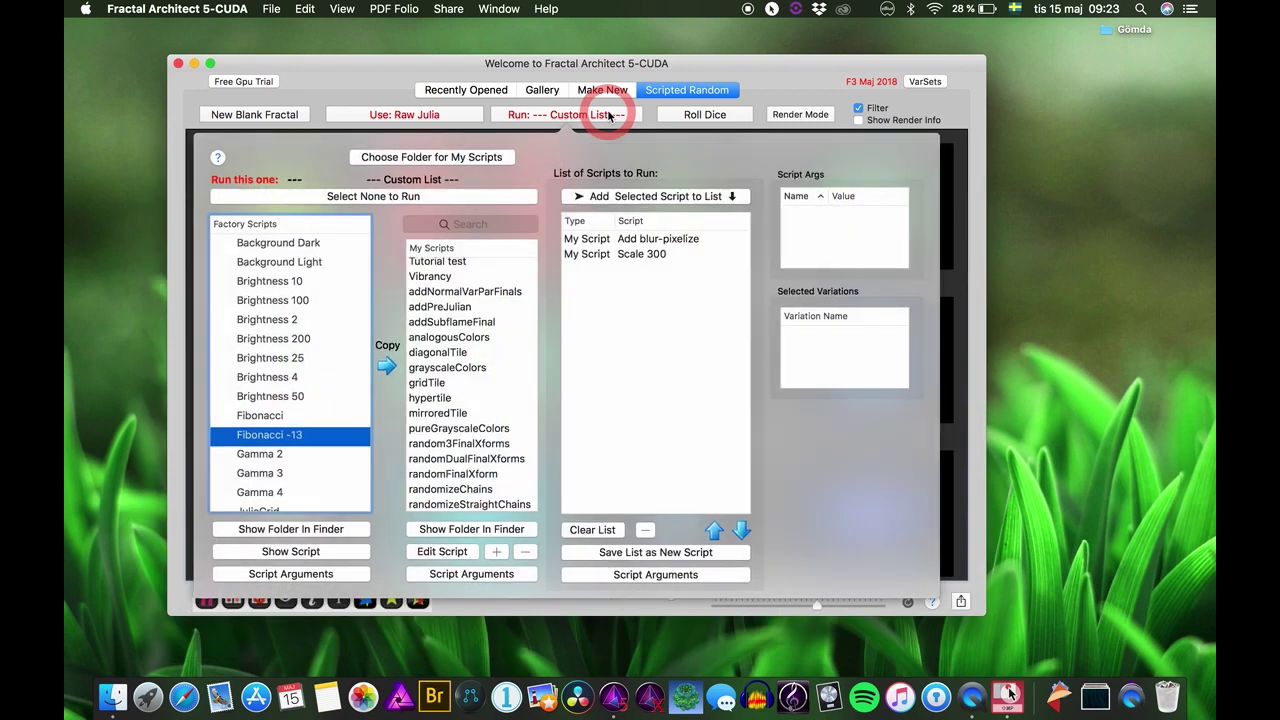
left_click(470, 197)
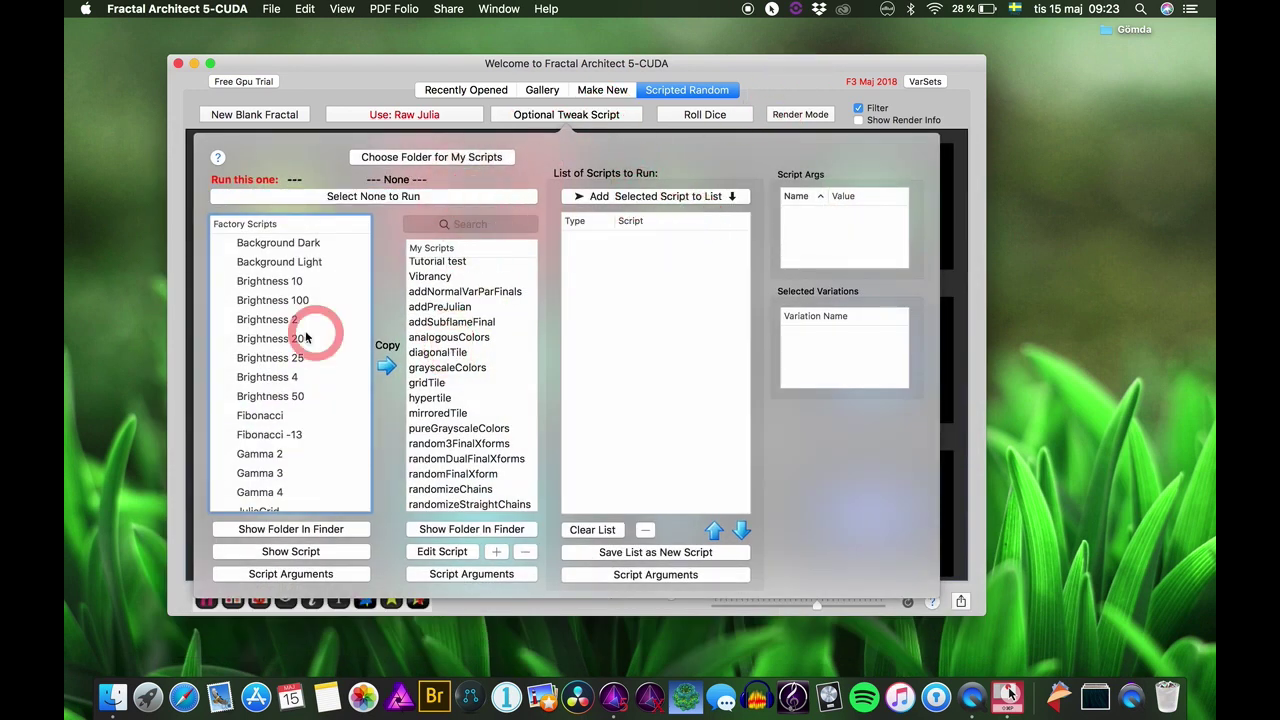
scroll(292, 337, "up", 5)
scroll(292, 337, "down", 2)
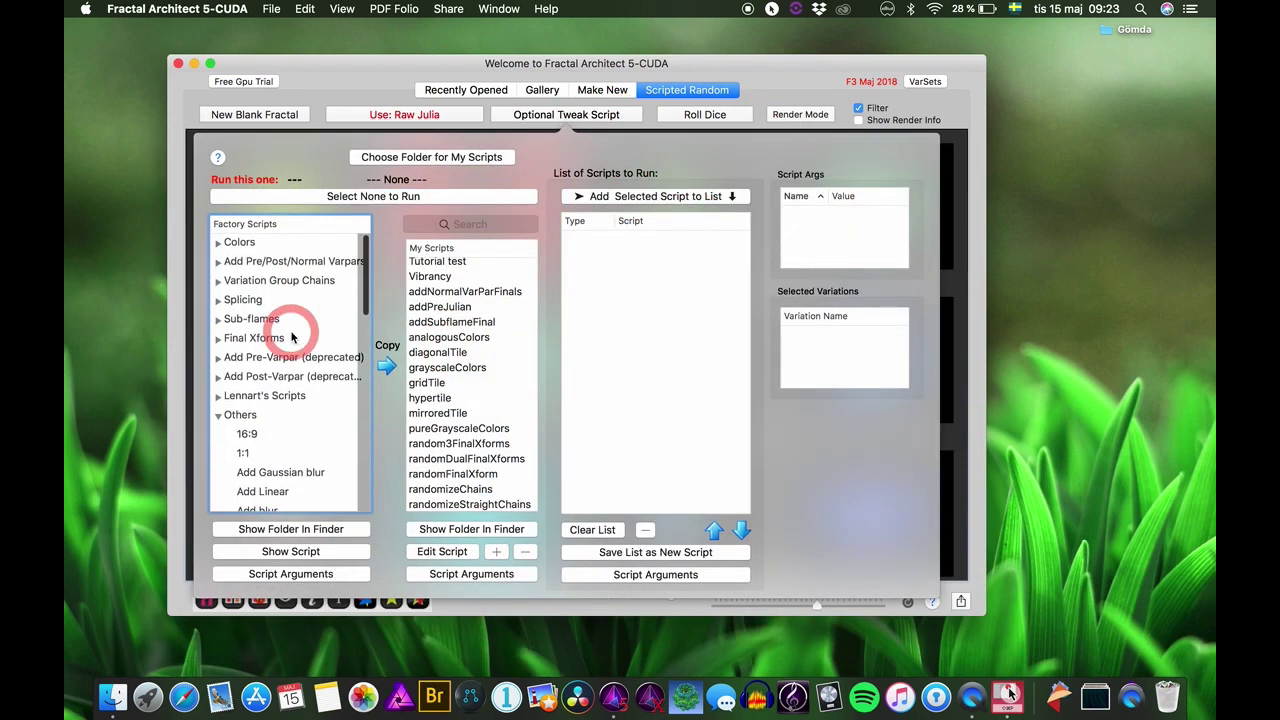
Collapse the Others category and expand Splicing to show its six concat scripts
left_click(217, 415)
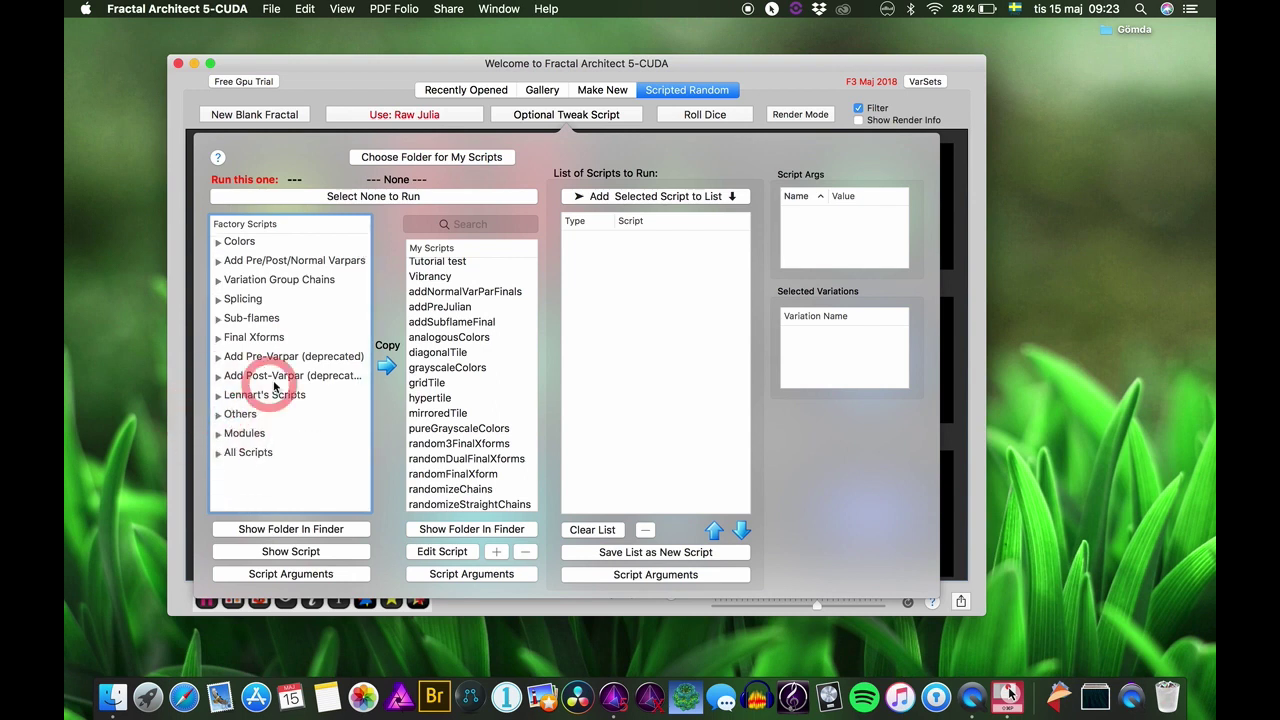
left_click(217, 303)
scroll(288, 365, "down", 3)
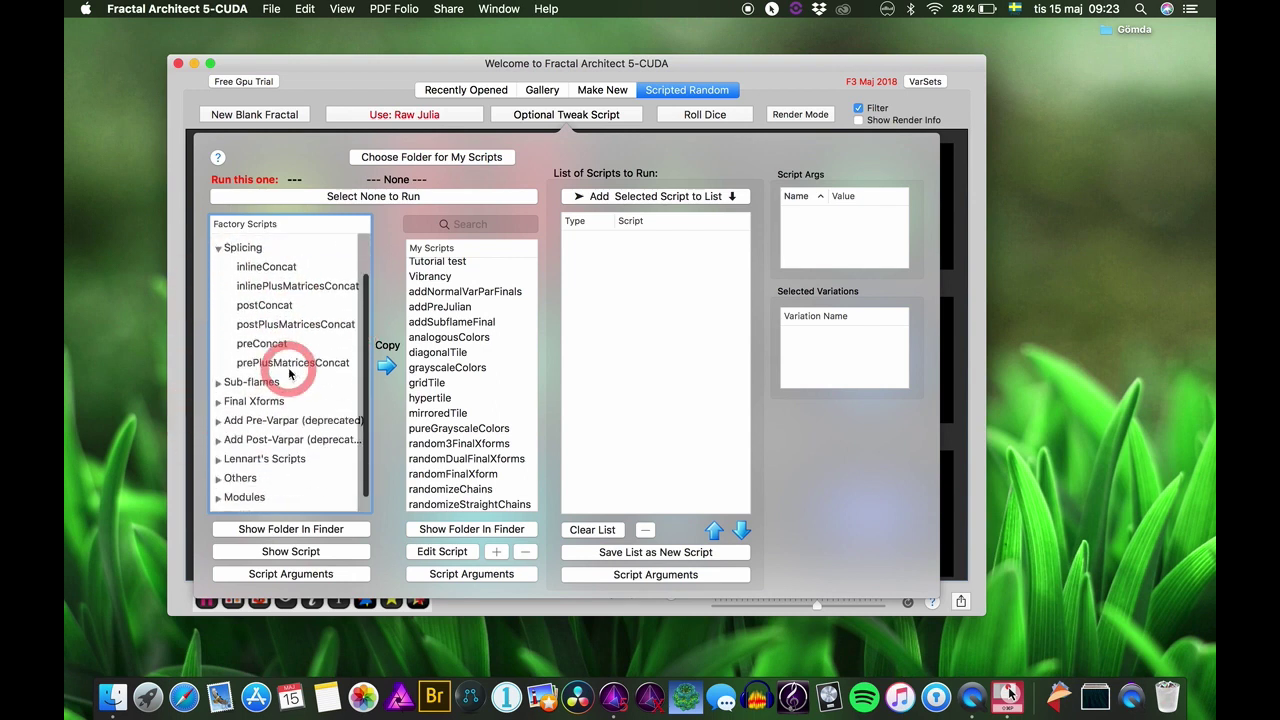
scroll(289, 373, "up", 2)
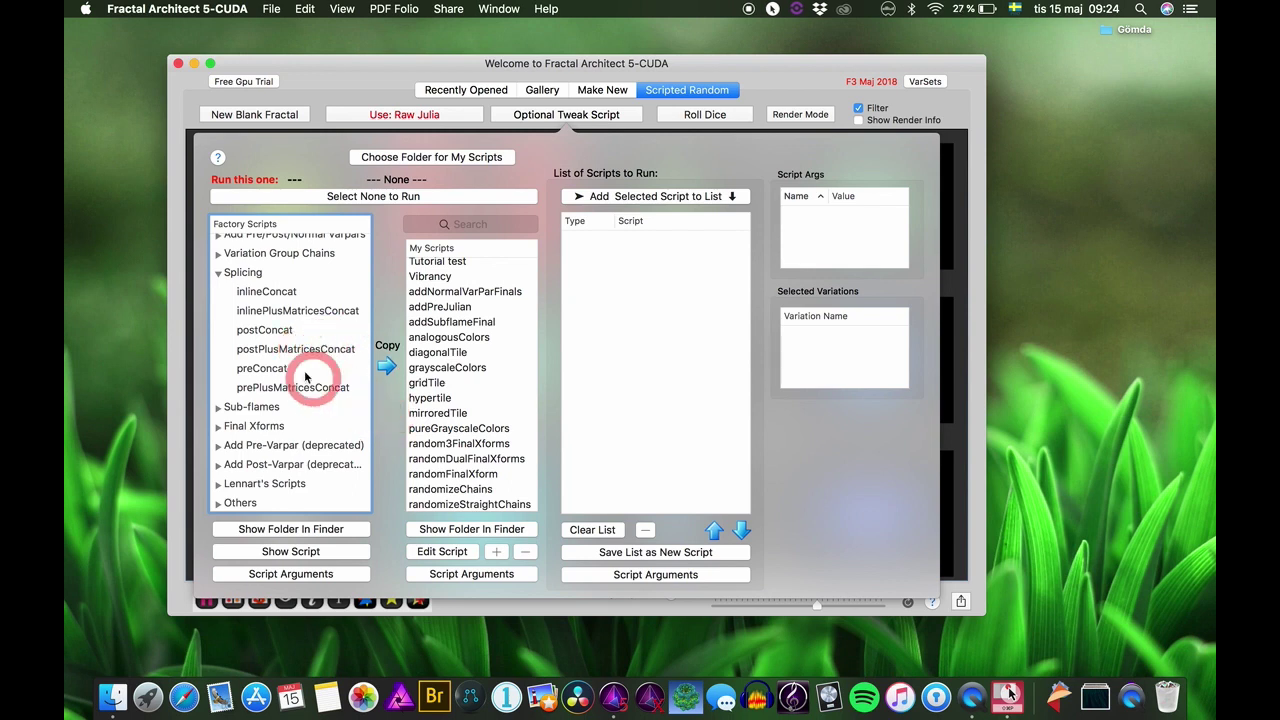
Add postPlusMatricesConcat to the run list and start adding a factory script argument for it
left_click(287, 352)
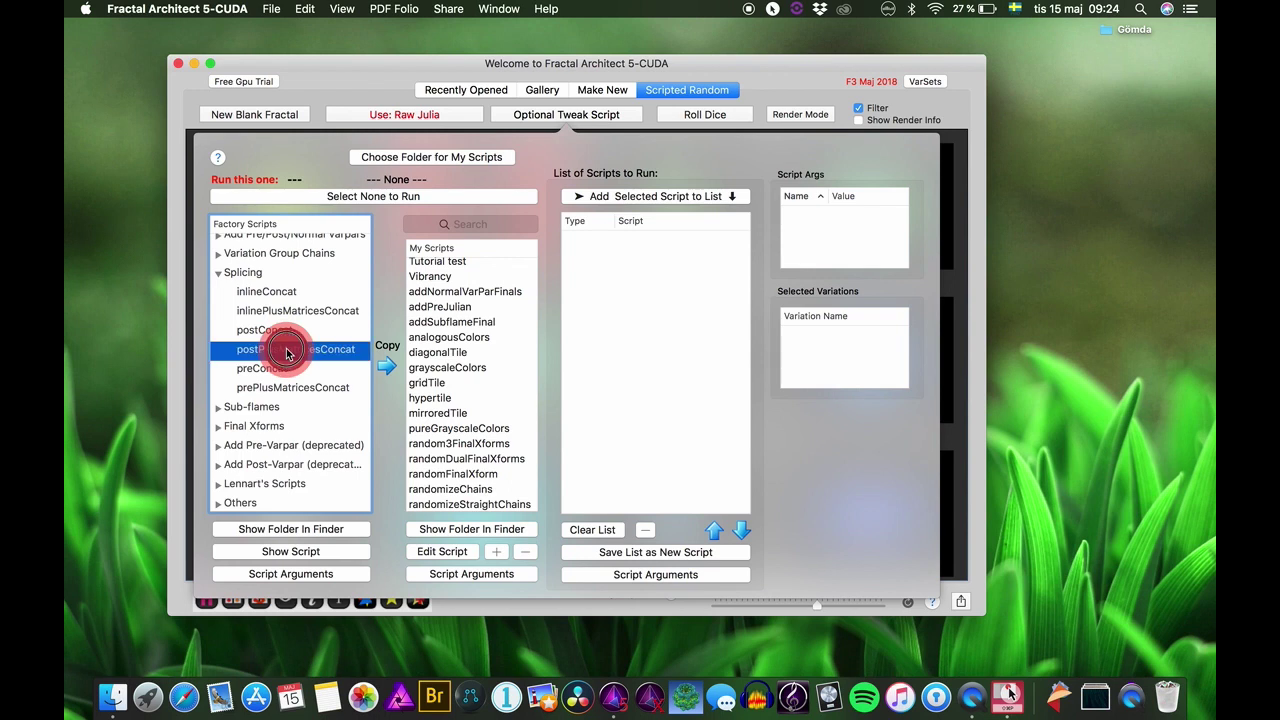
left_click(655, 198)
left_click(686, 242)
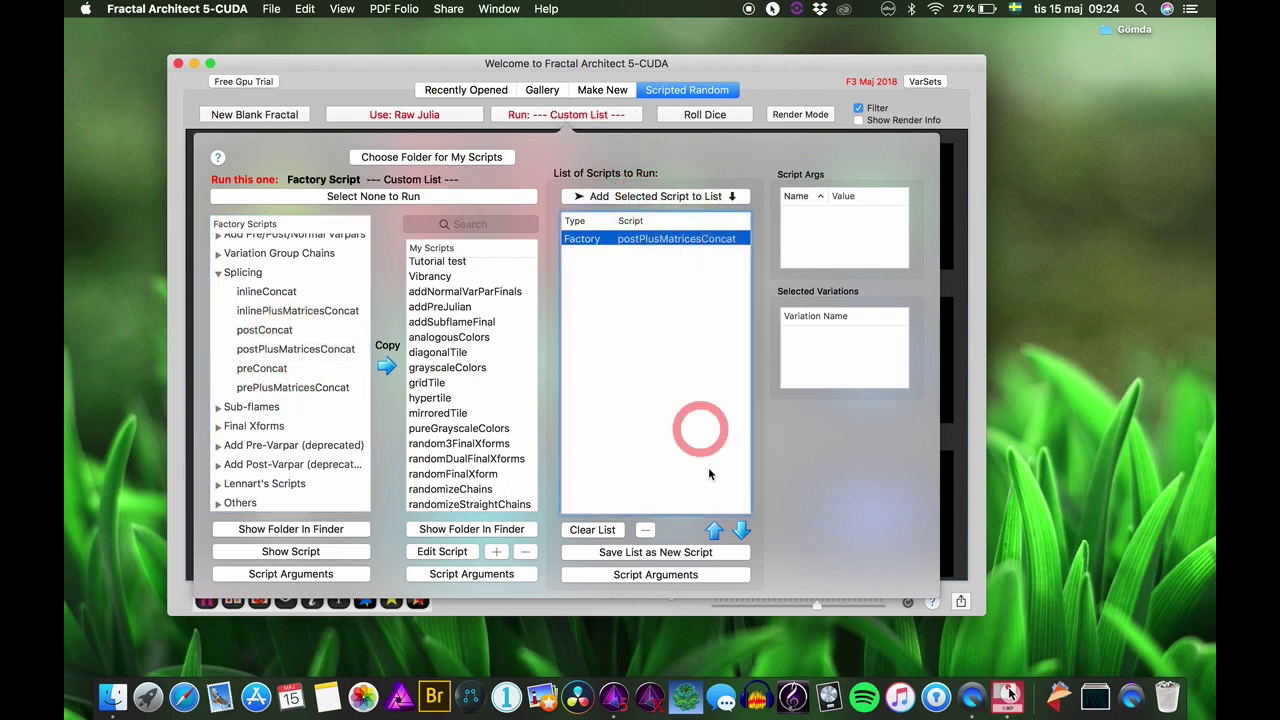
left_click(656, 575)
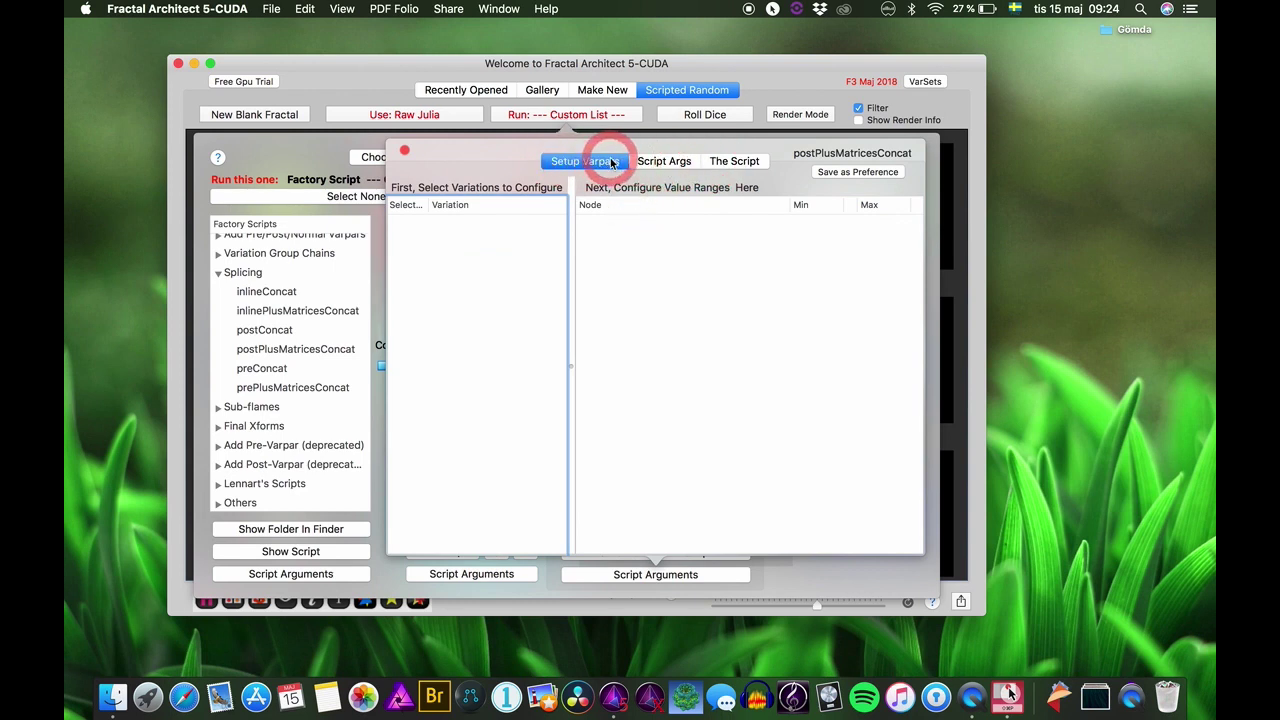
left_click(660, 162)
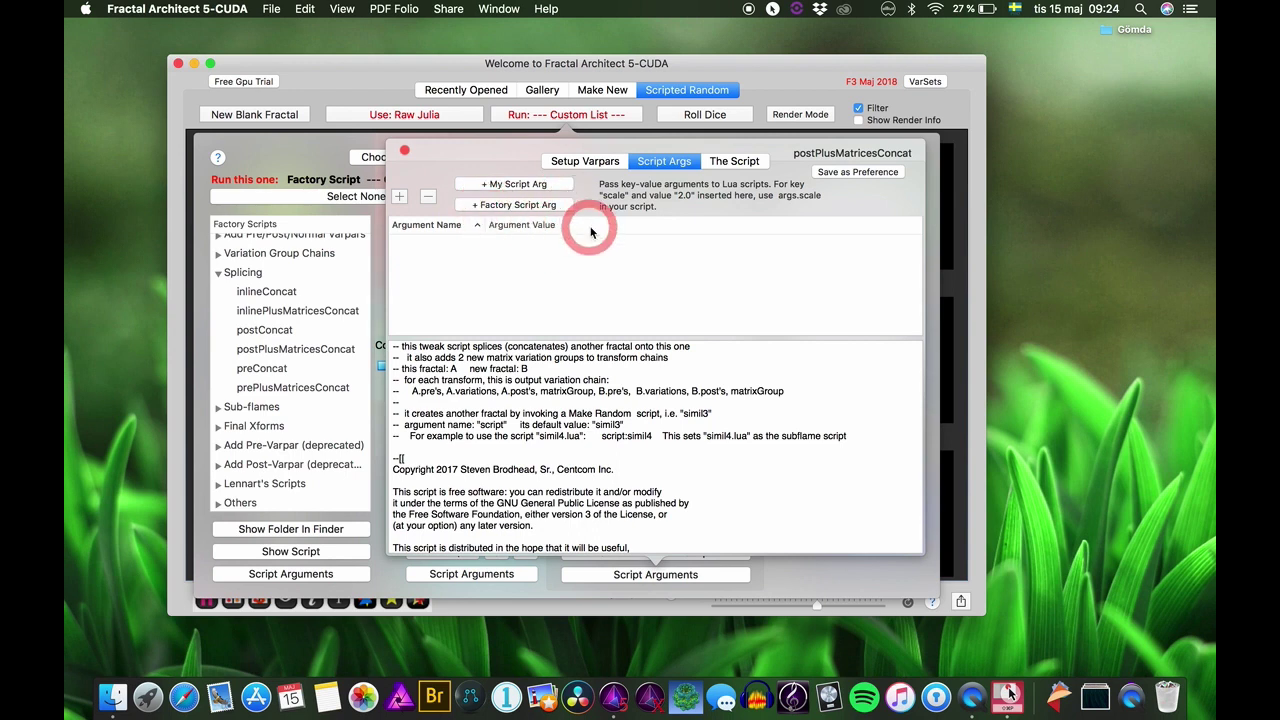
left_click(507, 206)
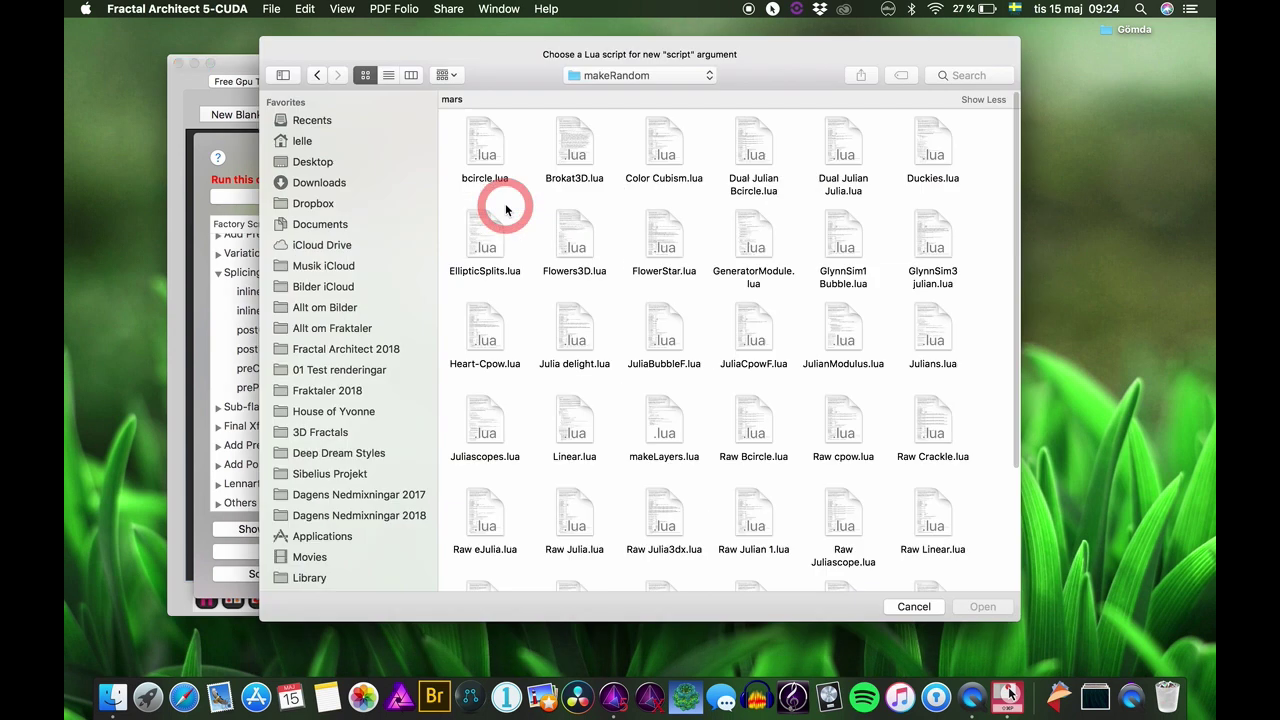
Set postPlusMatricesConcat's script argument to Raw Loonie 1.lua and close the arguments sheet
scroll(740, 385, "down", 5)
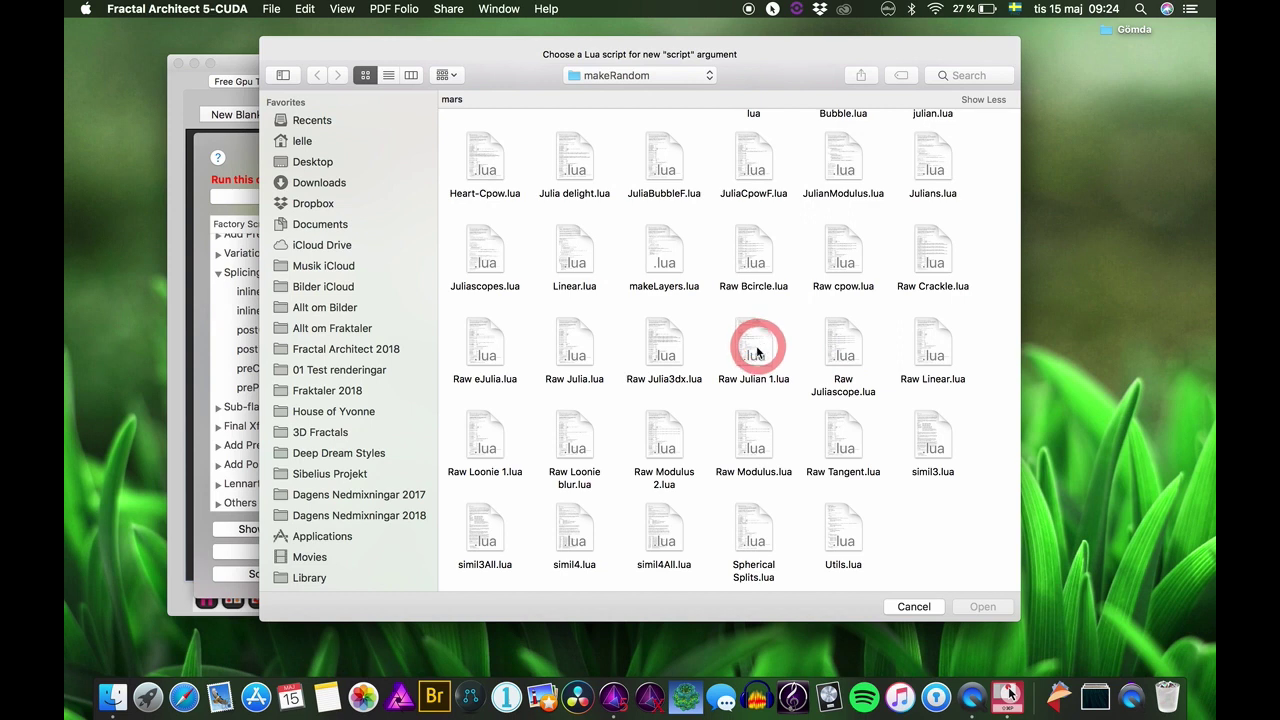
left_click(488, 438)
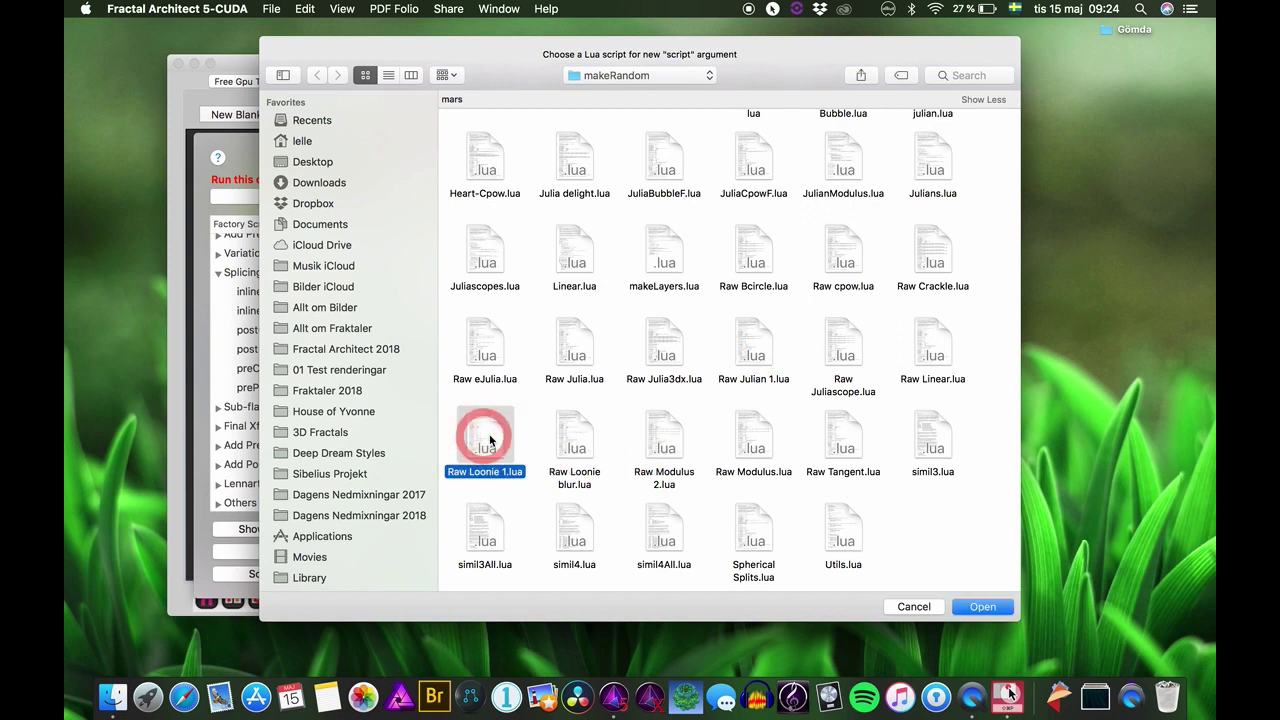
left_click(982, 606)
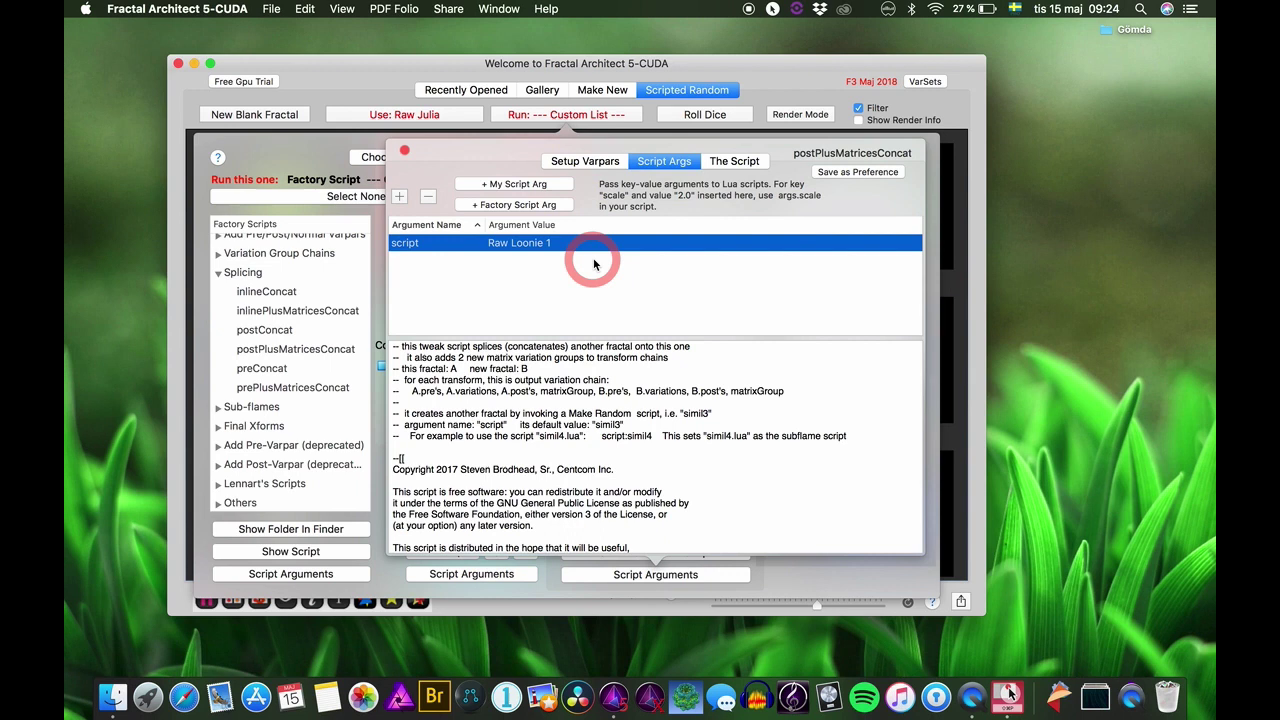
left_click(577, 250)
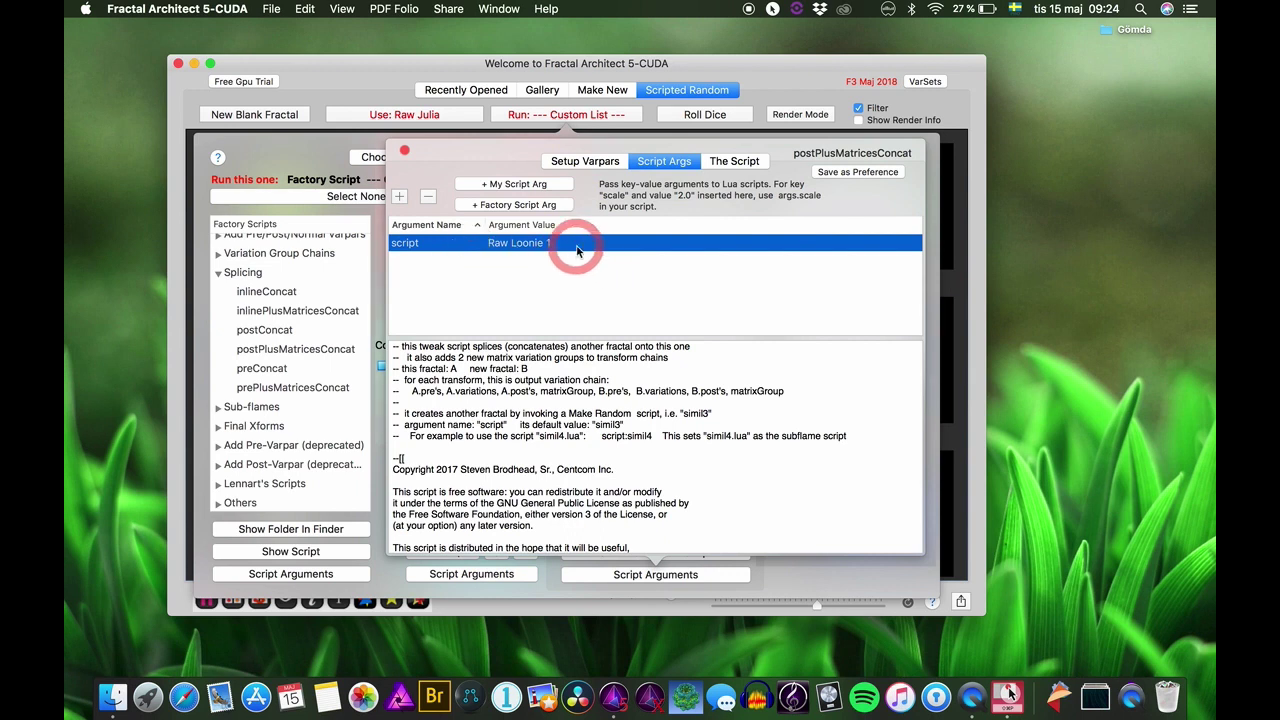
left_click(404, 150)
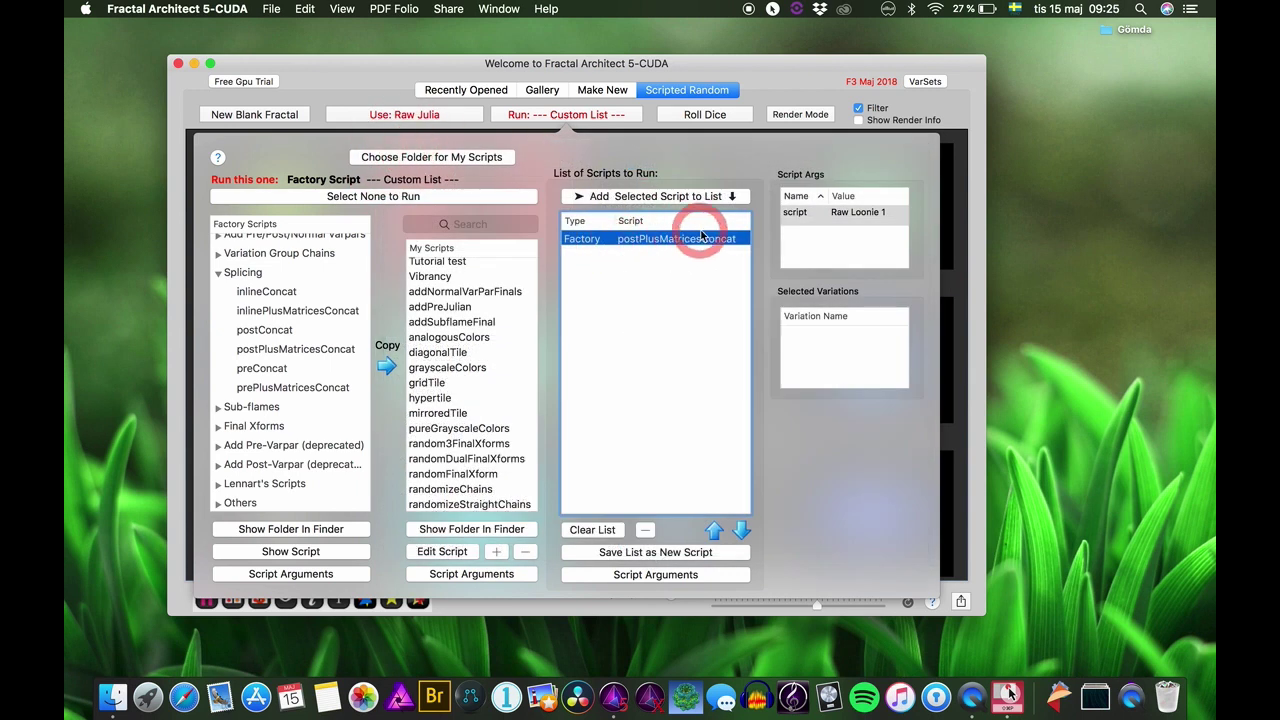
Roll new random fractals from the custom list and open the fourth thumbnail for editing
left_click(730, 116)
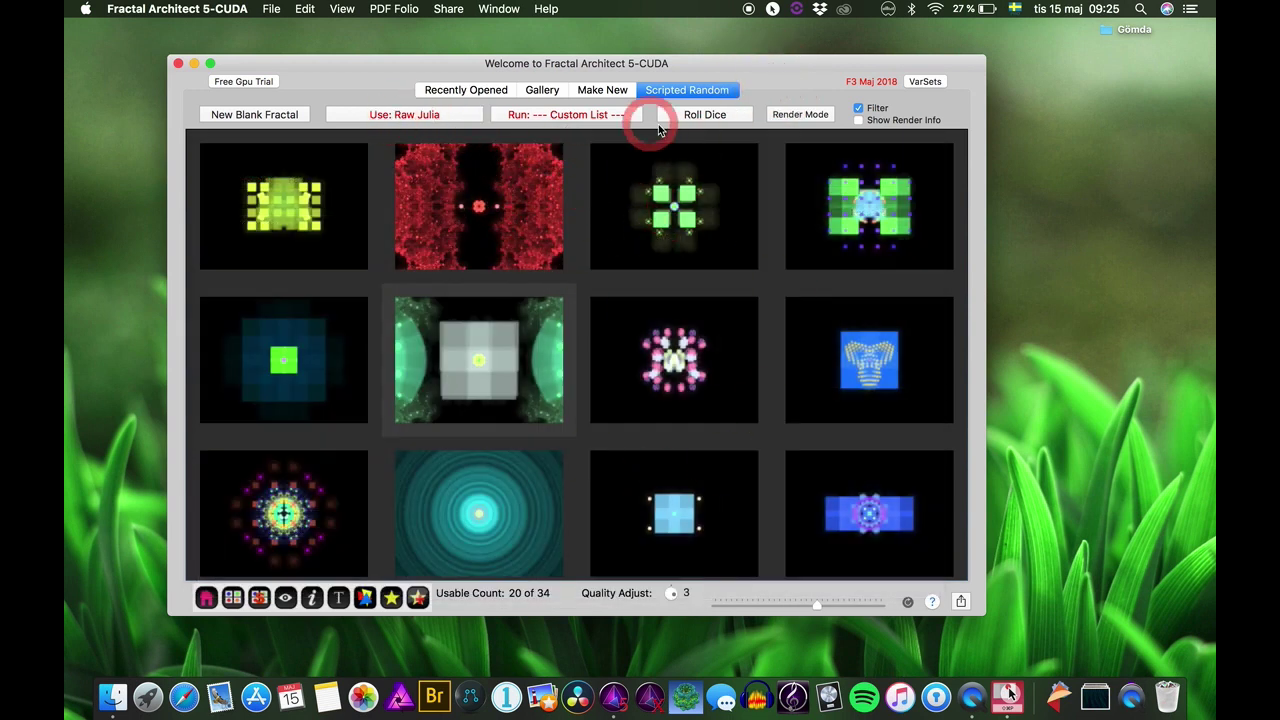
left_click(600, 116)
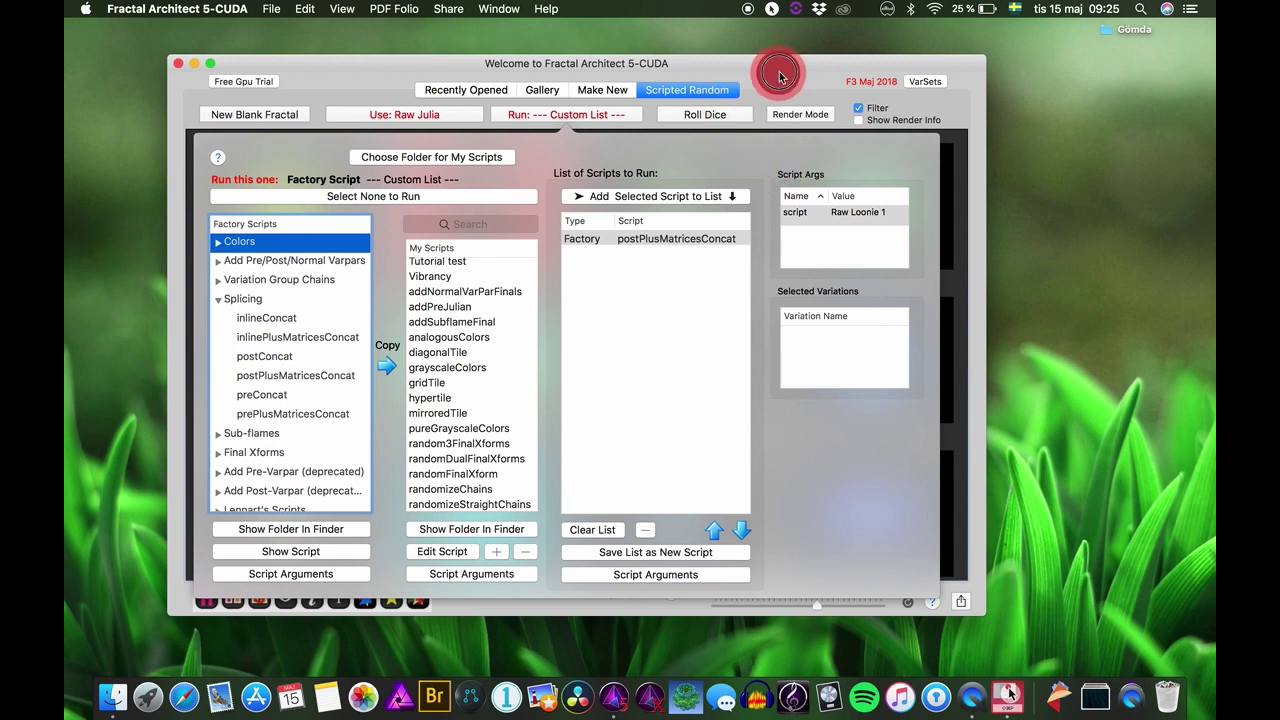
left_click(722, 113)
left_click(713, 115)
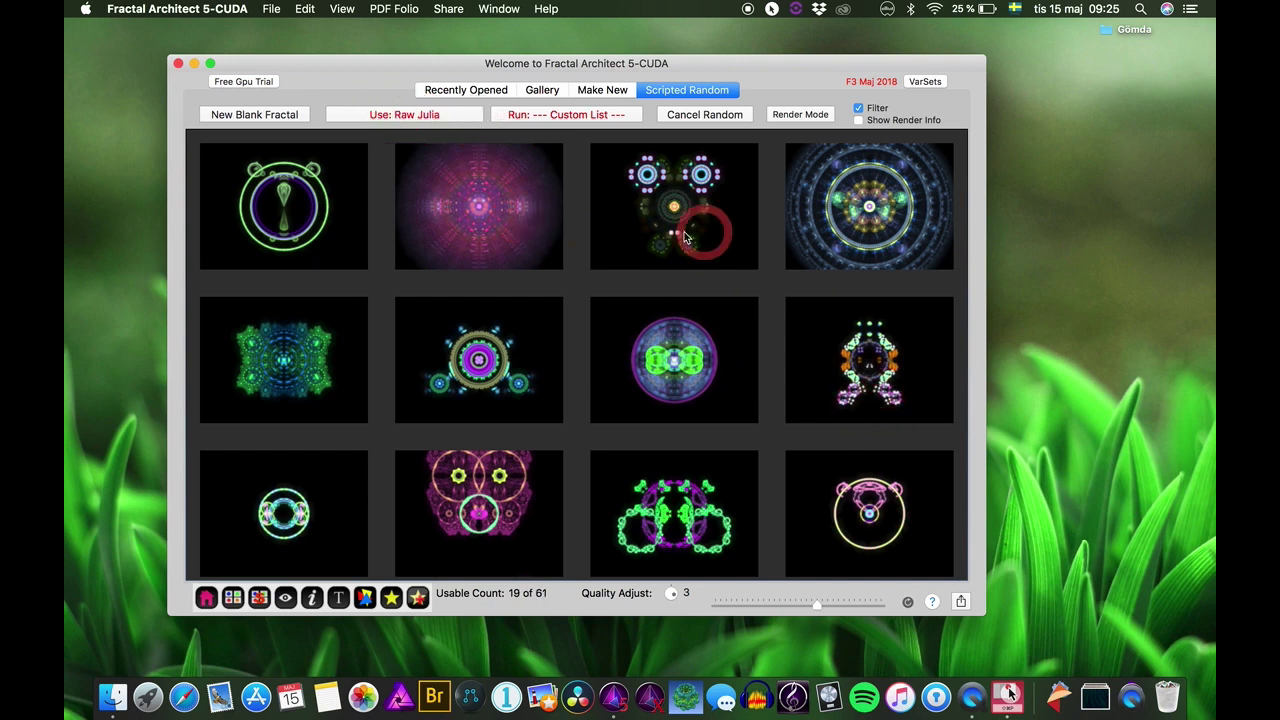
left_click(877, 207)
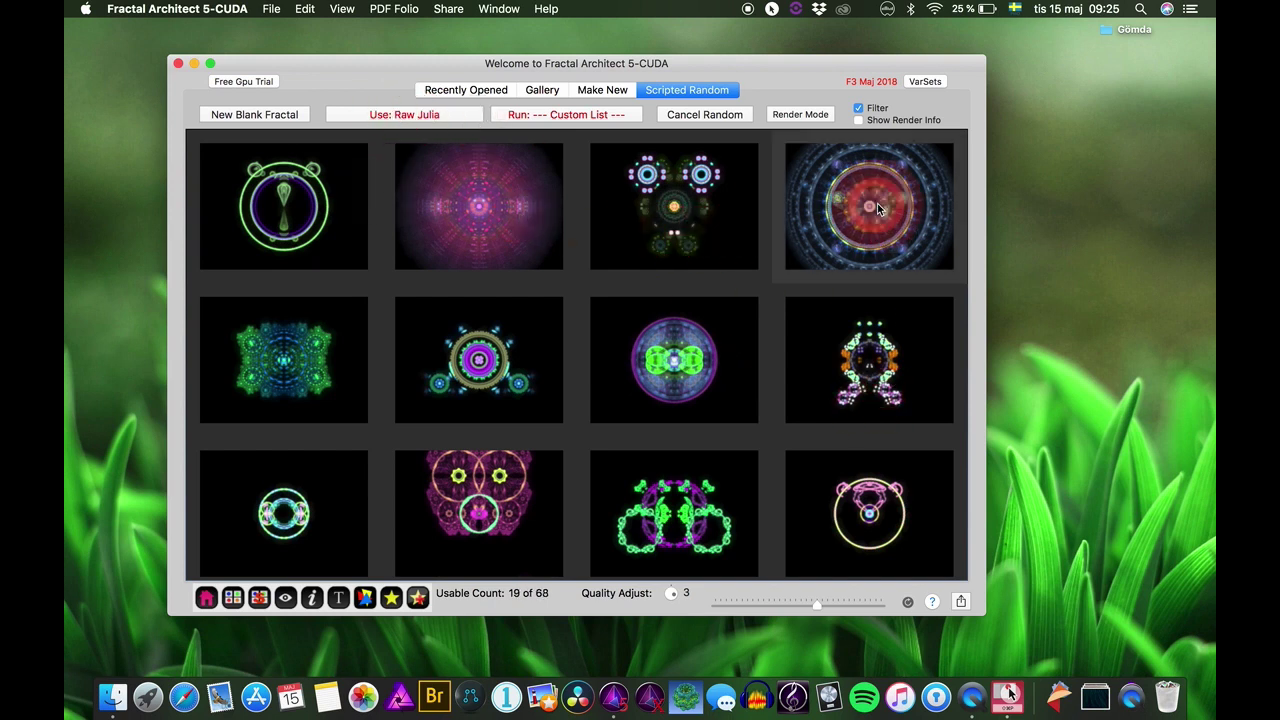
left_click(365, 598)
Delete transform 1's Post#4 and Post#3 variation groups, leaving Post#1 and Post#2
left_click(783, 70)
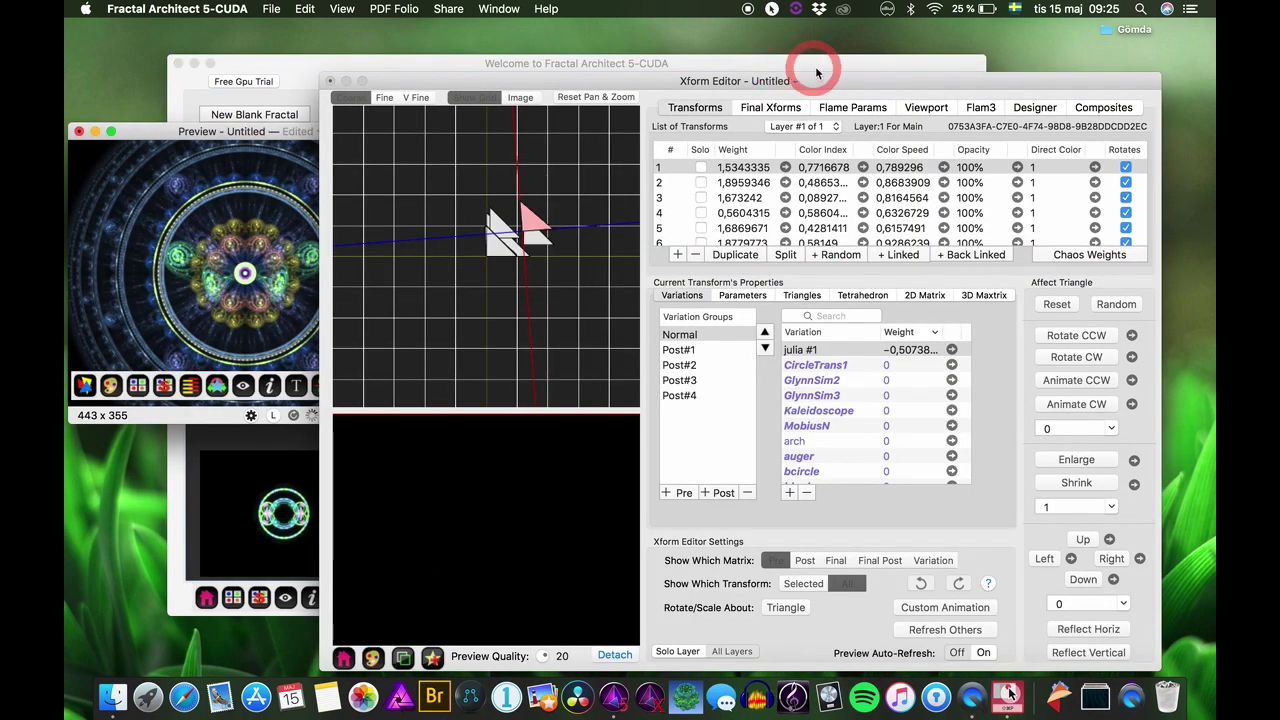
left_click_drag(816, 72, 743, 61)
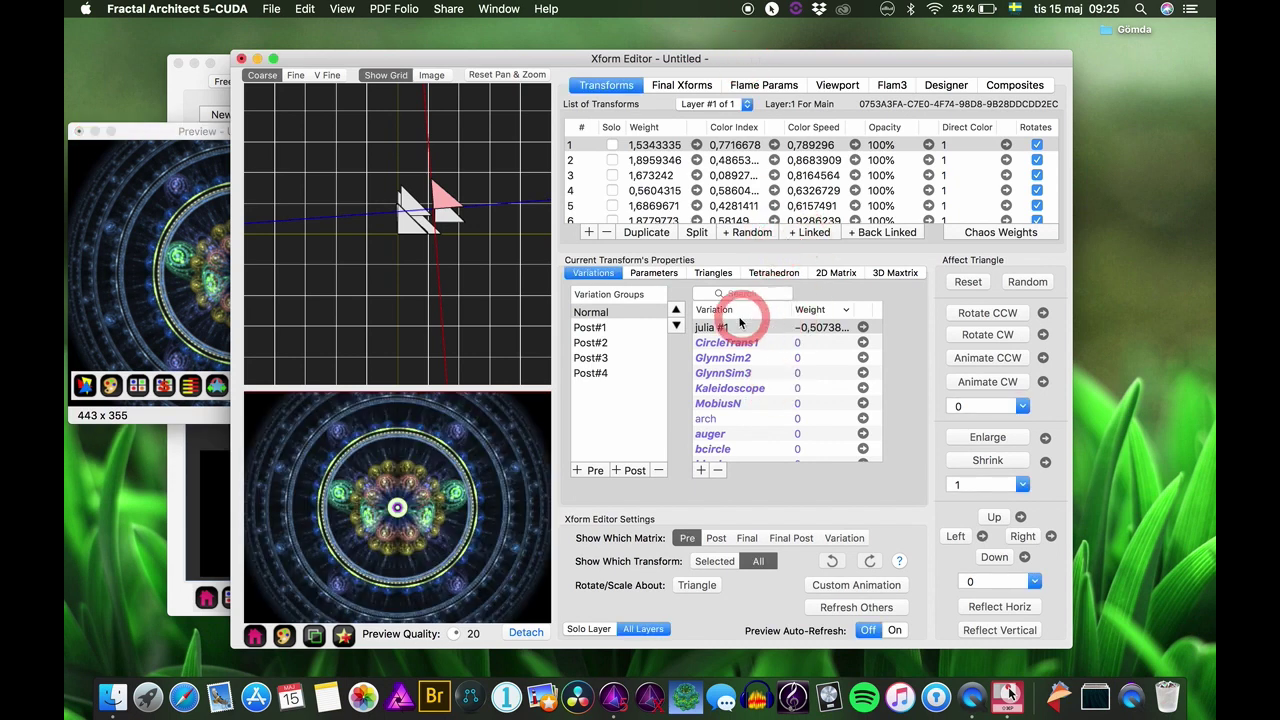
left_click(591, 328)
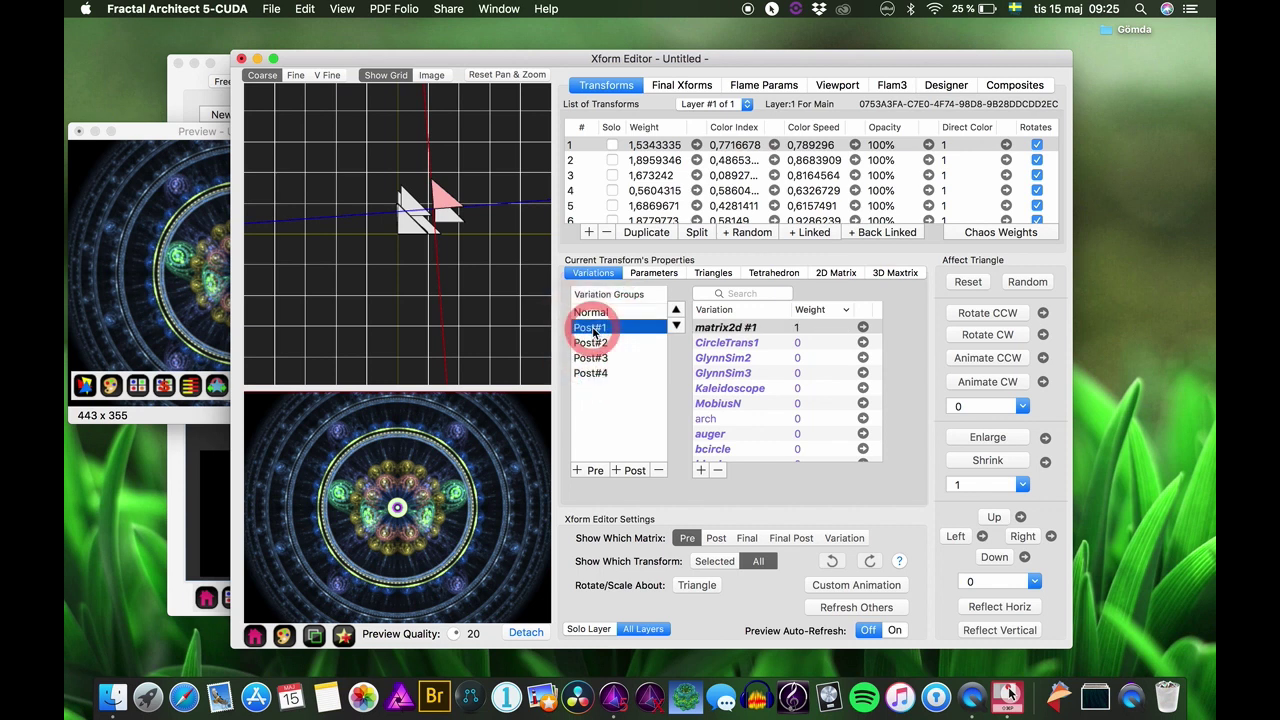
key("Down")
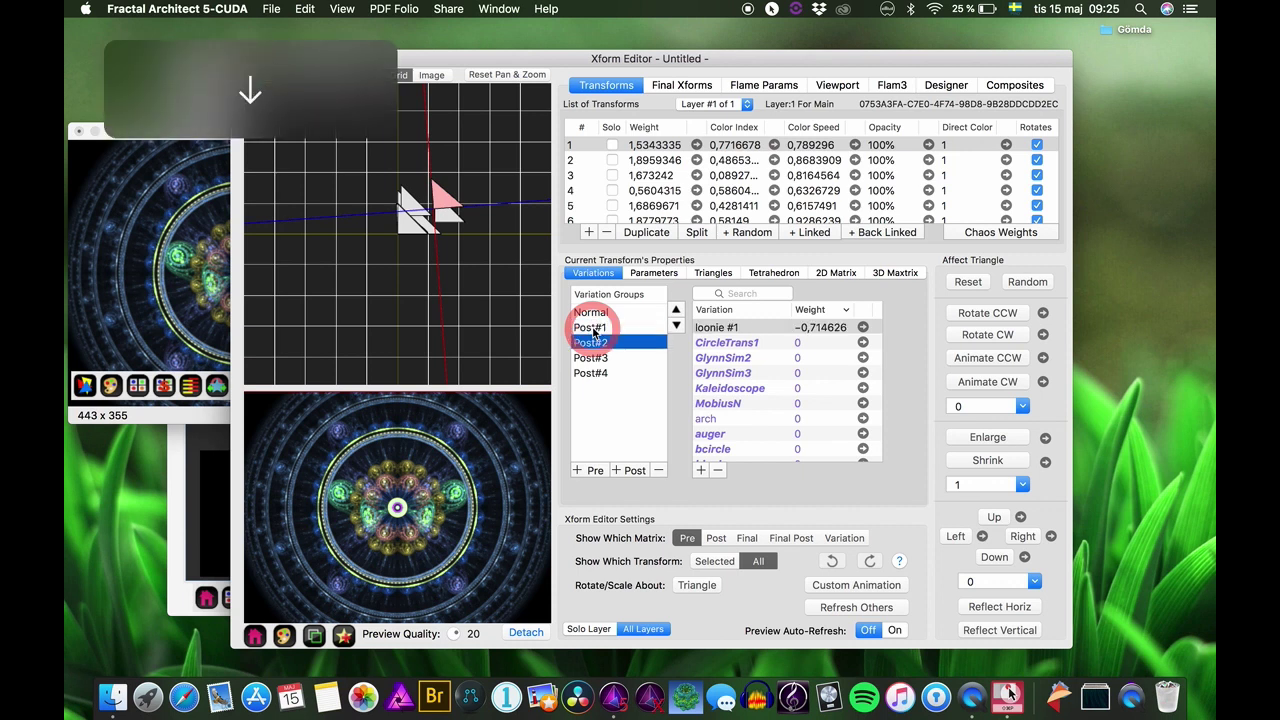
key("Down")
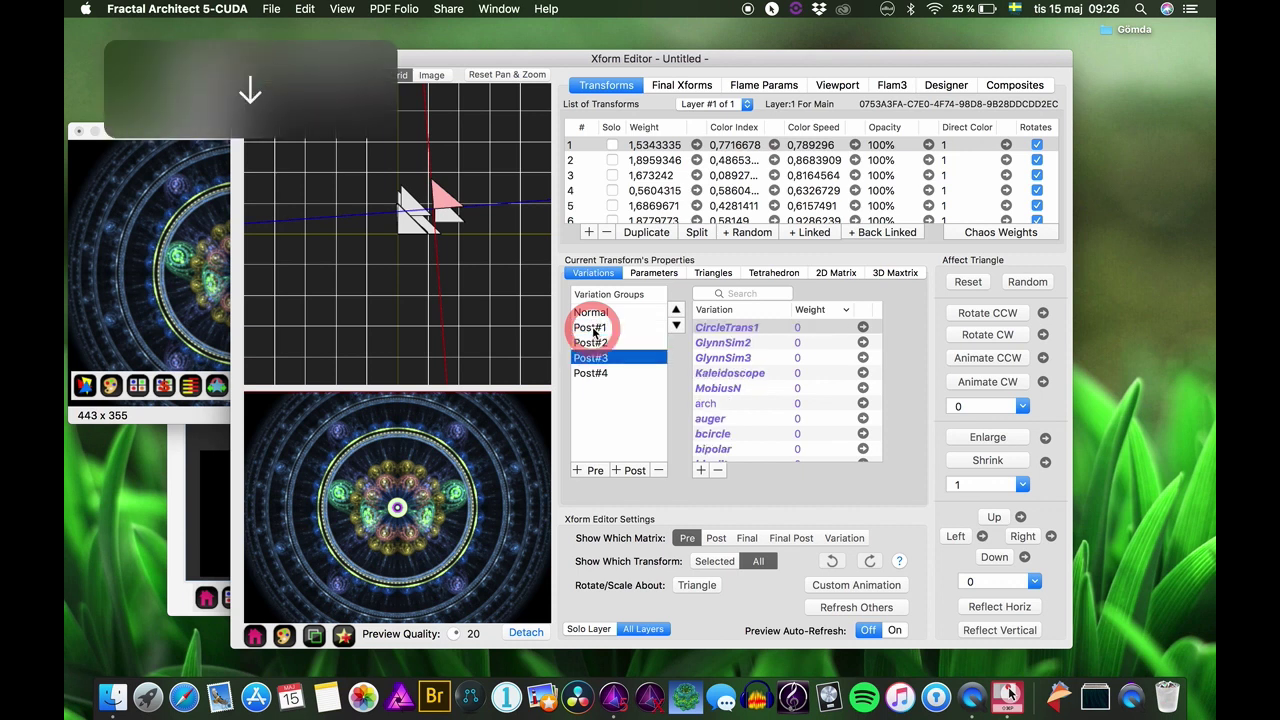
key("Down")
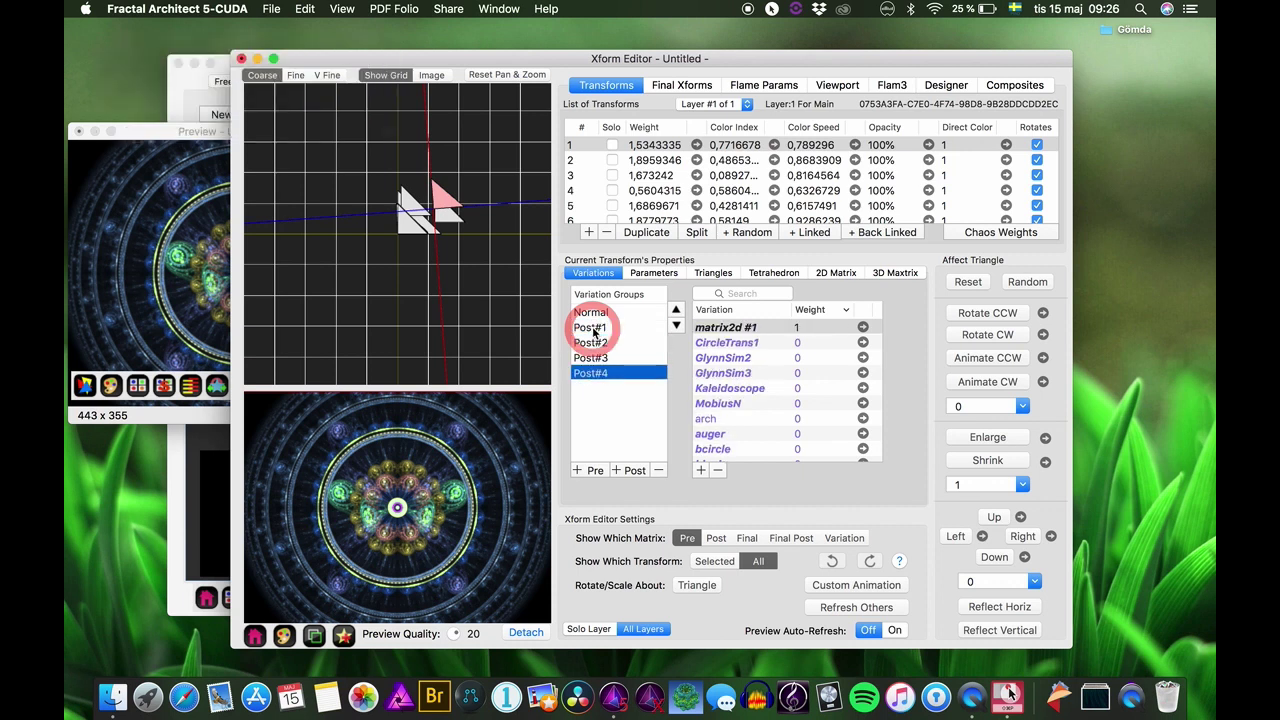
left_click(659, 469)
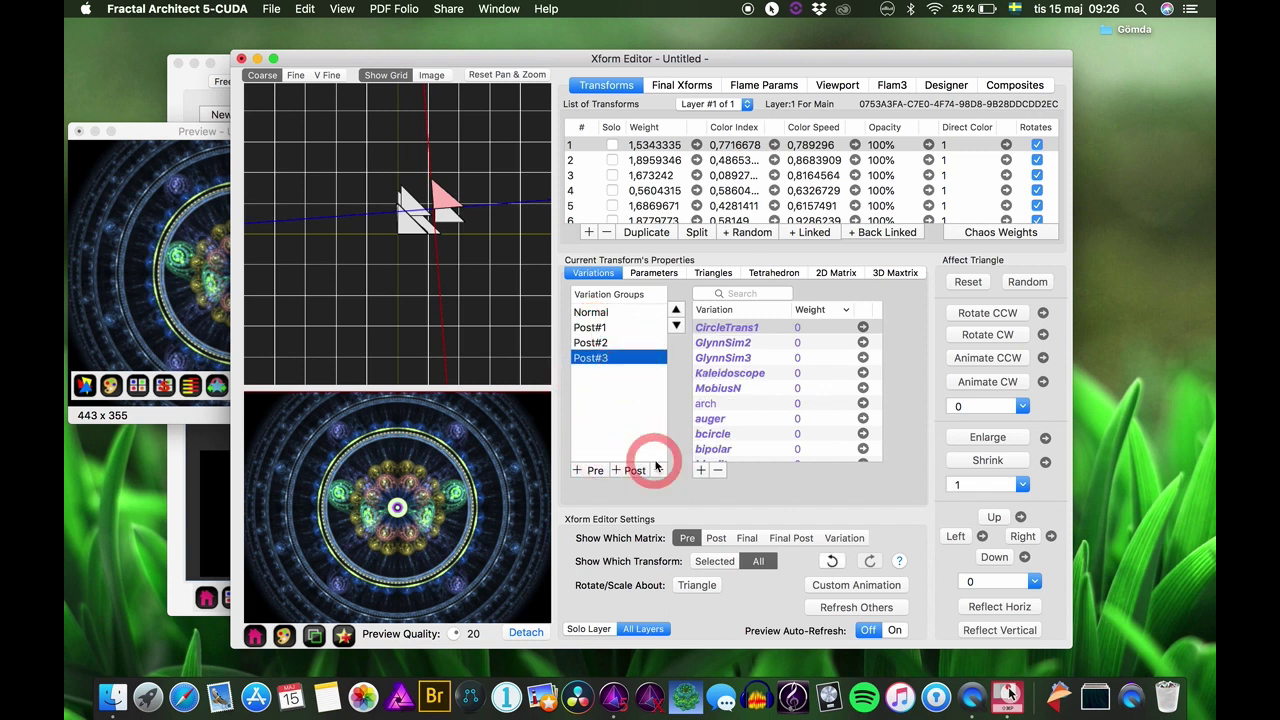
left_click(659, 469)
left_click(607, 329)
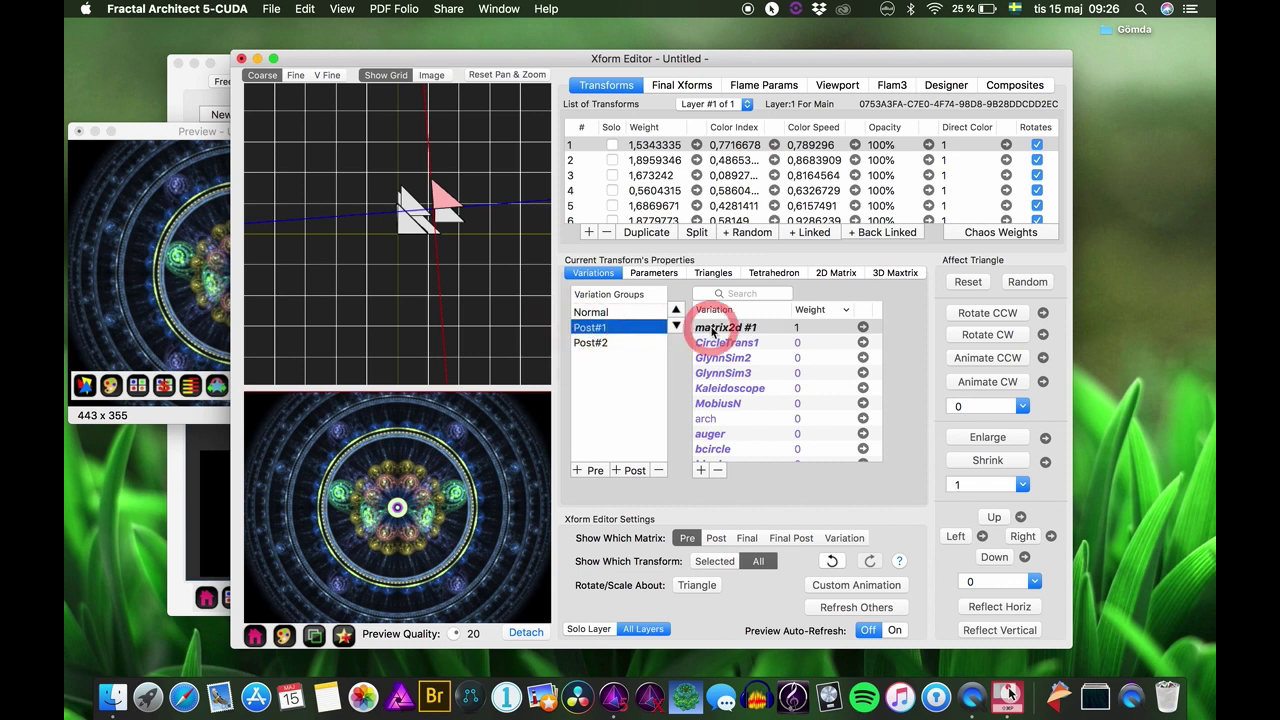
Show variation matrices and shift transform 1's variation triangle across the grid
left_click(612, 145)
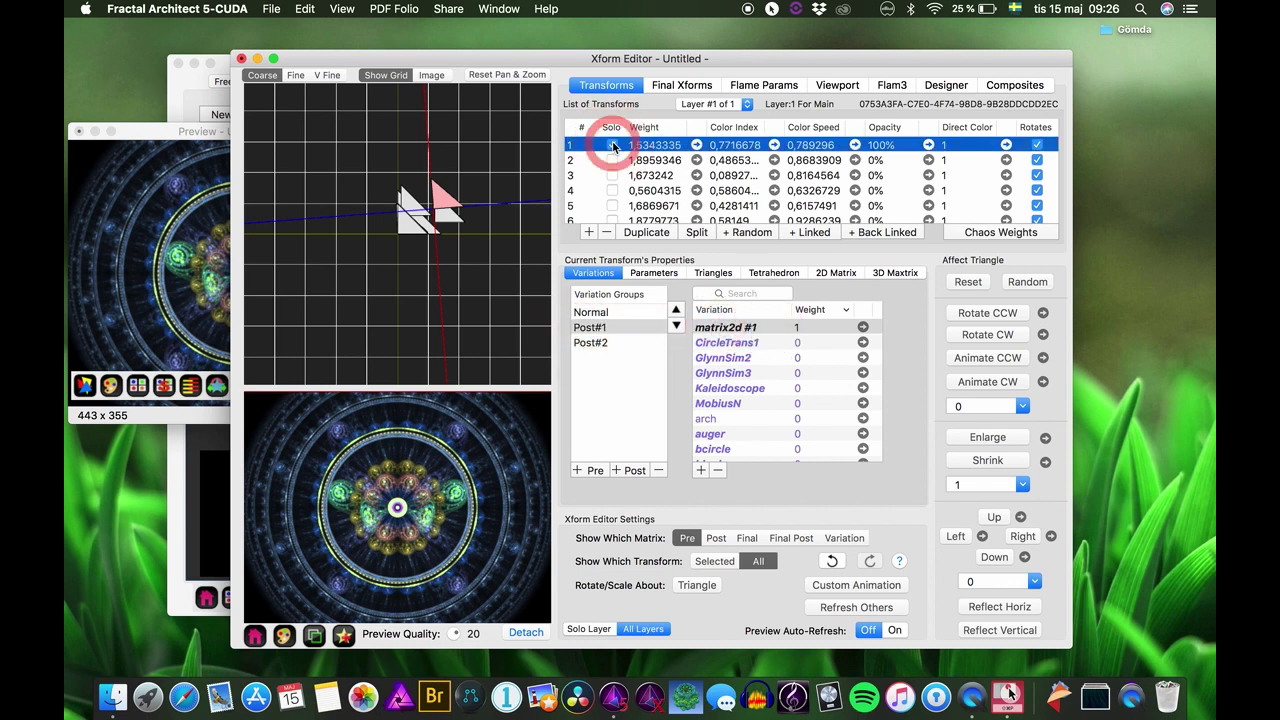
left_click(612, 145)
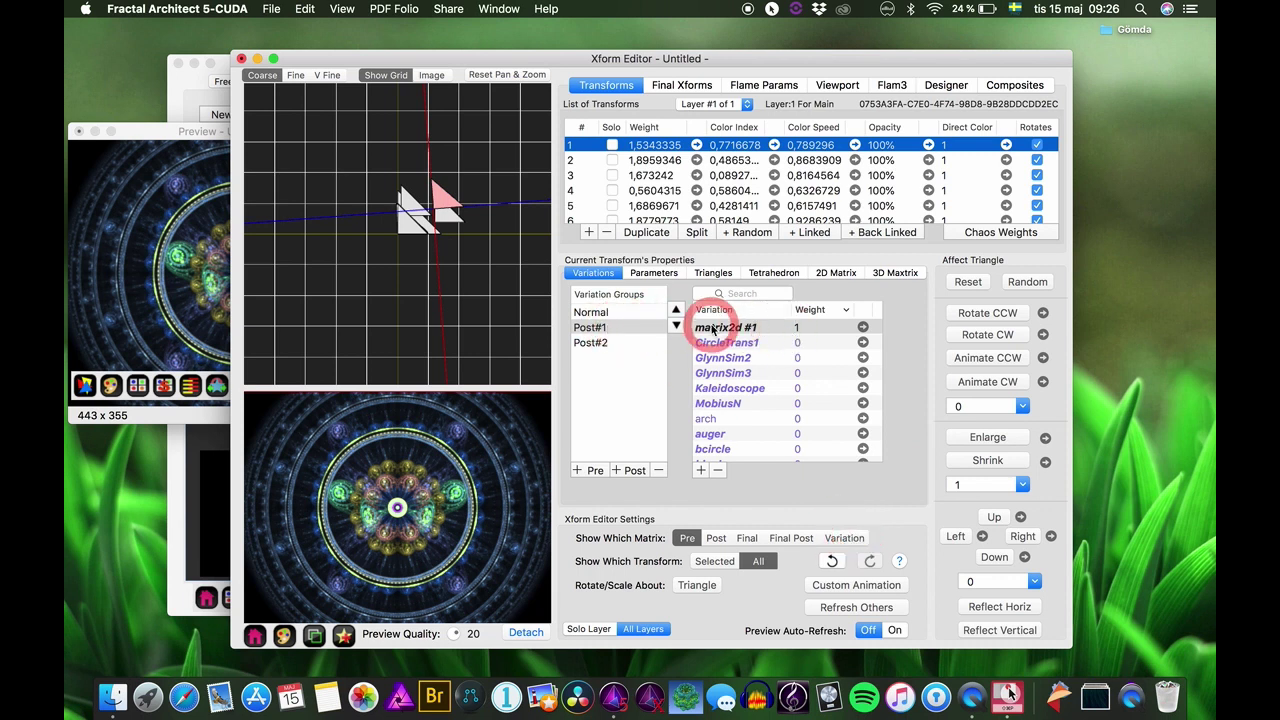
left_click(846, 538)
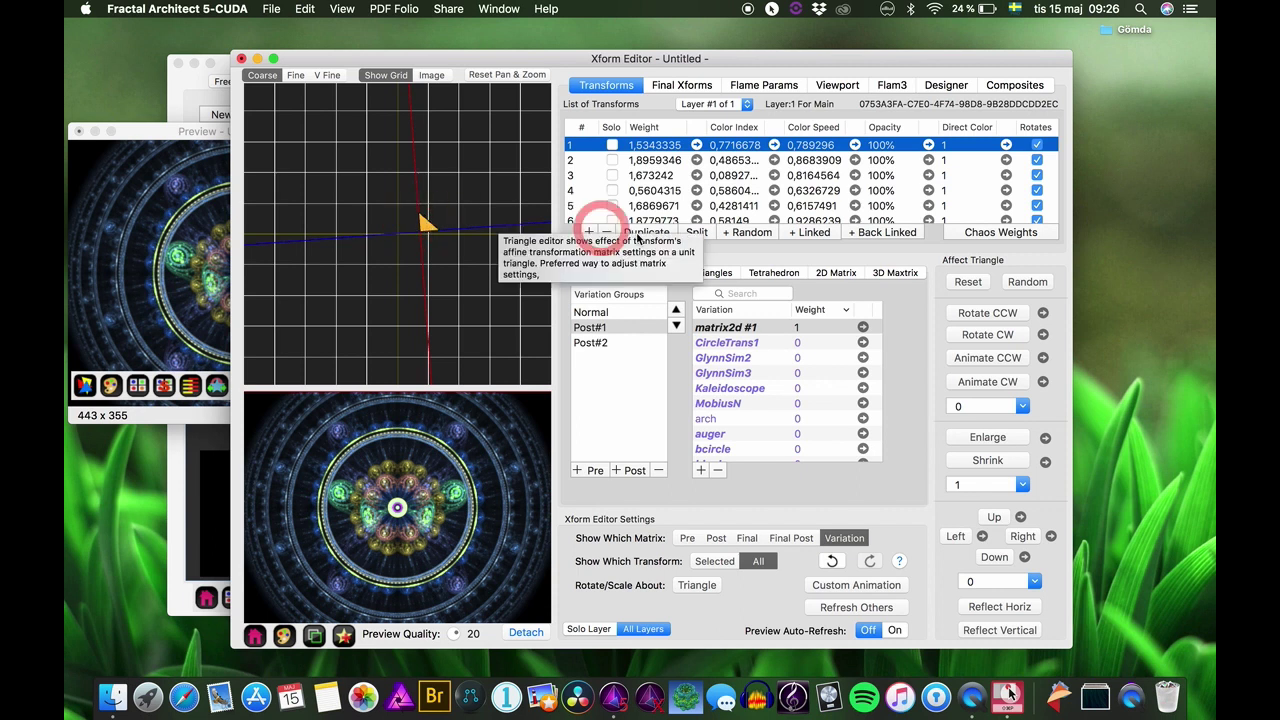
left_click(967, 282)
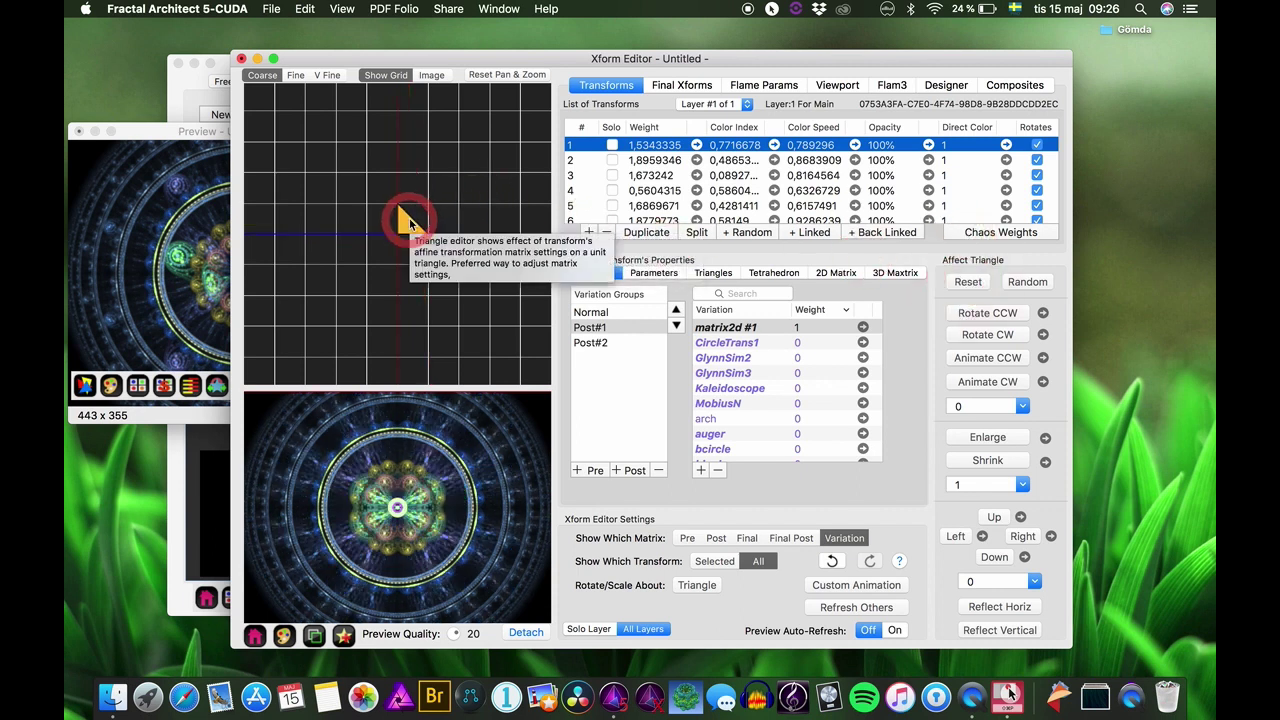
left_click_drag(400, 222, 476, 227)
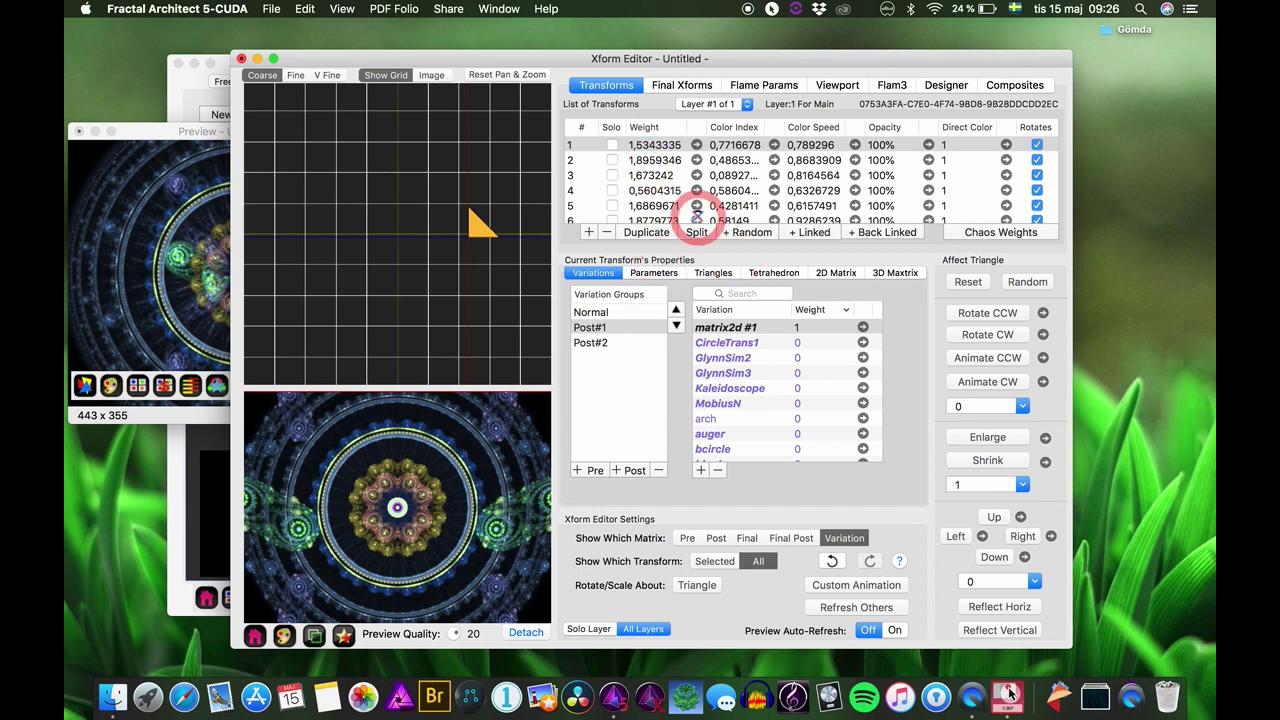
Step through the second, fourth and sixth transforms to inspect their variations
scroll(612, 175, "down", 1)
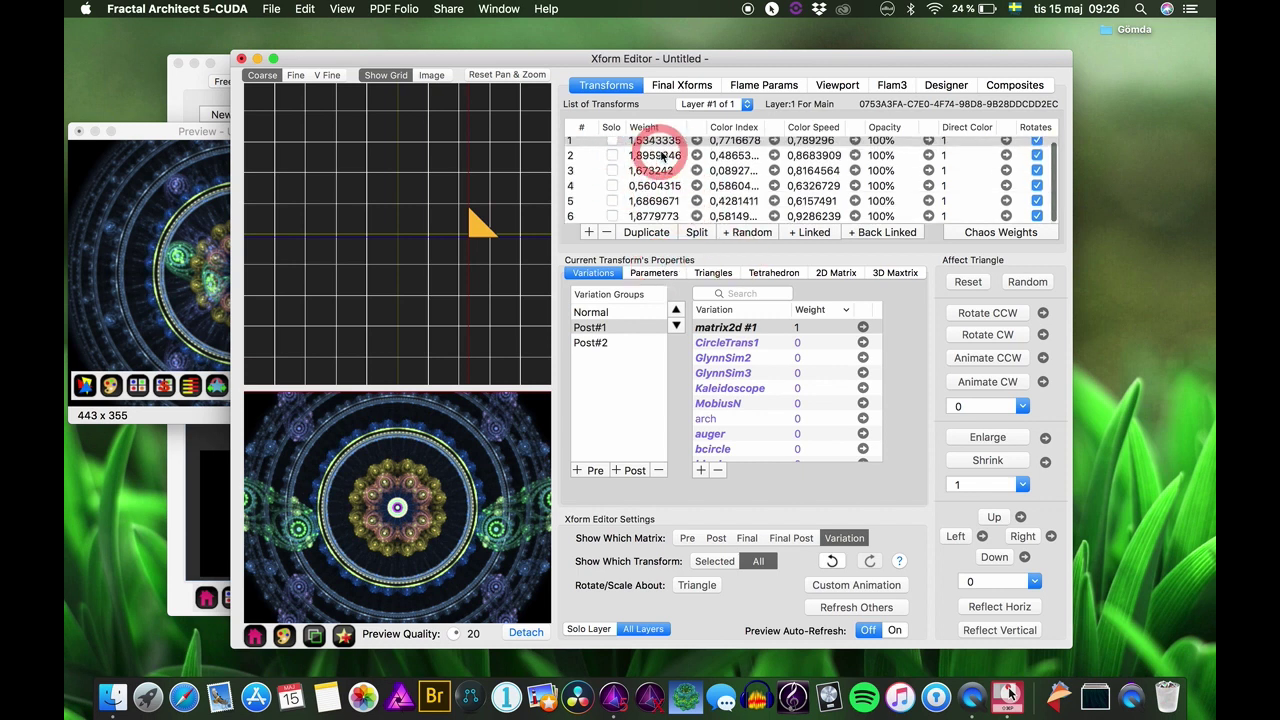
left_click(661, 157)
key("Down")
key("Down")
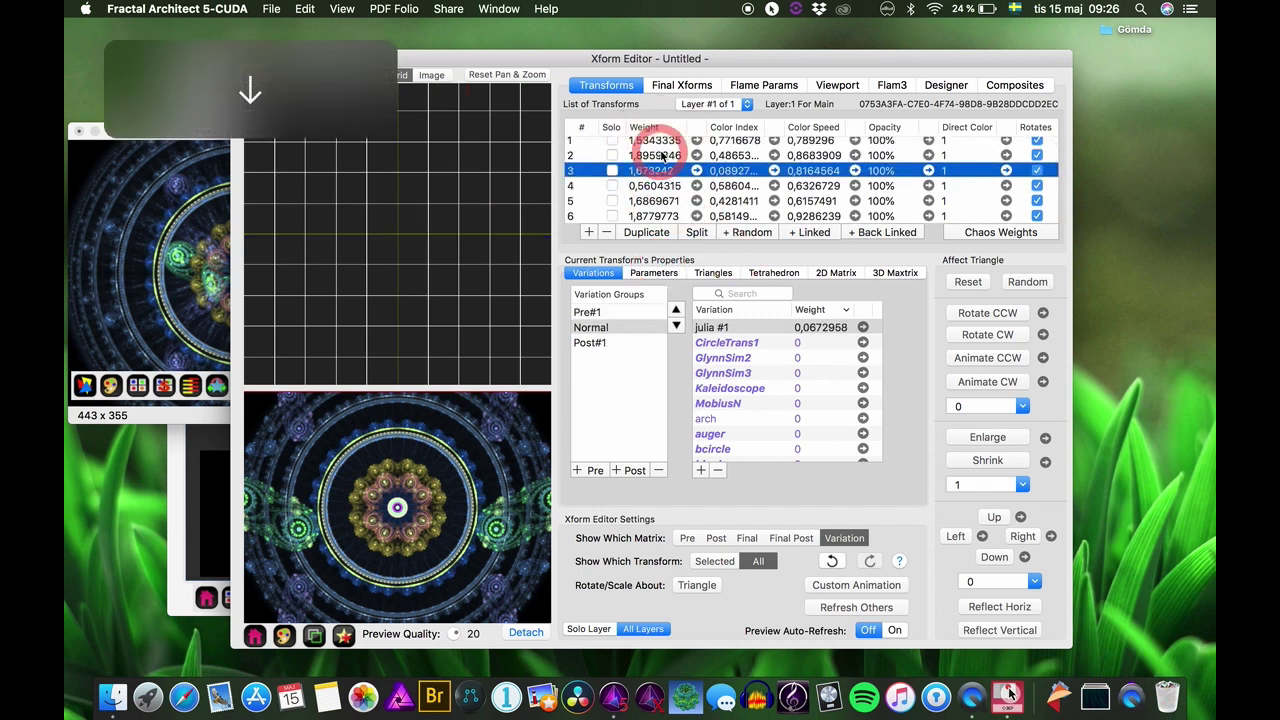
key("Down")
key("Down")
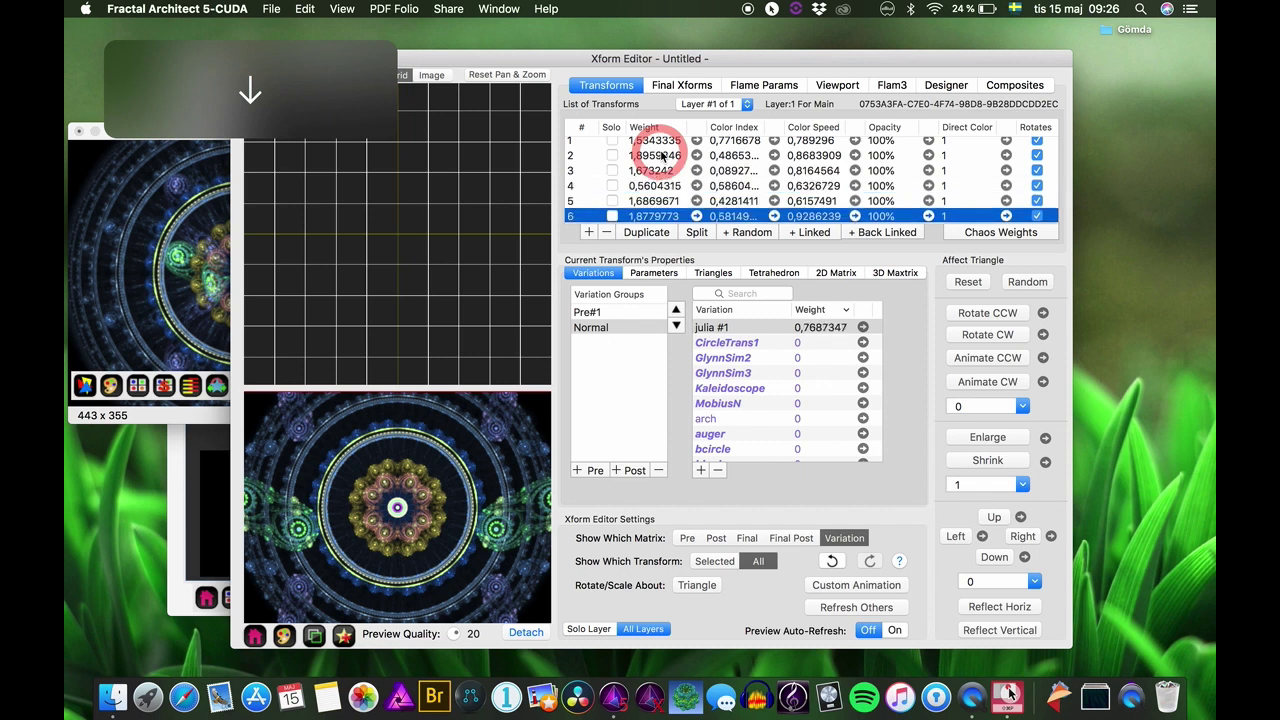
left_click(587, 312)
scroll(757, 386, "down", 3)
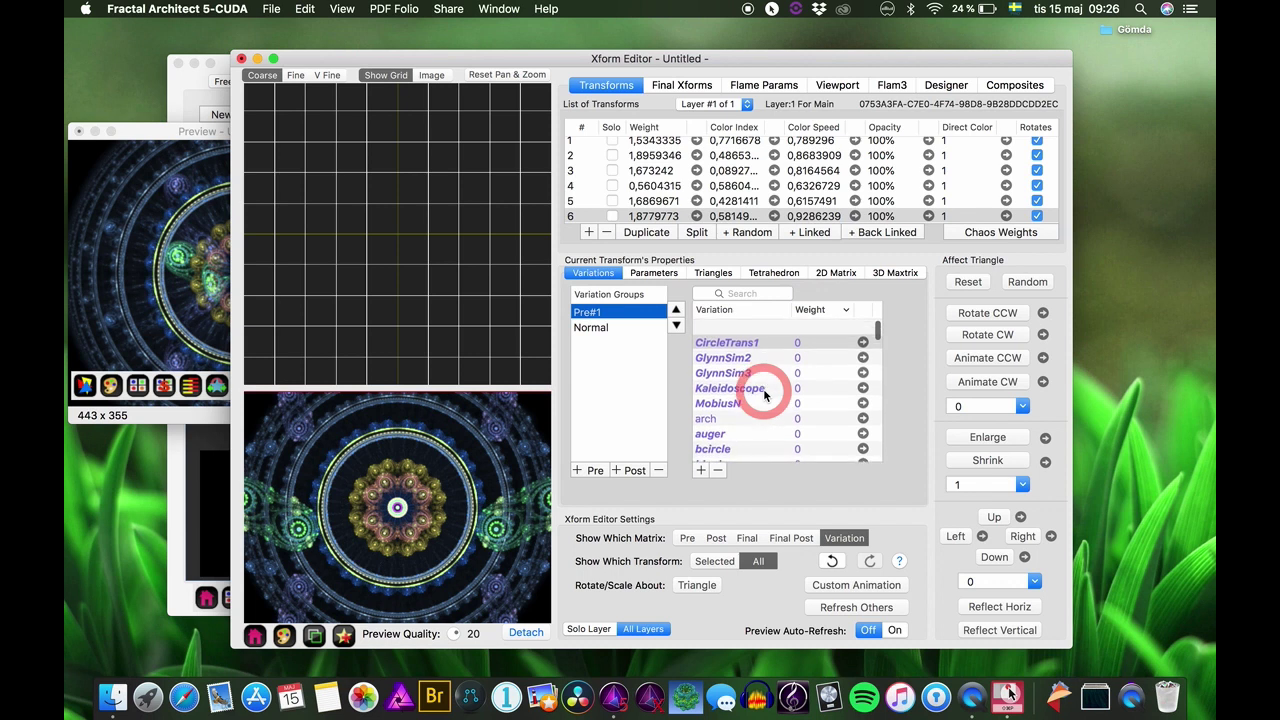
scroll(760, 386, "up", 3)
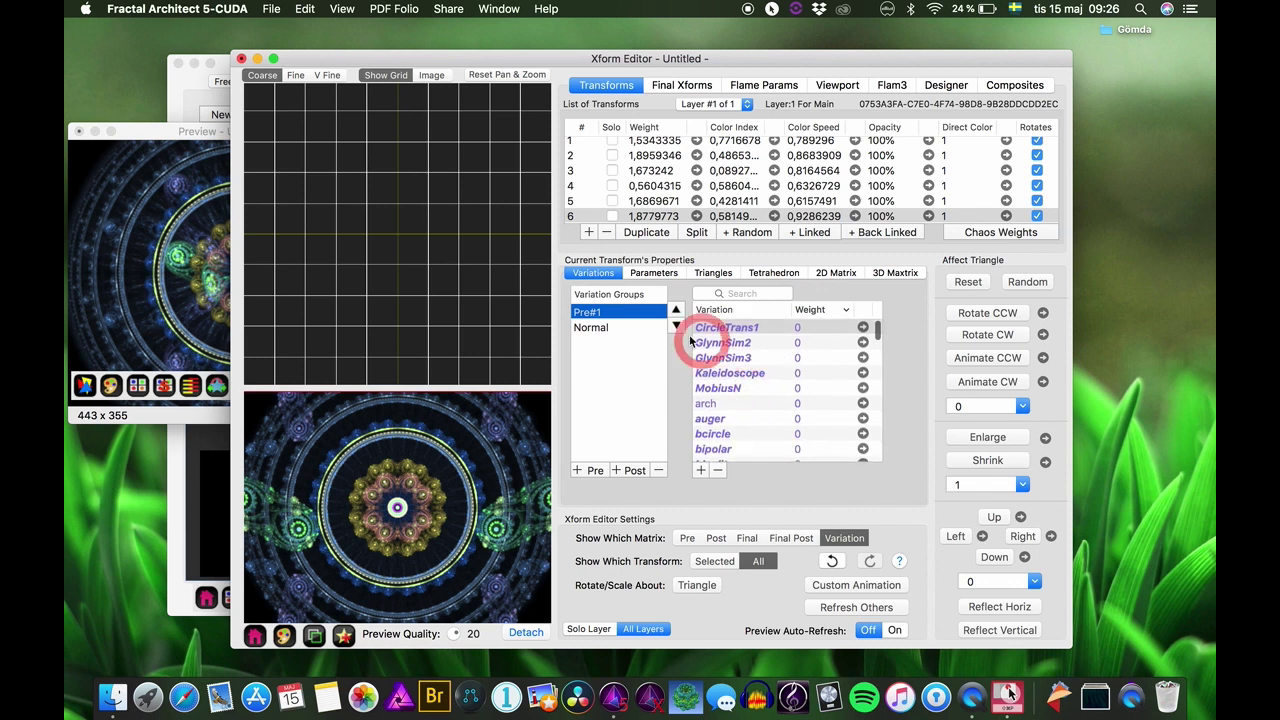
left_click(592, 328)
left_click(646, 217)
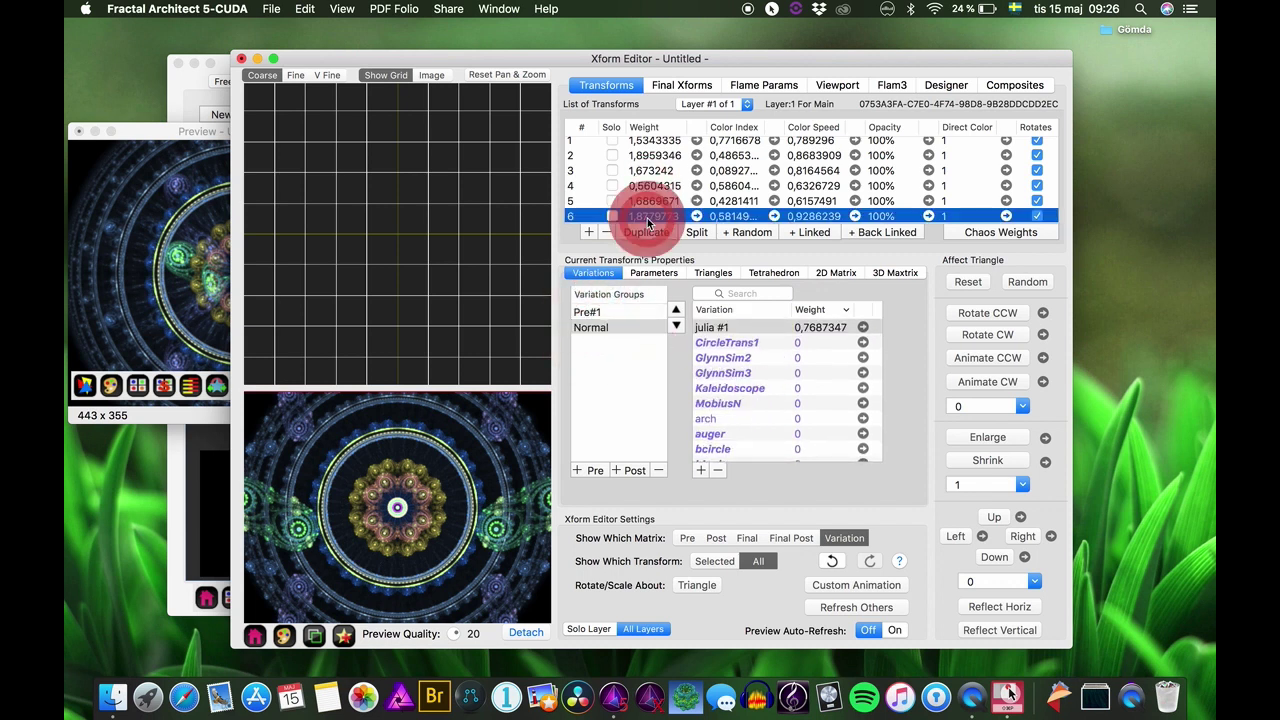
key("Up")
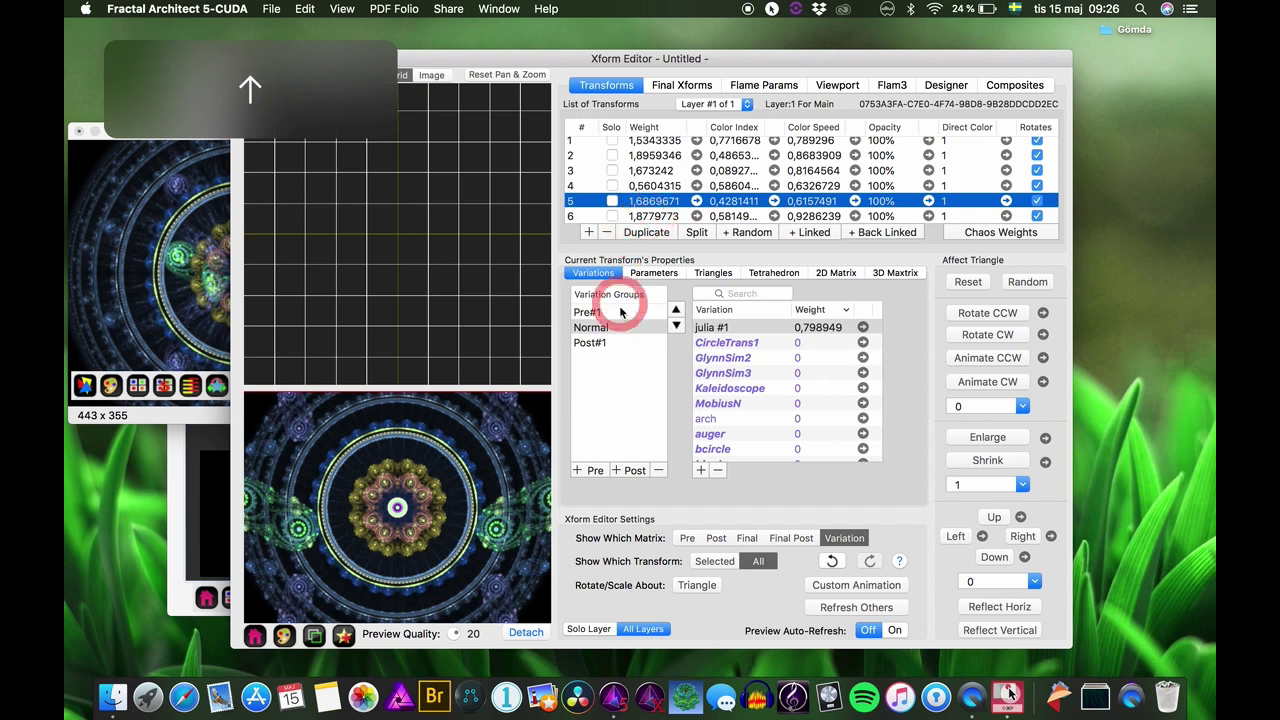
left_click(590, 343)
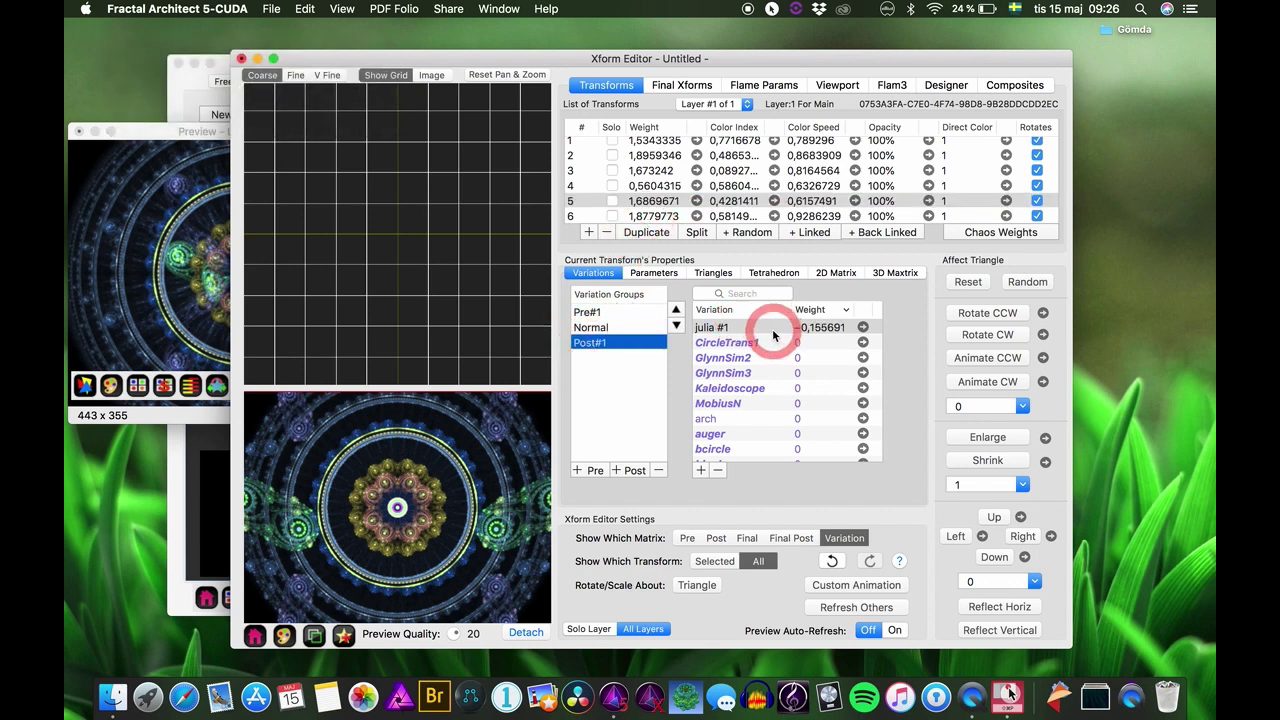
left_click(591, 327)
left_click(712, 216)
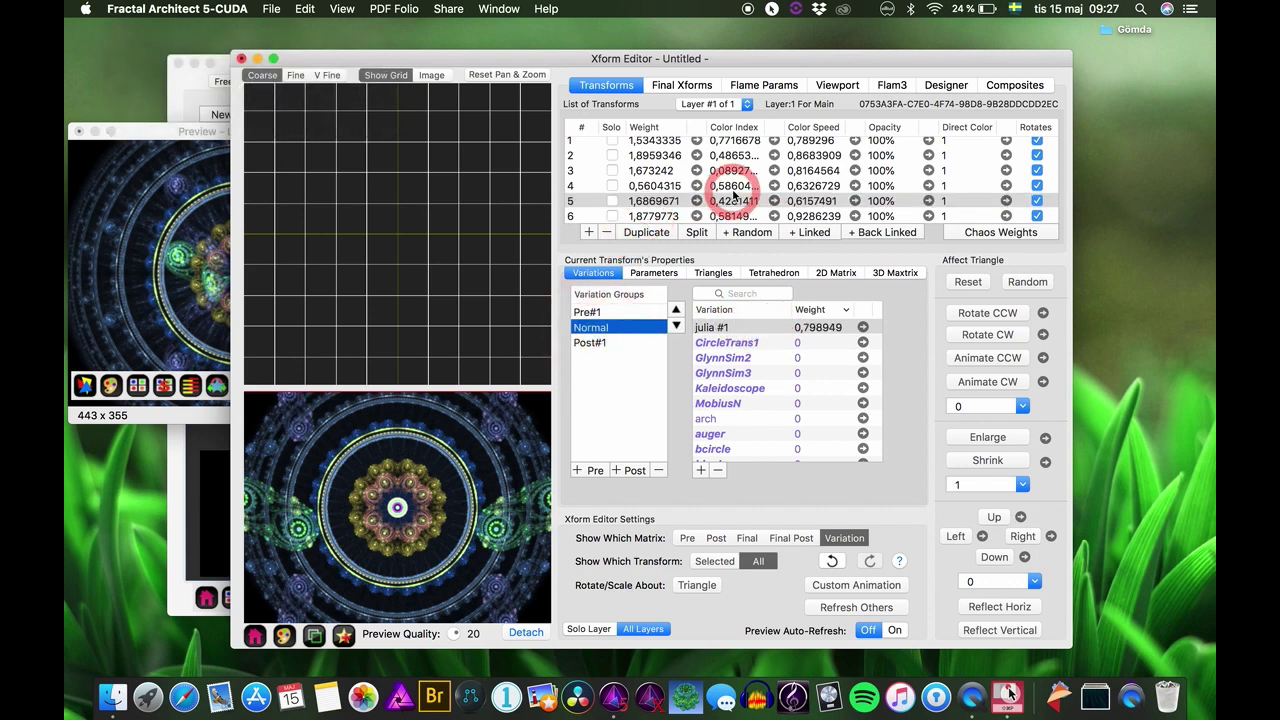
key("Down")
left_click(660, 218)
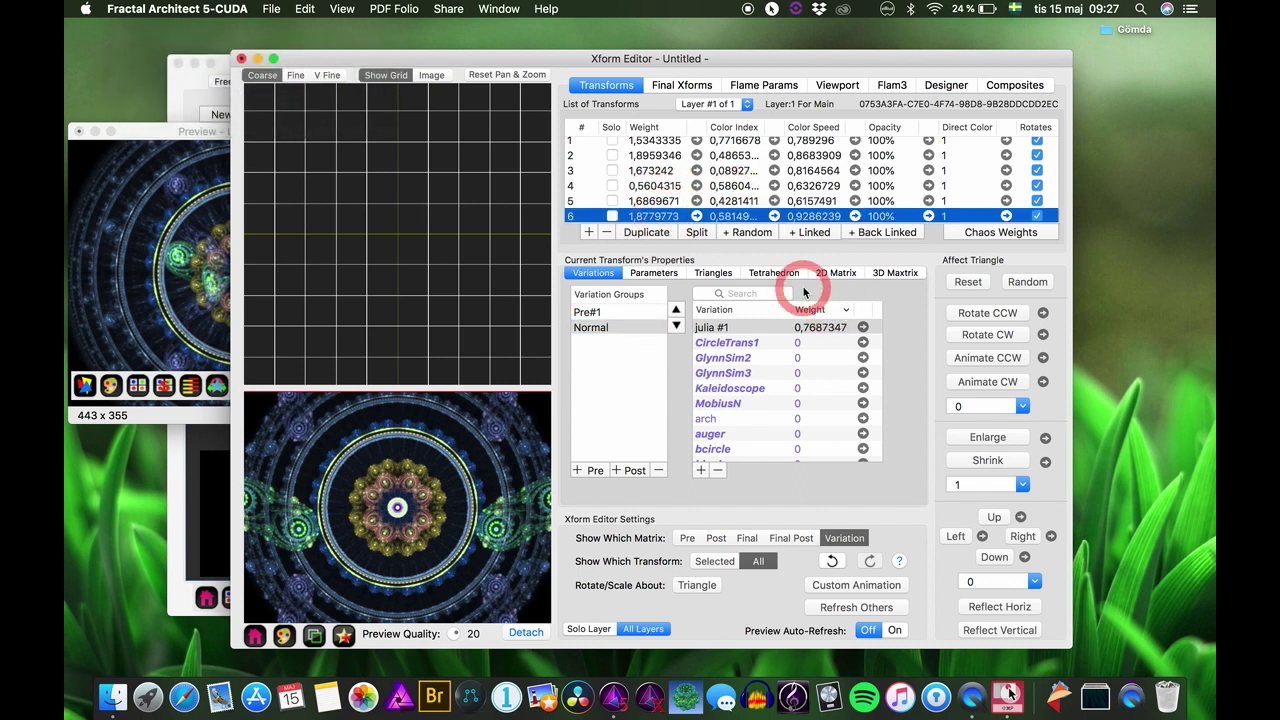
key("Down")
key("Up")
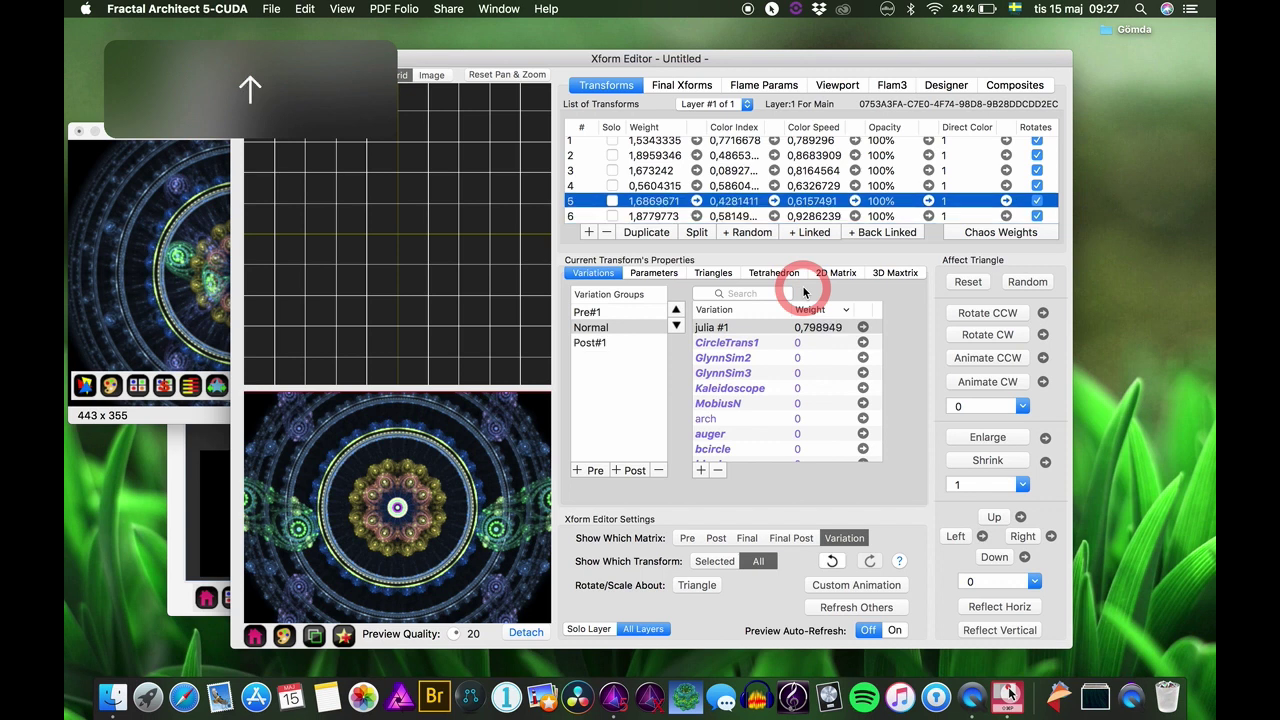
key("Up")
key("Up")
key("Up")
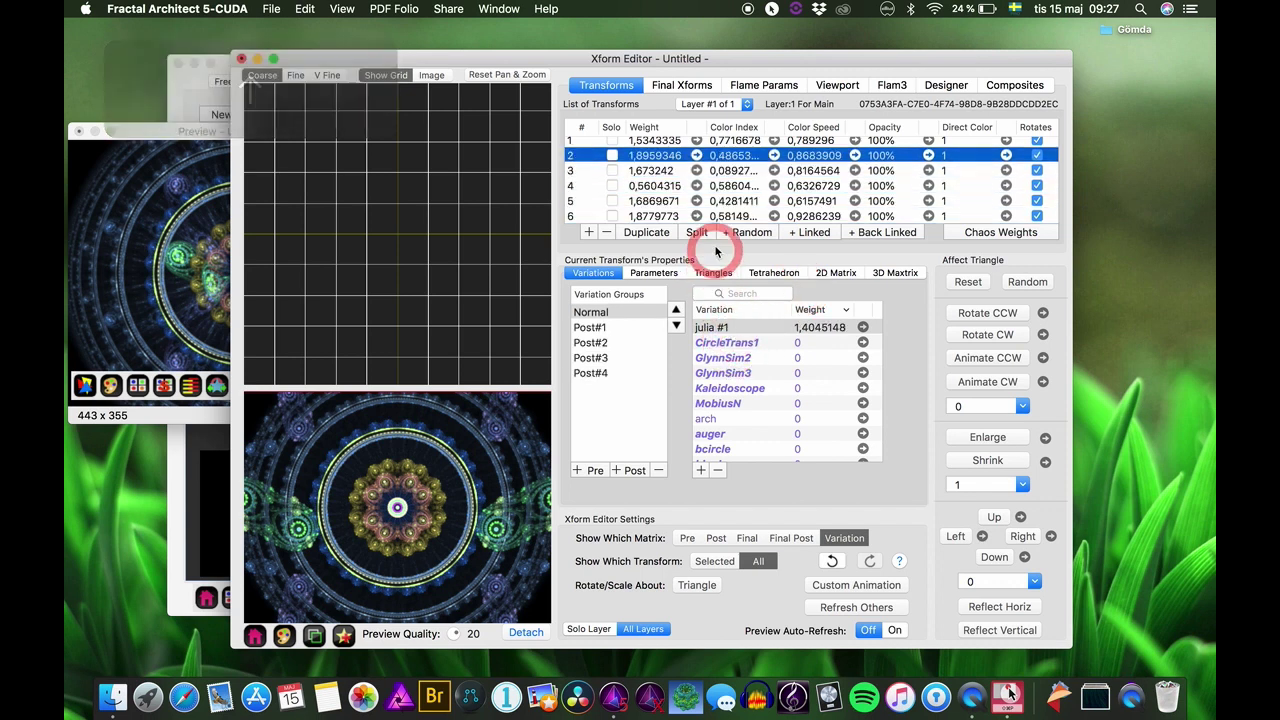
Lower the loonie #1 weight in transform 2's Post#2 group to 0,2995481
left_click(600, 358)
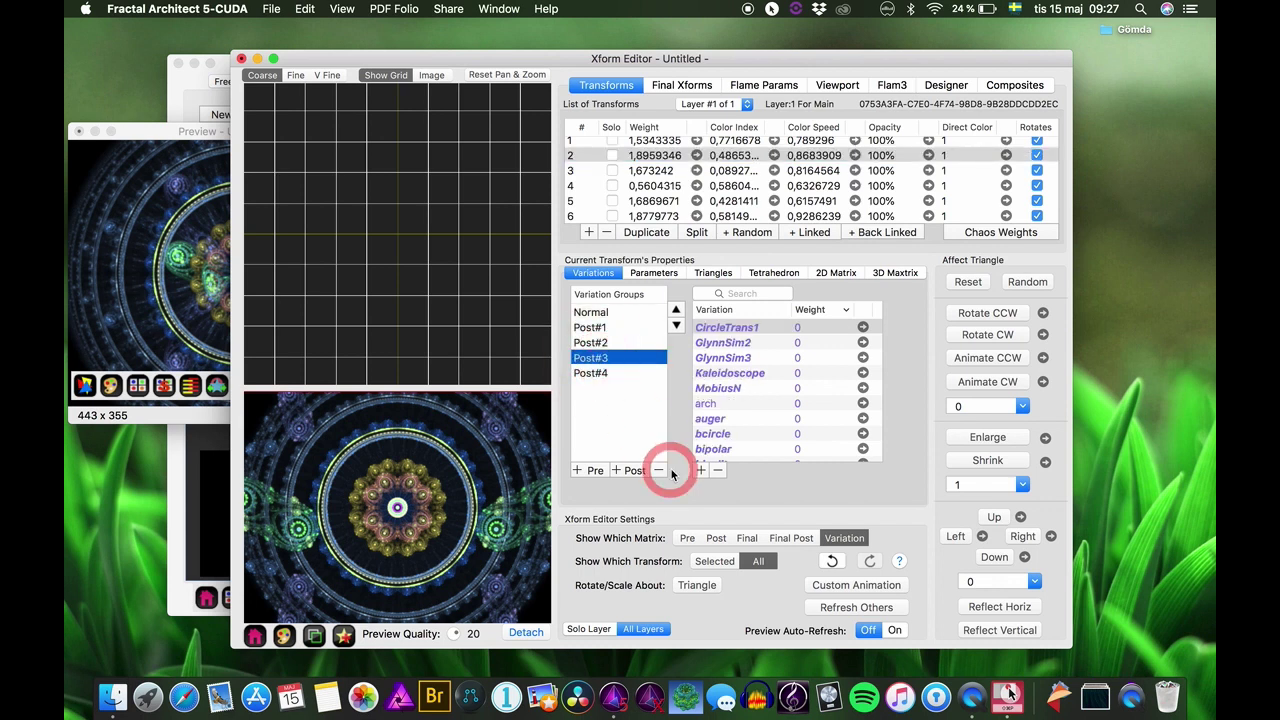
left_click(596, 343)
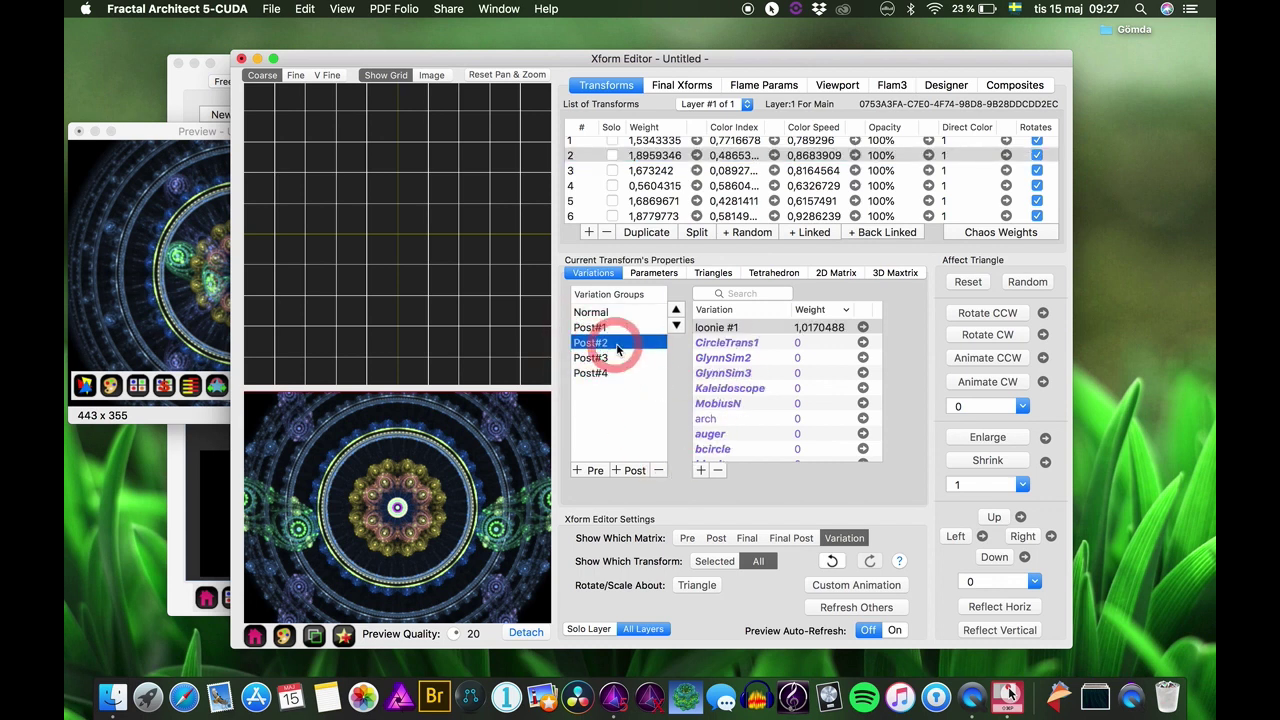
left_click(767, 328)
left_click(690, 328)
left_click(862, 328)
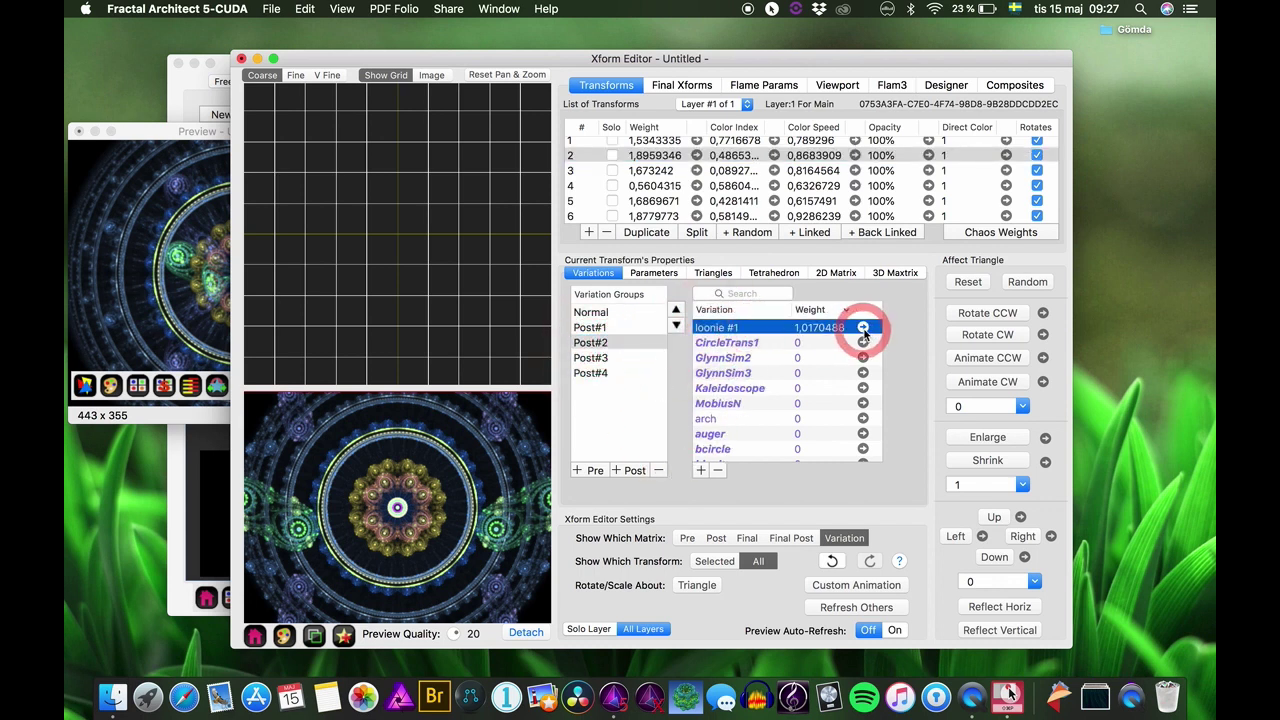
mouse_move(935, 370)
left_mouse_down()
mouse_move(857, 372)
mouse_move(882, 372)
left_mouse_up()
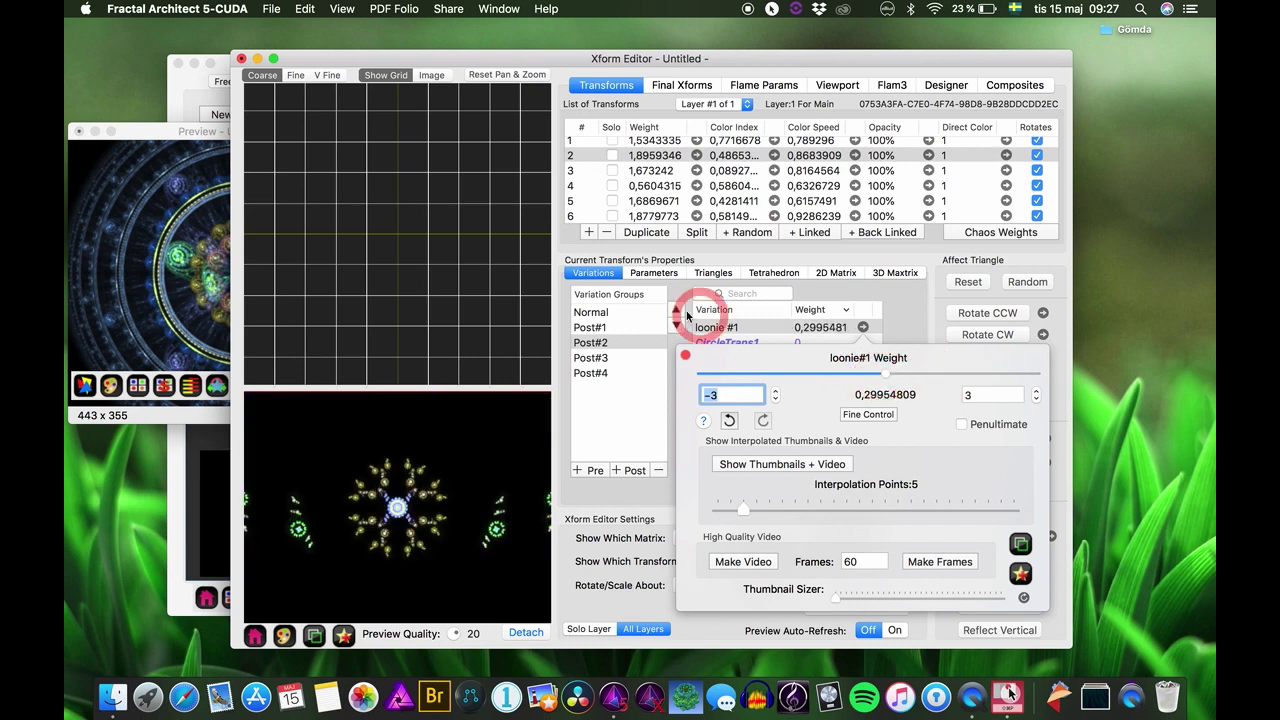
left_click(684, 357)
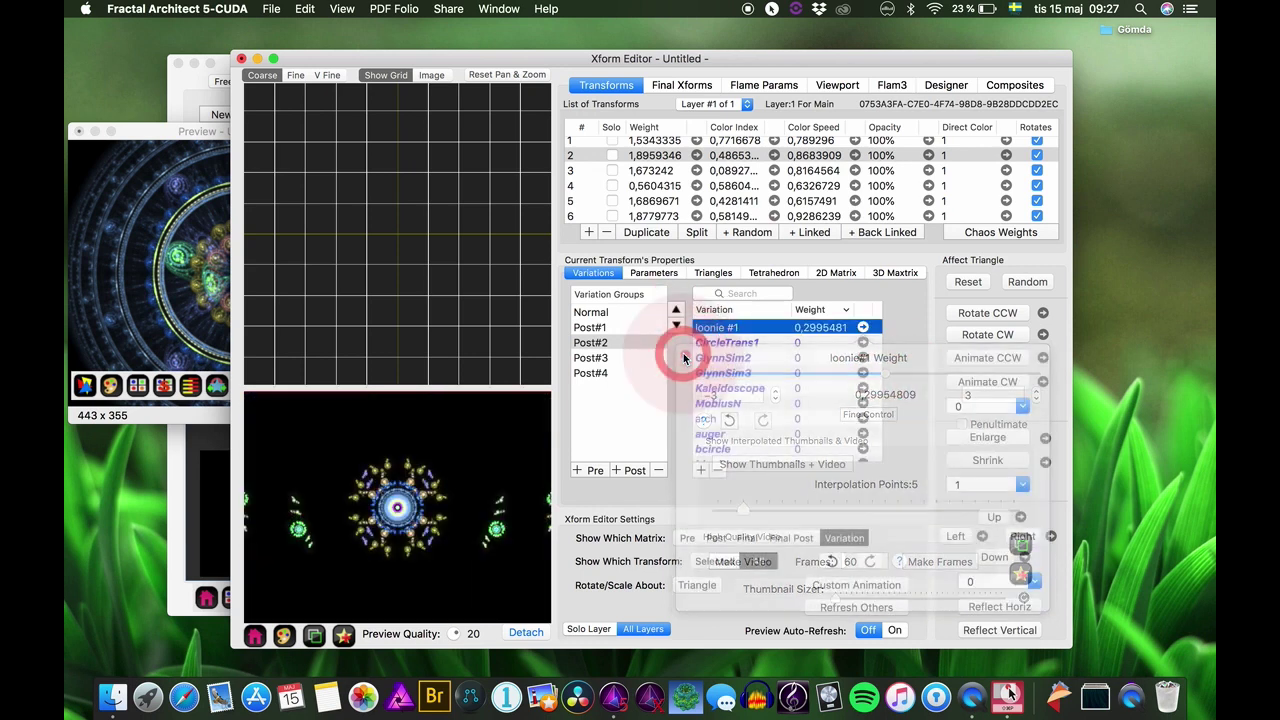
Close the Xform Editor, delete the unsaved untitled fractal, and reopen the custom script list
left_click(240, 61)
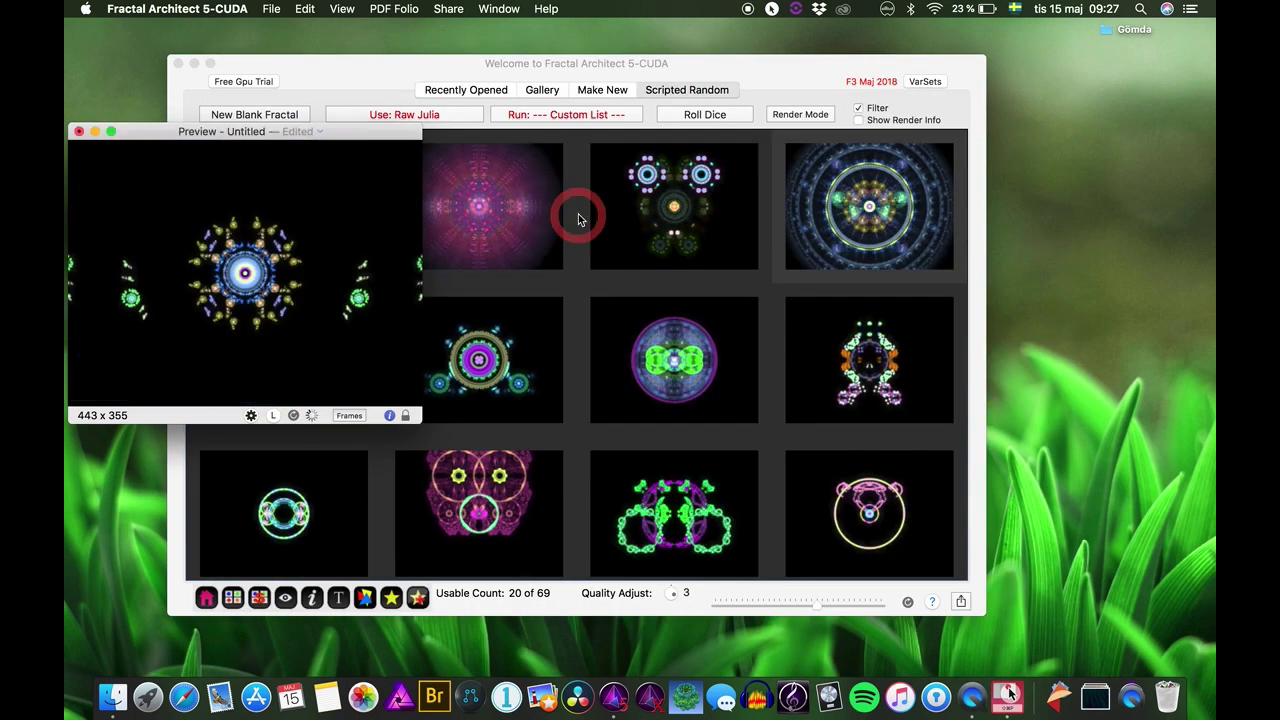
left_click(210, 163)
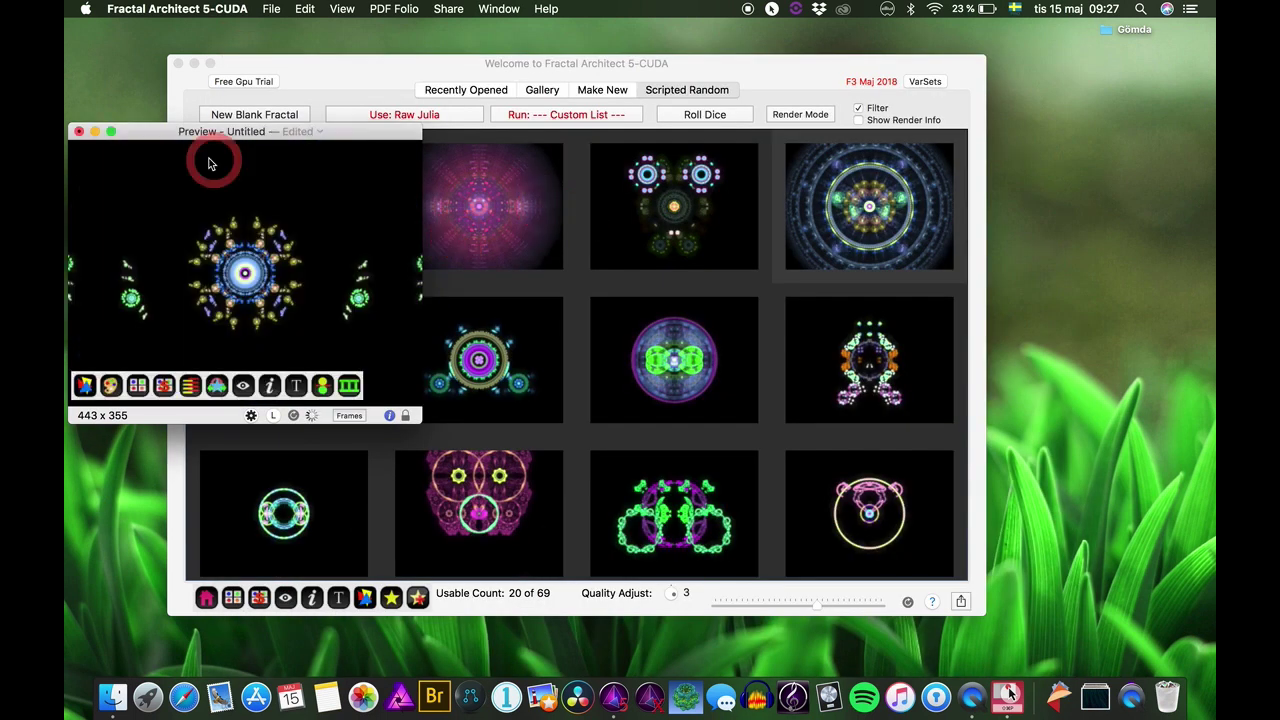
left_click(80, 136)
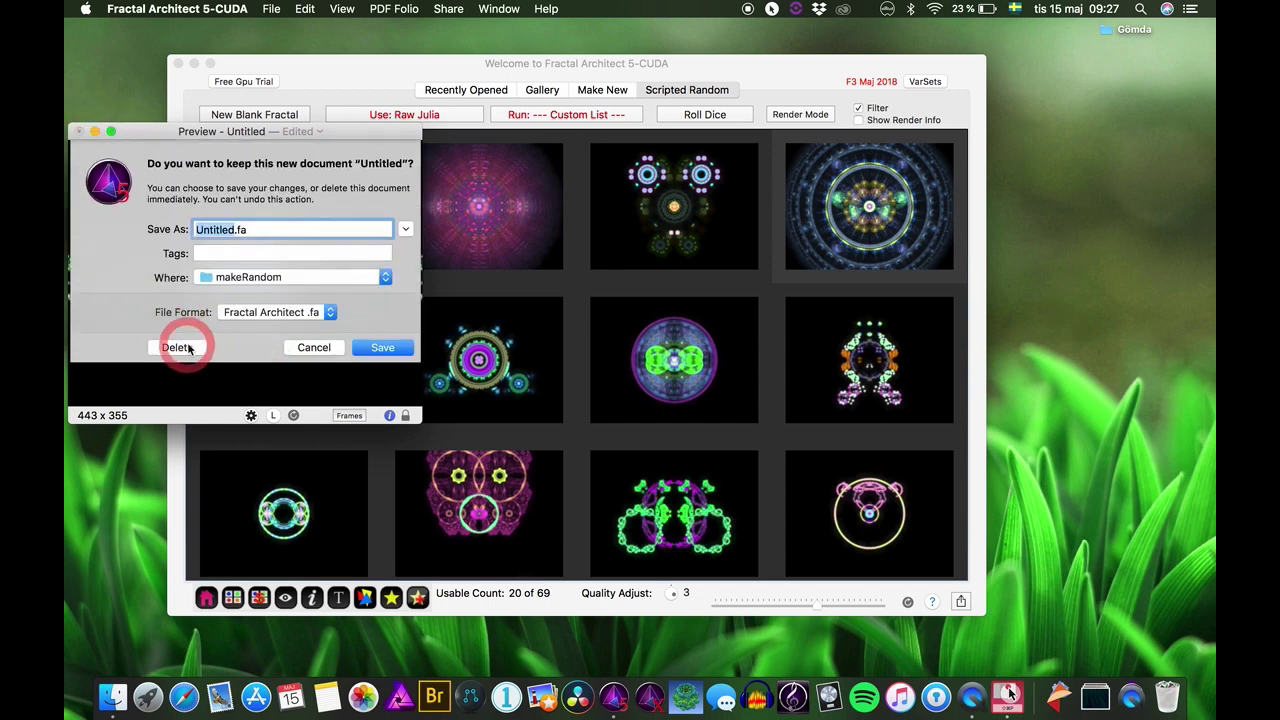
left_click(188, 348)
left_click(630, 104)
left_click(573, 118)
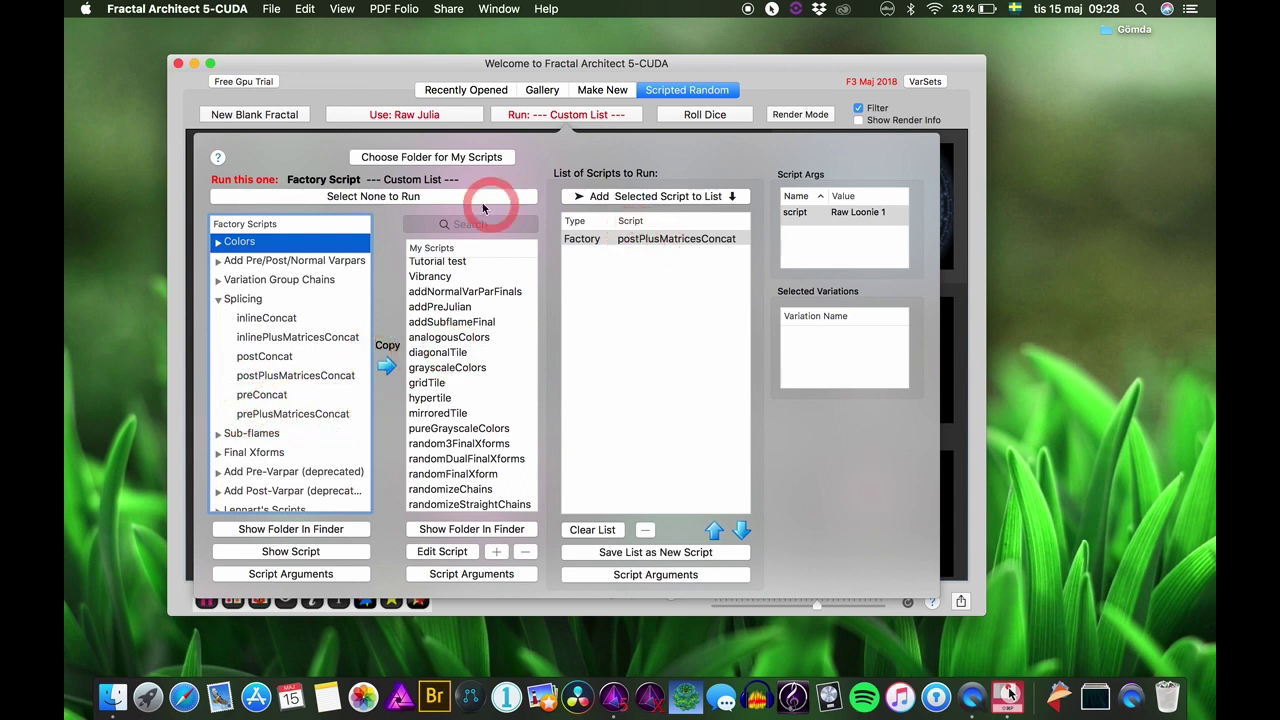
Replace the run list's script with prePlusMatricesConcat
left_click(430, 197)
left_click(292, 416)
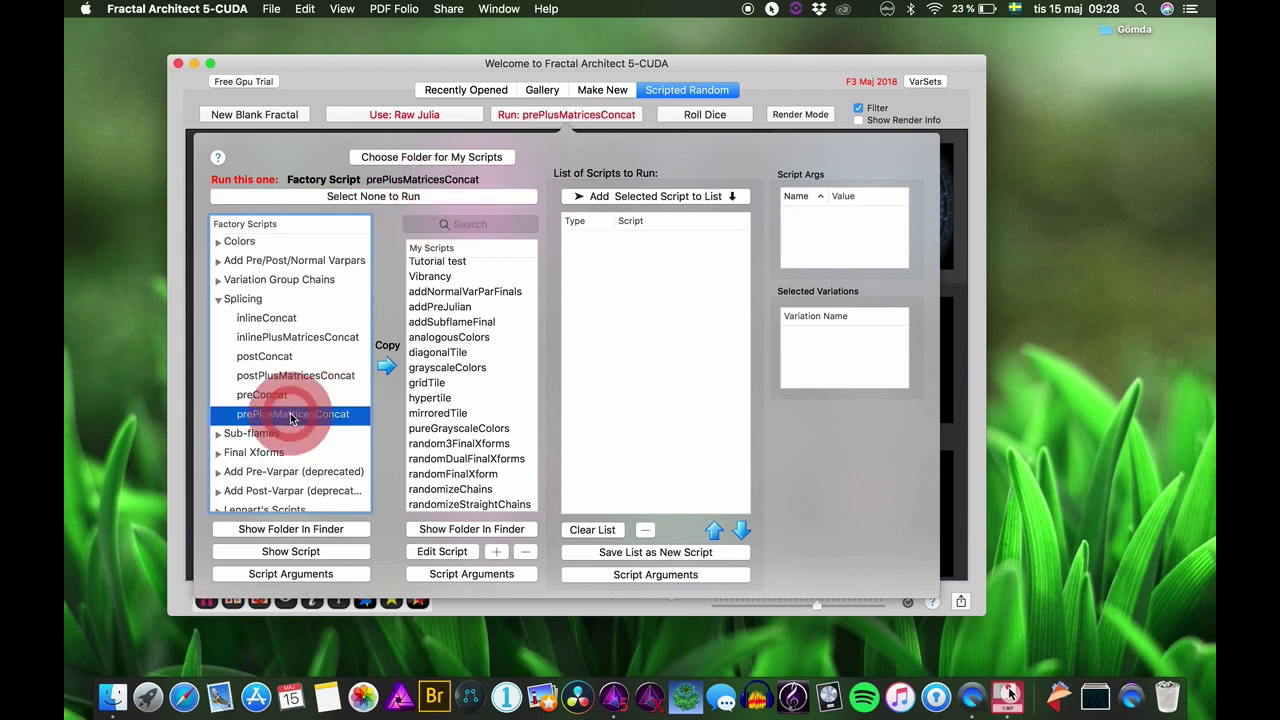
left_click(652, 196)
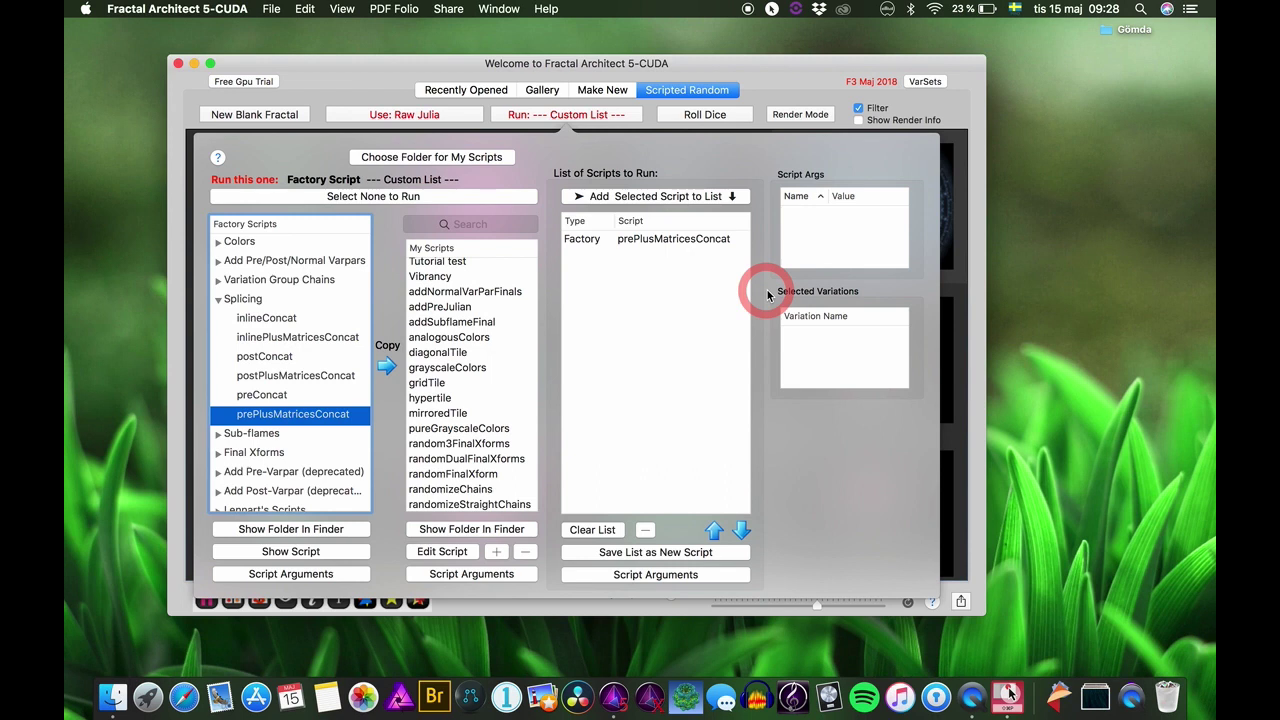
left_click(676, 574)
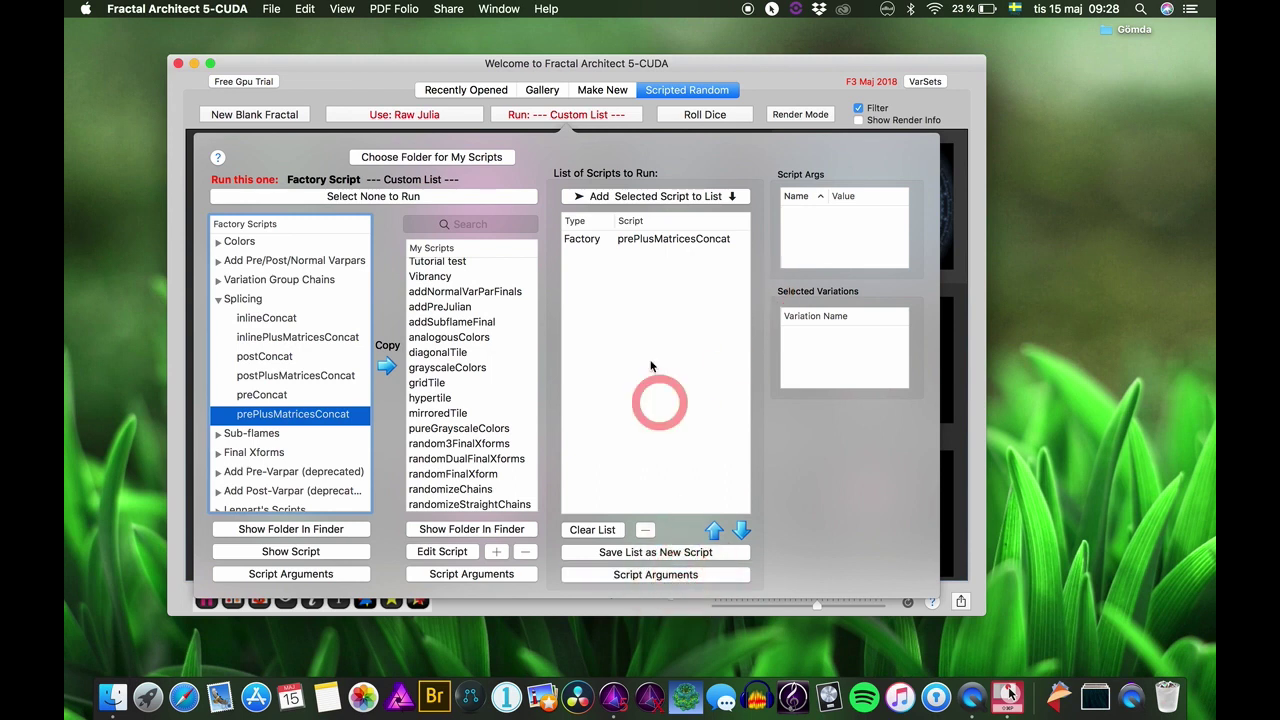
left_click(660, 239)
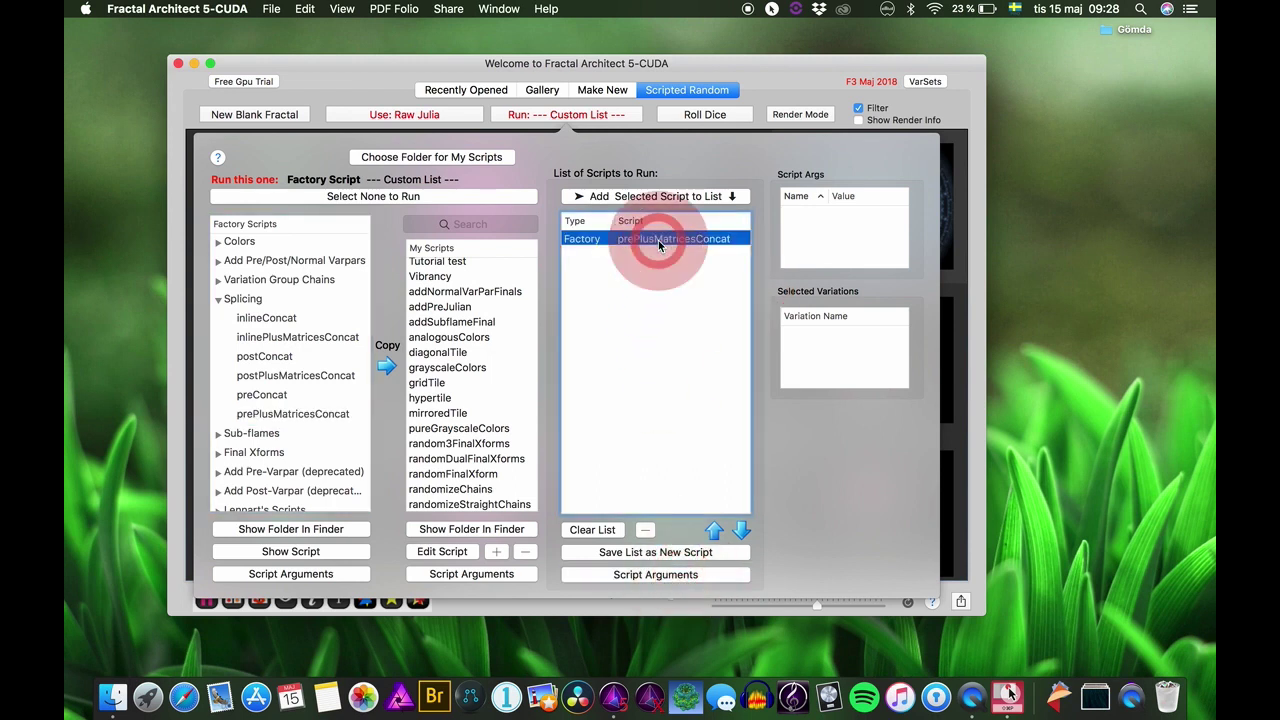
Give prePlusMatricesConcat the Raw Loonie 1.lua script argument and close the arguments sheet
left_click(648, 575)
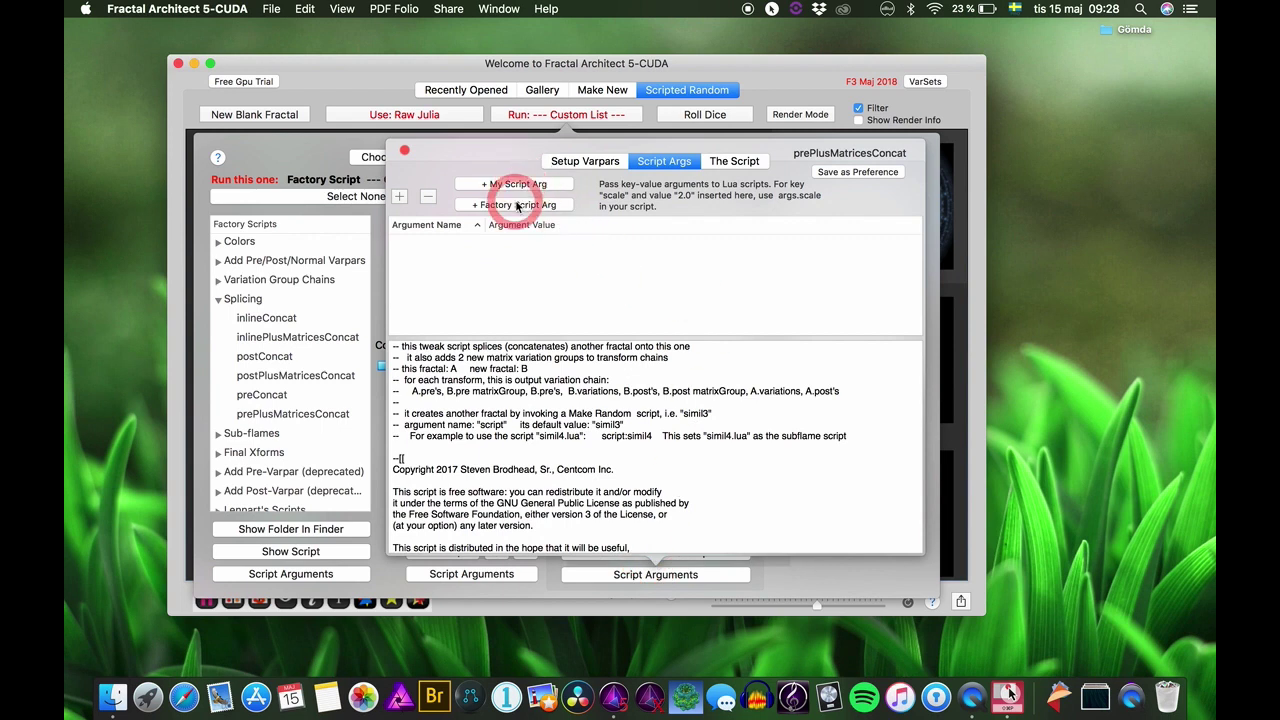
left_click(516, 204)
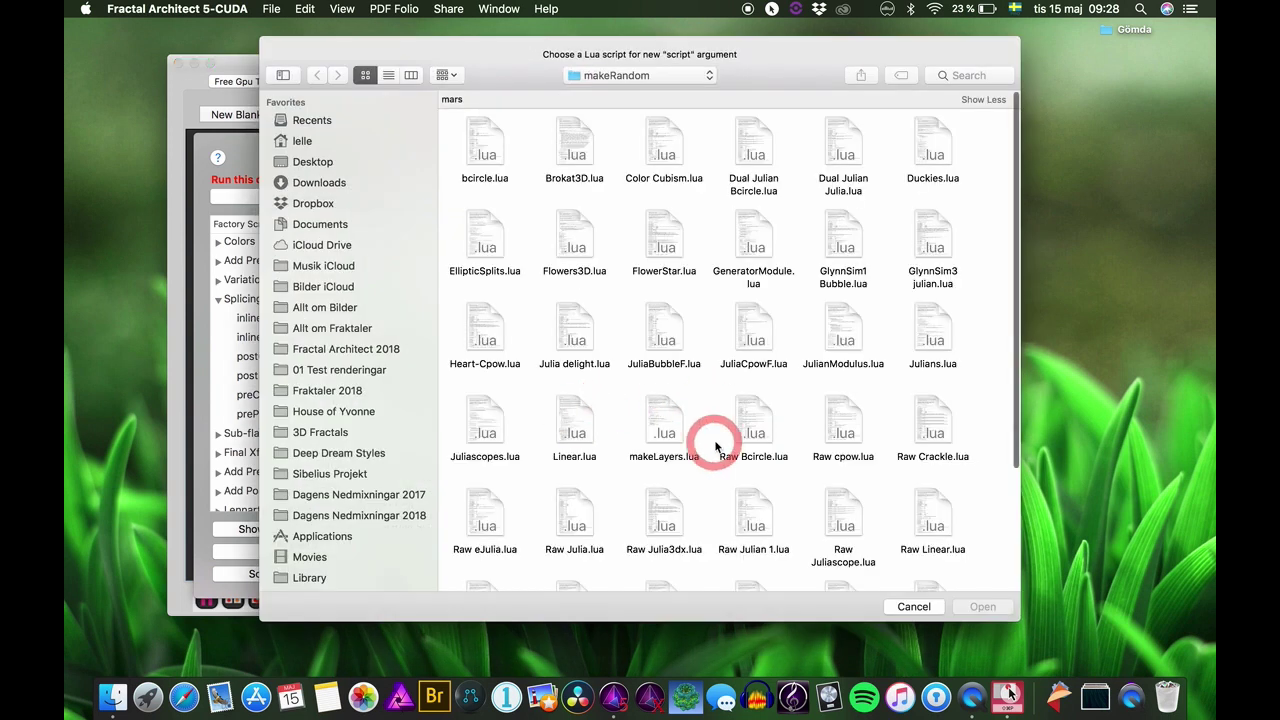
scroll(588, 458, "down", 3)
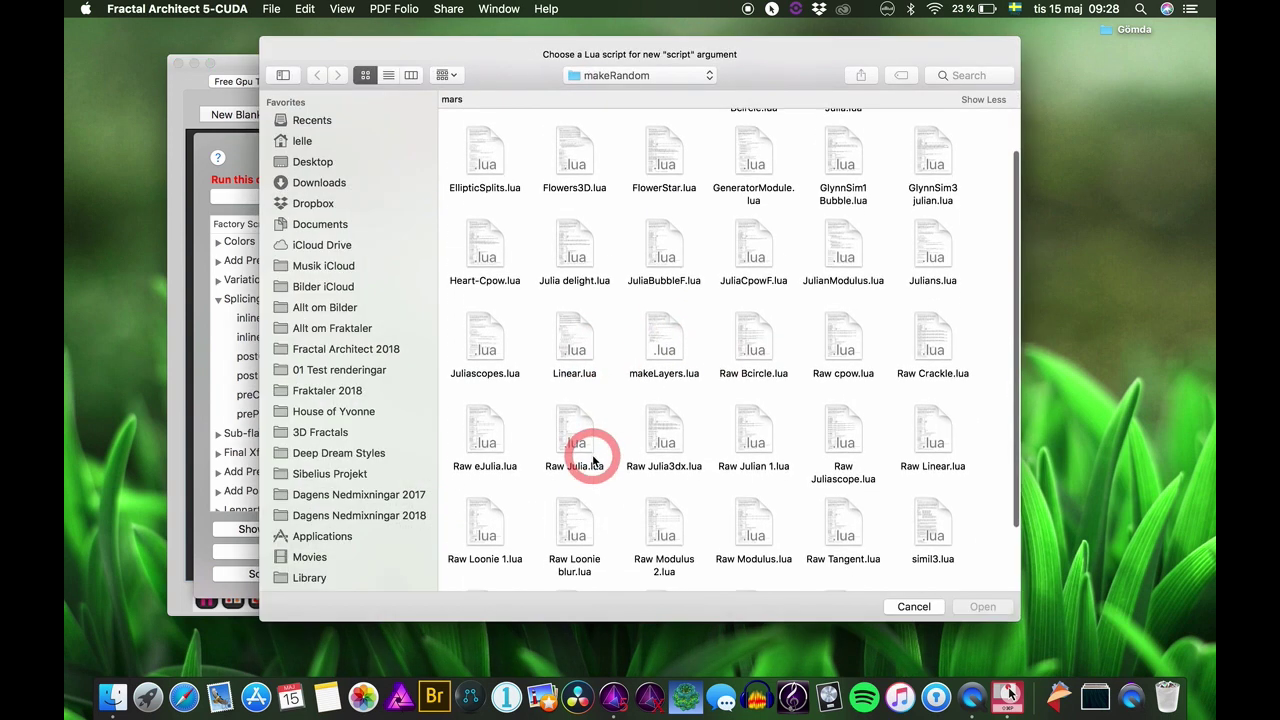
left_click(474, 474)
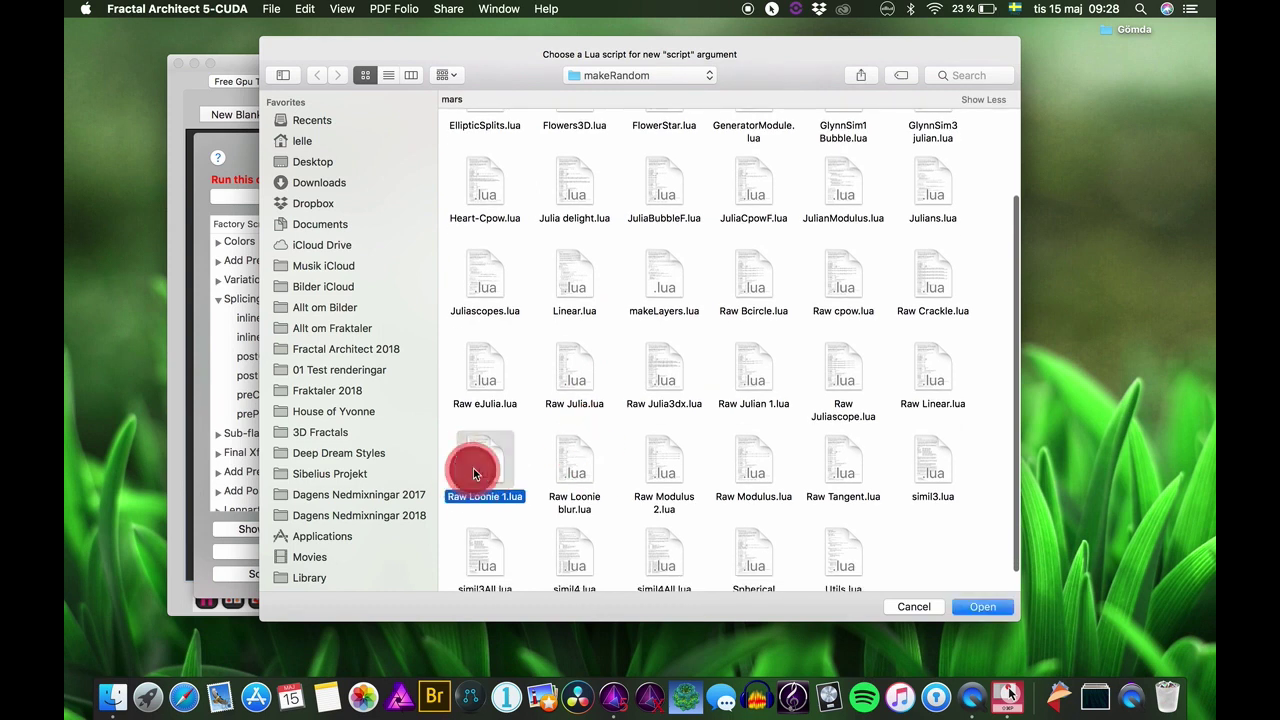
left_click(982, 606)
left_click(400, 153)
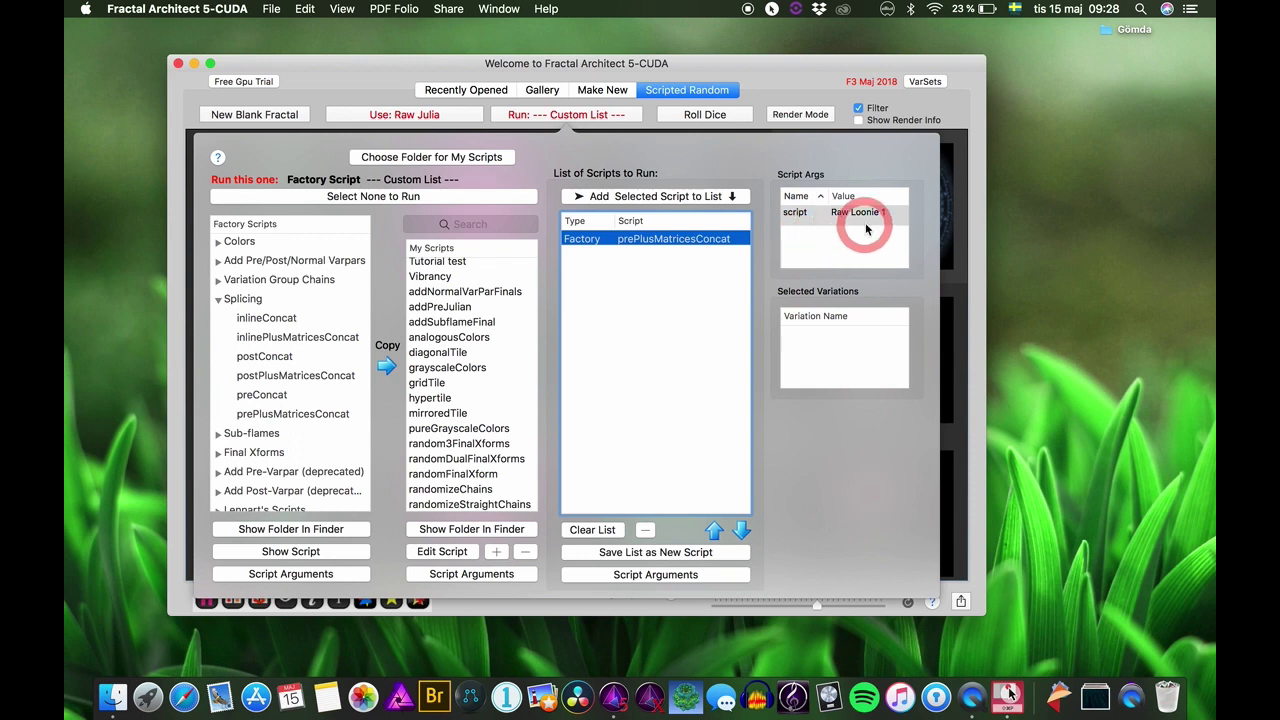
Roll a new batch of ring-patterned fractals and select the magenta one in the grid
left_click(696, 117)
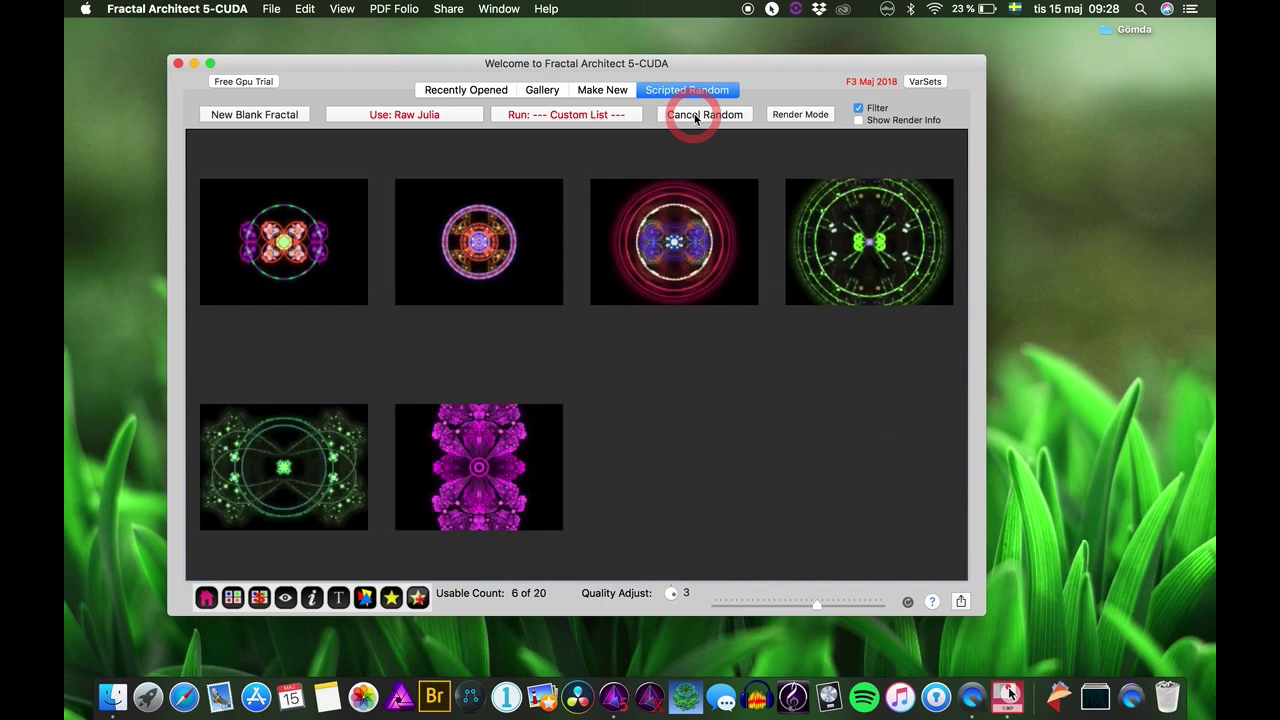
left_click(524, 430)
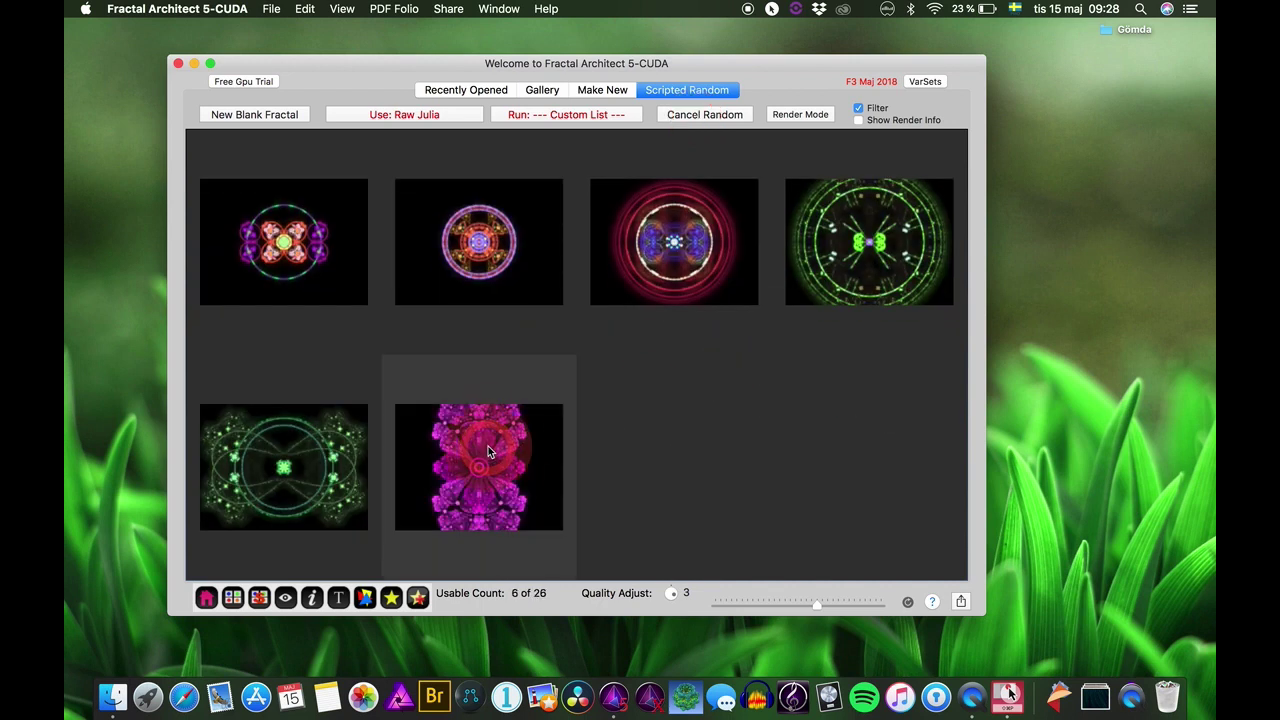
left_click(400, 597)
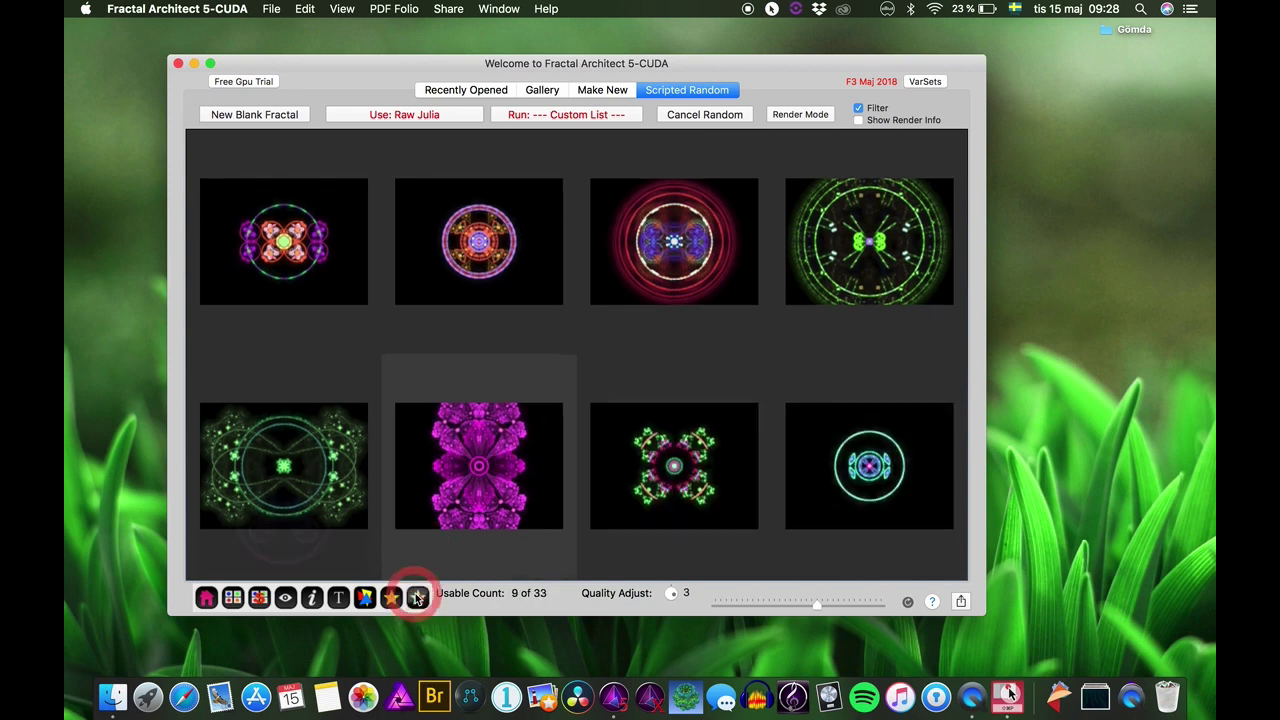
left_click(686, 428)
left_click(660, 490)
scroll(660, 490, "down", 2)
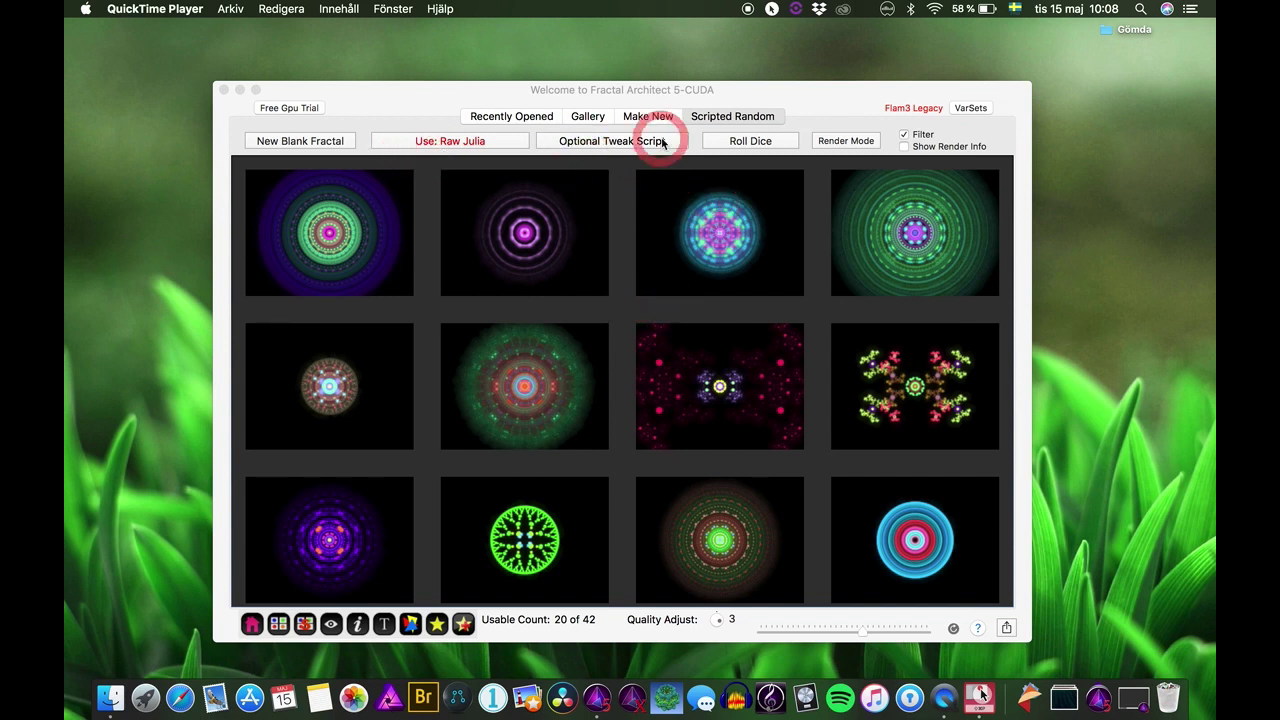
Roll a new batch, then add gridTile from Factory Scripts to the custom run list
left_click(748, 140)
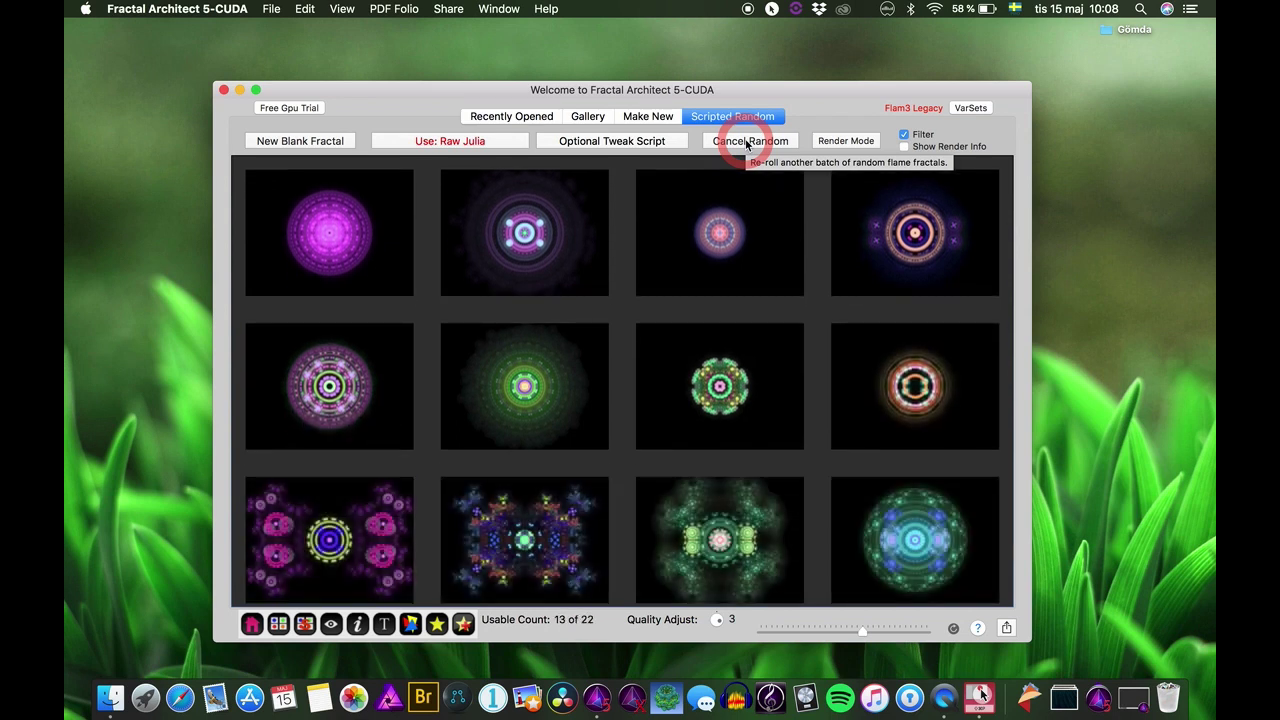
left_click(612, 141)
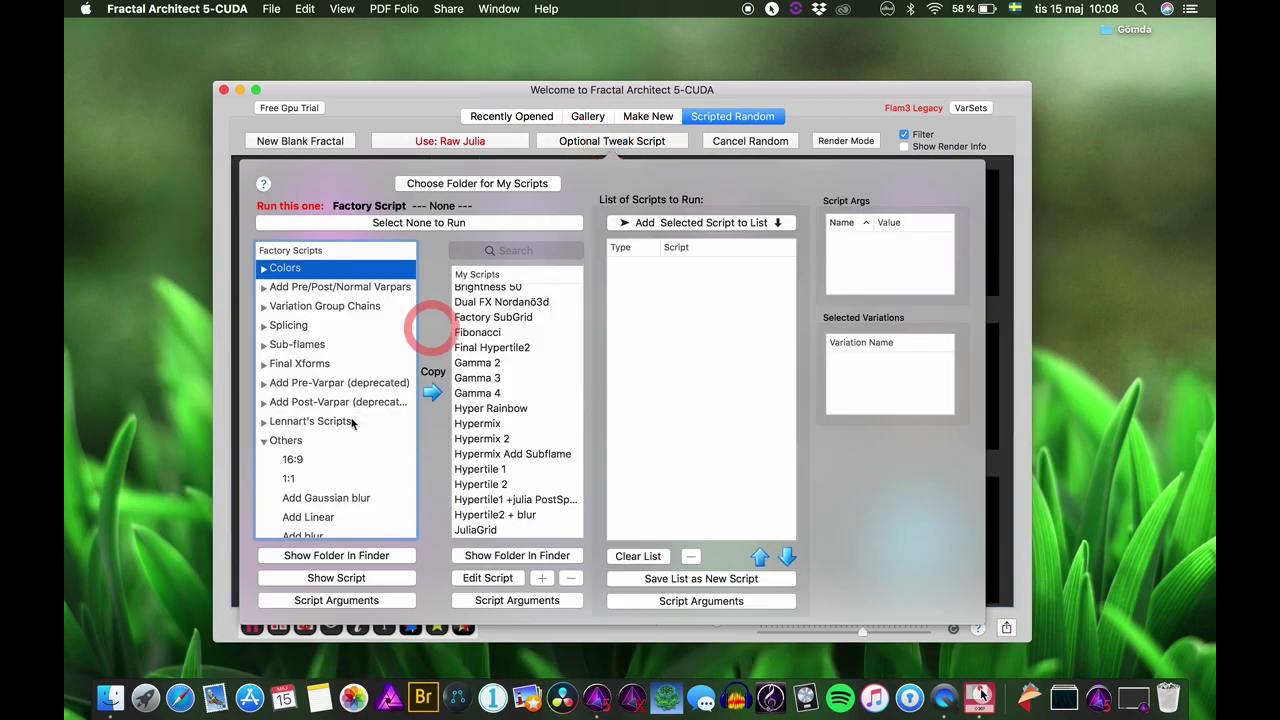
scroll(318, 490, "down", 5)
scroll(318, 497, "down", 10)
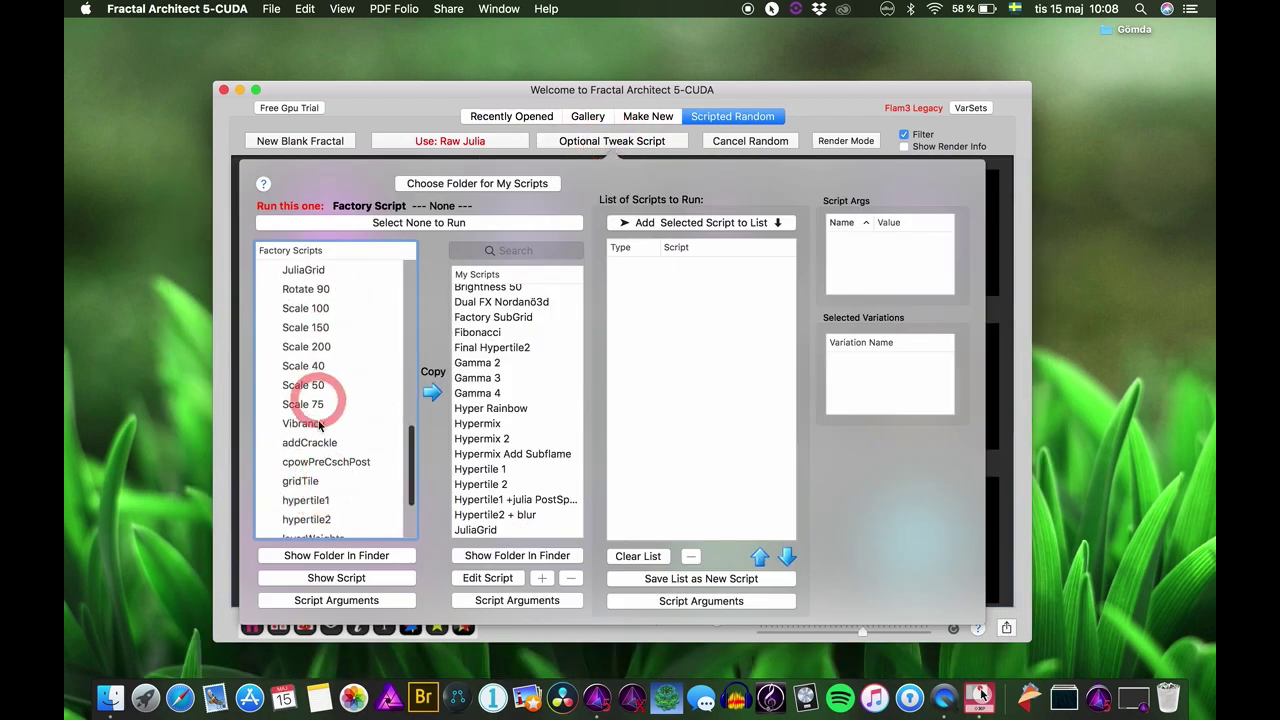
left_click(300, 481)
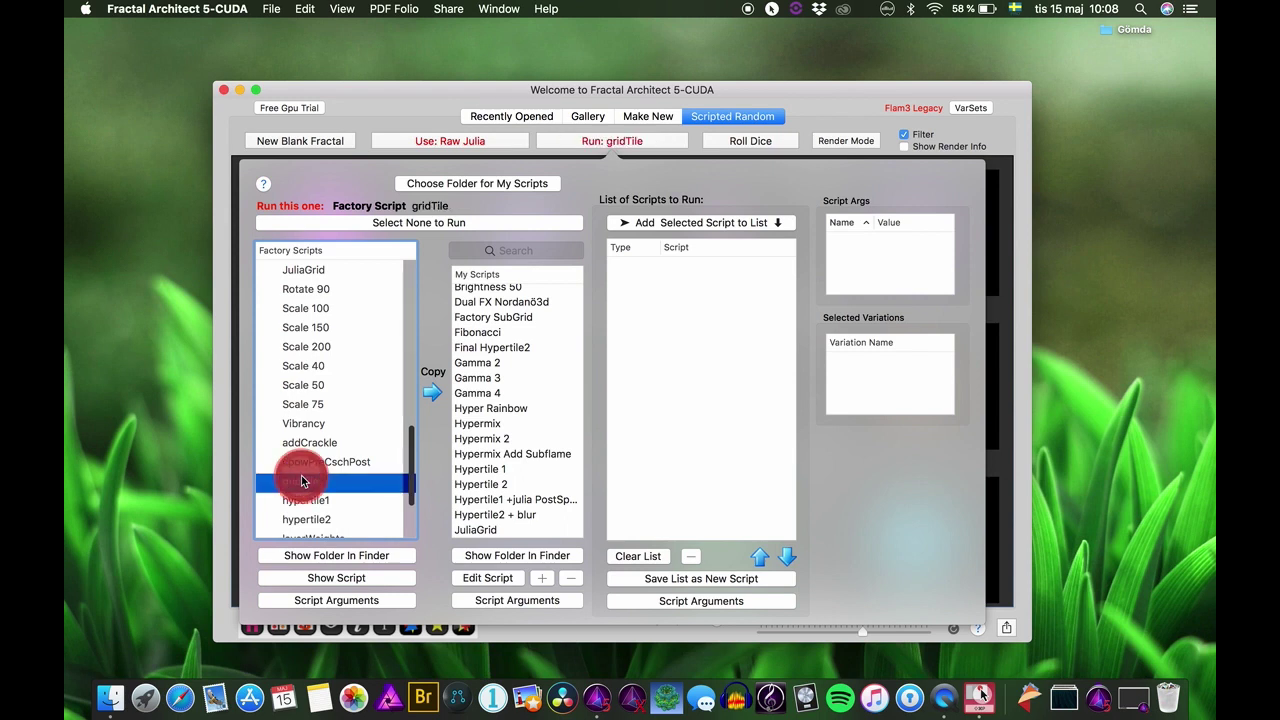
left_click(718, 226)
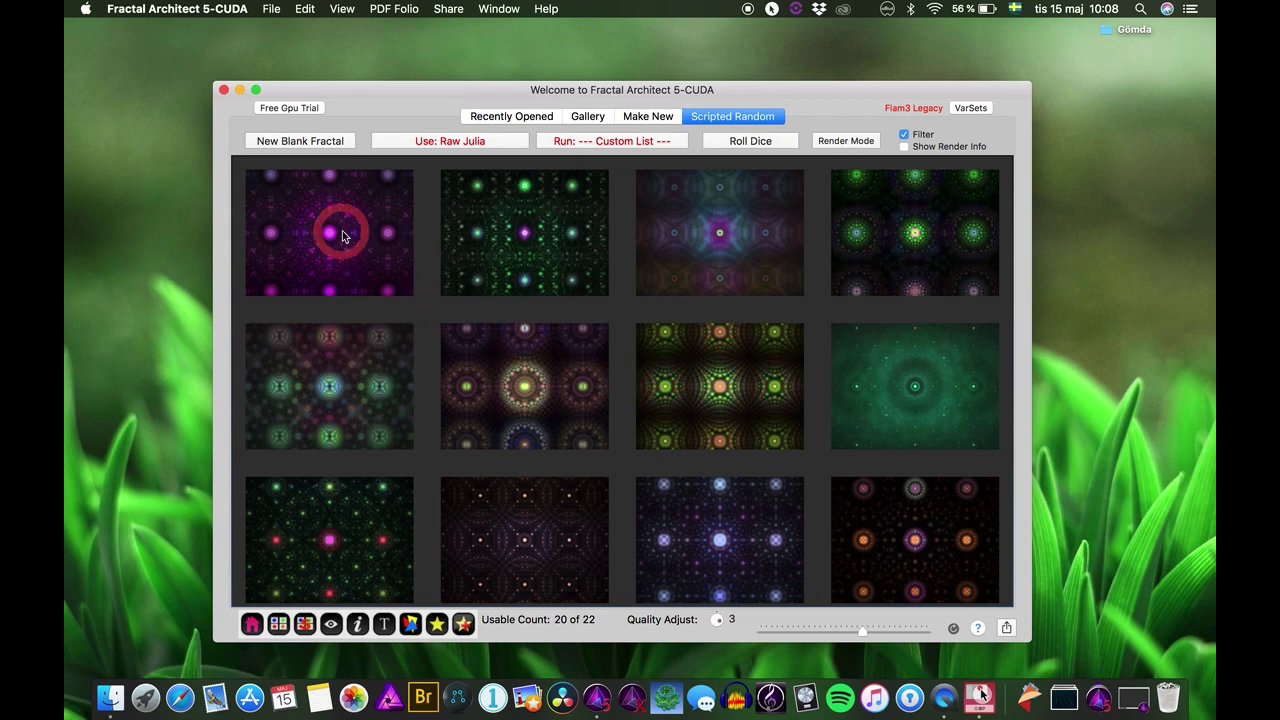
Open the middle second-row tiled fractal in the Xform Editor, step through its transforms, and close it
left_click(530, 385)
left_click(410, 620)
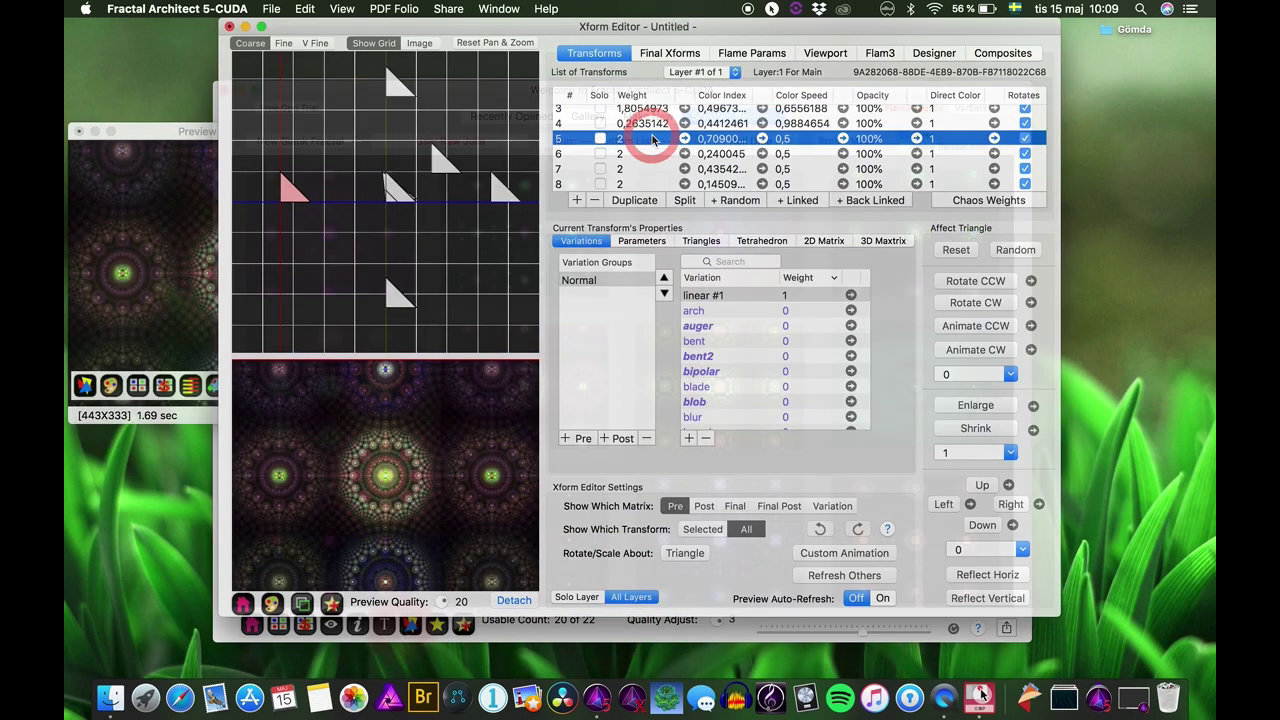
key("Down")
key("Down")
key("Down")
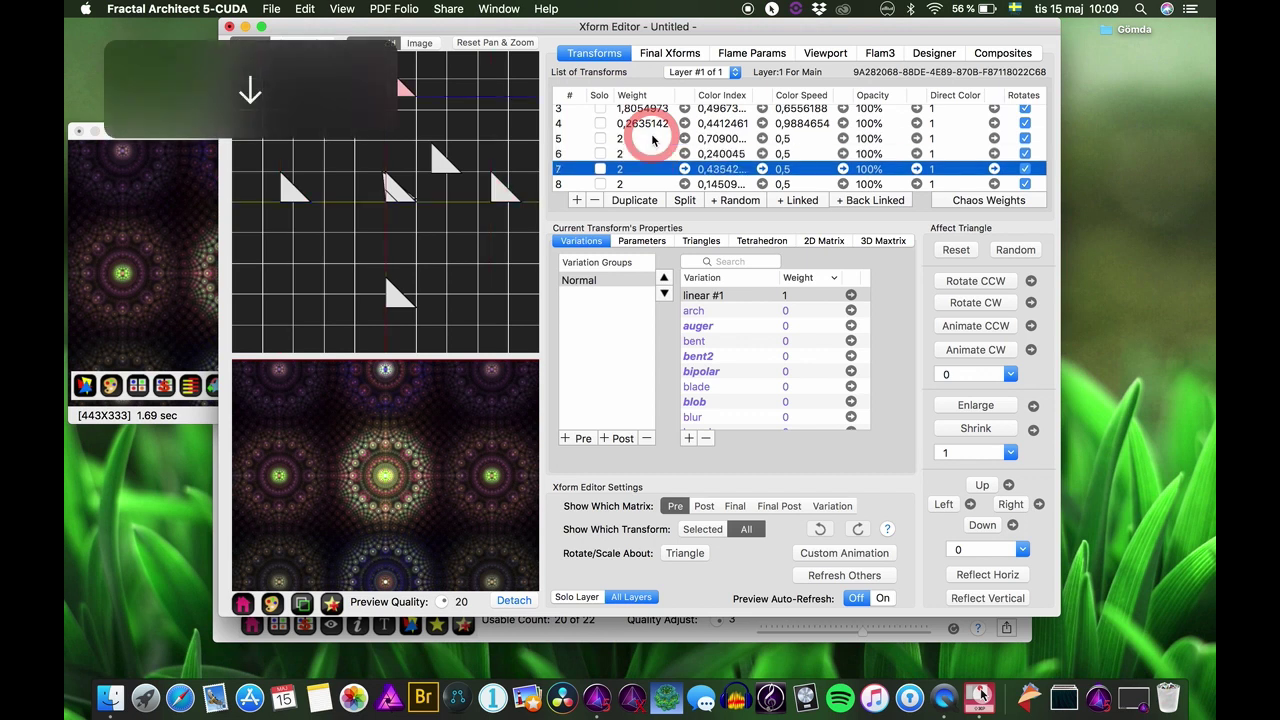
key("Up")
key("Up")
key("Up")
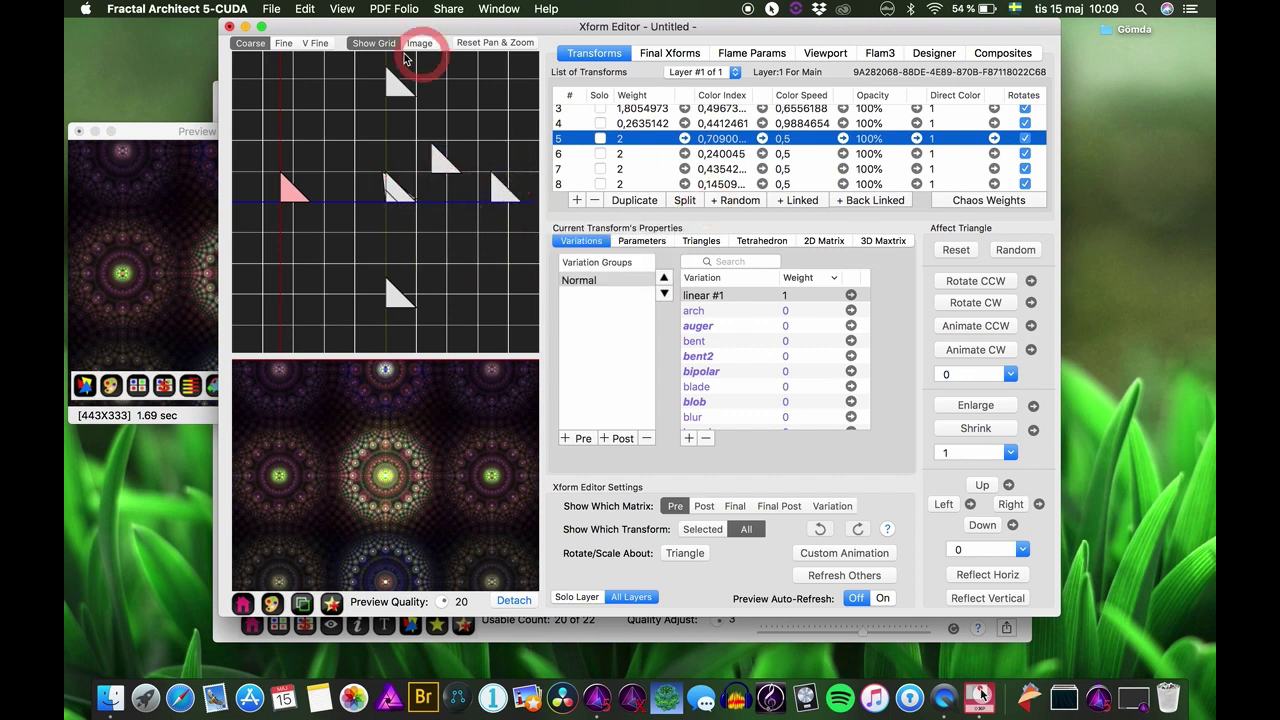
left_click(229, 28)
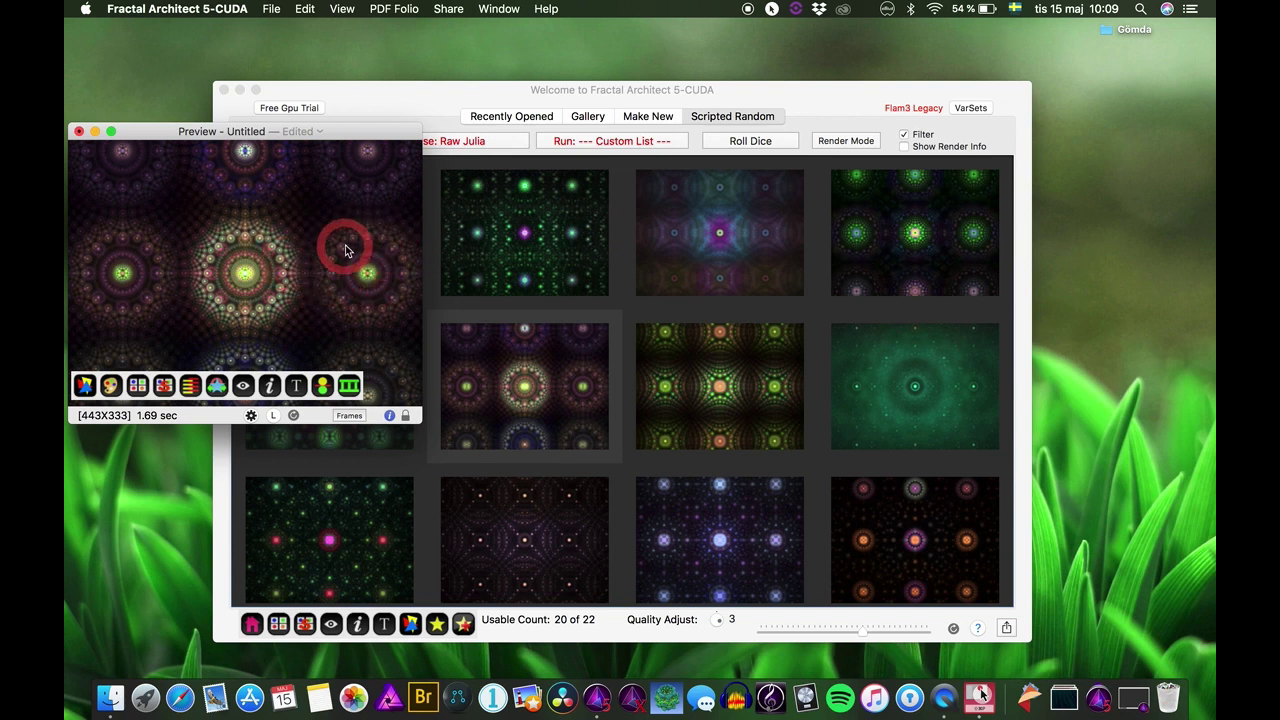
Scale down the untitled preview fractal with the move-and-scale editing tool
left_click(251, 415)
left_click(155, 450)
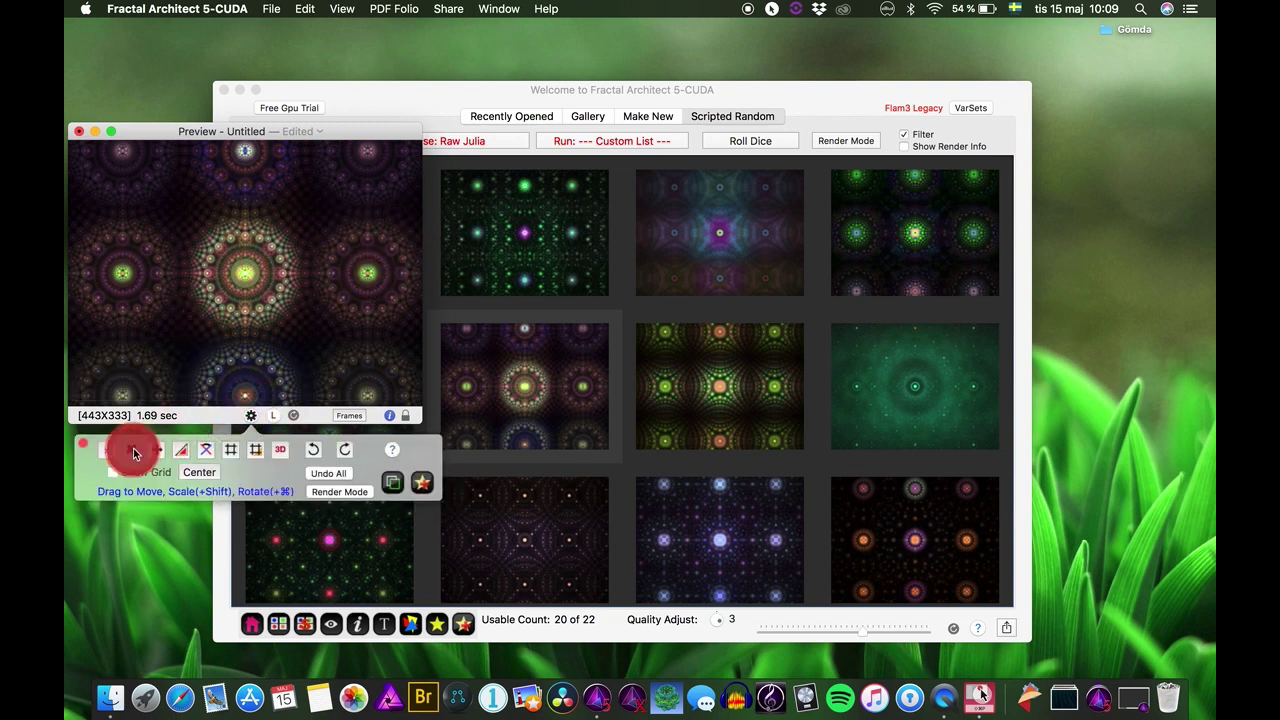
scroll(286, 262, "down", 3)
scroll(287, 271, "down", 2)
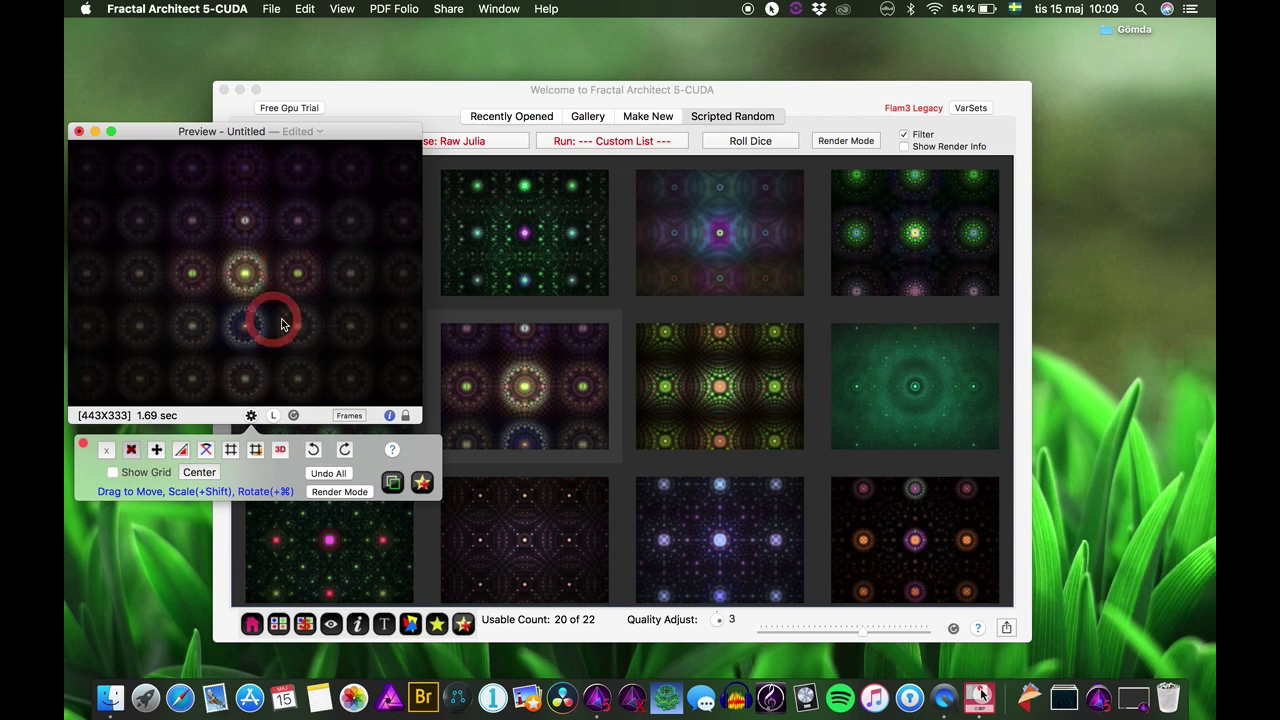
left_click(251, 415)
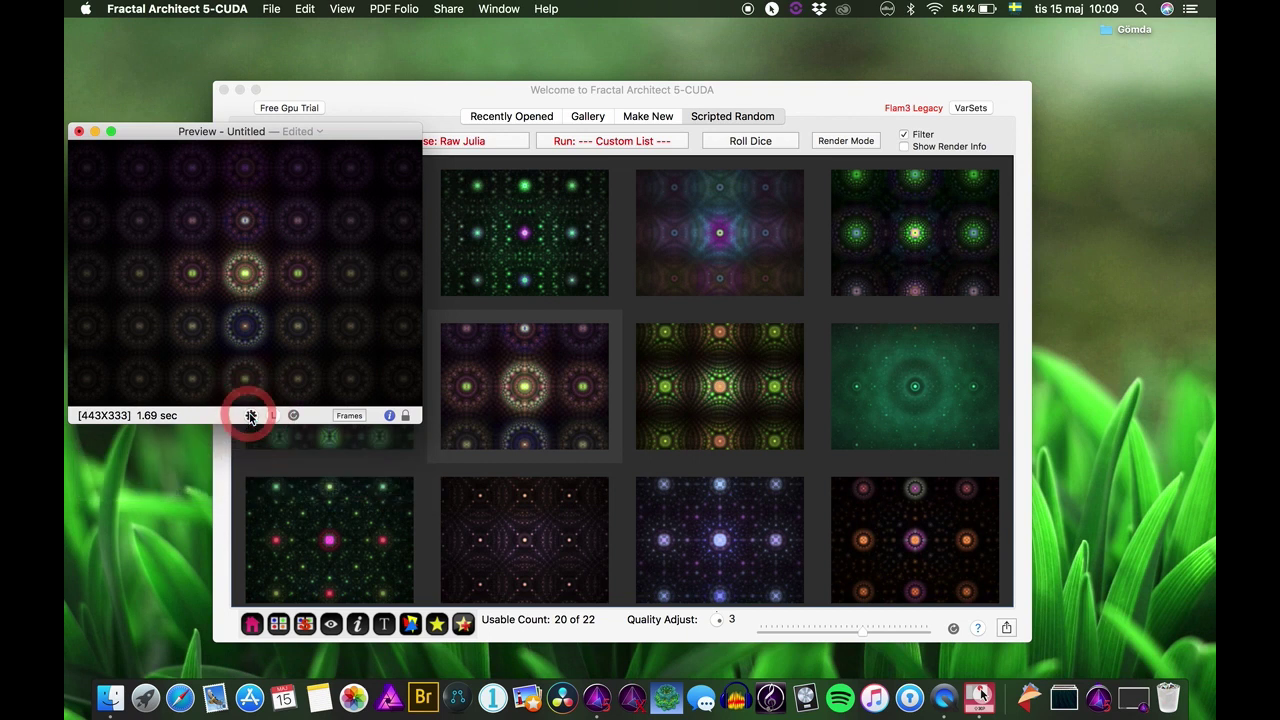
Discard the untitled preview without saving and open the Custom List script panel
left_click(78, 133)
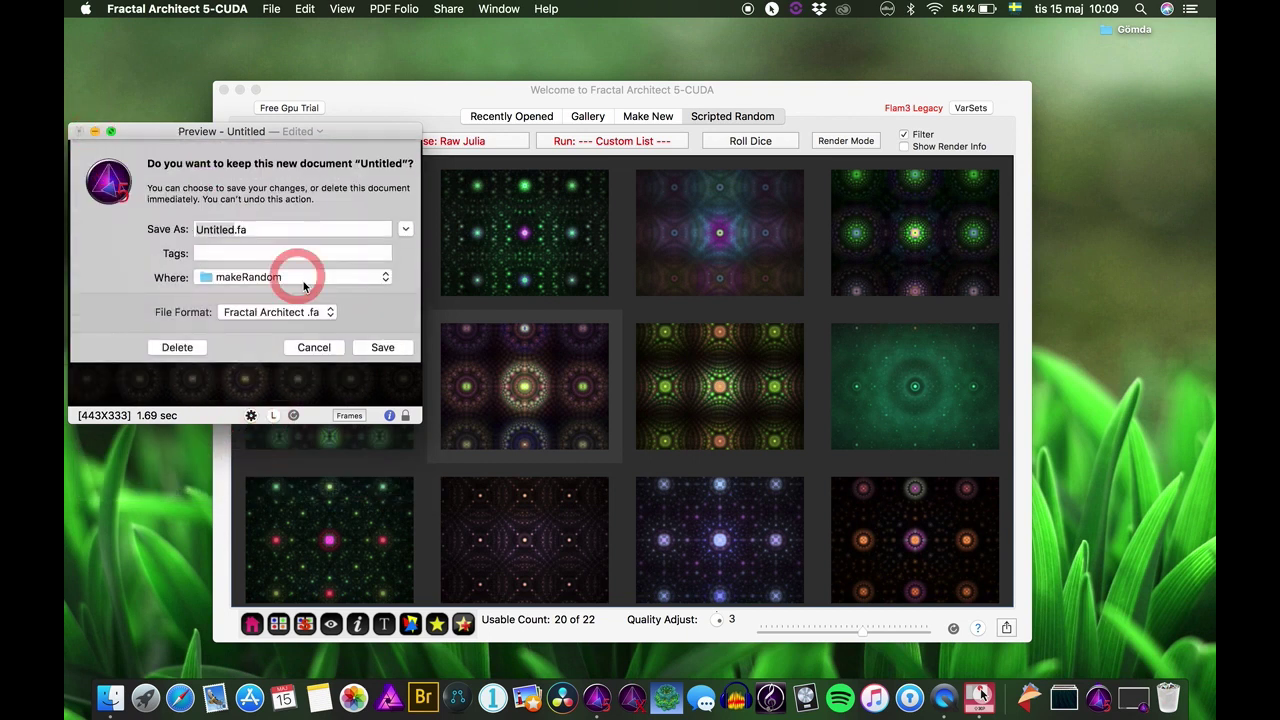
left_click(182, 349)
left_click(610, 141)
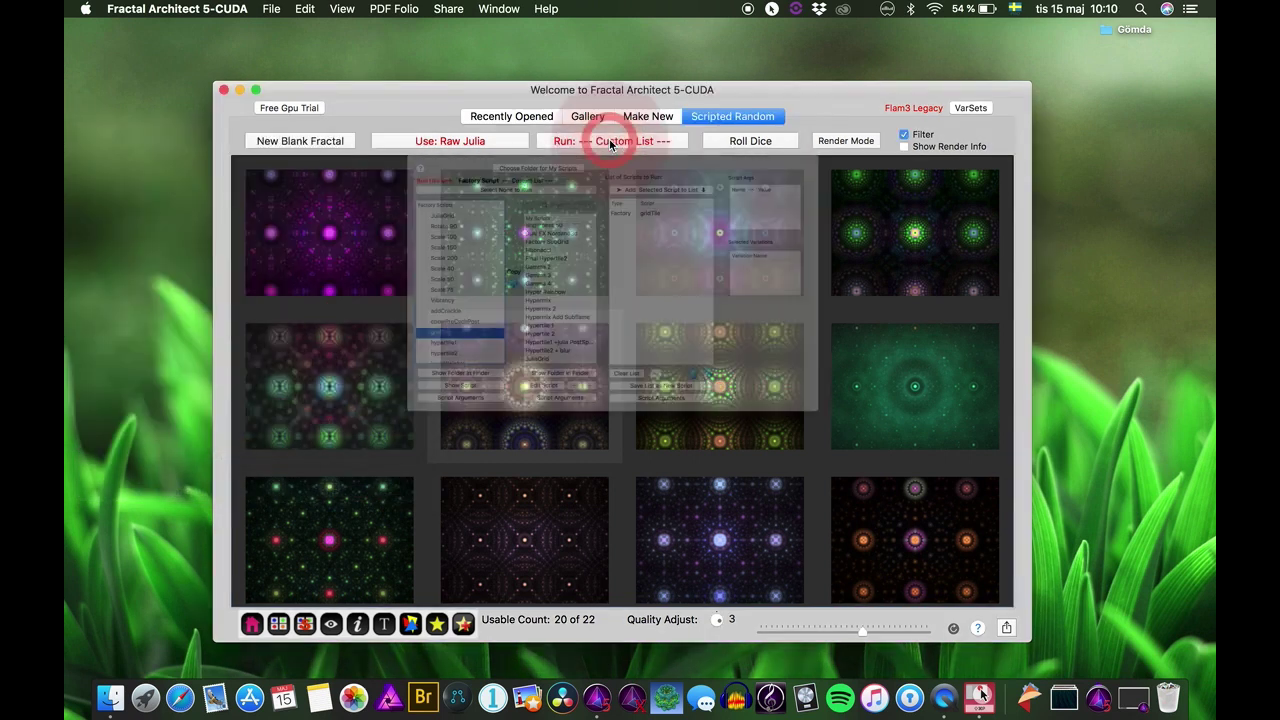
Sort the run list by name, select gridTile, and open its Script Arguments sheet
left_click(680, 248)
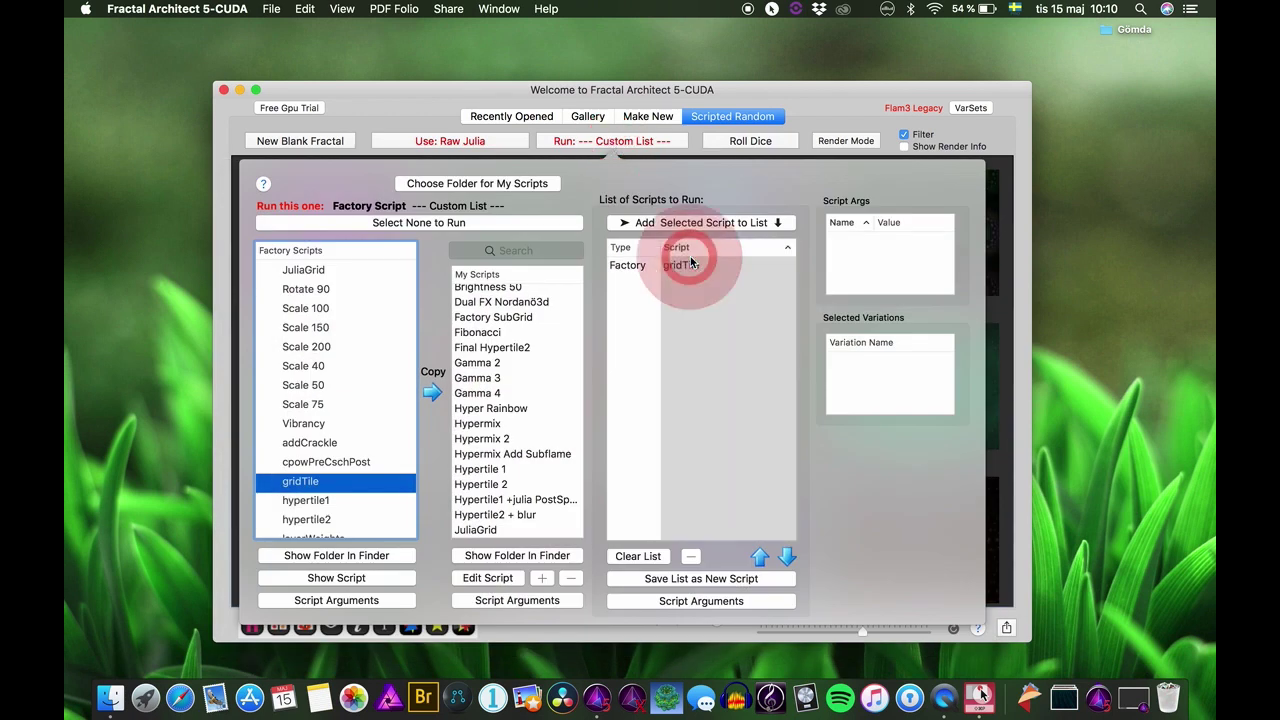
left_click(672, 270)
left_click(733, 316)
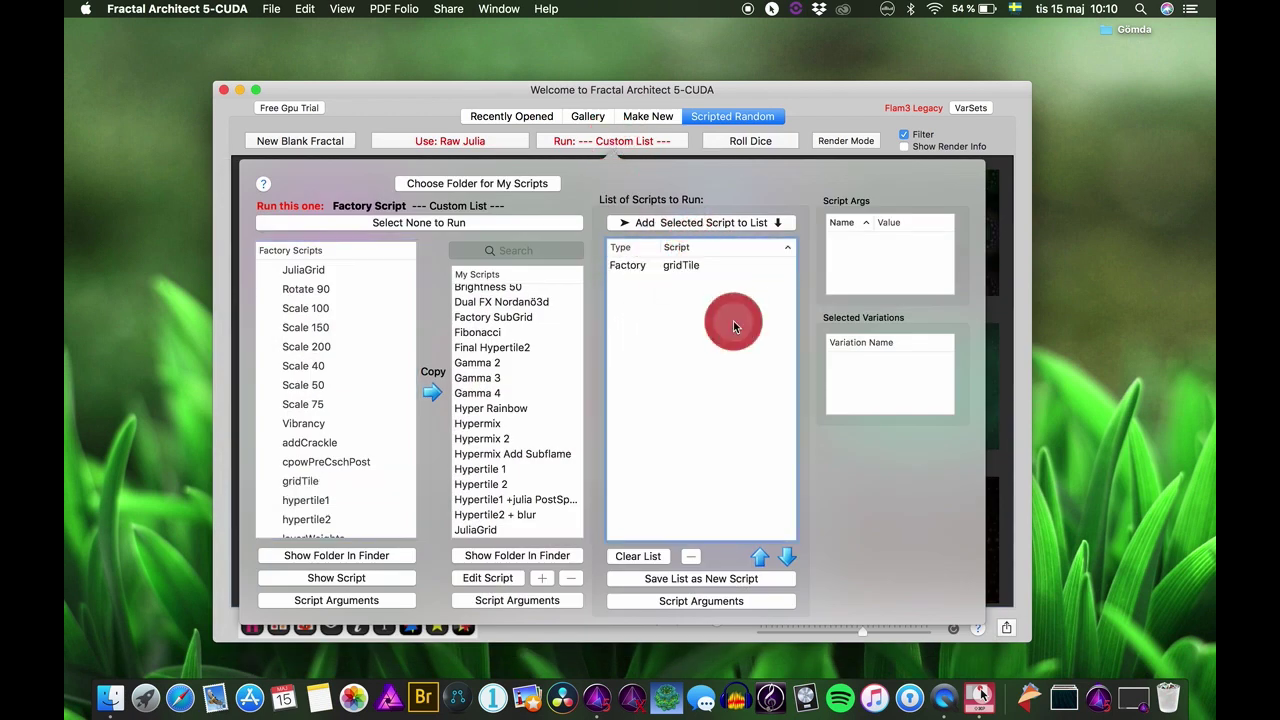
left_click(687, 601)
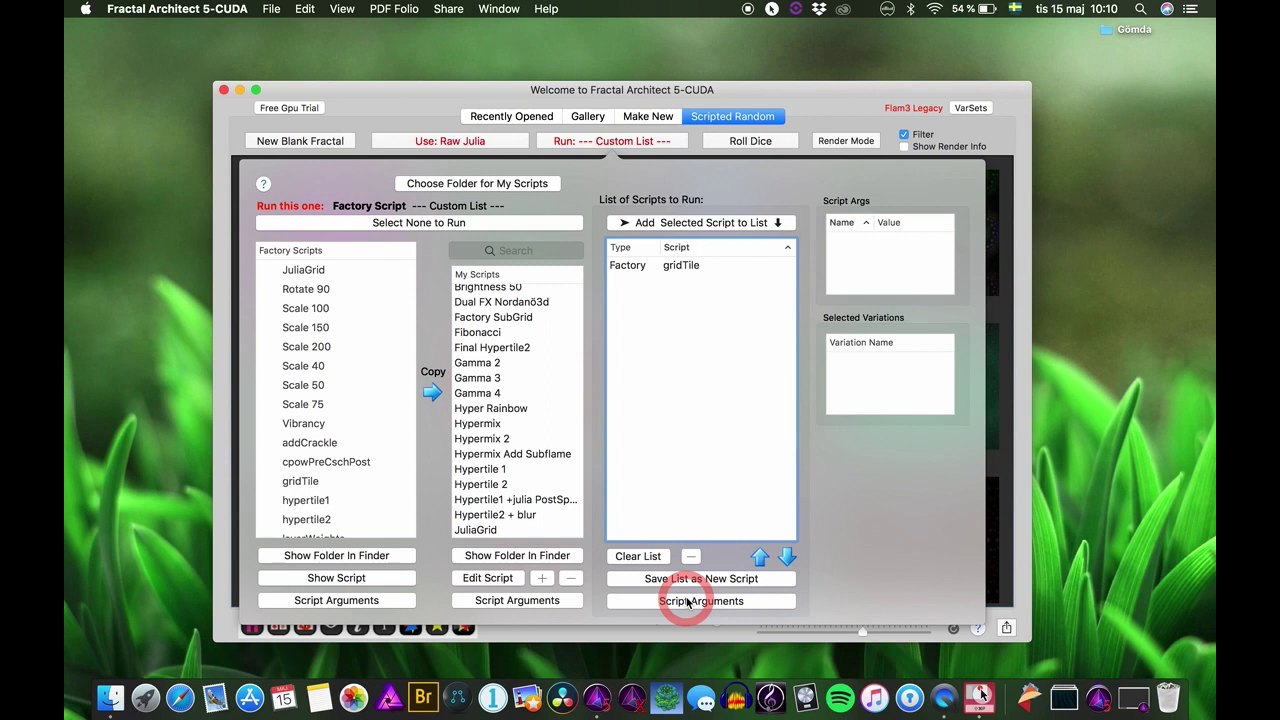
left_click(674, 264)
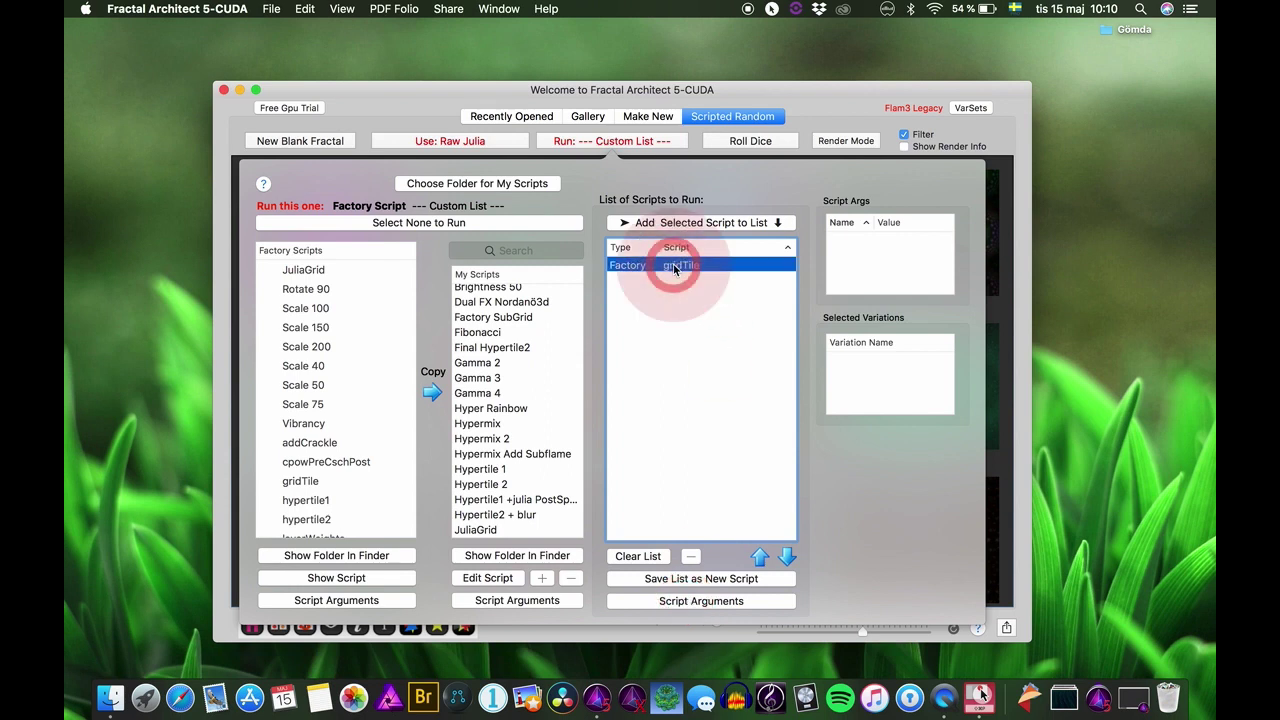
left_click(684, 604)
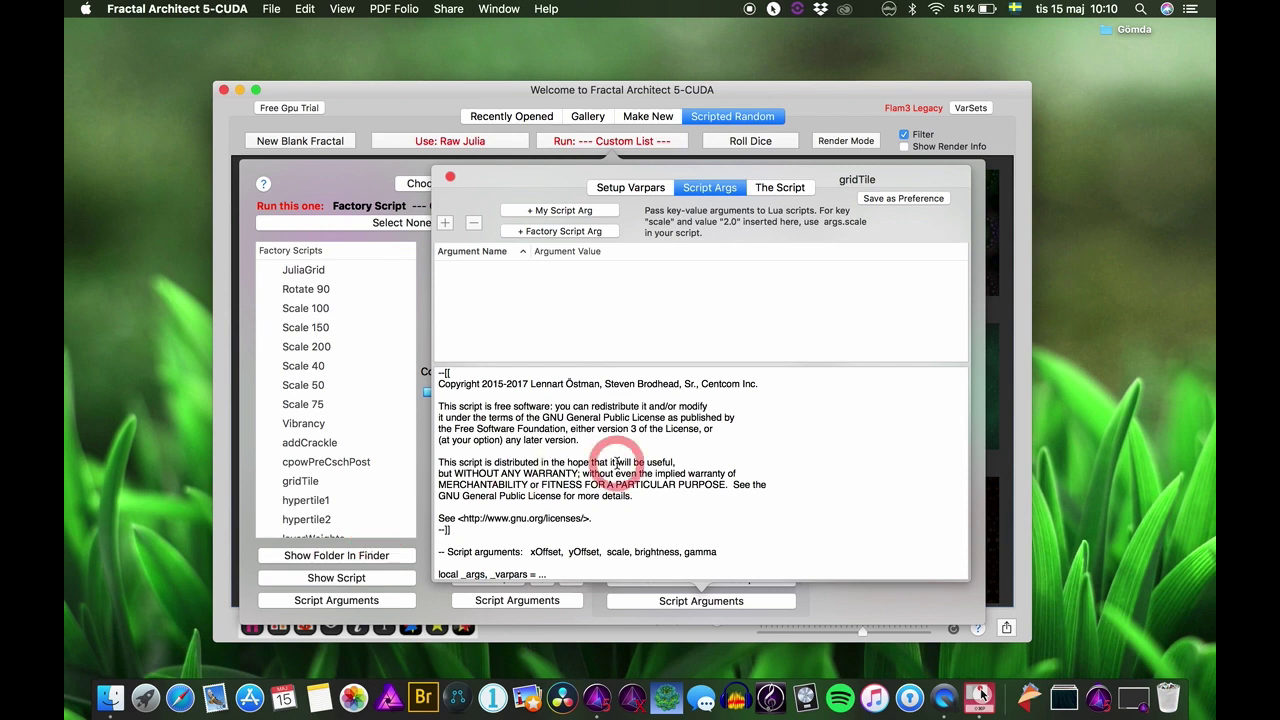
scroll(665, 478, "down", 20)
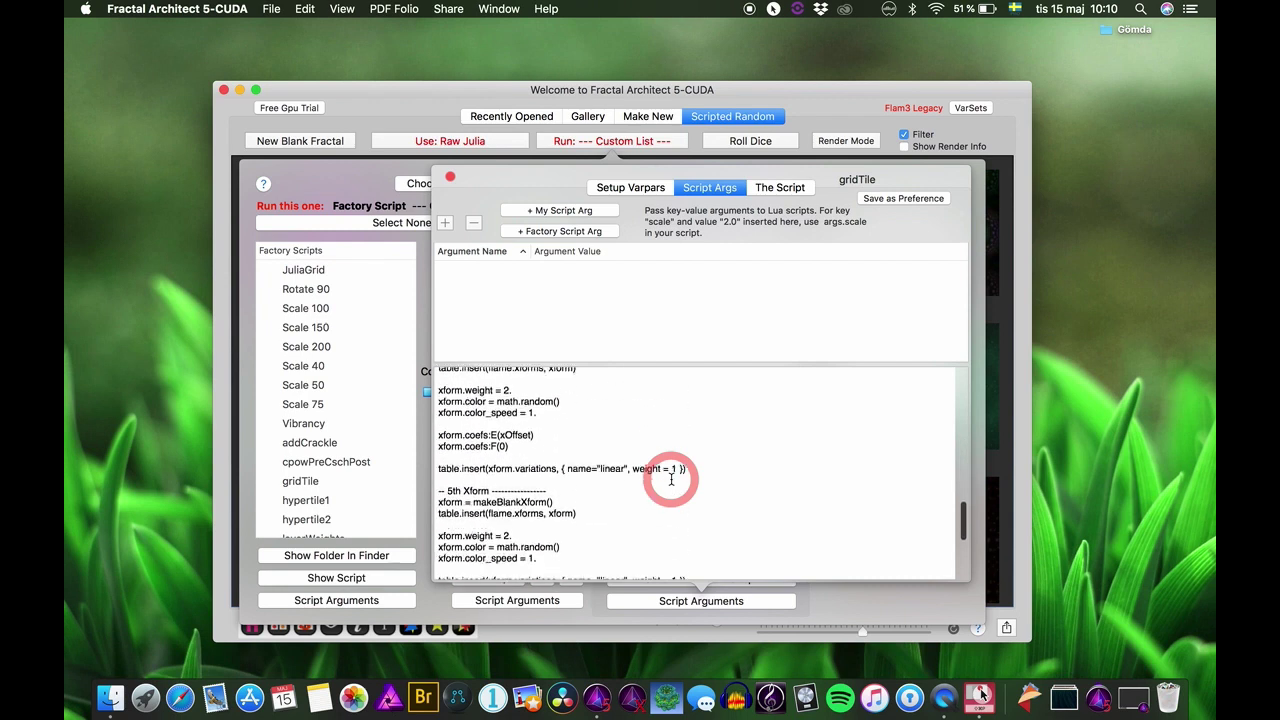
scroll(671, 479, "up", 20)
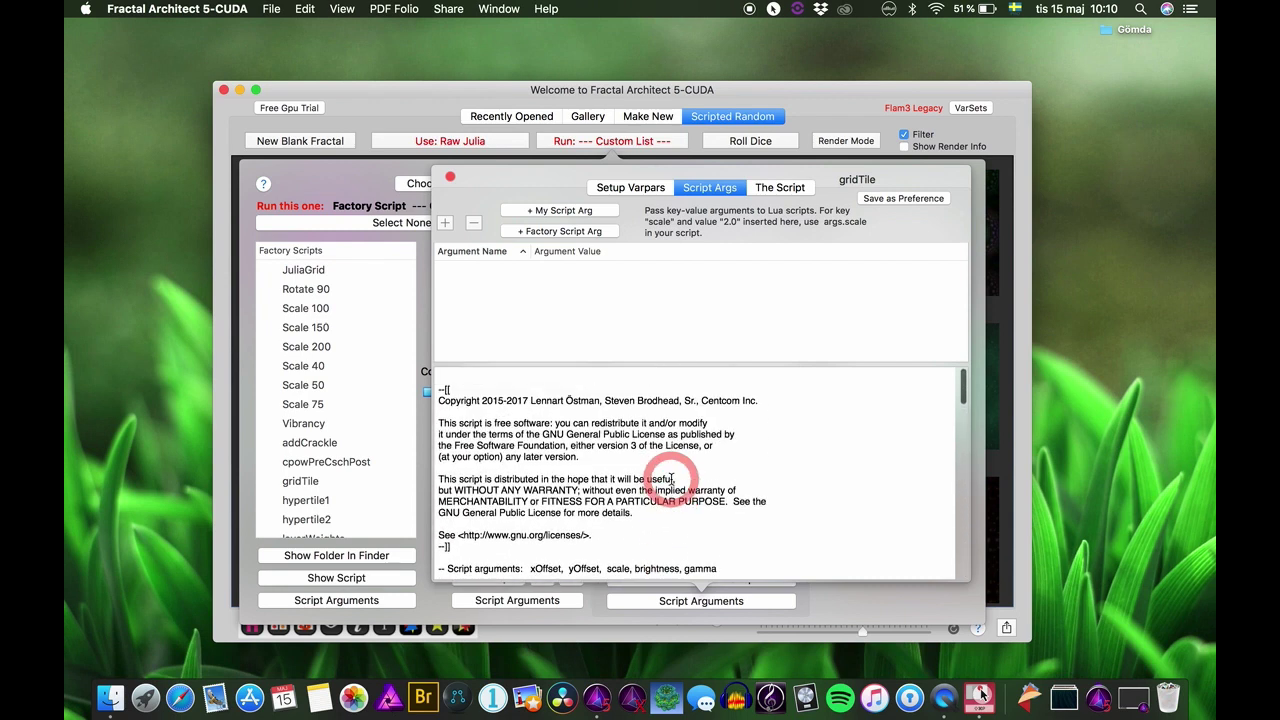
scroll(671, 484, "down", 2)
scroll(671, 482, "up", 2)
scroll(671, 480, "down", 2)
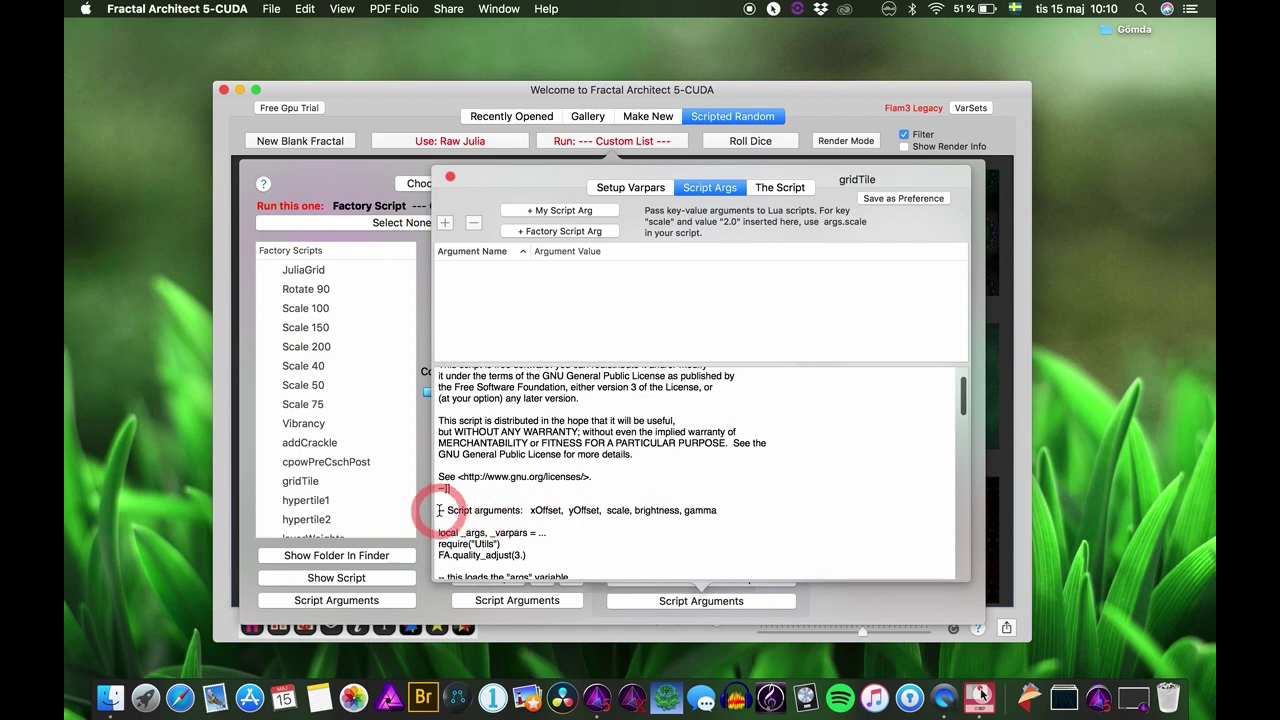
left_click_drag(439, 510, 725, 510)
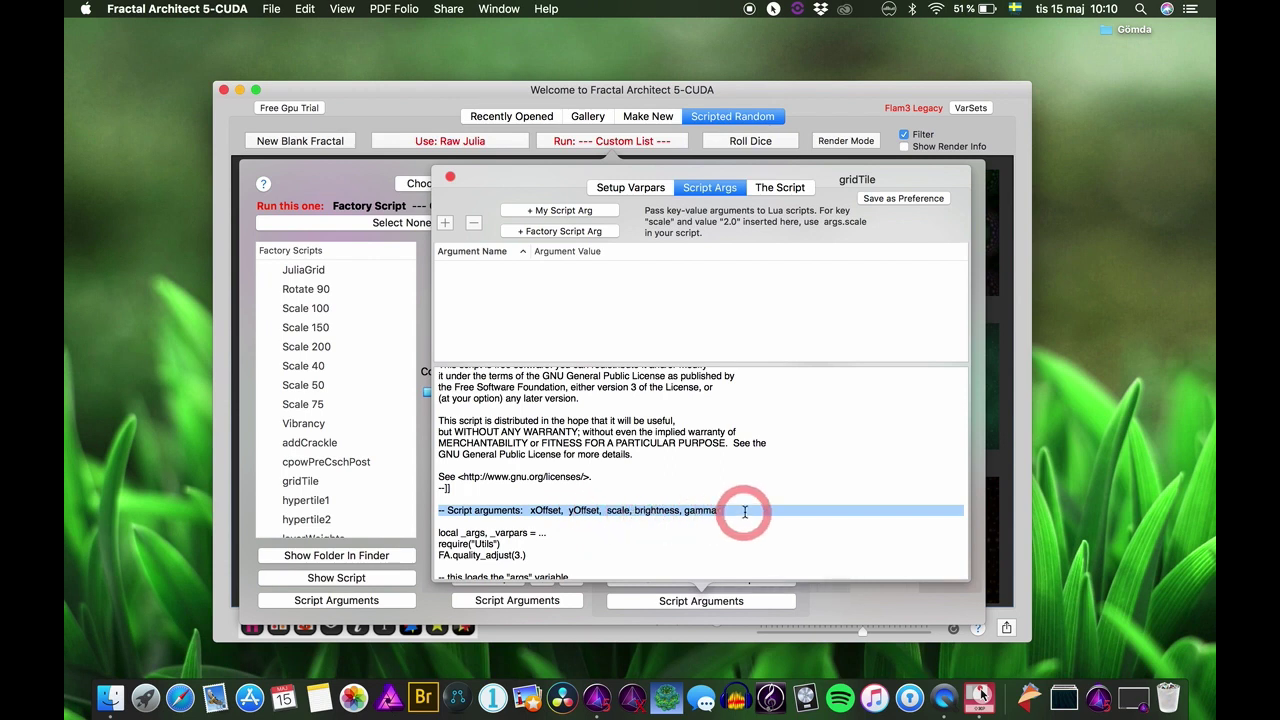
left_click(657, 471)
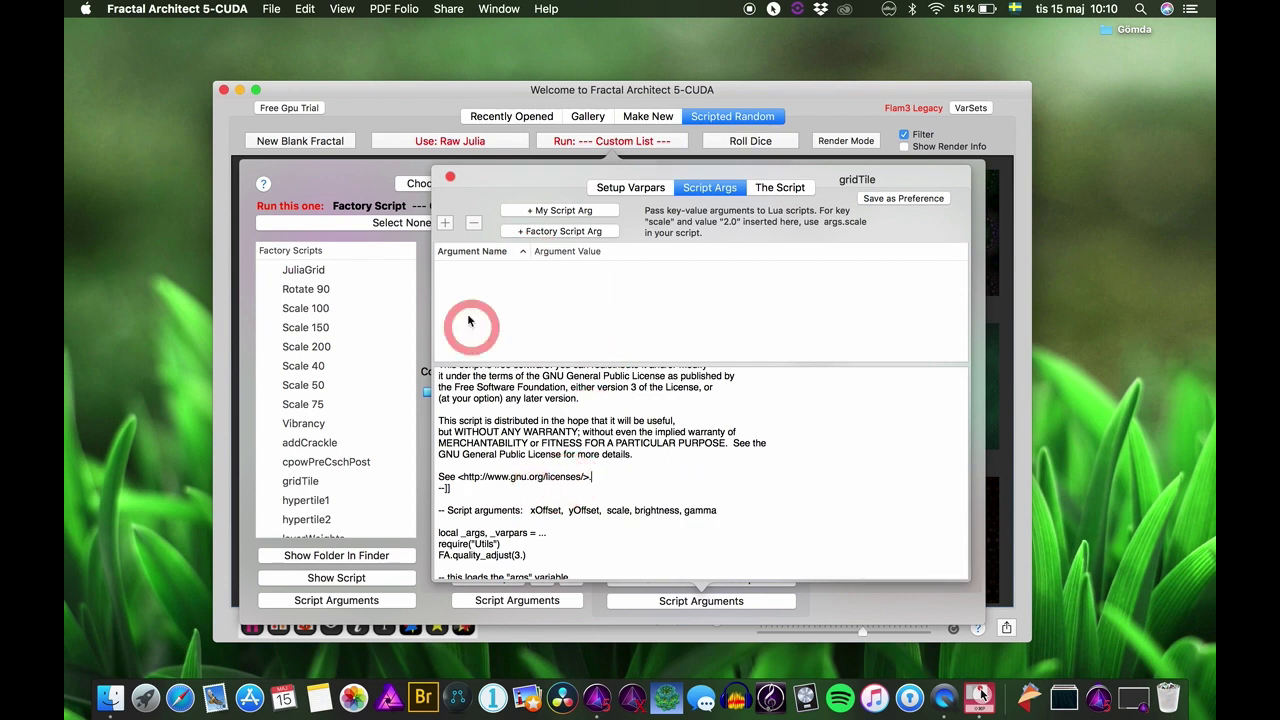
Add two gridTile arguments named xOffset and yOffset
left_click(444, 225)
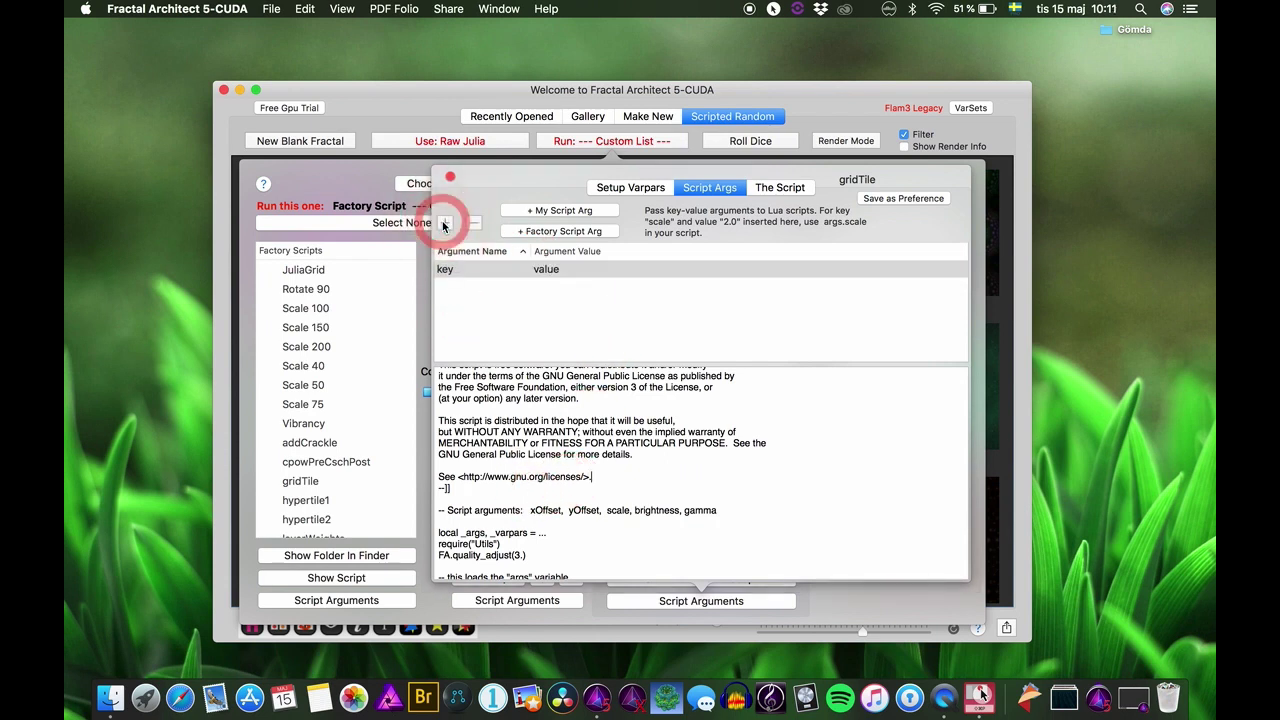
left_click(457, 270)
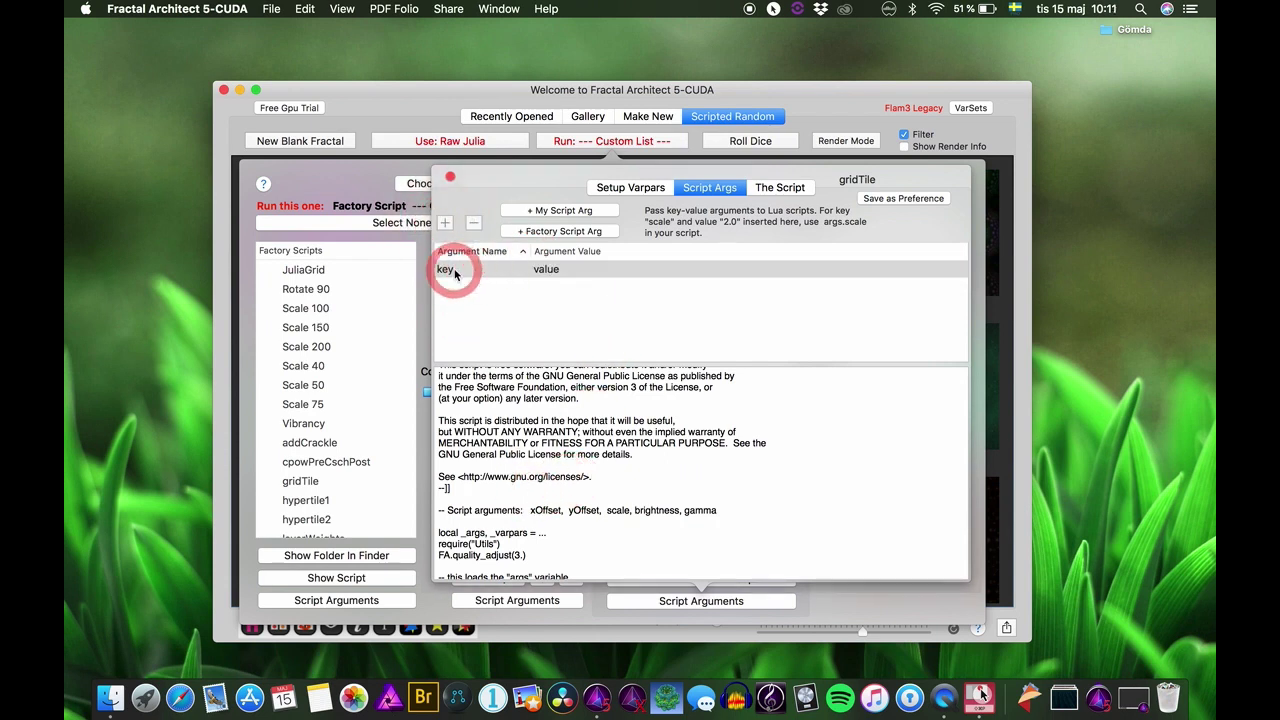
double_click(449, 269)
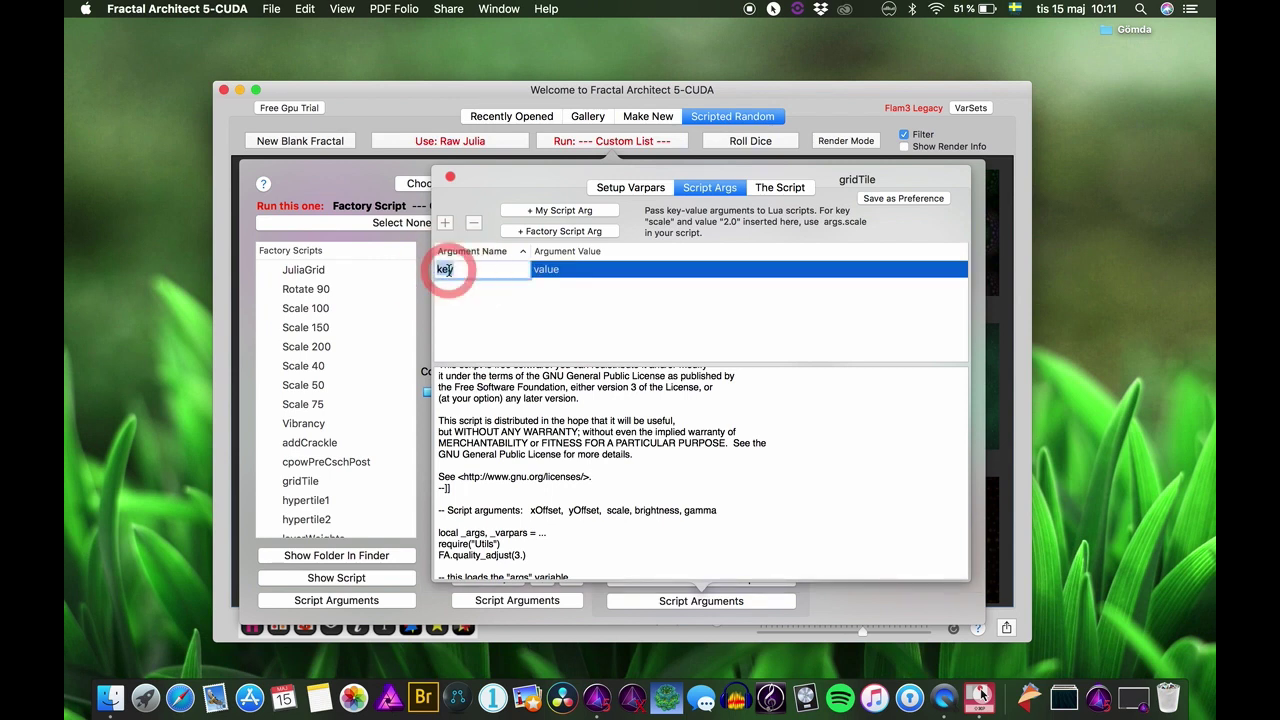
type("xO")
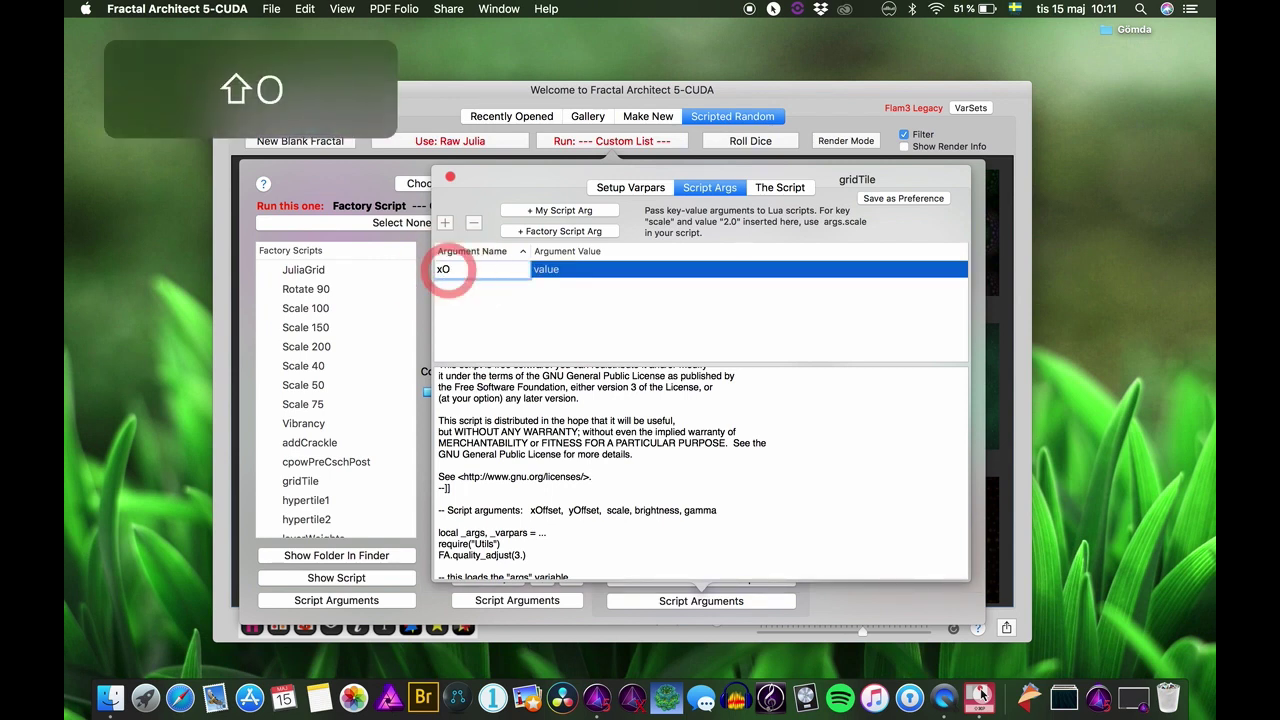
type("ffset")
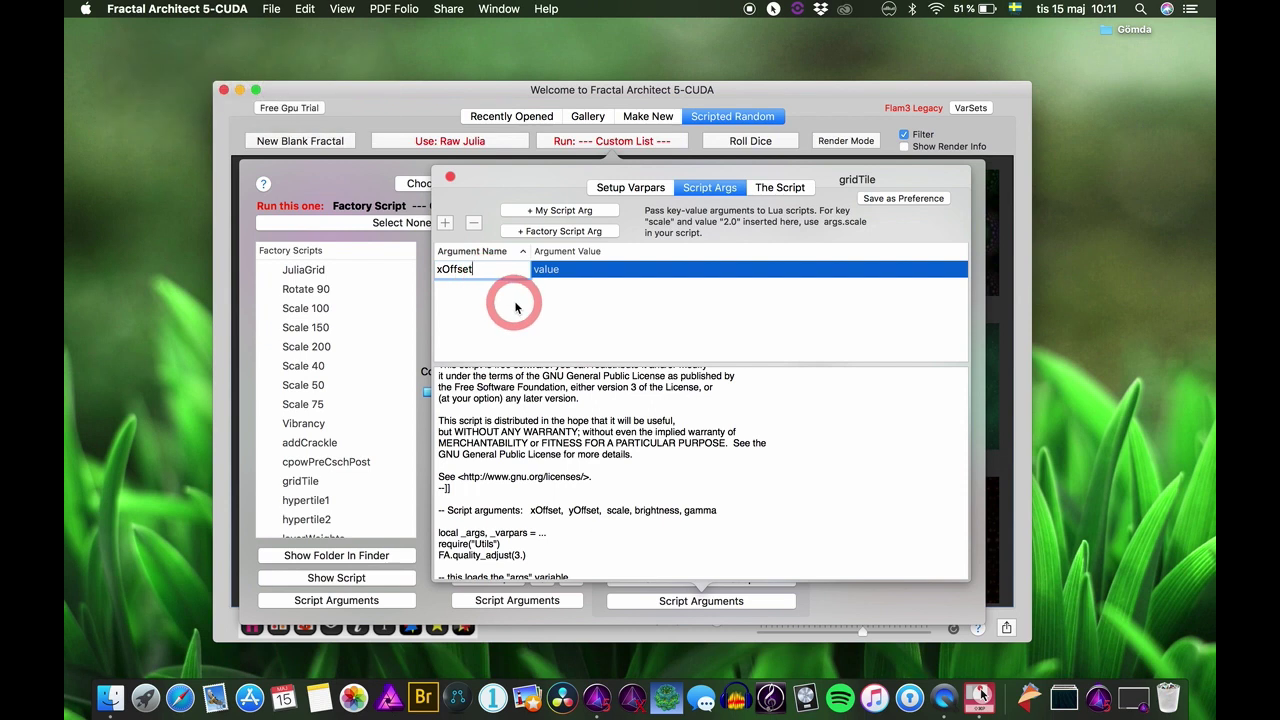
key("Return")
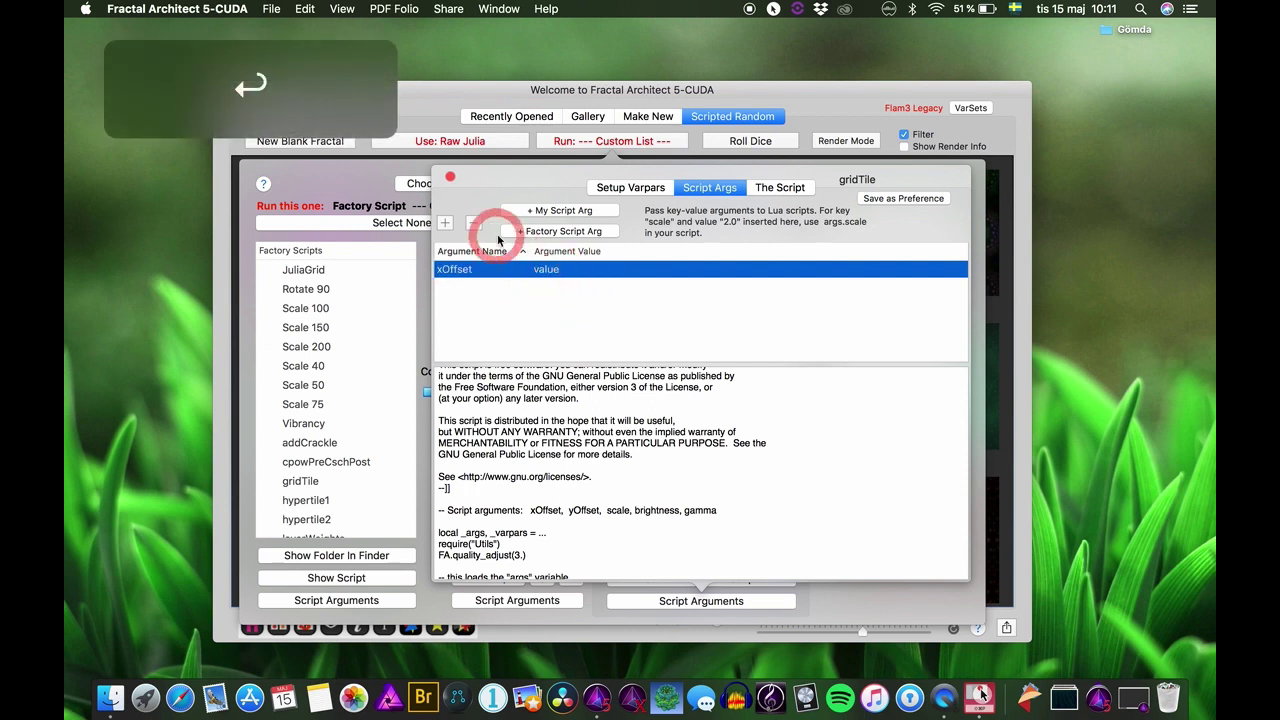
left_click(446, 223)
double_click(449, 287)
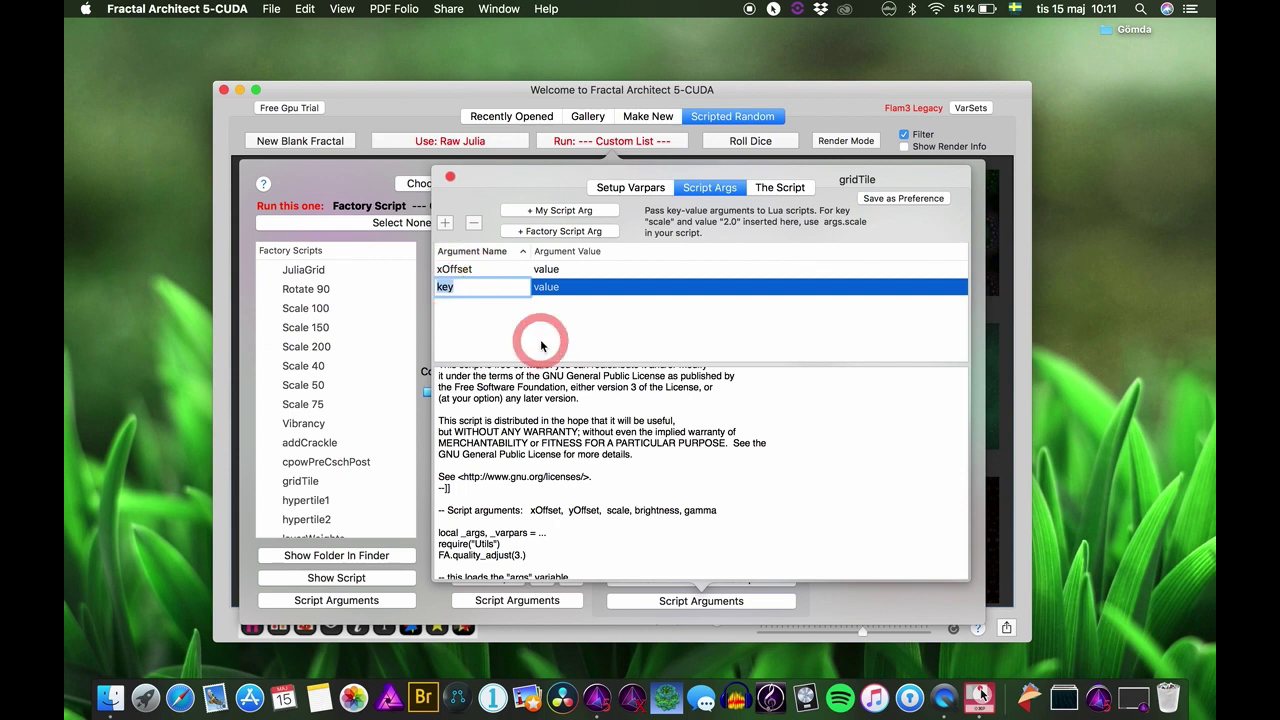
type("yOffset")
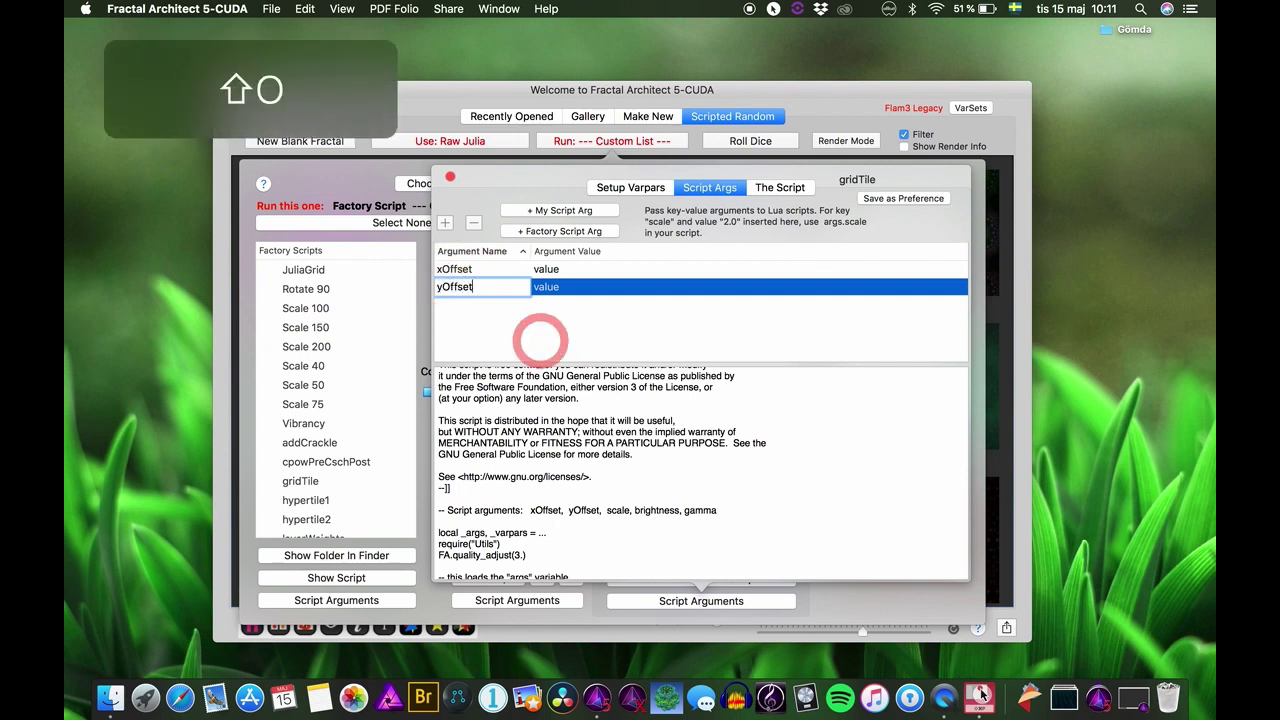
key("Return")
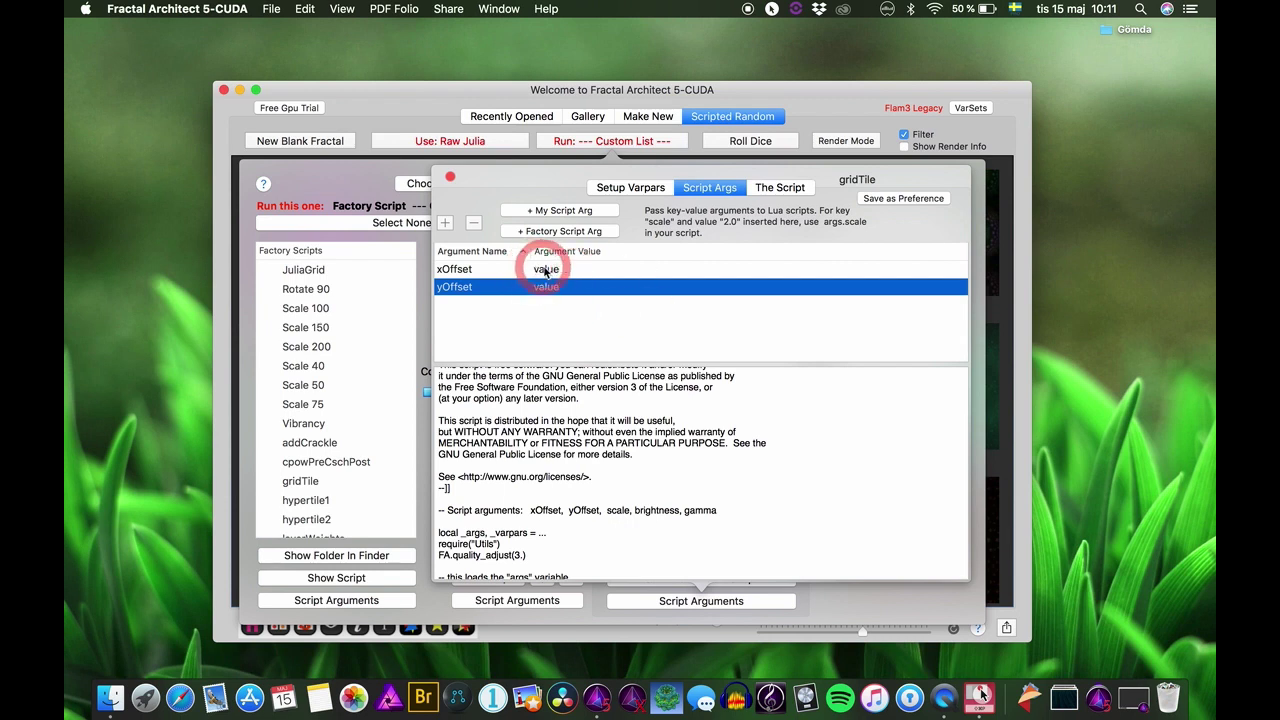
Set the xOffset value to 2 and the yOffset value to 6
double_click(545, 269)
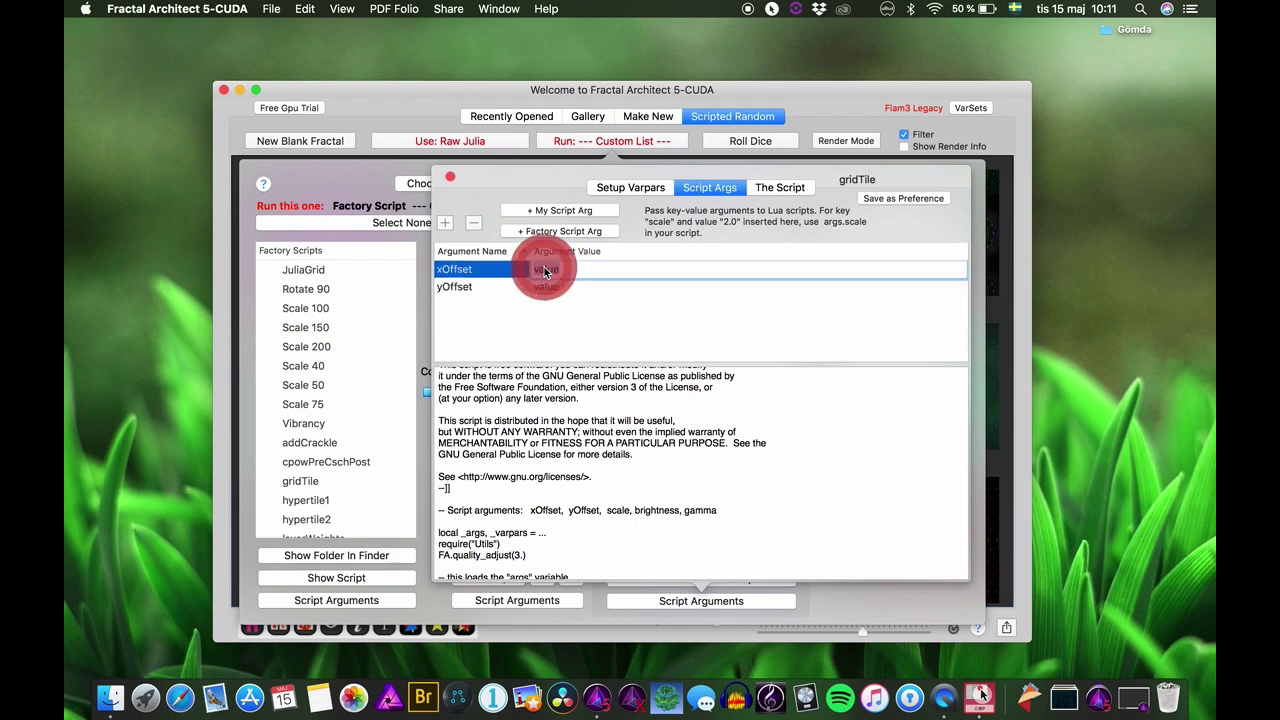
left_click(673, 321)
key("BackSpace")
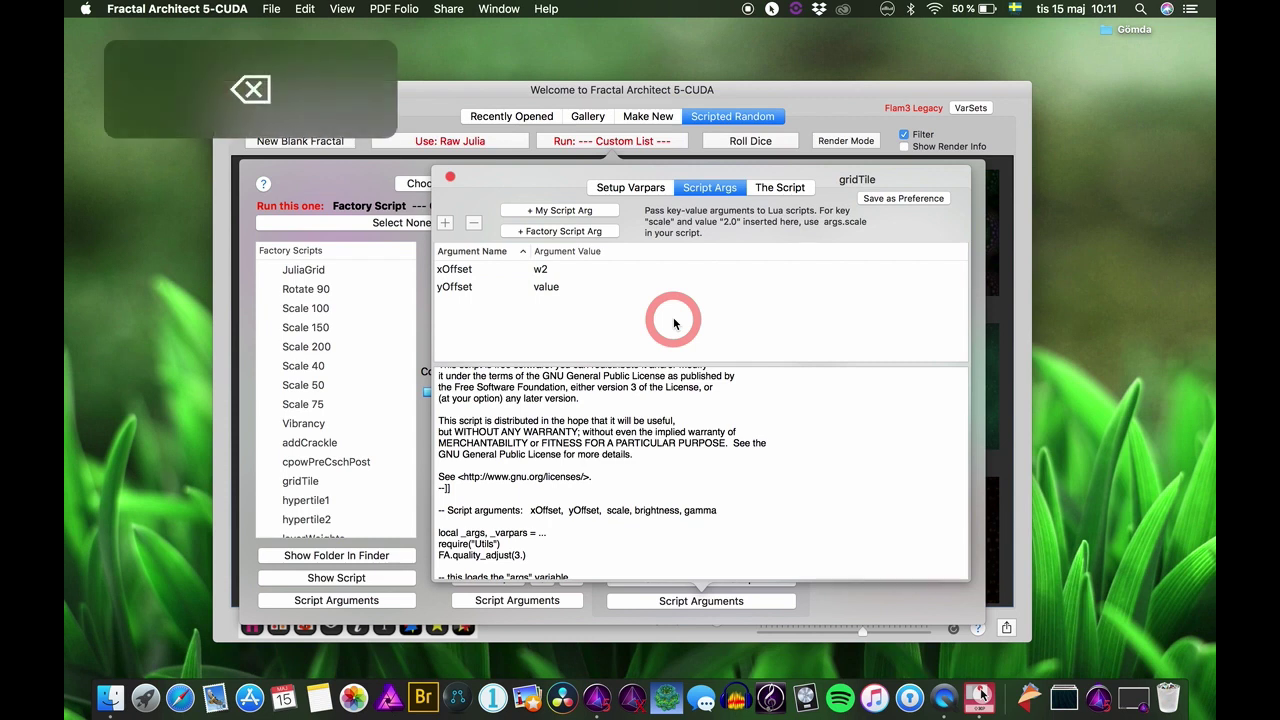
left_click(549, 266)
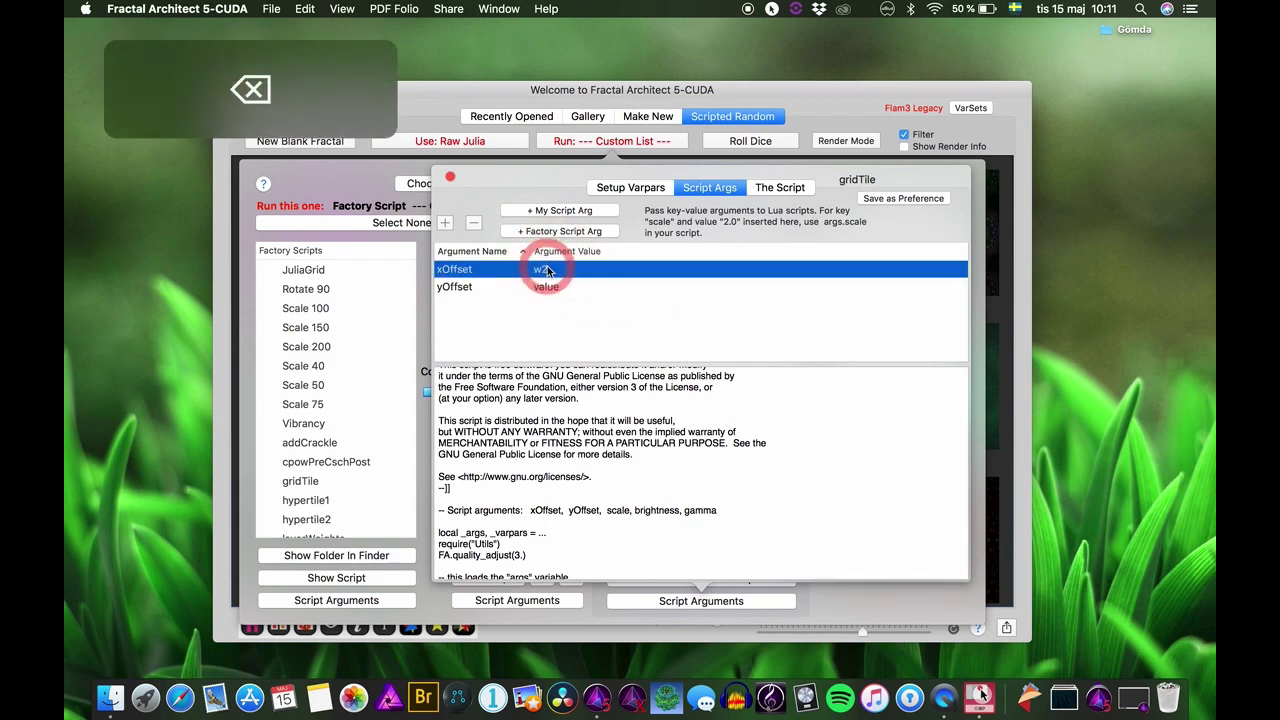
left_click(548, 270)
left_click(677, 339)
key("BackSpace")
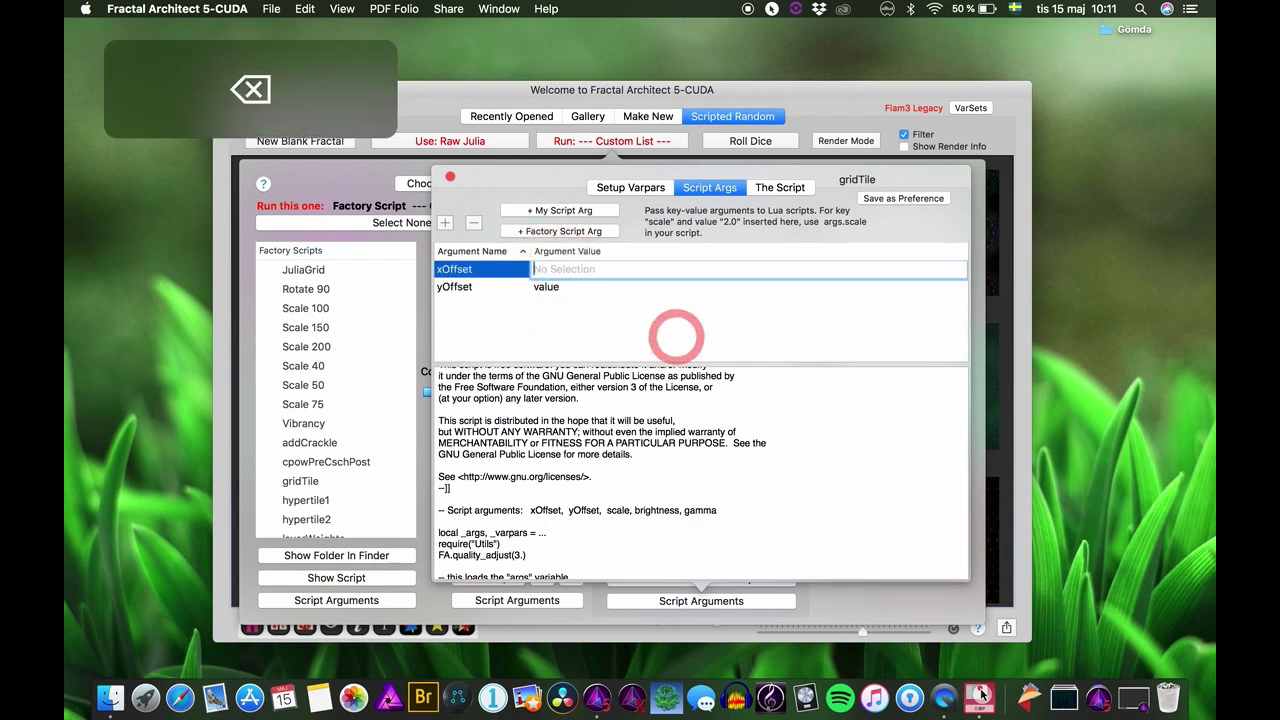
left_click(548, 288)
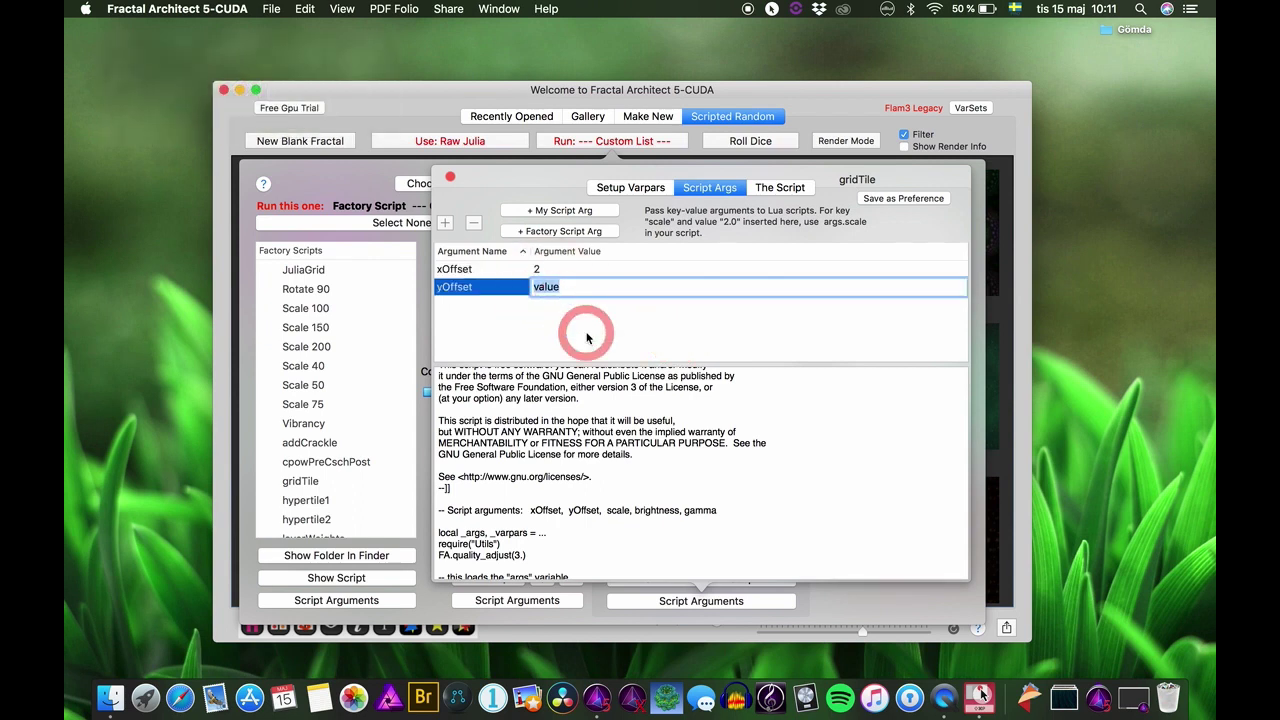
key("Return")
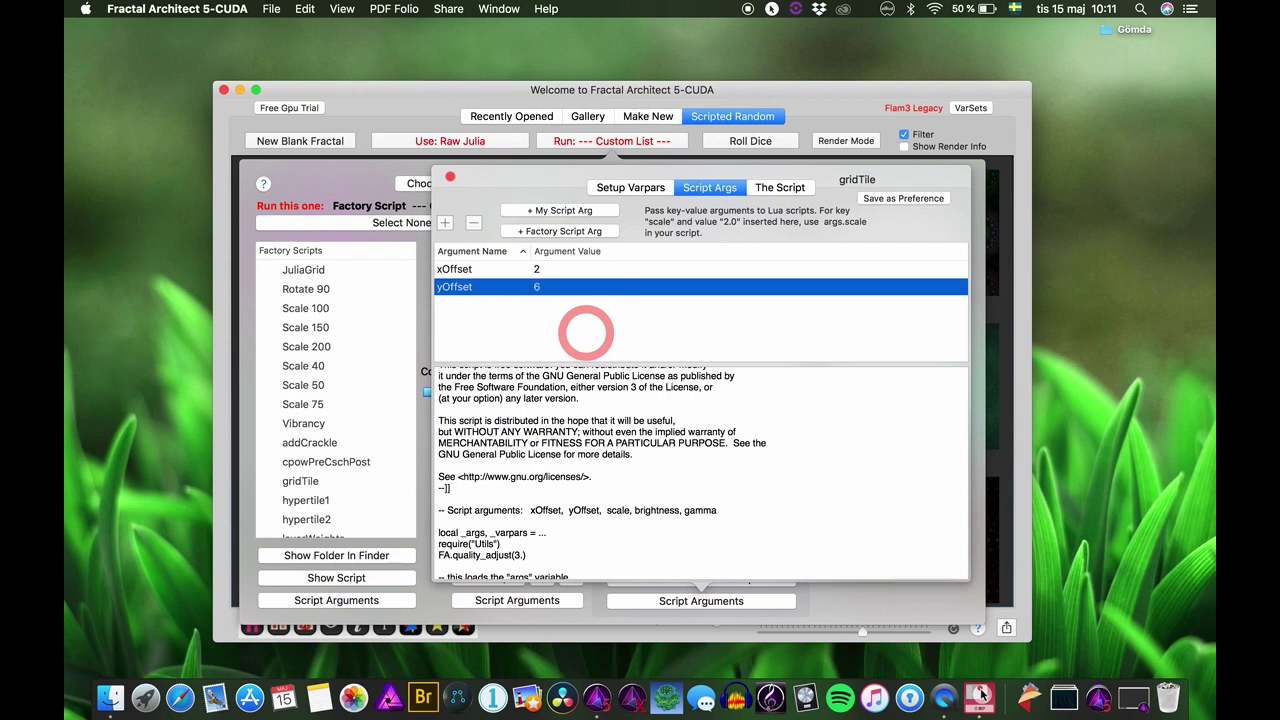
mouse_move(436, 178)
left_mouse_down()
mouse_move(537, 266)
mouse_move(480, 278)
mouse_move(557, 279)
mouse_move(570, 262)
mouse_move(541, 272)
left_mouse_up()
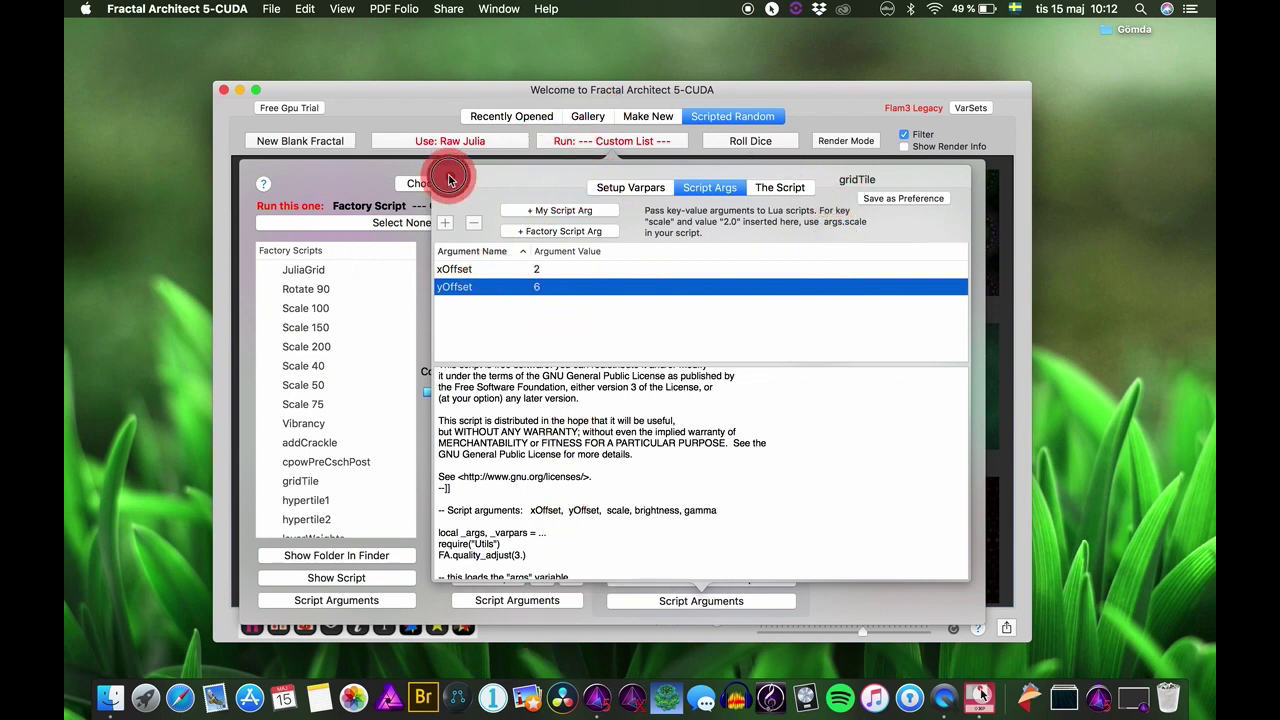
Close the arguments sheet, roll a new gridTile batch, and select one of the fractals
left_click(449, 179)
left_click(765, 146)
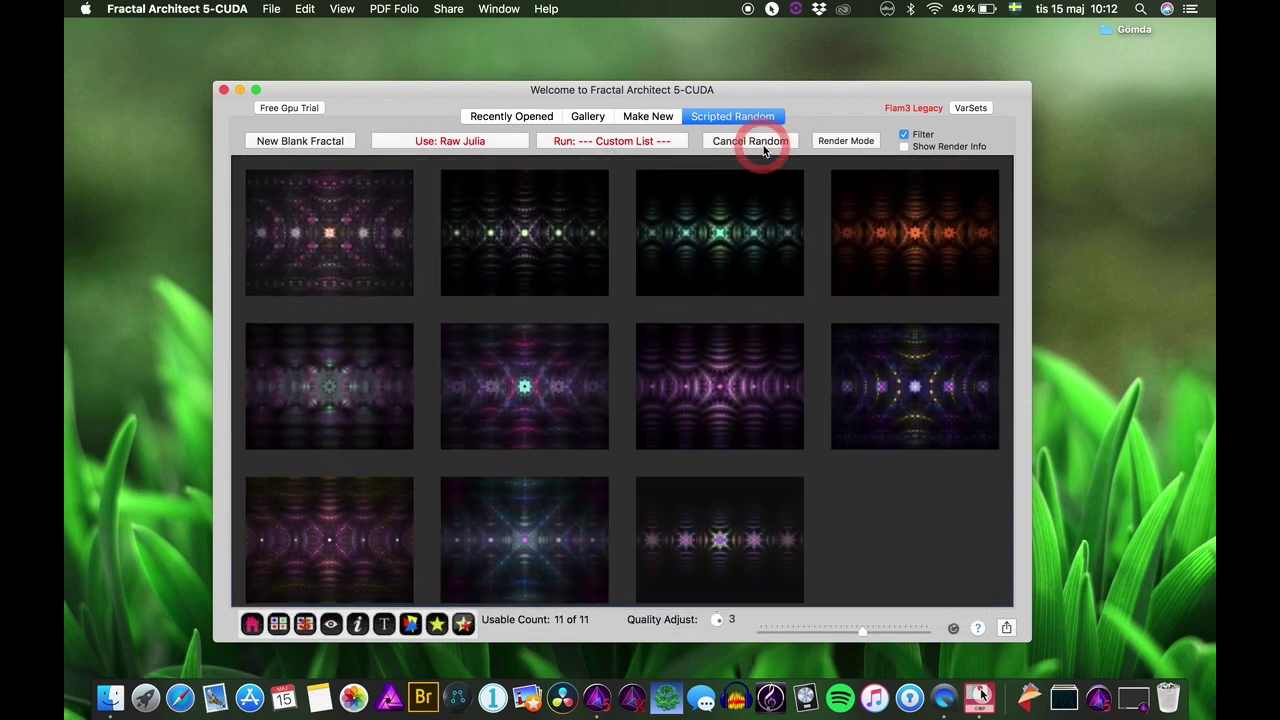
left_click(715, 368)
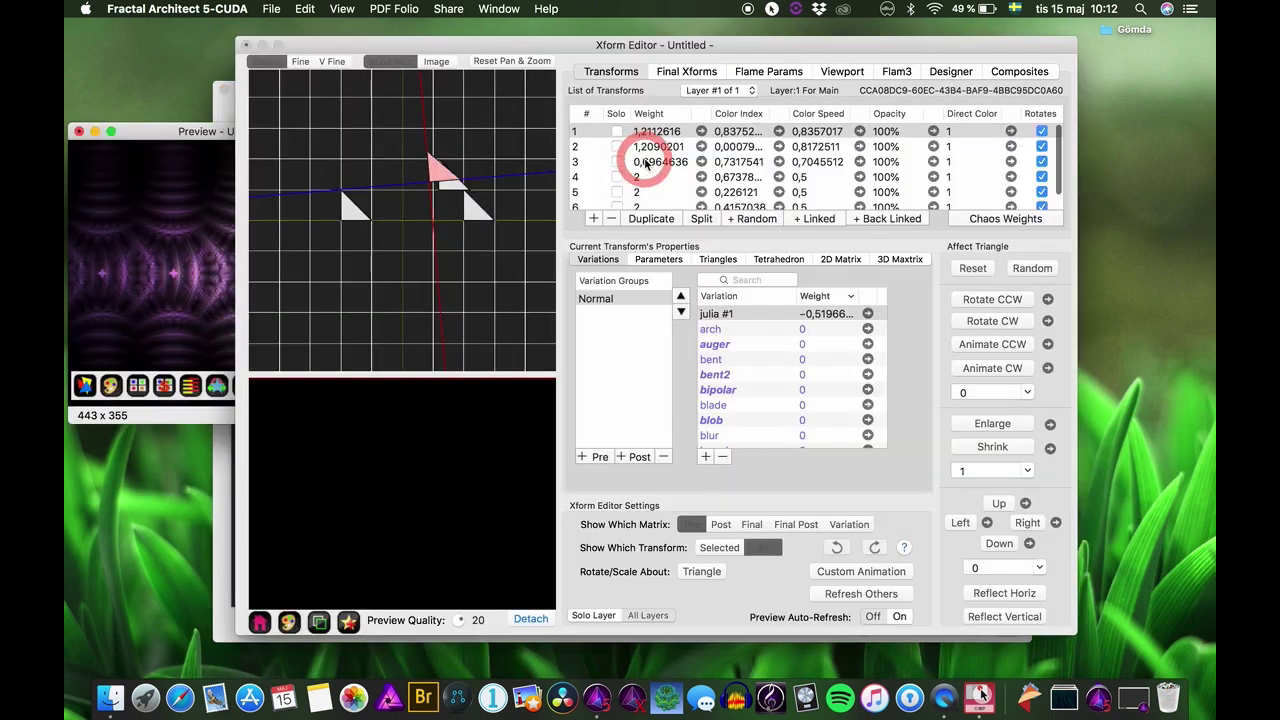
Inspect transforms 4, 5 and 6 in the Xform Editor, pan the triangle view, then close it
left_click(651, 180)
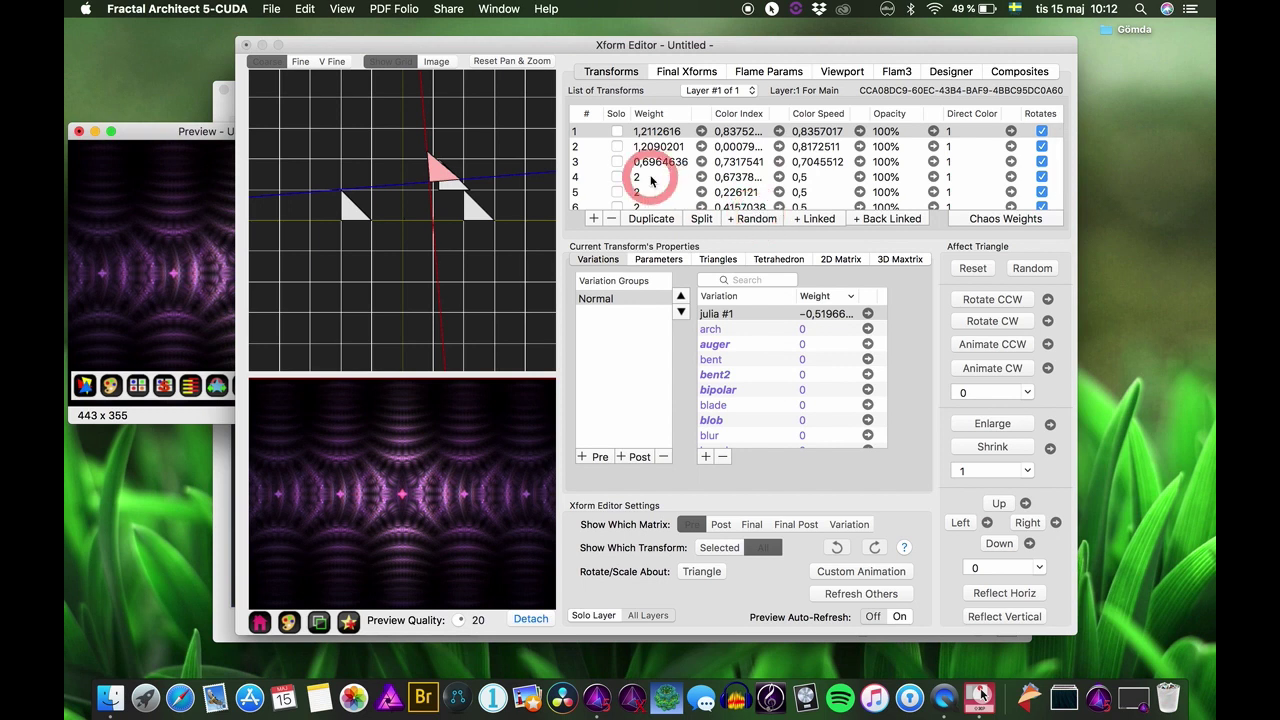
left_click(656, 180)
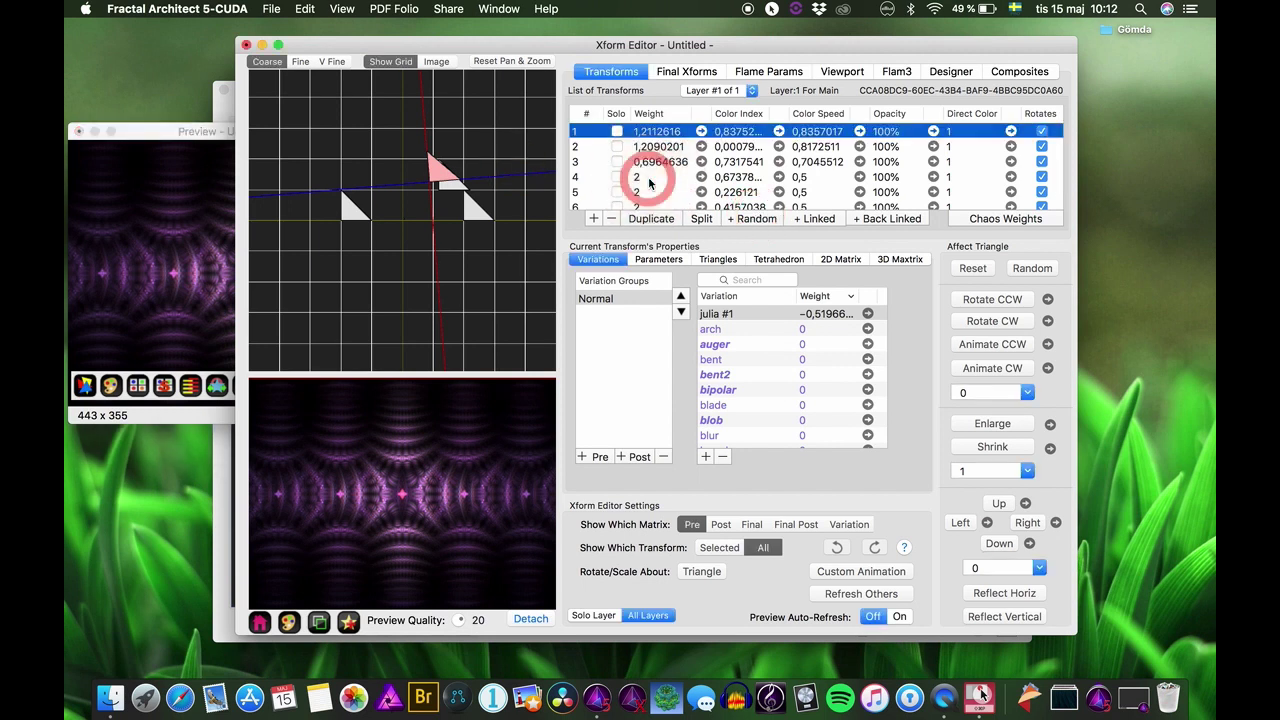
left_click(659, 180)
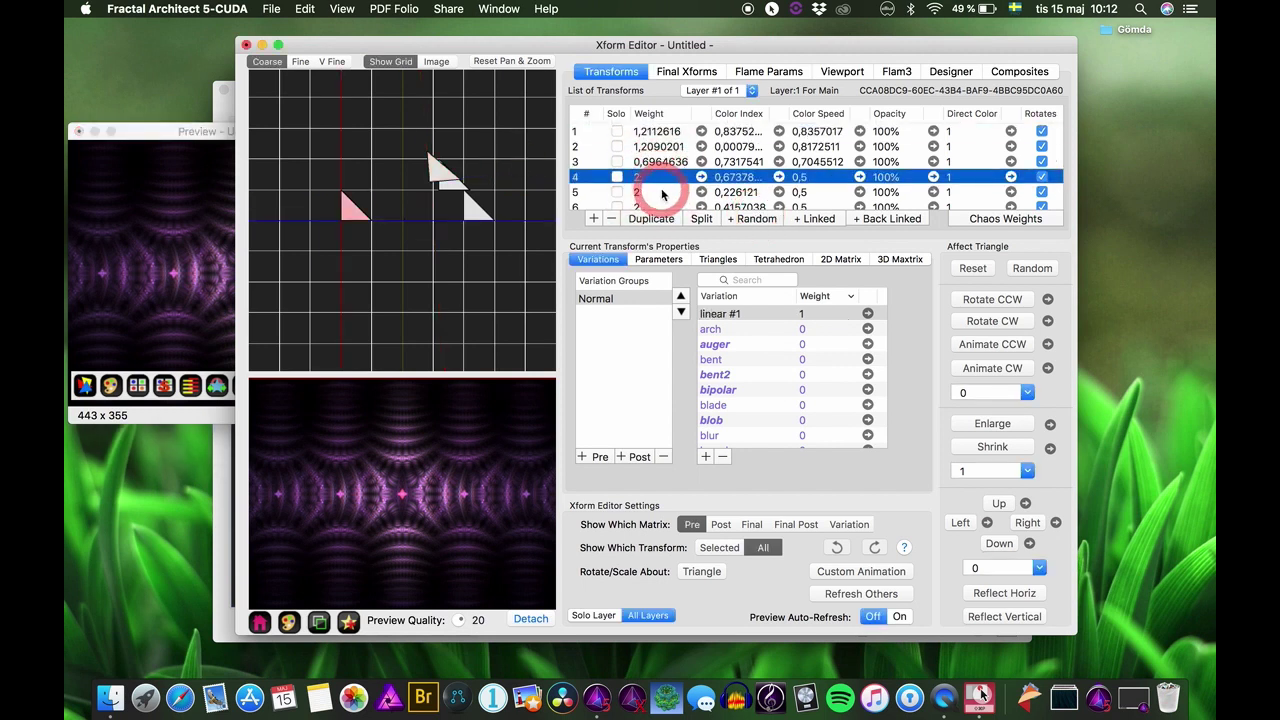
left_click(643, 192)
left_click(645, 207)
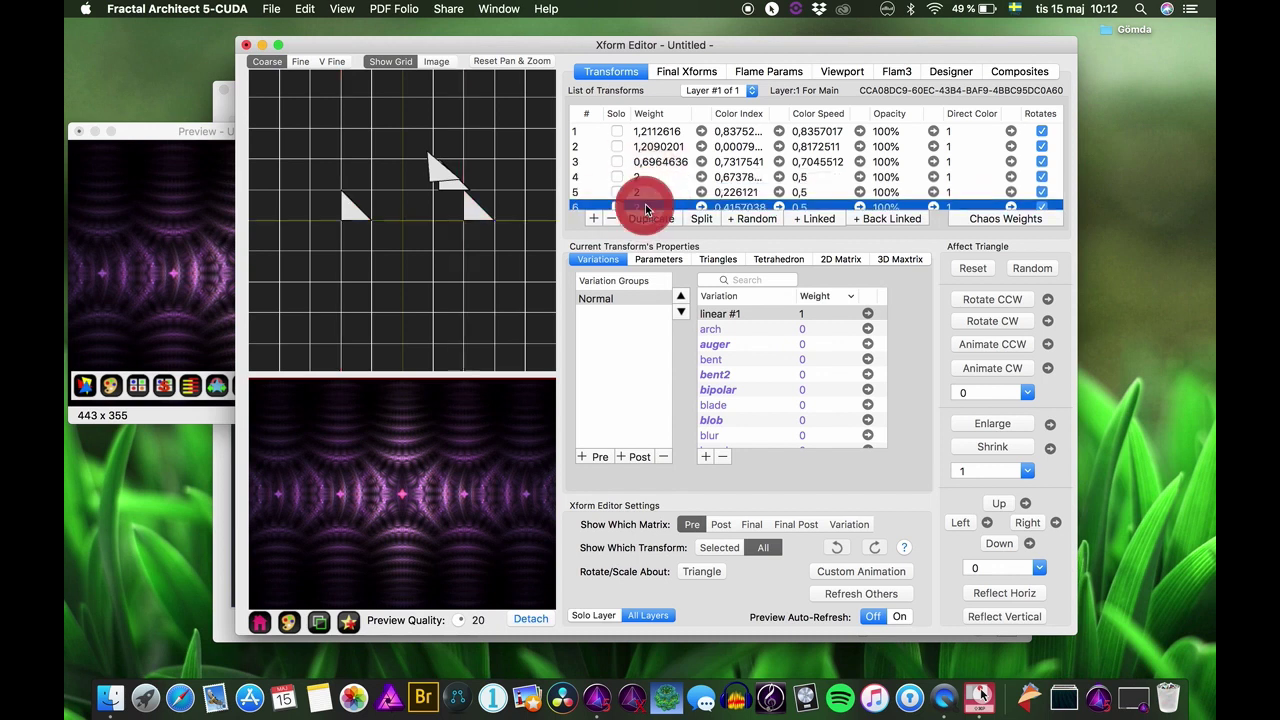
left_click(394, 137)
left_click_drag(394, 137, 389, 178)
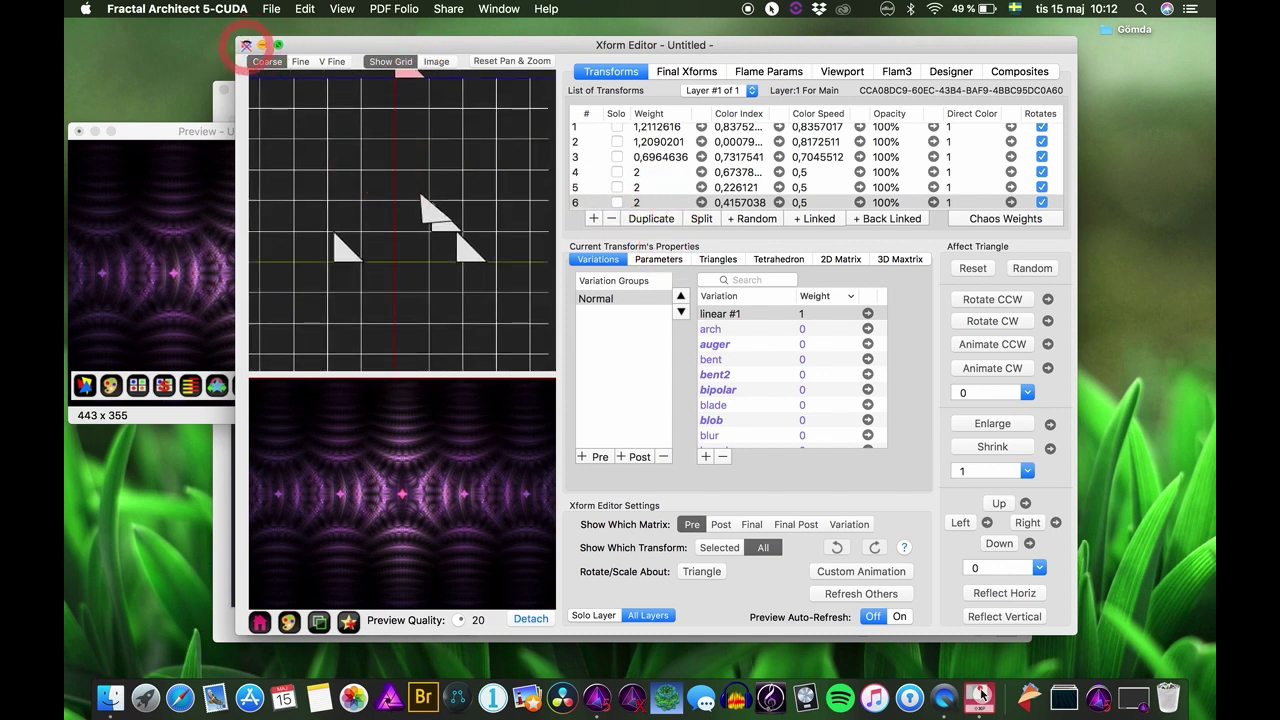
left_click(247, 52)
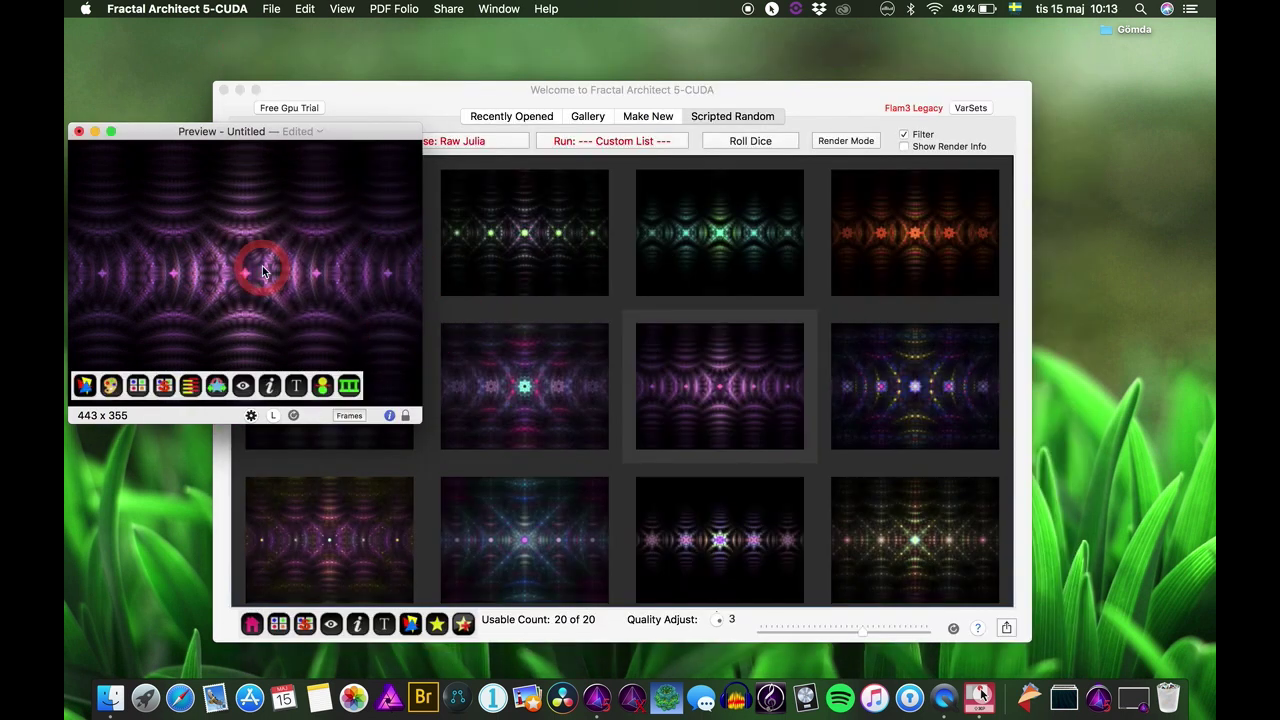
View the purple tiled fractal full-size in Quicklook, then return to the main window
key("space")
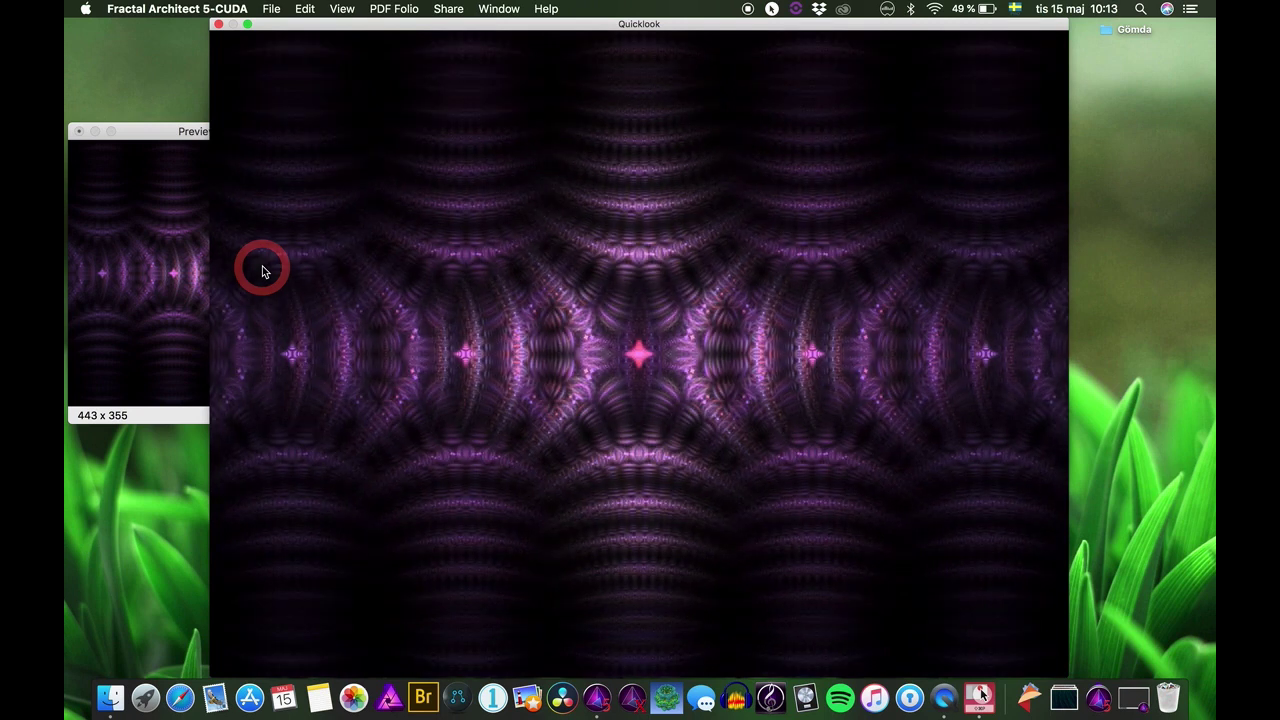
left_click(219, 24)
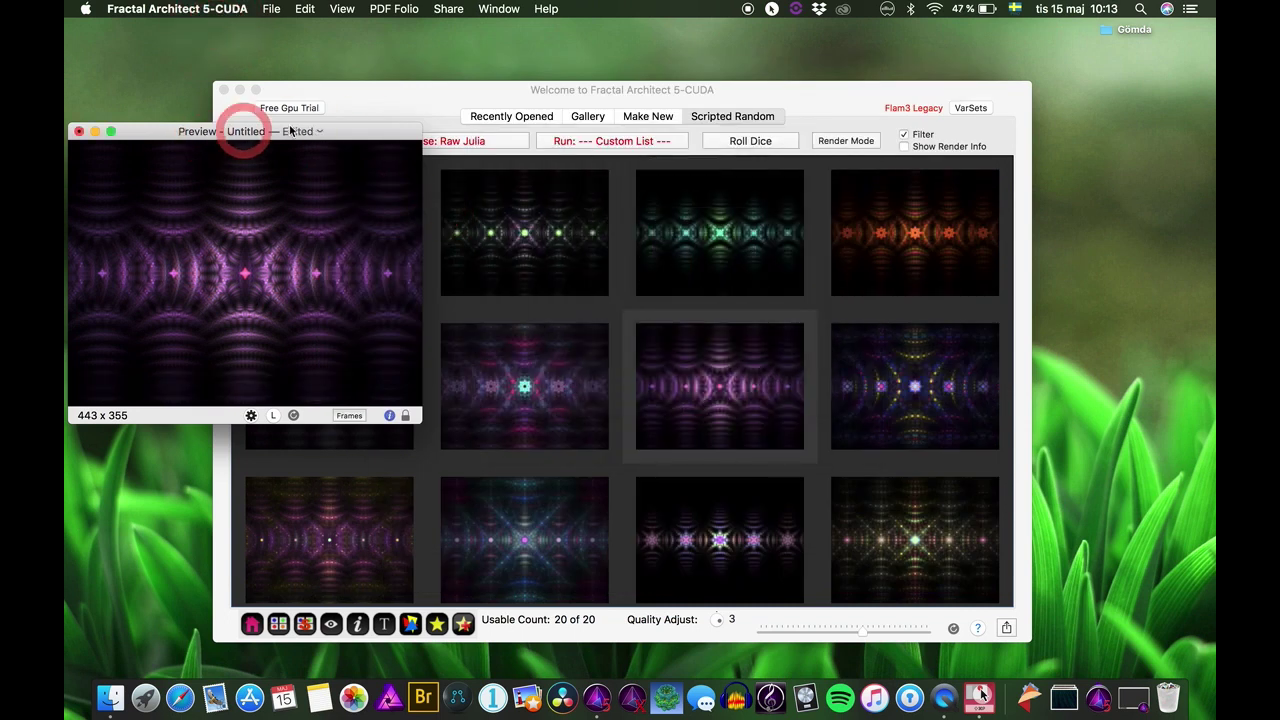
left_click(462, 95)
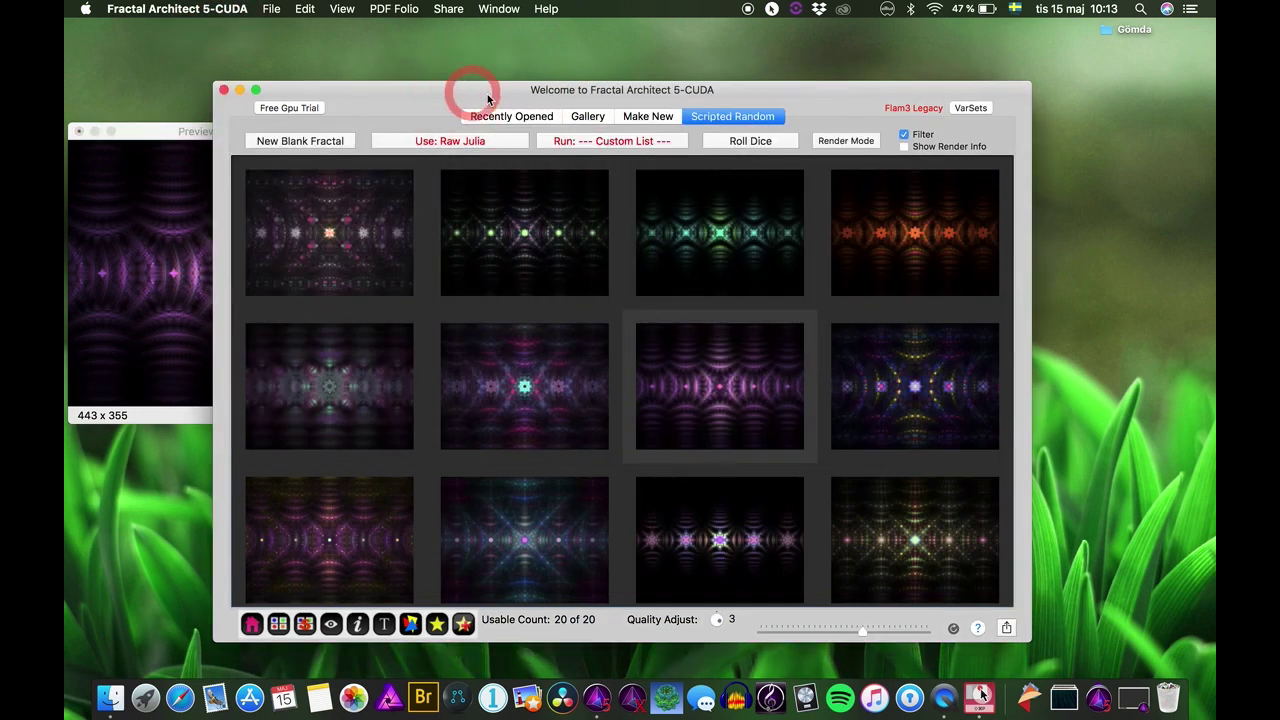
Change gridTile's script arguments to xOffset 0.5 and yOffset 0.2
left_click(620, 141)
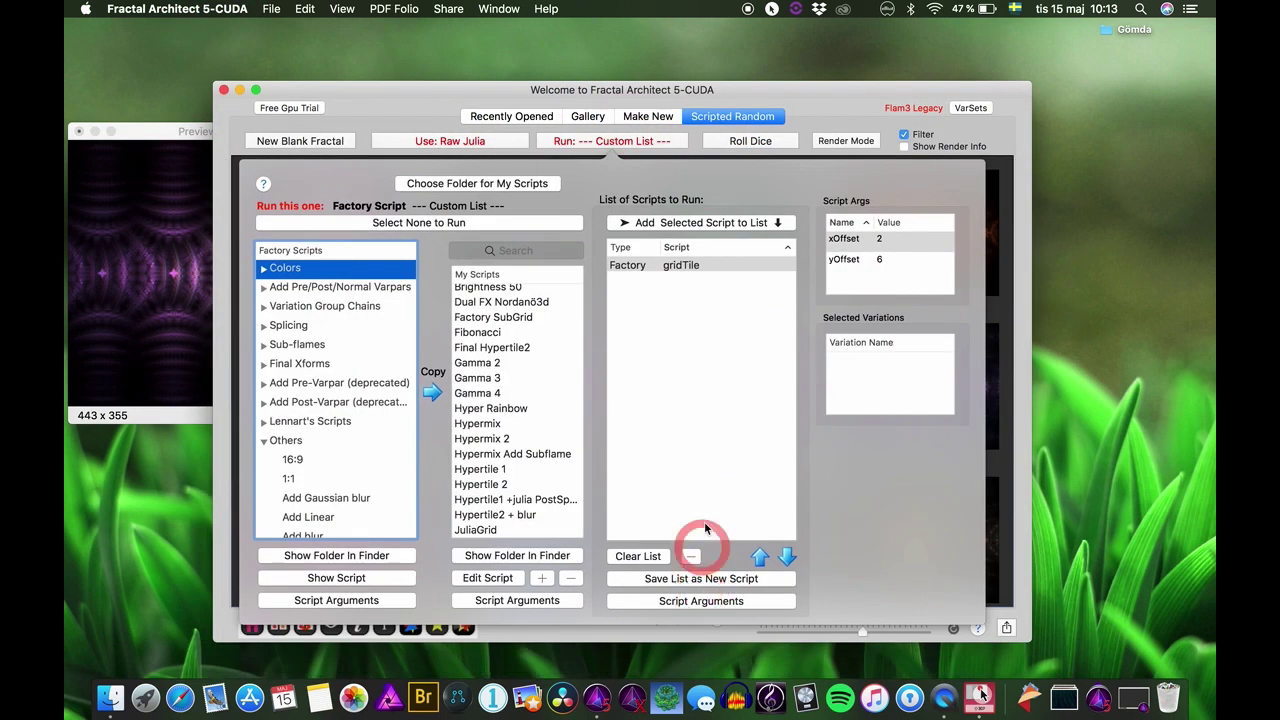
left_click(705, 264)
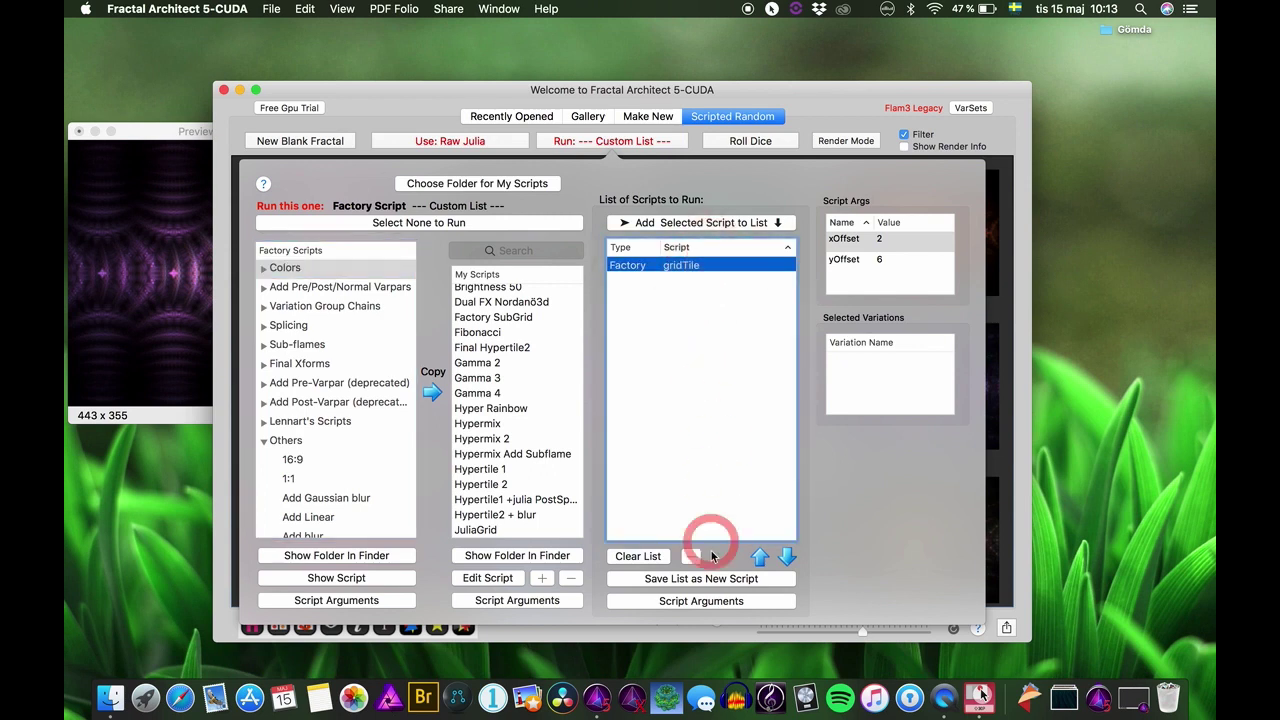
left_click(716, 600)
left_click(811, 303)
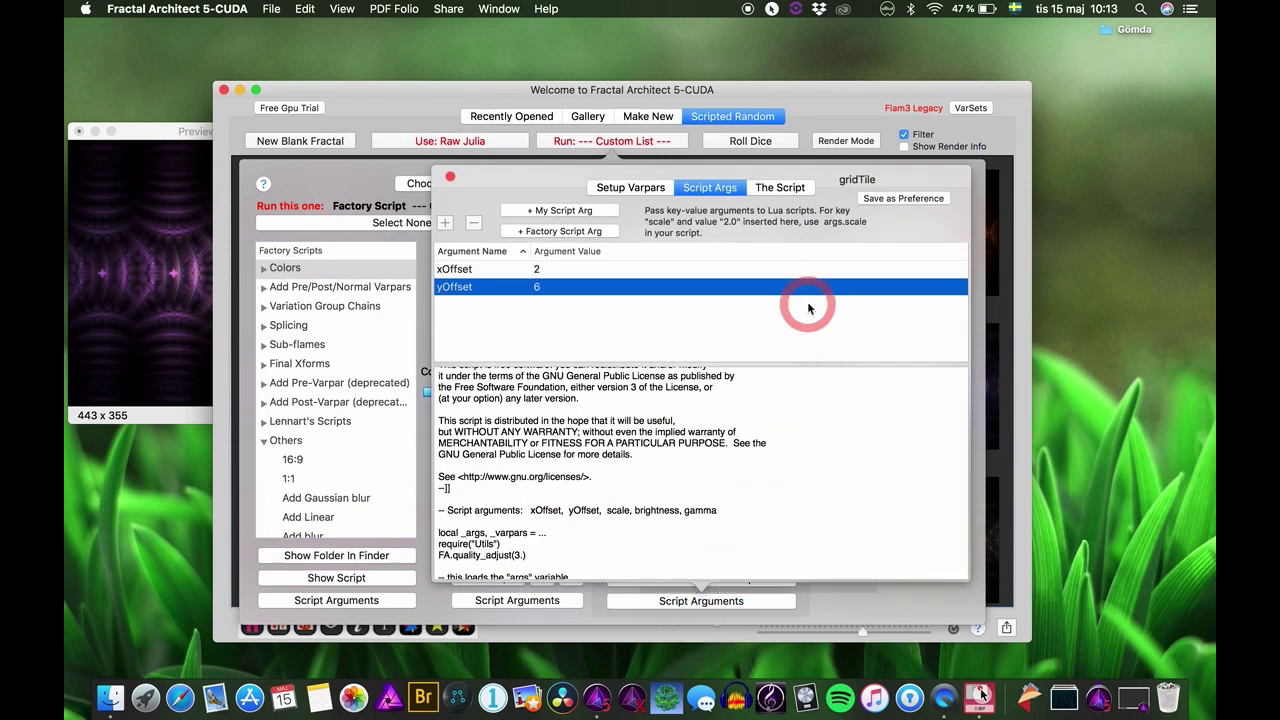
left_click(560, 270)
double_click(545, 269)
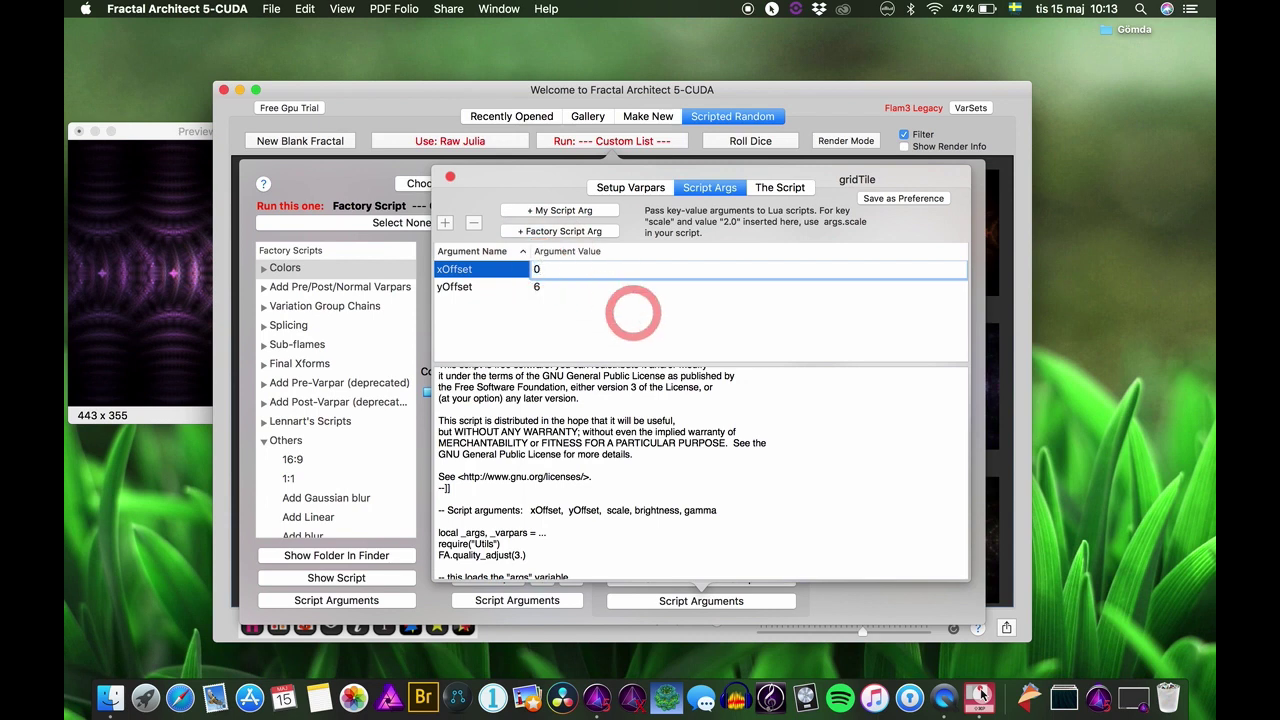
type("0.5")
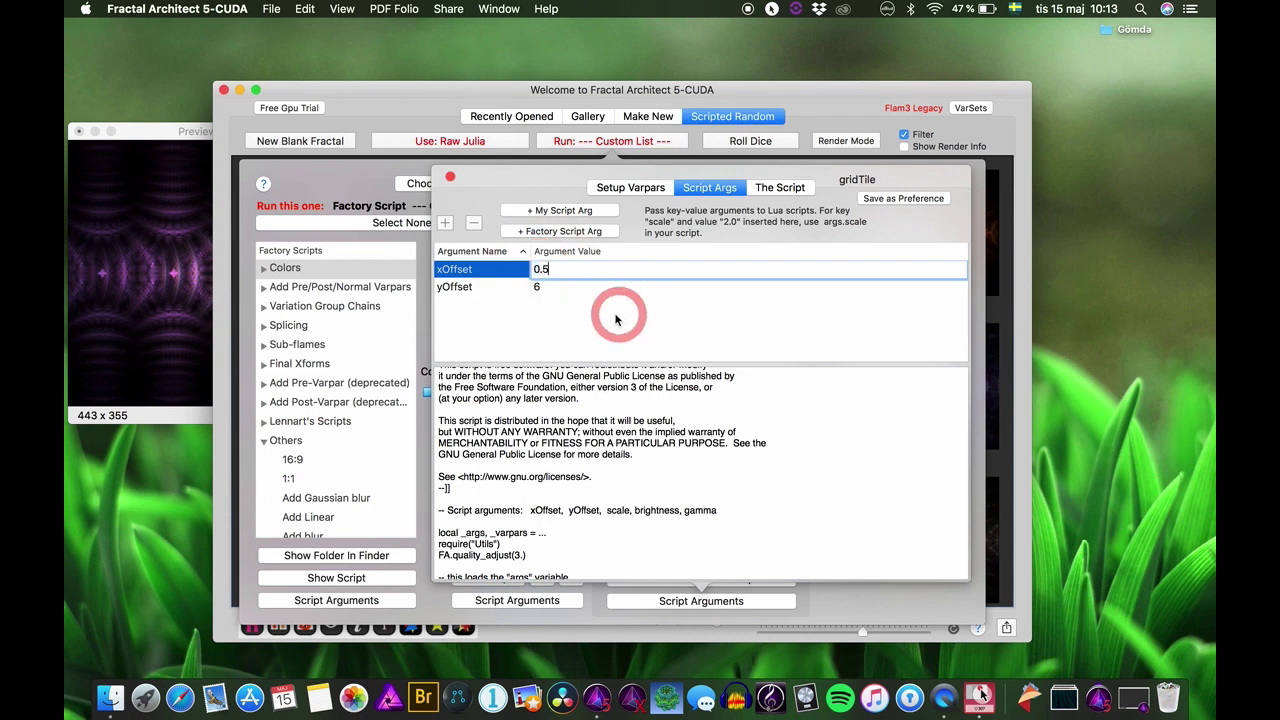
double_click(533, 286)
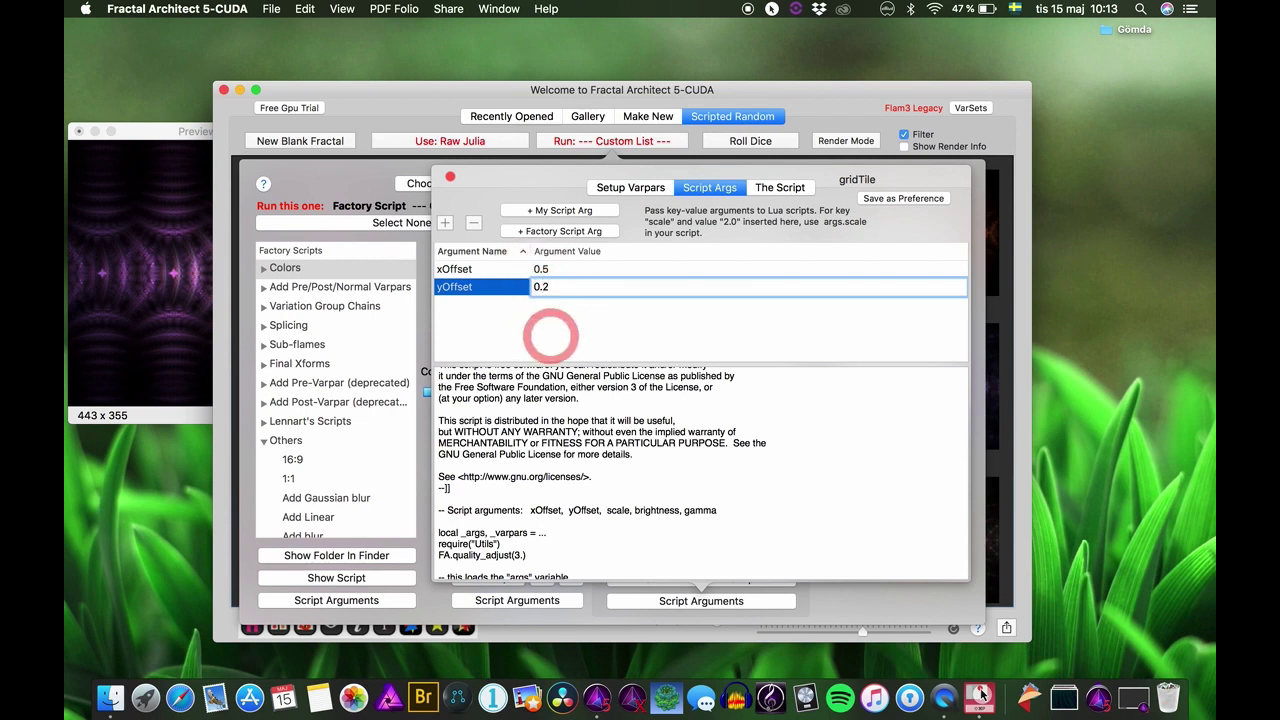
key("Return")
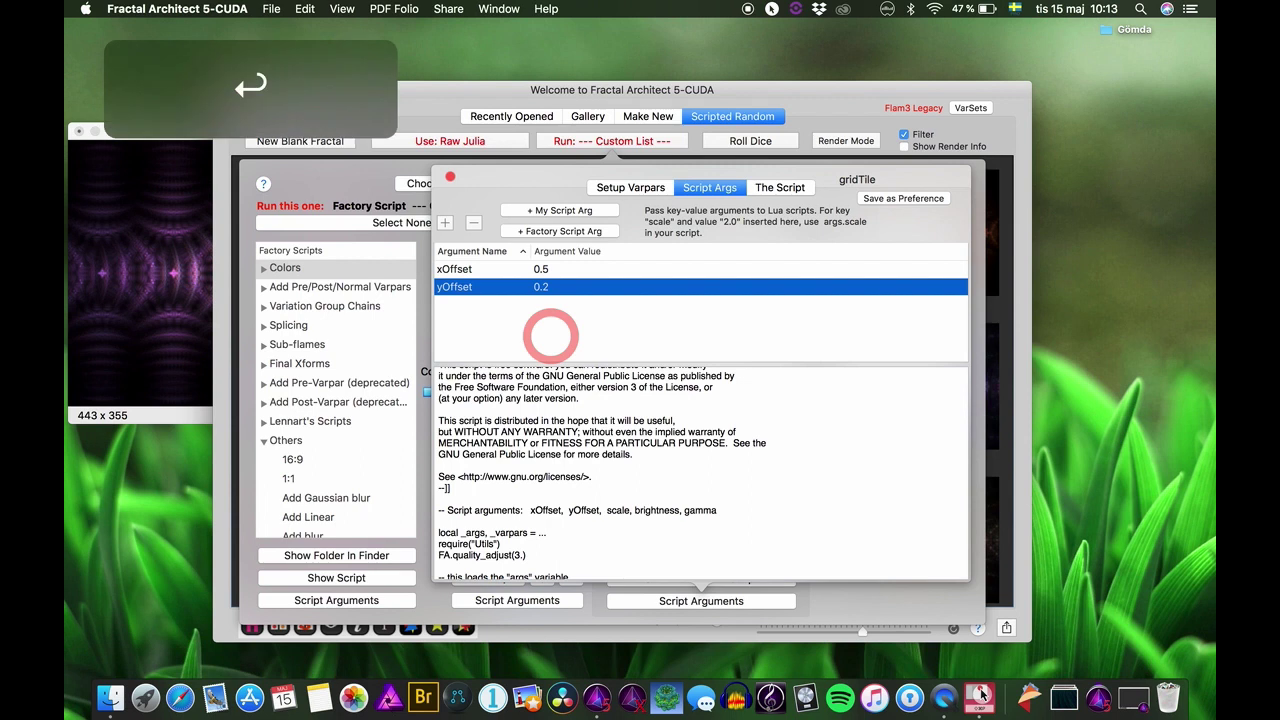
left_click(452, 177)
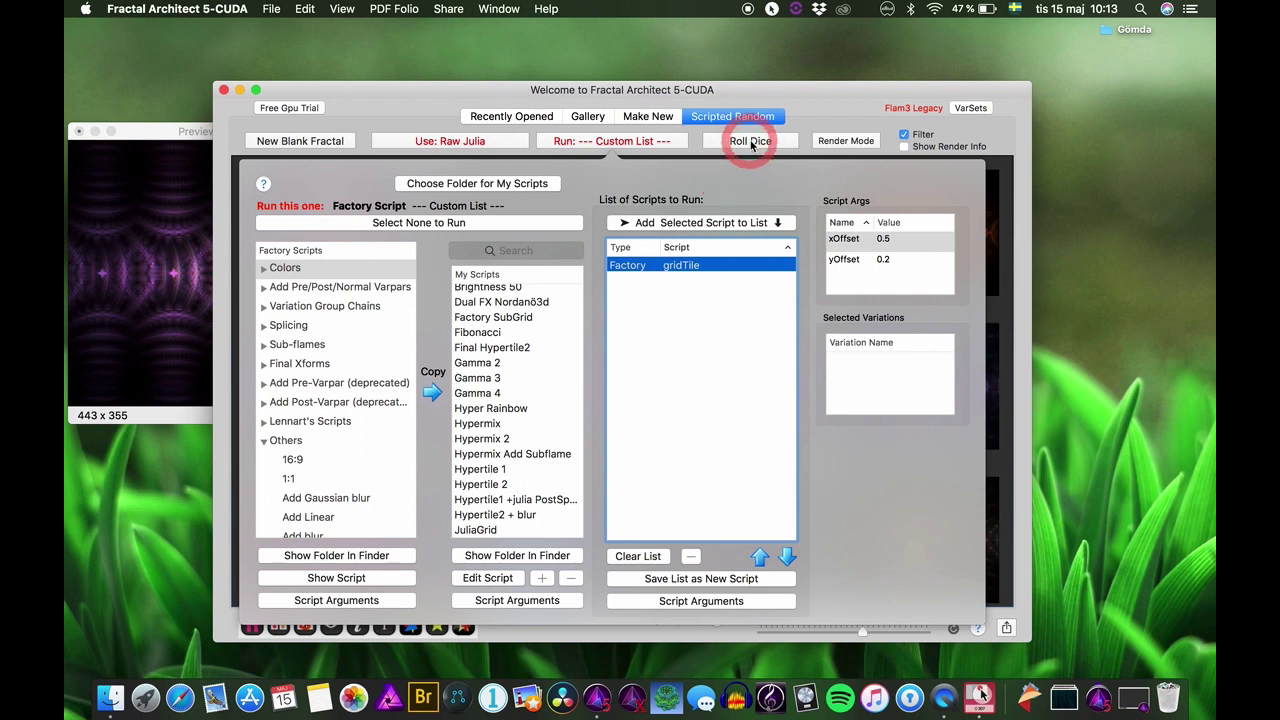
Add a third gridTile argument, scale with value 200, and roll a new batch
left_click(751, 141)
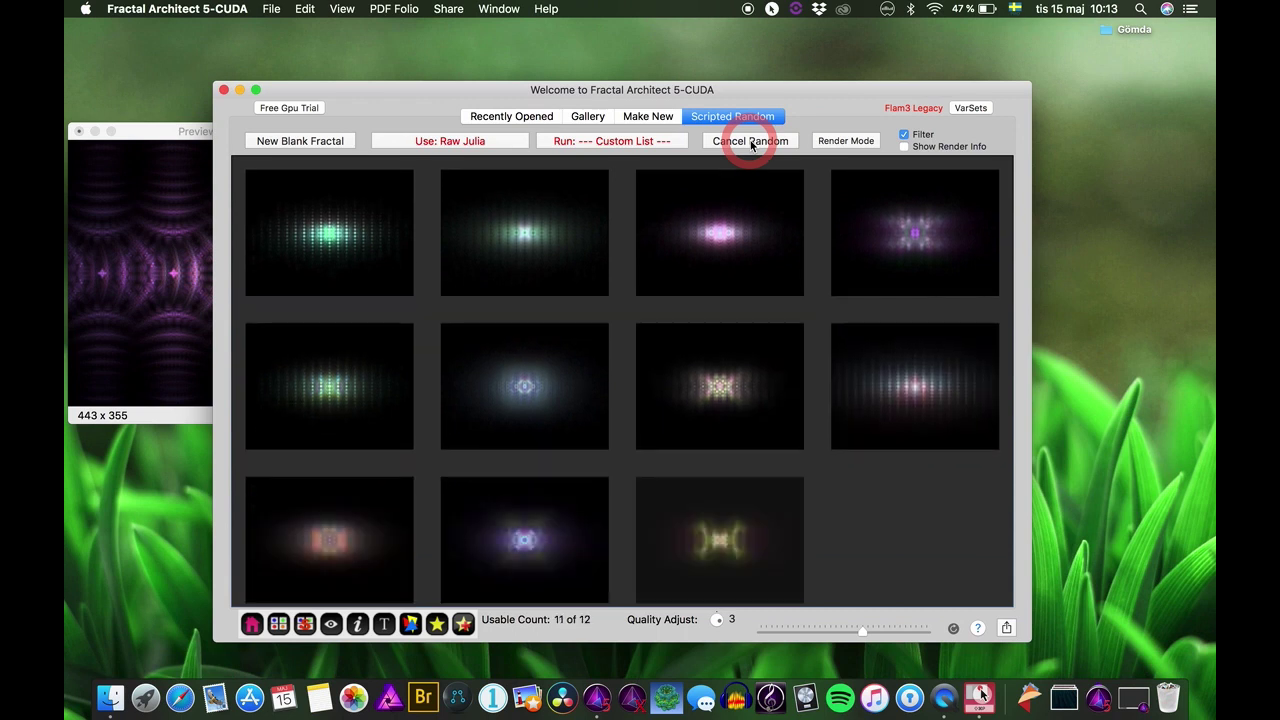
left_click(586, 140)
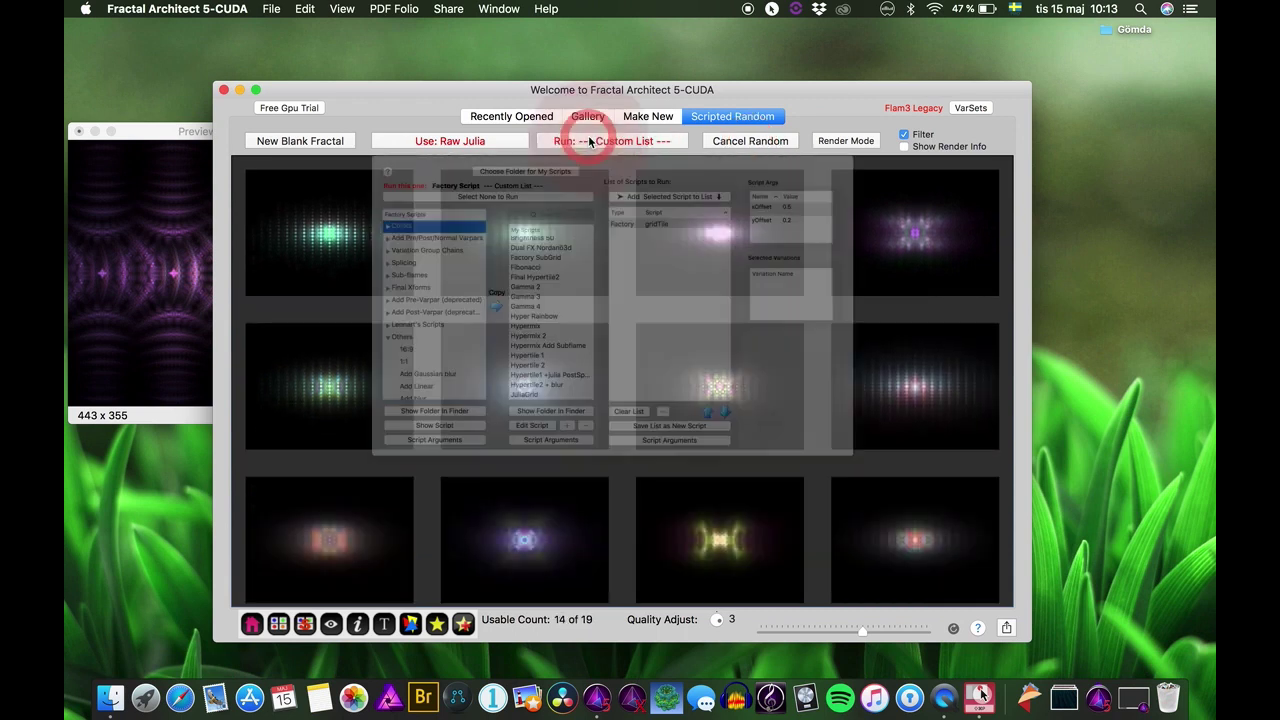
left_click(690, 600)
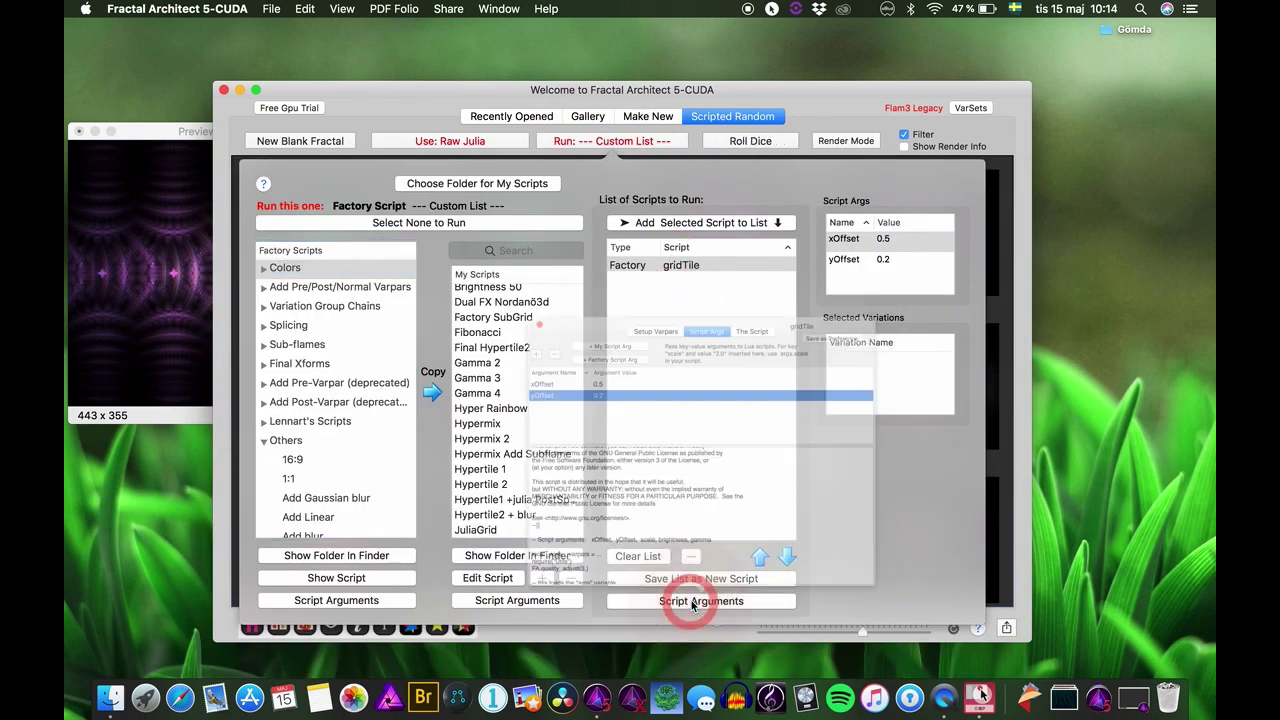
left_click(465, 235)
left_click(445, 226)
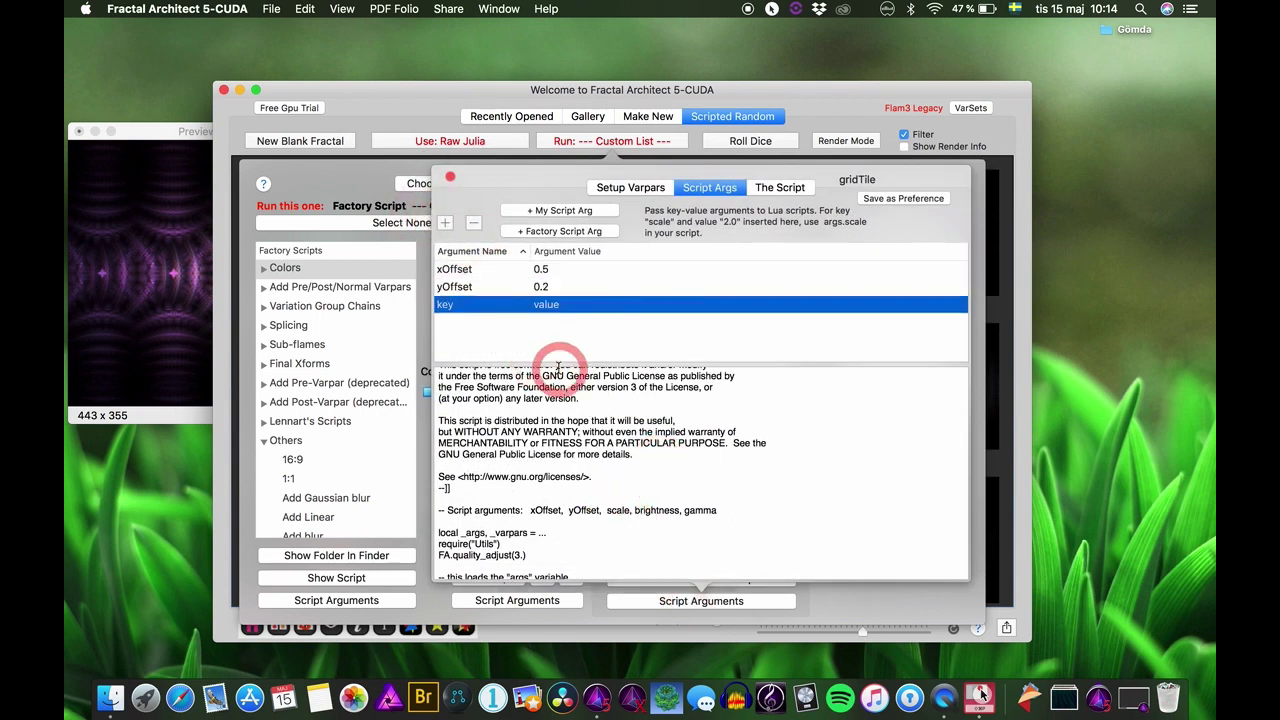
double_click(456, 305)
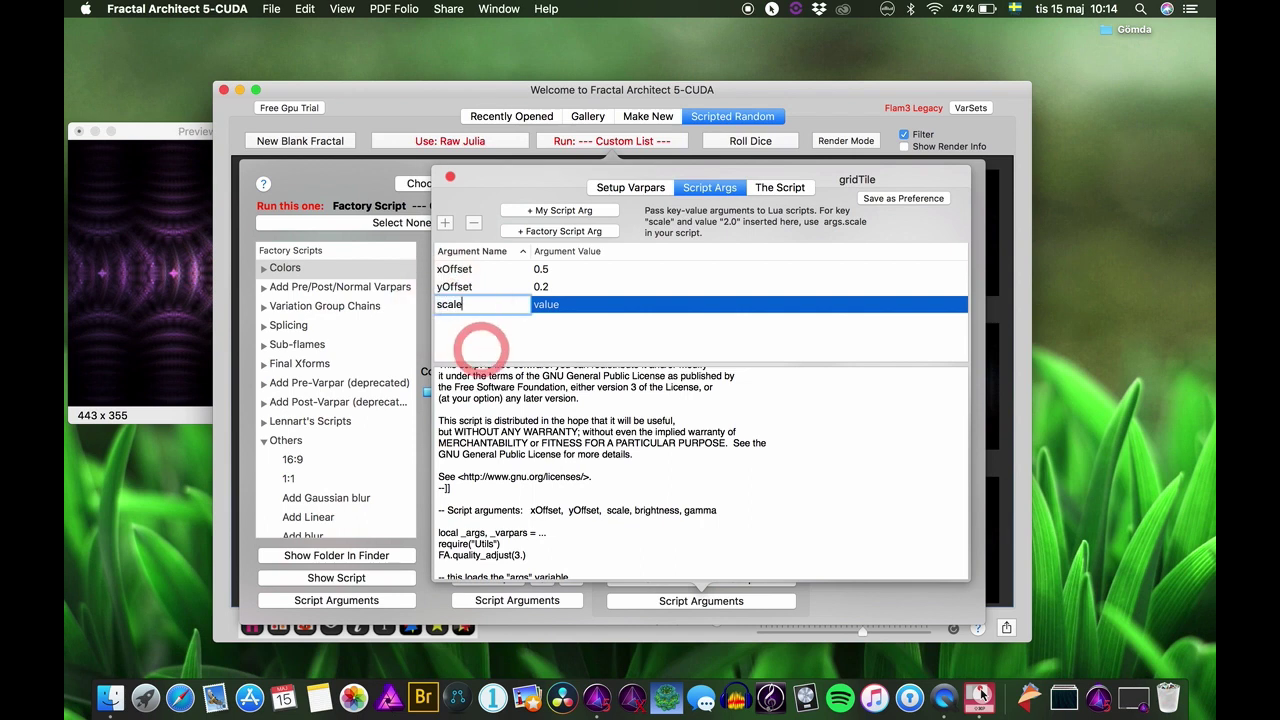
type("scale")
double_click(545, 305)
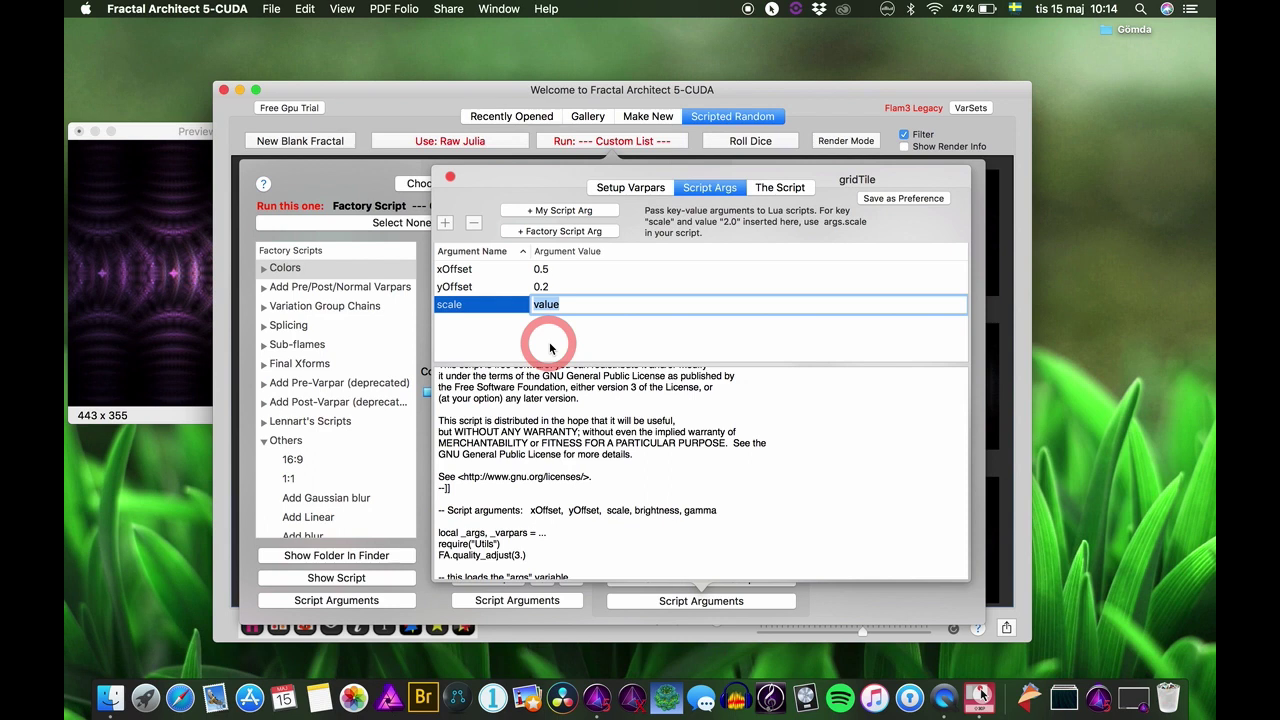
left_click(450, 176)
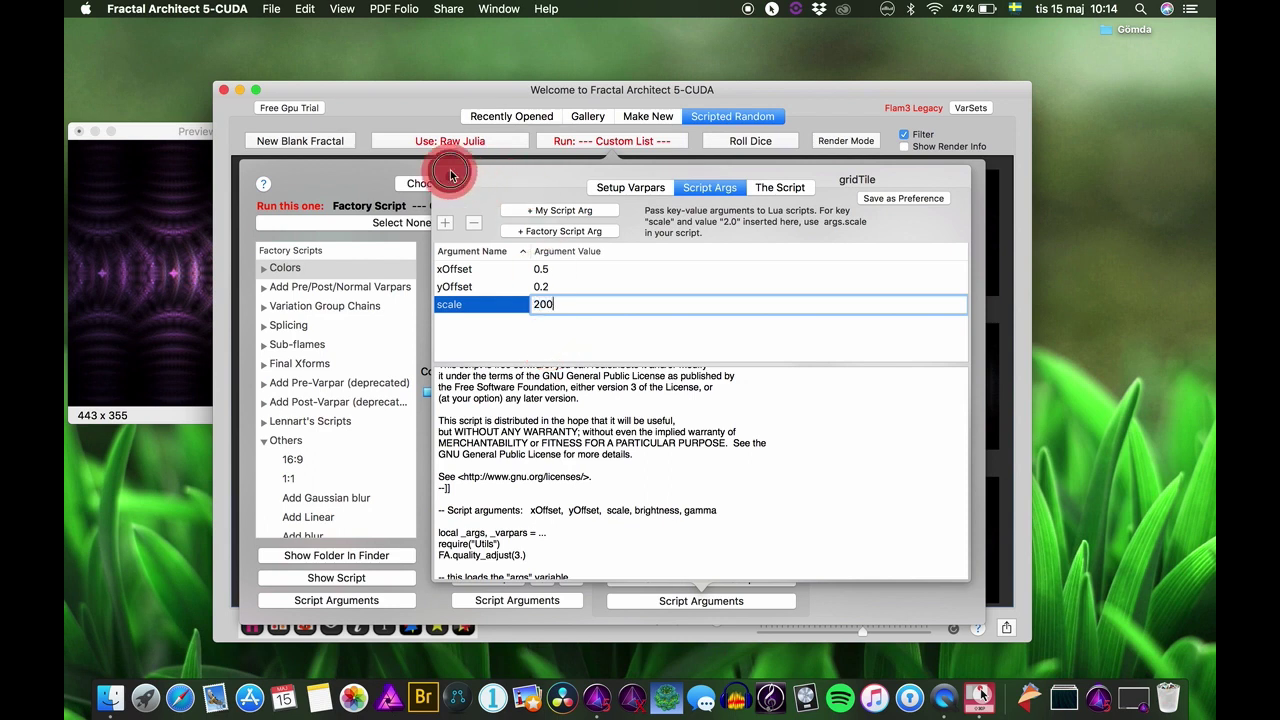
left_click(733, 143)
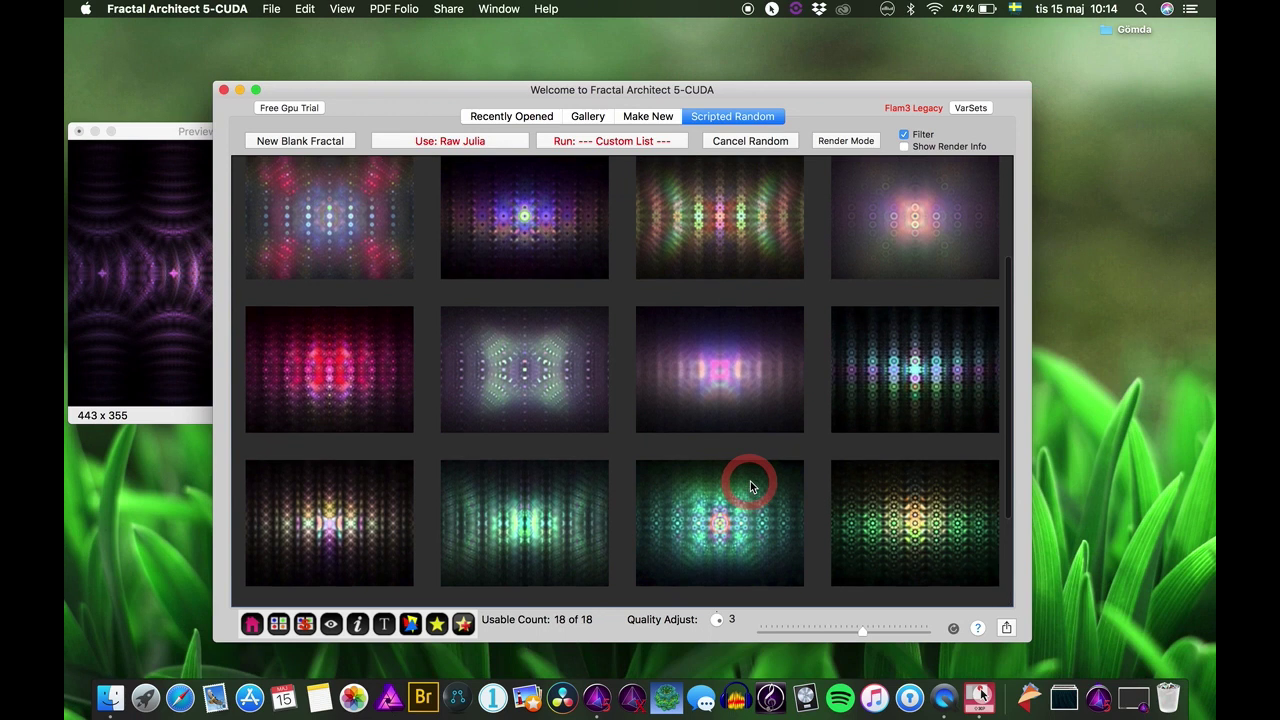
Select the green tiled fractal, view it full-size in Quicklook, then open it in the Xform Editor
left_click(905, 371)
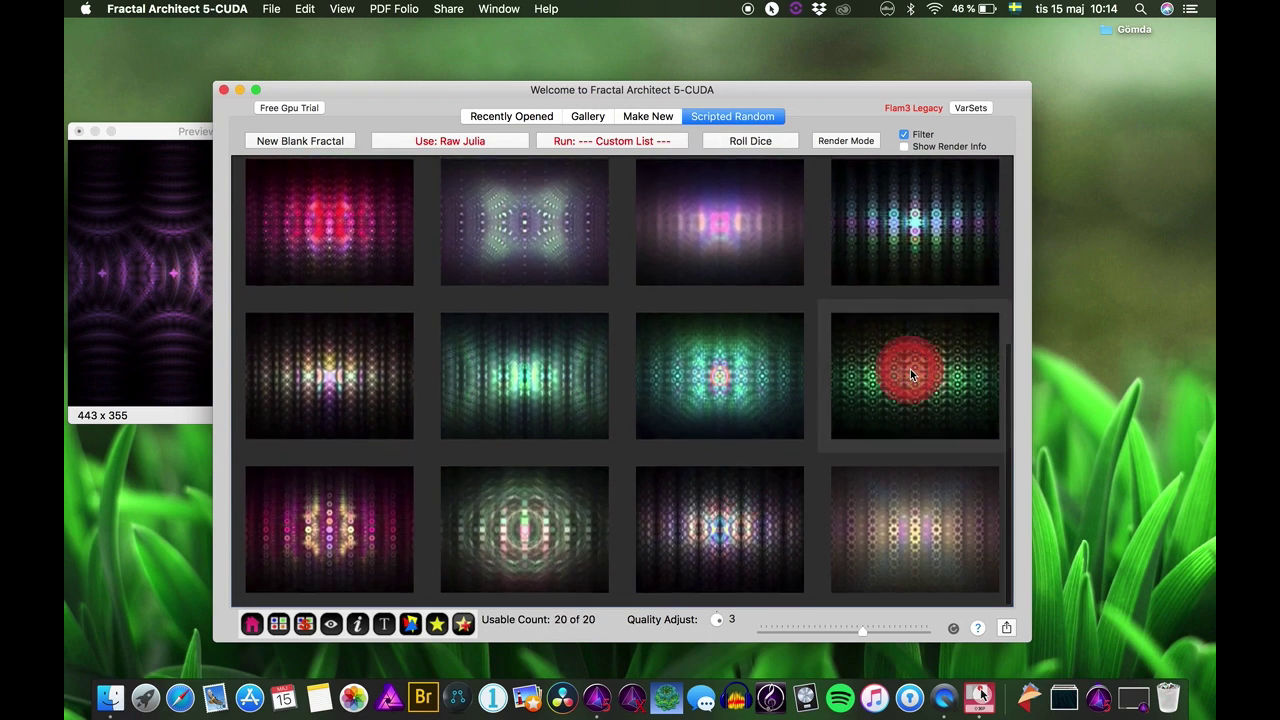
key("space")
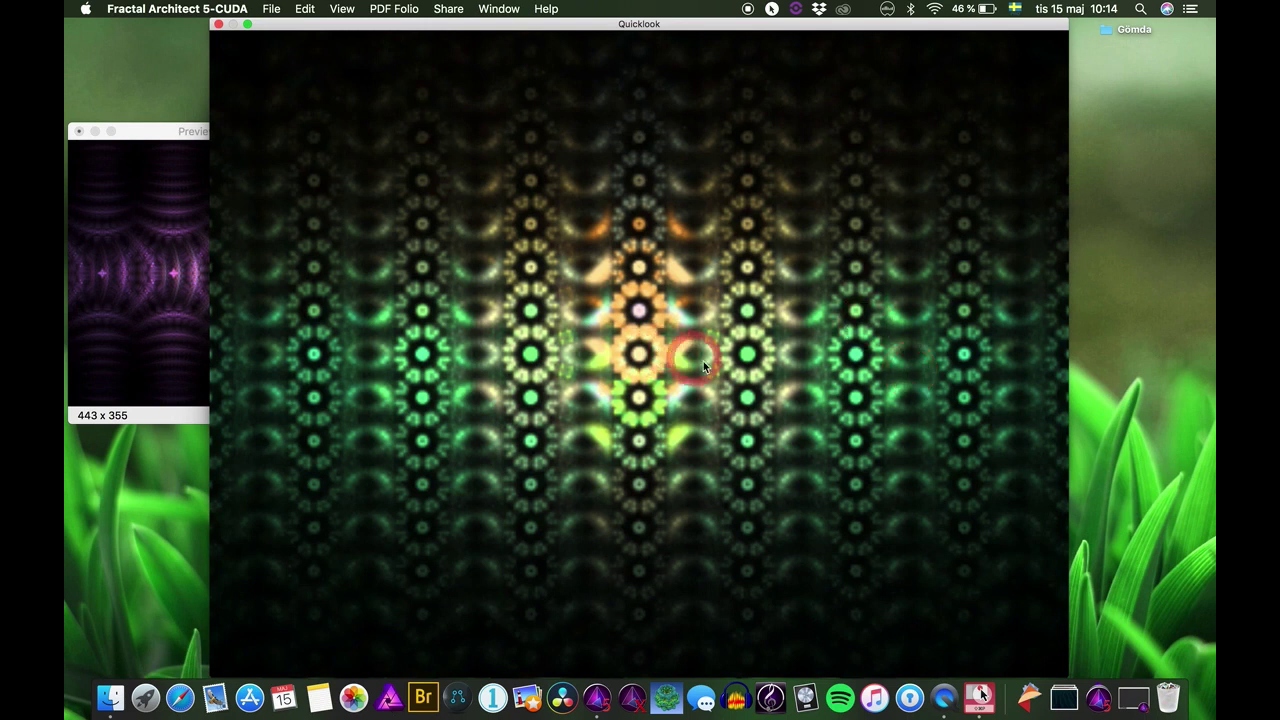
key("space")
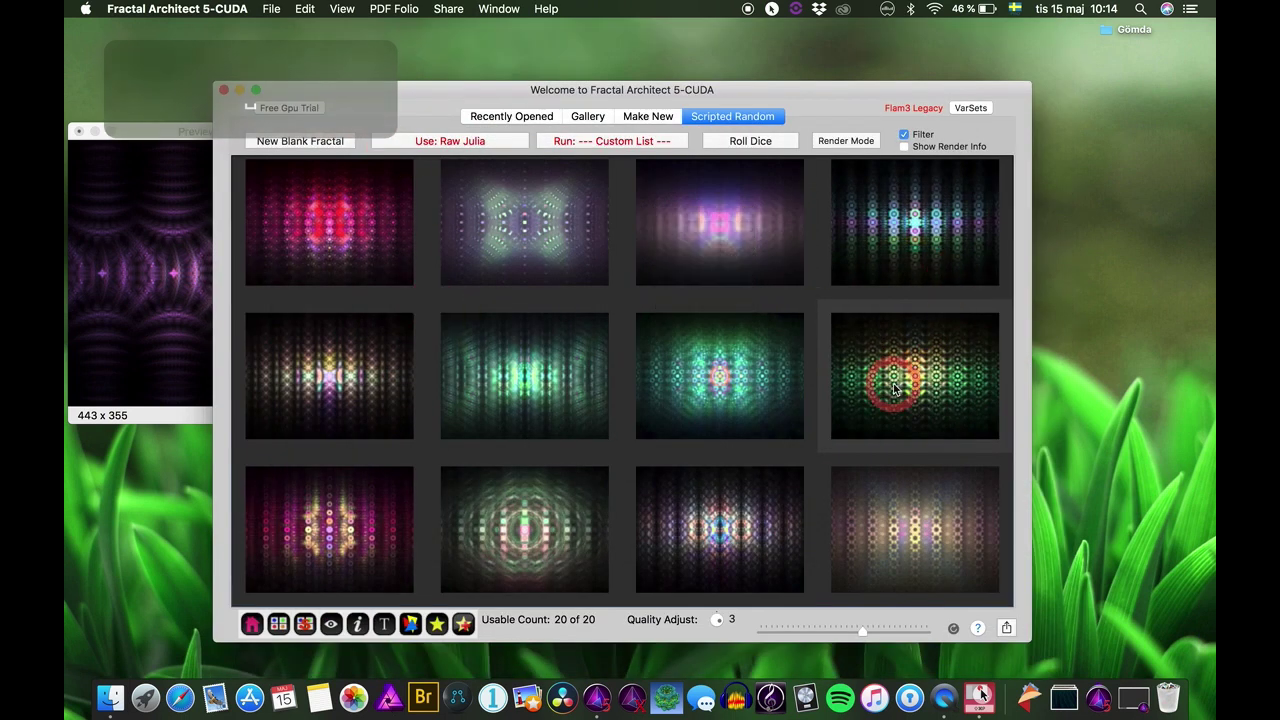
left_click(409, 625)
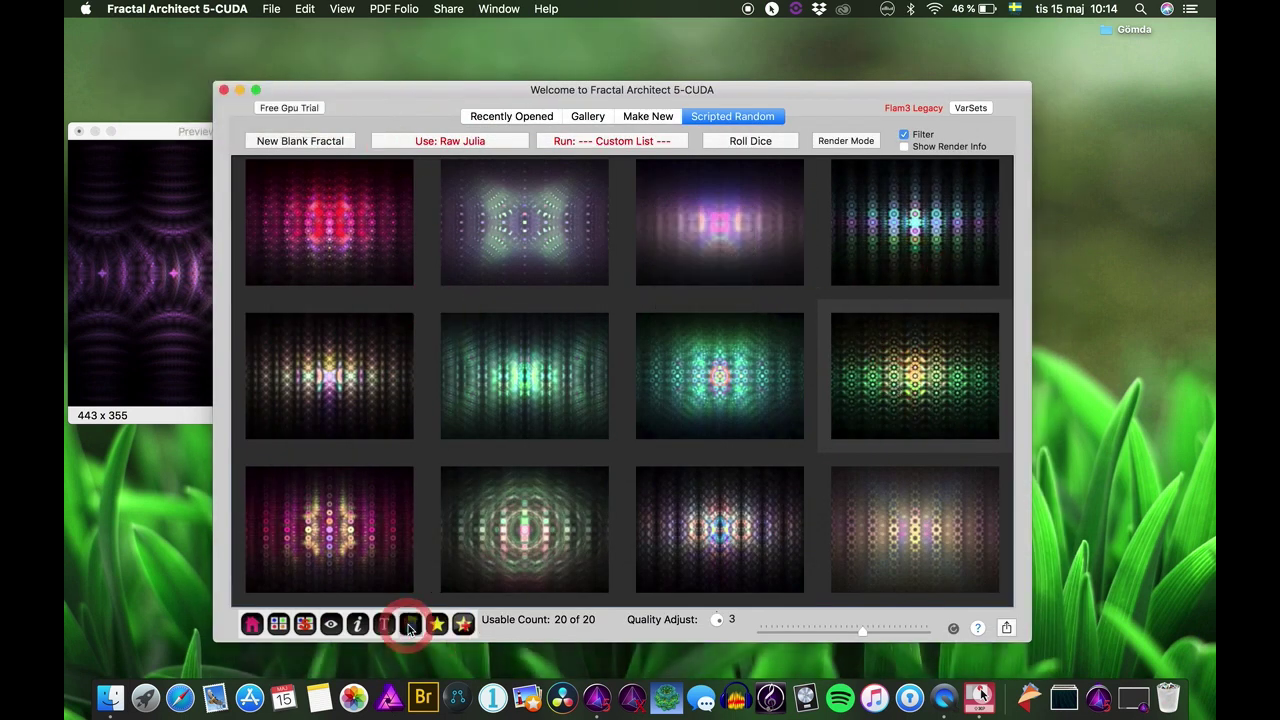
In the Xform Editor, set the weight of transforms 6, 7, 8 and 9 to 5
left_click(640, 337)
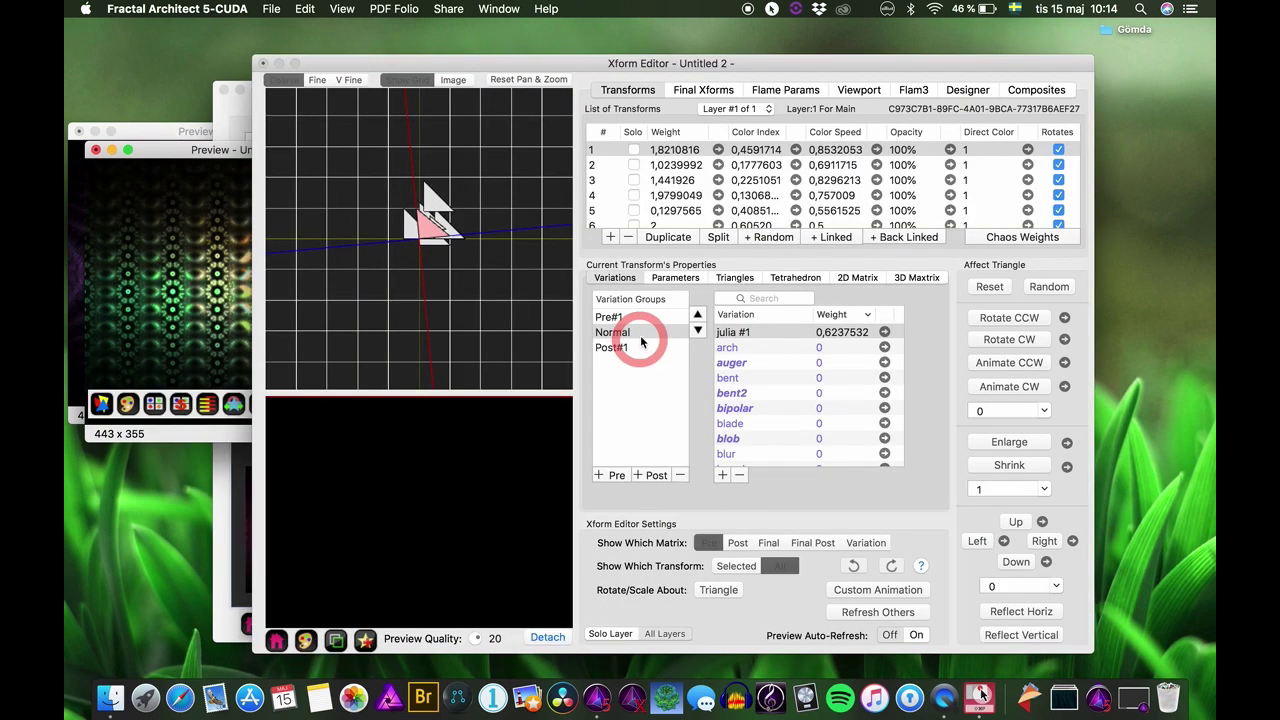
left_click(727, 190)
scroll(727, 190, "down", 2)
left_click(645, 175)
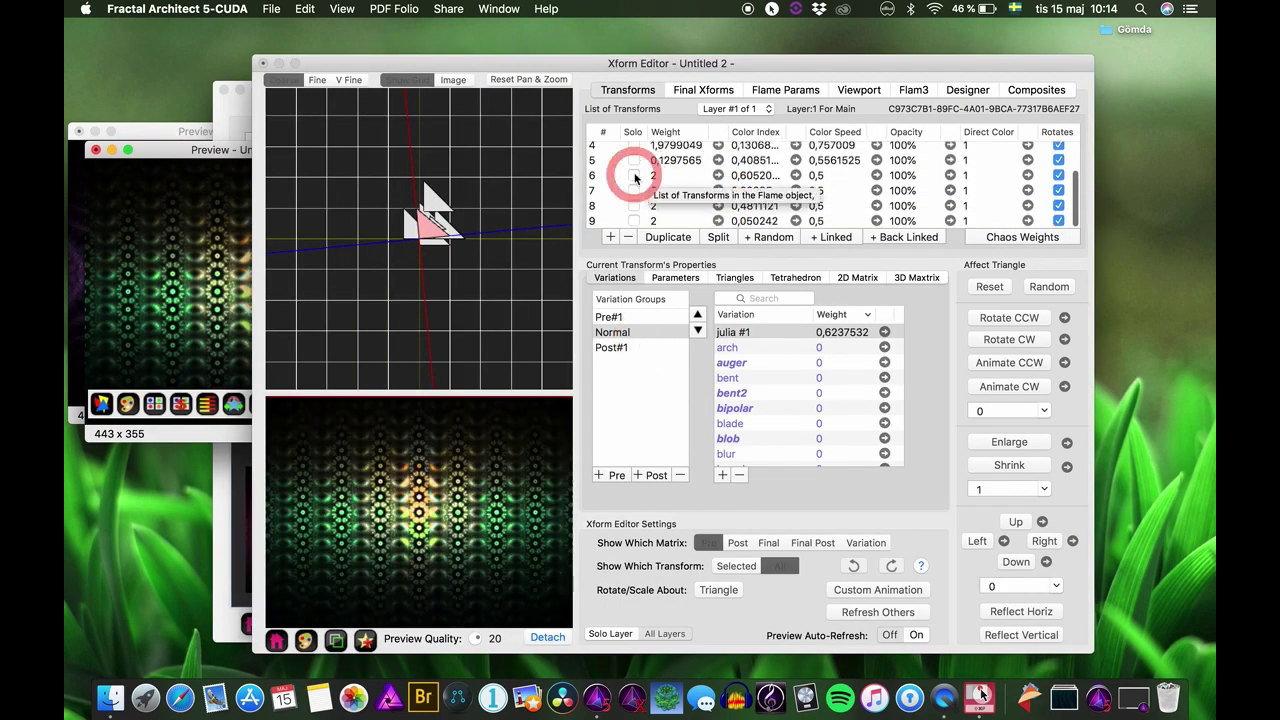
left_click(654, 176)
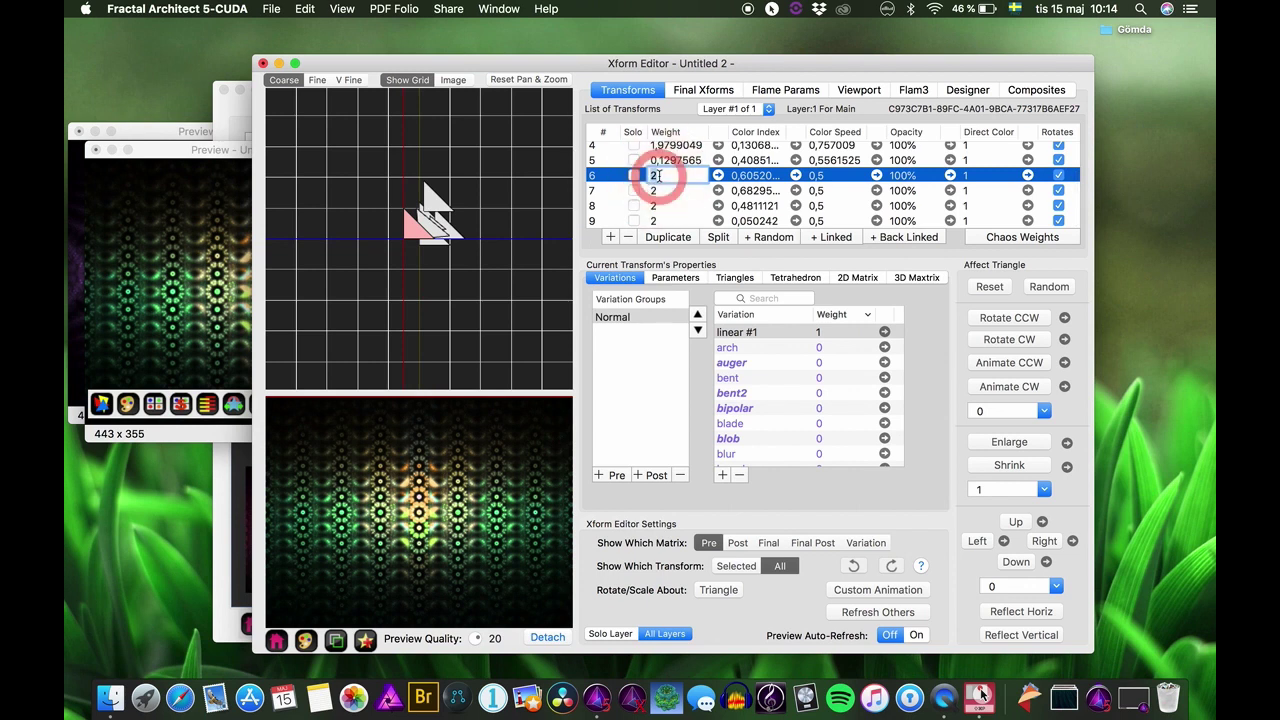
left_click(655, 191)
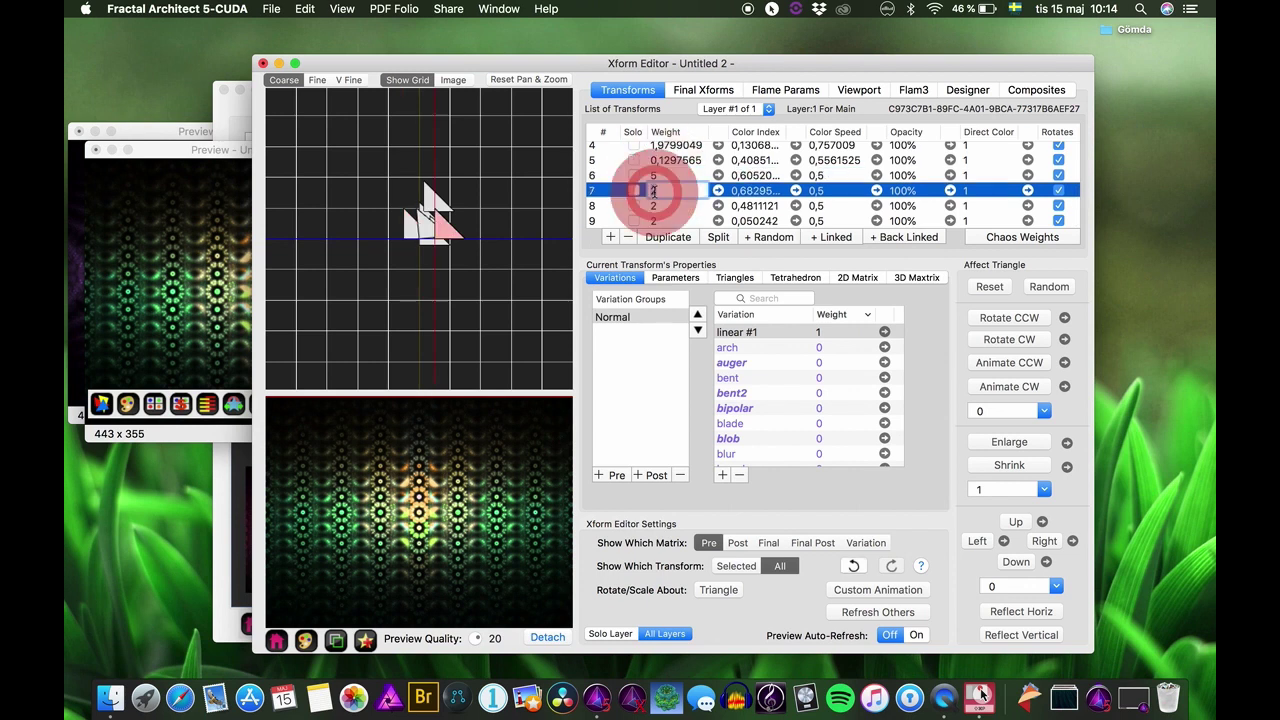
type("5")
left_click(655, 206)
type("5")
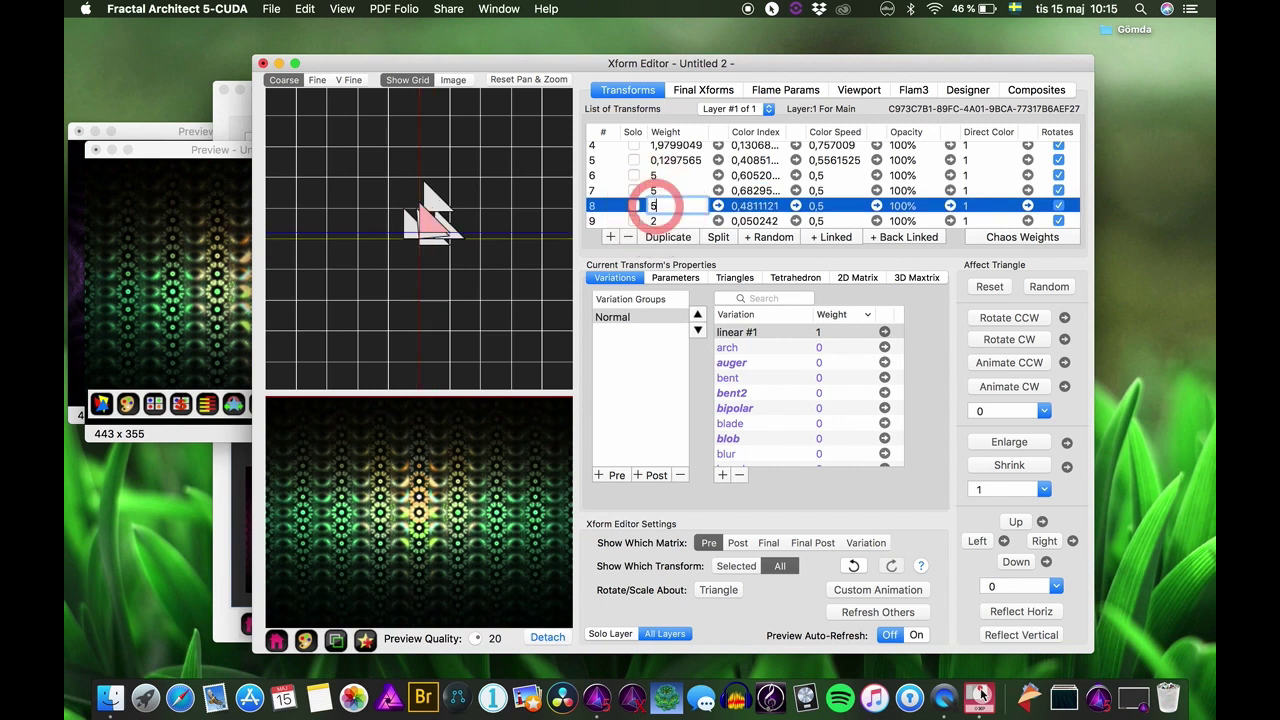
left_click(655, 219)
type("5")
key("Return")
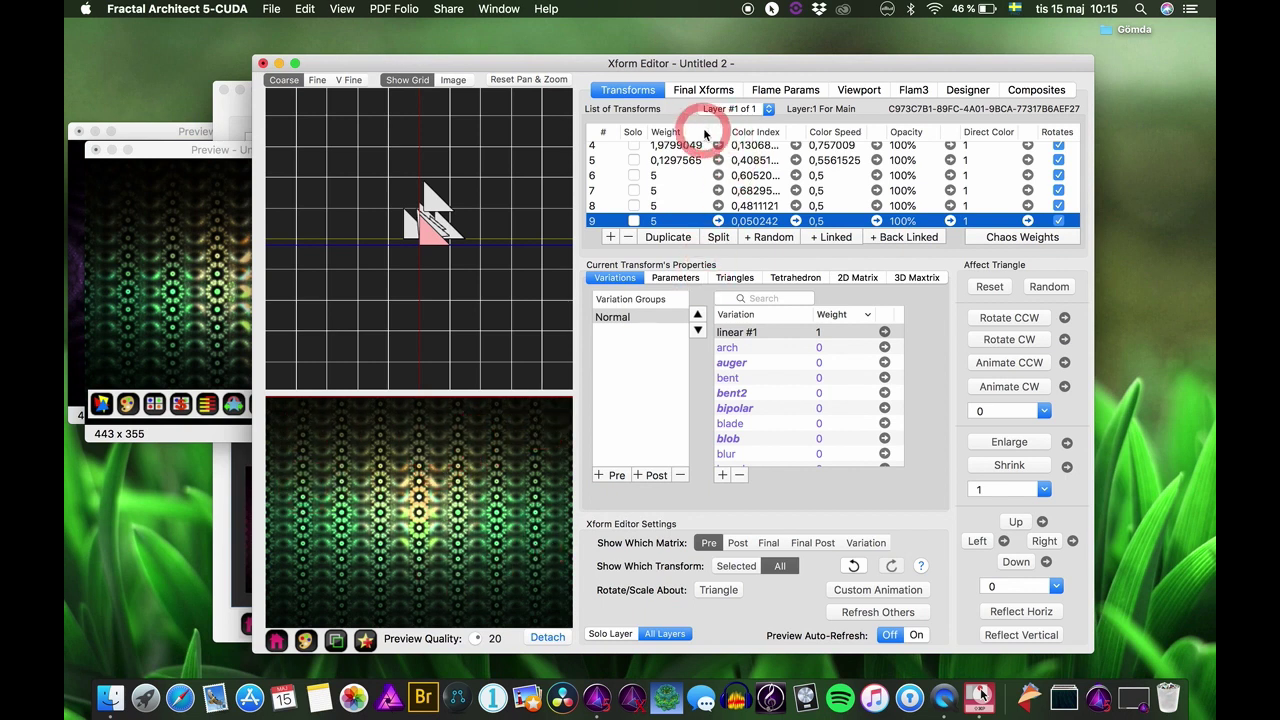
Close the Xform Editor and the Untitled 2 preview, deleting it without saving
left_click(266, 64)
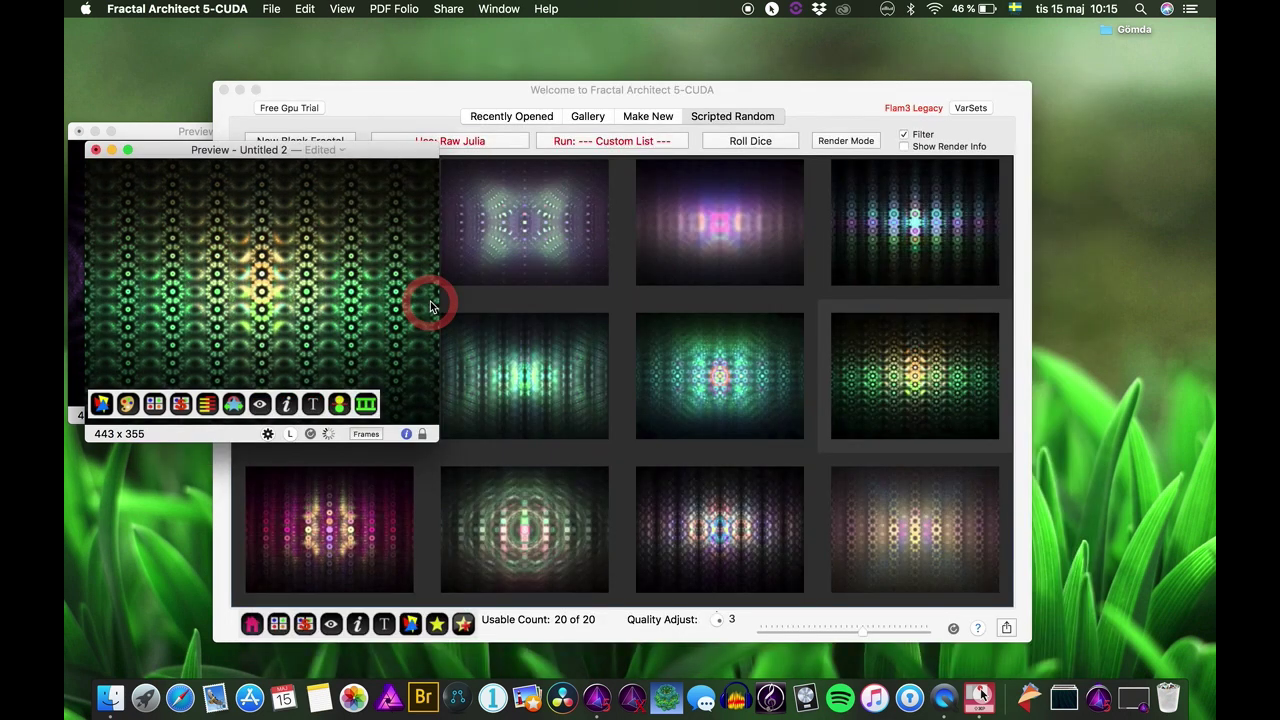
left_click(97, 151)
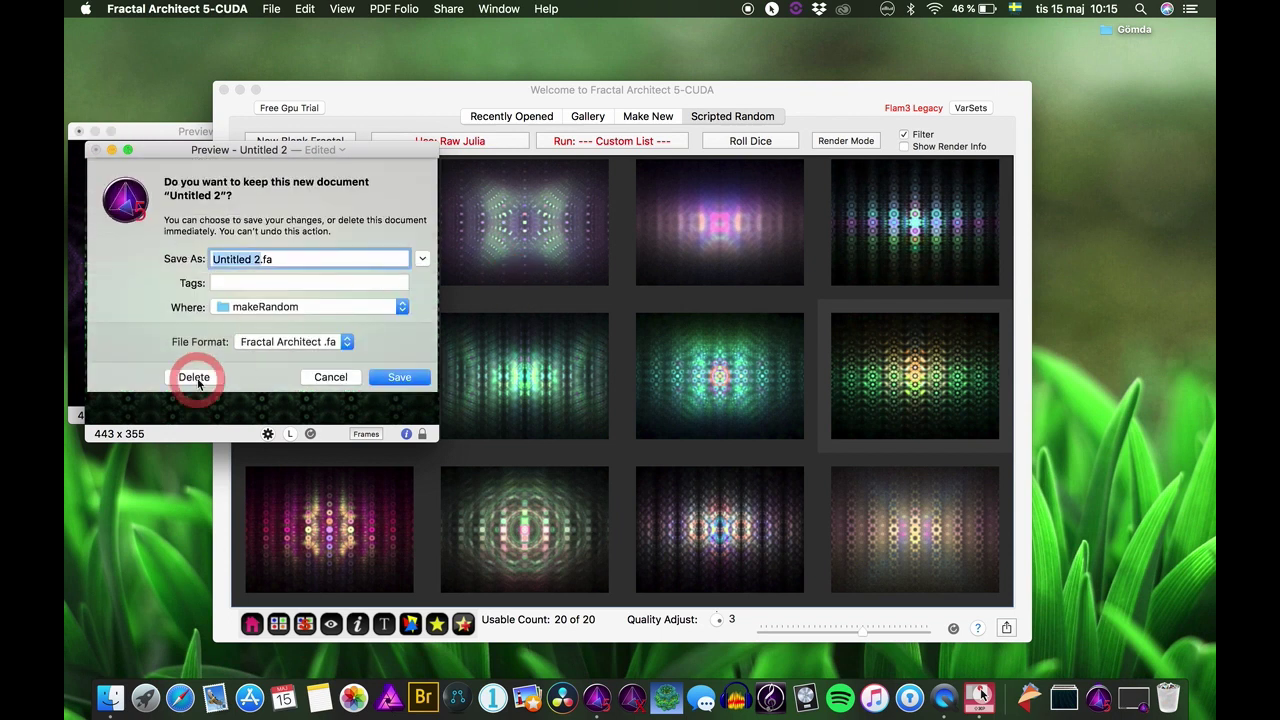
left_click(197, 380)
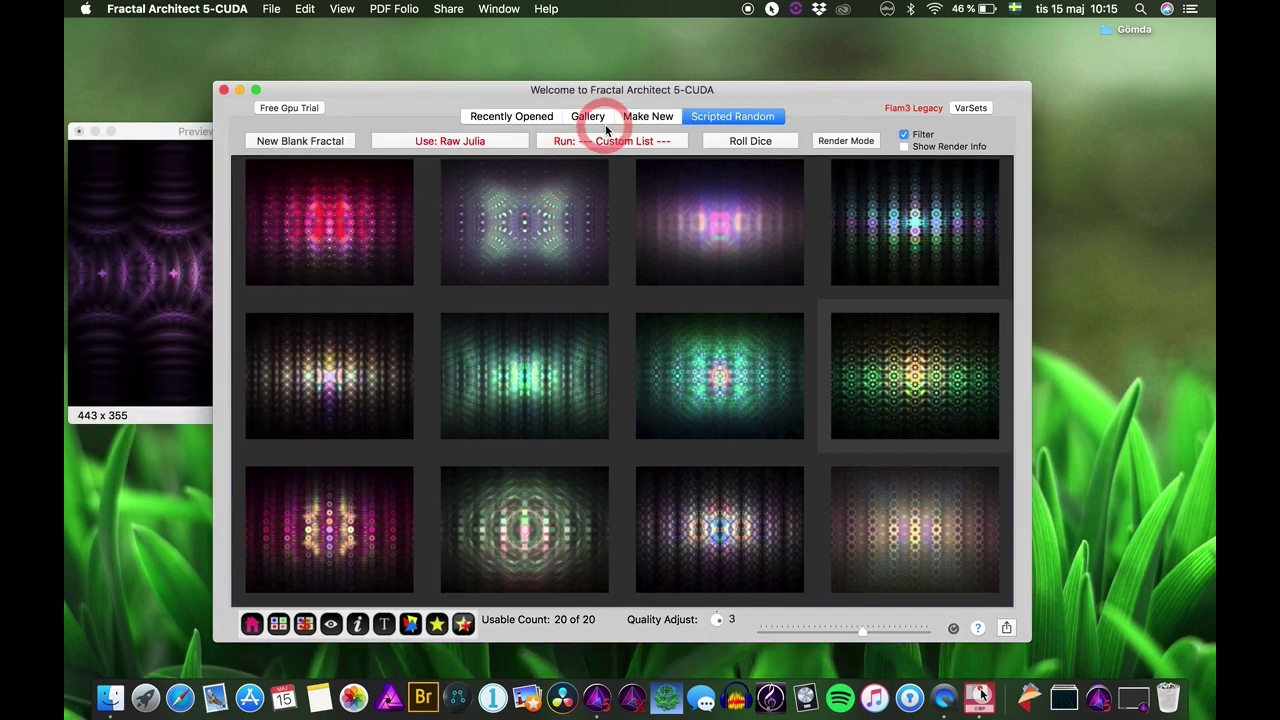
Add Postconcat Simil4 preblur from My Scripts to the custom run list beside gridTile
left_click(606, 141)
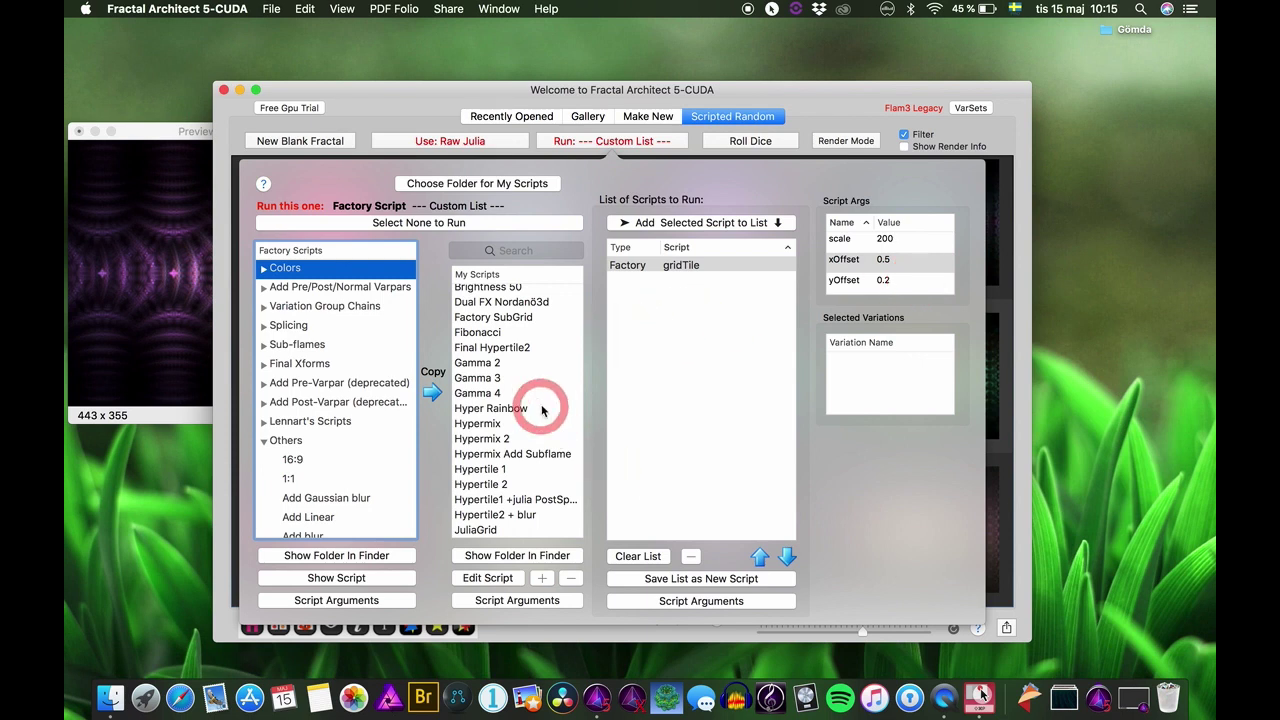
scroll(541, 410, "down", 5)
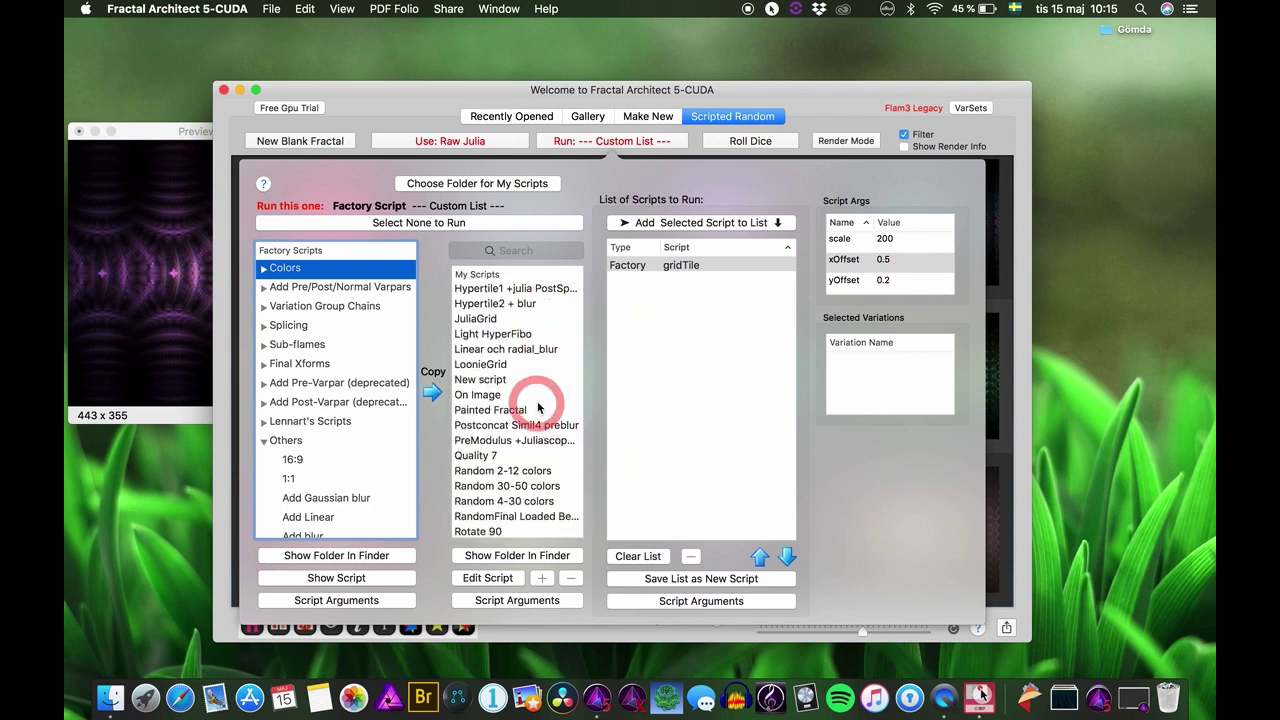
scroll(538, 408, "down", 2)
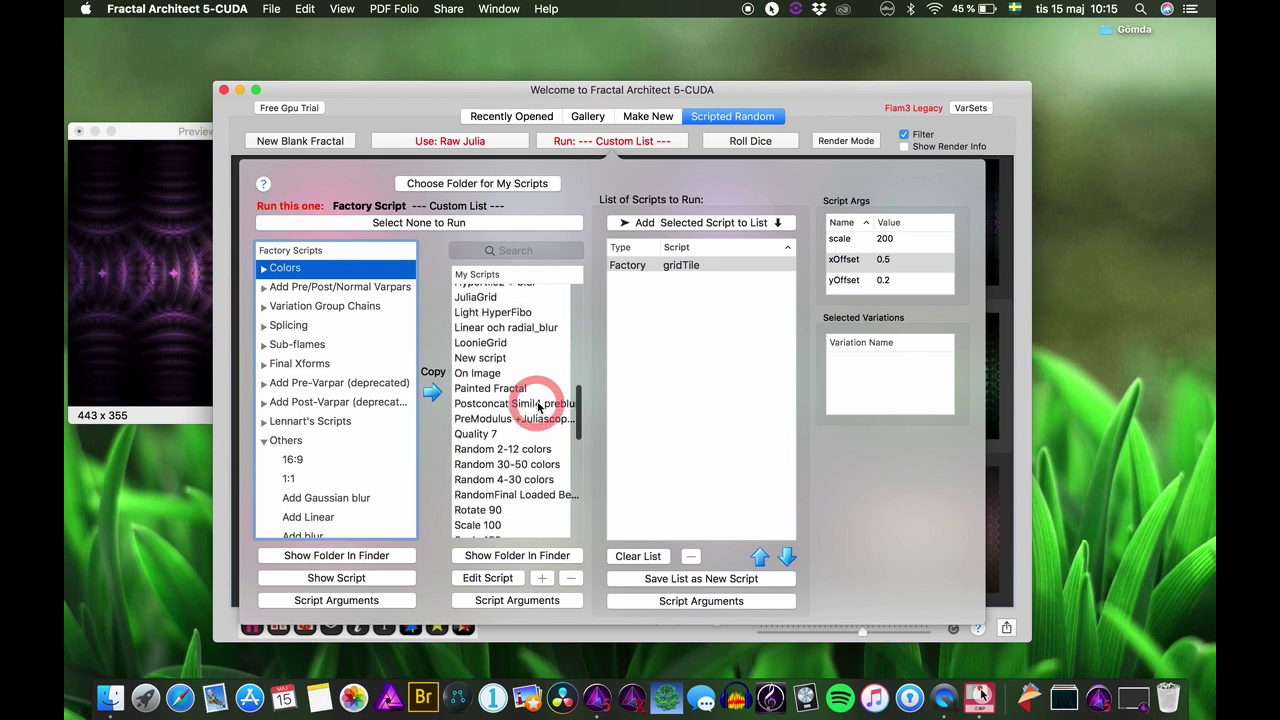
scroll(538, 408, "up", 5)
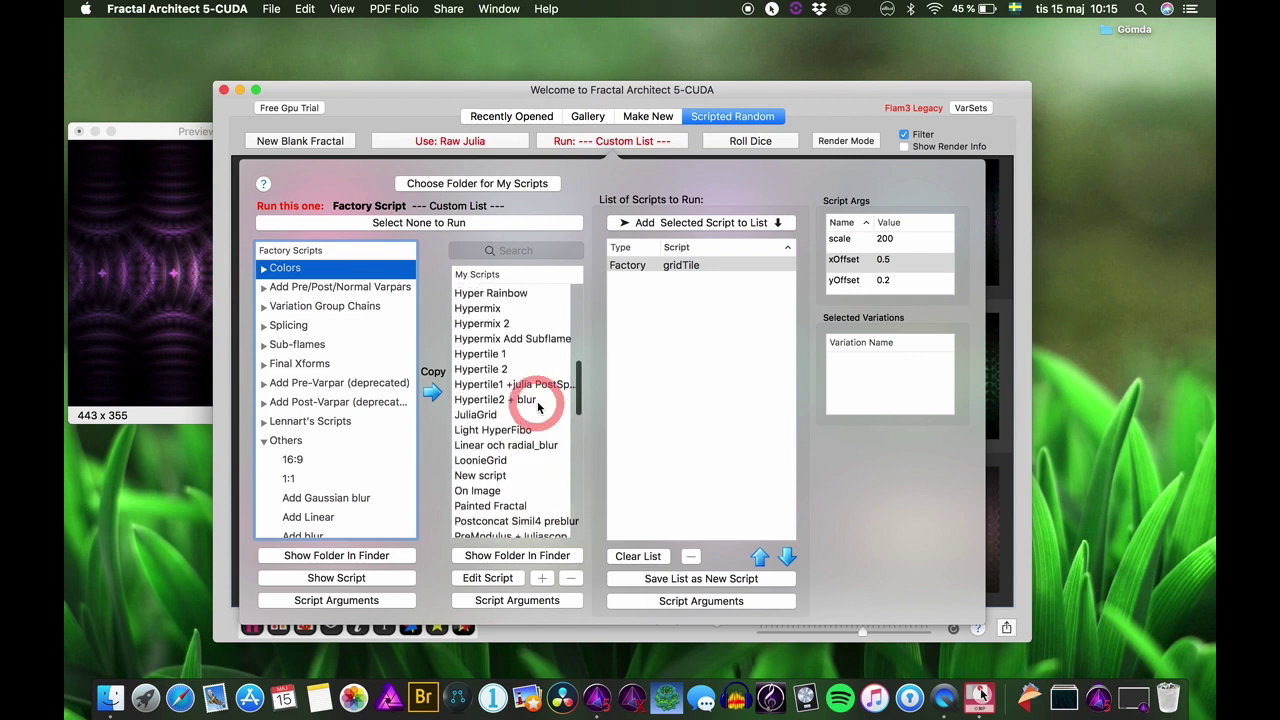
scroll(538, 408, "up", 8)
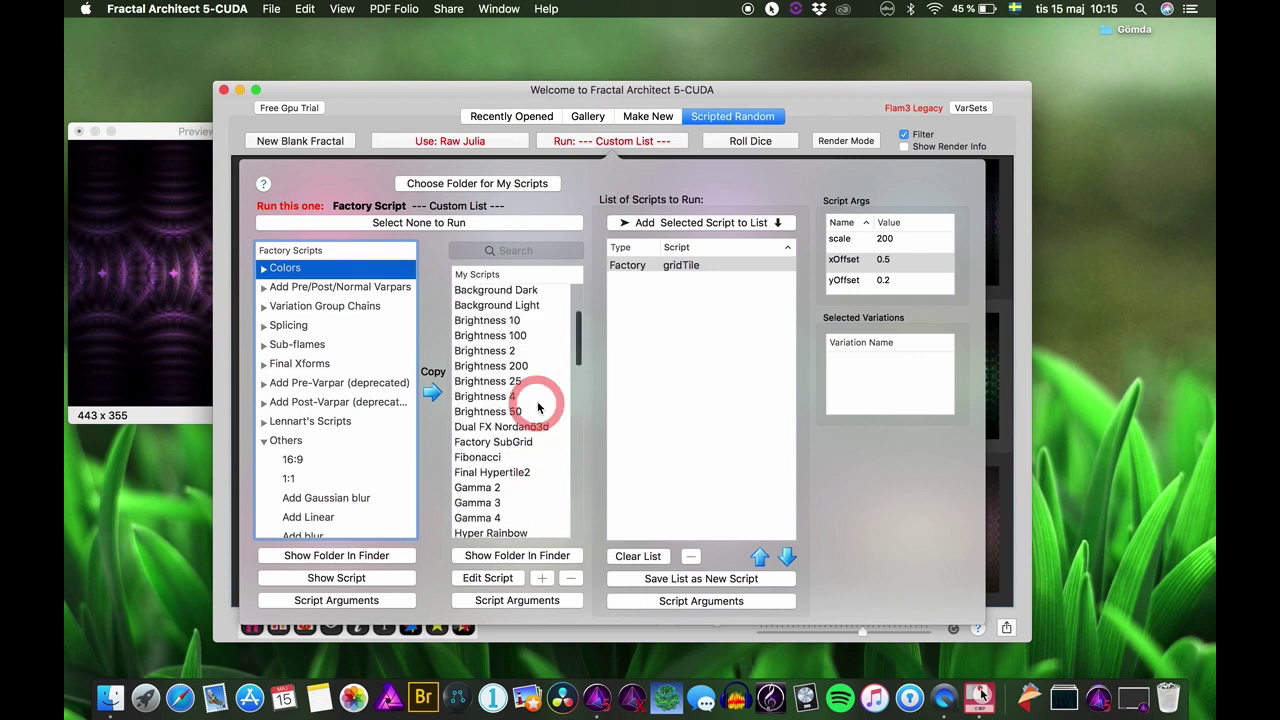
scroll(538, 408, "down", 9)
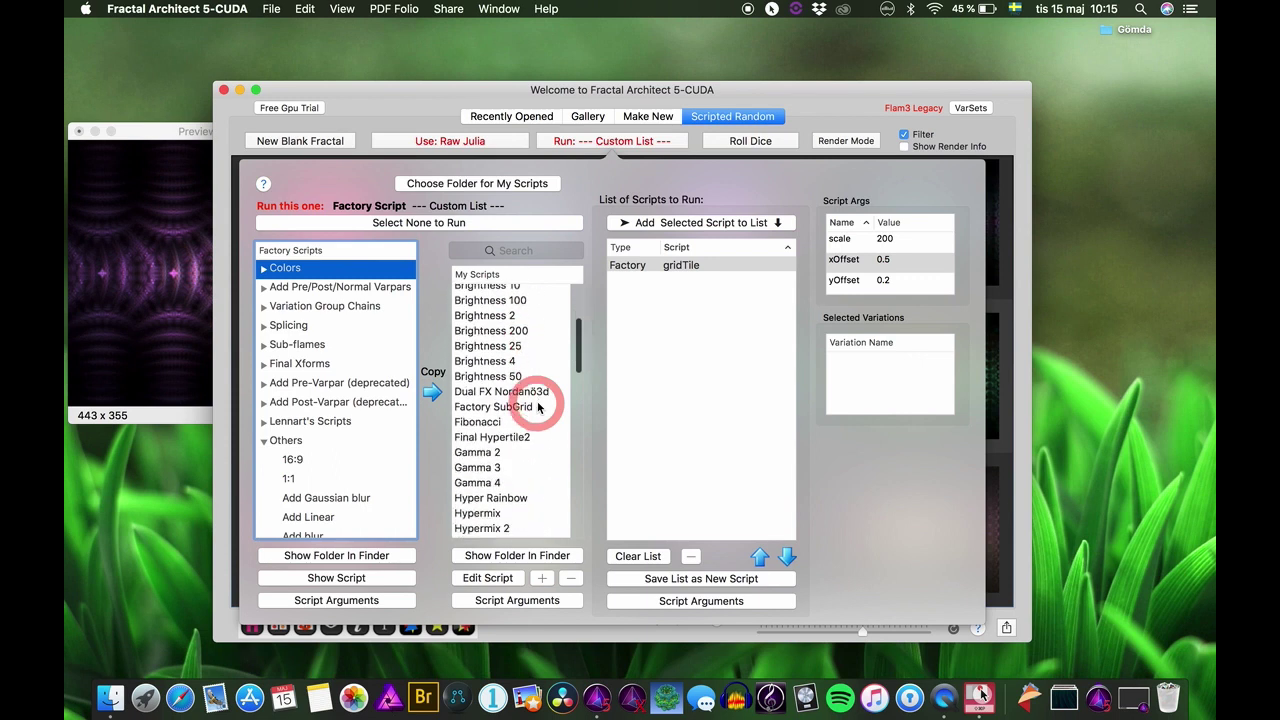
scroll(538, 408, "down", 5)
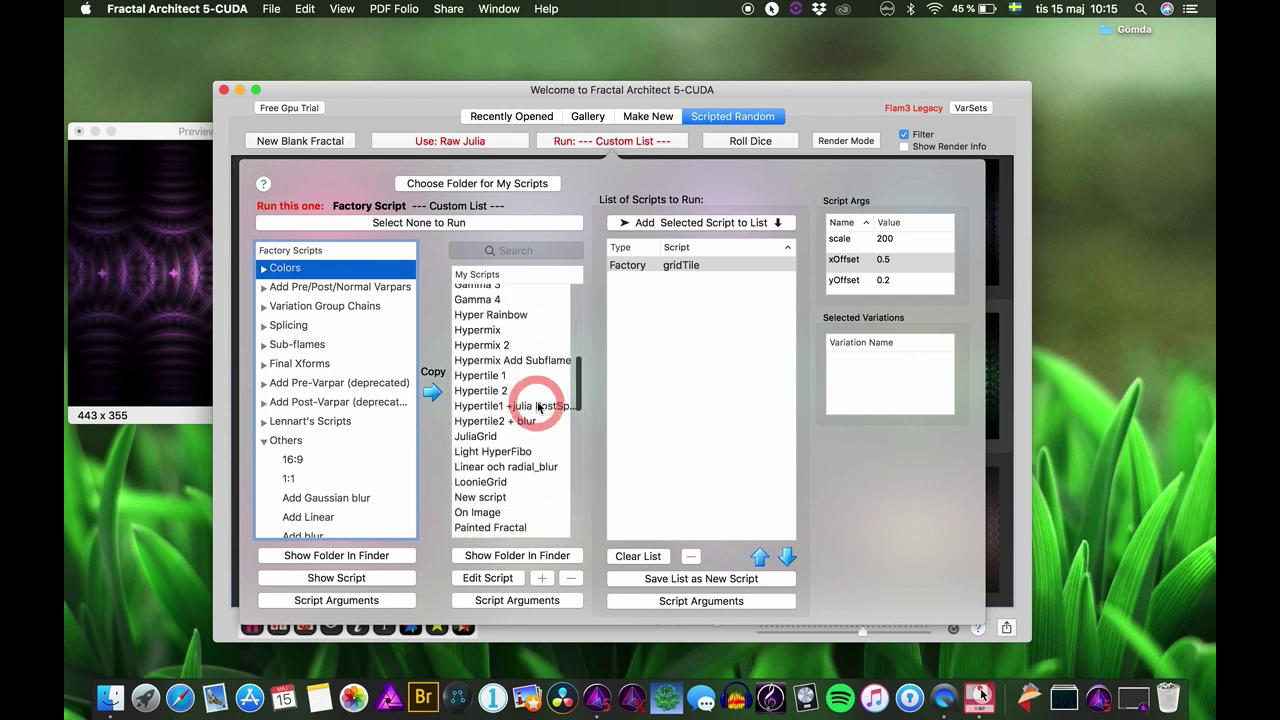
scroll(538, 408, "down", 1)
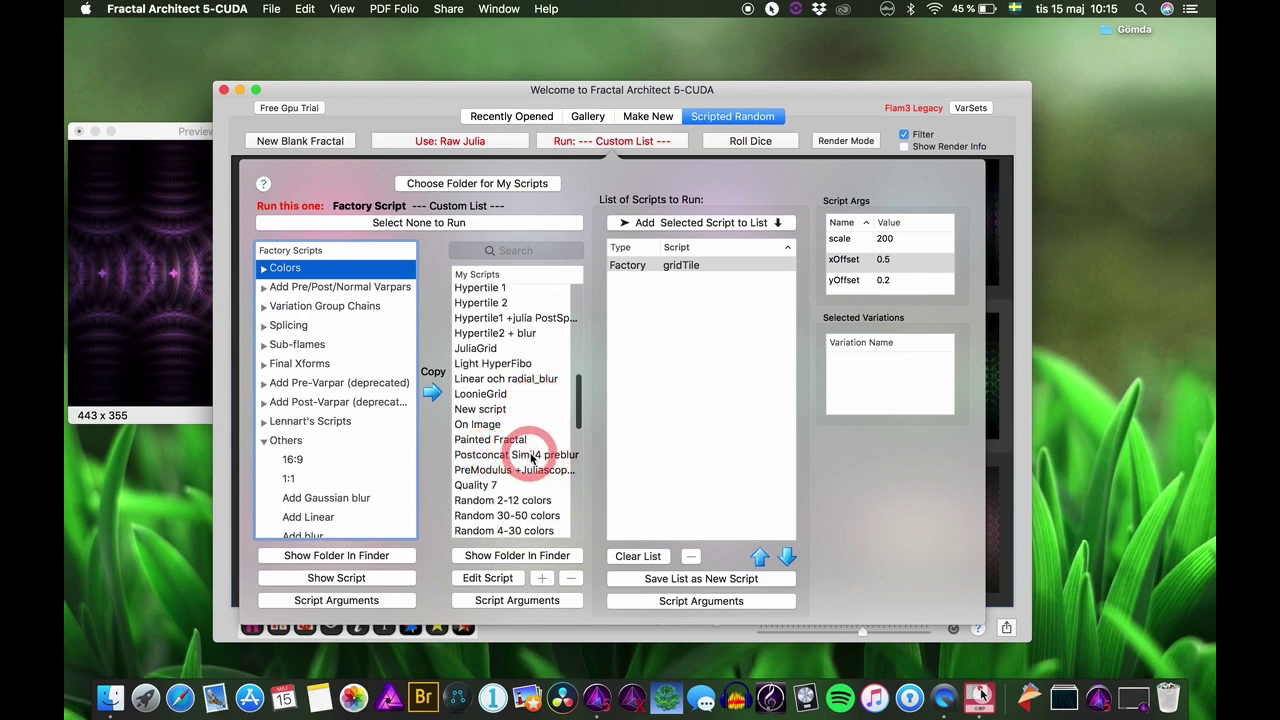
left_click(531, 455)
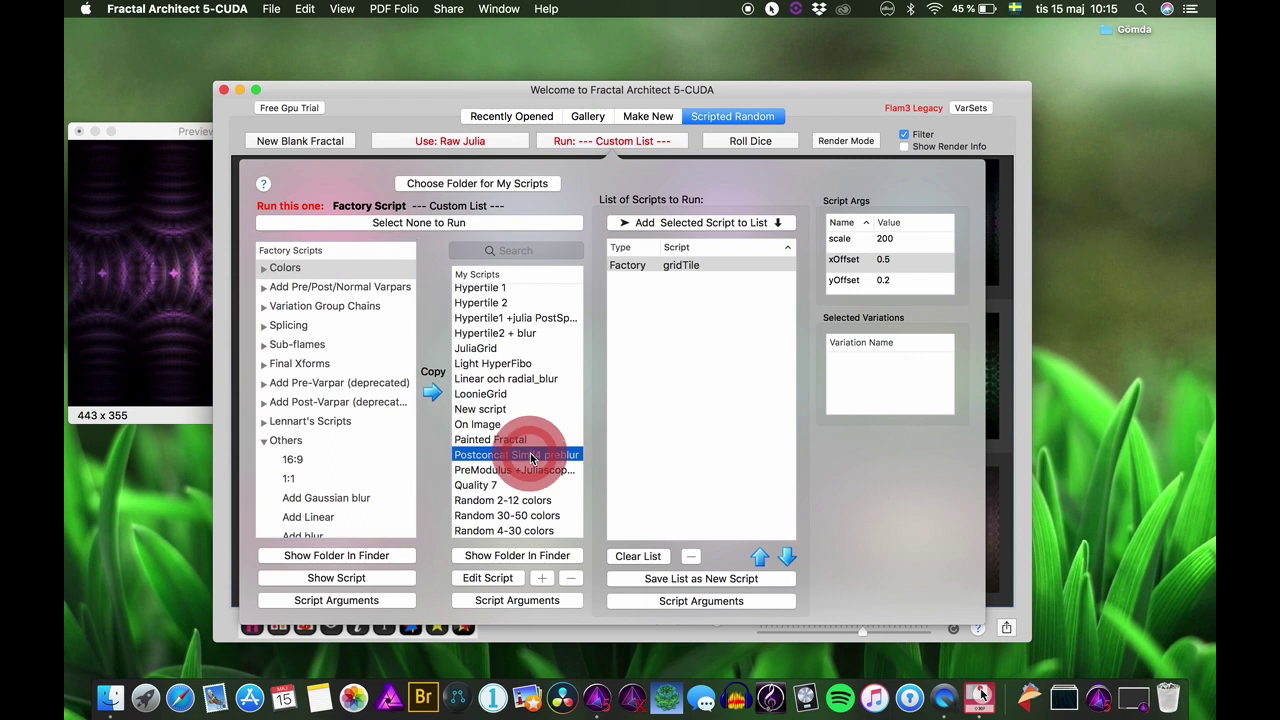
left_click(696, 222)
left_click(739, 146)
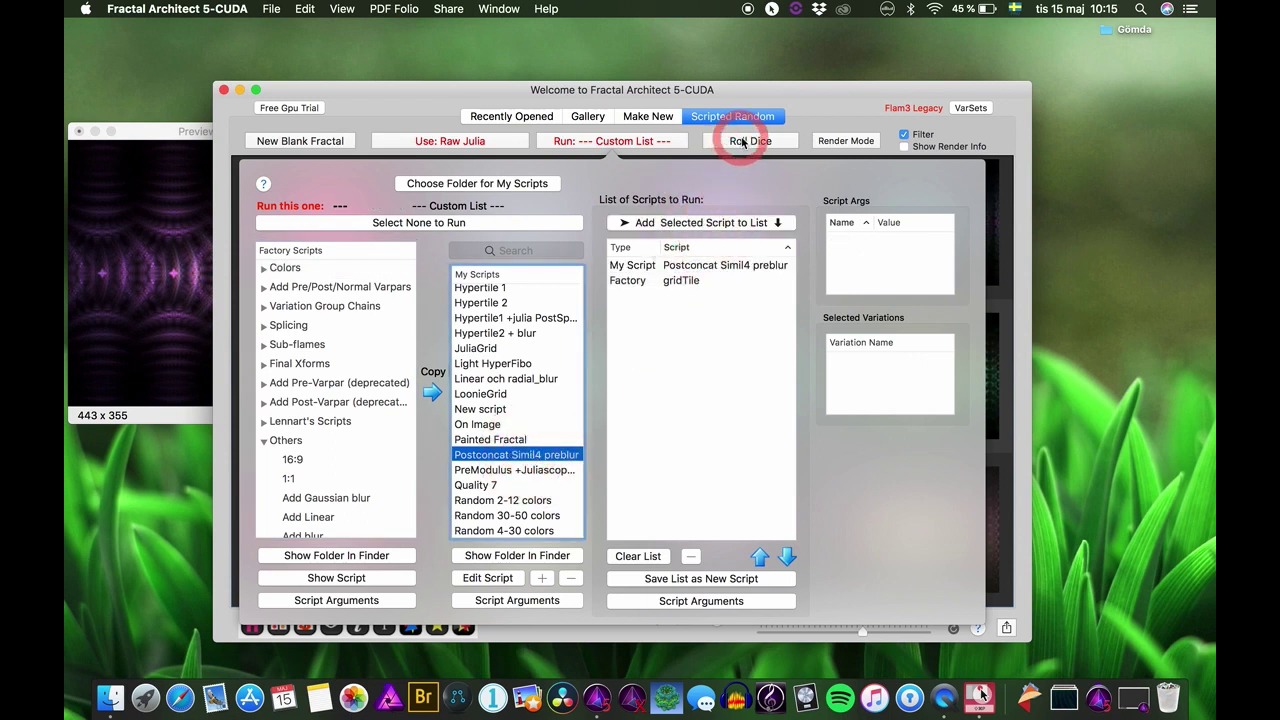
Roll twenty random fractals from the two-script list and view a ringed one in Quicklook
left_click(742, 142)
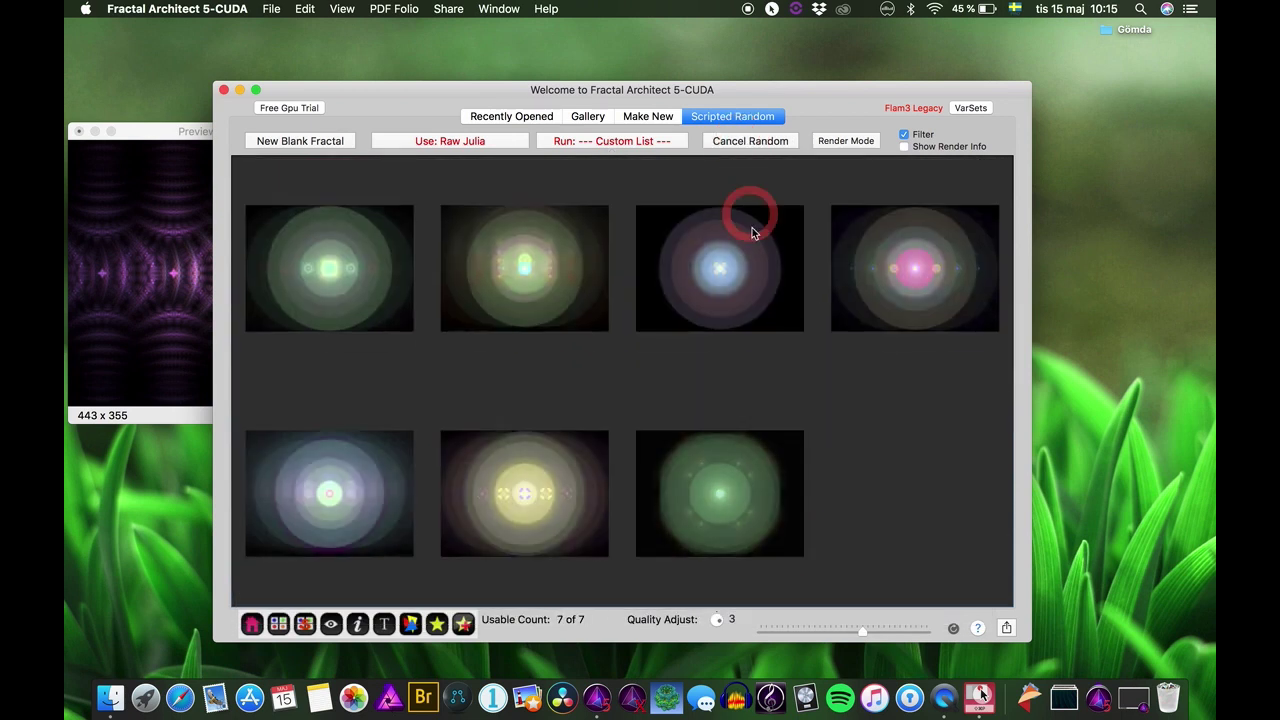
scroll(660, 550, "down", 2)
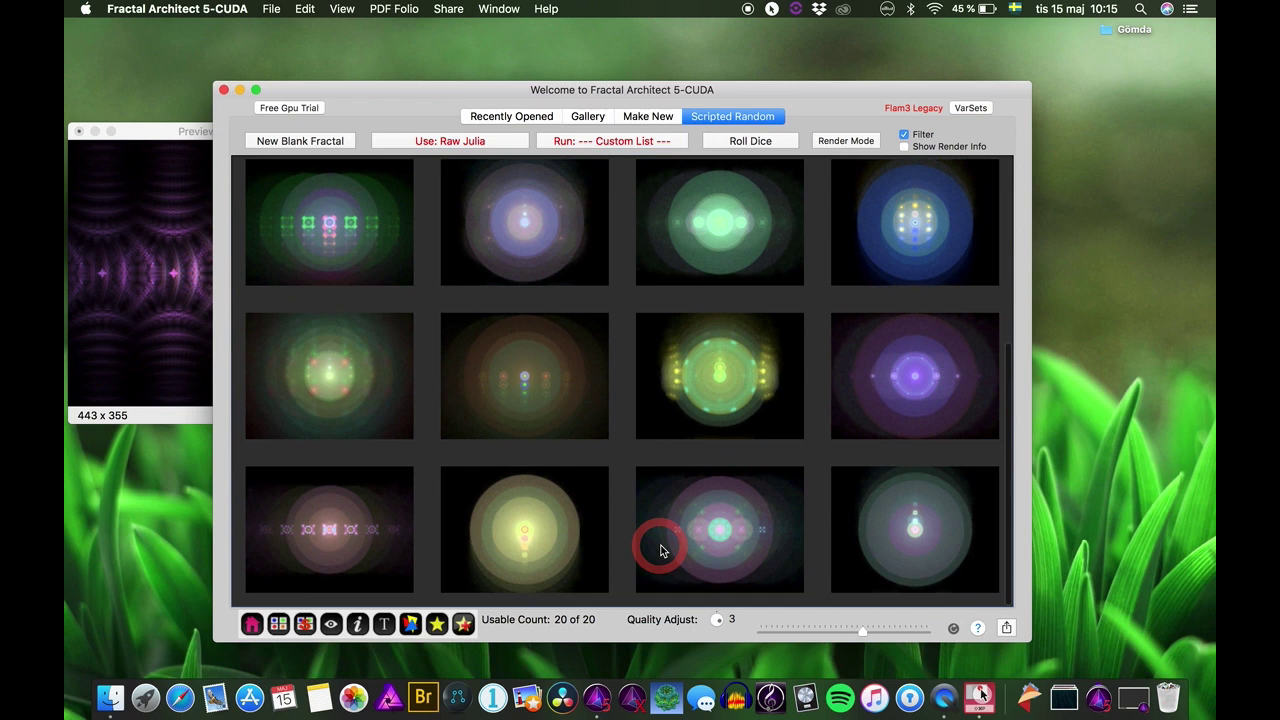
scroll(660, 550, "up", 4)
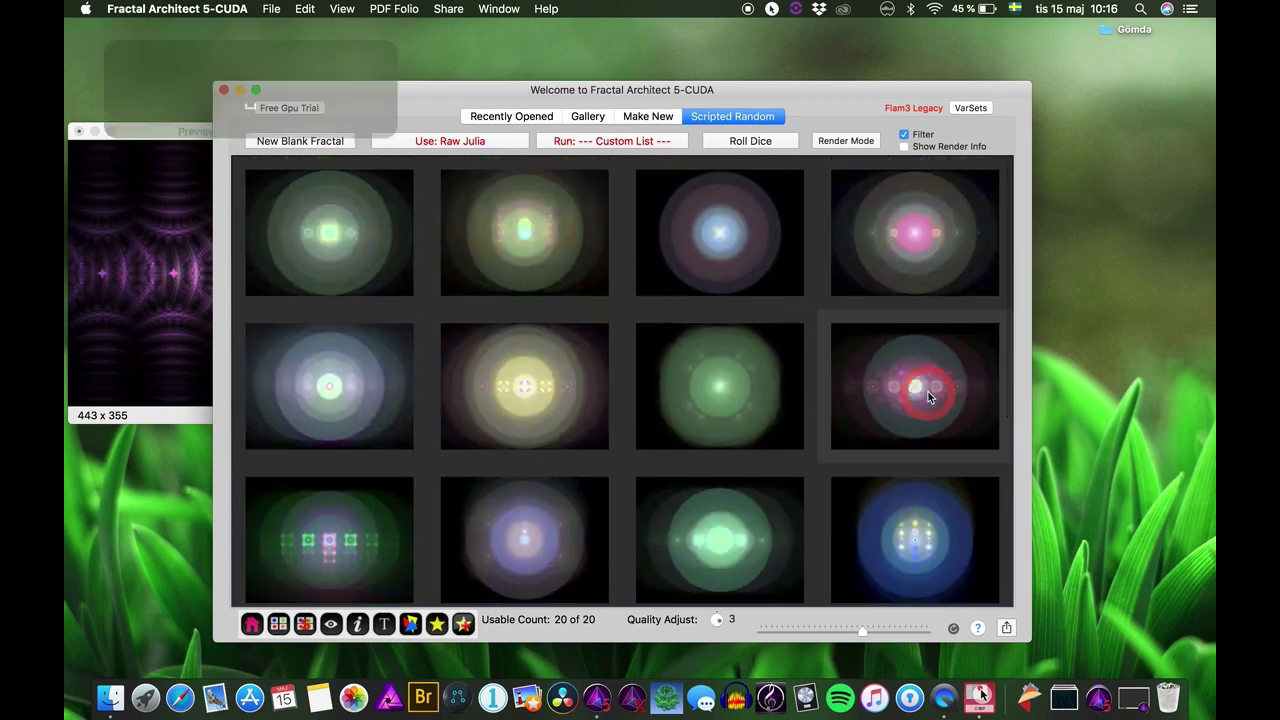
key("space")
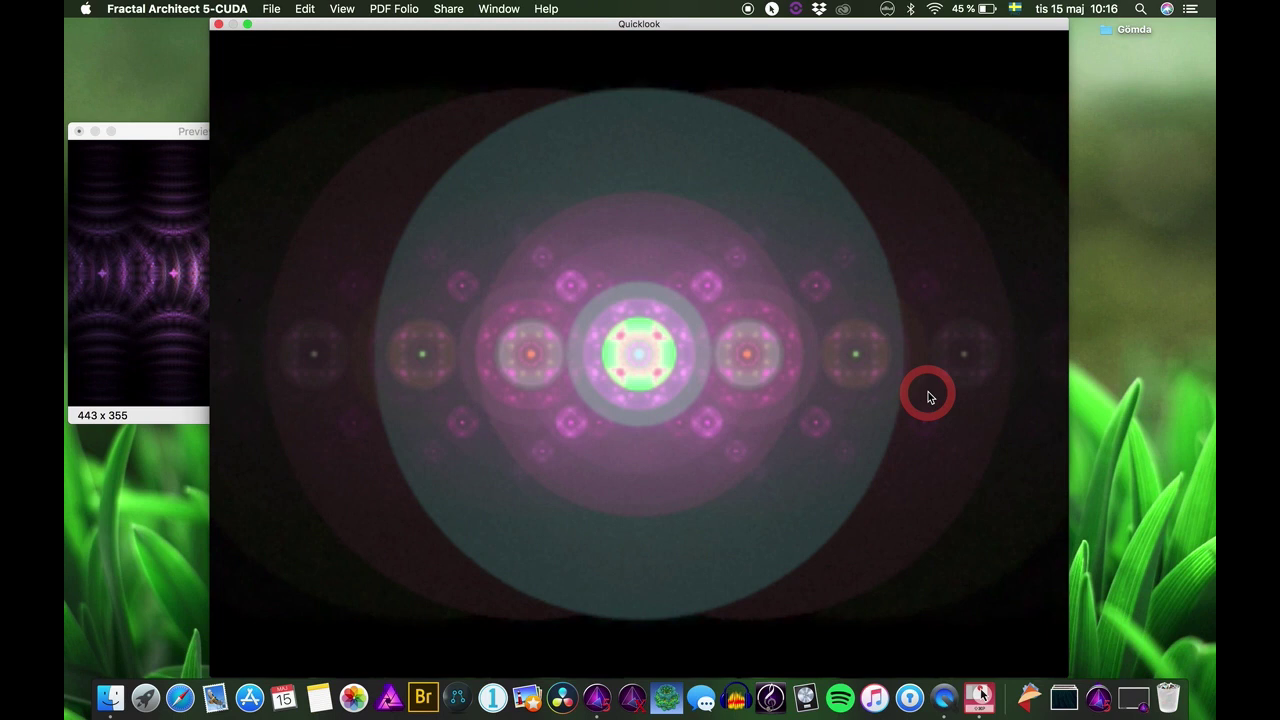
left_click(928, 397)
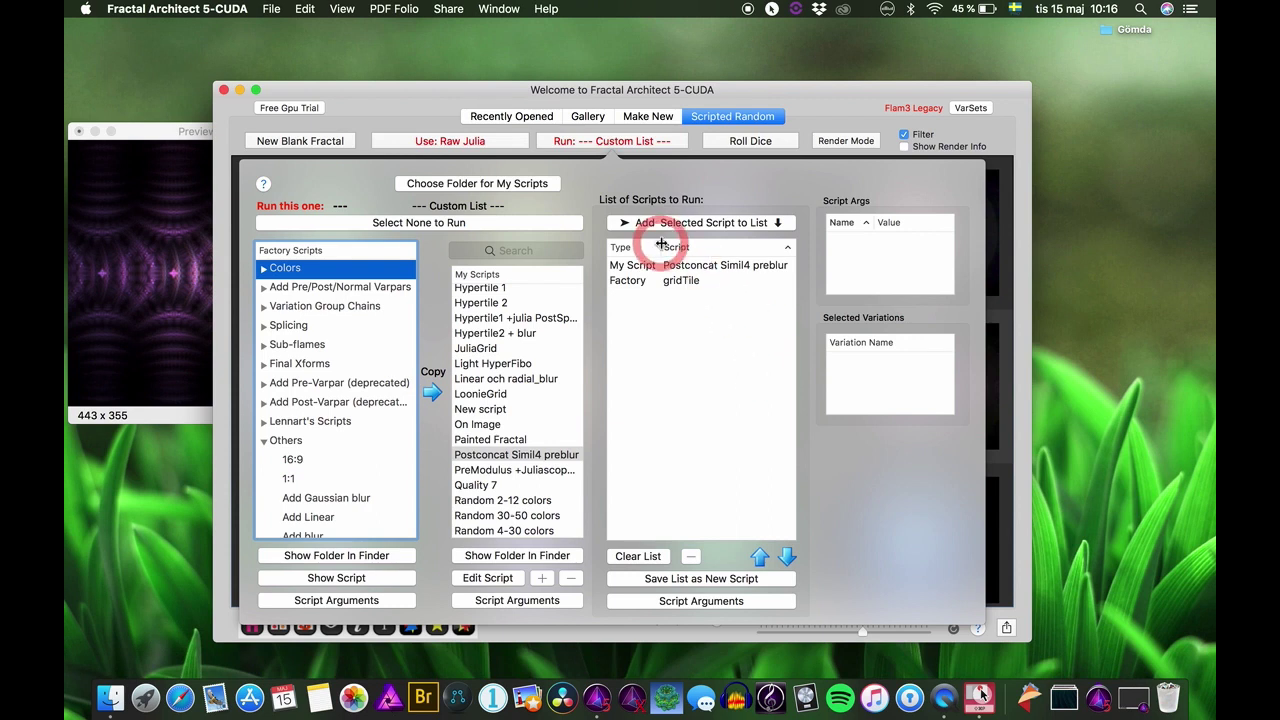
Remove Postconcat Simil4 preblur from the run list
left_click(681, 270)
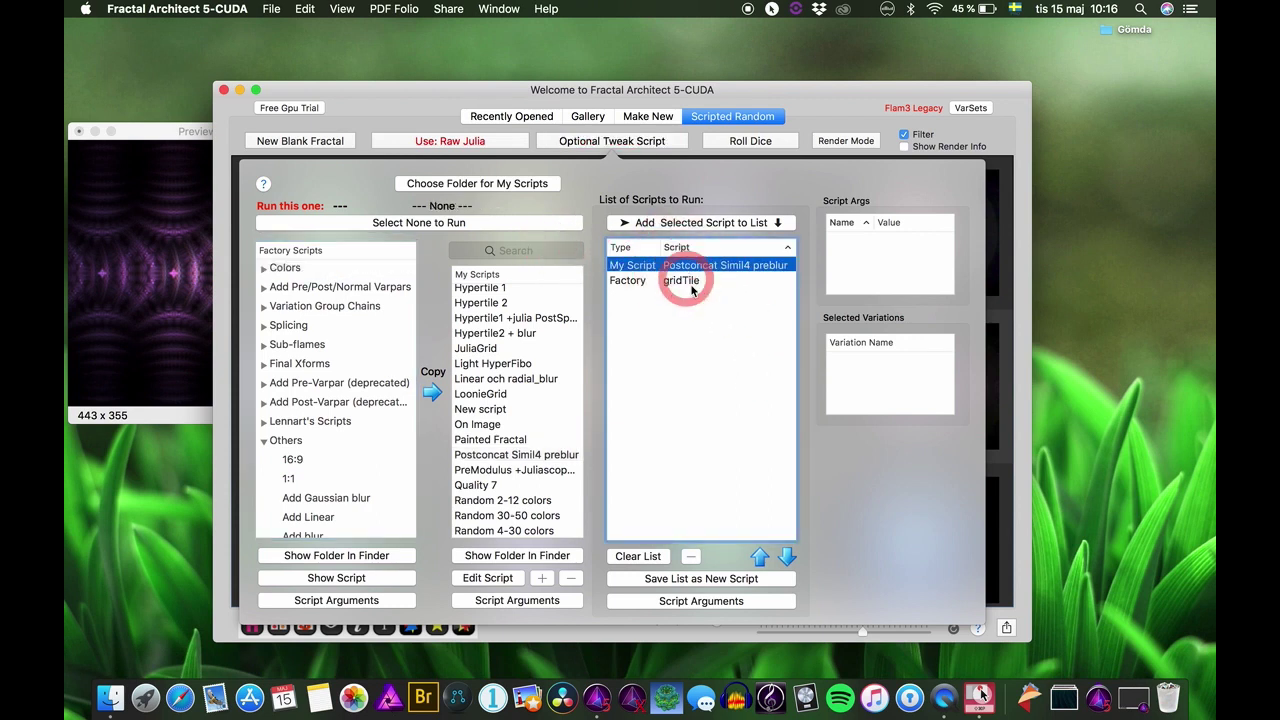
left_click(690, 556)
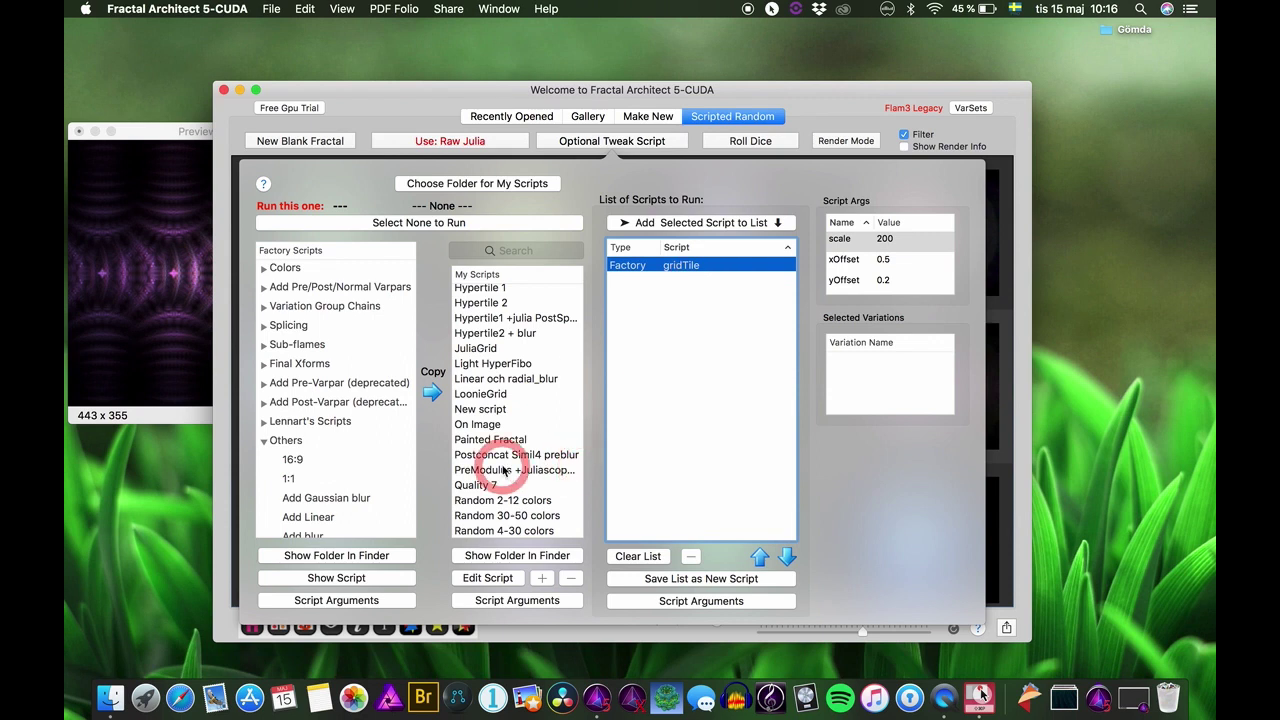
scroll(505, 470, "down", 10)
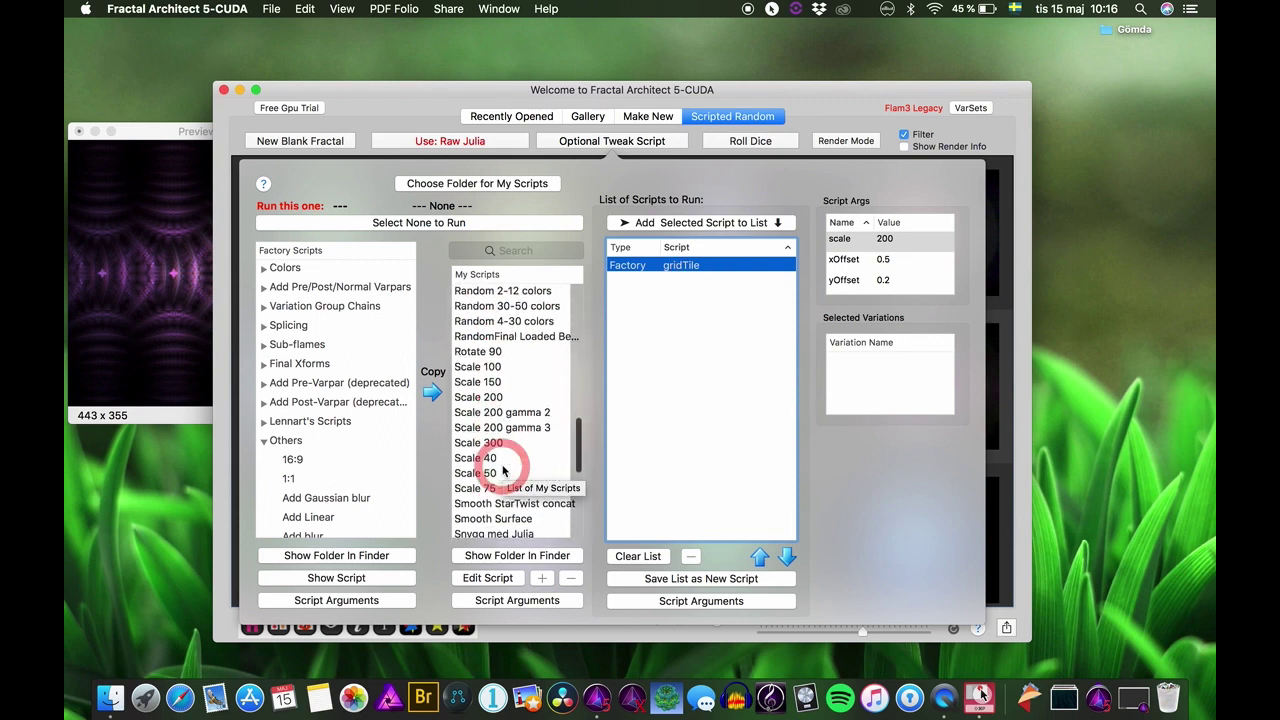
scroll(503, 470, "down", 10)
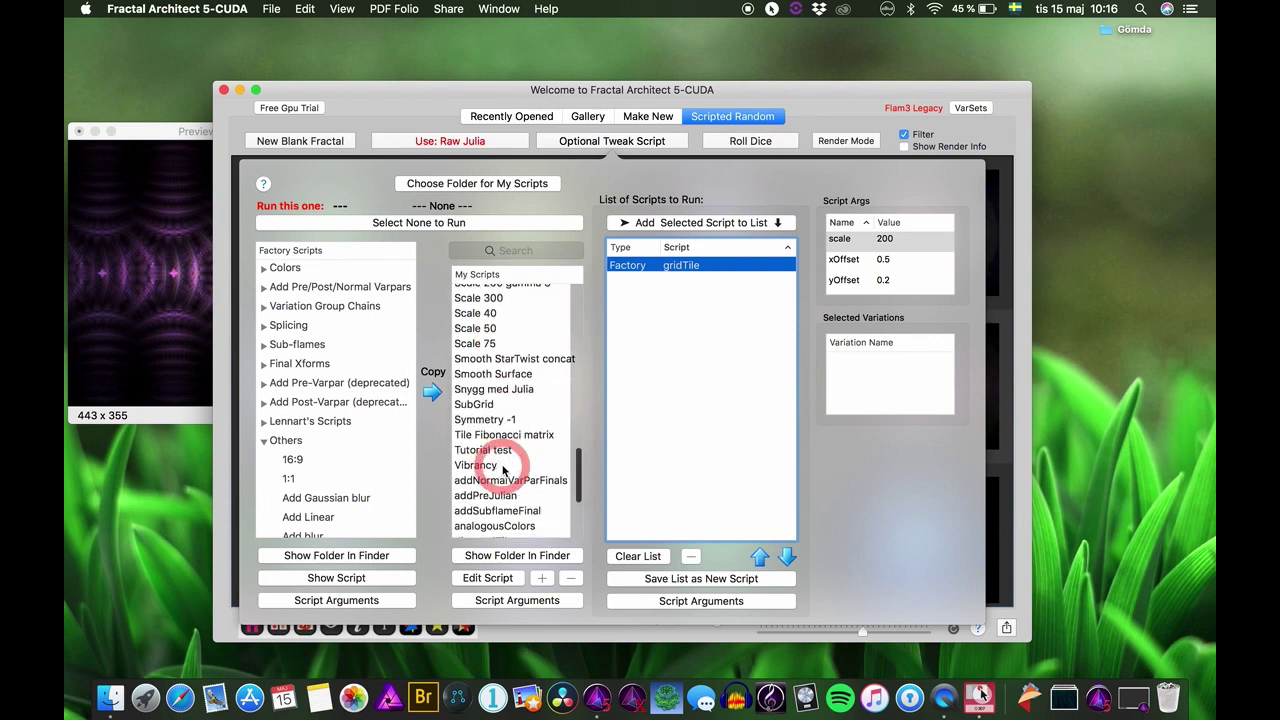
scroll(503, 470, "up", 15)
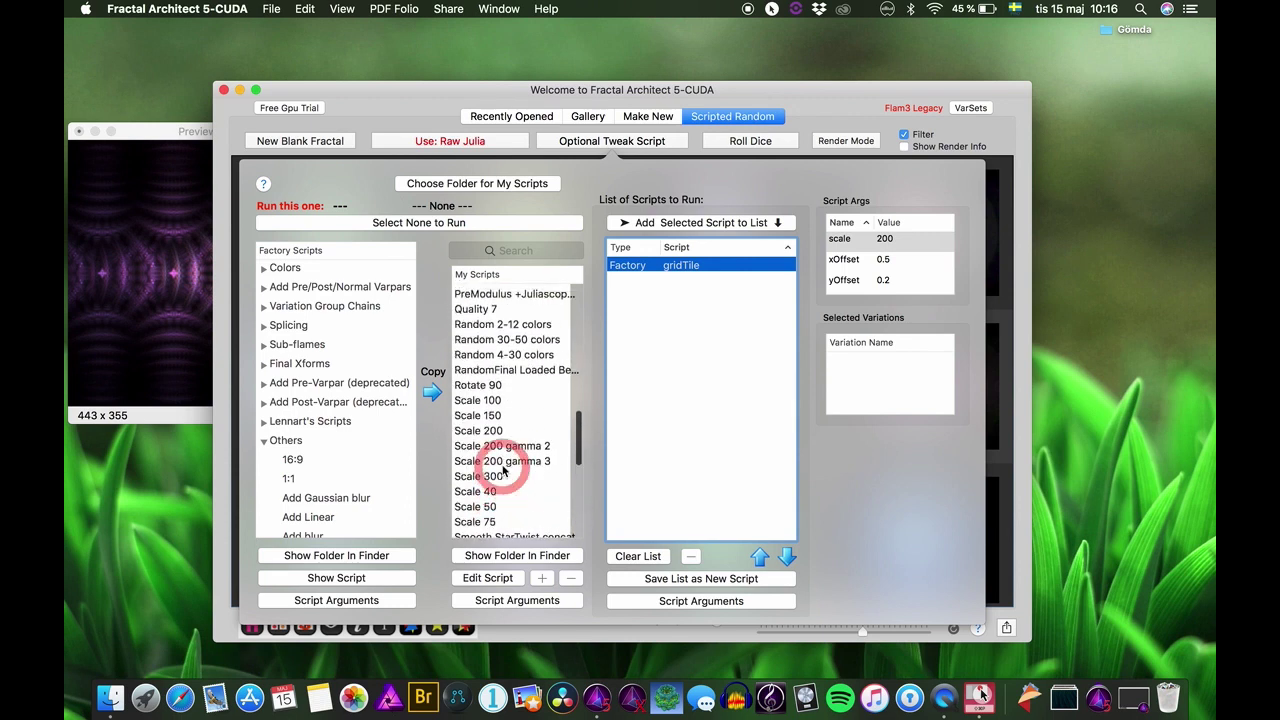
scroll(503, 465, "up", 5)
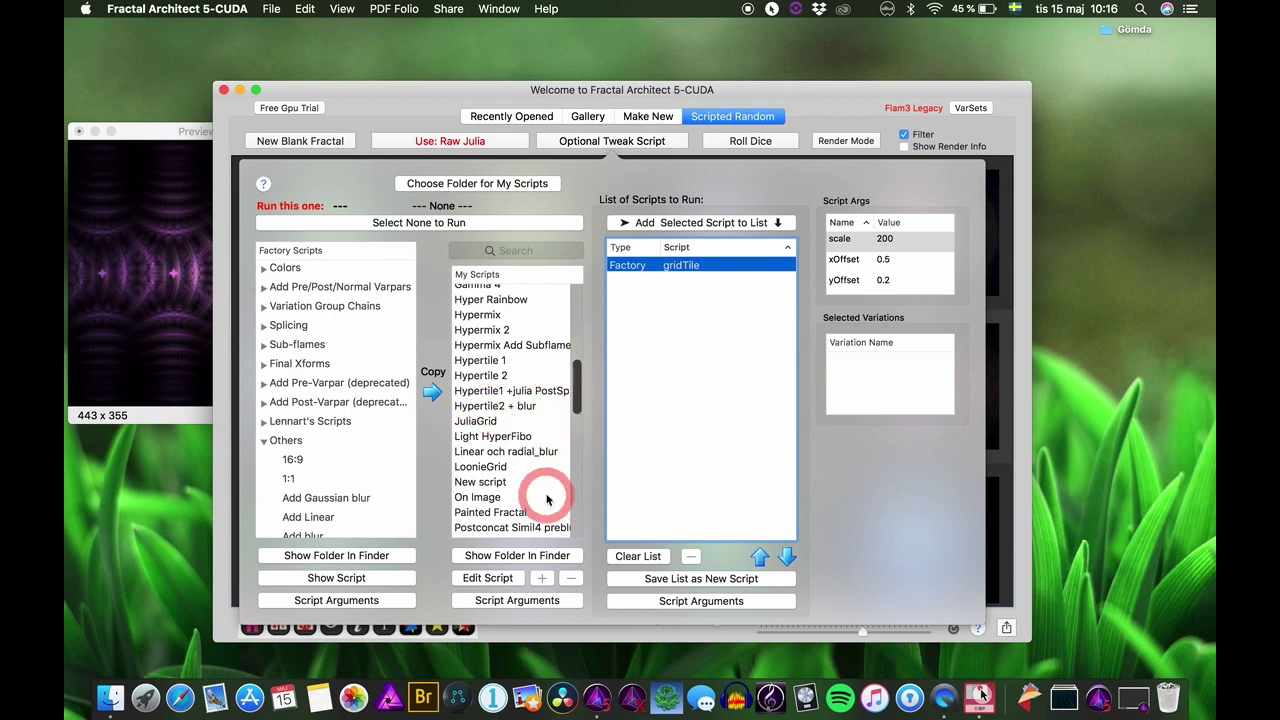
scroll(547, 503, "up", 4)
scroll(547, 503, "up", 3)
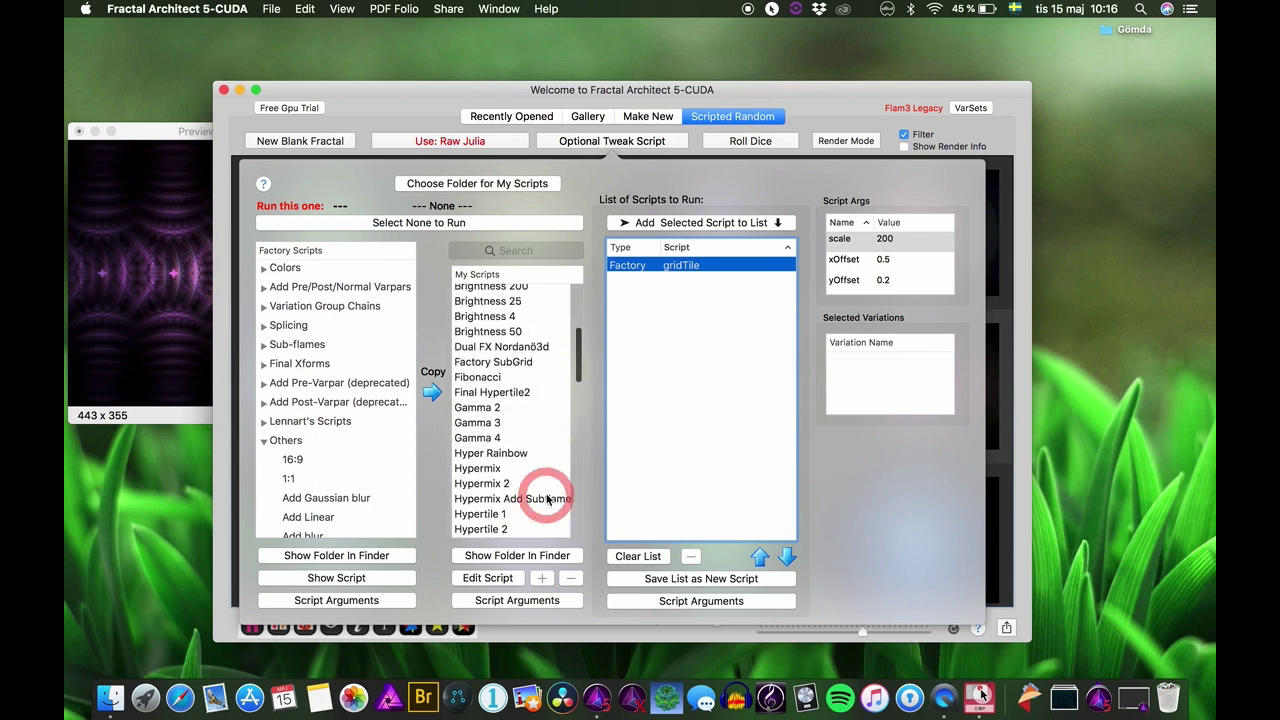
Add Final Hypertile2 from My Scripts to the run list and open its Lua script
left_click(474, 394)
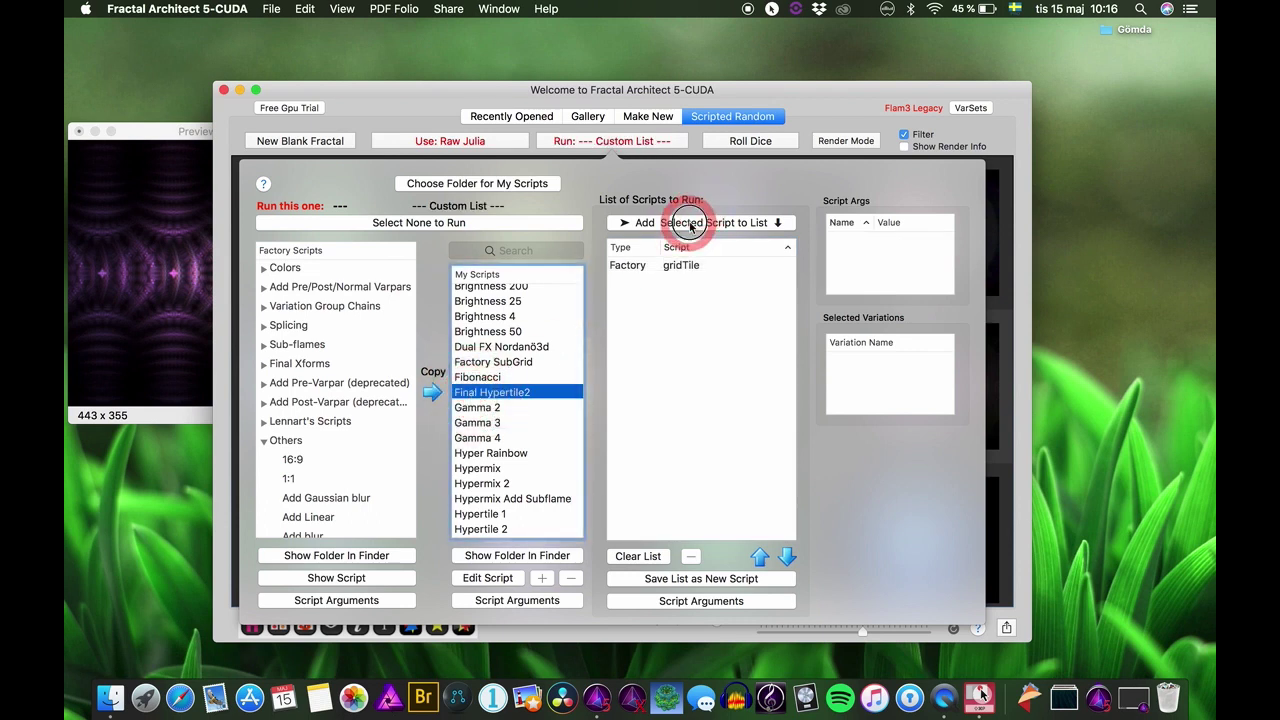
left_click(688, 222)
left_click(444, 405)
left_click(487, 578)
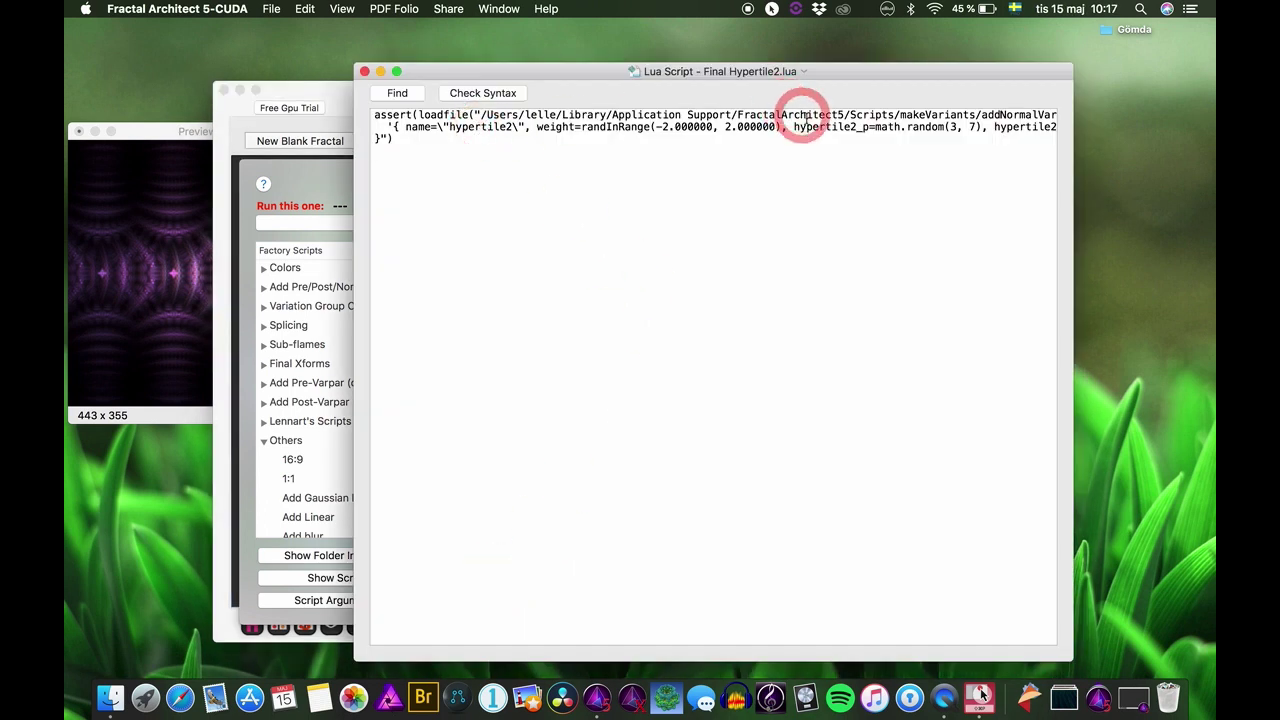
left_click(365, 72)
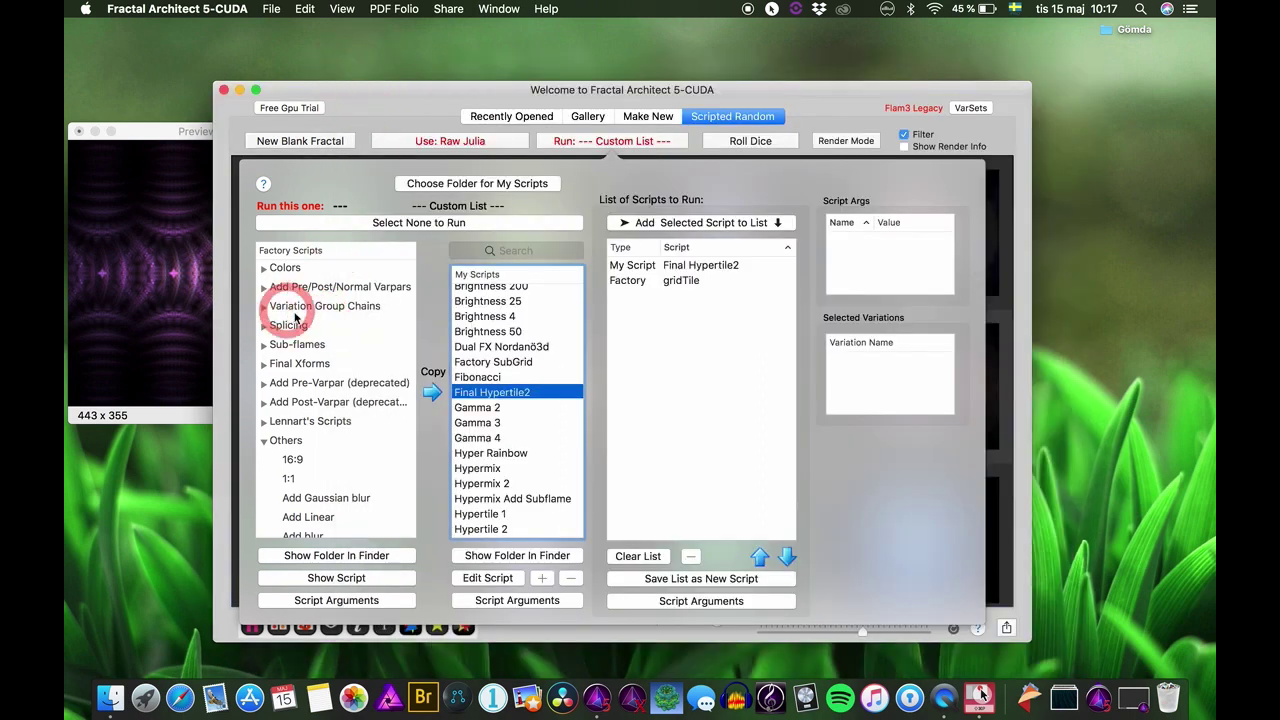
left_click(264, 288)
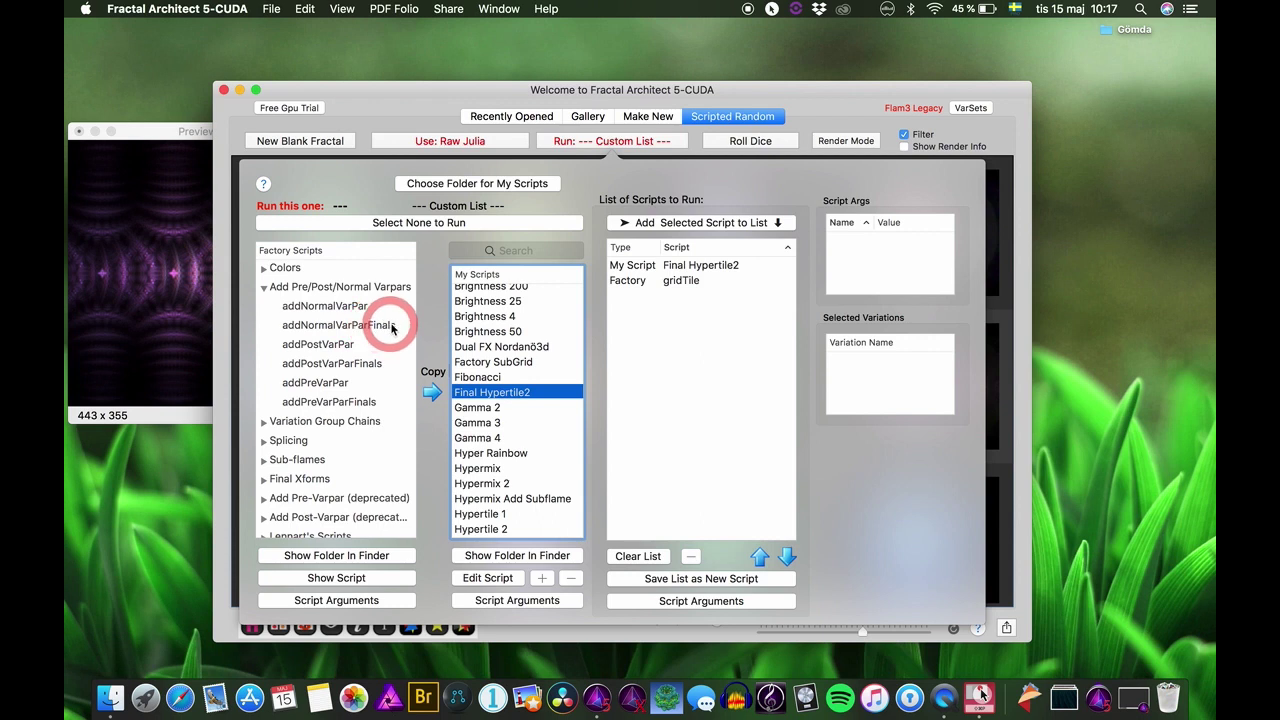
left_click(263, 290)
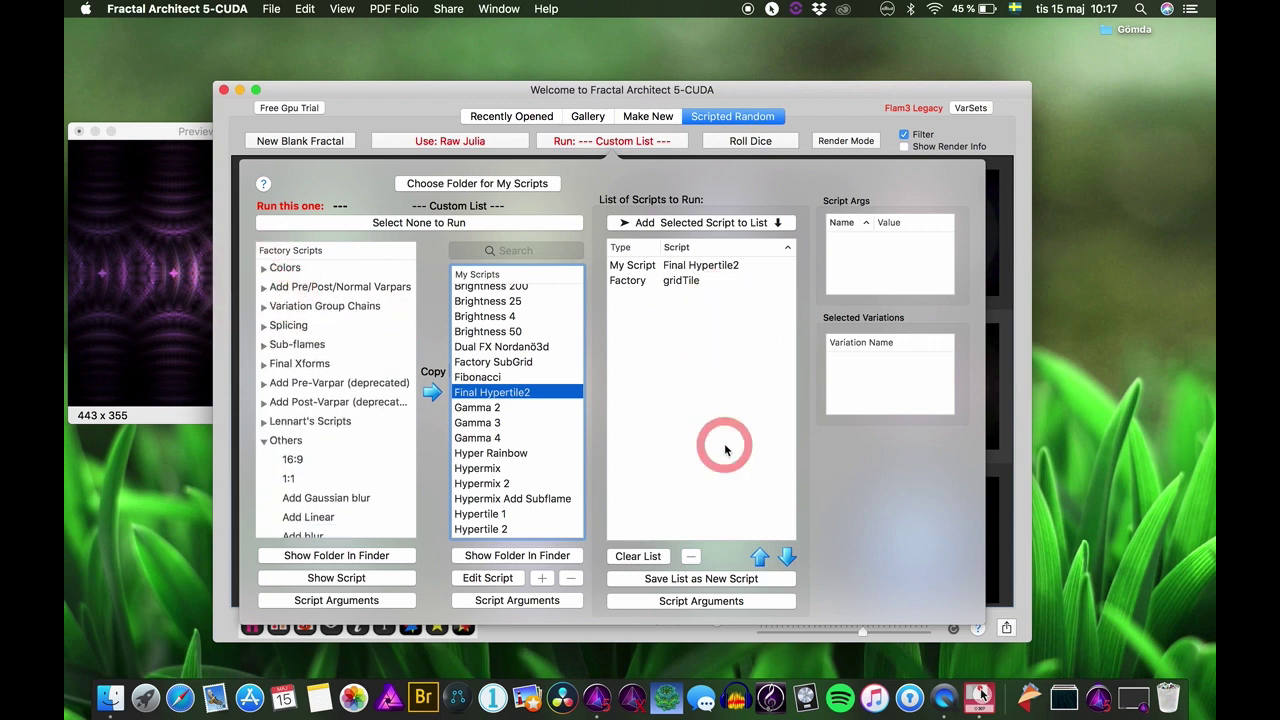
Roll a fresh batch of random grid fractals and view the blue one in Quicklook
left_click(755, 141)
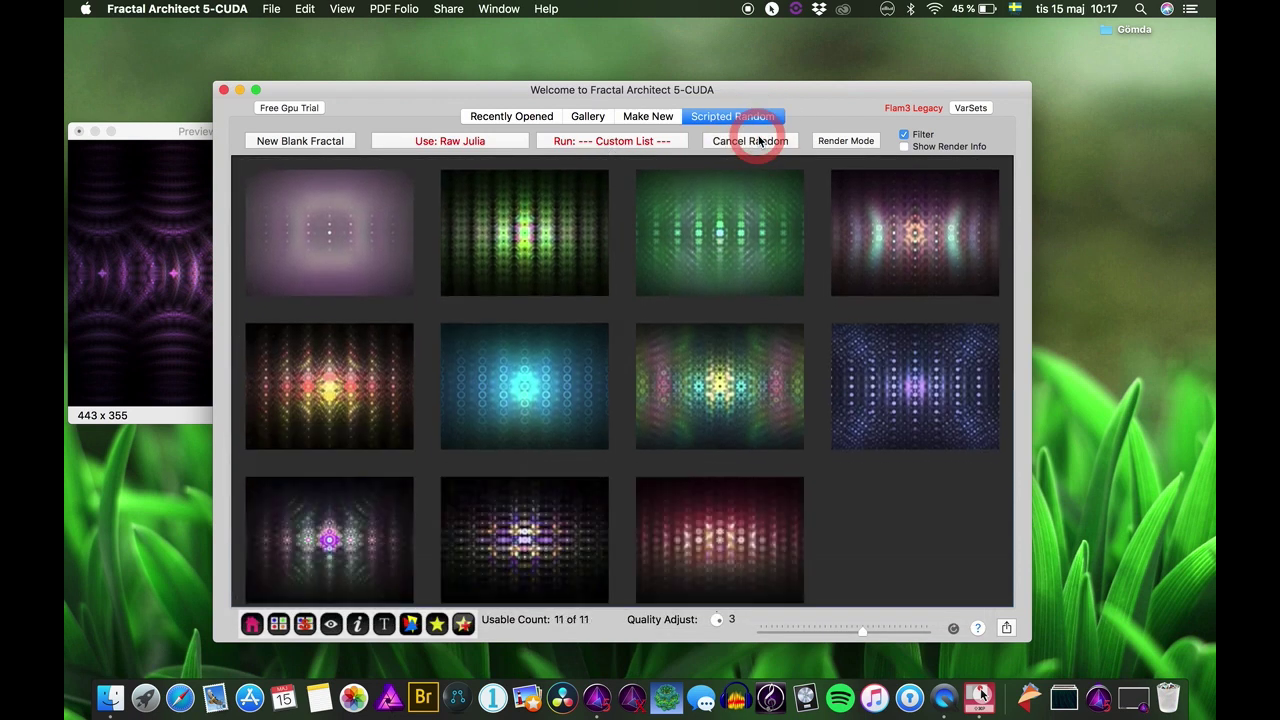
left_click(920, 373)
key("space")
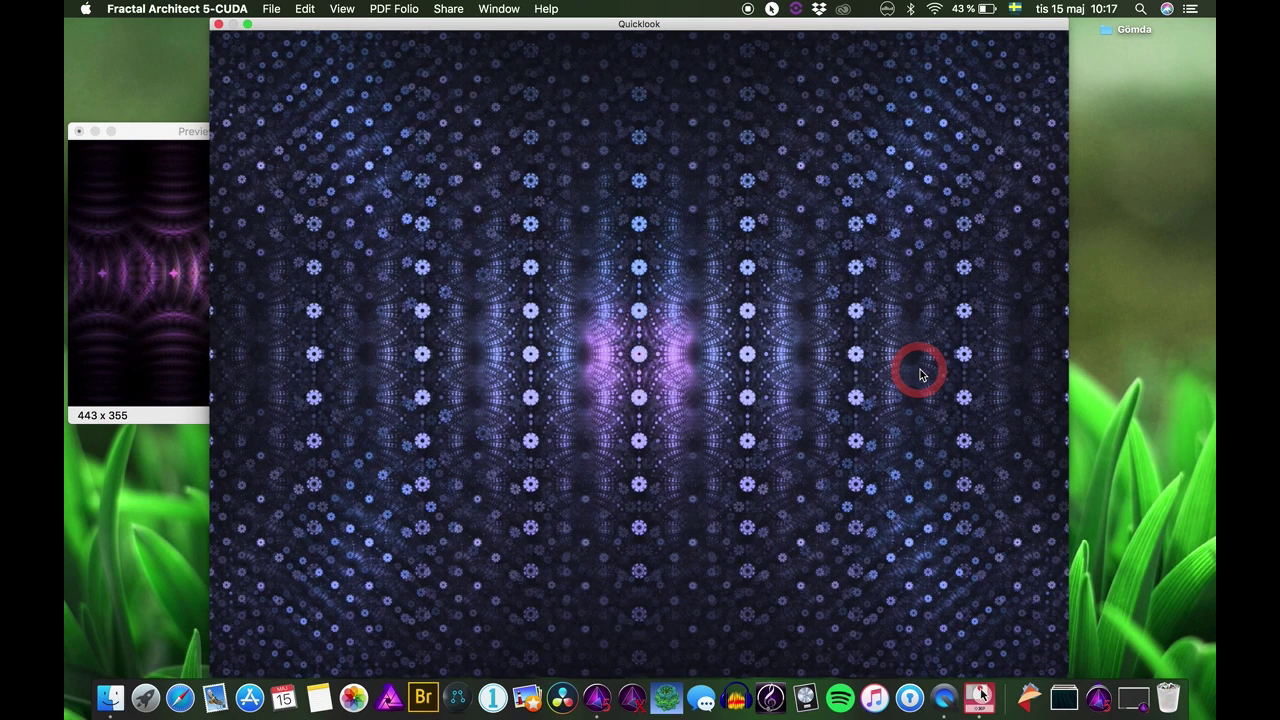
key("space")
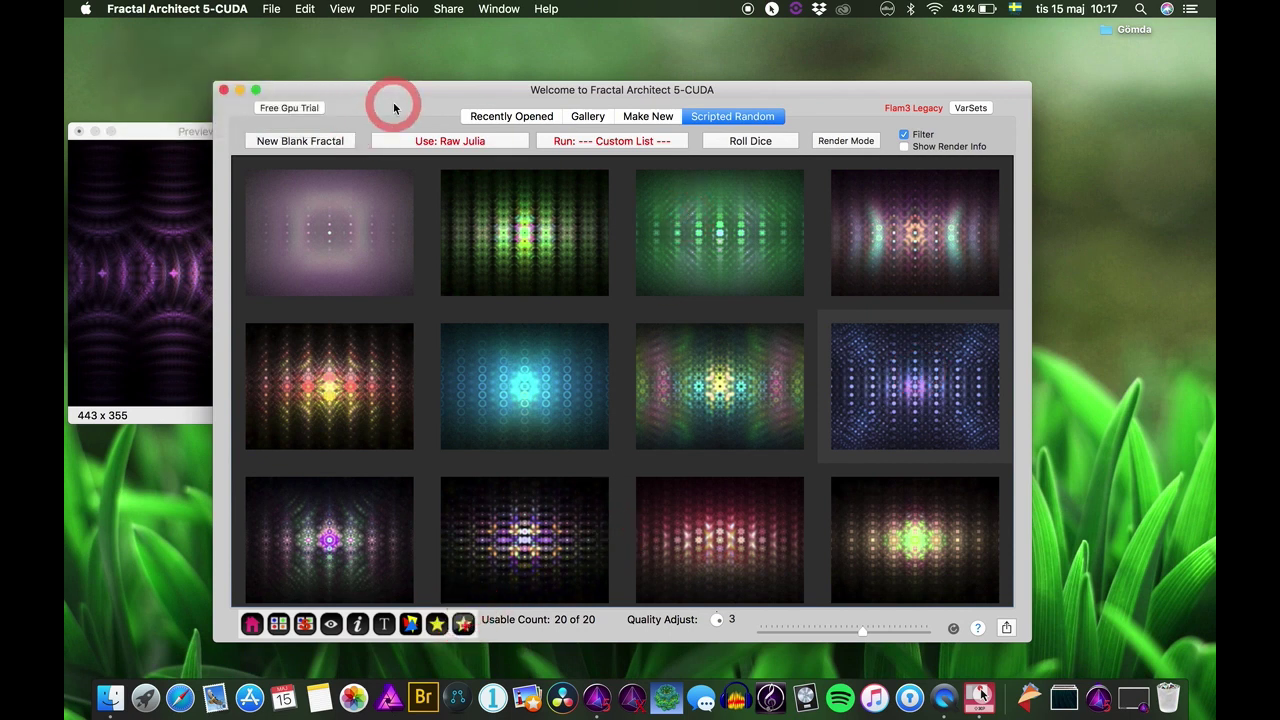
Clear the run list and add the factory gridTile script from Others
left_click(625, 140)
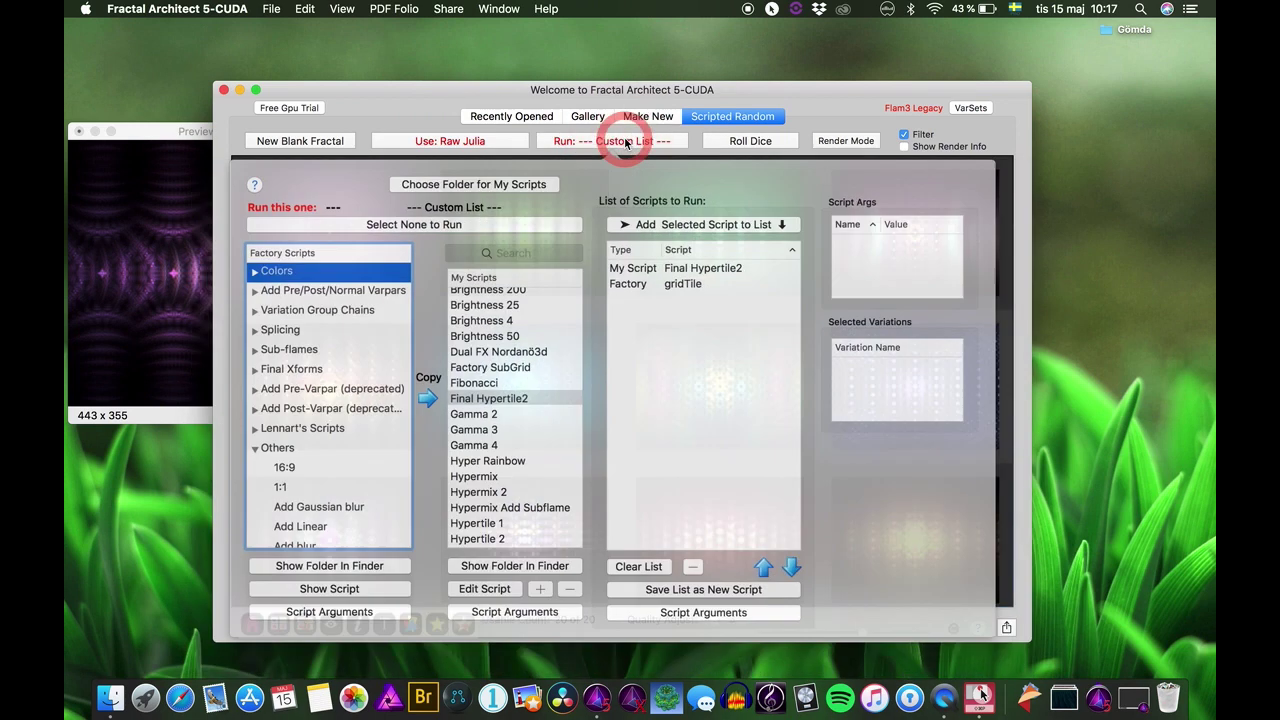
left_click(705, 265)
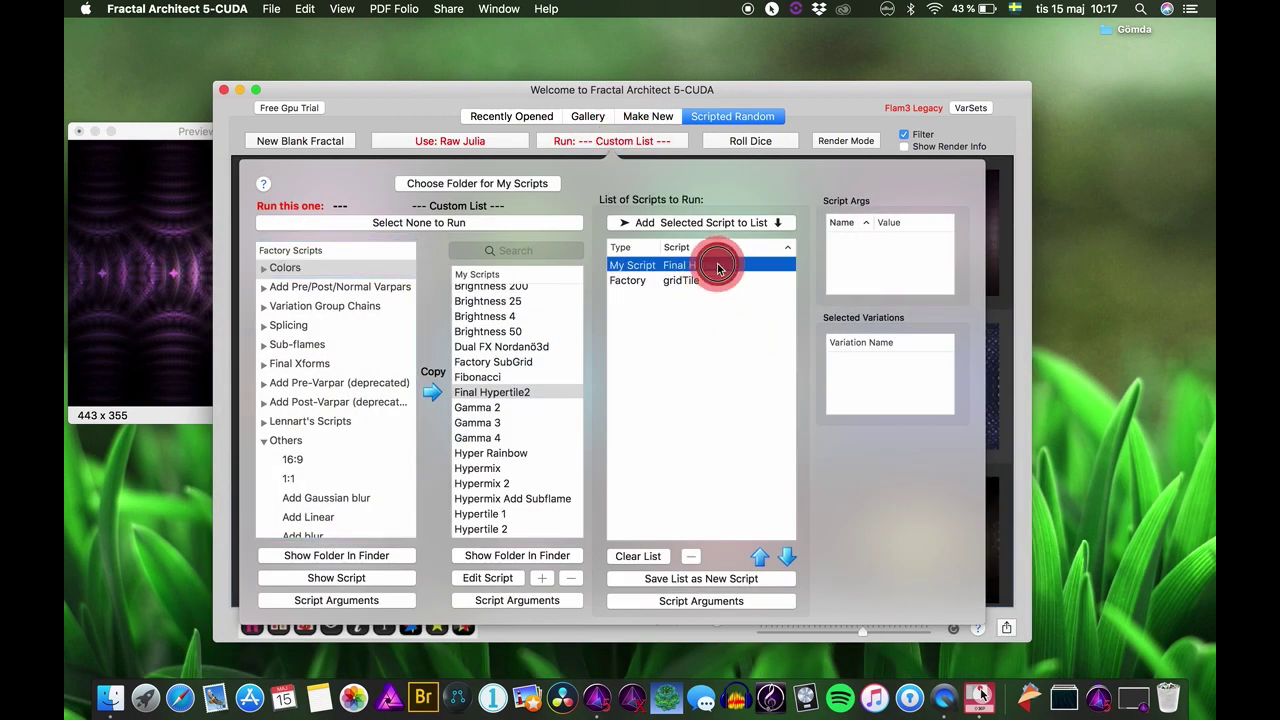
left_click(533, 224)
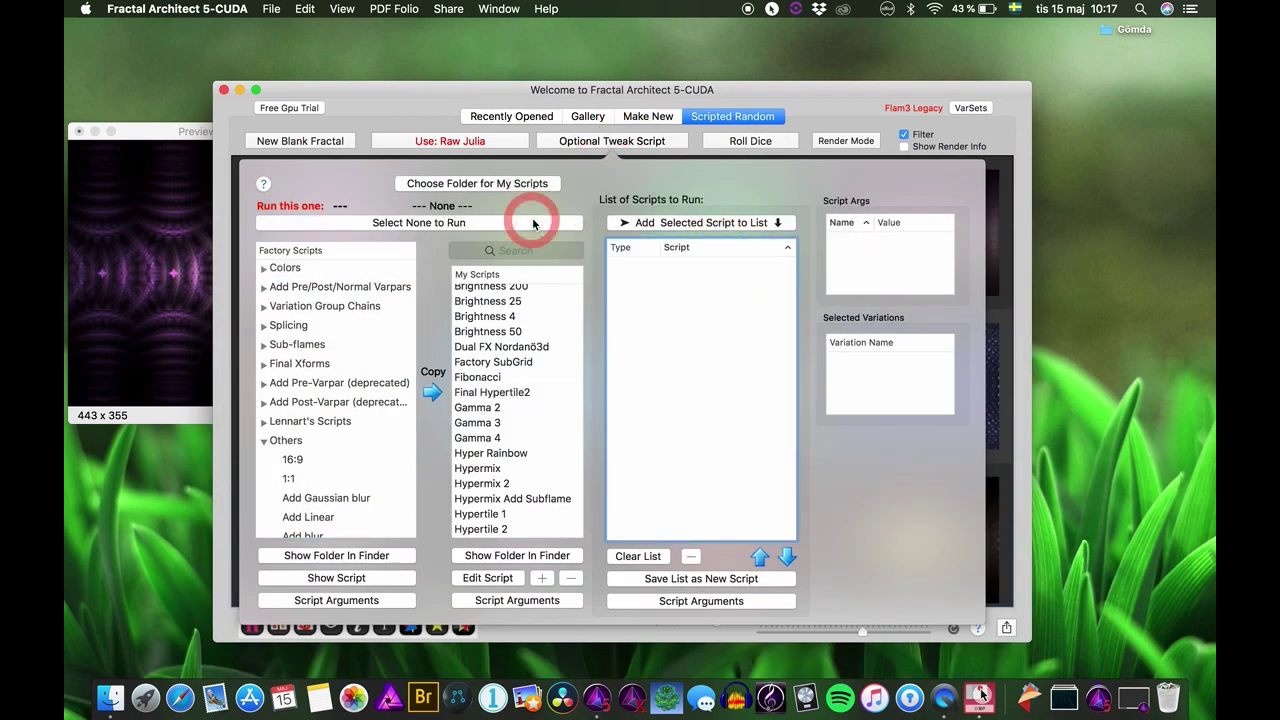
left_click(265, 440)
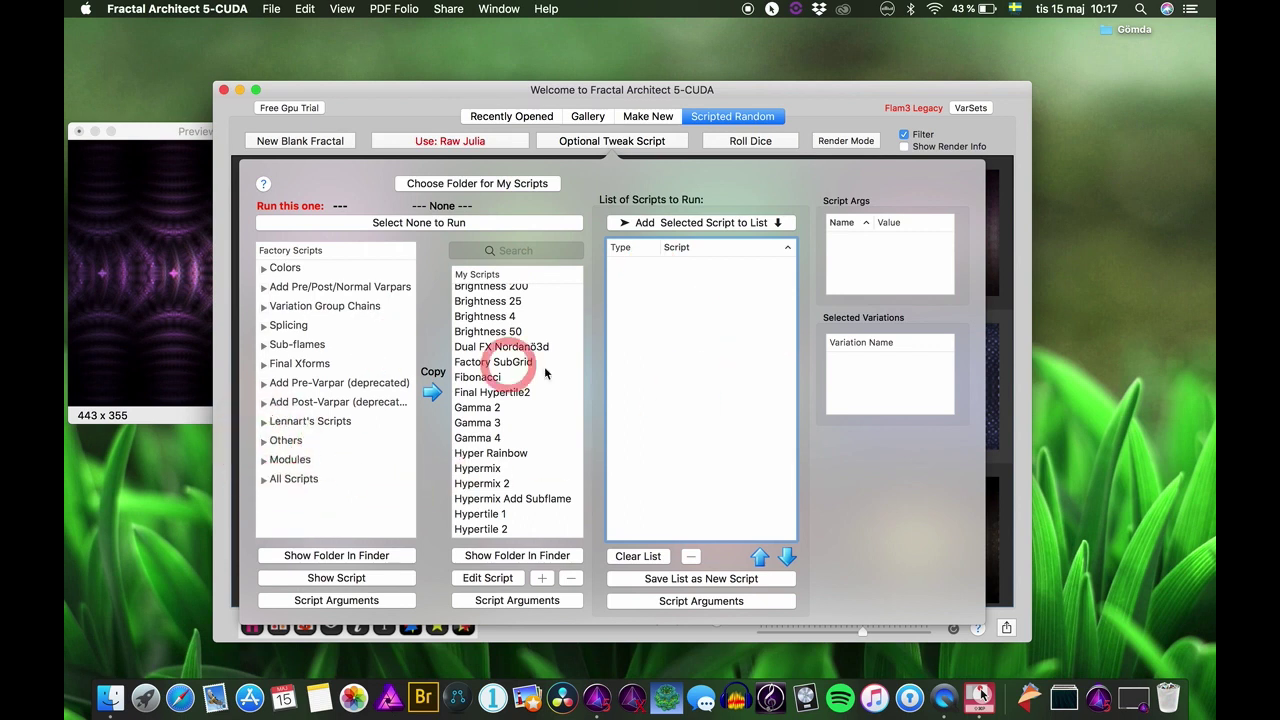
left_click(262, 441)
scroll(345, 500, "down", 5)
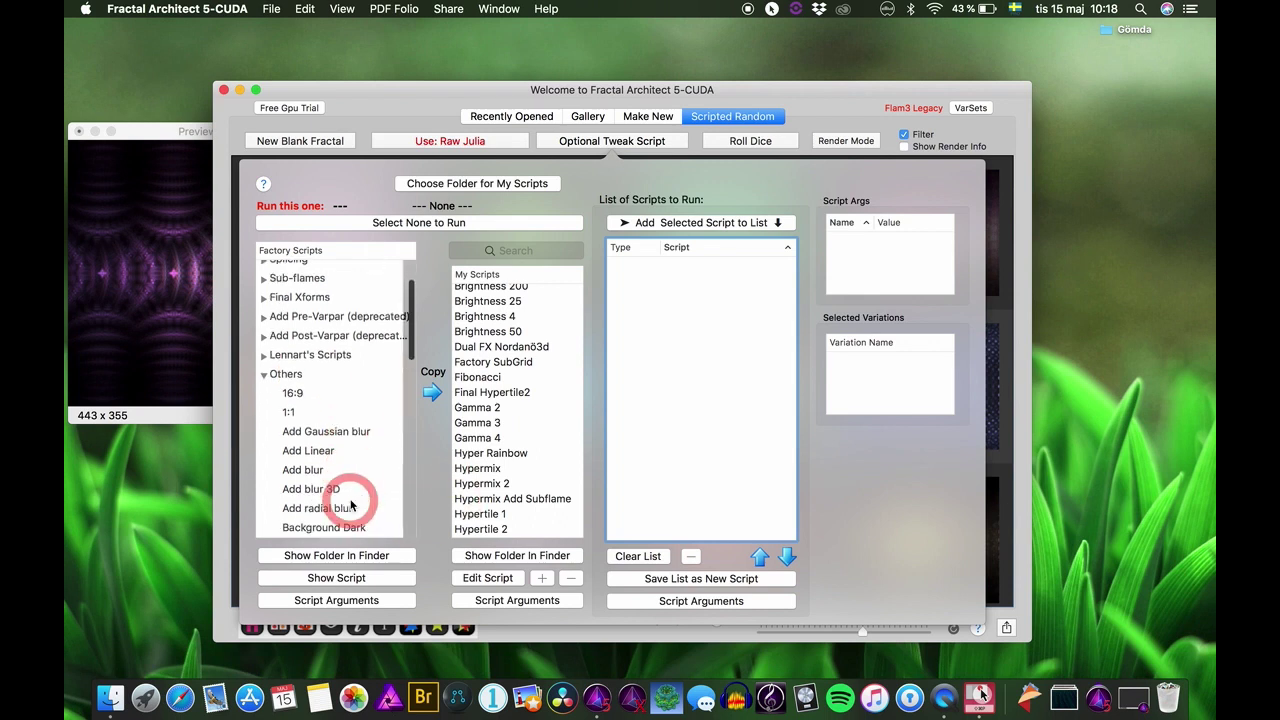
scroll(348, 495, "down", 10)
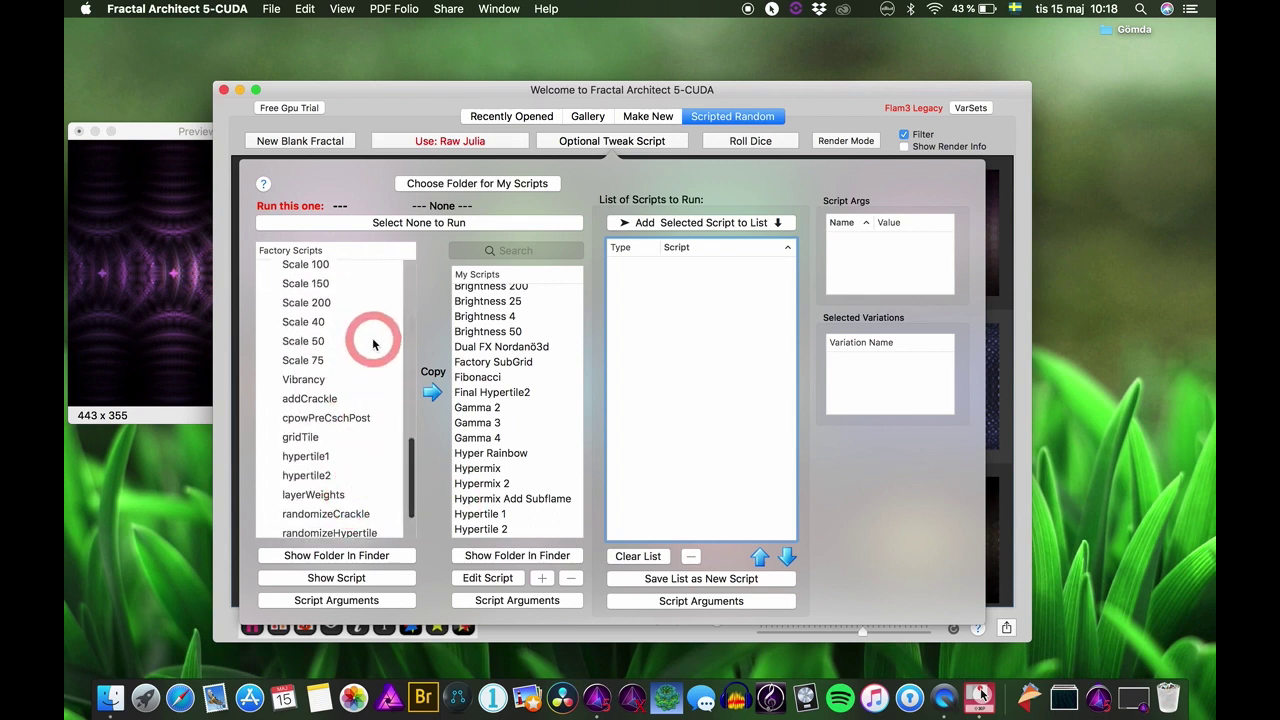
left_click(303, 440)
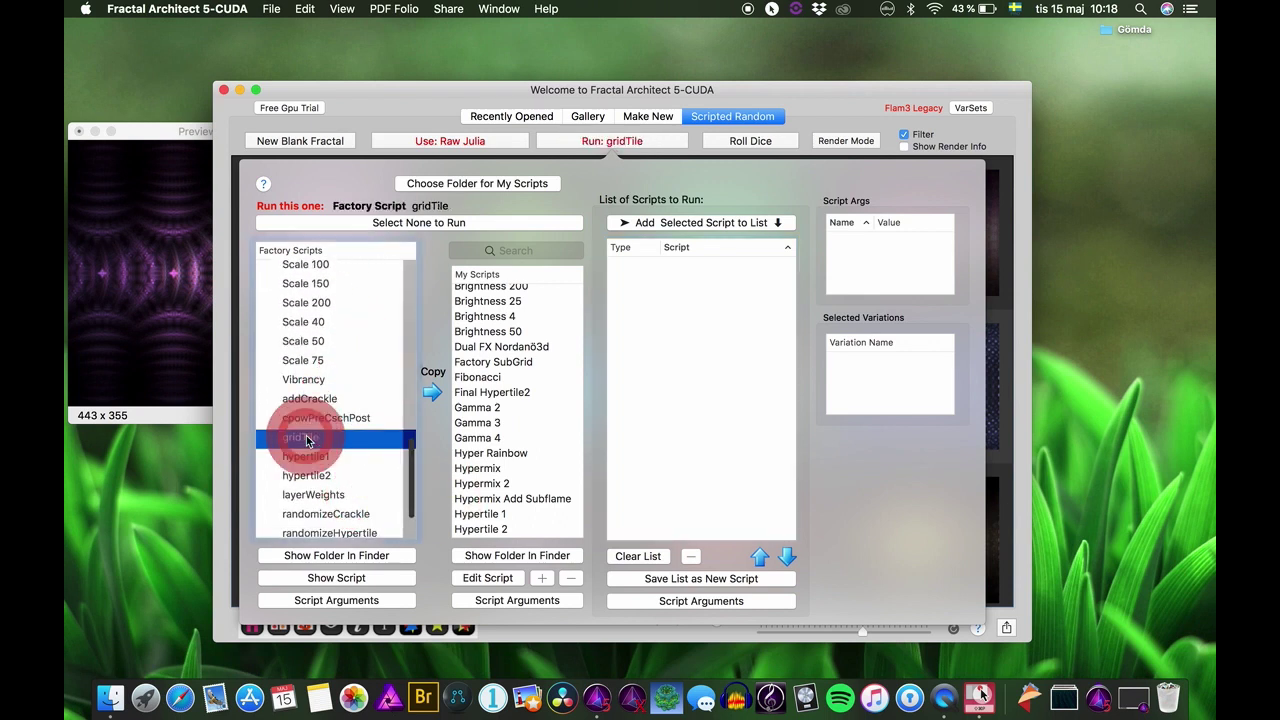
left_click(668, 222)
Open gridTile's Script Arguments, clear the arguments line, and close the sheet
left_click(693, 266)
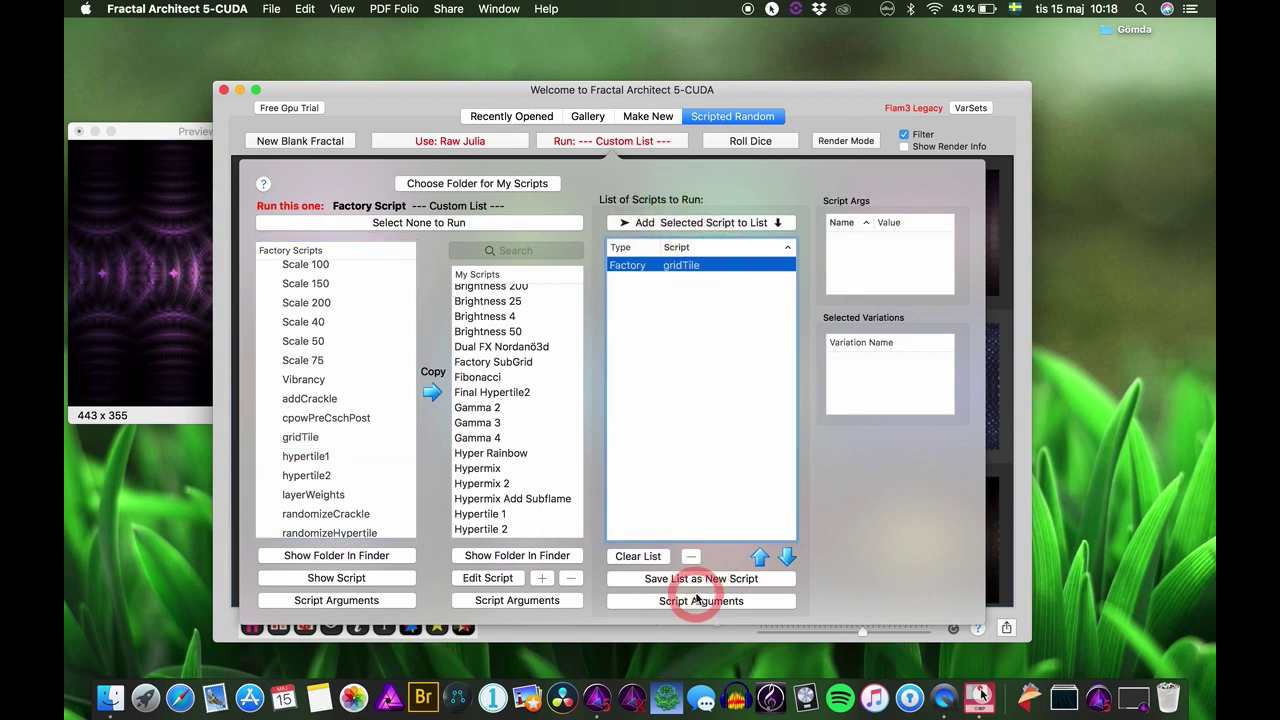
left_click(701, 600)
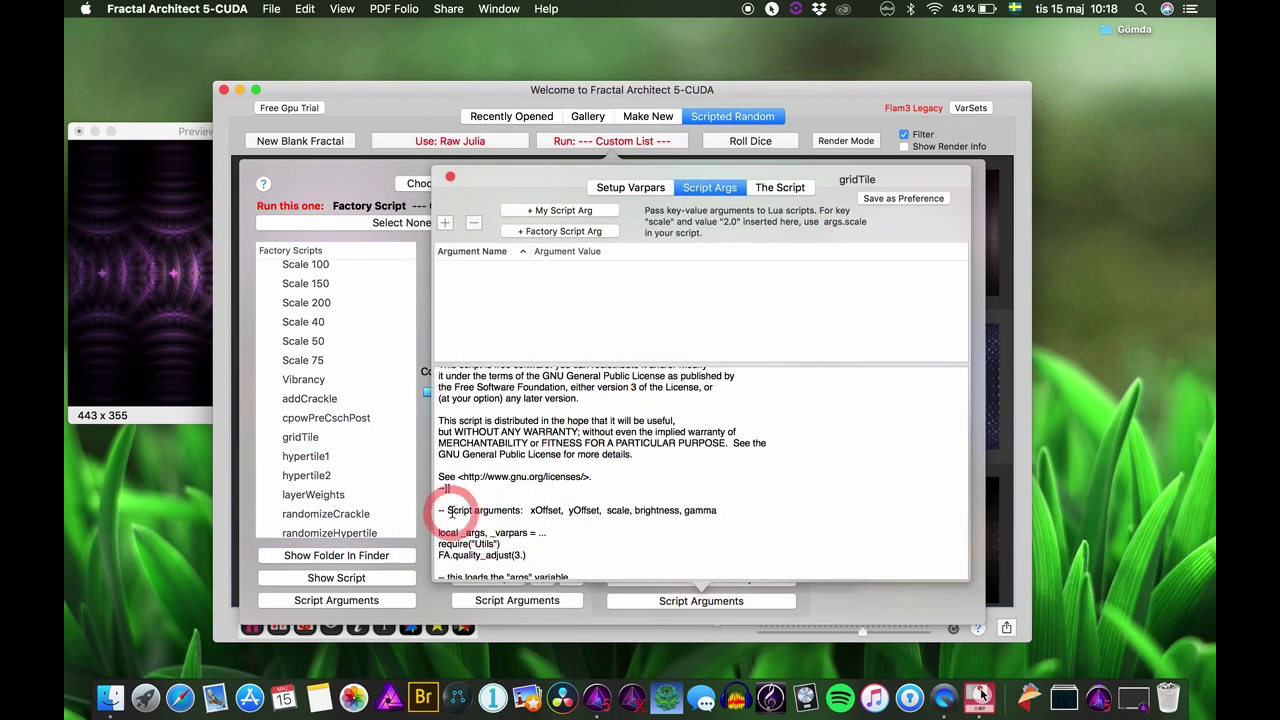
left_click_drag(442, 510, 832, 515)
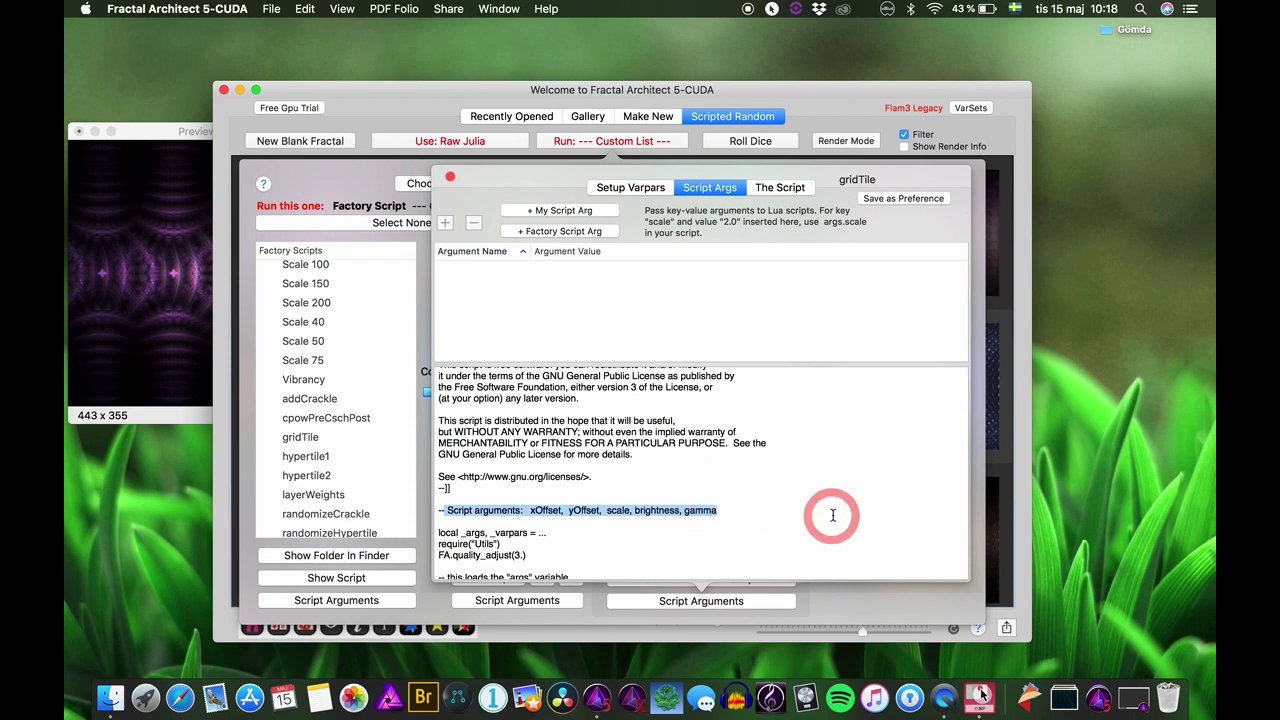
left_click(740, 510)
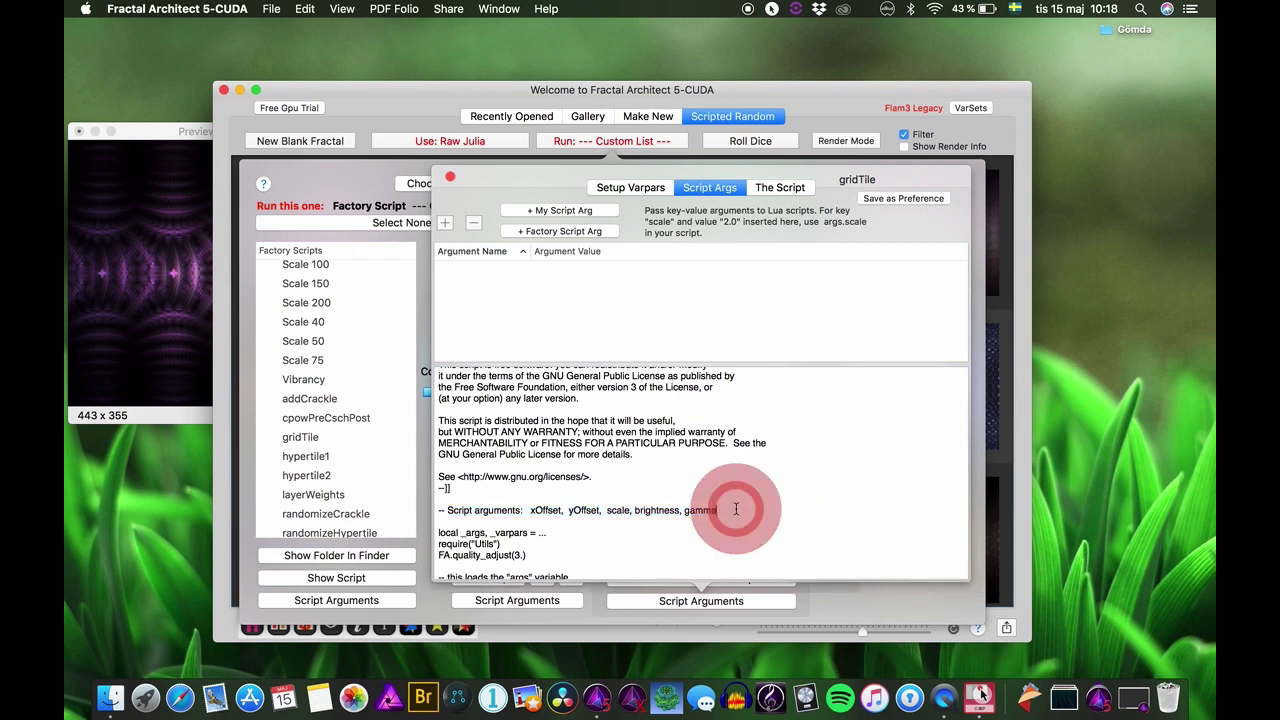
left_click(450, 182)
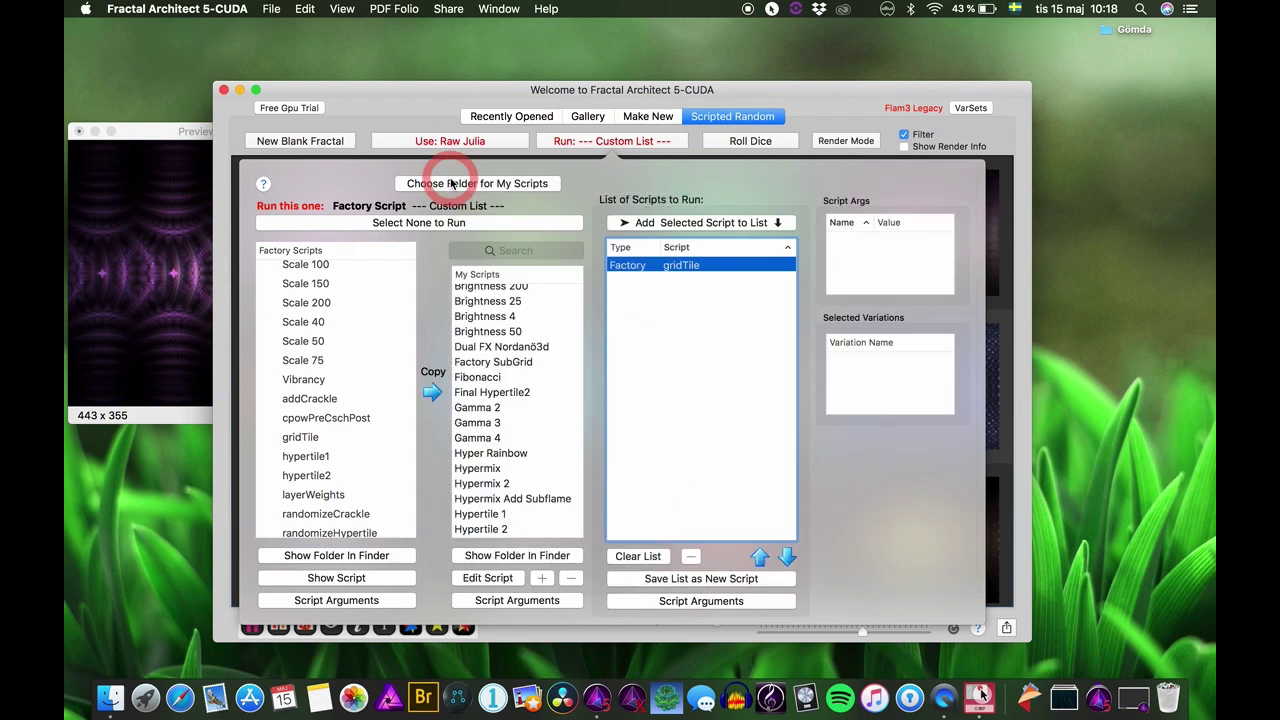